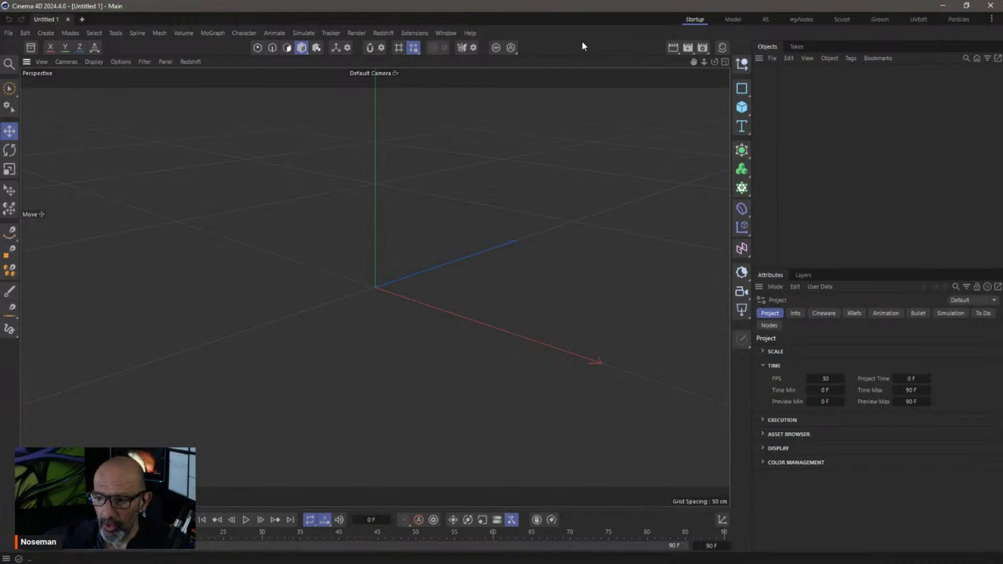
Switch to the Particles layout and browse the Simulate menu's Emitters without choosing anything
click(950, 21)
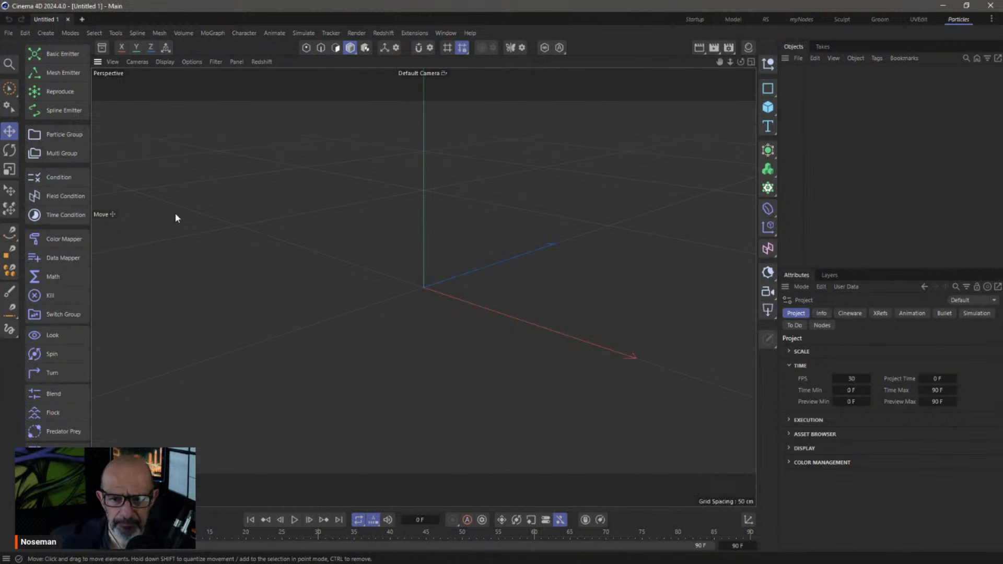
click(296, 35)
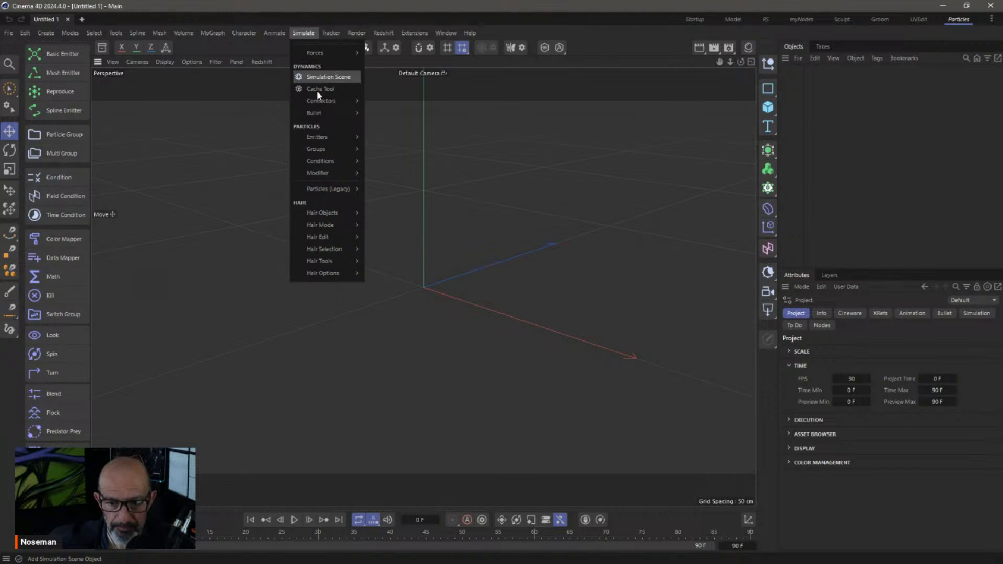
mouse_move(320, 137)
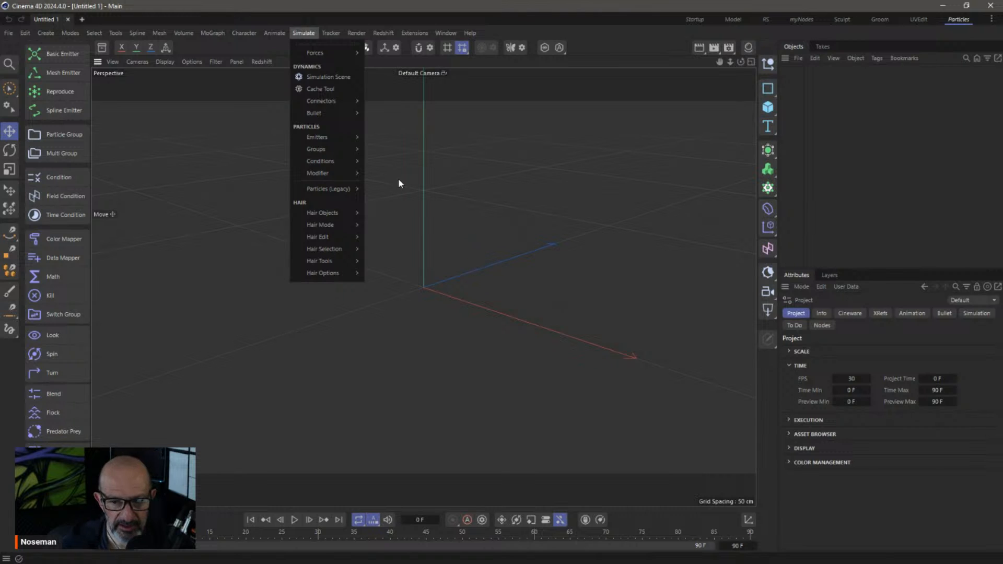
click(458, 194)
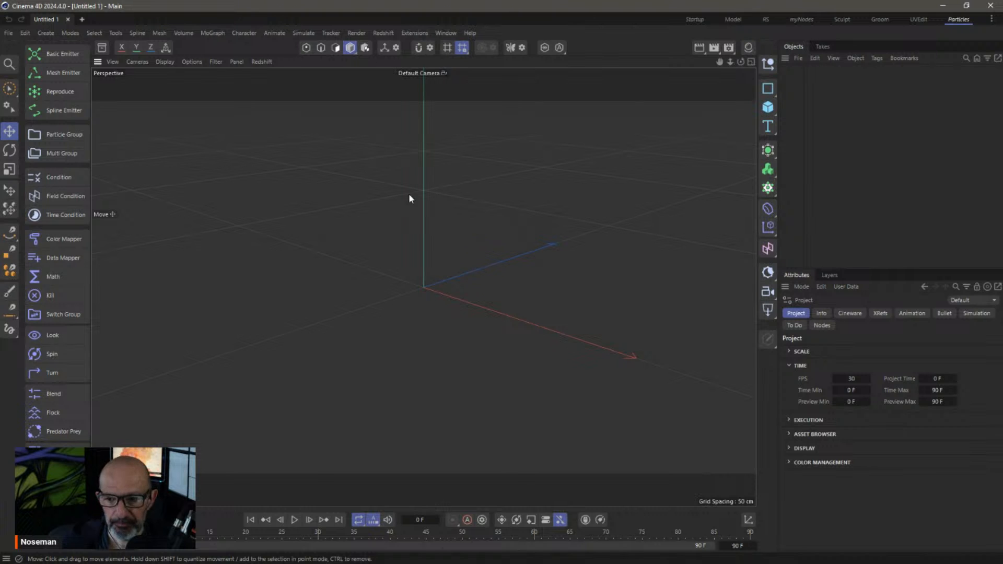
Add a Sphere, make it editable, and set viewport shading to Gouraud Shading (Lines)
click(767, 107)
click(886, 174)
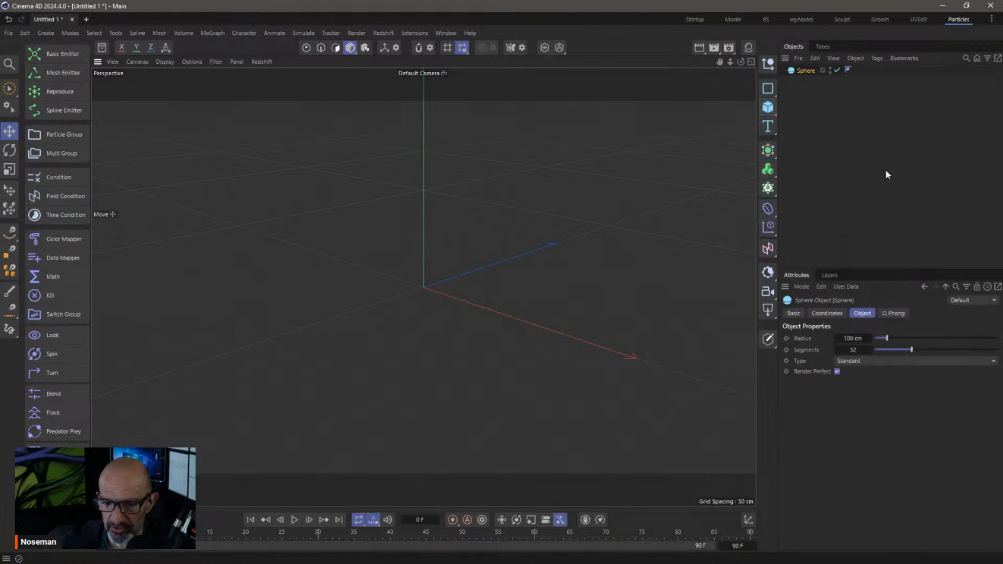
key(c)
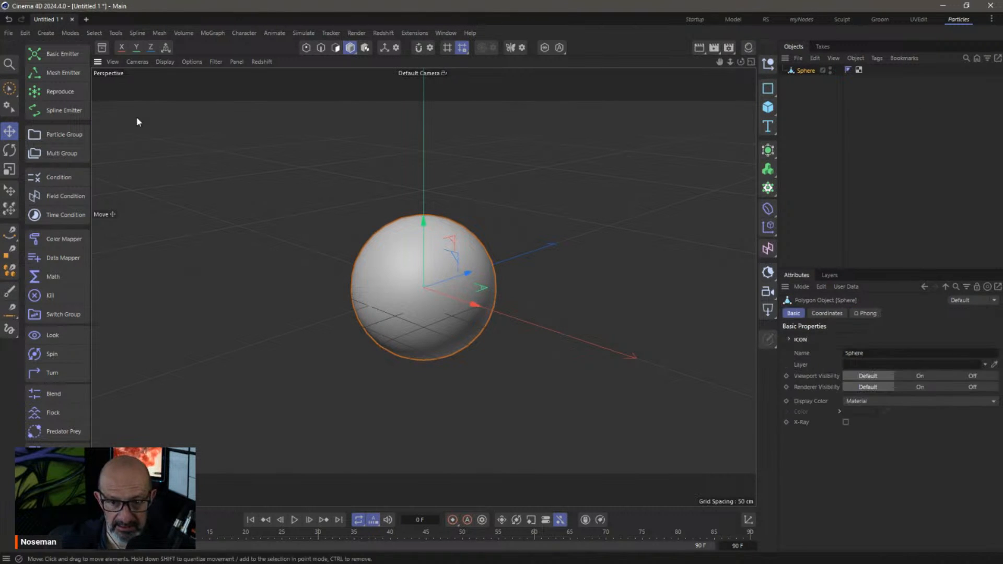
click(173, 61)
click(177, 94)
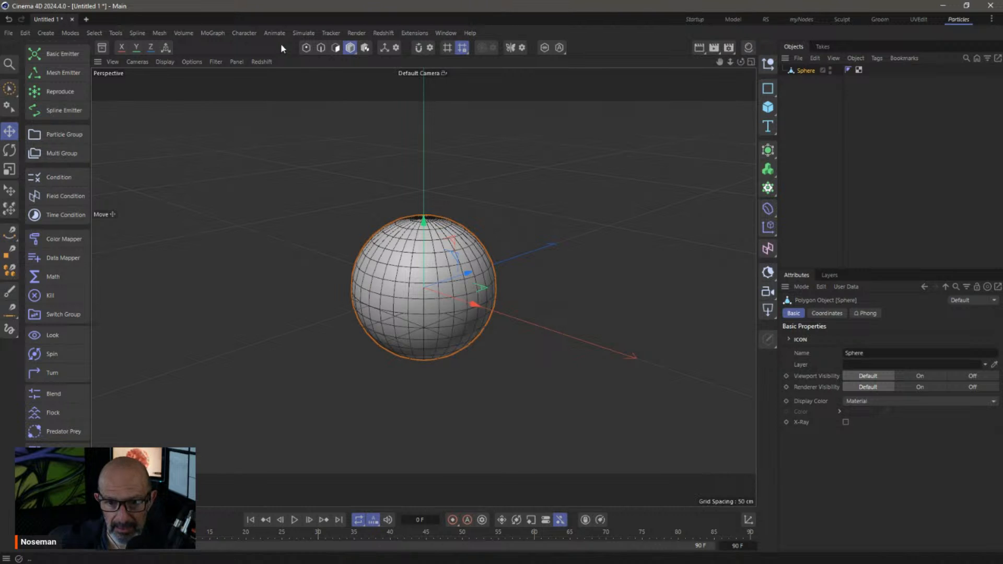
Delete all of the sphere's polygons, leaving a 482-point cloud in Points mode
click(306, 47)
click(339, 48)
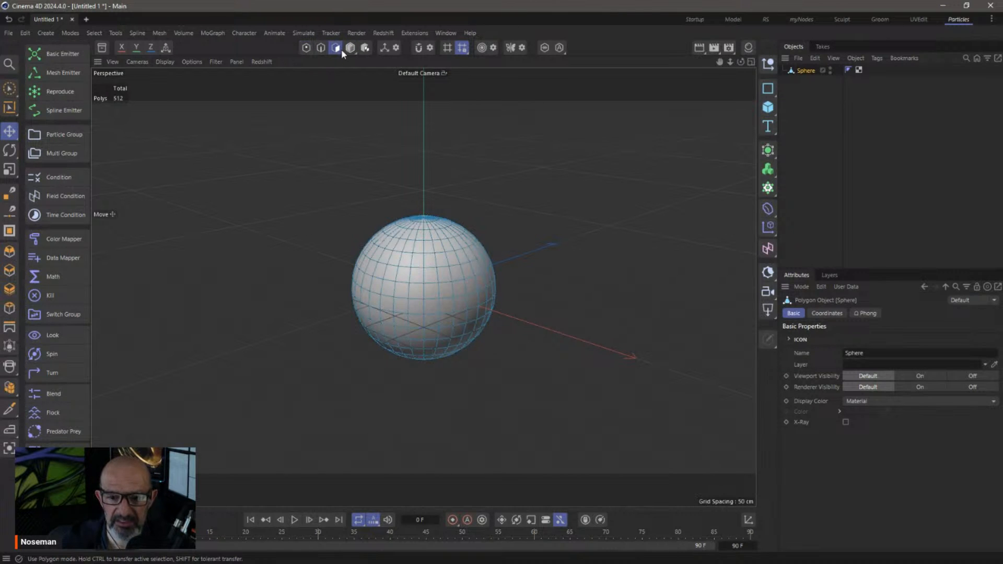
key(ctrl+a)
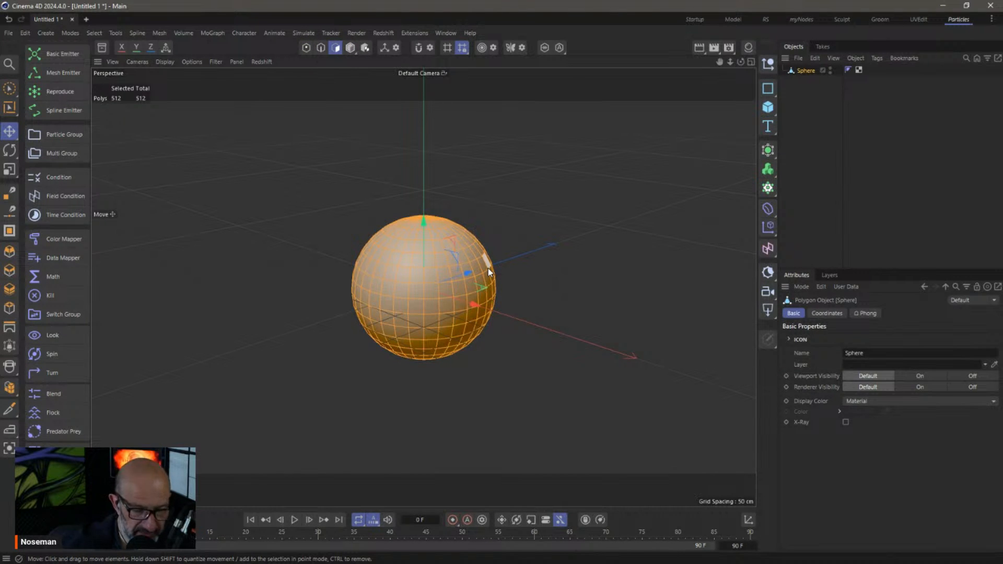
key(Delete)
click(307, 49)
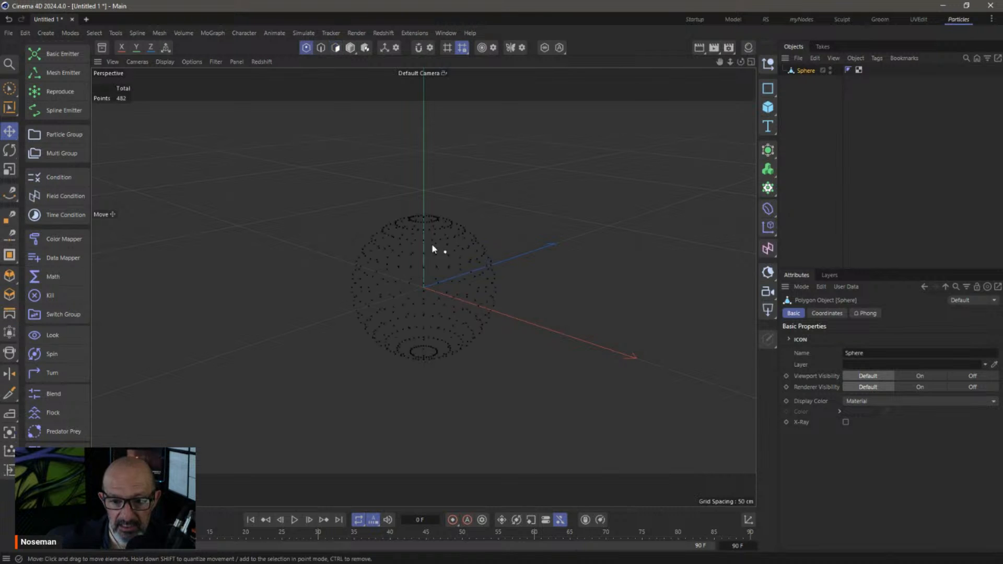
Orbit in on the point sphere and select a single point
alt+right_drag(416, 243, 481, 249)
alt+drag(424, 264, 430, 242)
alt+drag(404, 324, 416, 246)
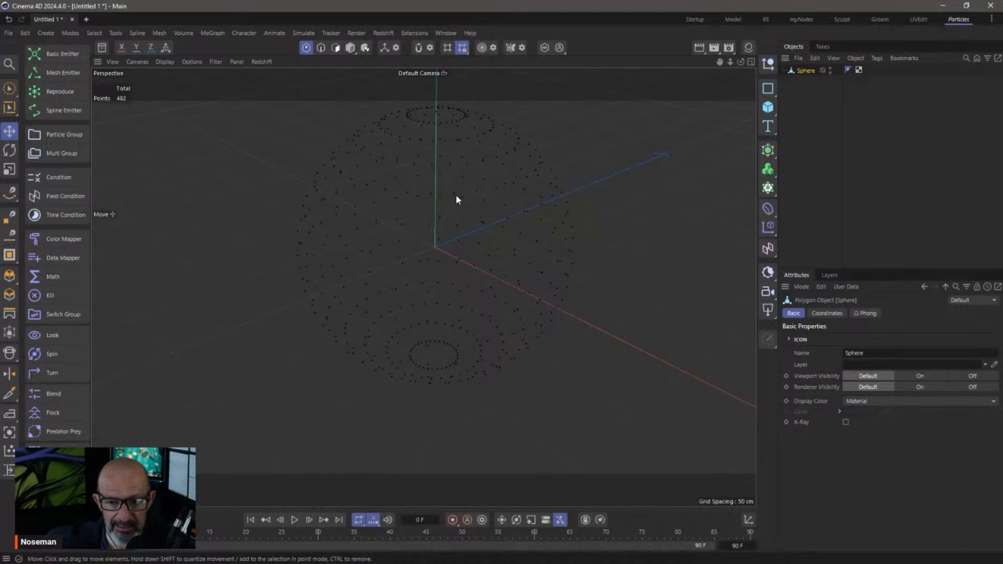
alt+drag(457, 183, 401, 206)
click(398, 204)
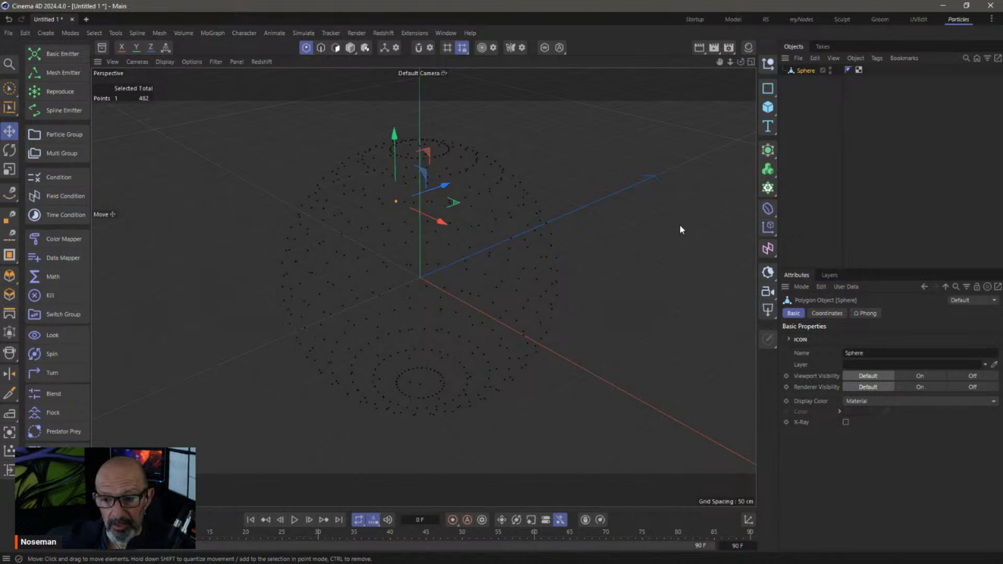
Add a Cloner below the Sphere with a second sphere as its child
click(767, 188)
drag(804, 104, 805, 89)
click(767, 107)
click(880, 161)
Set the Cloner to Multi-Instance and scale Sphere.1 down to a 7 cm ball
click(962, 387)
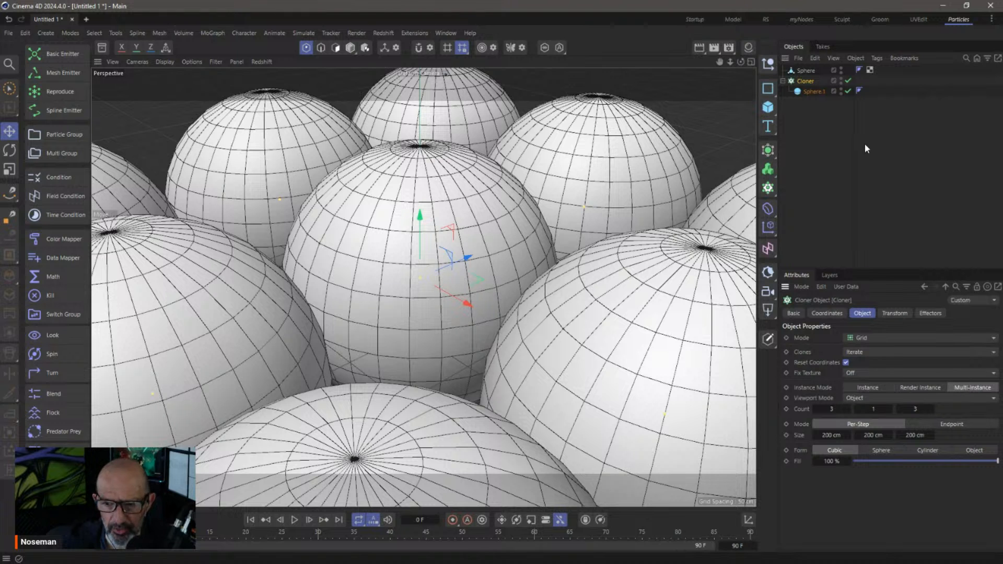
click(813, 92)
key(t)
mouse_move(357, 260)
mouse_down()
mouse_move(211, 352)
mouse_move(158, 362)
mouse_up()
Set the Cloner Mode to Object targeting the point Sphere, with Viewport Mode Points
click(805, 81)
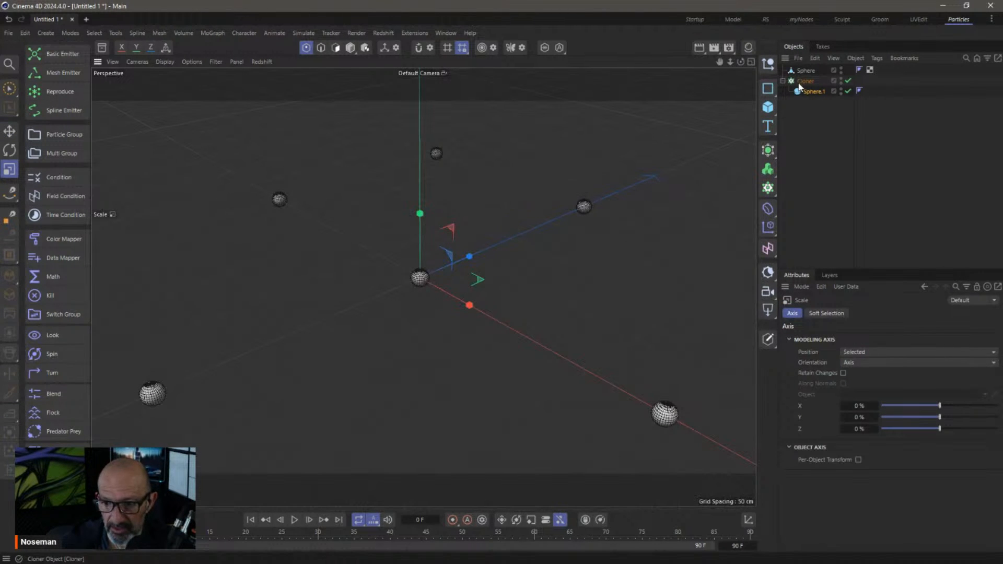
click(862, 338)
click(871, 353)
drag(806, 70, 869, 410)
click(869, 398)
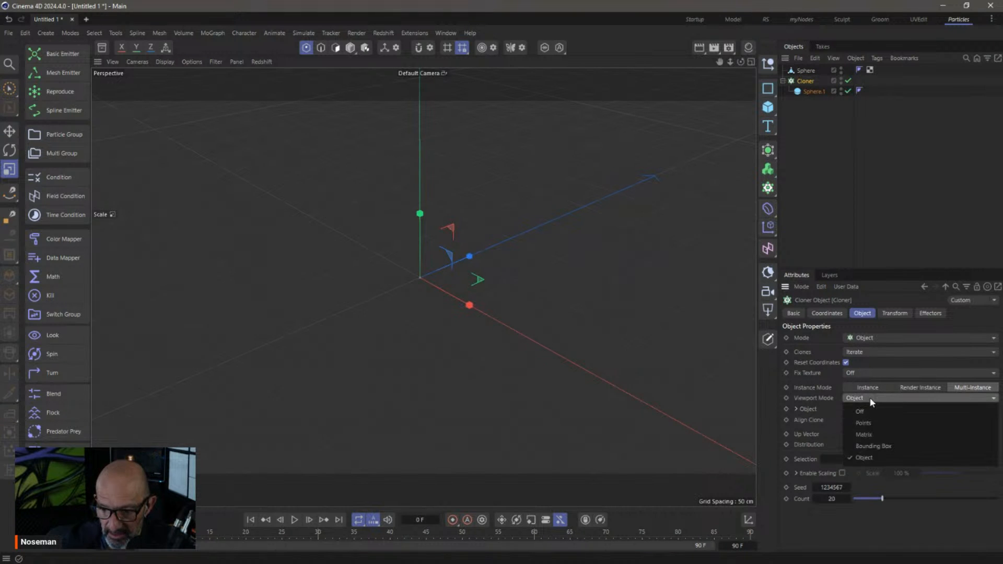
click(876, 421)
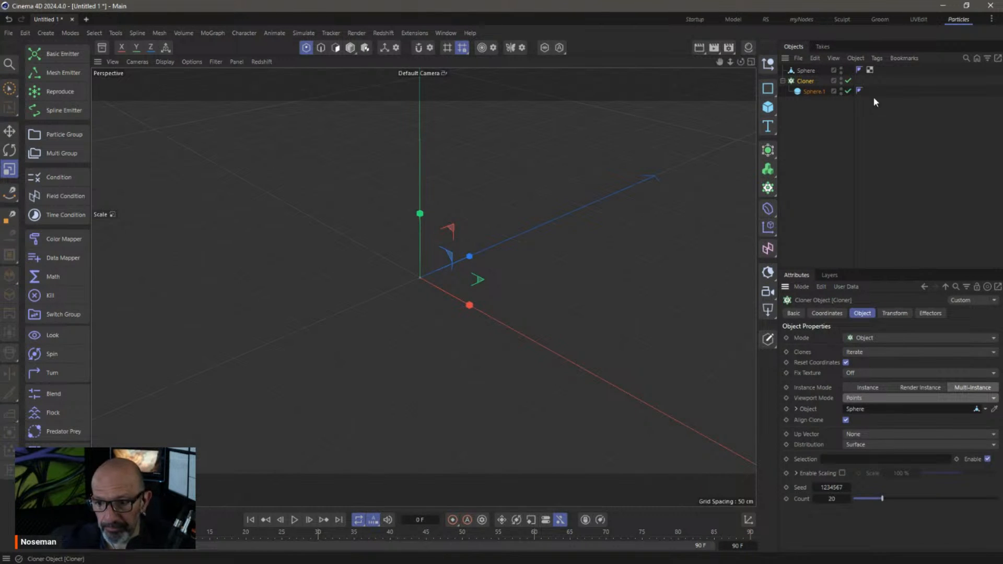
Review Sphere.1 and the point Sphere, return to Model mode, and reselect the Cloner
click(807, 90)
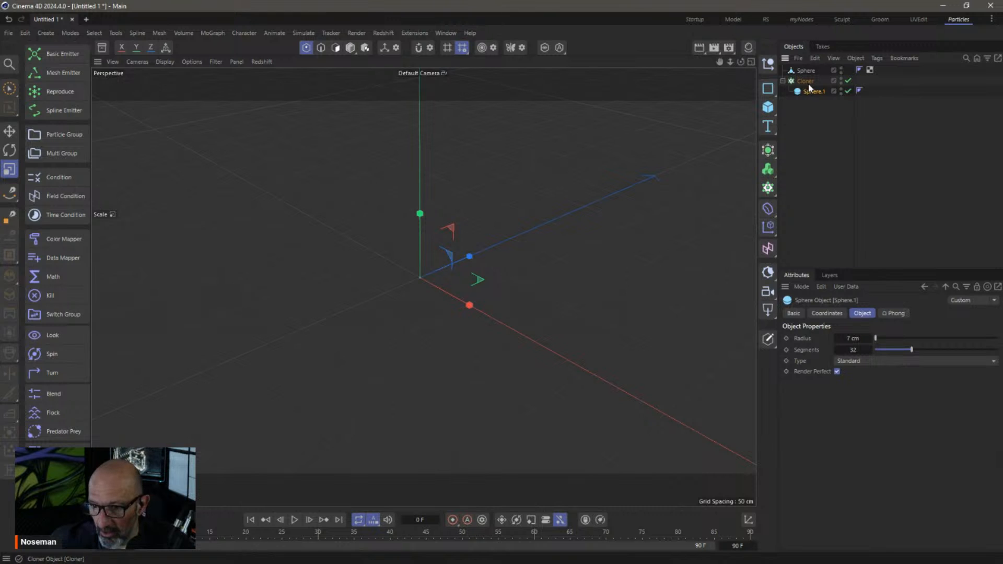
click(806, 81)
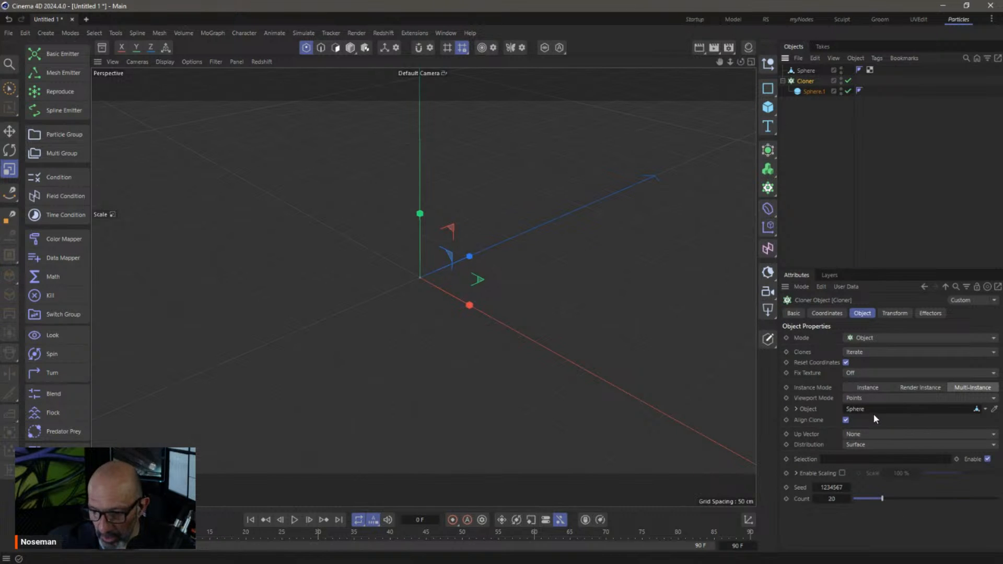
click(806, 70)
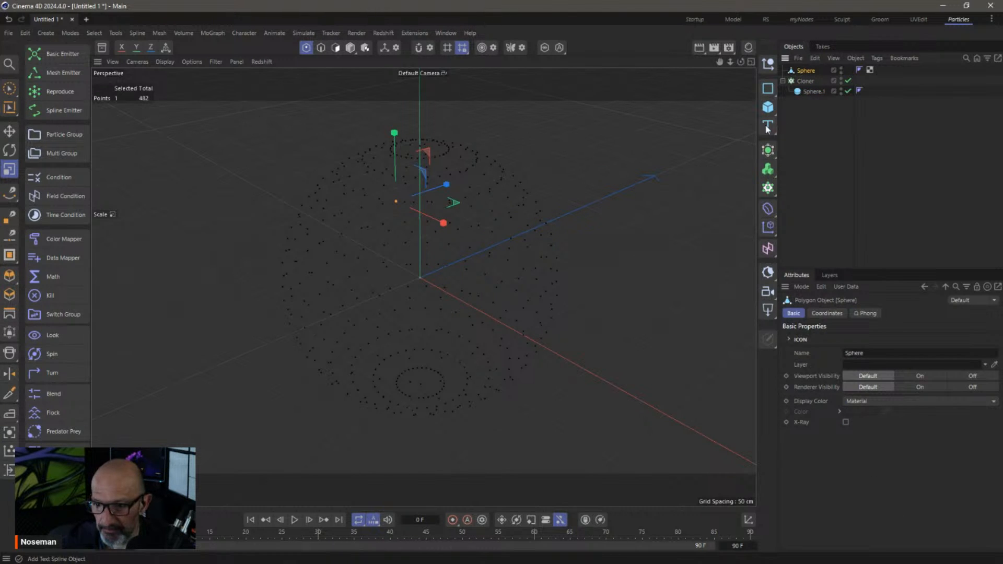
click(350, 47)
click(804, 81)
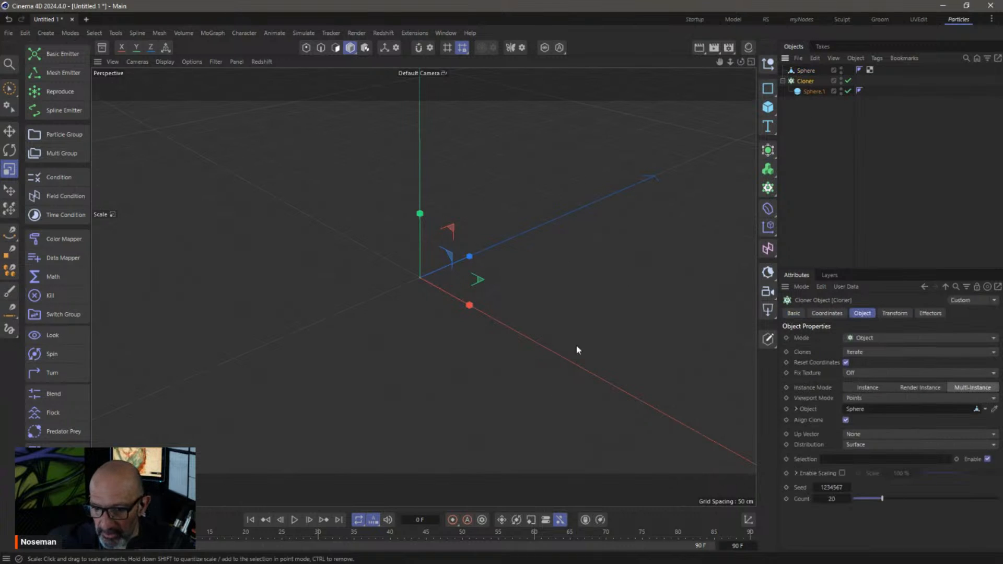
click(806, 71)
click(807, 82)
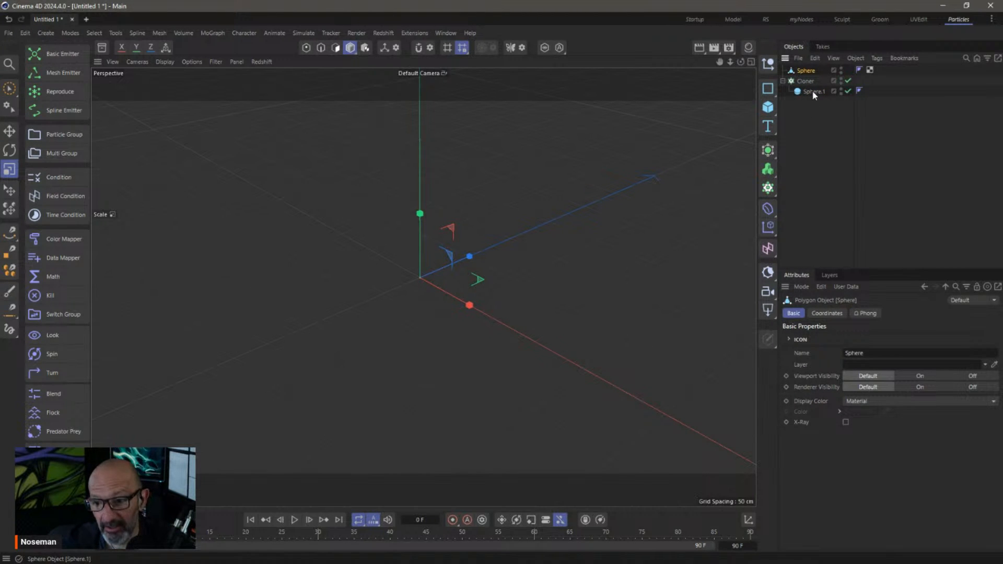
Switch the Cloner to Instance mode and review its distribution options, keeping Surface with 20 clones
click(879, 388)
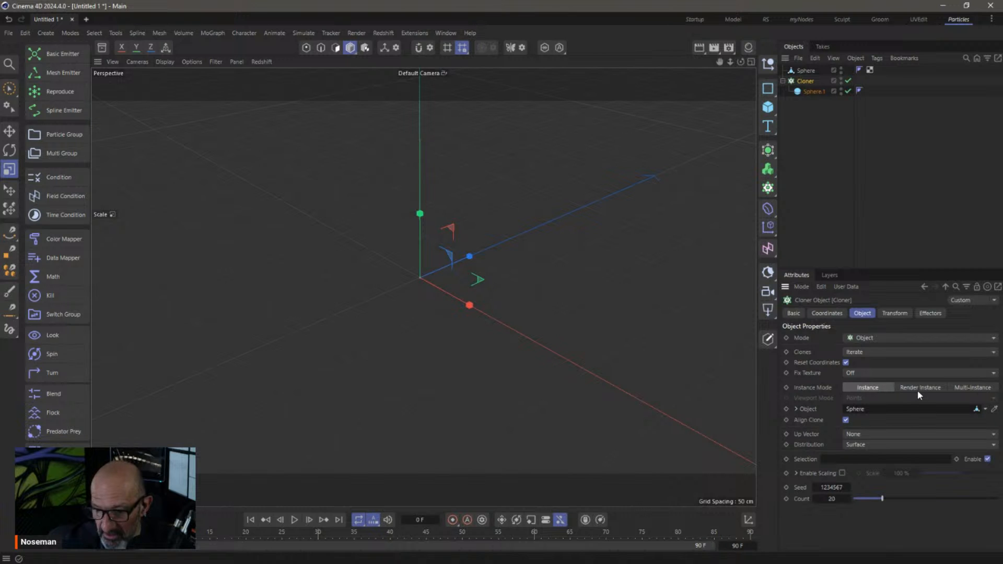
click(861, 445)
click(793, 442)
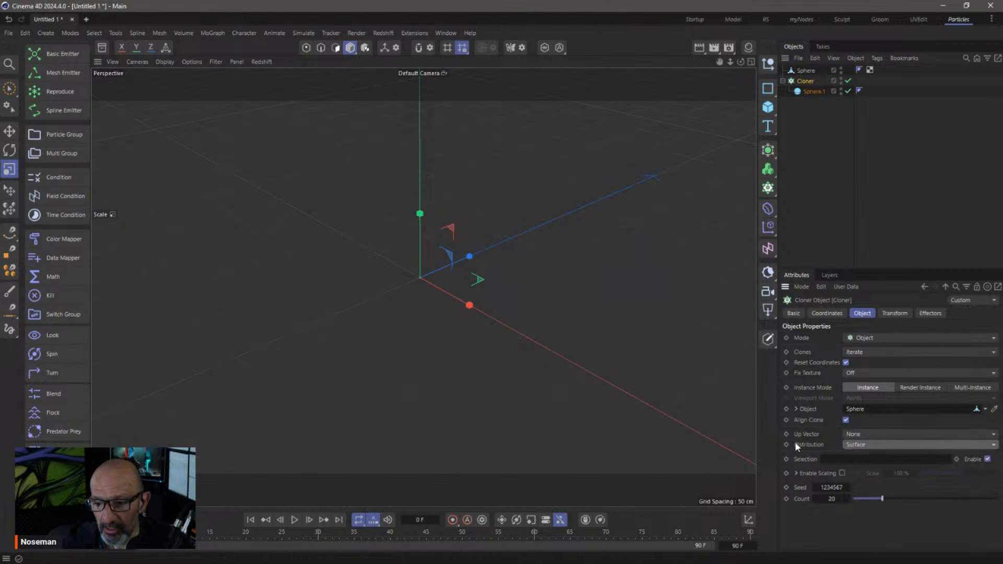
click(849, 447)
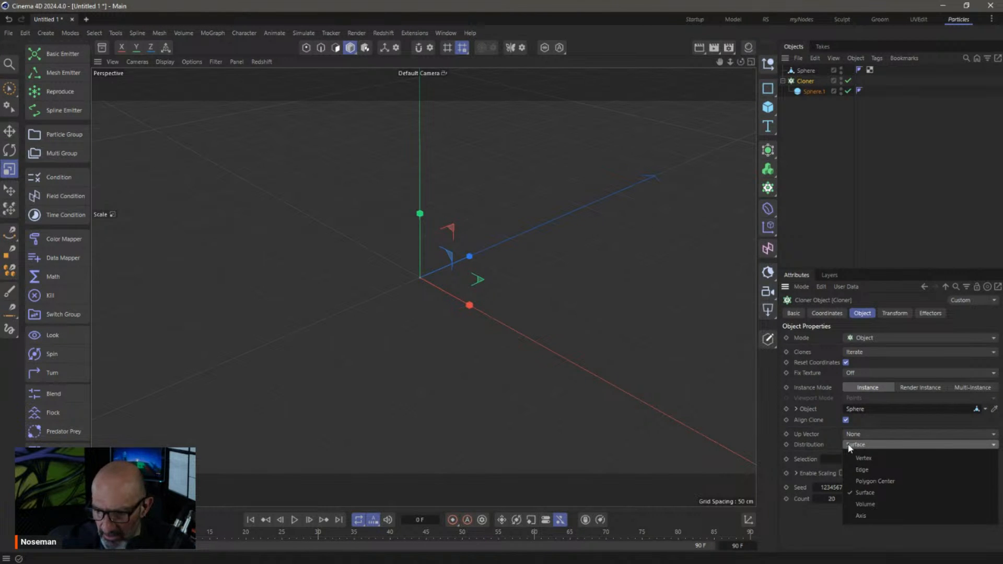
Set the Cloner Distribution to Vertex and toggle Instance Mode back to regular instances
click(878, 459)
click(972, 386)
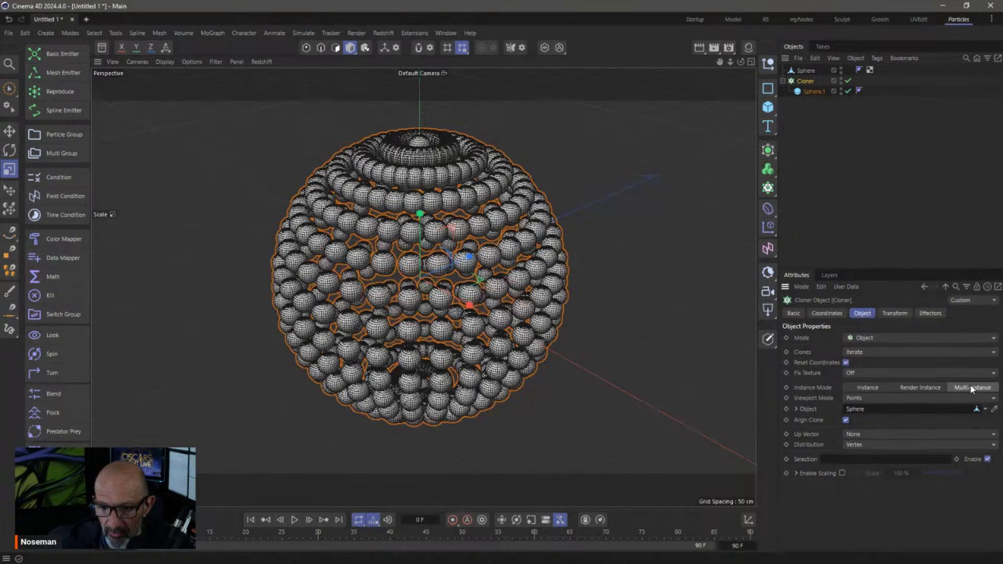
scroll(504, 215, up, 6)
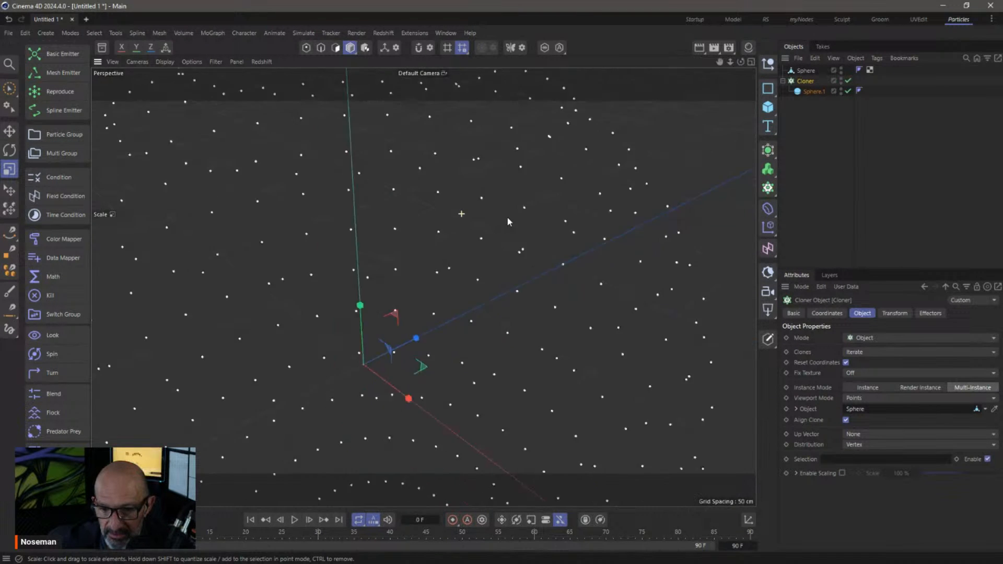
scroll(501, 216, down, 4)
click(869, 388)
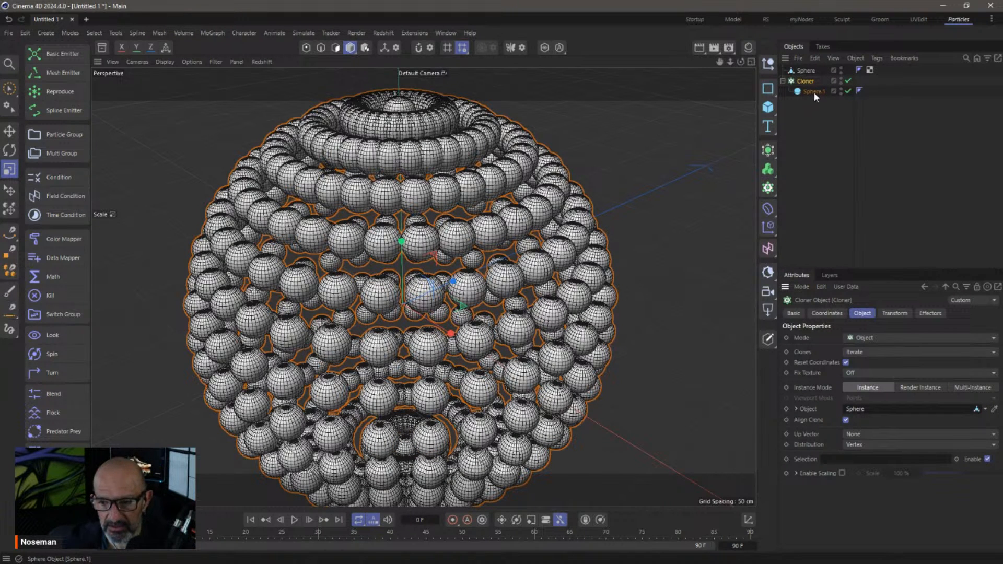
Disable the Cloner and Sphere.1, deselect everything, and start a new project
click(847, 81)
click(848, 91)
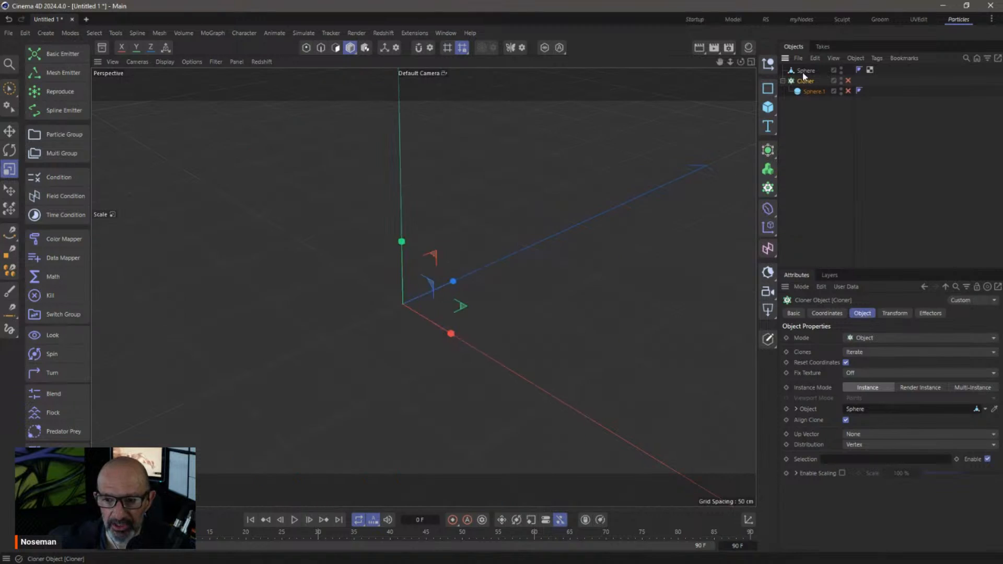
click(806, 71)
click(304, 48)
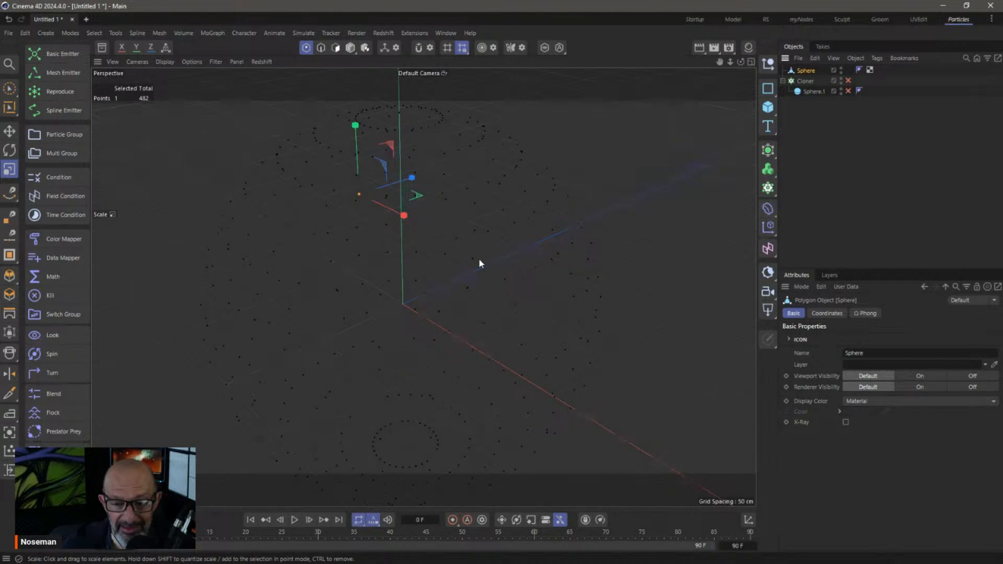
click(834, 112)
key(ctrl+n)
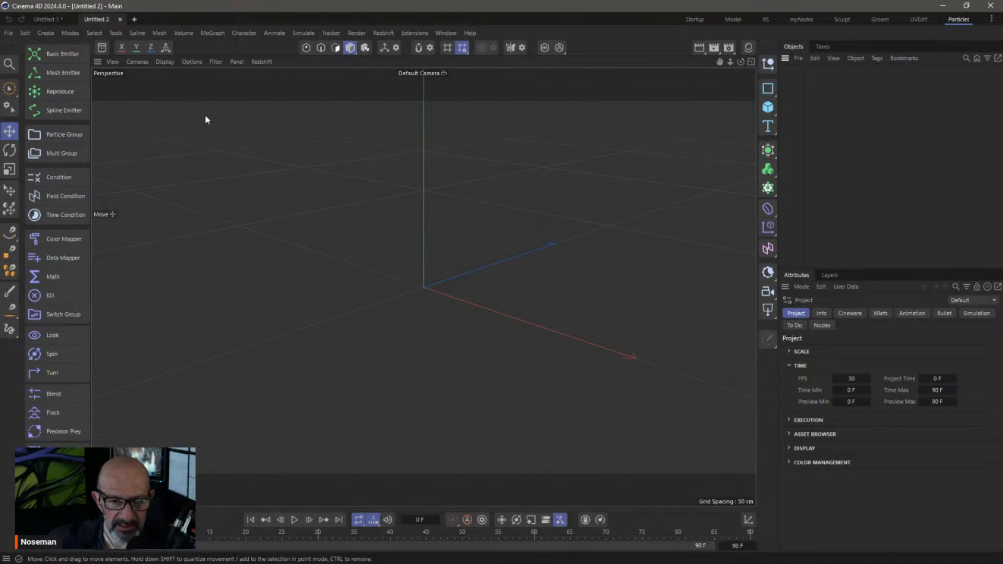
Add a Basic Emitter with Particle Group, check its 100-per-second emission, then show the group's Draw settings
click(64, 53)
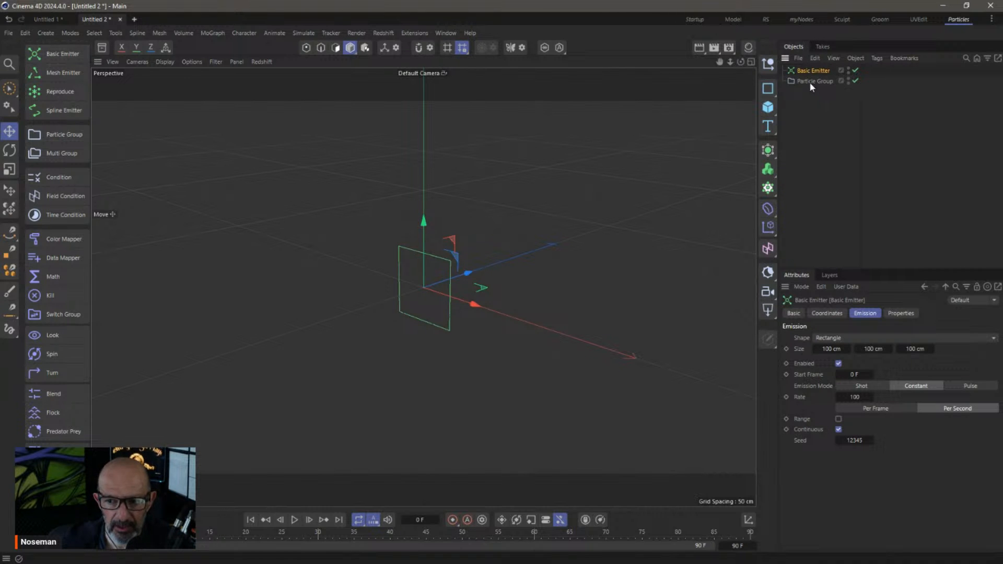
click(810, 82)
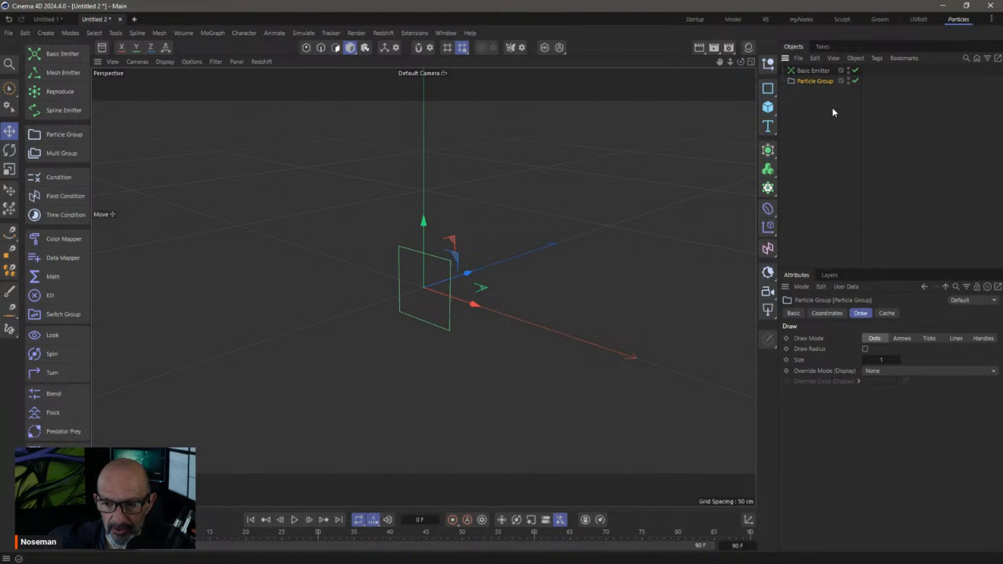
click(809, 71)
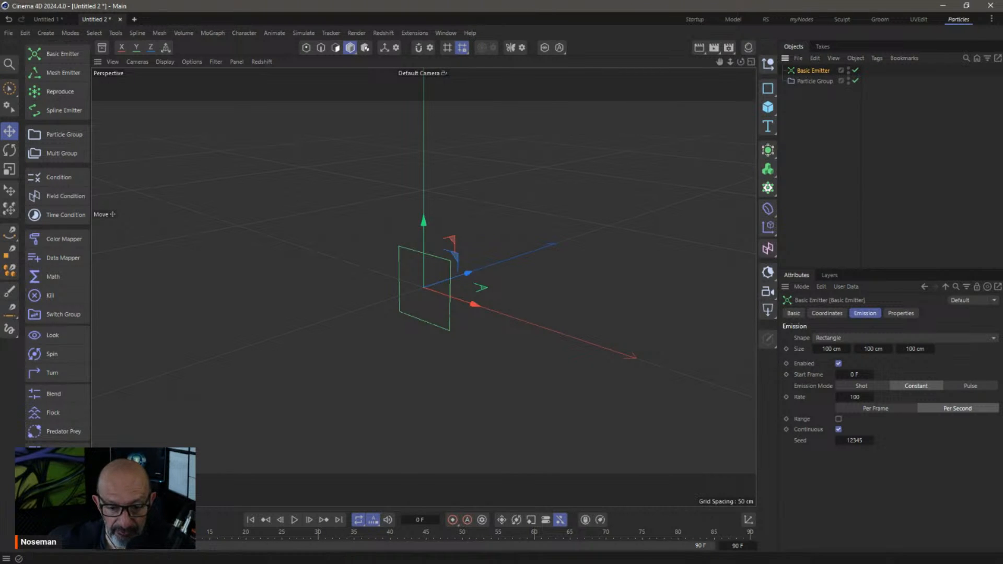
click(813, 81)
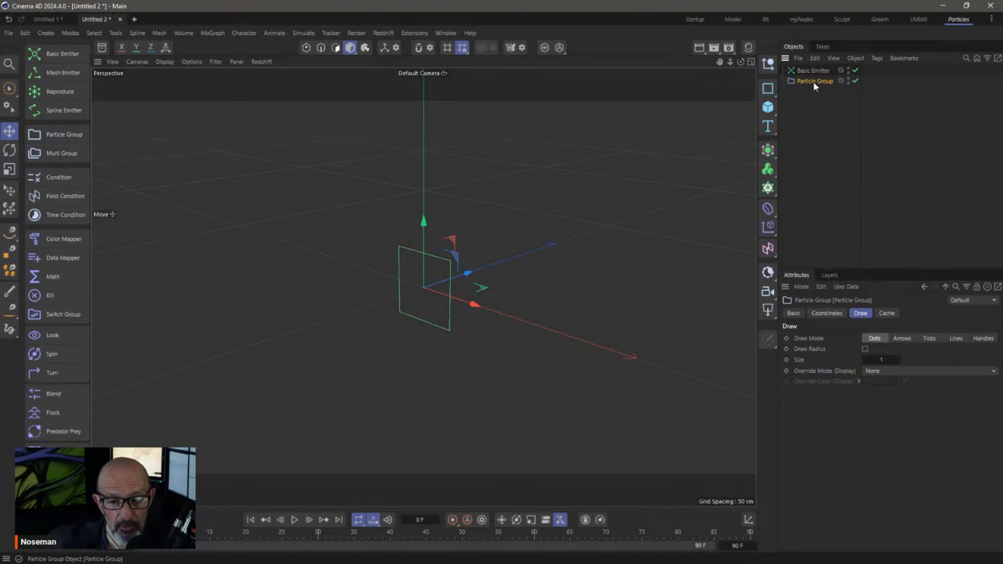
Play the particle simulation and stop it at frame 30
click(295, 519)
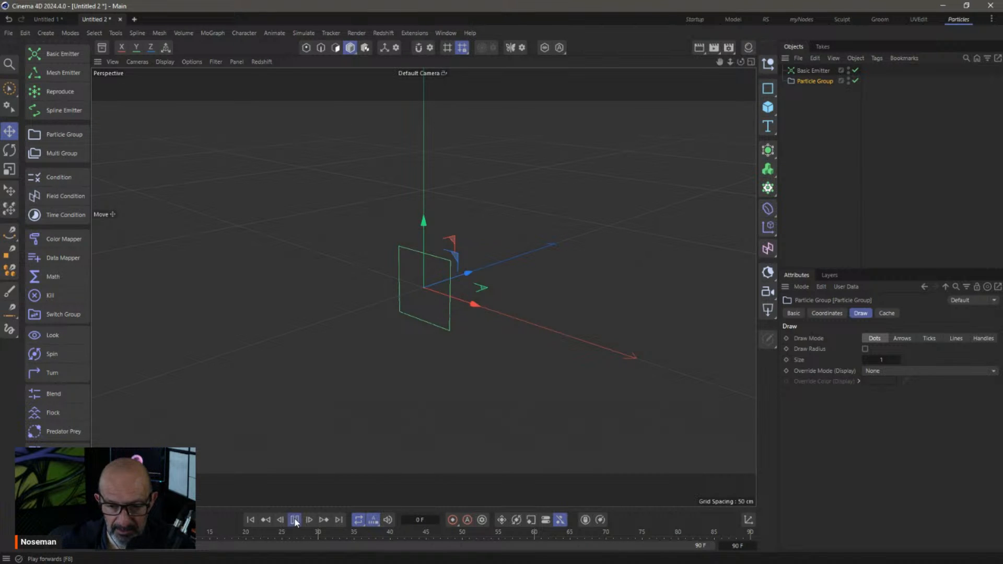
key(F8)
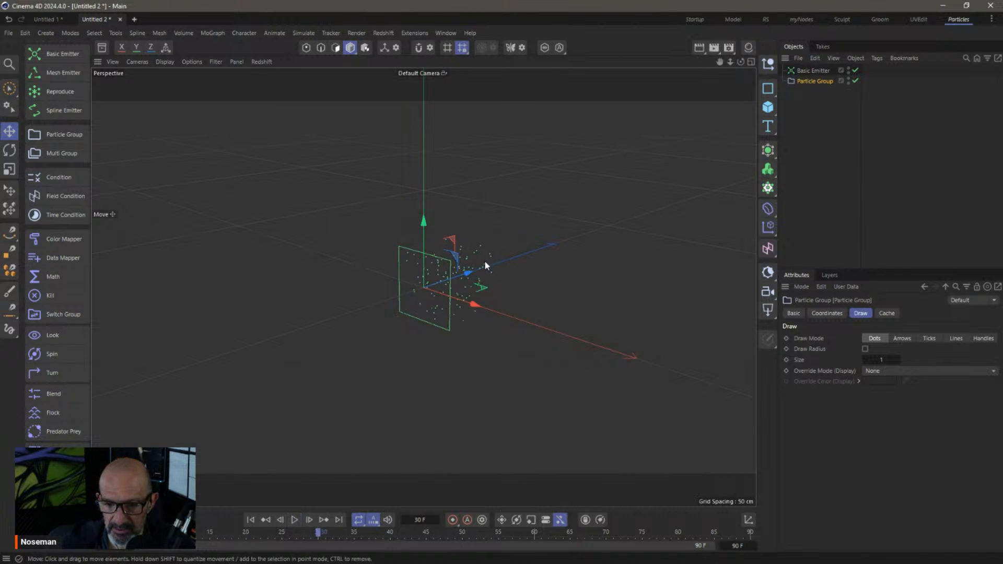
click(306, 49)
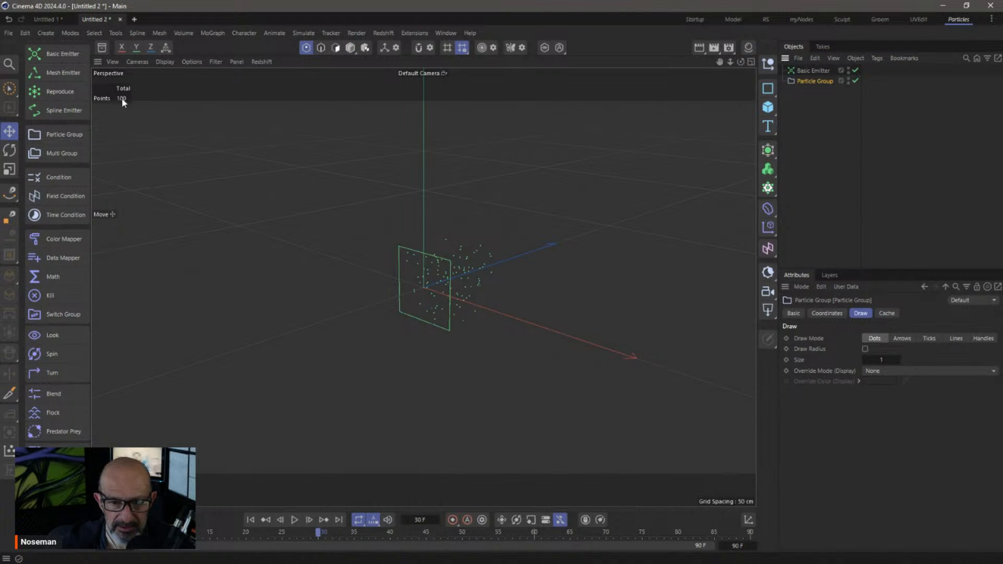
click(349, 48)
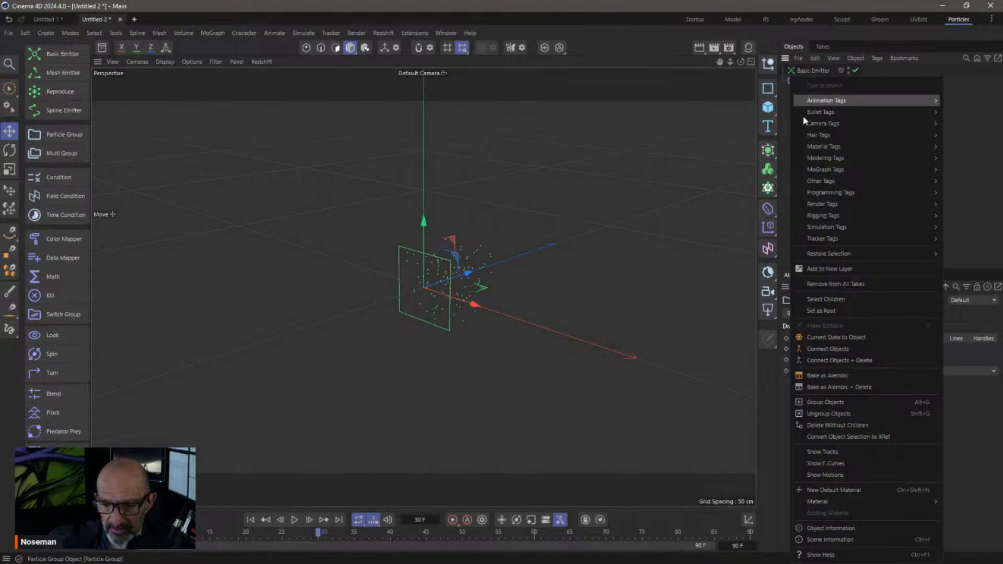
Convert the Particle Group's current state to a Polygon object and disable the emitter and group
click(849, 338)
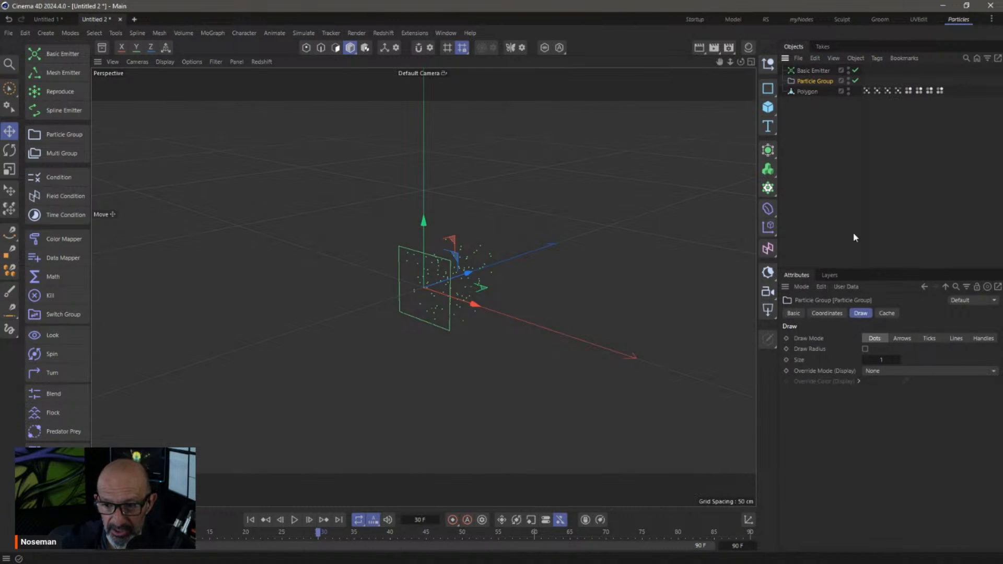
click(807, 92)
click(812, 72)
shift+click(815, 82)
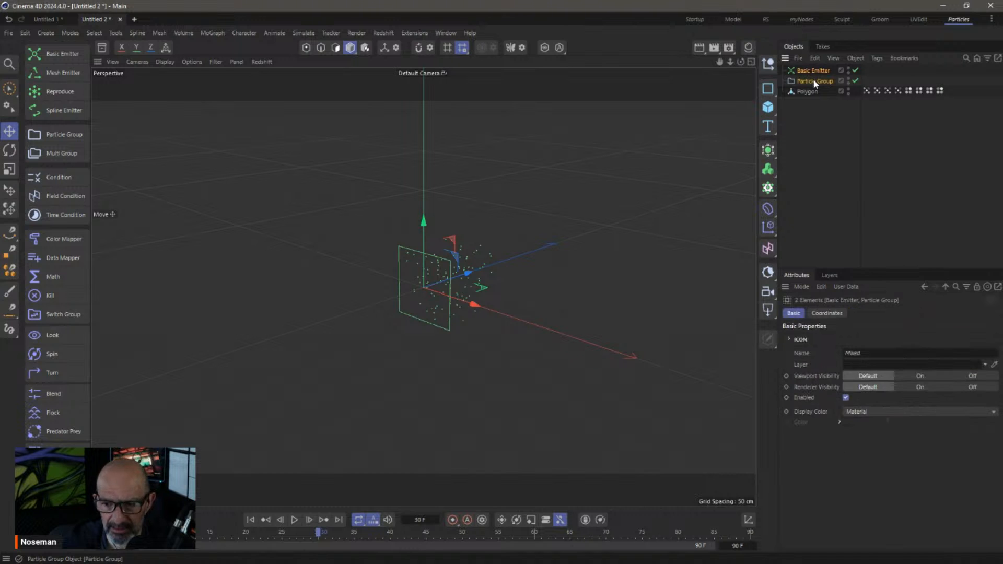
click(855, 70)
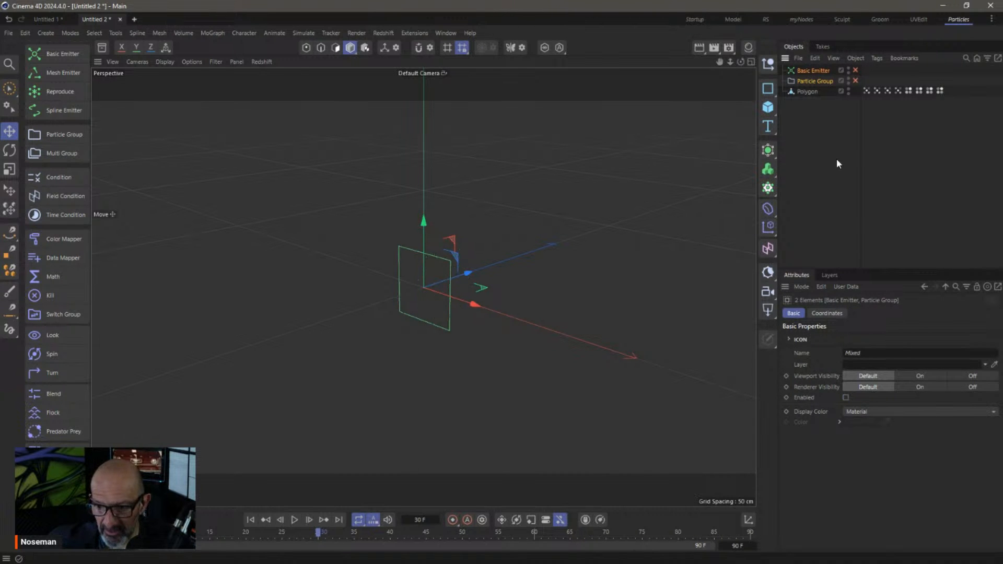
click(807, 91)
Inspect the Polygon's lifetime, distance, age, angular velocity, alignment, velocity and color tags, ending on velocity
click(306, 48)
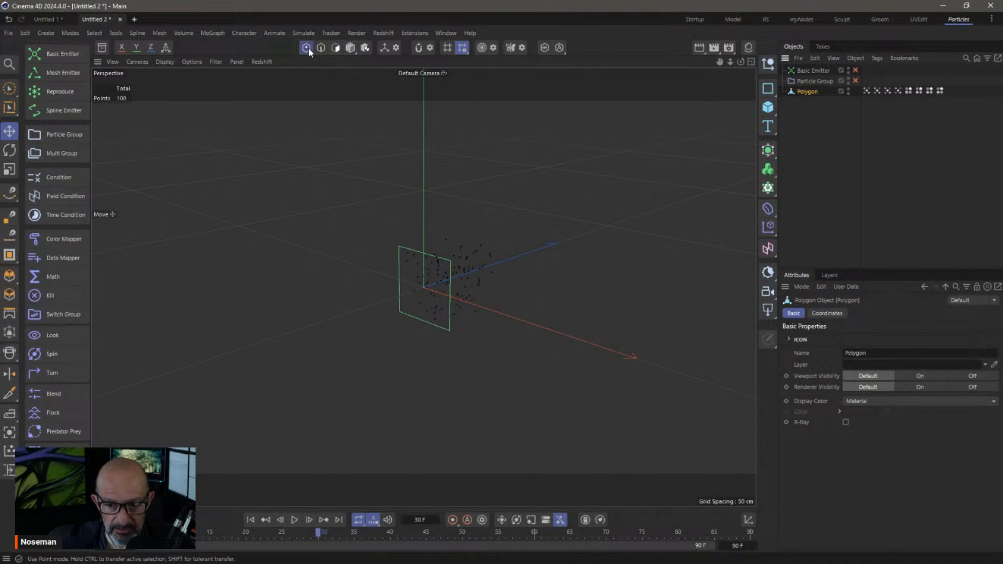
scroll(468, 267, up, 5)
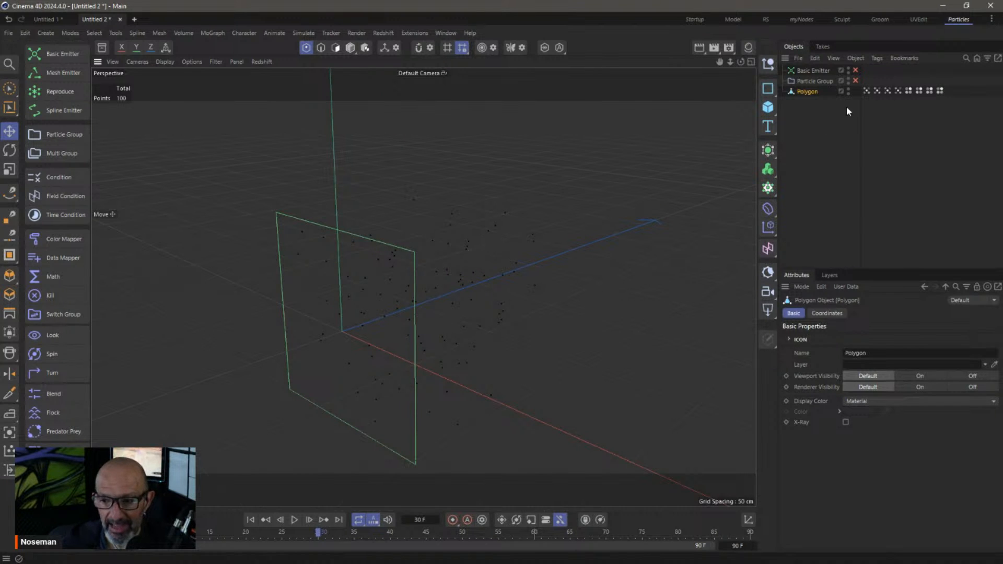
click(866, 91)
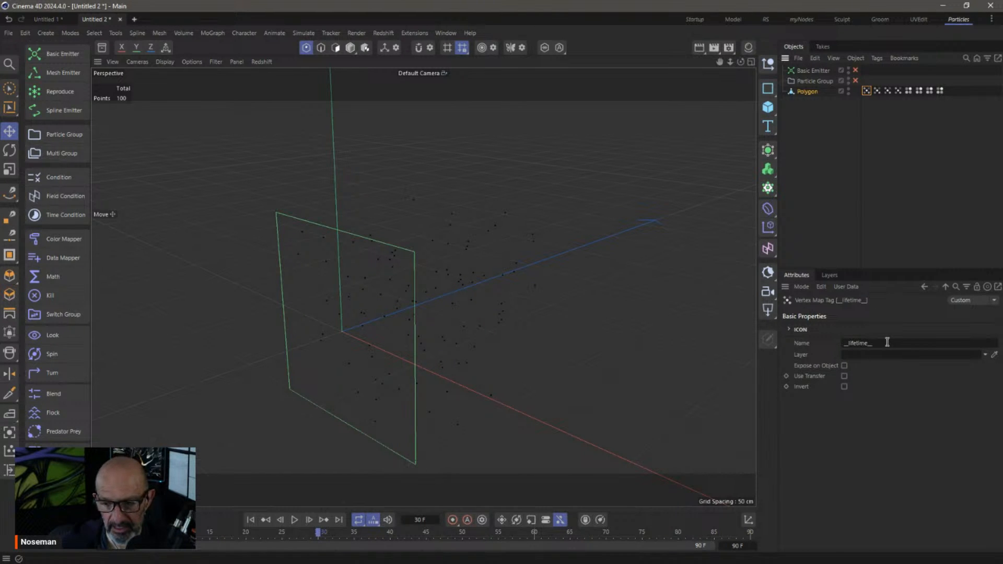
click(876, 92)
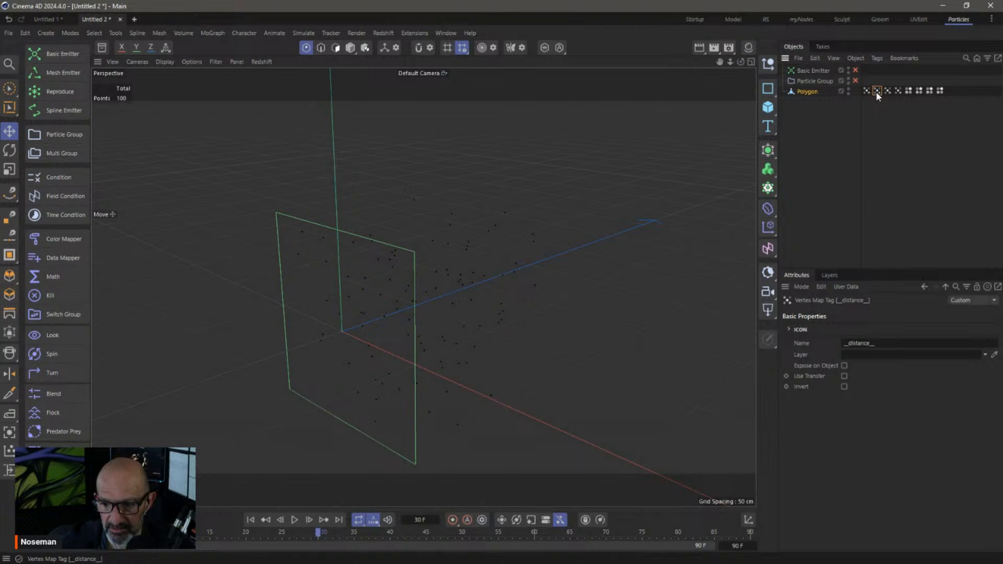
click(887, 91)
click(897, 92)
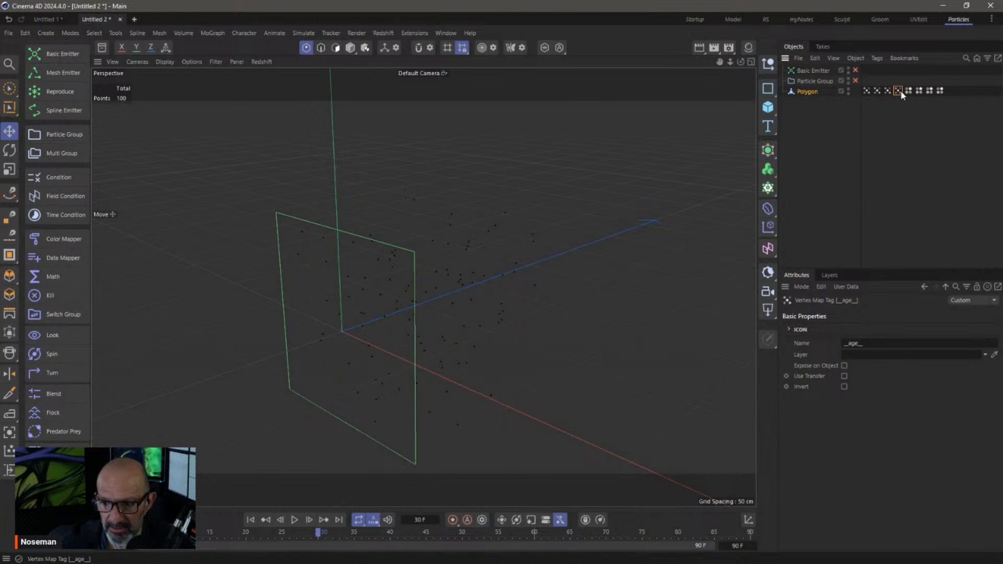
click(907, 91)
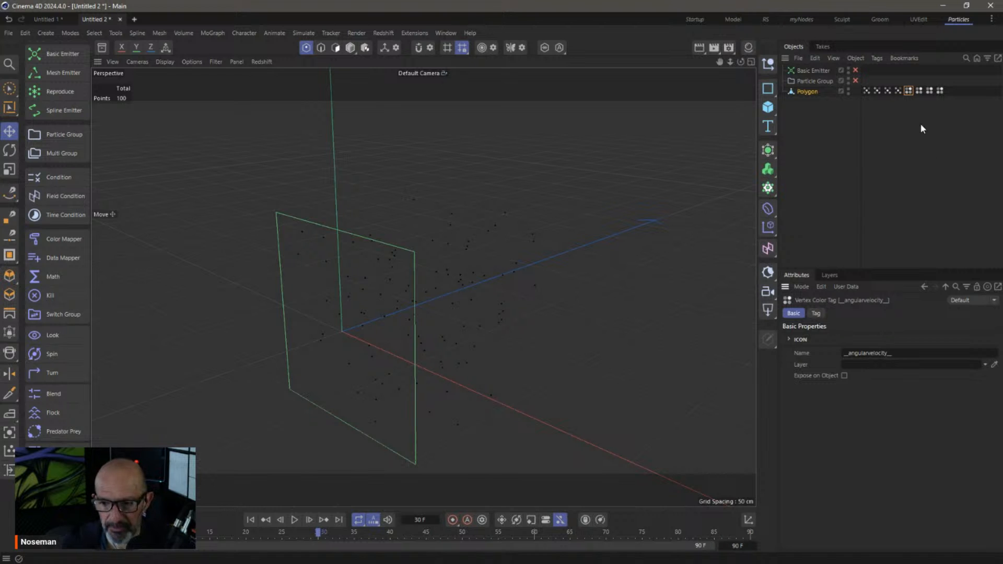
click(918, 91)
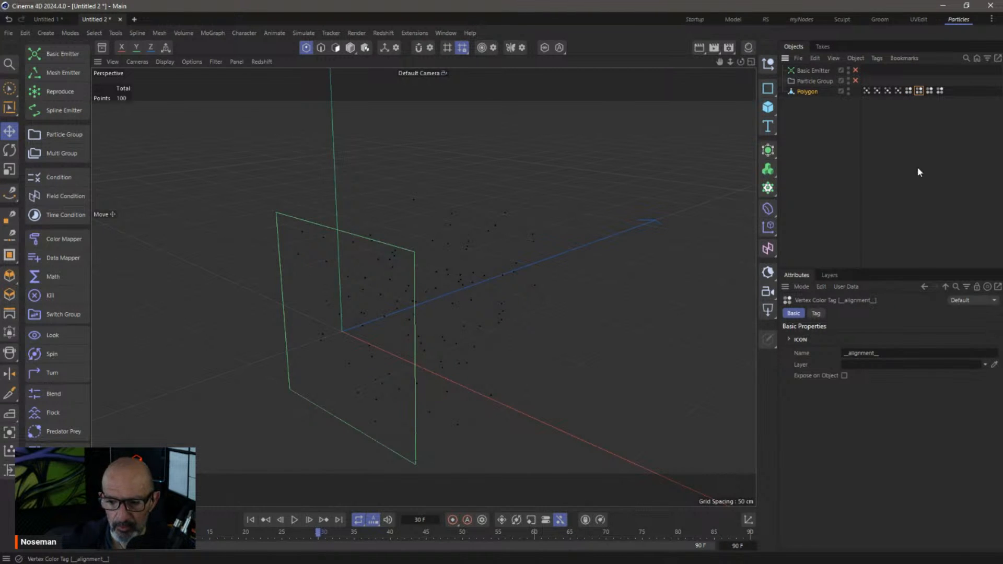
click(928, 91)
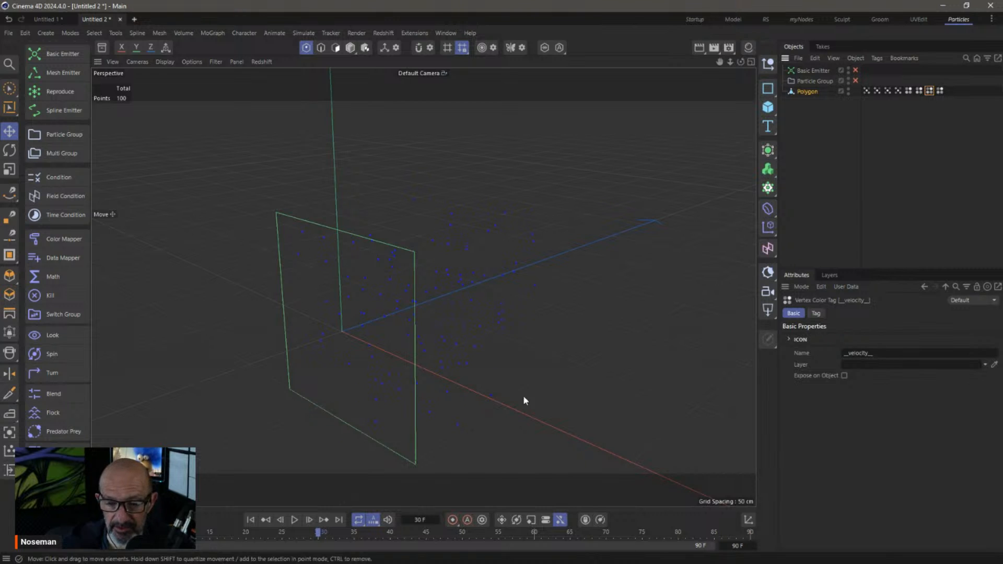
click(939, 91)
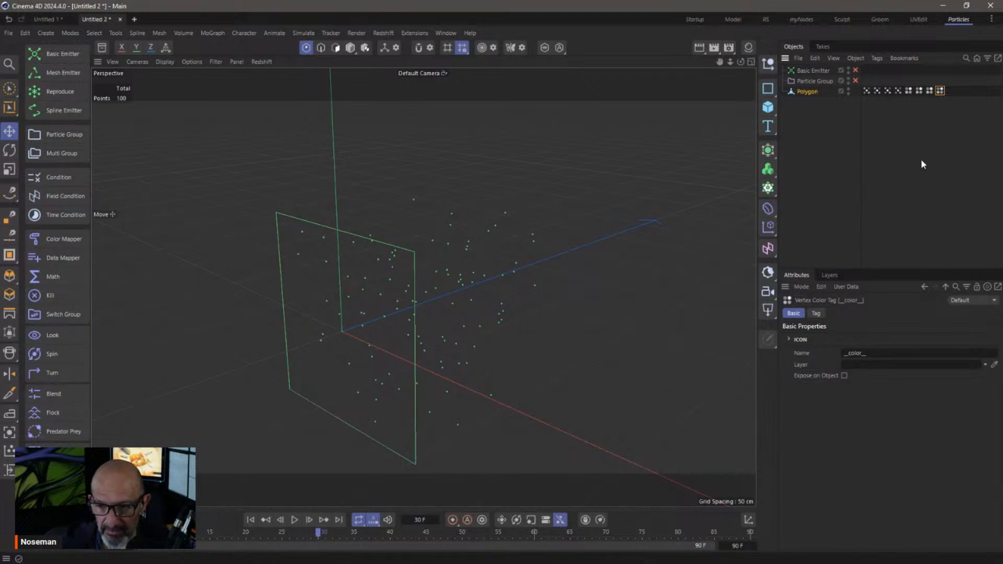
click(929, 91)
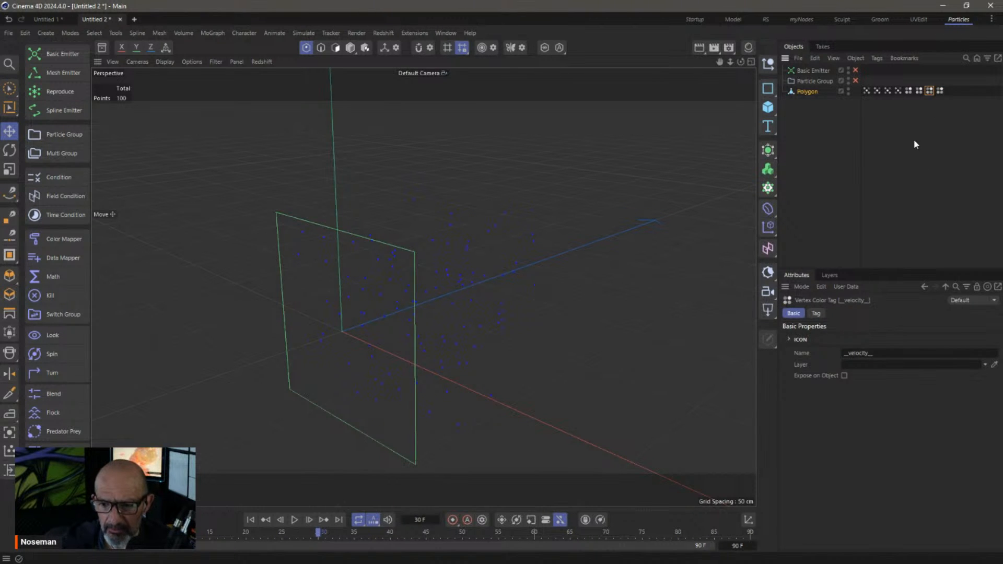
Delete the Polygon object in Model mode, restoring the enabled Basic Emitter and Particle Group
click(795, 92)
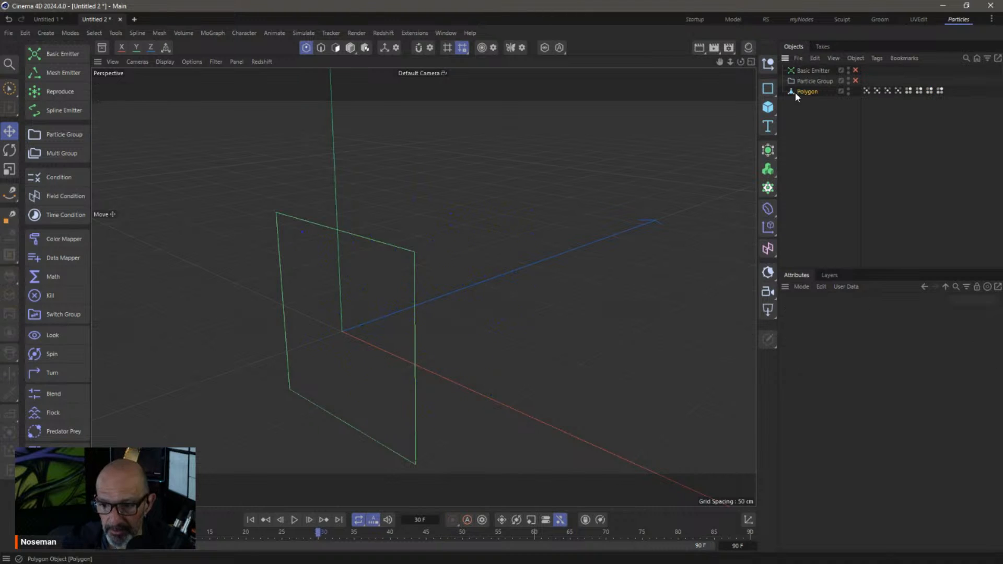
click(350, 47)
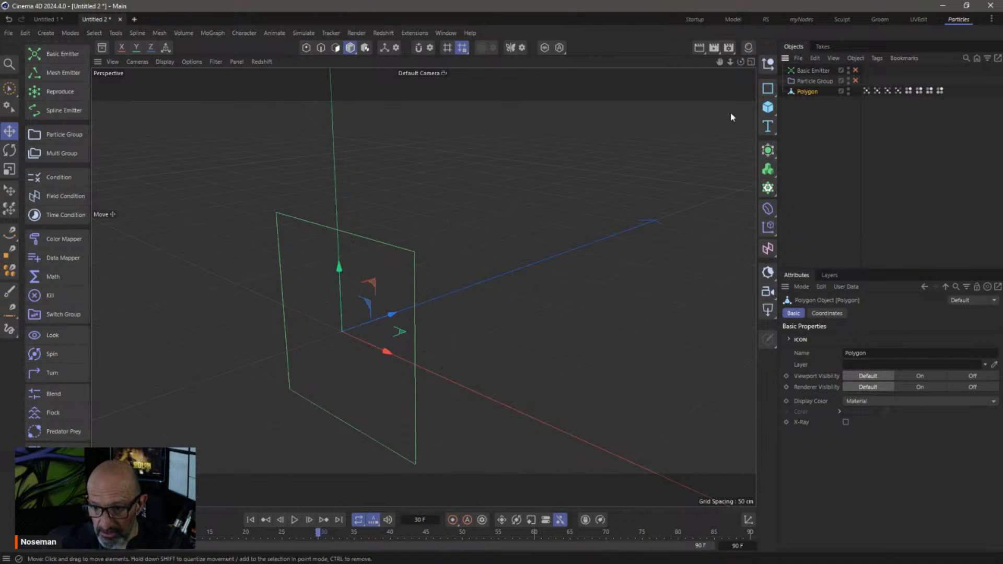
key(Delete)
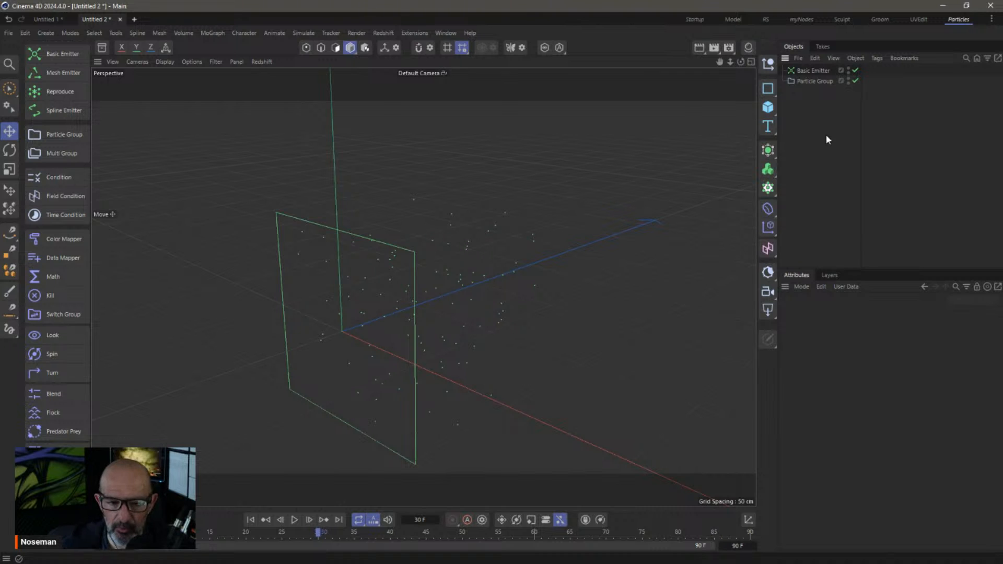
Review the Particle Group's Cache tab and expand its Cache Export Settings
click(810, 82)
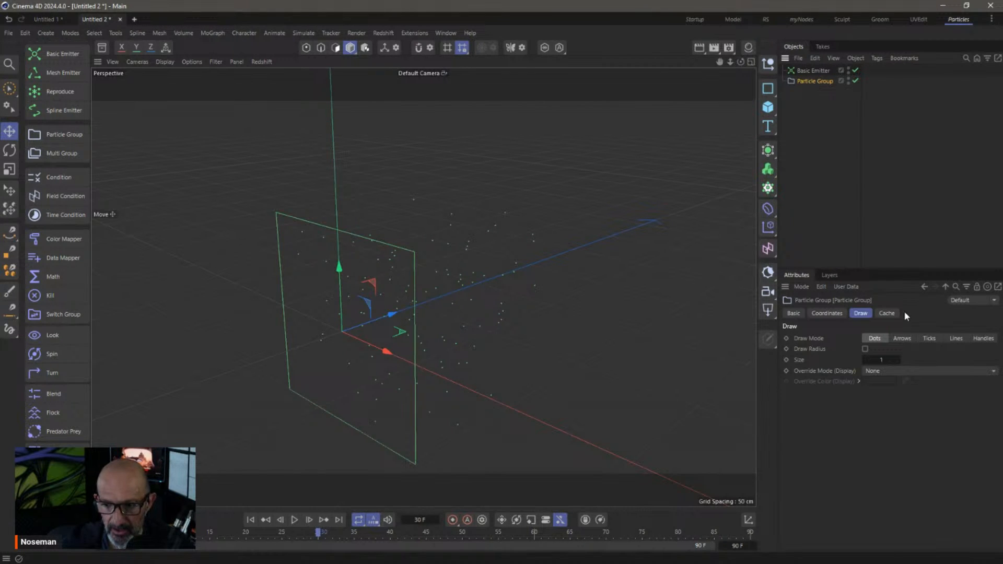
click(889, 313)
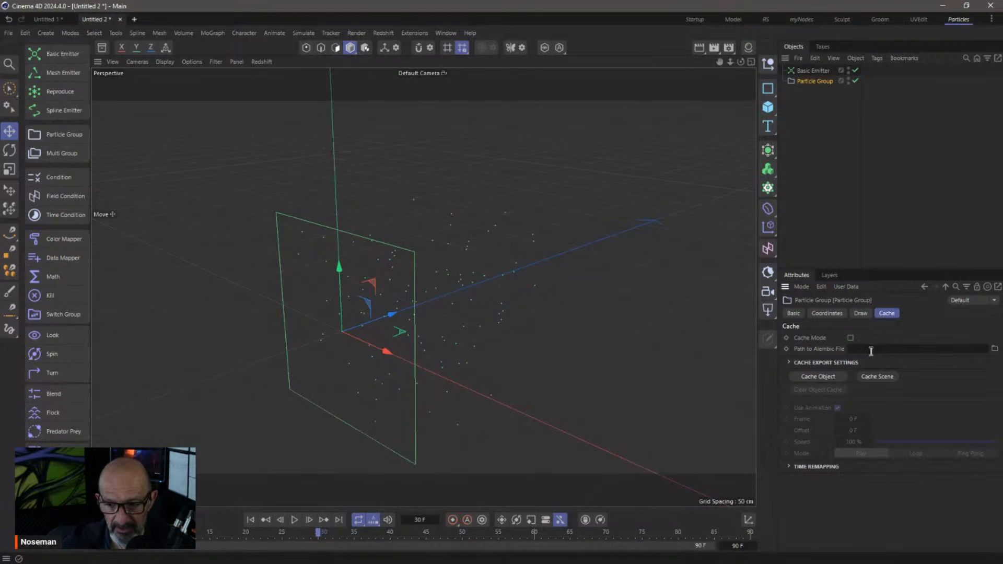
click(789, 363)
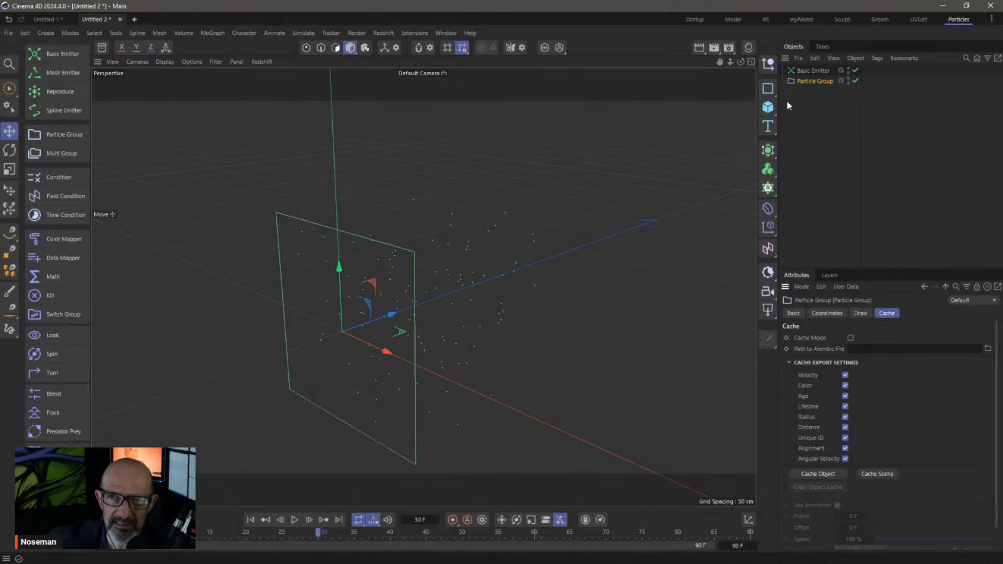
Rewind and replay the simulation to frame 50, then frame the particle cloud
click(793, 99)
click(250, 520)
click(294, 519)
click(295, 519)
alt+middle_drag(494, 247, 479, 262)
alt+right_drag(474, 263, 467, 268)
alt+middle_drag(467, 267, 482, 254)
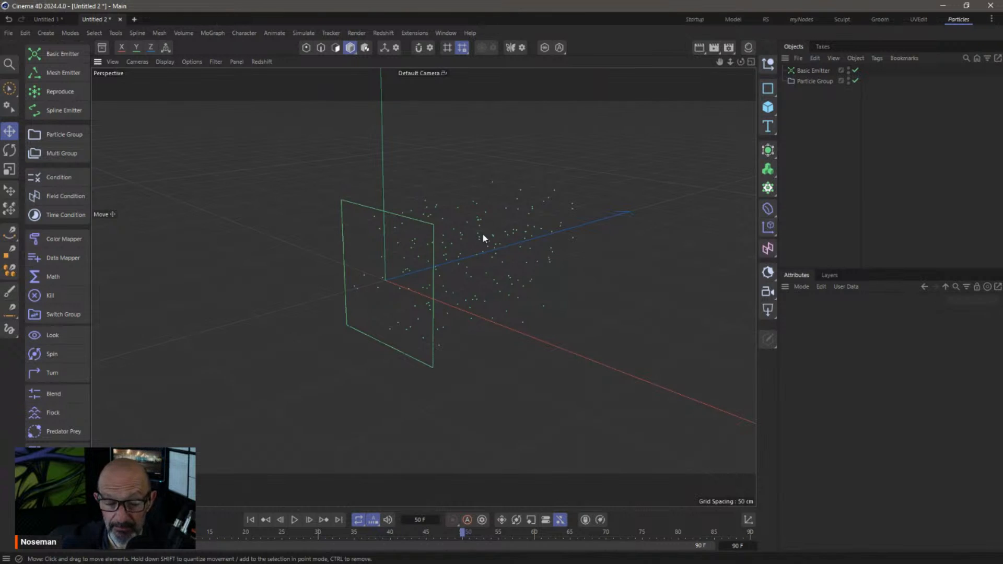
Set the Basic Emitter's emission Shape to Sphere after trying Circle and Cube
click(811, 71)
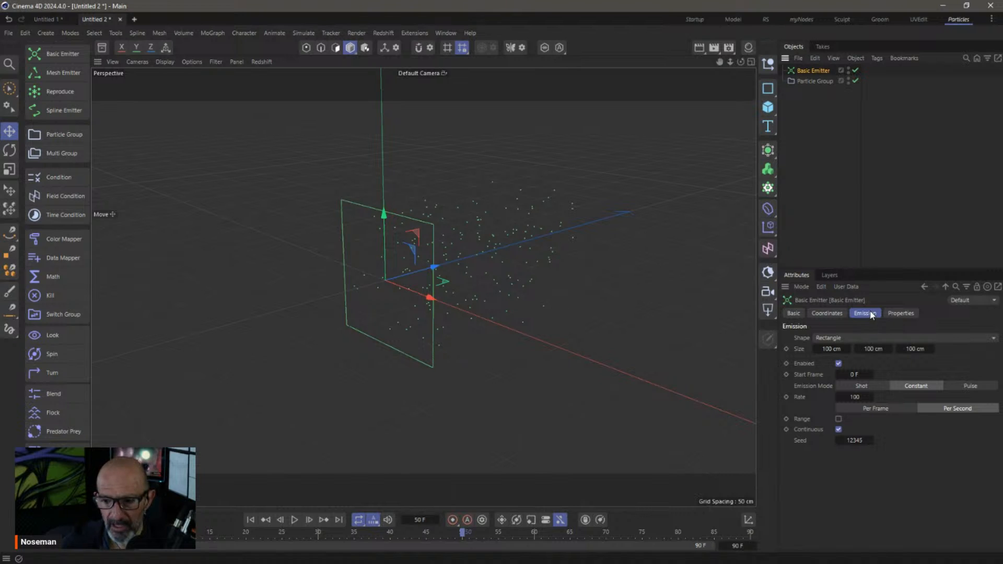
drag(855, 269, 870, 155)
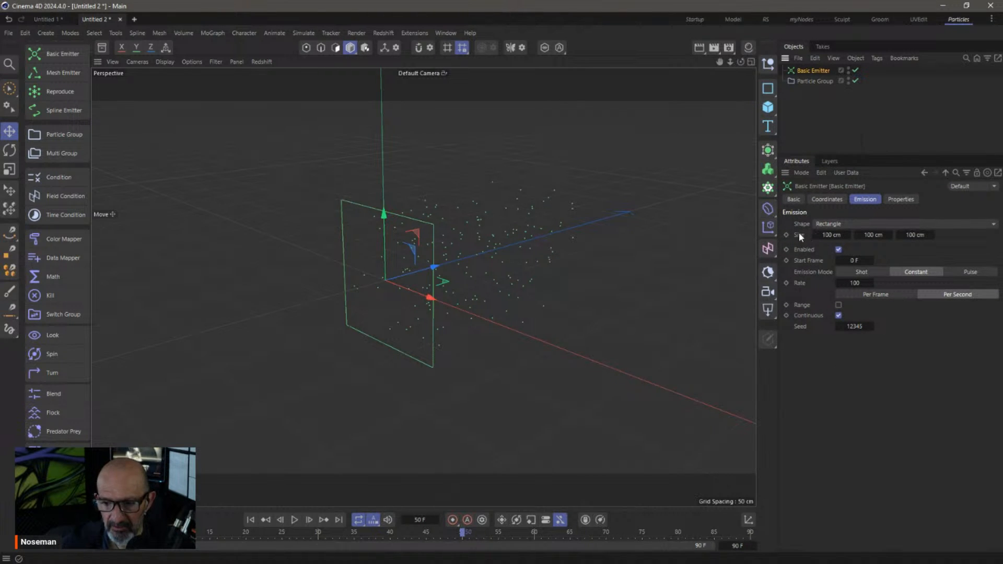
click(827, 228)
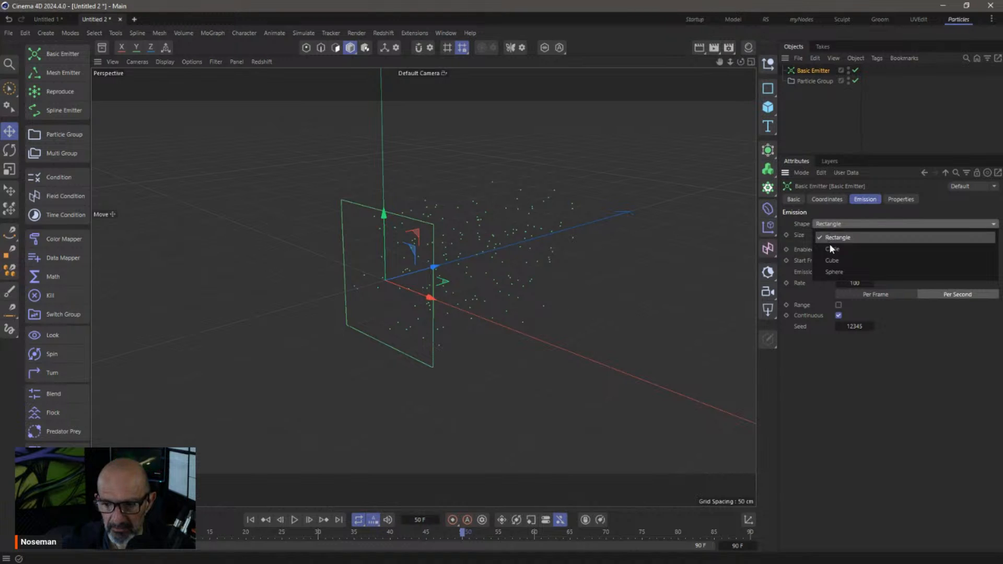
click(829, 243)
click(837, 223)
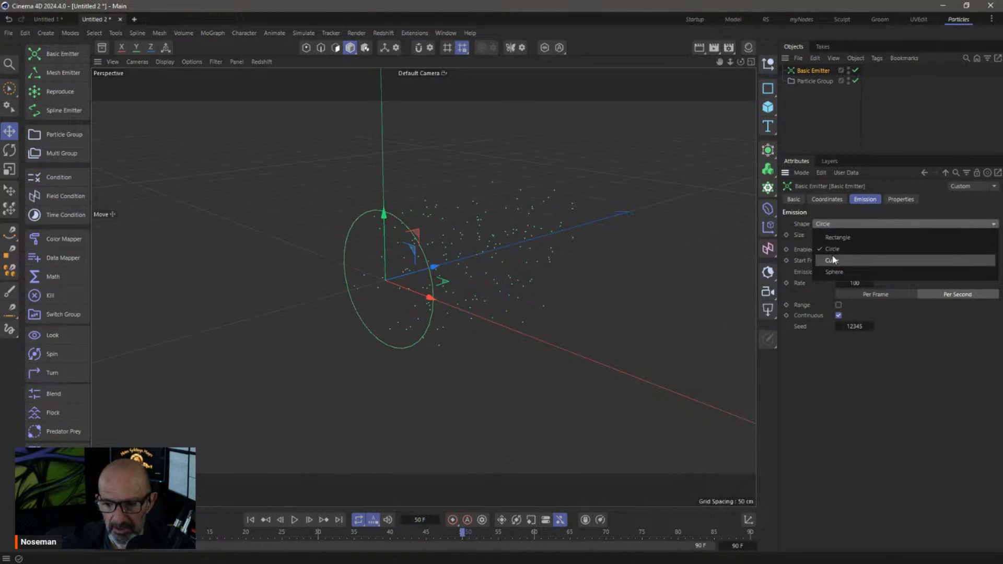
click(830, 256)
click(839, 227)
click(850, 270)
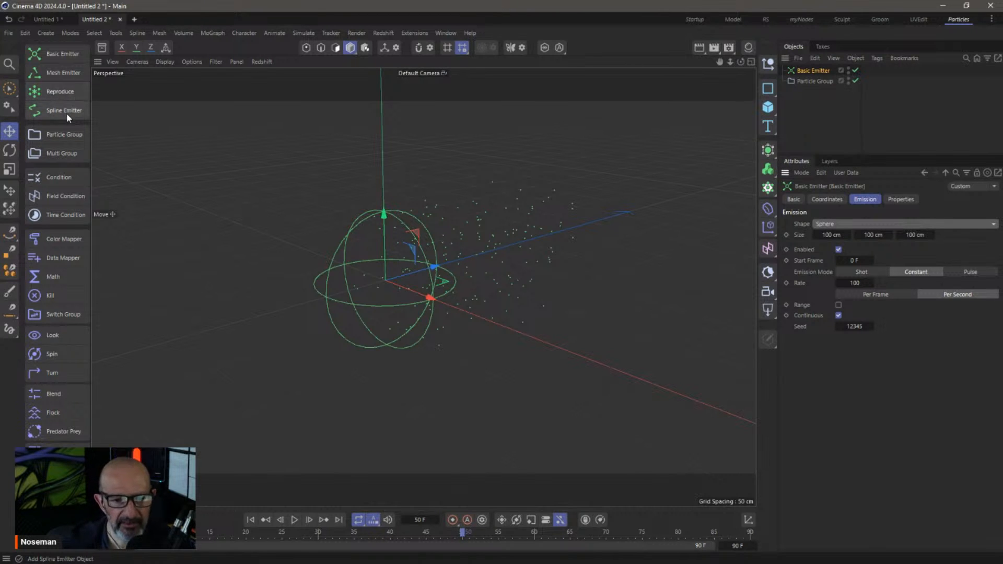
click(767, 88)
Add an n-Side spline with a Spline Emitter and play the simulation from the start
click(870, 126)
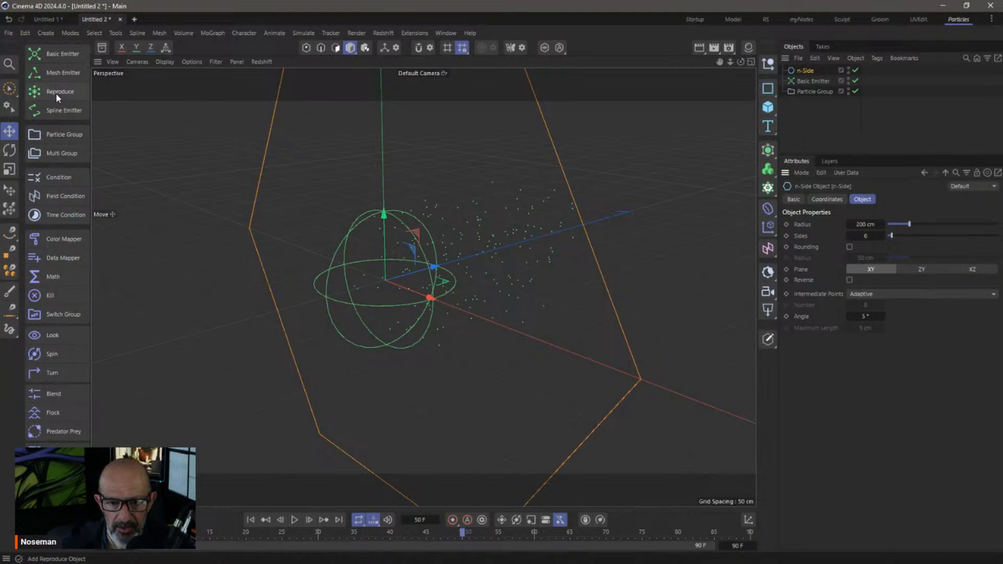
click(69, 111)
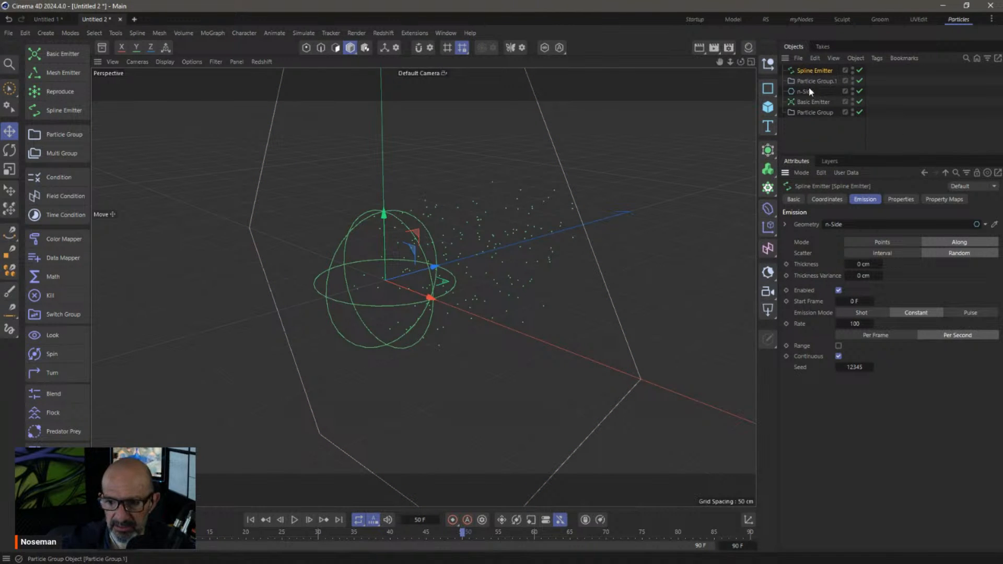
click(250, 519)
click(295, 520)
scroll(446, 303, down, 10)
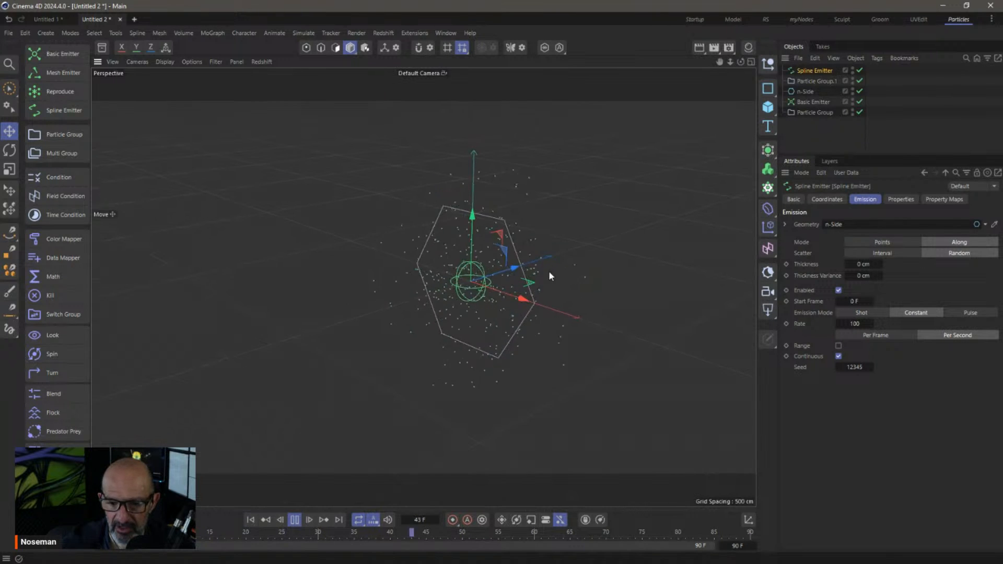
Delete the old Basic Emitter and its Particle Group, then review the Spline Emitter settings
click(814, 102)
ctrl+click(816, 112)
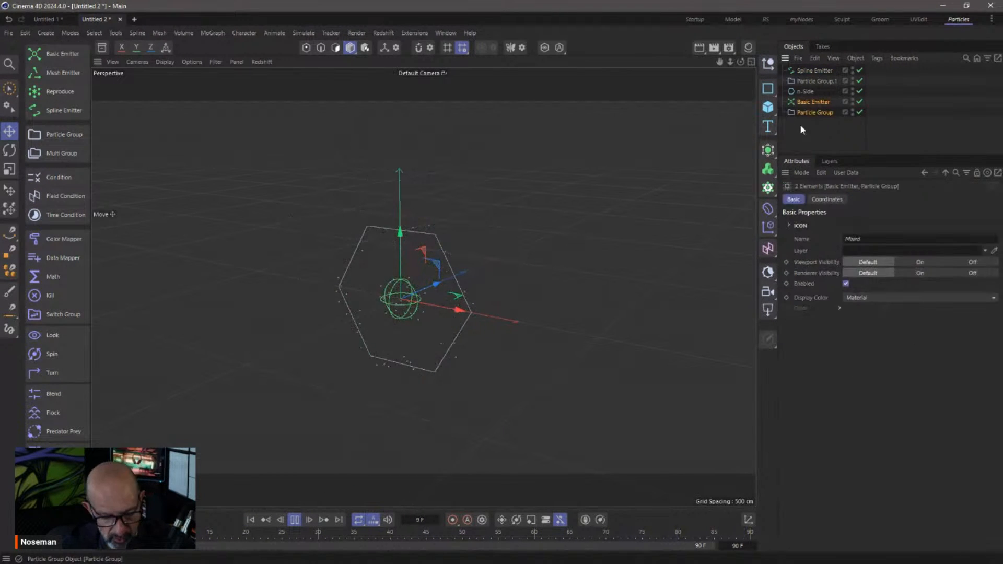
key(Delete)
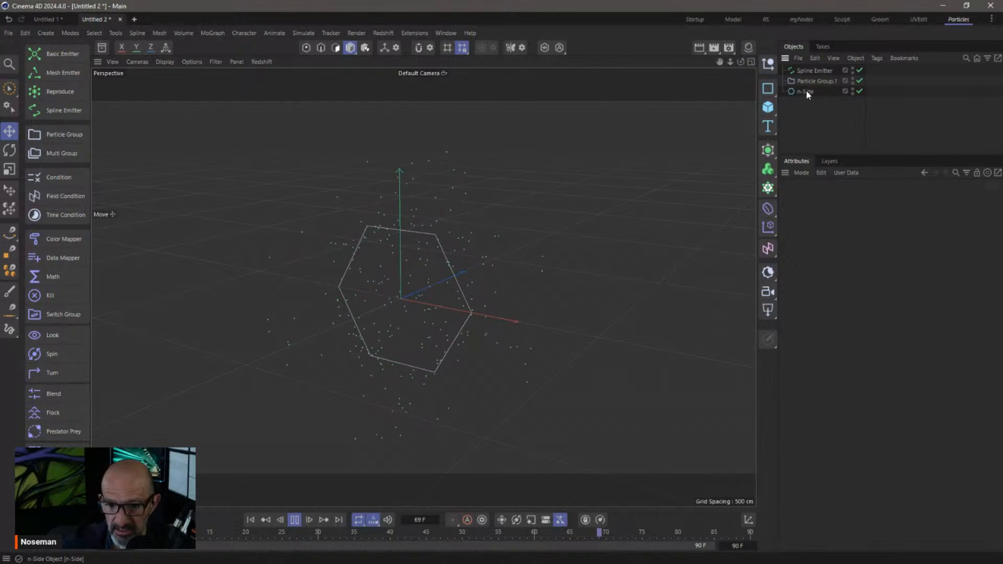
click(808, 72)
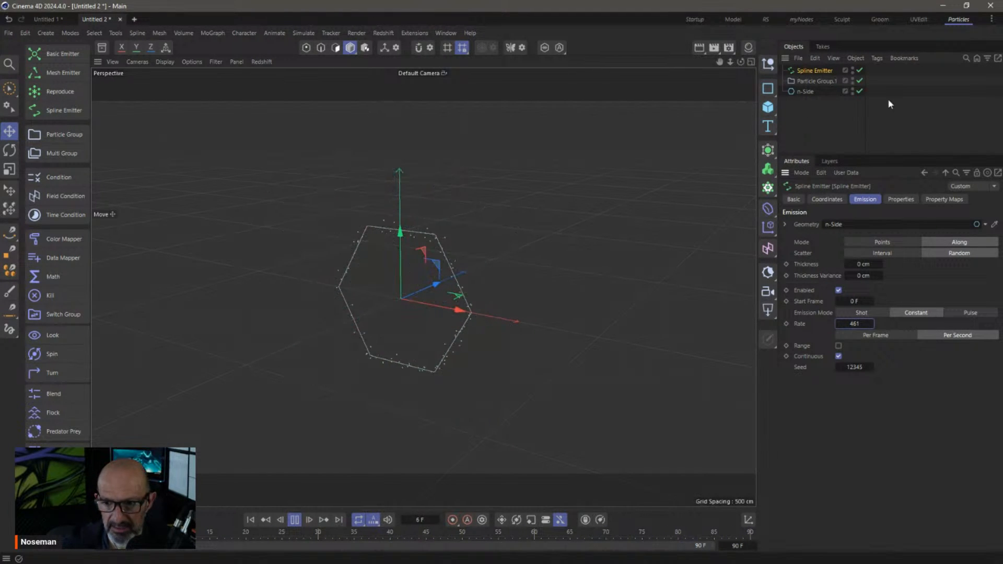
click(796, 132)
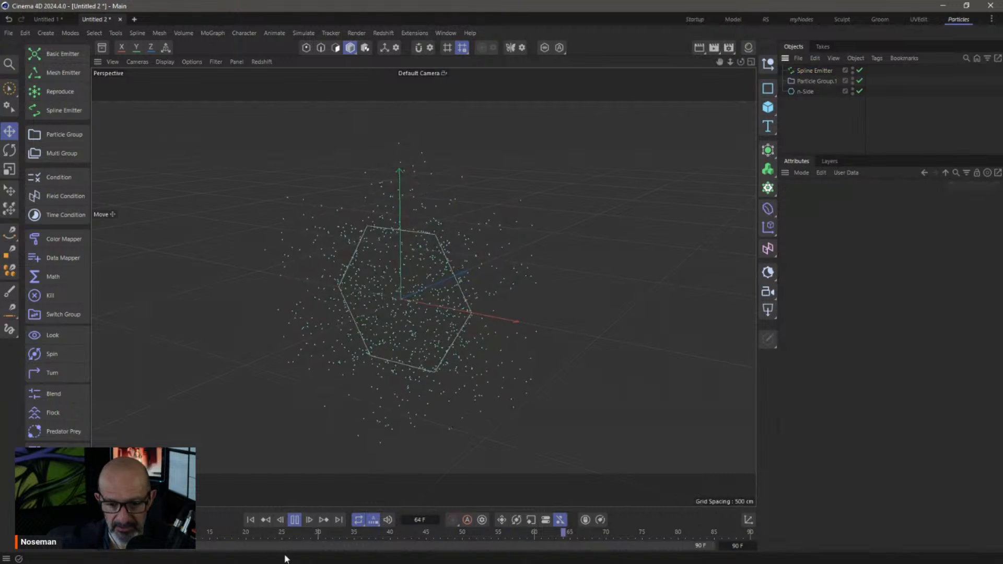
Stop and rewind playback, then delete the Spline Emitter, Particle Group.1 and n-Side
click(294, 519)
click(251, 519)
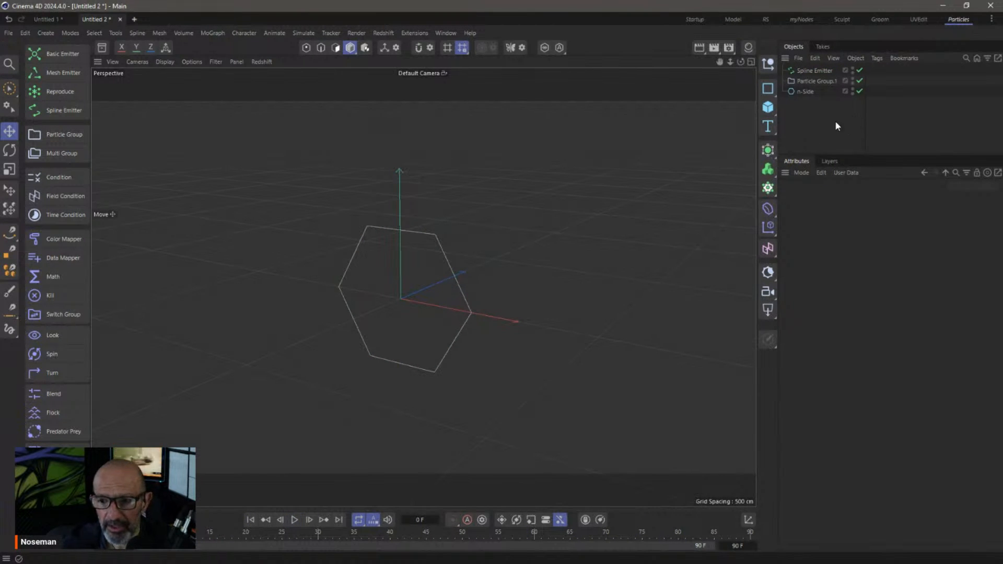
drag(836, 125, 782, 54)
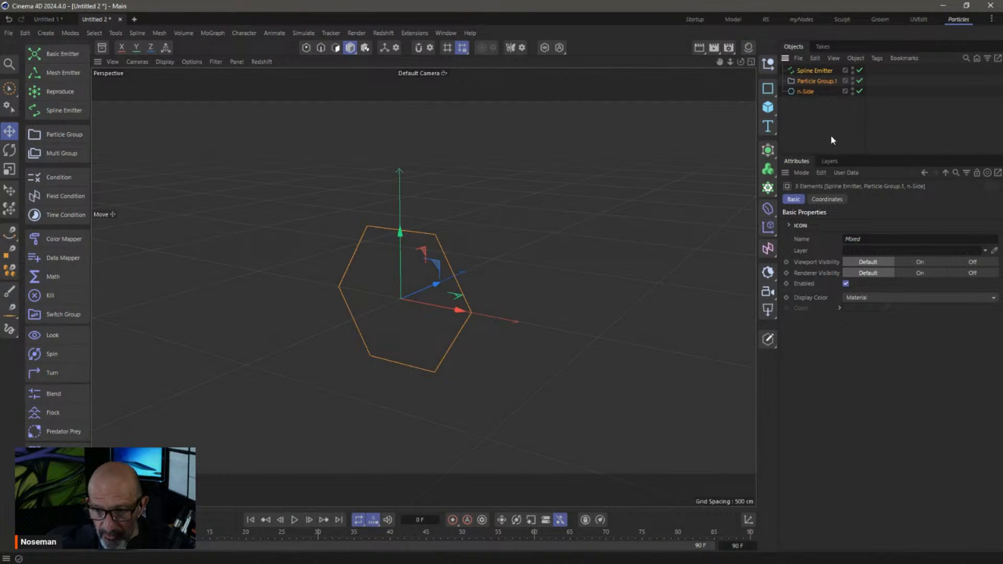
key(Delete)
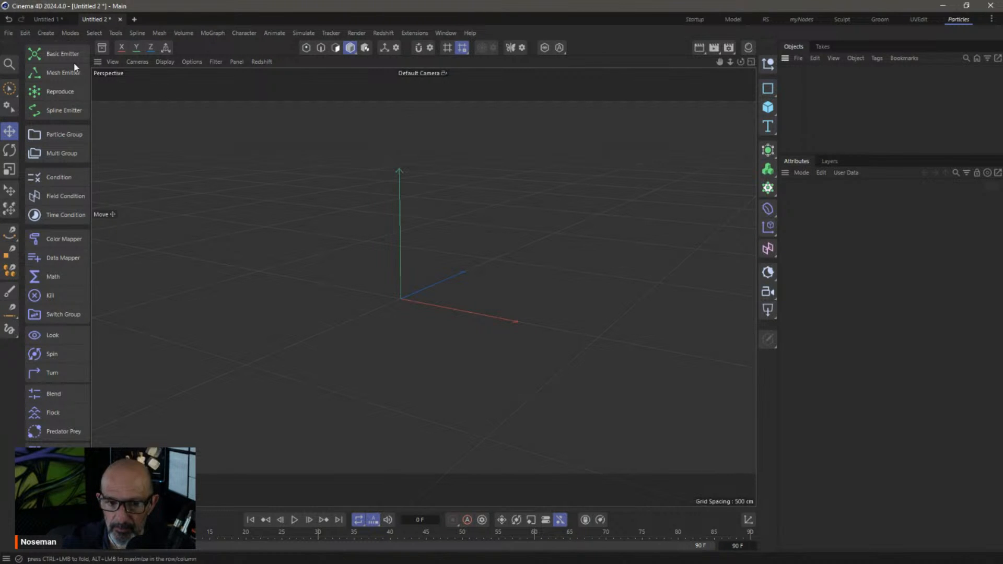
Add a Basic Emitter with its Particle Group and zoom the viewport in on it
click(62, 54)
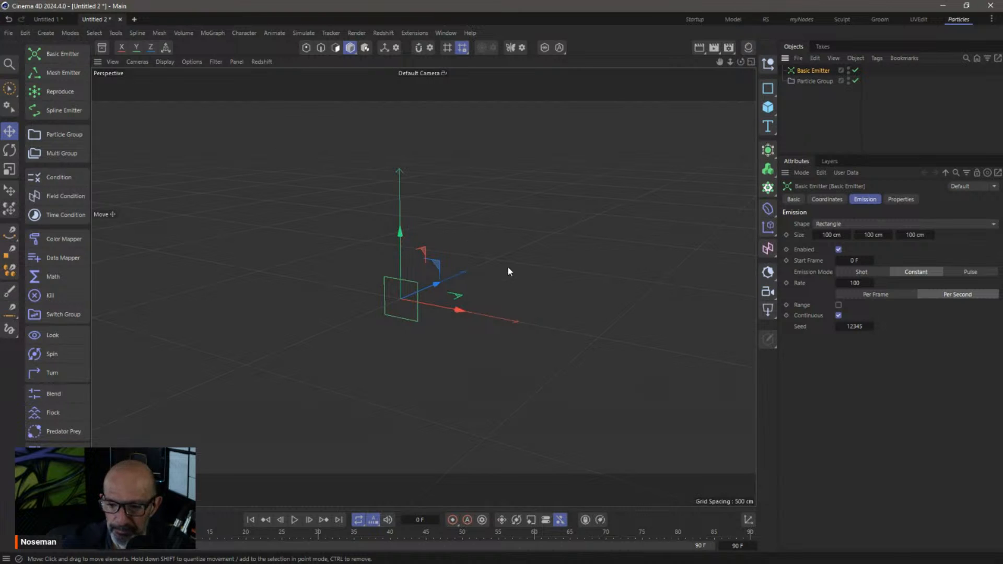
scroll(401, 299, up, 5)
scroll(515, 304, up, 5)
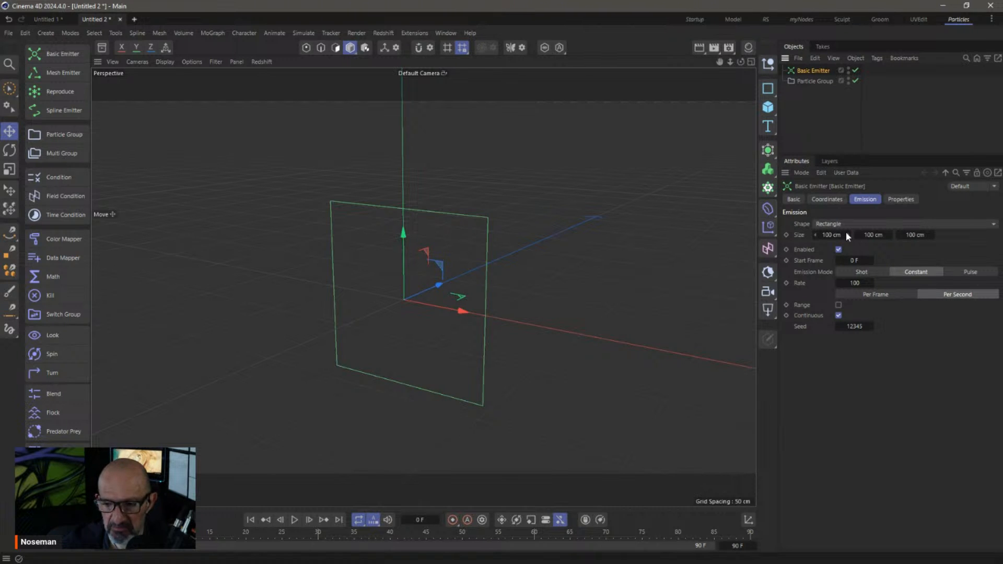
Preview the emitter with its Size set to 0, then reset Size to 100 cm
click(831, 235)
text(0)
key(Tab)
text(0)
key(Tab)
text(0)
key(Return)
click(294, 520)
click(294, 521)
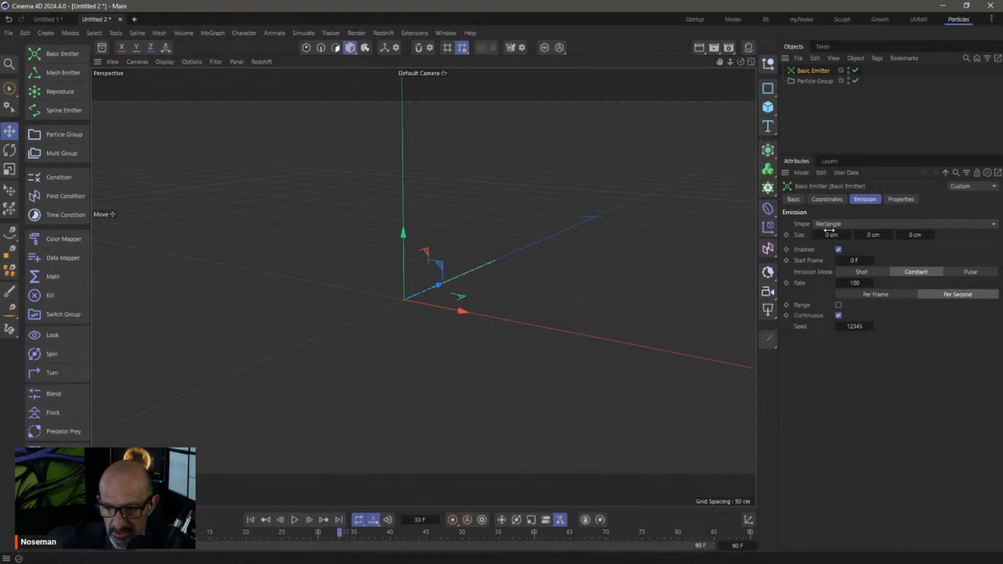
right_click(797, 235)
click(841, 332)
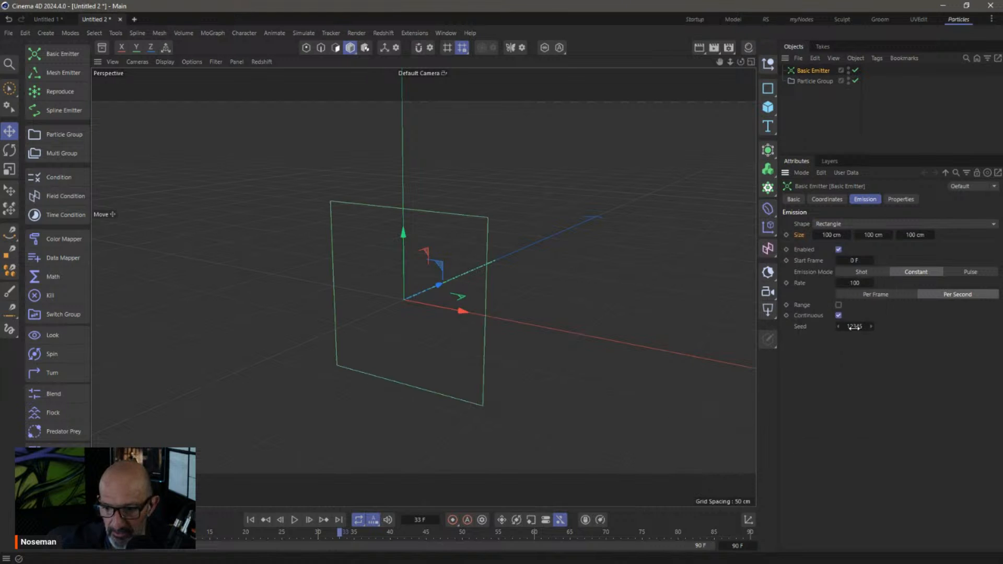
Toggle the emitter's Enabled option and preview a 30 F Start Frame before restoring 0 F
click(838, 249)
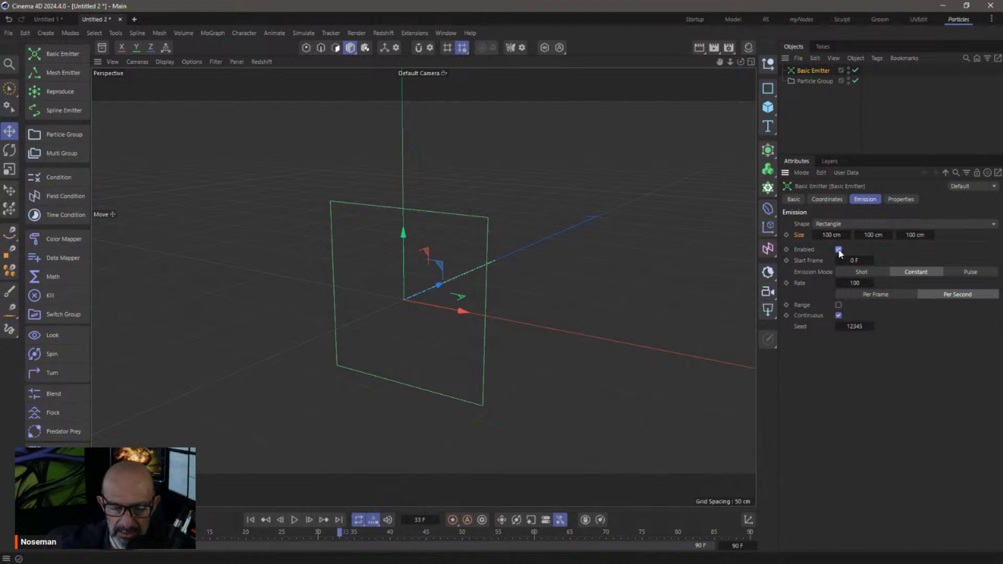
click(855, 260)
text(30)
key(Return)
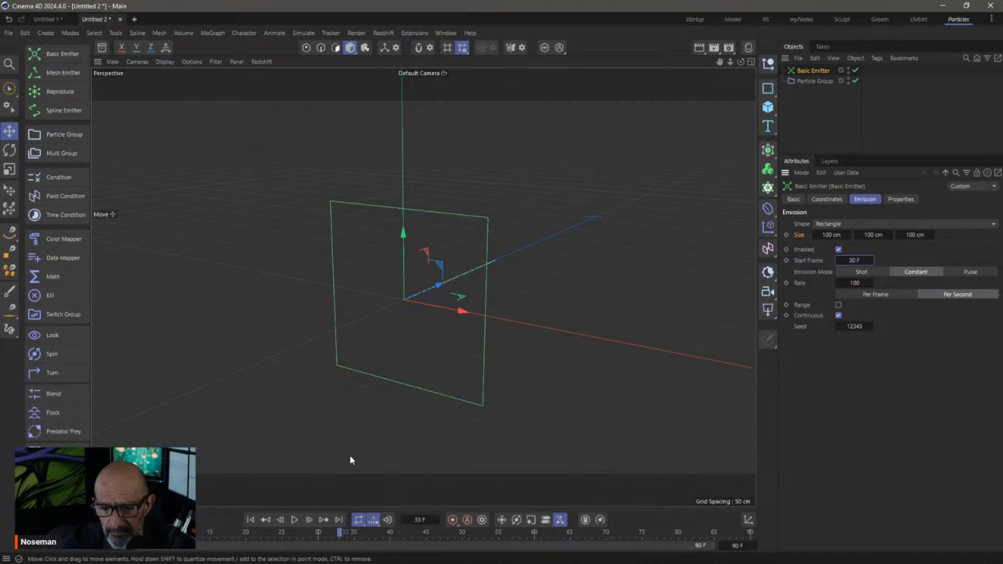
click(250, 519)
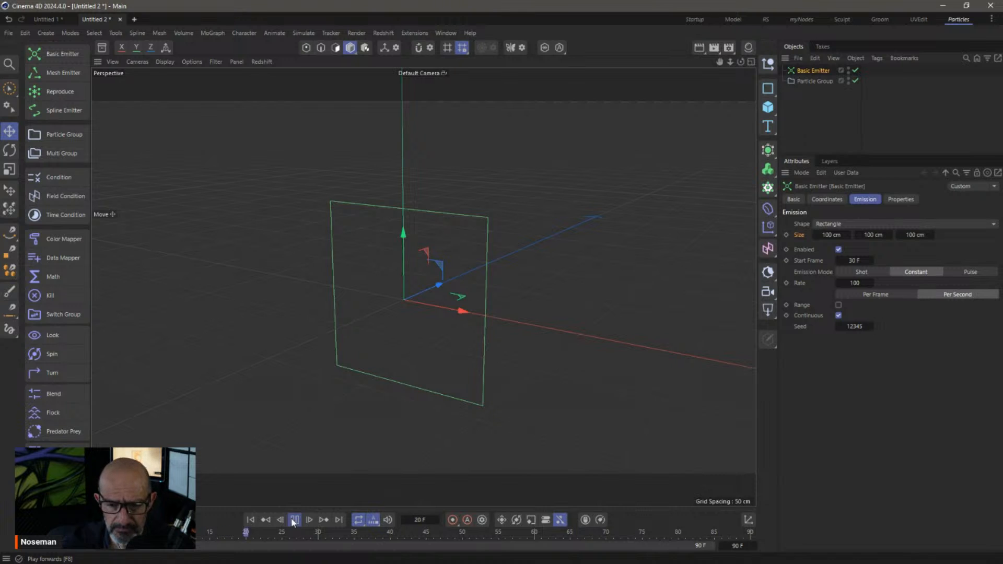
click(294, 520)
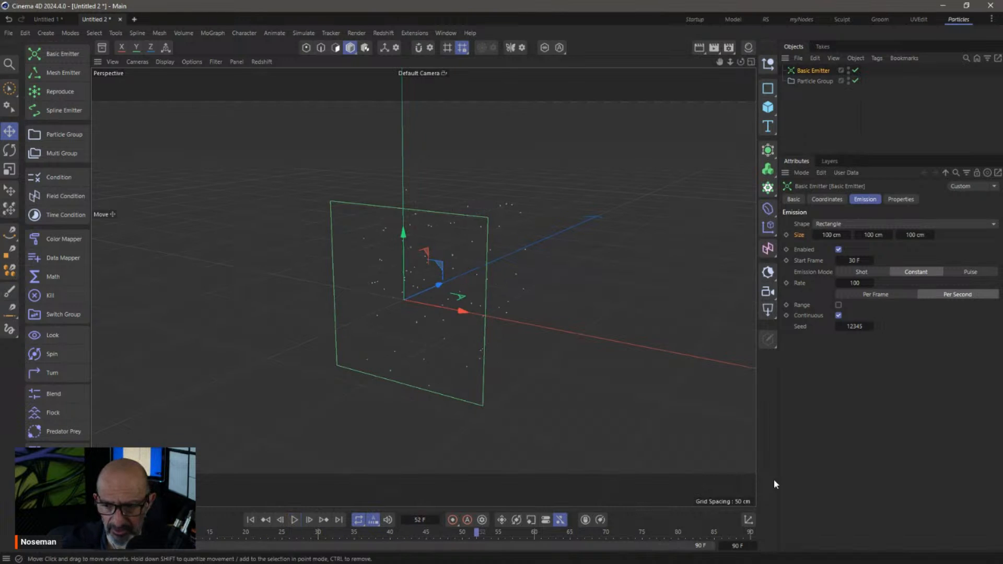
click(855, 260)
text(0)
key(Return)
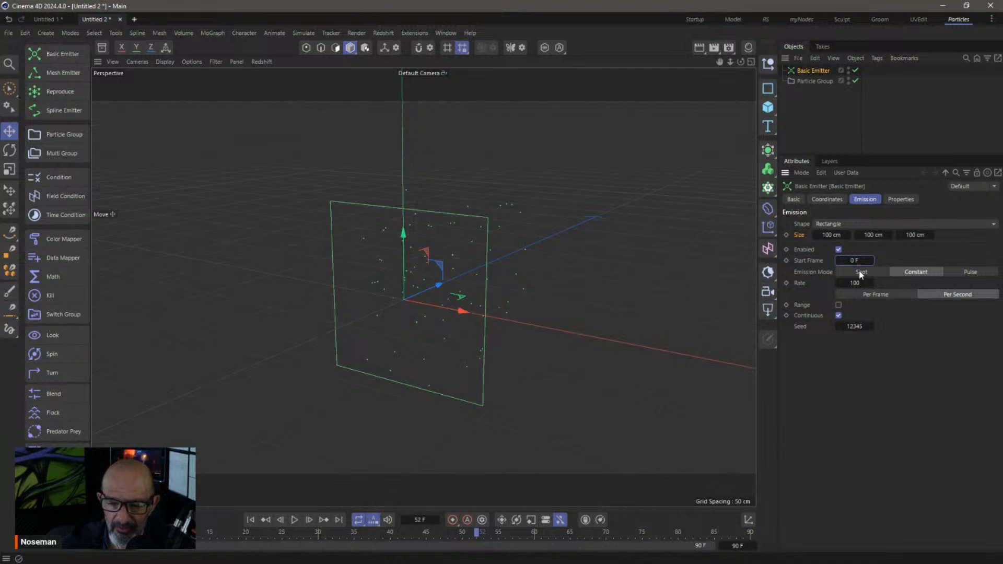
Preview Shot emission mode from the start, then switch back to Constant
click(859, 272)
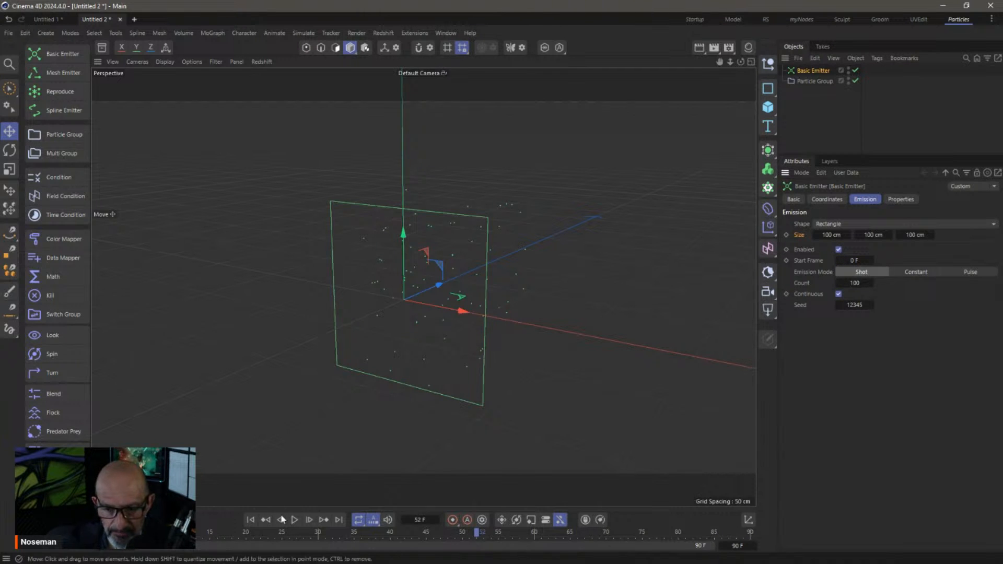
click(250, 519)
click(294, 520)
click(294, 520)
alt+drag(559, 306, 440, 269)
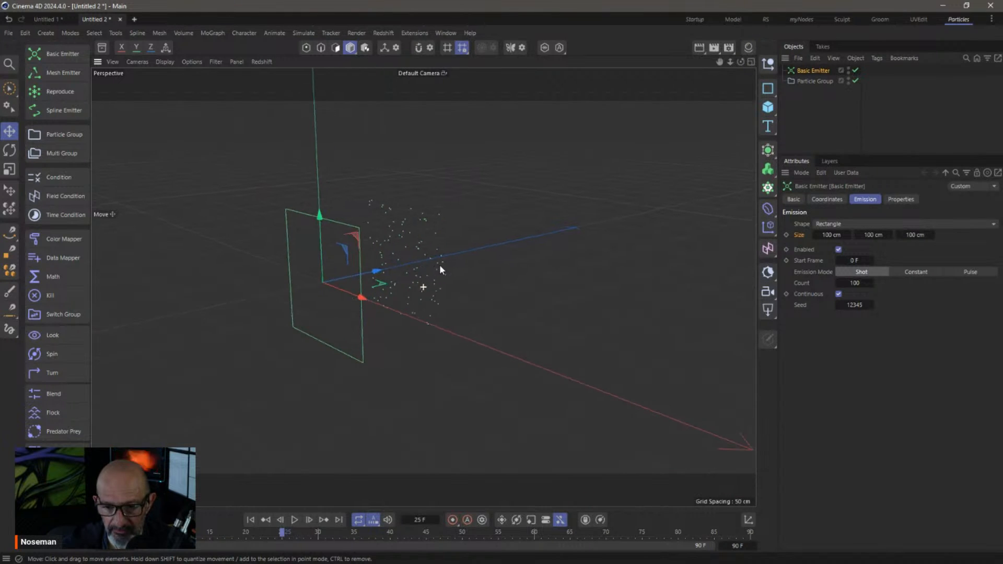
click(926, 273)
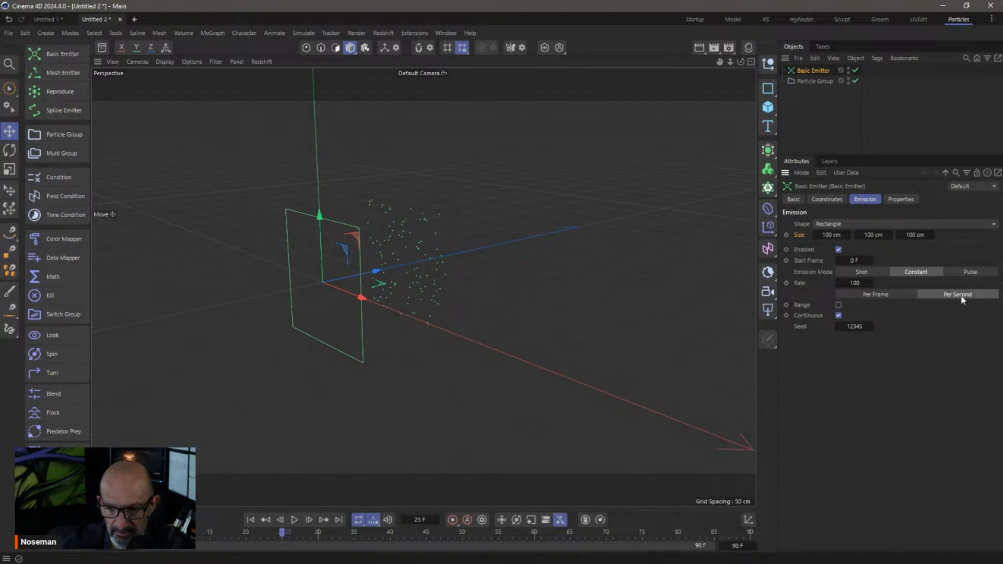
Switch emission to Pulse mode (100 particles, 15 F pulses, 15 F gaps) and preview the bursts
click(964, 272)
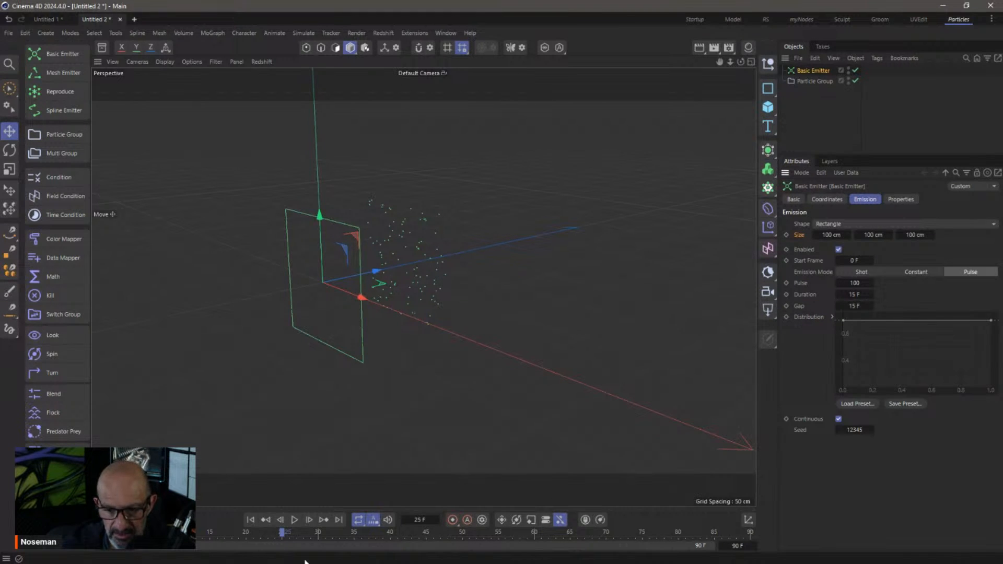
click(251, 519)
click(296, 520)
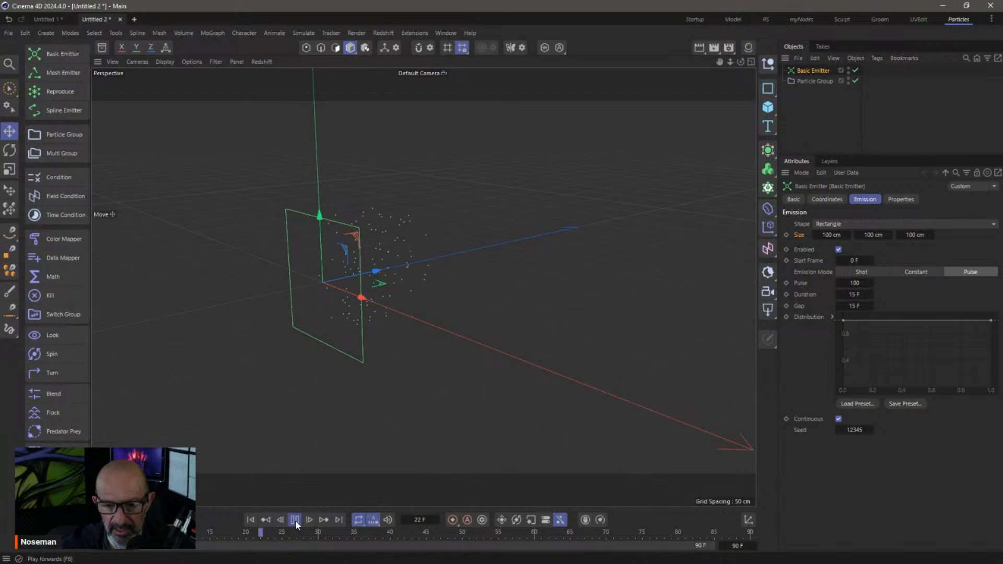
mouse_move(385, 250)
alt+mouse_down()
mouse_move(421, 249)
mouse_move(328, 246)
mouse_move(373, 256)
alt+mouse_up()
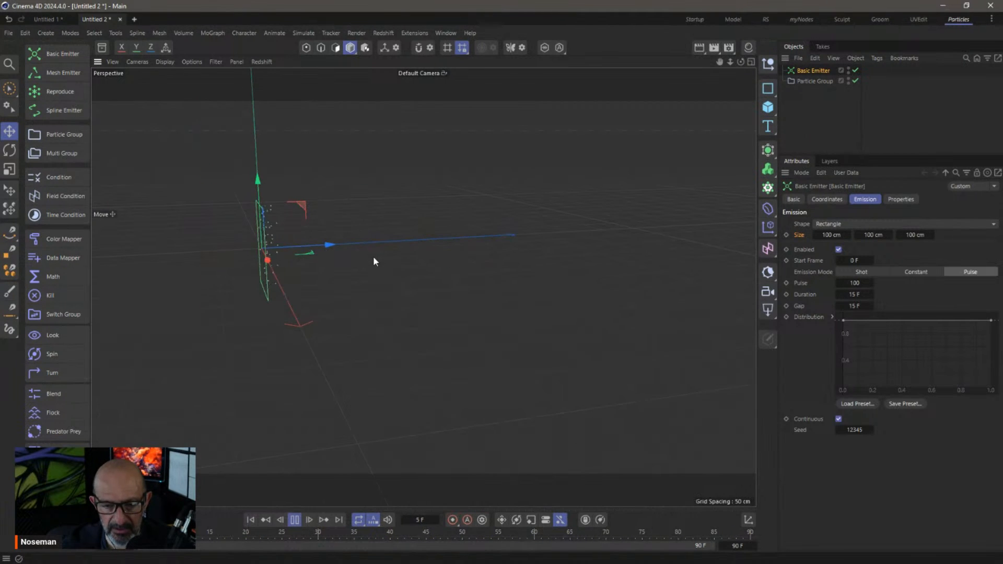
click(293, 521)
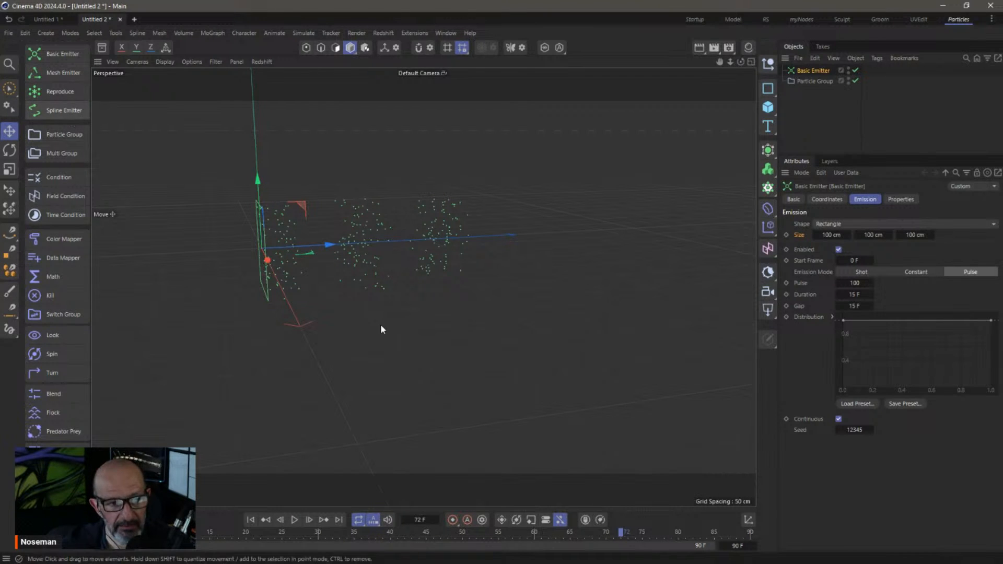
click(250, 520)
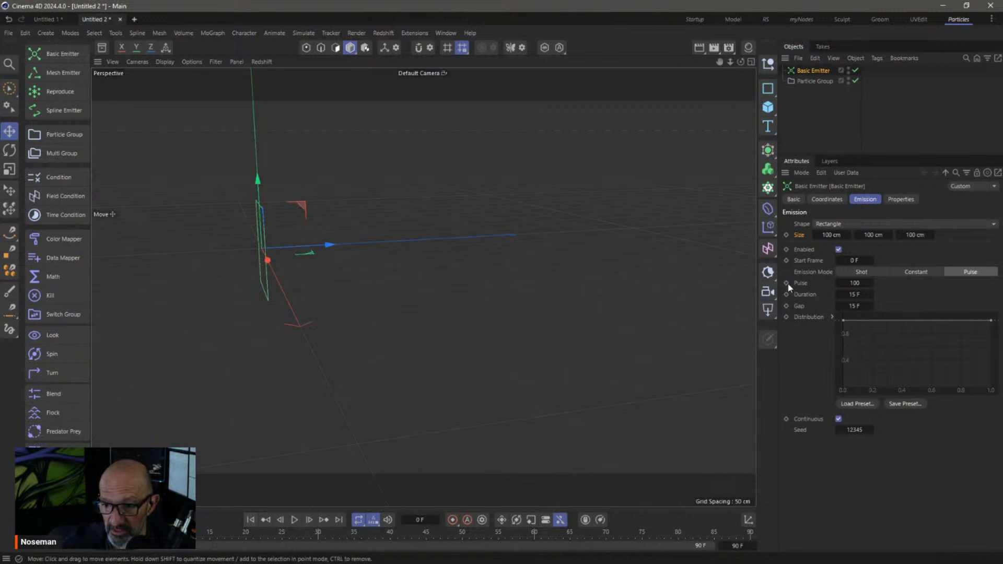
In the emitter's Properties, set Speed Variance to 50 cm, then raise it to 90 cm
click(907, 198)
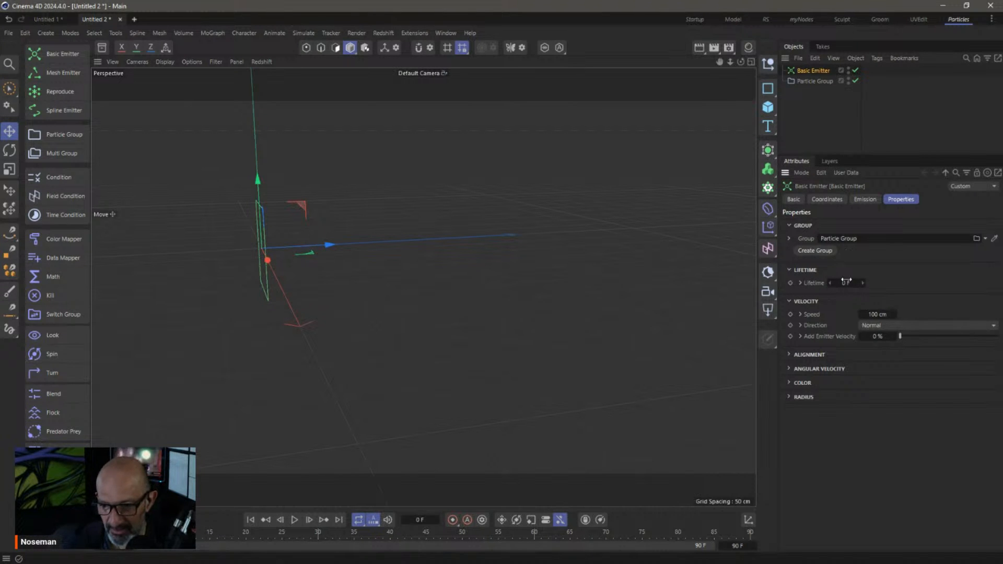
click(800, 283)
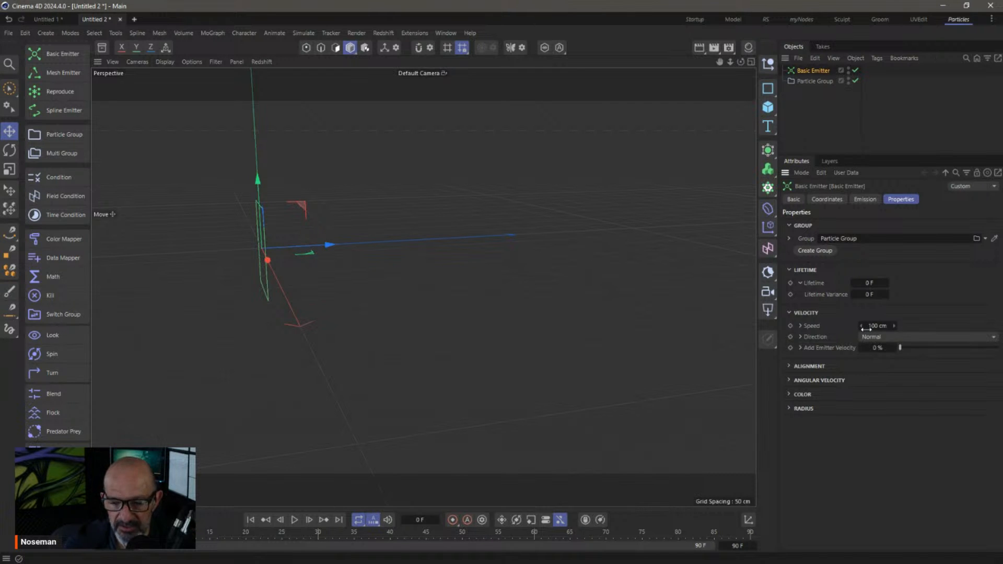
click(800, 326)
click(882, 338)
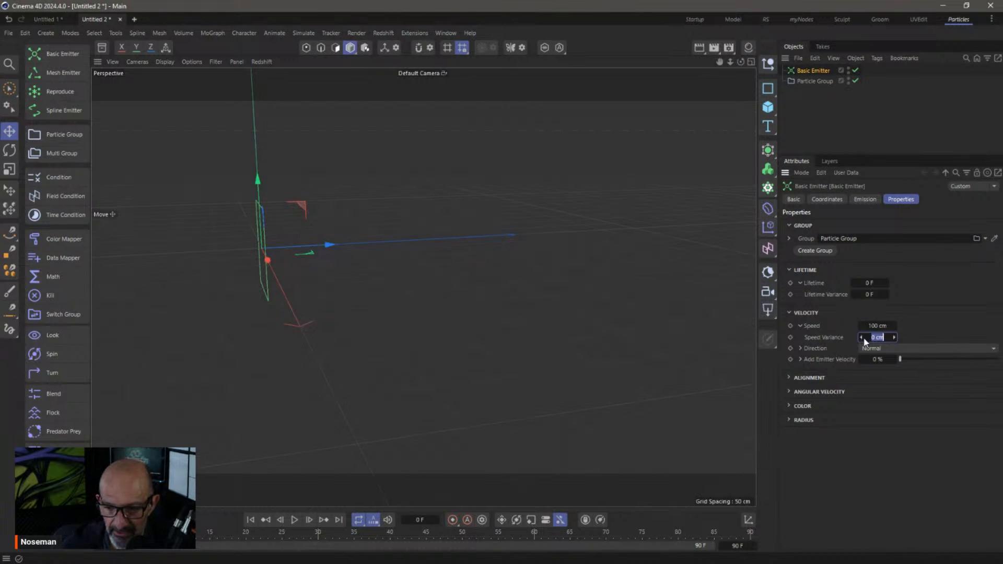
text(50)
key(Return)
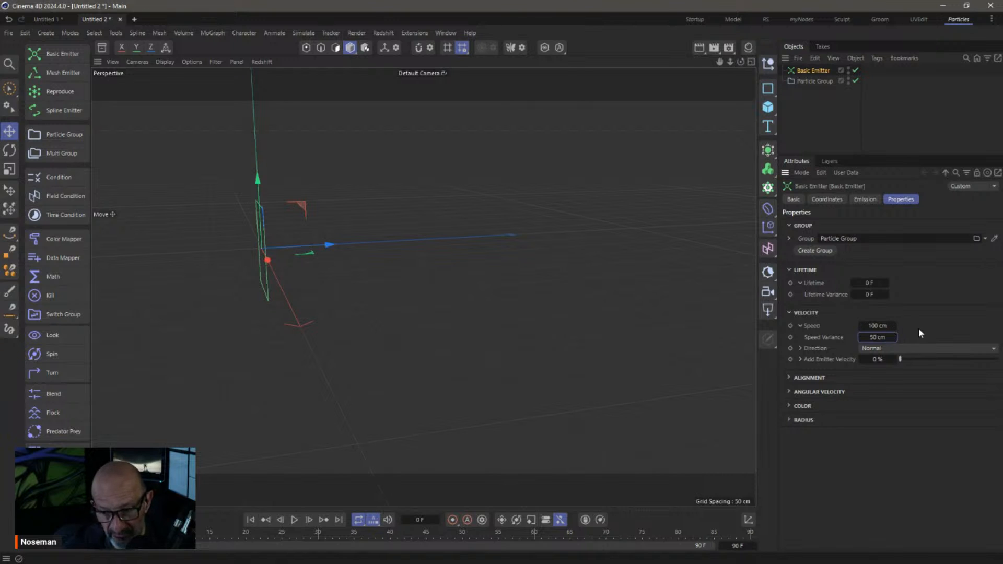
click(879, 337)
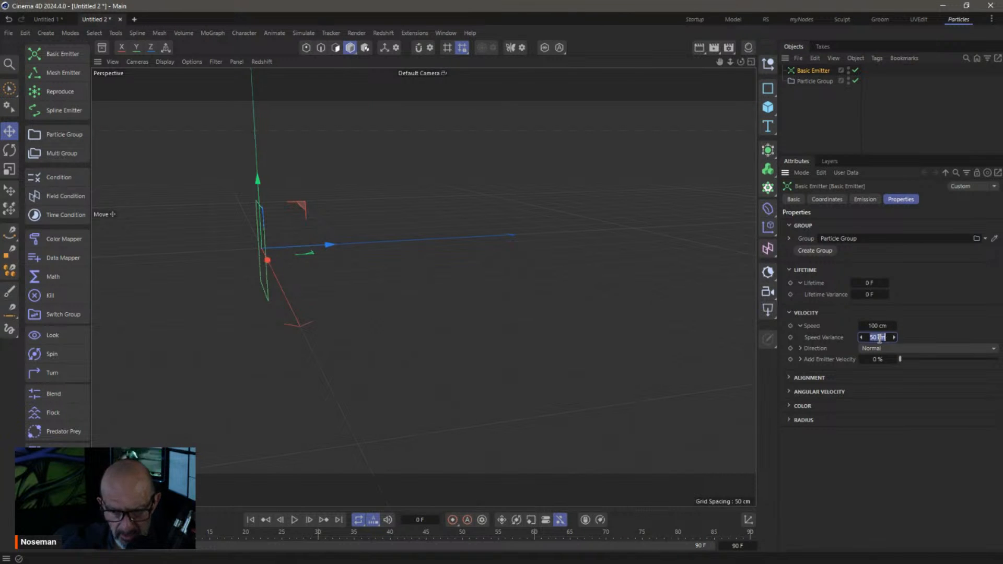
text(90)
key(Return)
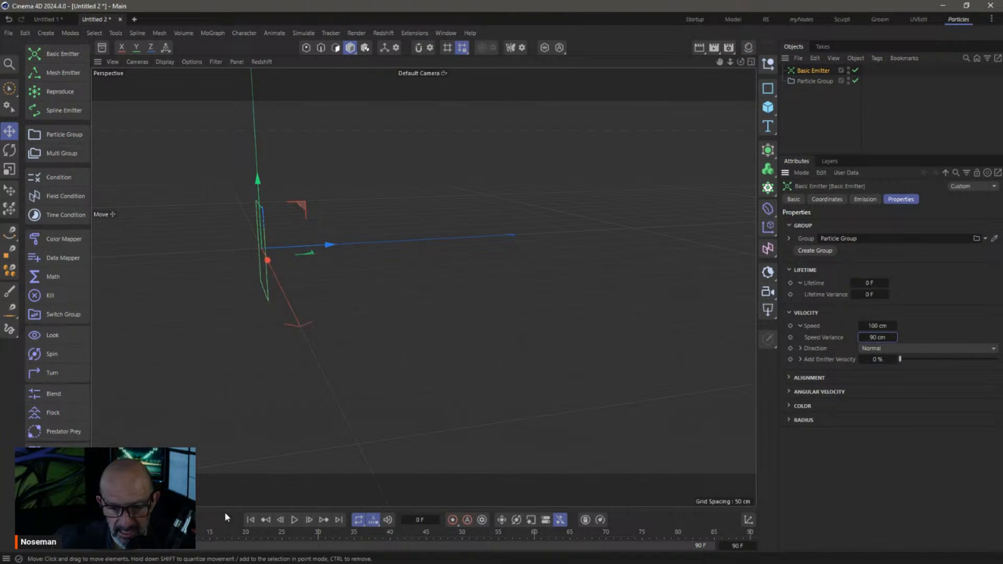
Play the particle animation and switch the emitter to Shot emission mode
click(294, 519)
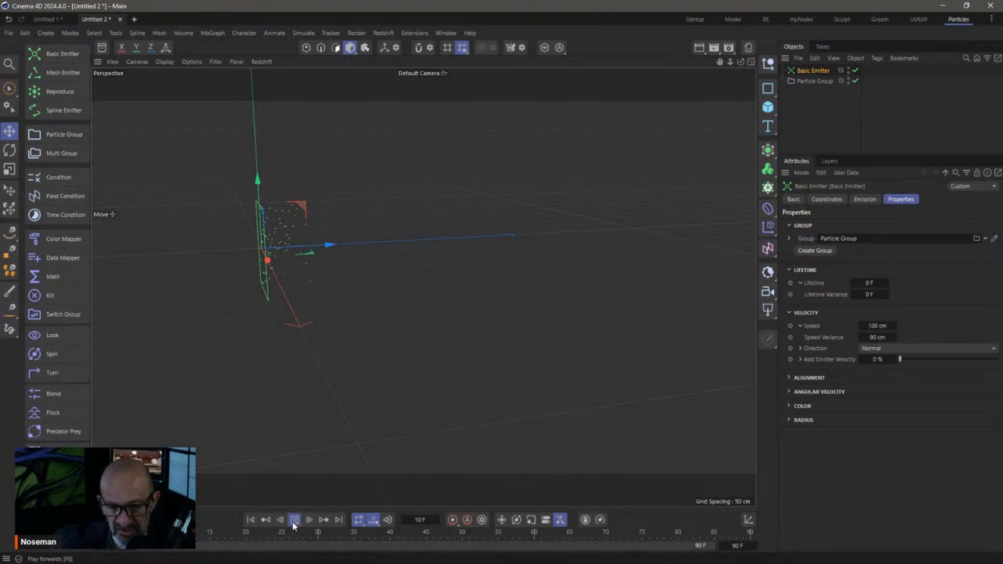
alt+drag(337, 258, 369, 255)
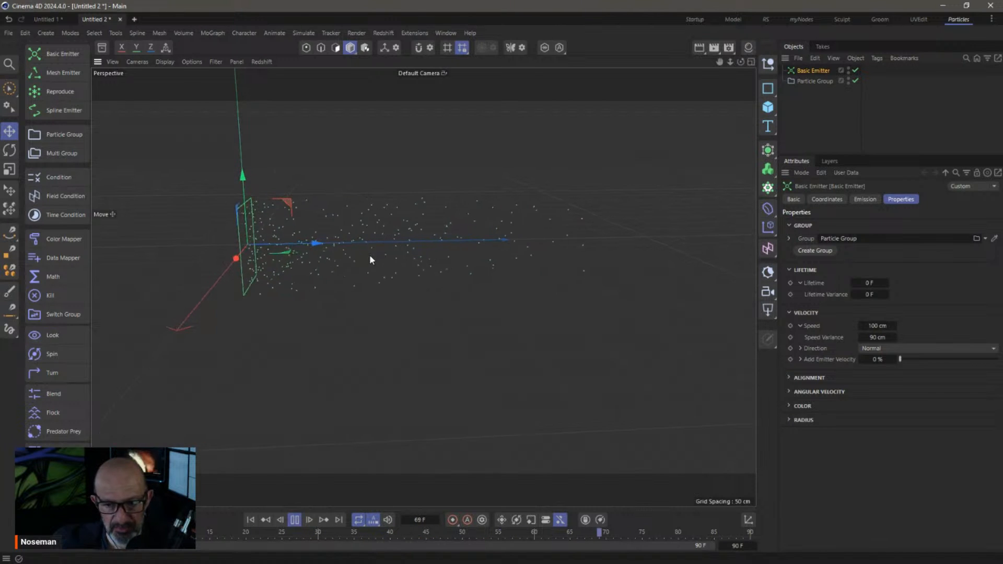
click(863, 199)
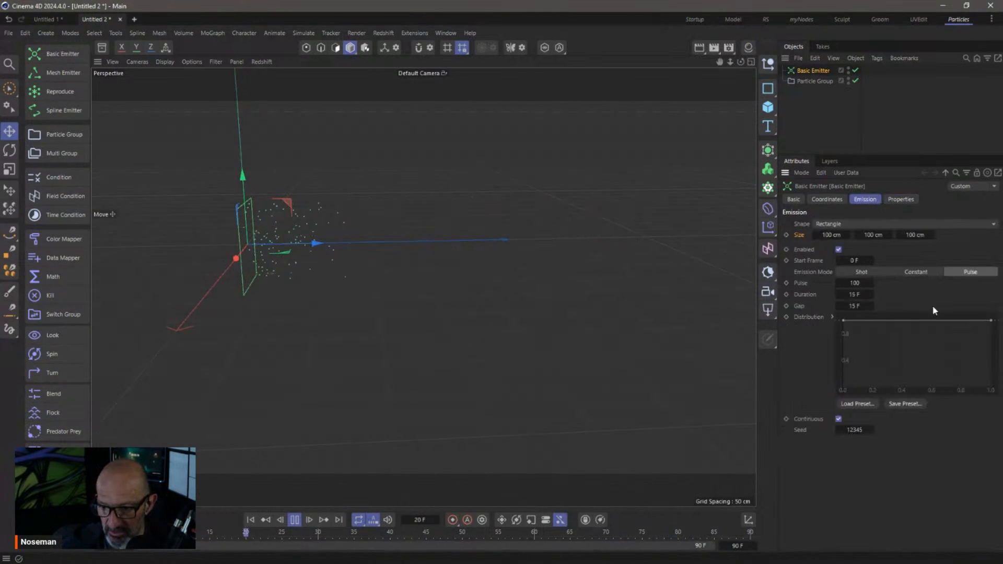
click(871, 272)
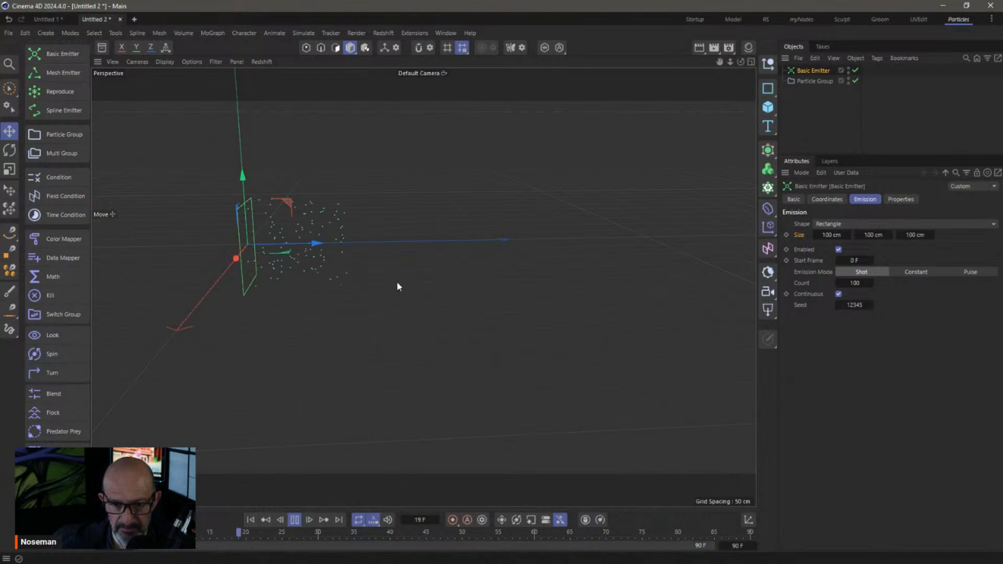
alt+drag(374, 248, 351, 233)
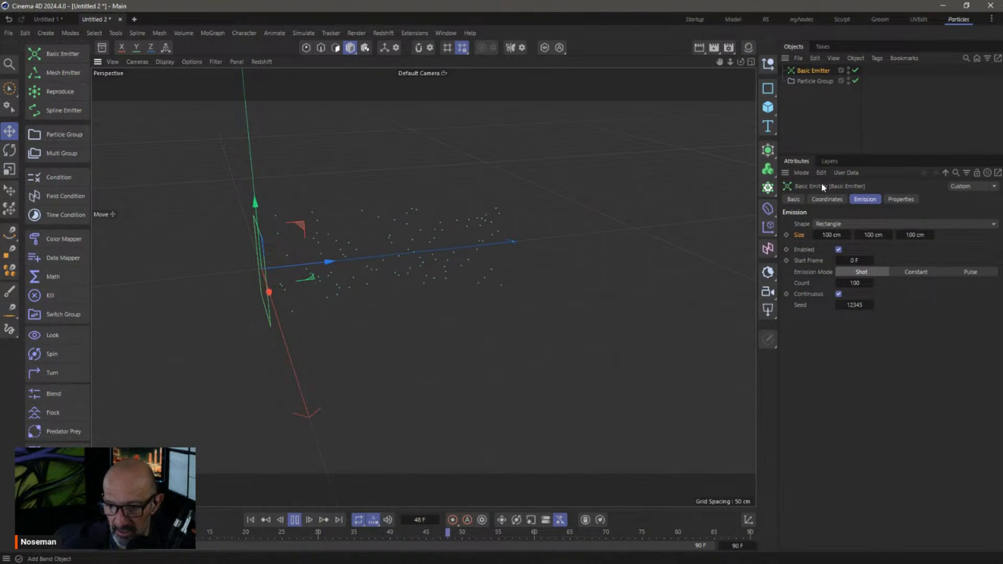
Set Speed 50 cm, Speed Variance 40 cm, Lifetime 25 F and Lifetime Variance 10 F
click(901, 199)
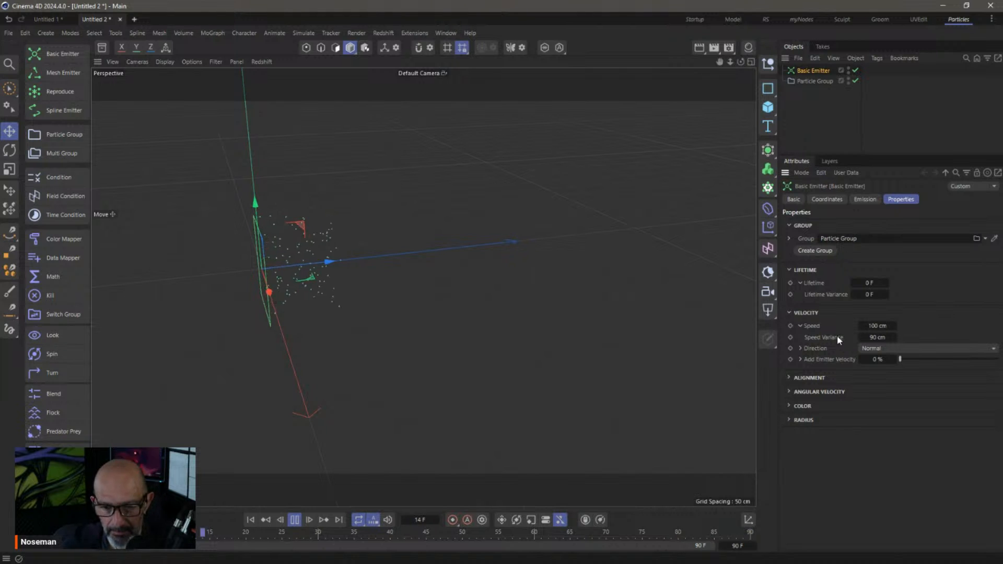
click(878, 325)
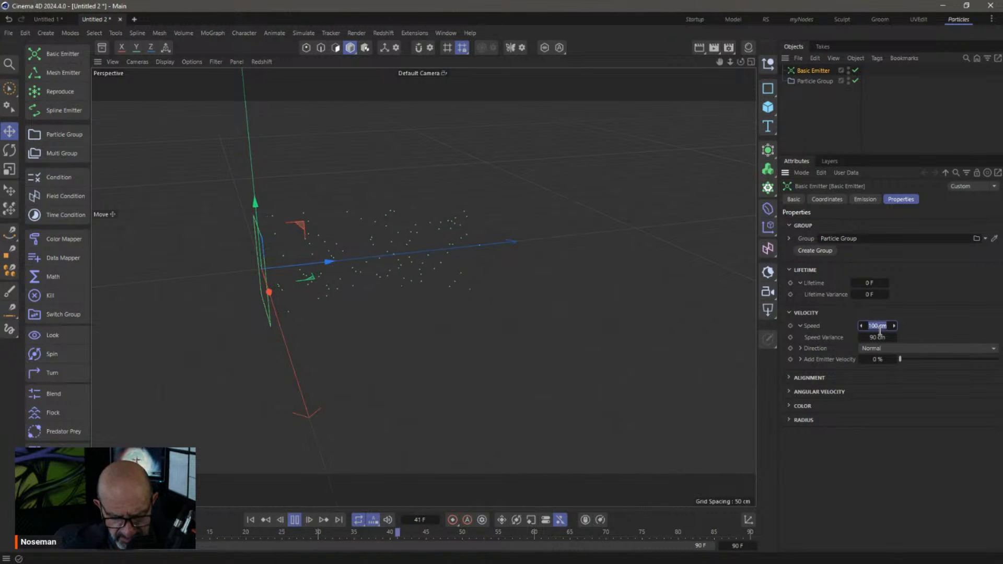
text(50)
text(40)
key(Return)
double_click(869, 283)
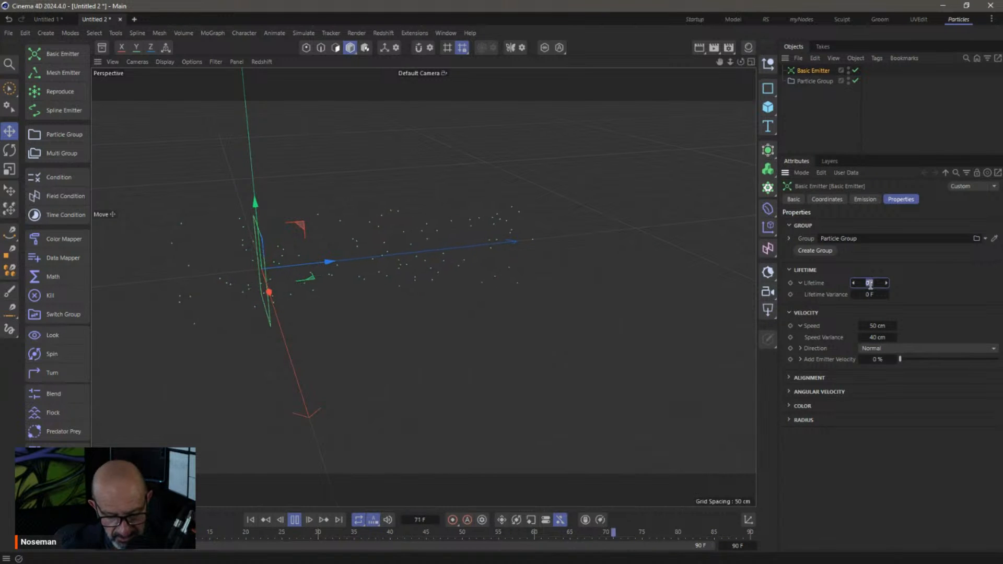
text(25)
key(Tab)
text(1)
key(Return)
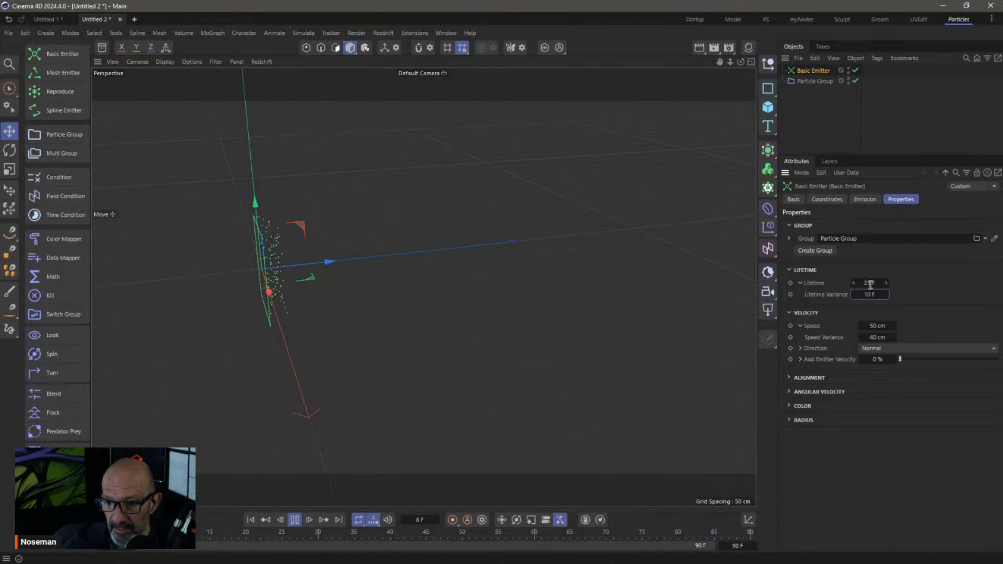
Switch to Constant emission at 100000 per second, inspect the dense block, then stop playback
click(871, 200)
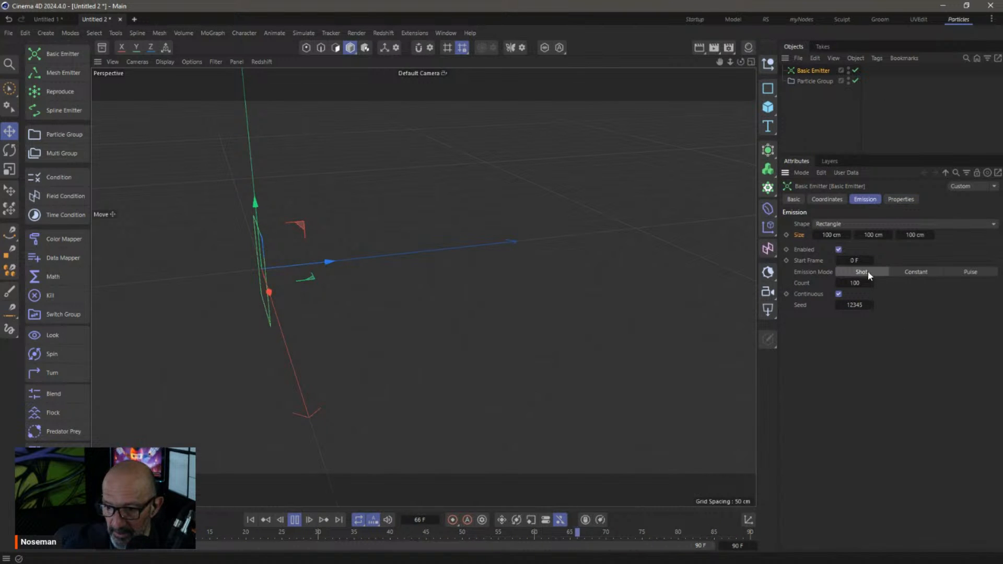
click(920, 272)
double_click(861, 283)
click(862, 282)
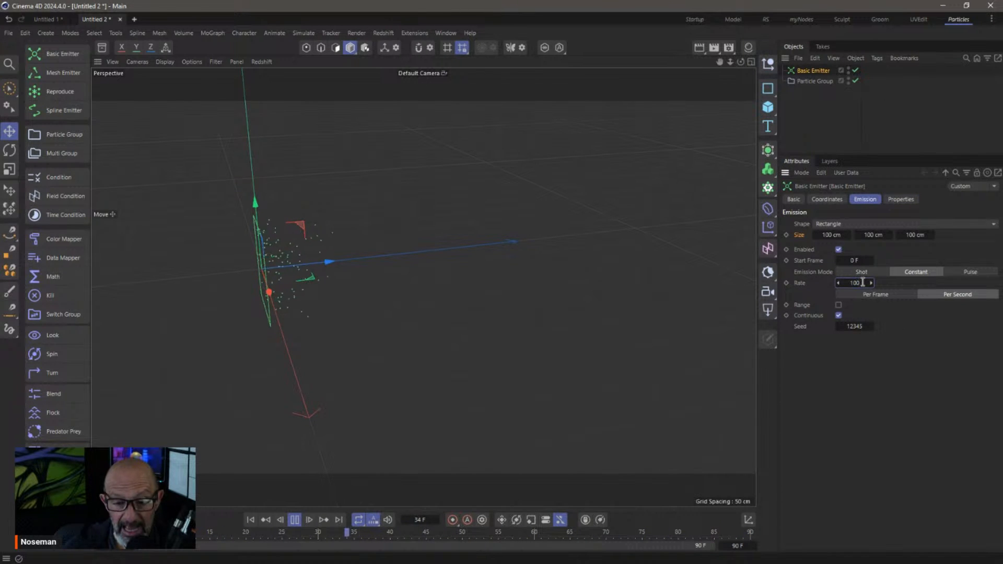
text(000)
key(Return)
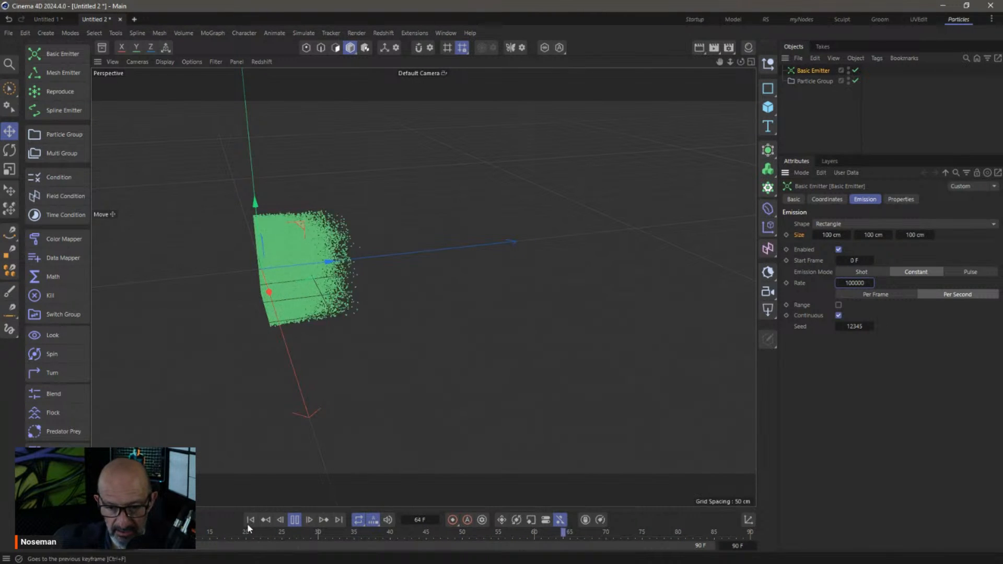
alt+drag(423, 287, 362, 240)
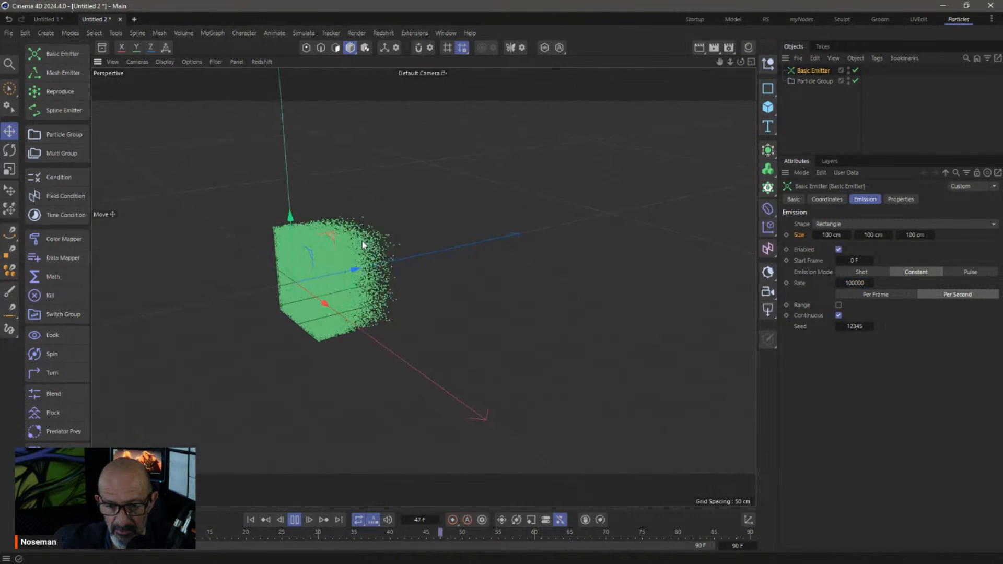
click(294, 522)
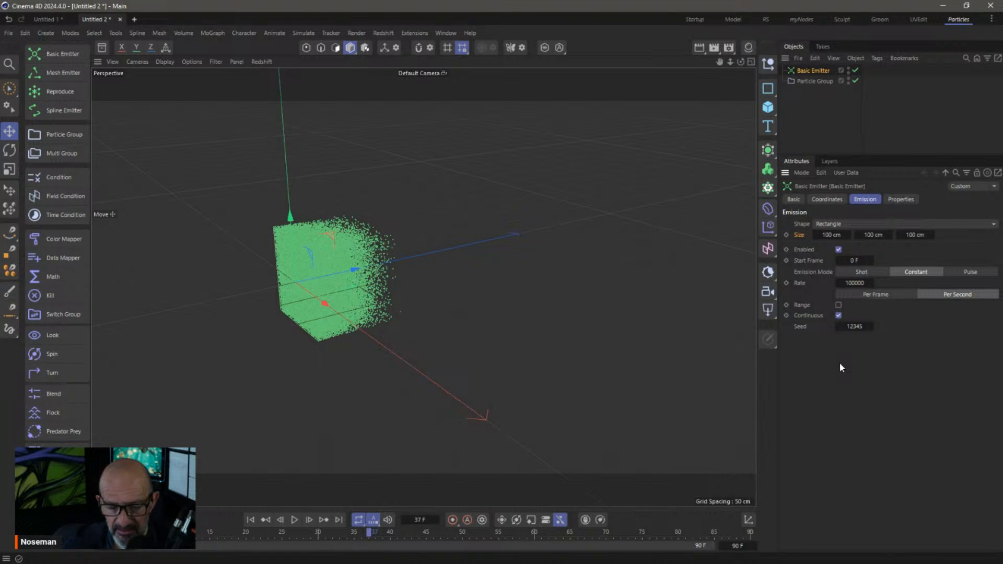
Start a new project and add a Sphere with a 30 cm radius
key(ctrl+n)
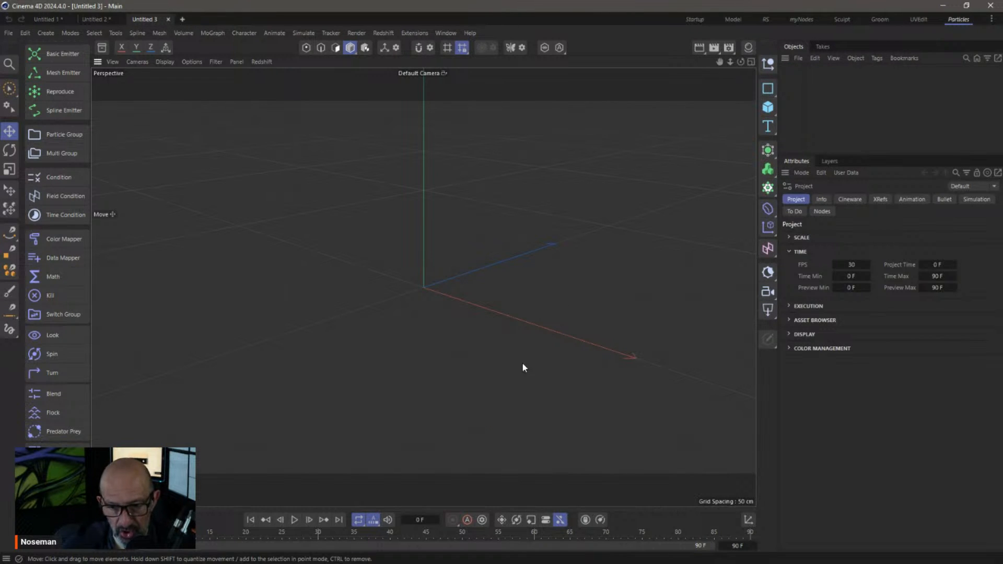
click(767, 107)
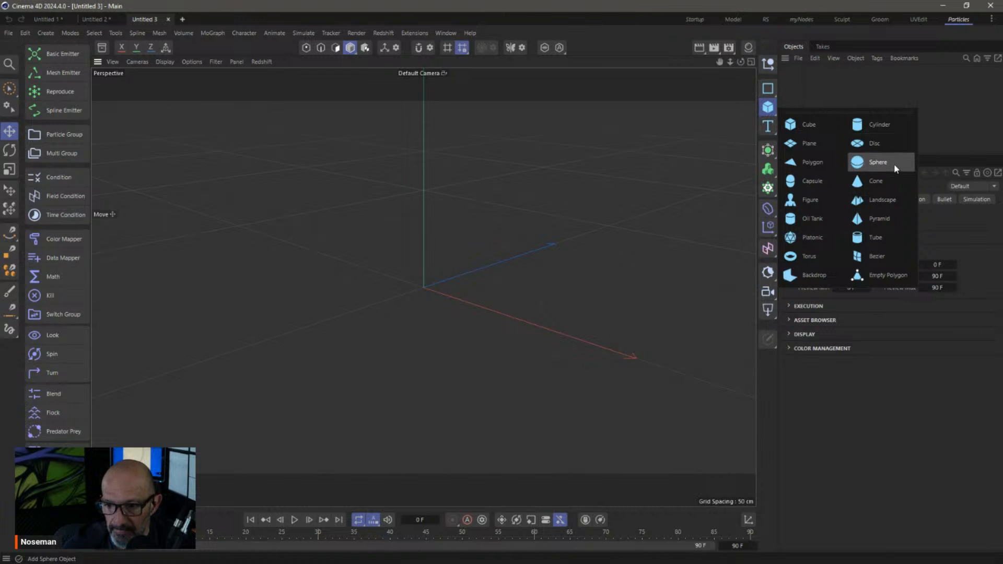
click(894, 164)
drag(886, 224, 879, 224)
click(845, 223)
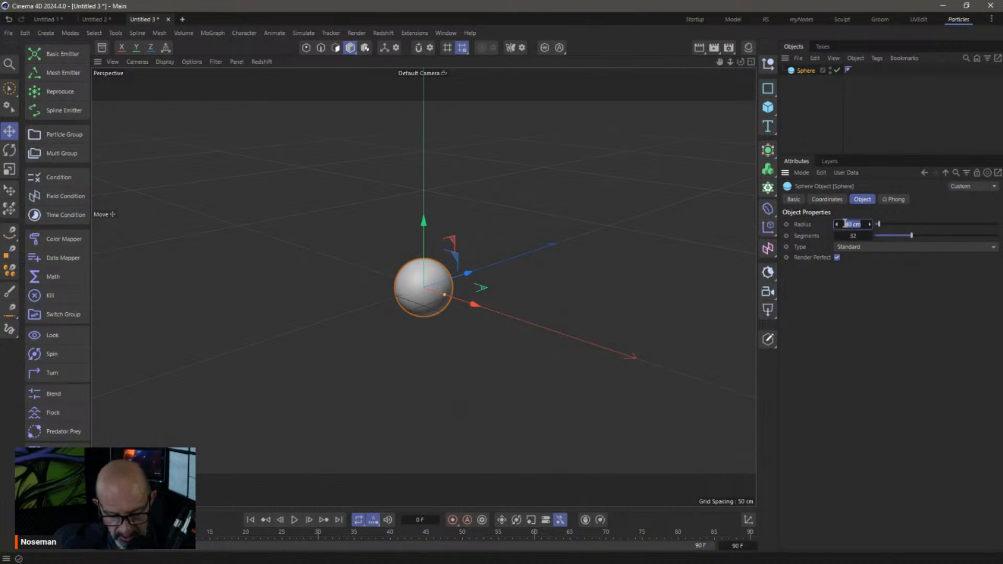
text(30)
key(Return)
Tag the sphere as a Pyro Emitter, then add a Mesh Emitter on it and a Pyro Advect
right_click(801, 69)
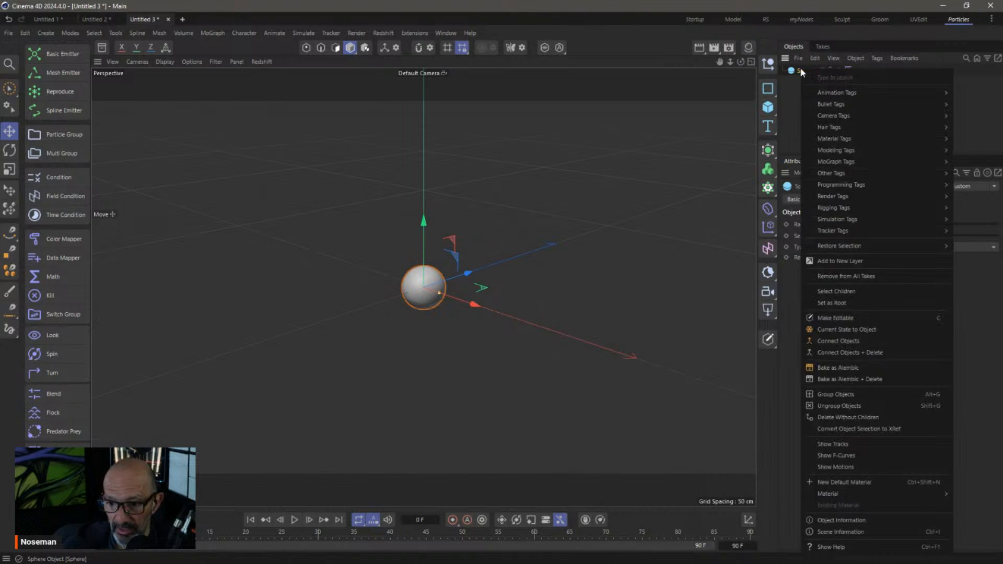
mouse_move(835, 219)
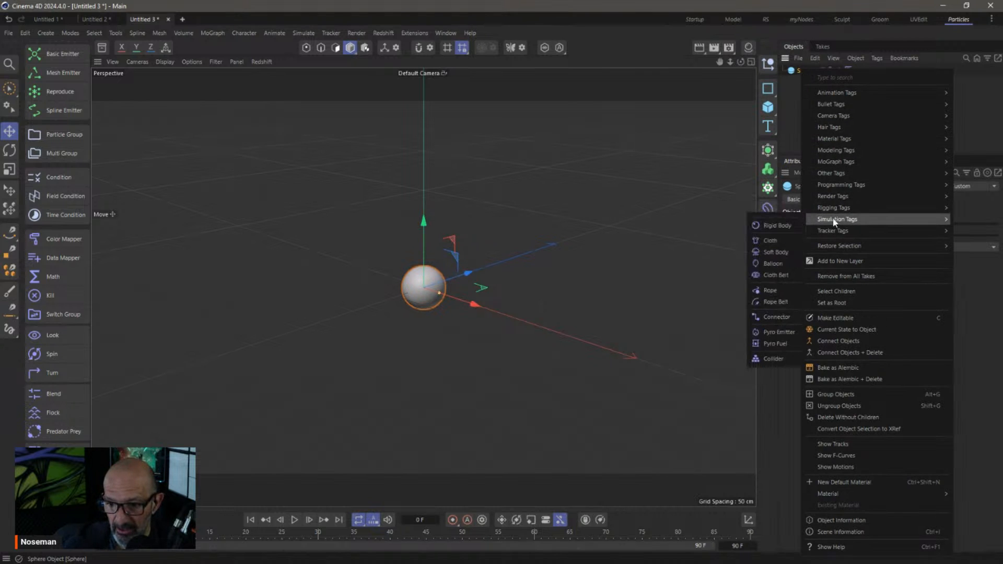
click(779, 332)
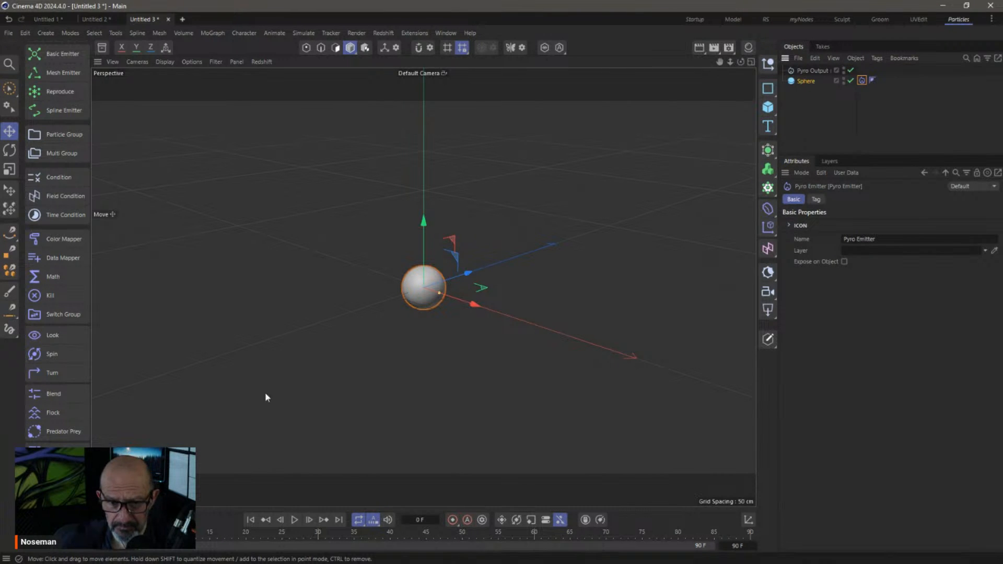
click(423, 287)
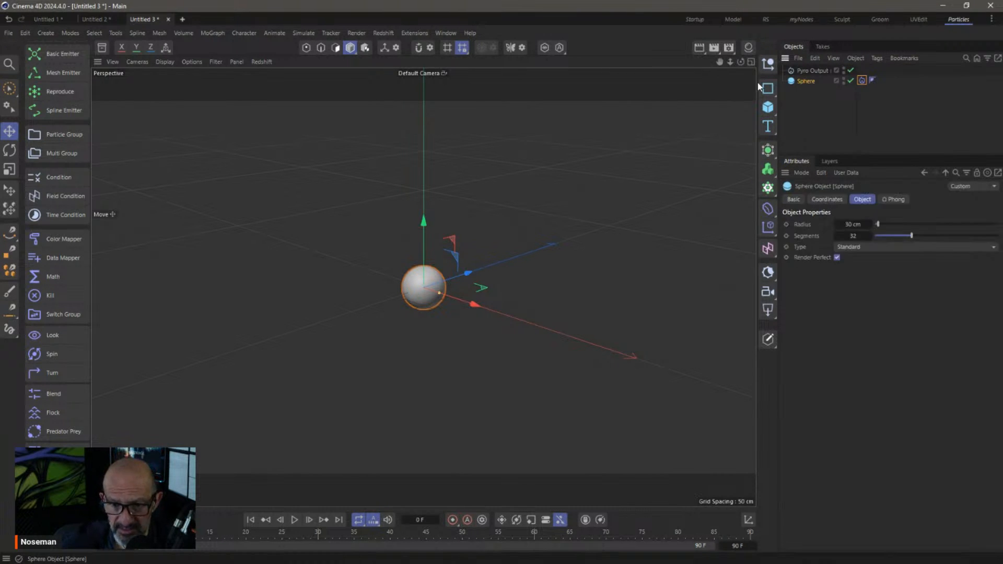
click(65, 74)
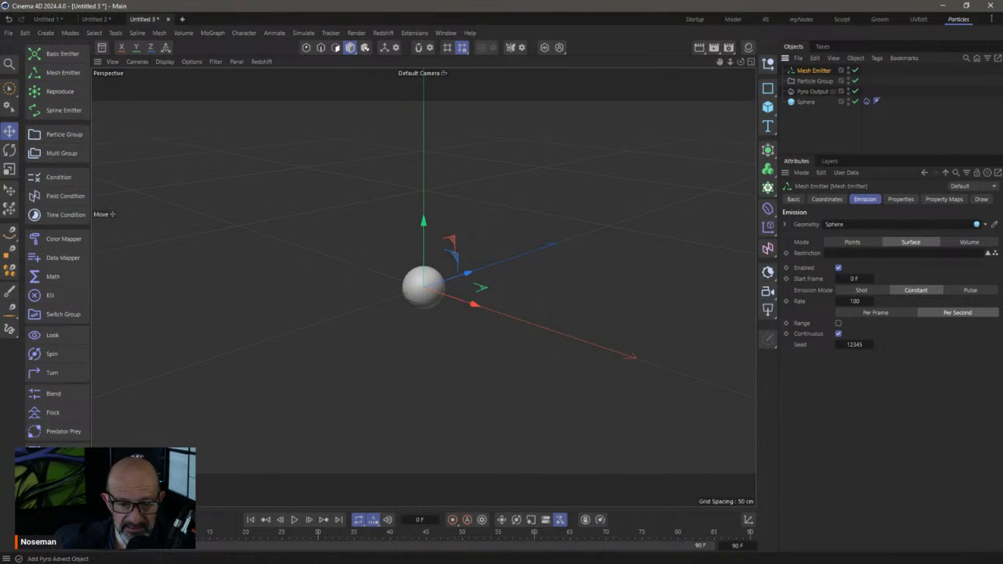
click(63, 475)
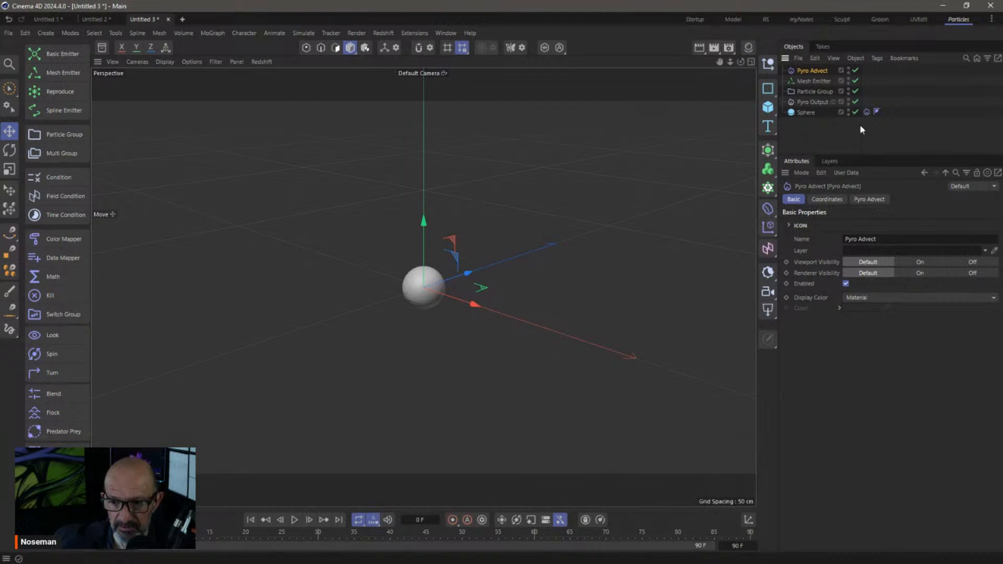
Set the Mesh Emitter's emission rate to 10000000 per second and play the pyro simulation
drag(861, 125, 903, 124)
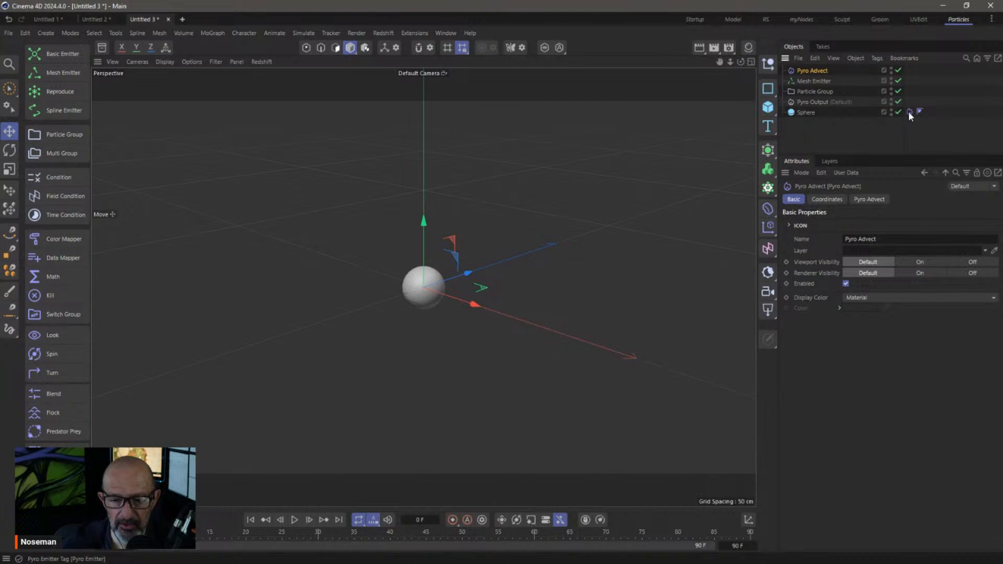
click(293, 520)
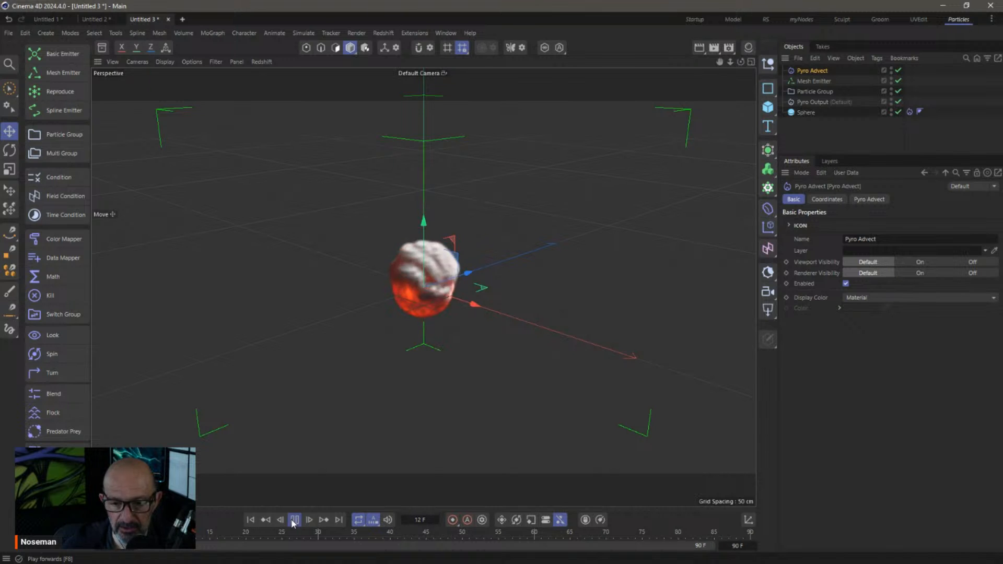
click(816, 82)
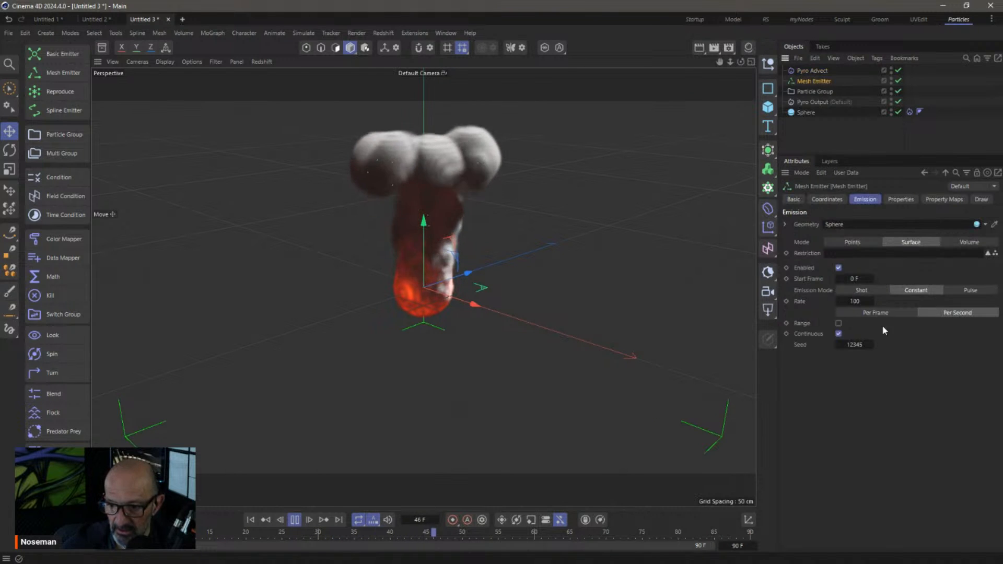
double_click(865, 301)
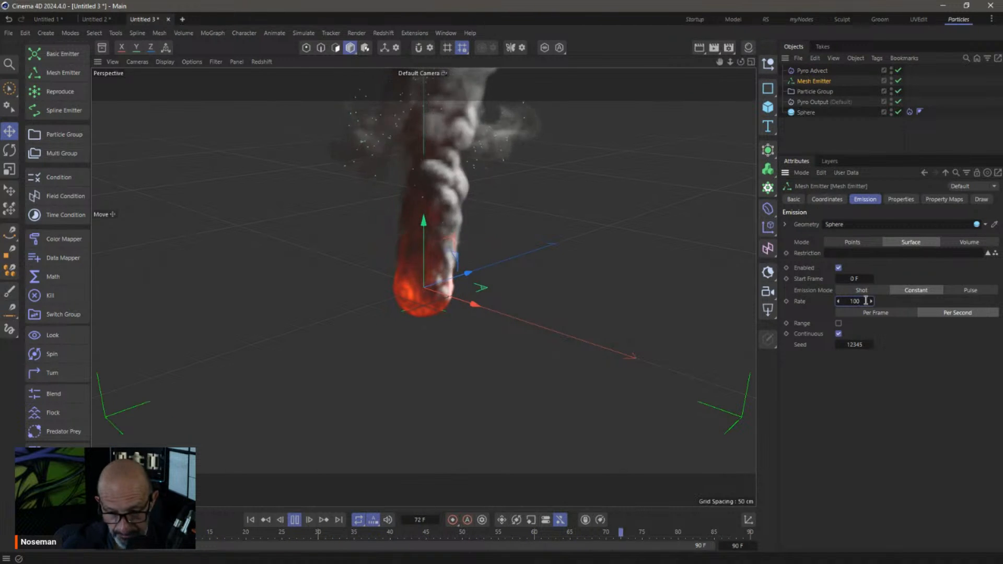
click(294, 519)
click(250, 520)
click(866, 301)
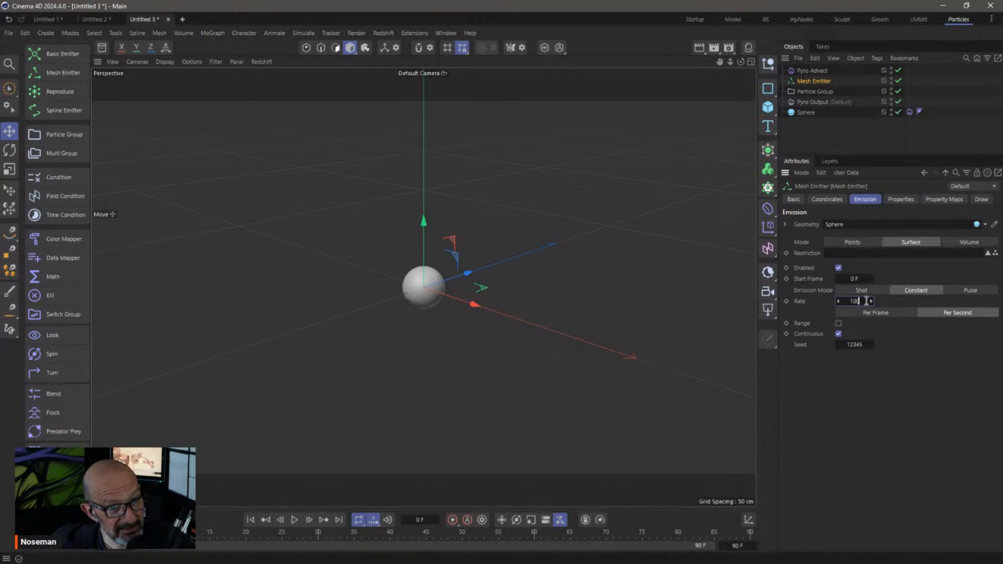
text(00000)
key(Return)
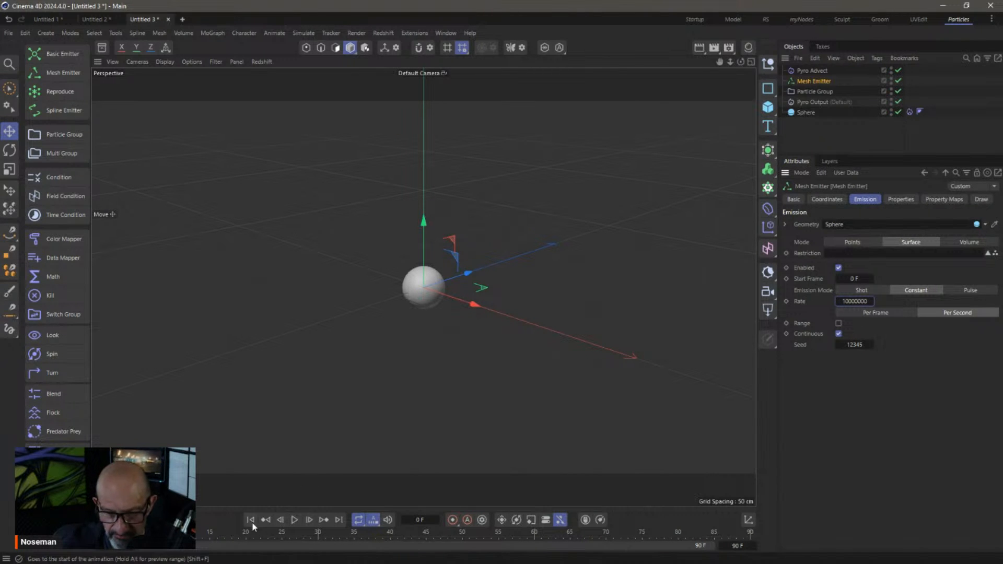
click(295, 518)
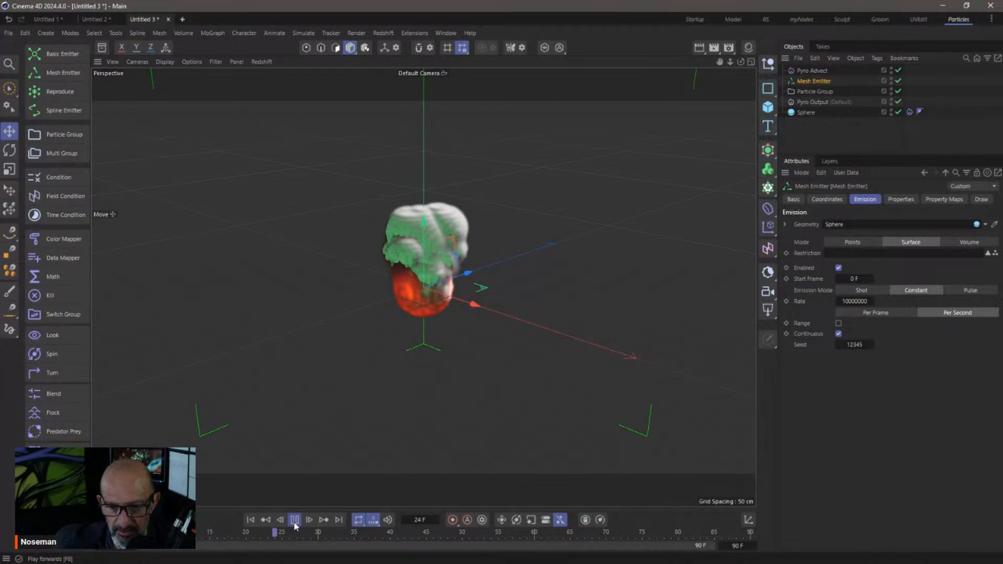
click(294, 519)
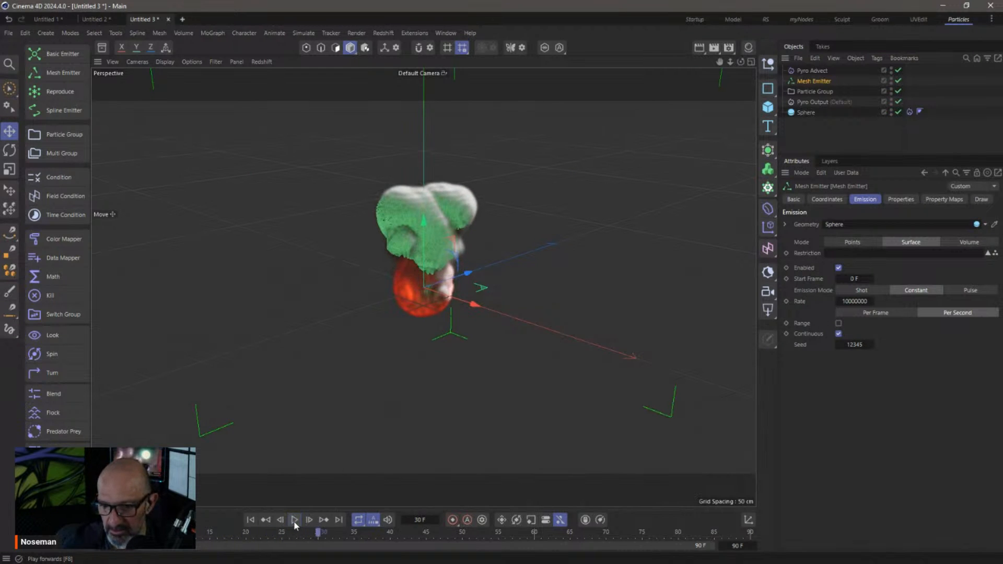
Raise the emission rate to 20000000, replay the simulation and rewind to frame 0
click(846, 302)
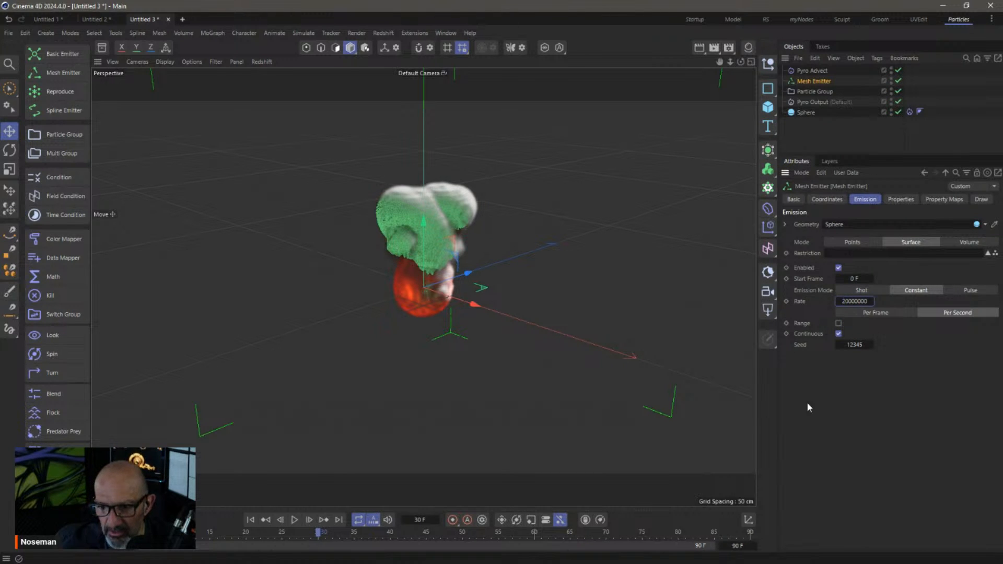
click(251, 520)
click(294, 521)
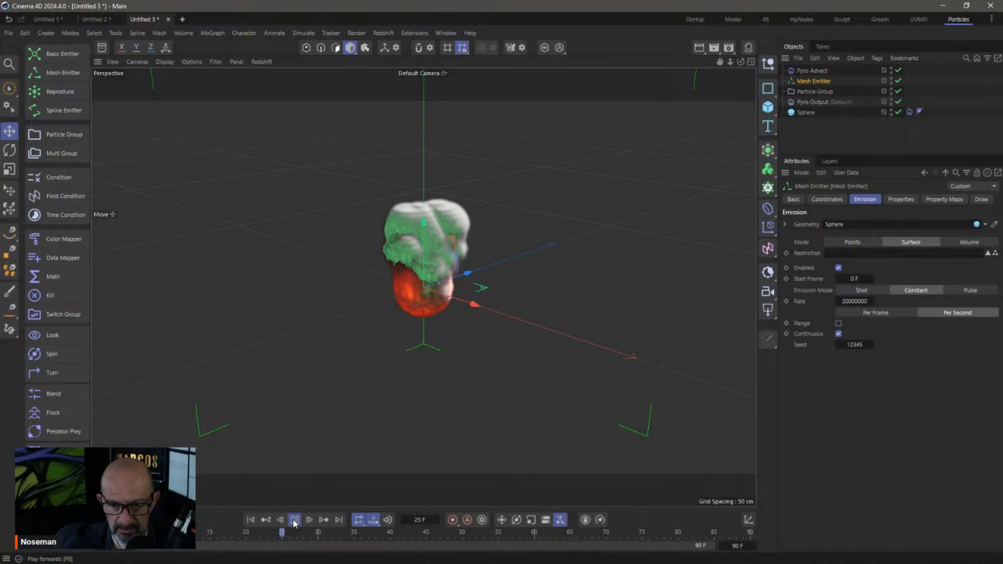
click(295, 521)
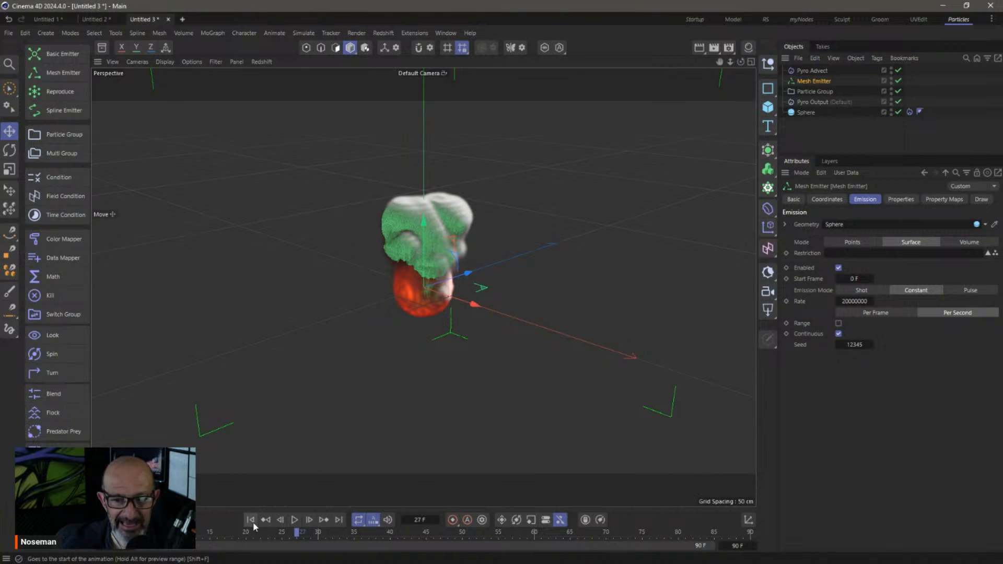
click(251, 520)
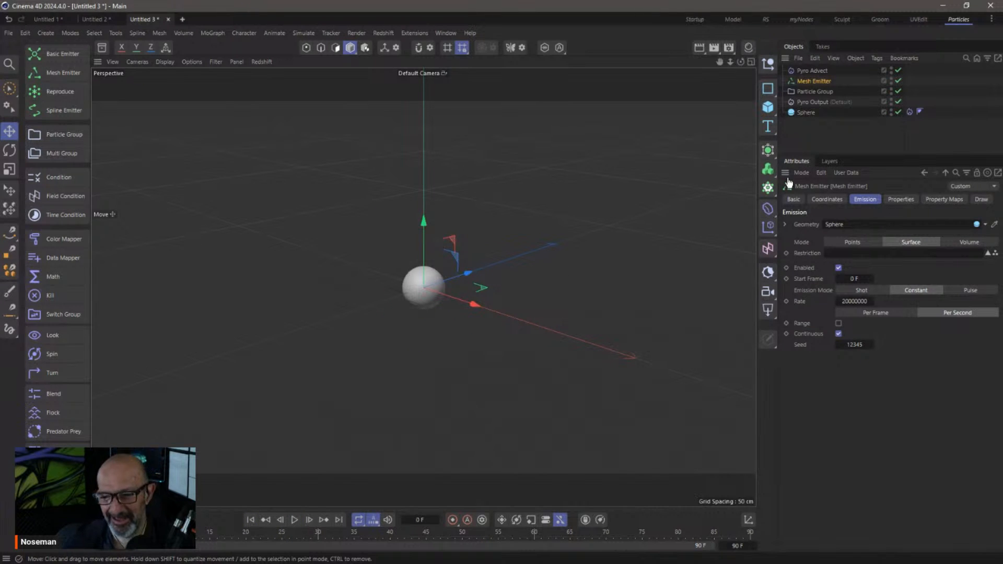
Deselect the Mesh Emitter and close Untitled 3, choosing No to discard changes
click(812, 143)
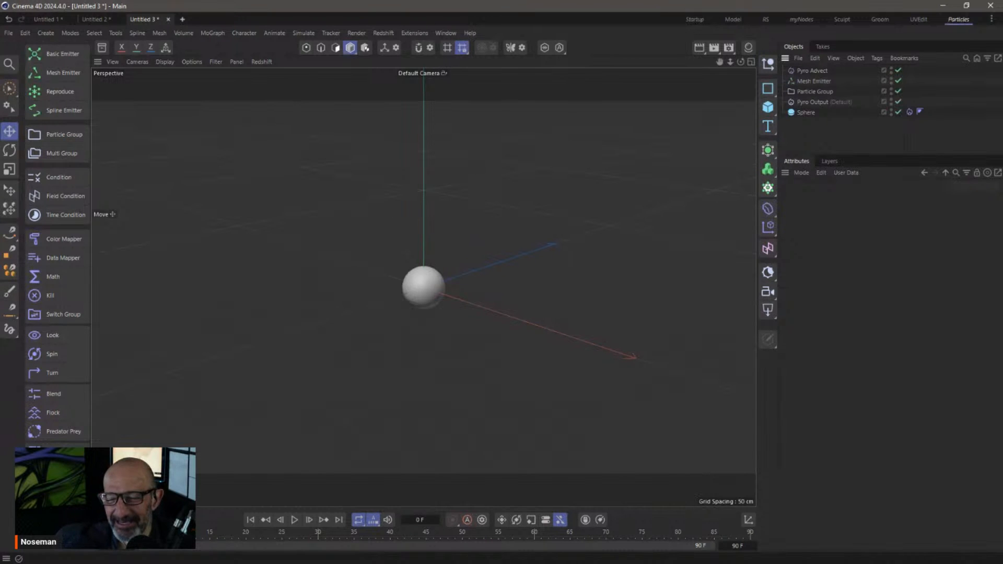
click(168, 19)
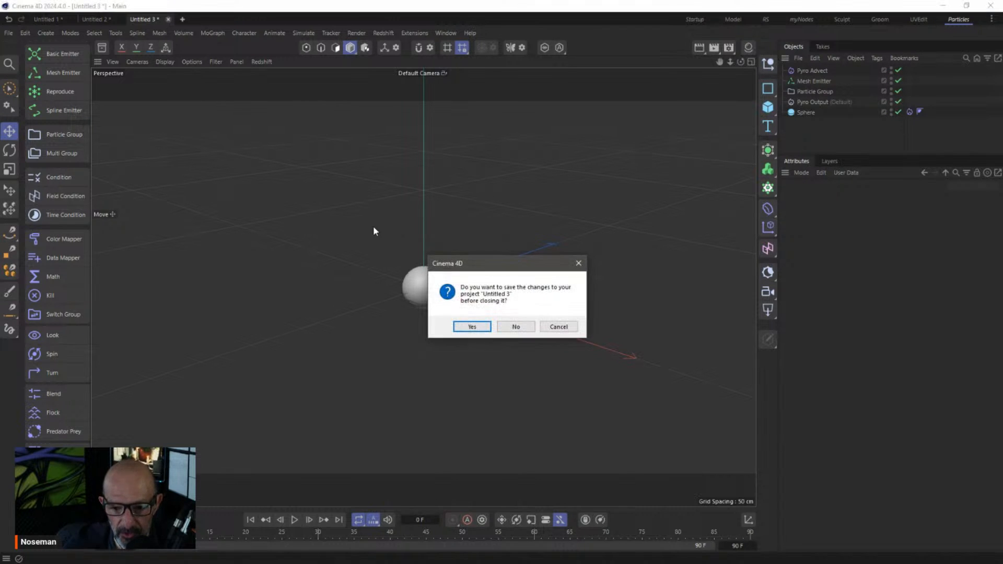
click(512, 327)
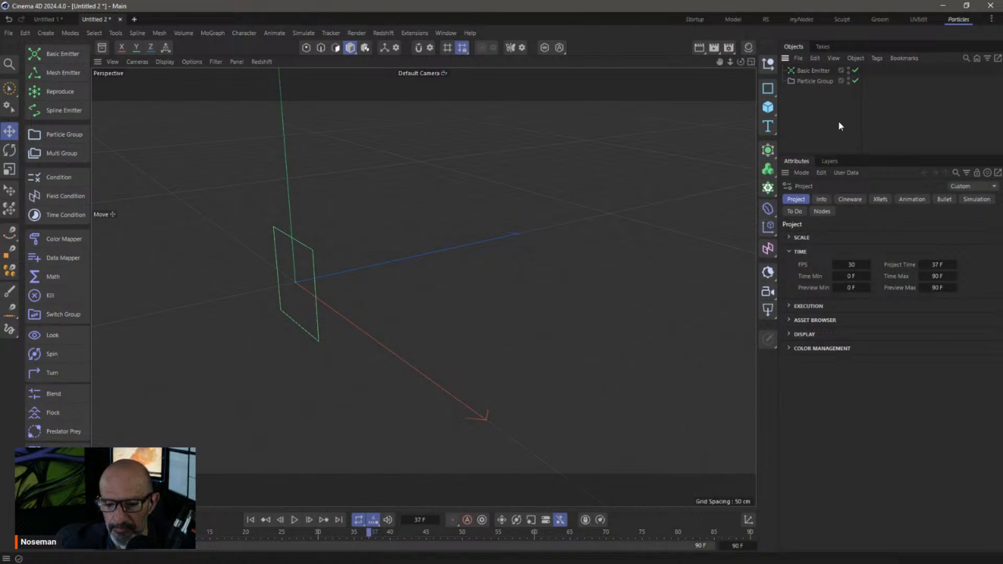
Replay the Basic Emitter simulation from frame 0, stopping around frame 54
click(294, 519)
click(294, 519)
click(250, 520)
click(295, 519)
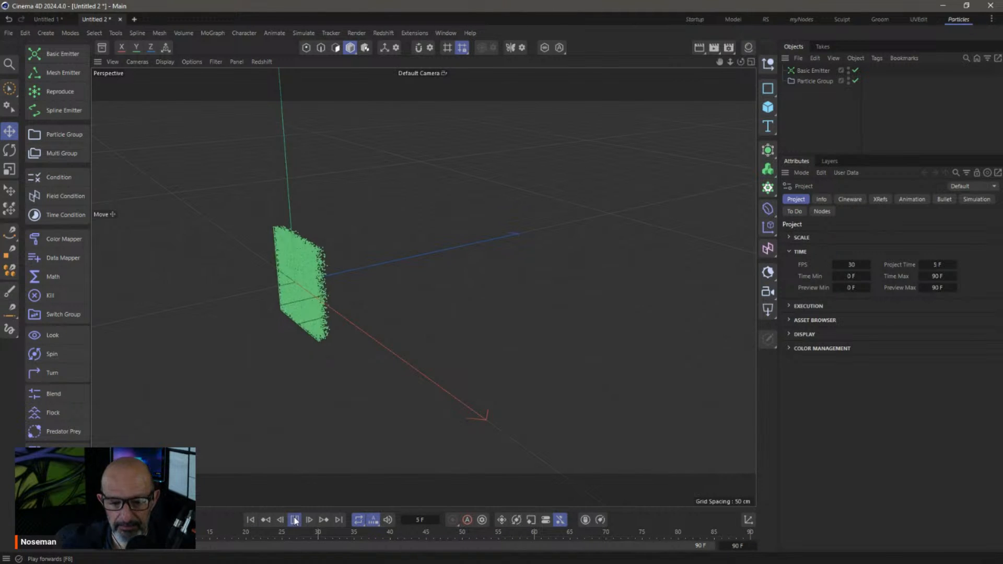
click(295, 519)
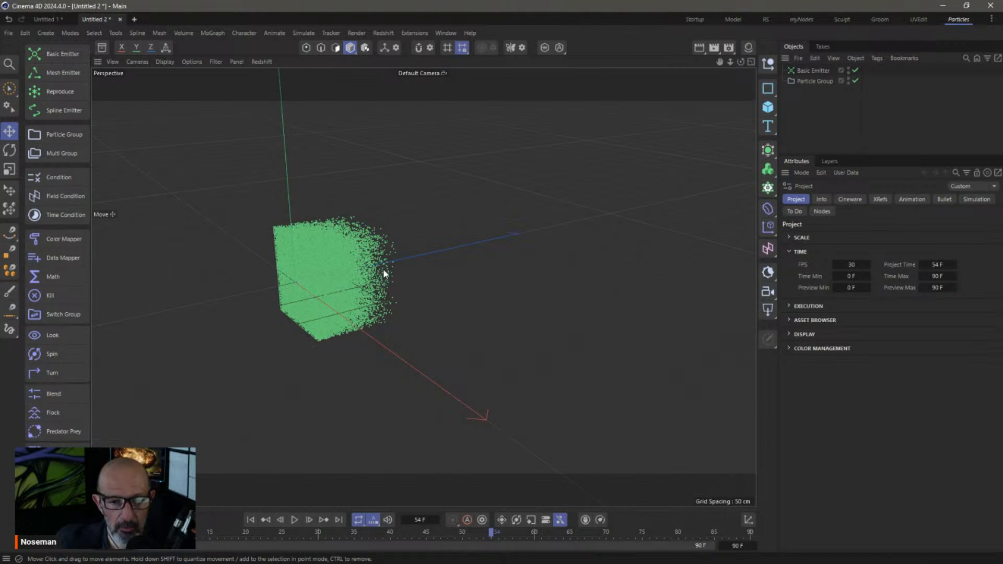
Add a Turbulence force with 32.9 cm Strength, 21.6 % Scale and 43.39 % Frequency
click(312, 35)
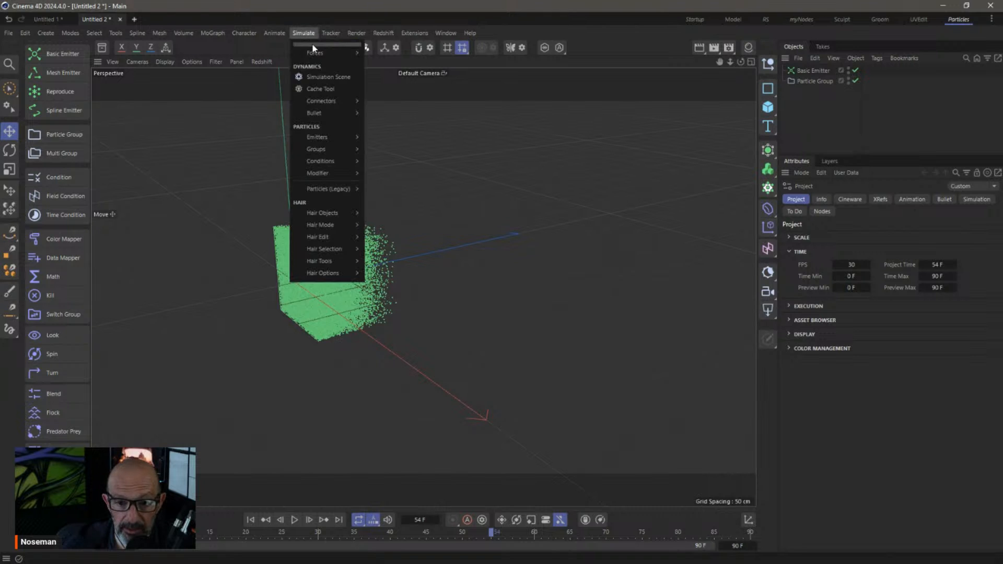
mouse_move(324, 52)
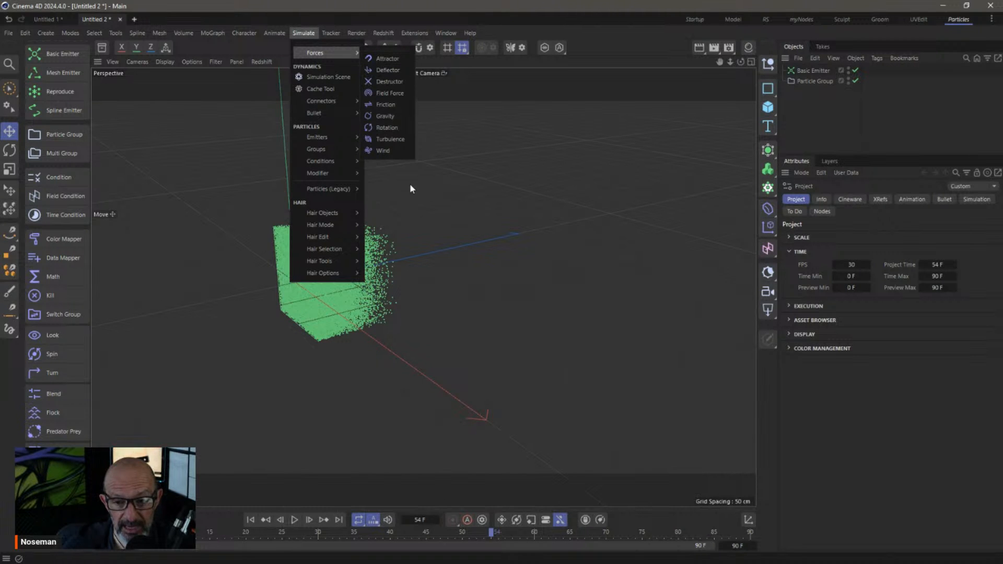
click(391, 139)
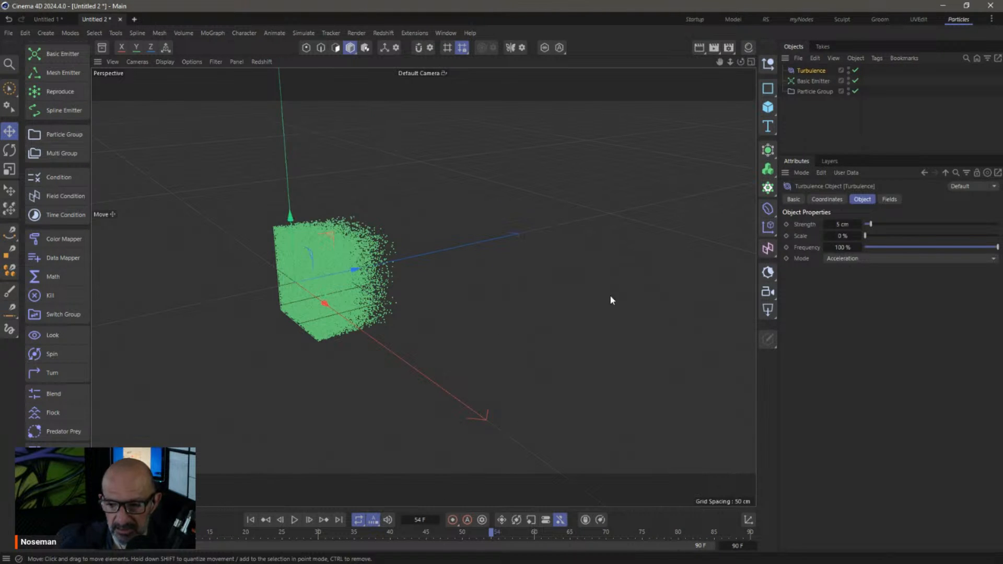
click(908, 224)
click(880, 237)
click(927, 247)
click(893, 236)
click(925, 247)
drag(927, 250, 922, 247)
Replay the turbulent simulation from the start, framing the scattered particle cloud, stopping at frame 43
click(250, 520)
click(295, 519)
click(294, 520)
alt+drag(406, 184, 395, 276)
alt+right_drag(377, 265, 396, 271)
alt+middle_drag(395, 272, 415, 277)
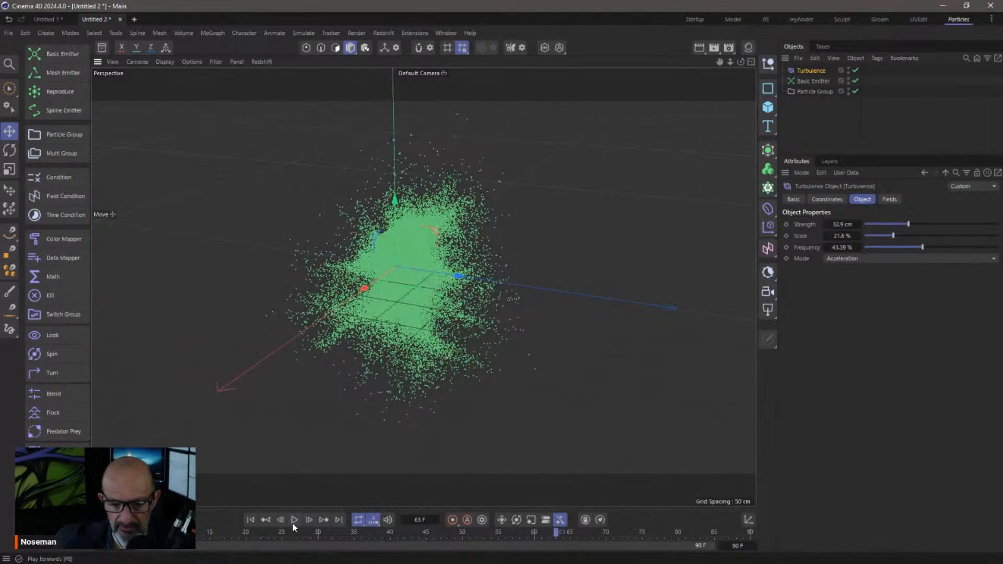
click(294, 523)
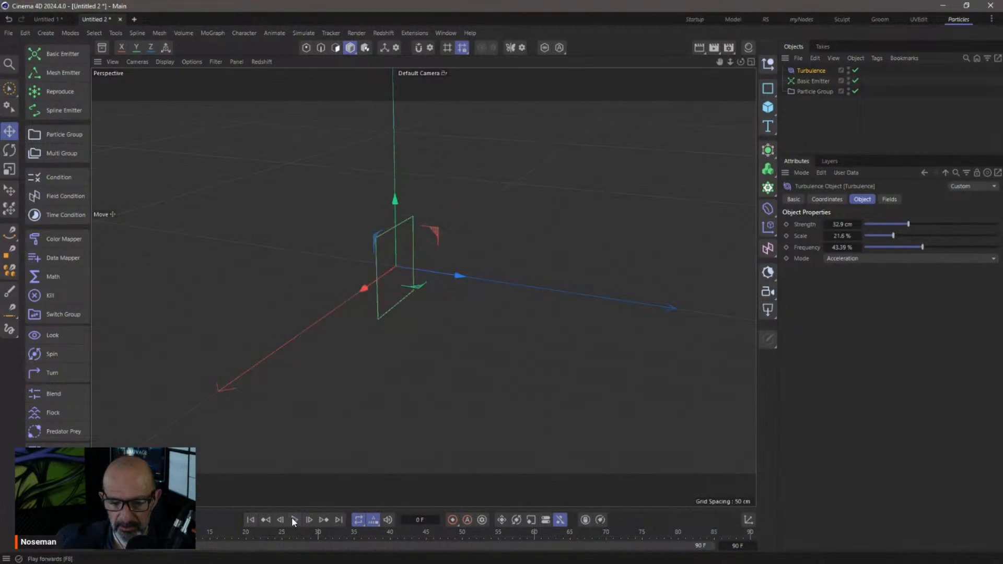
click(294, 519)
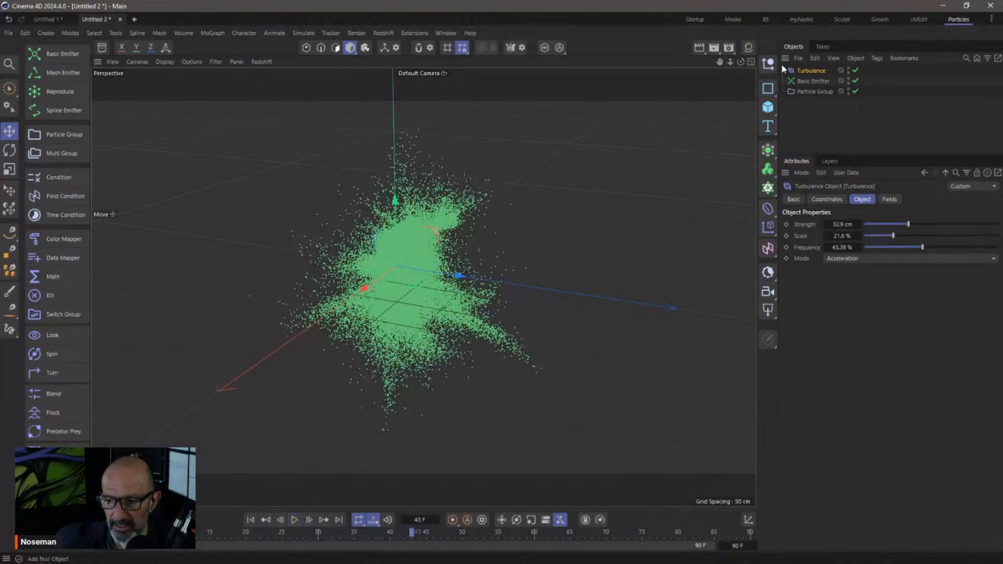
click(813, 81)
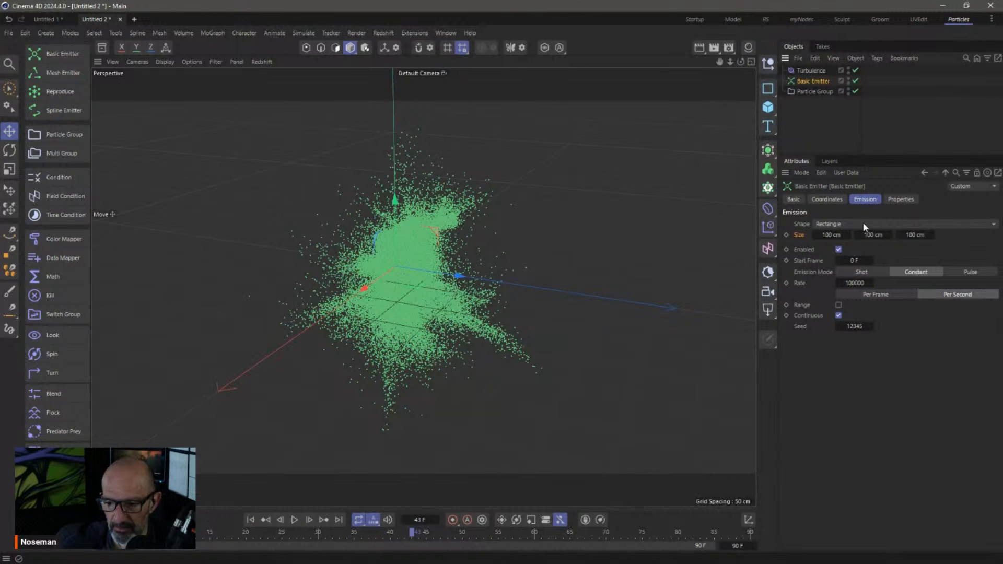
Make the Basic Emitter a Sphere shape sized 30 x 30 x 30 cm
click(864, 225)
click(870, 272)
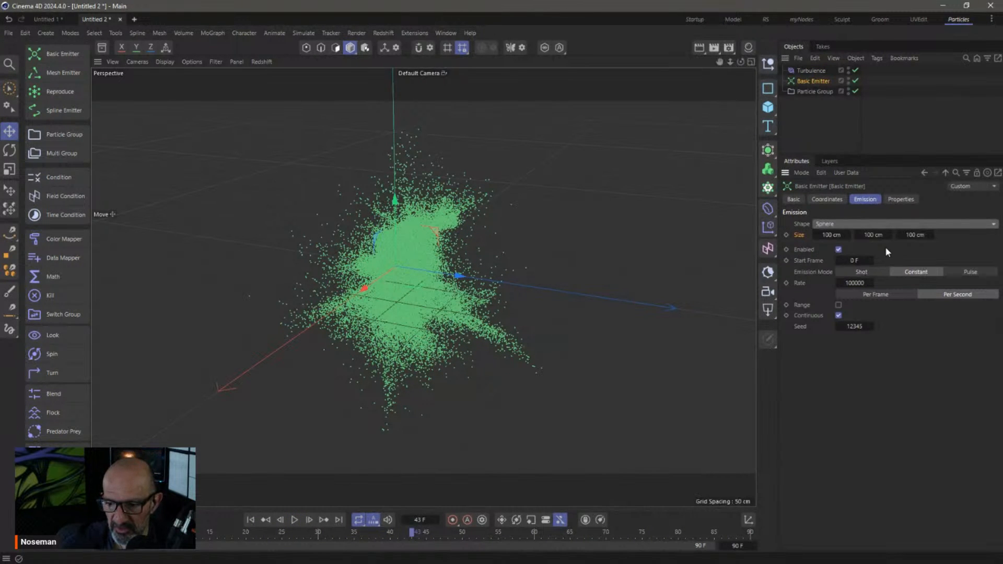
click(833, 236)
text(30)
key(Tab)
text(30)
key(Tab)
text(30)
key(Return)
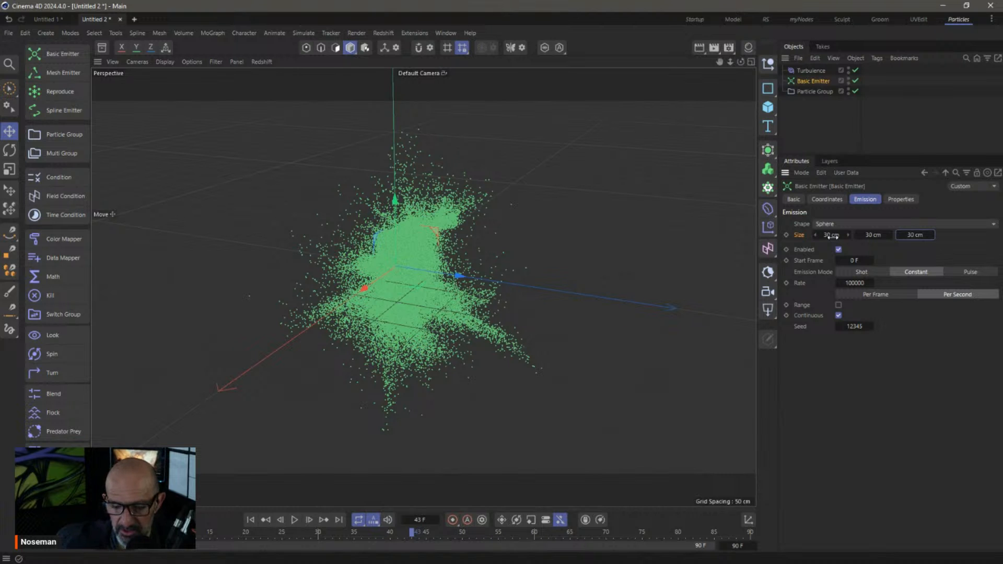
Replay the spherical emitter simulation to frame 55 and reframe the particle cloud
click(248, 520)
click(294, 520)
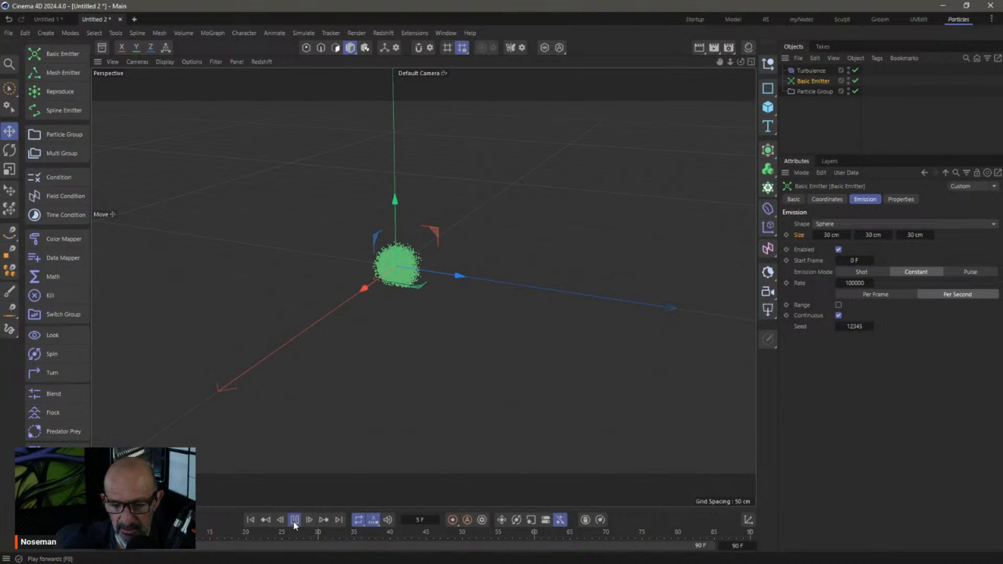
click(293, 522)
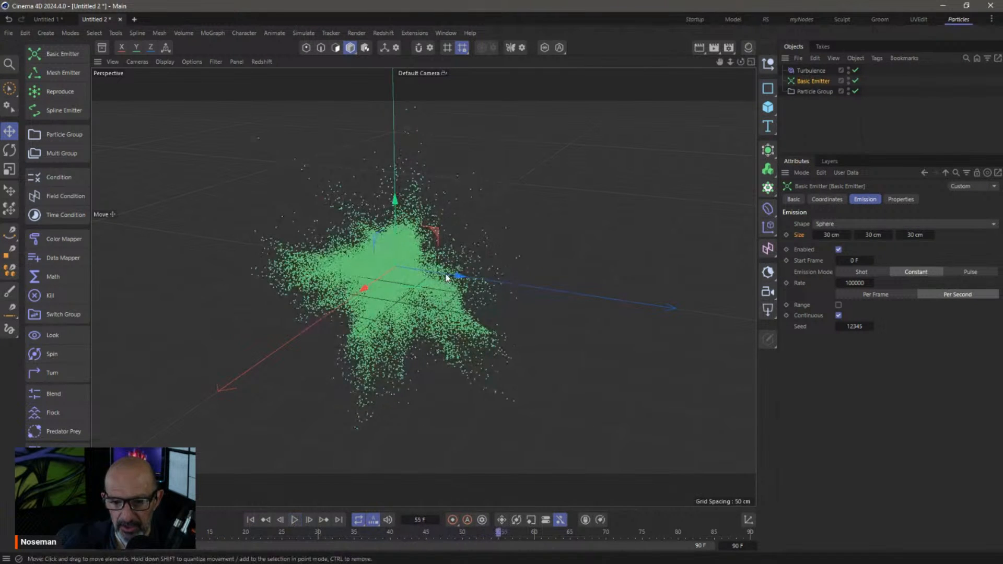
alt+right_drag(454, 273, 406, 286)
alt+middle_drag(406, 286, 424, 299)
Set particle Lifetime to 45 F with 25 F Variance and replay the simulation
click(900, 199)
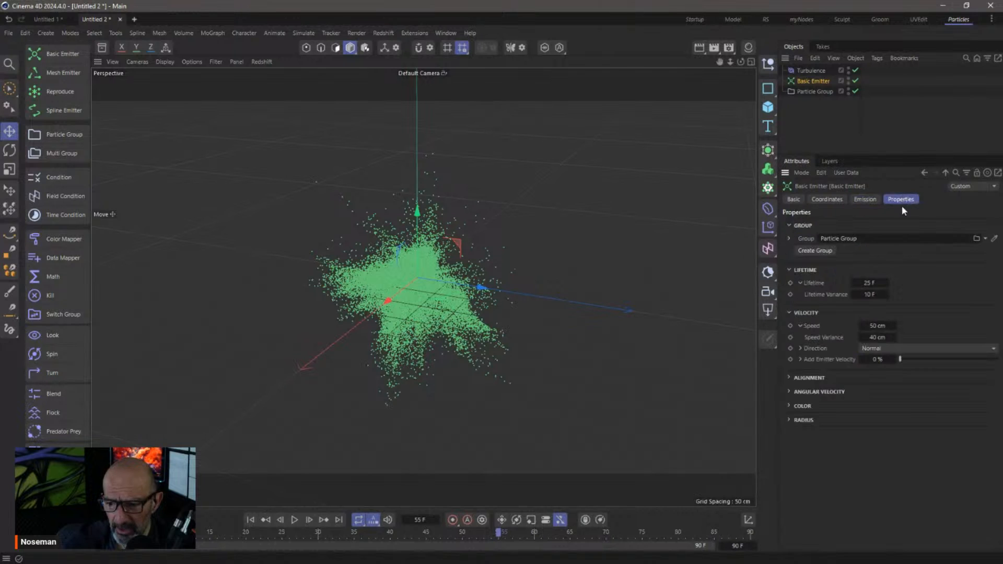
click(870, 283)
text(45)
key(Tab)
text(25)
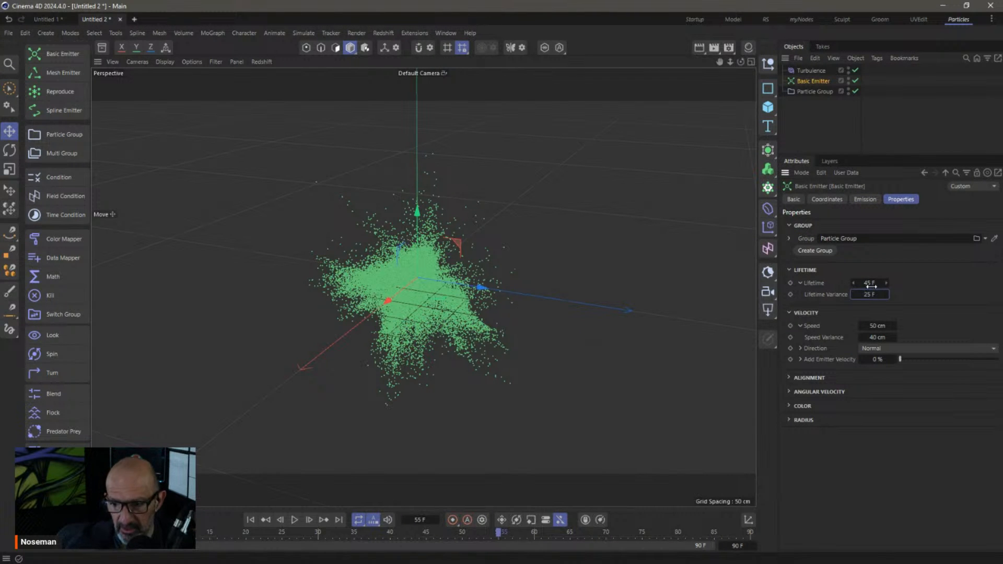
click(250, 520)
click(294, 520)
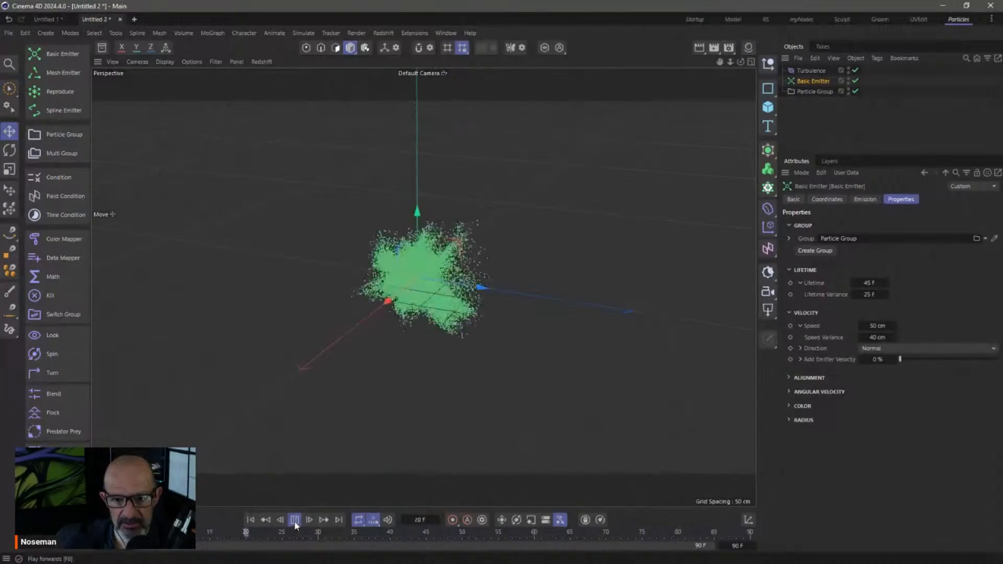
click(303, 33)
mouse_move(306, 56)
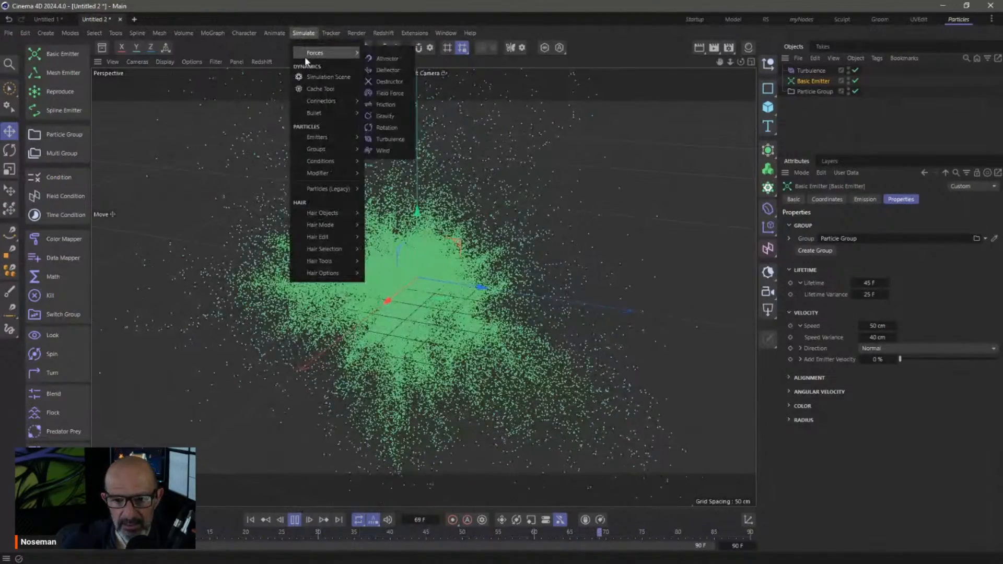
click(389, 105)
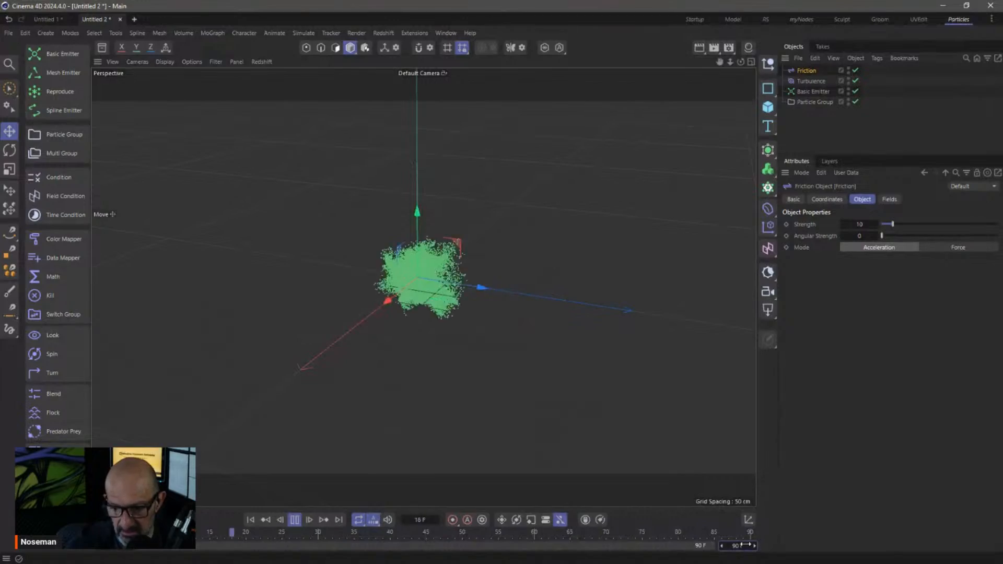
double_click(743, 545)
text(900)
key(Return)
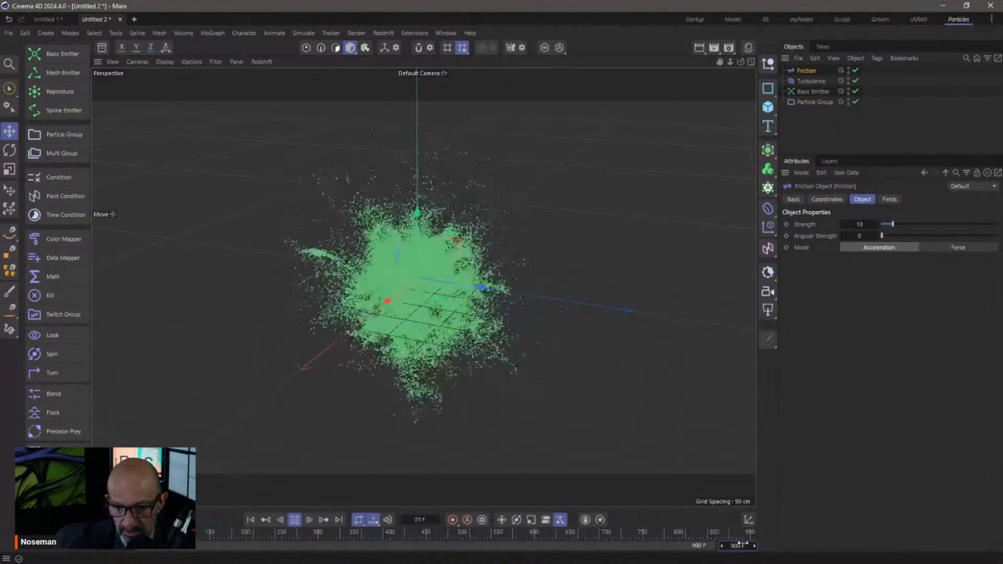
alt+drag(435, 270, 345, 259)
click(294, 520)
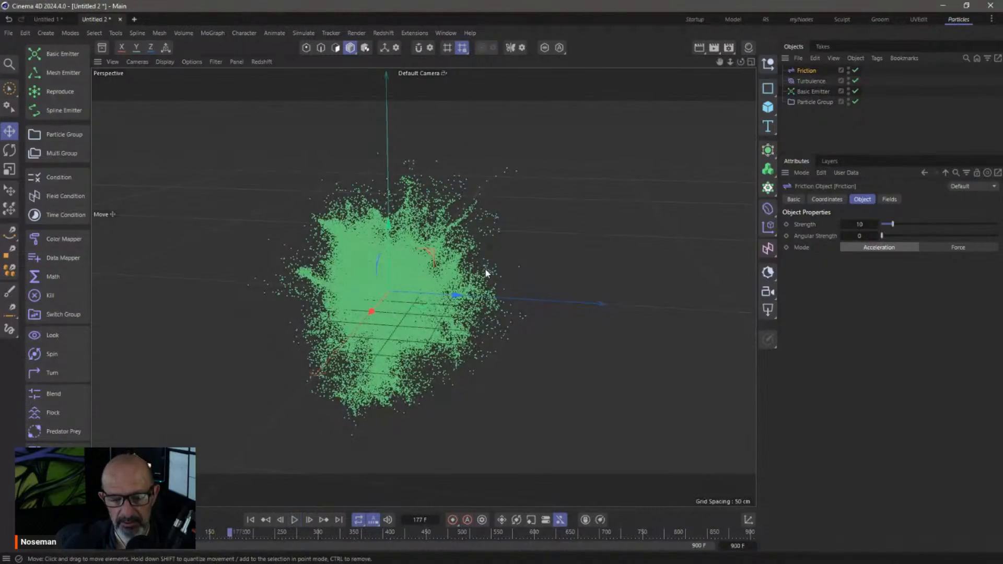
alt+drag(427, 283, 451, 279)
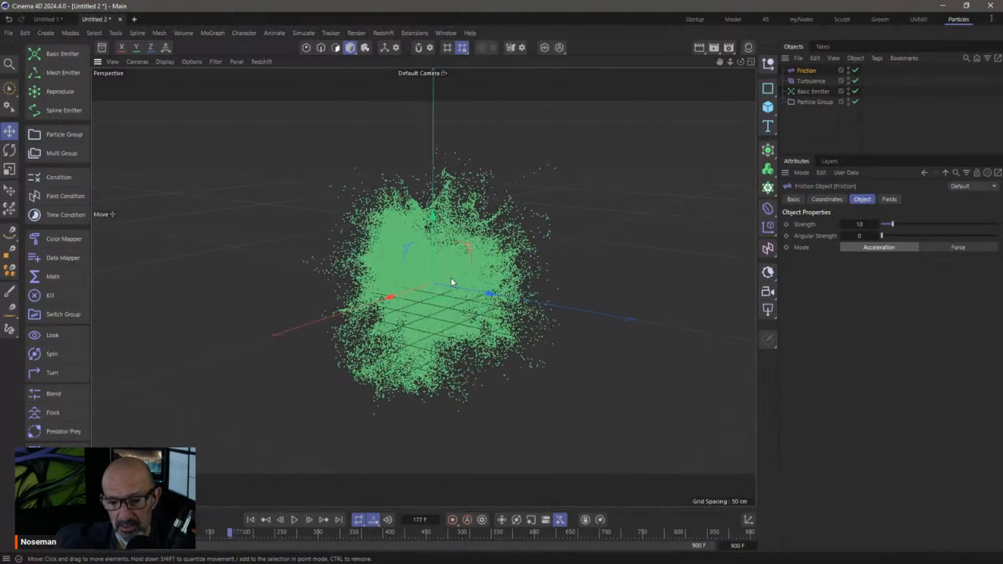
alt+right_drag(442, 276, 458, 275)
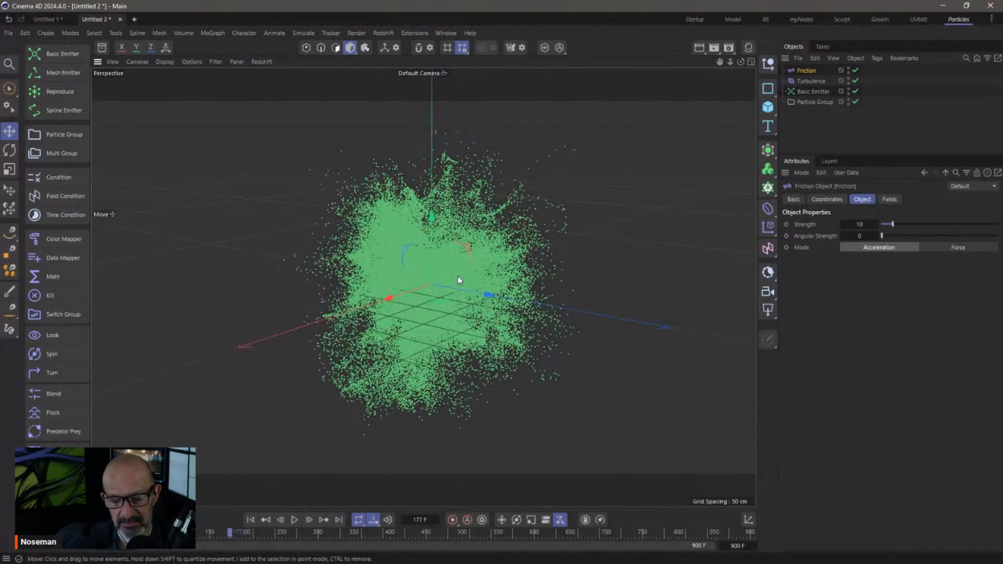
Start a Redshift IPR render from the RS layout and orbit and zoom to inspect the green spheres
click(765, 20)
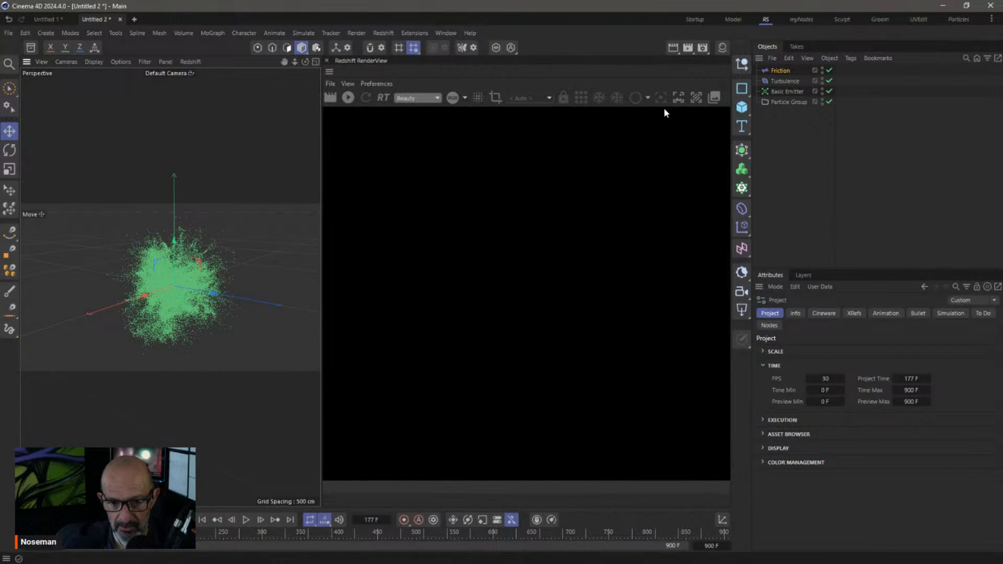
click(348, 98)
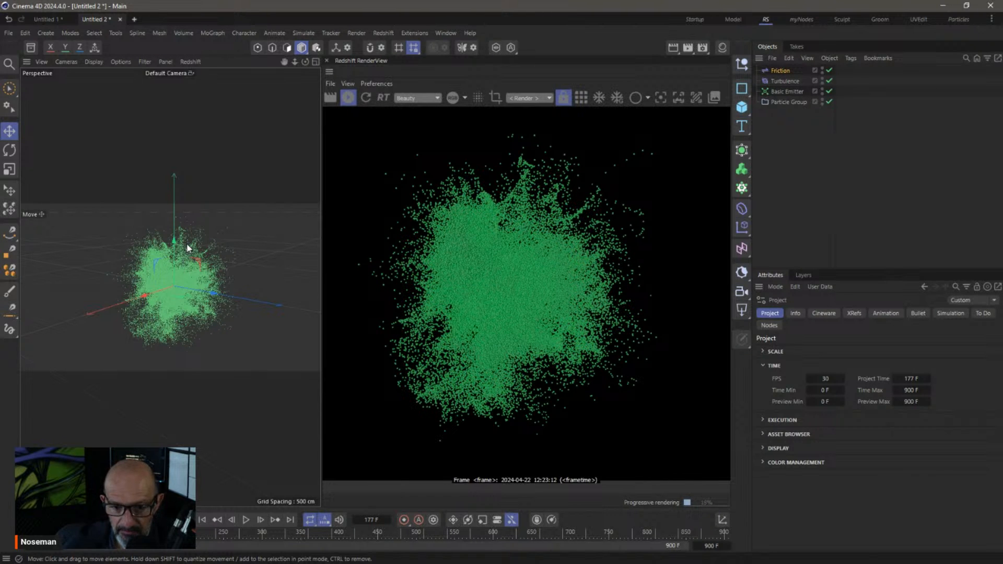
scroll(187, 244, up, 8)
alt+drag(230, 256, 230, 256)
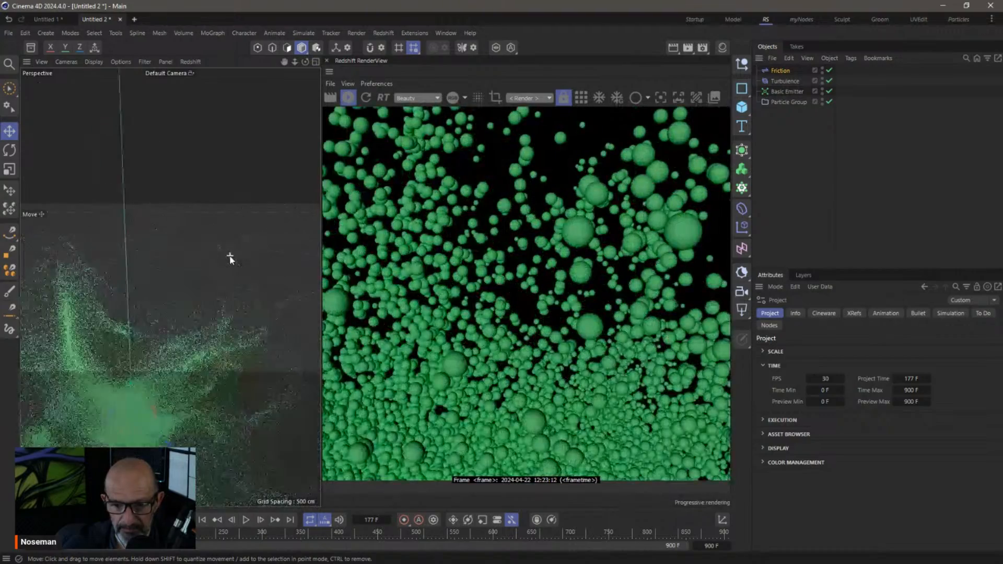
scroll(230, 256, down, 6)
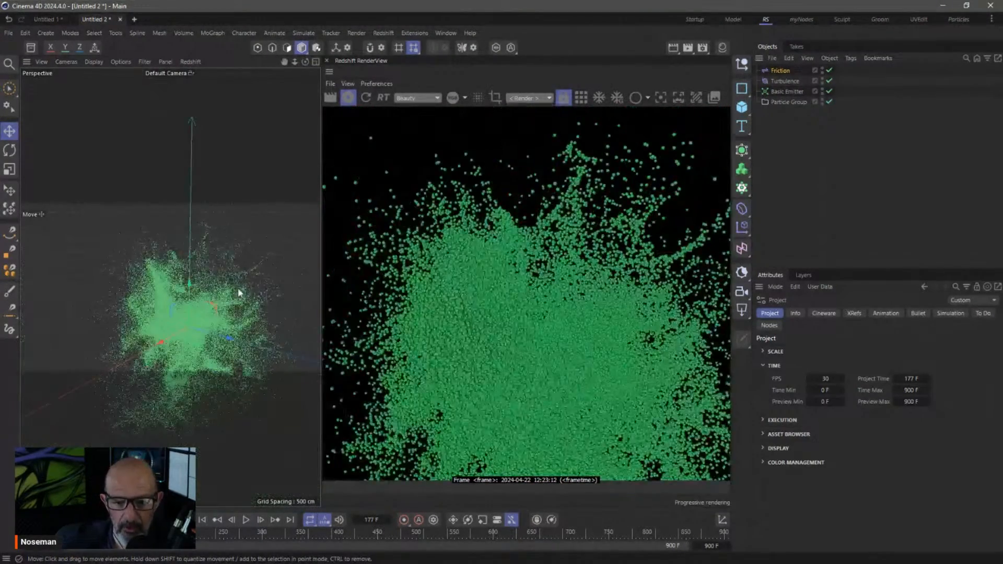
alt+drag(238, 292, 235, 291)
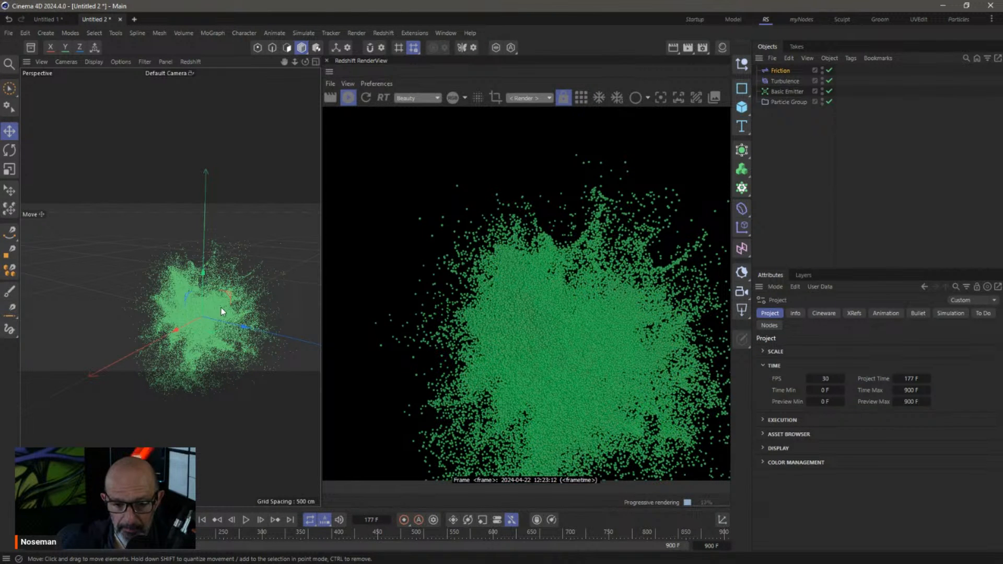
scroll(219, 306, up, 5)
scroll(219, 305, up, 5)
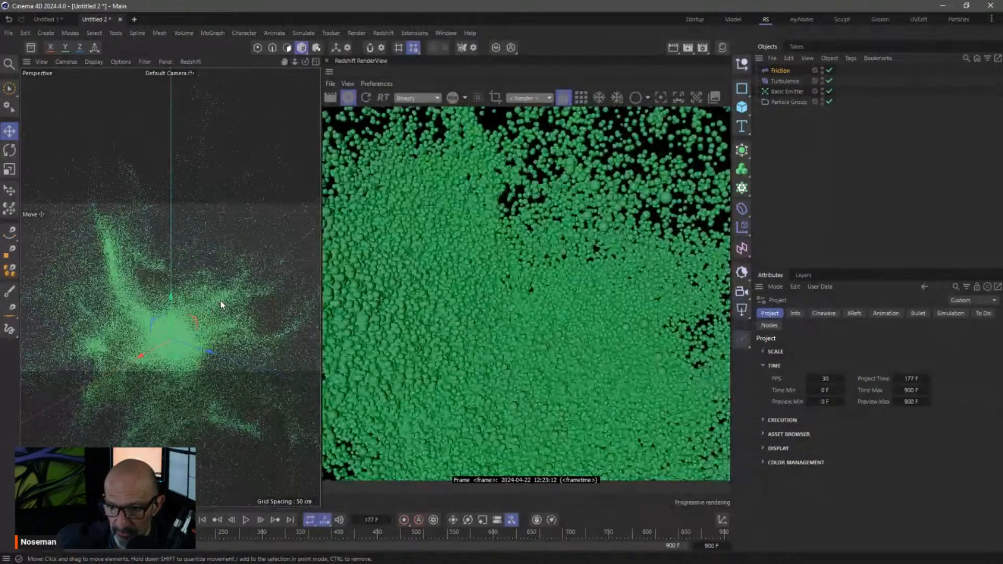
click(787, 92)
In the Basic Emitter's Radius settings, enter a particle Radius of 10 cm
click(874, 313)
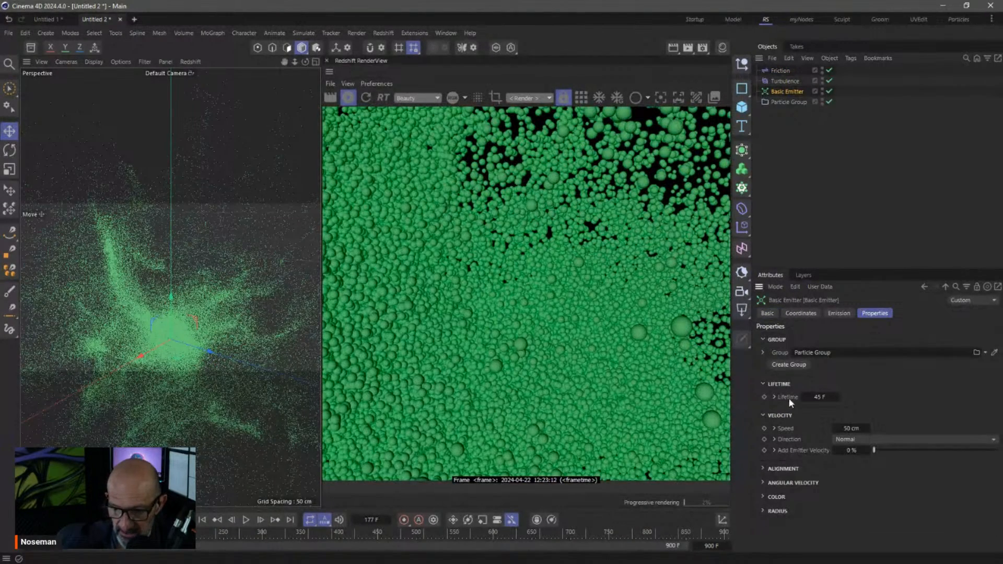
click(766, 384)
click(764, 398)
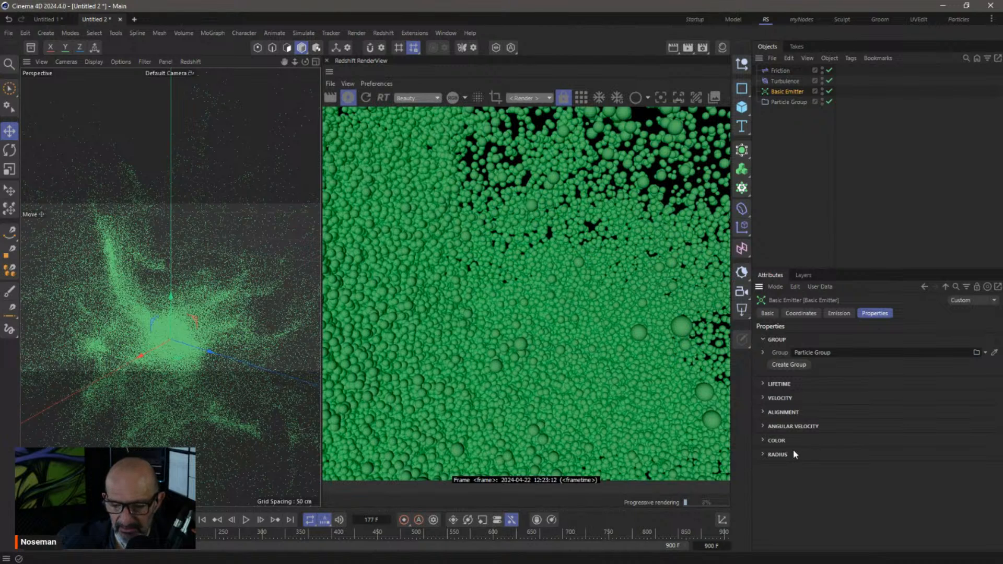
click(764, 455)
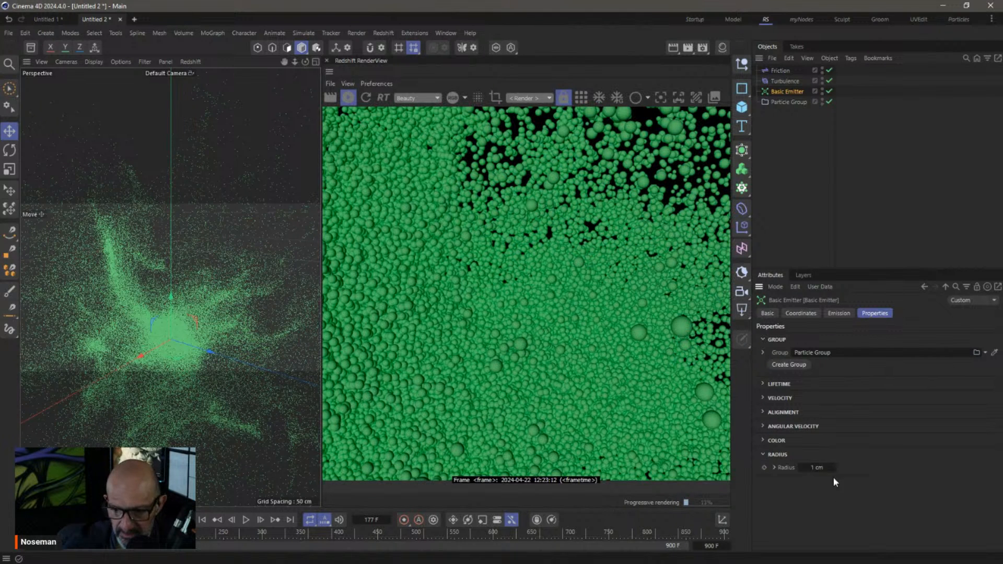
click(773, 467)
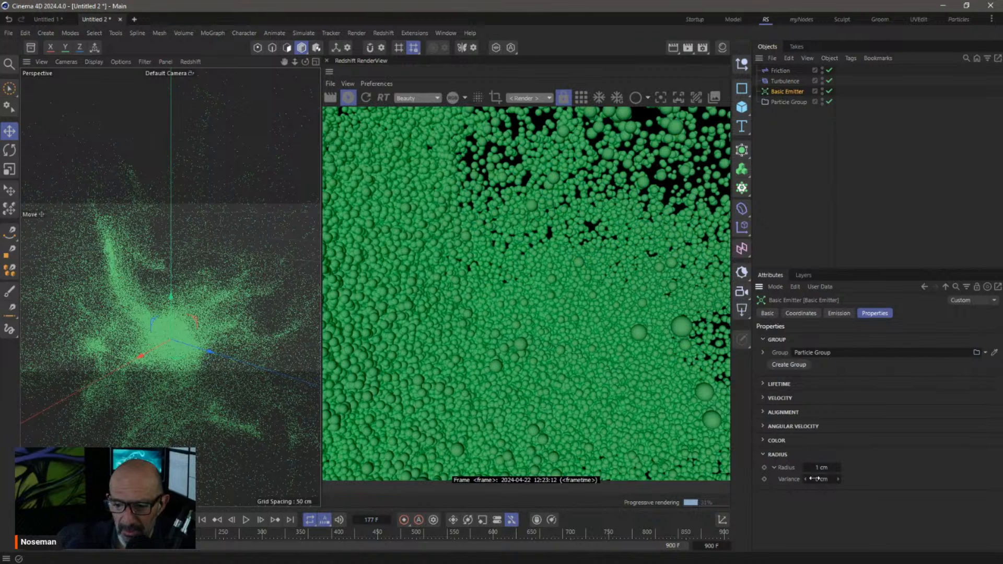
click(820, 466)
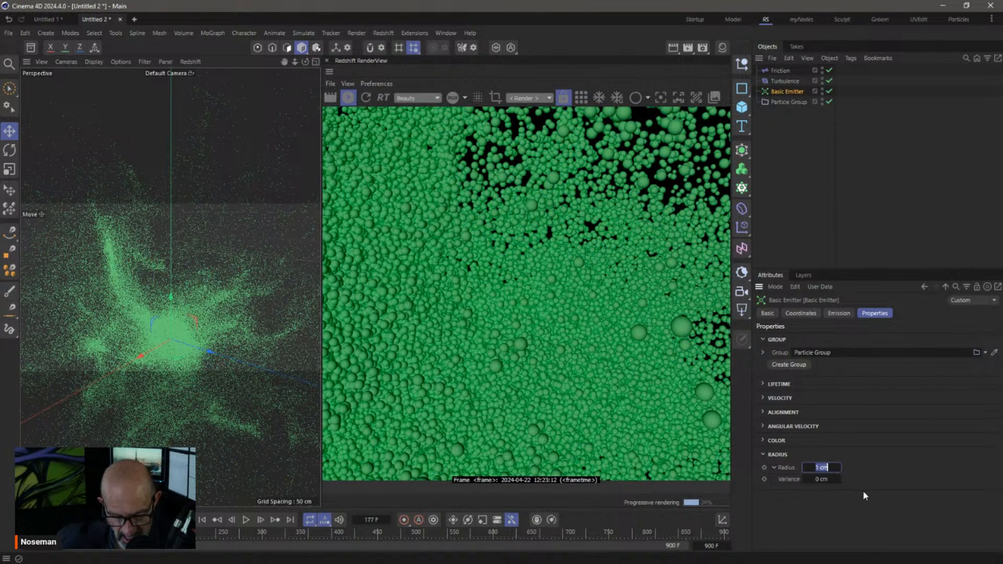
text(10)
key(Return)
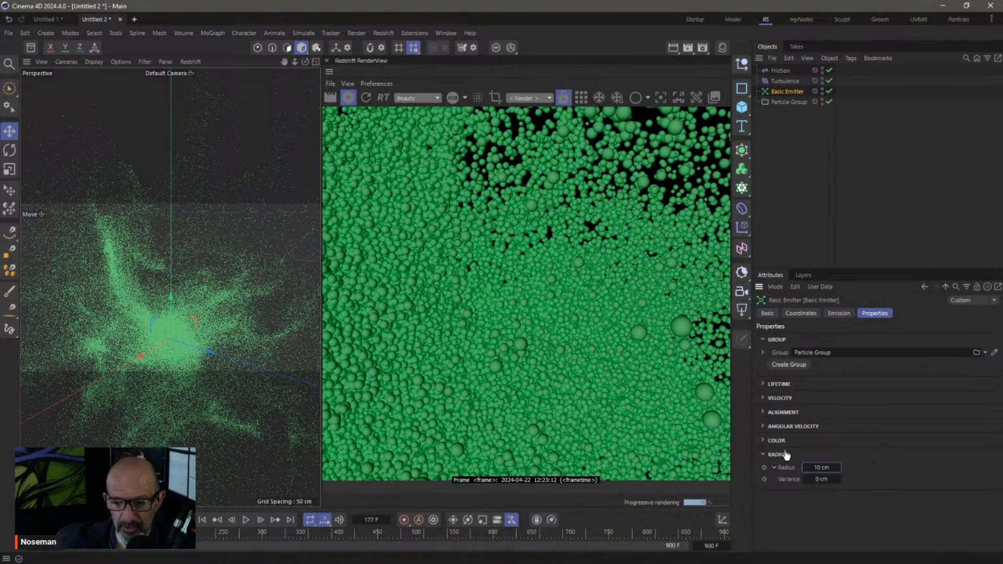
Give the emitter's particles a constant pink colour with hue 342°
click(767, 441)
click(806, 464)
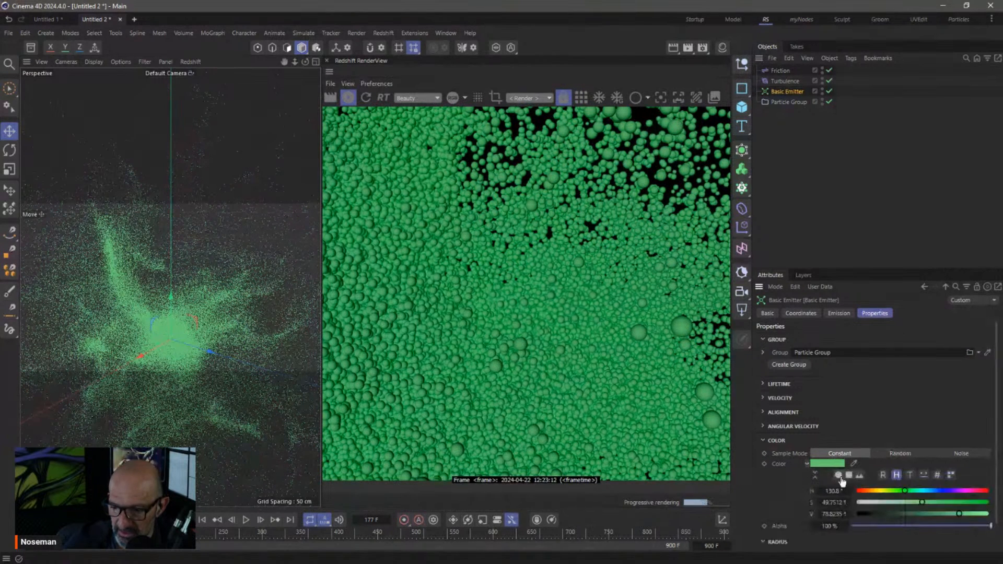
click(977, 491)
drag(975, 491, 980, 491)
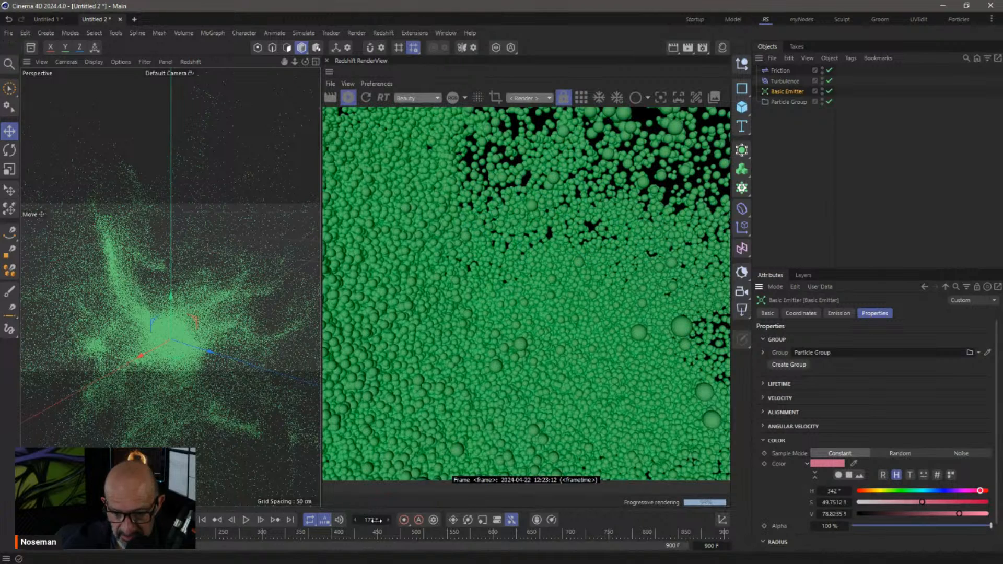
Set the animation's end frame to 177
double_click(711, 549)
text(177)
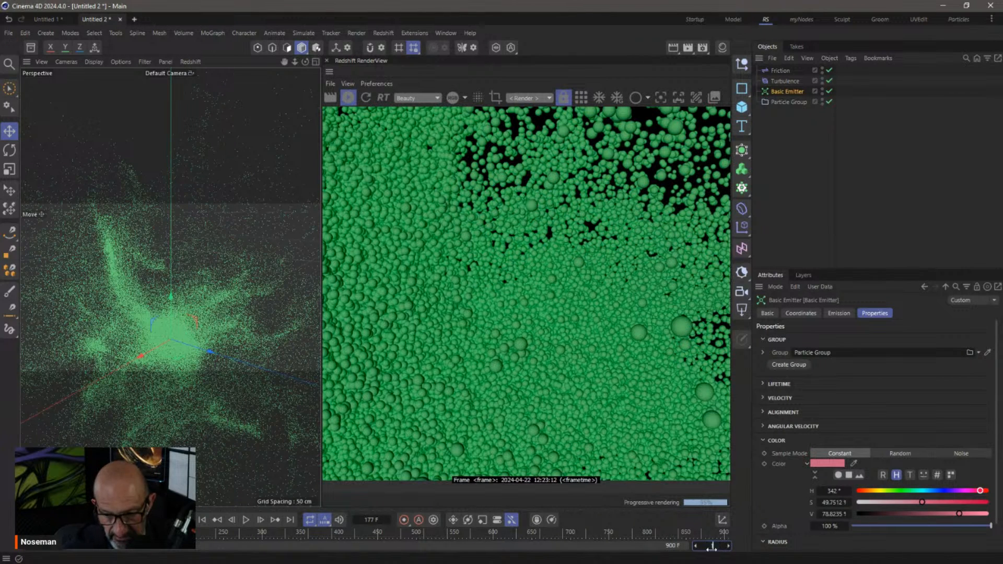
key(Return)
Set the animation Play Mode to Simple so playback runs once
click(276, 32)
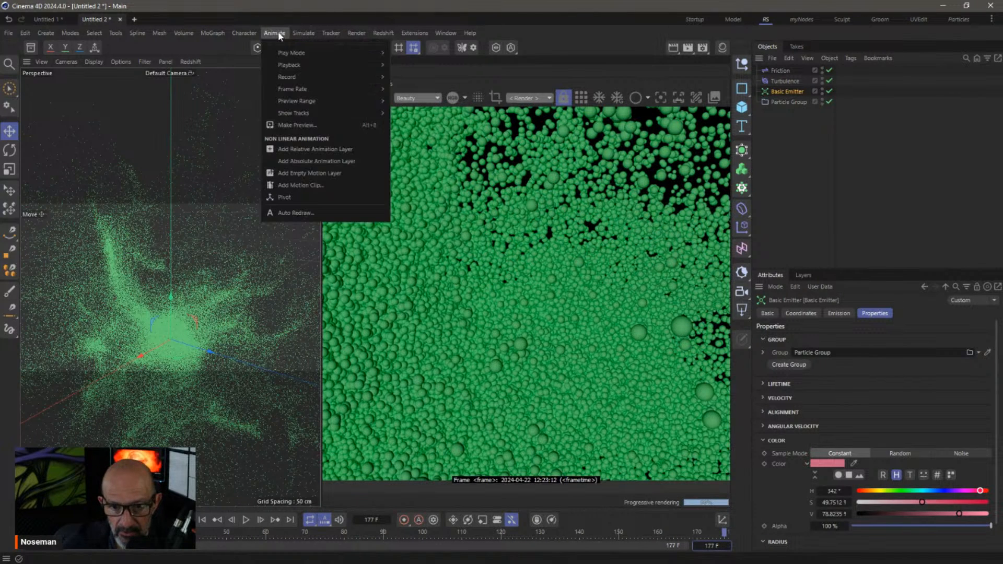
mouse_move(282, 53)
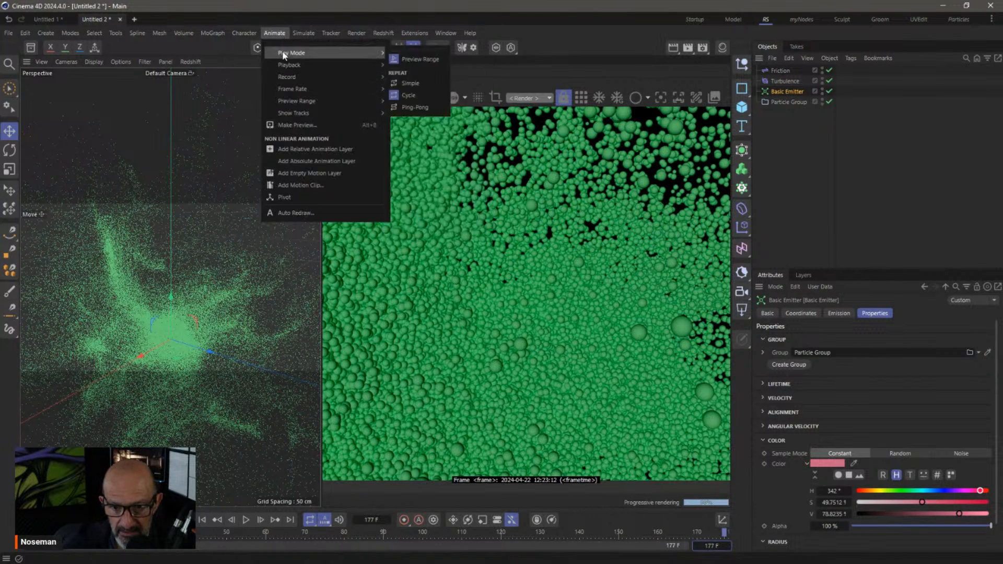
click(398, 86)
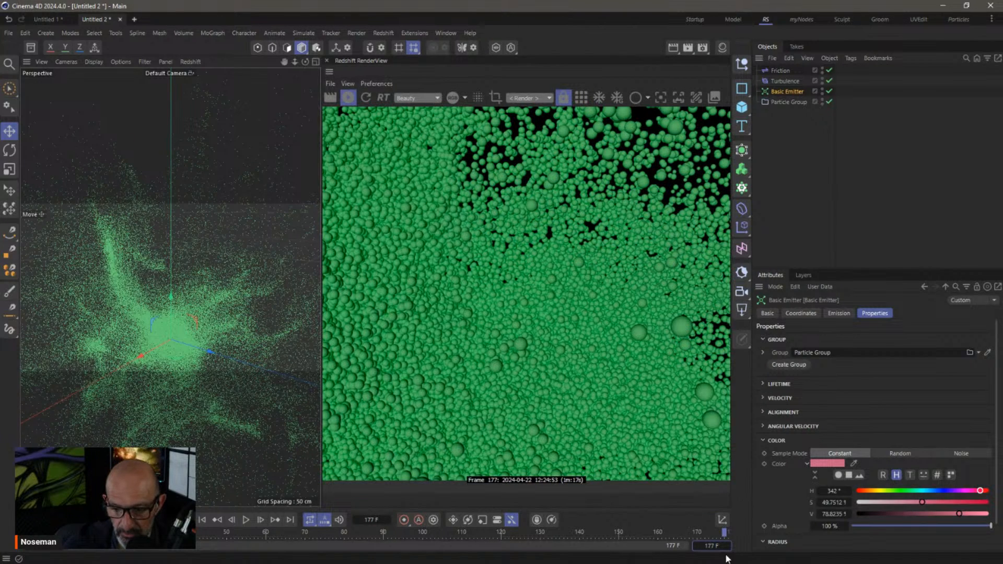
Play the simulation from the start through frame 177 and refresh the Redshift render
click(202, 520)
click(245, 520)
click(245, 520)
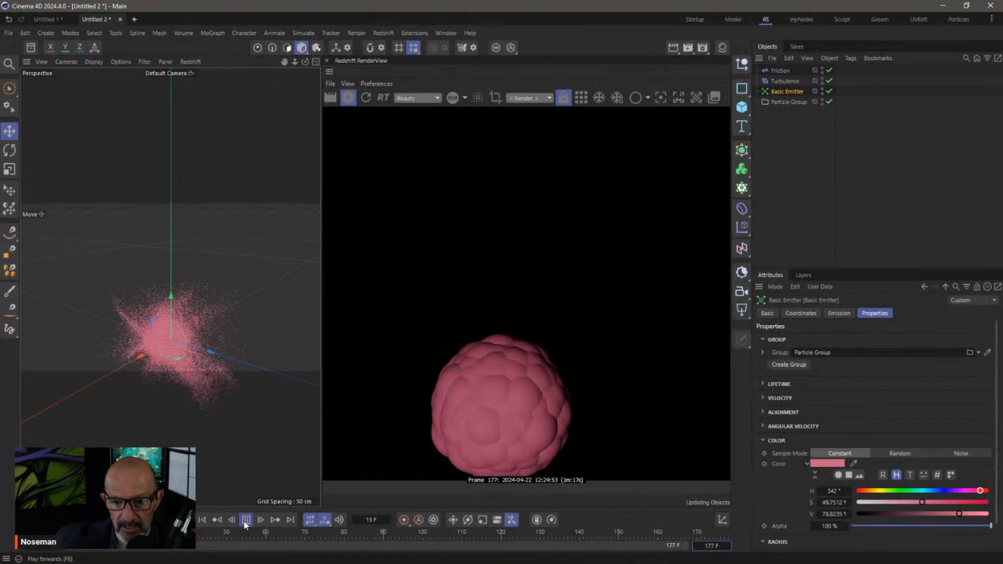
click(244, 524)
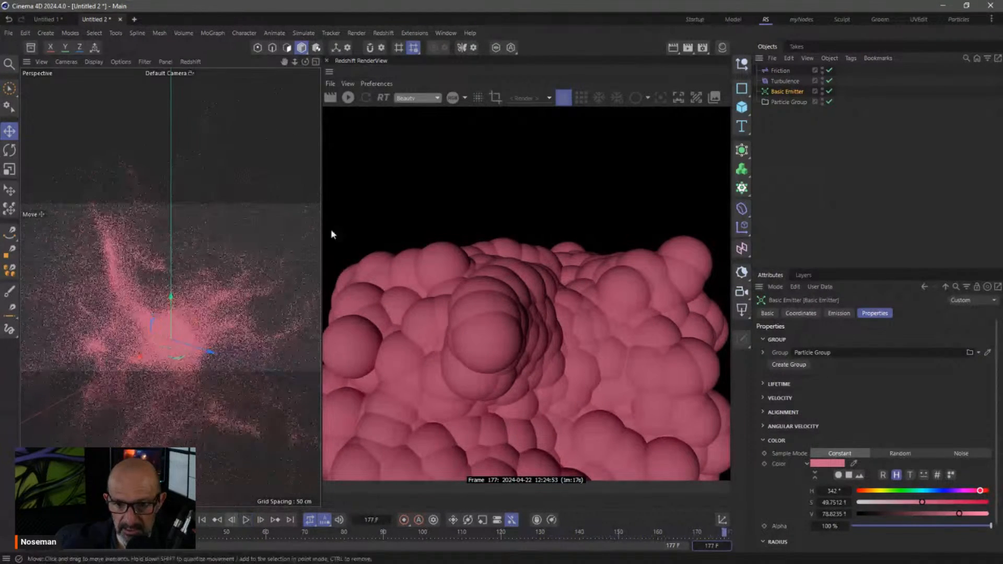
click(348, 98)
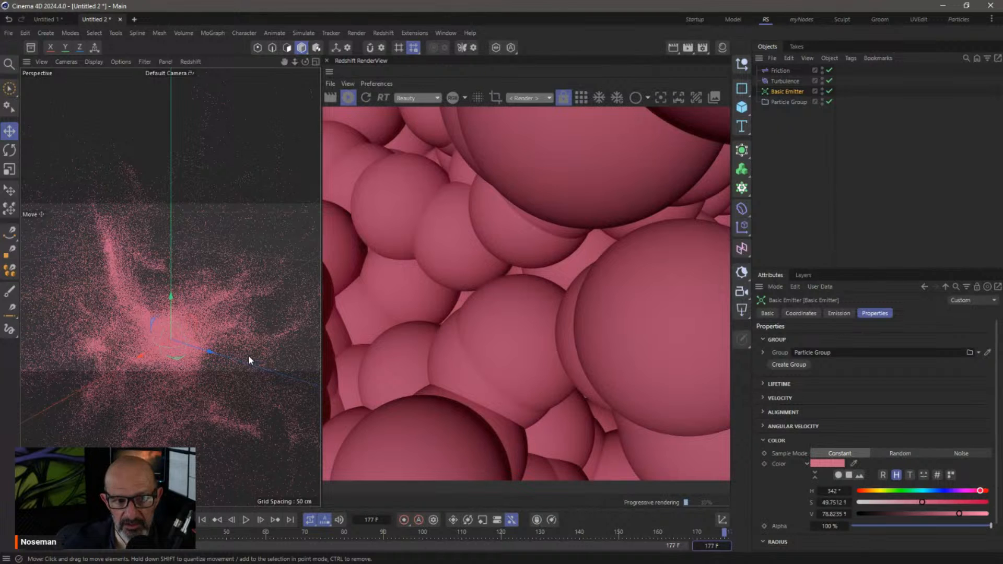
Add a Redshift Object render tag to the Particle Group
right_click(778, 103)
click(774, 102)
right_click(773, 103)
mouse_move(893, 204)
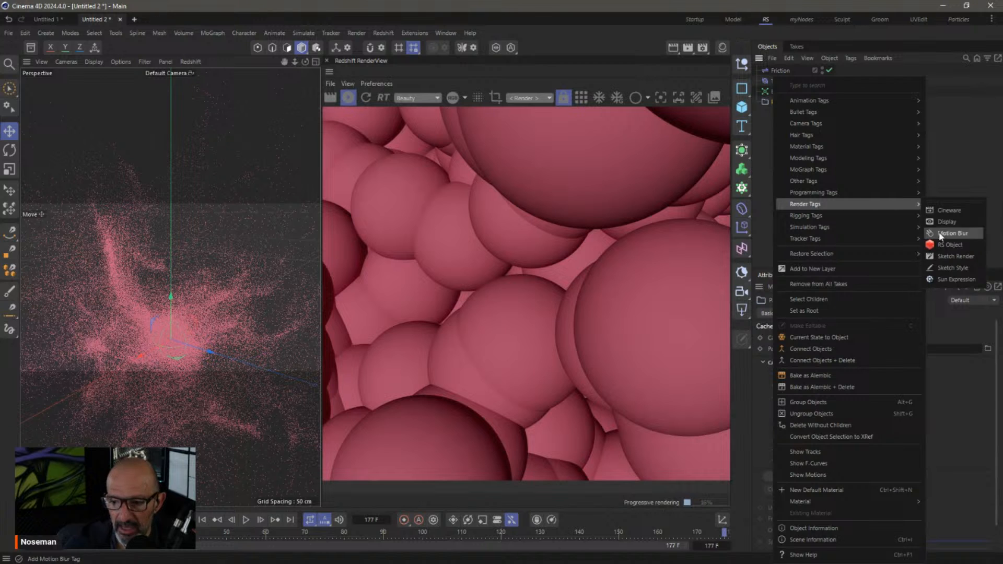
click(944, 244)
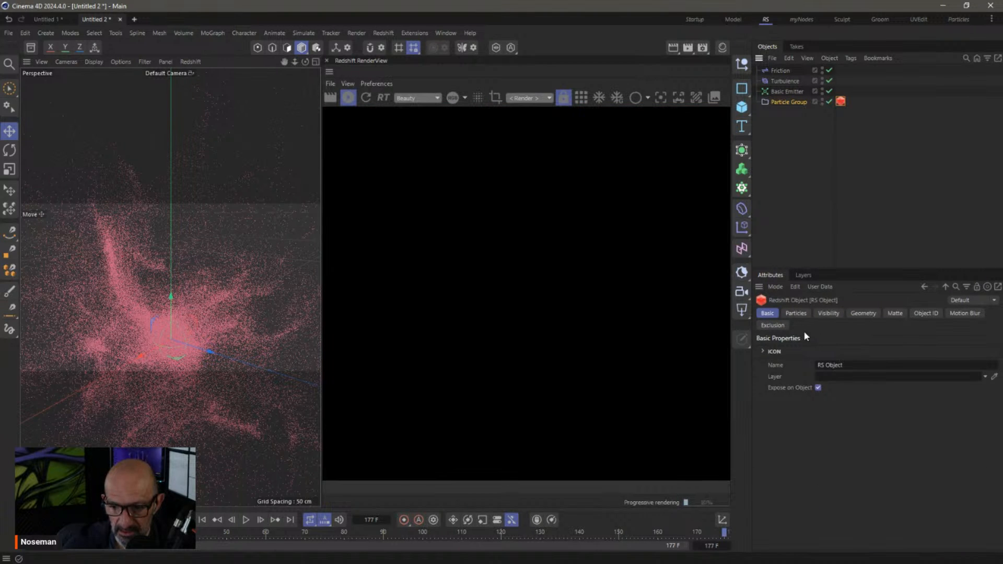
Render particles as Optimized Spheres, trying Scale Multiplier 0.1 and 0.01 before settling on 1
click(796, 313)
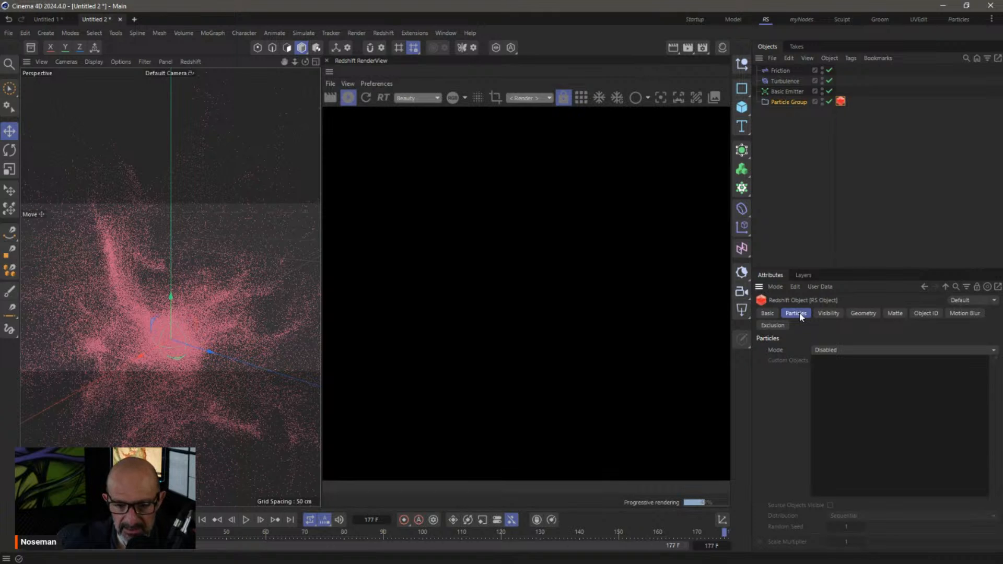
click(832, 350)
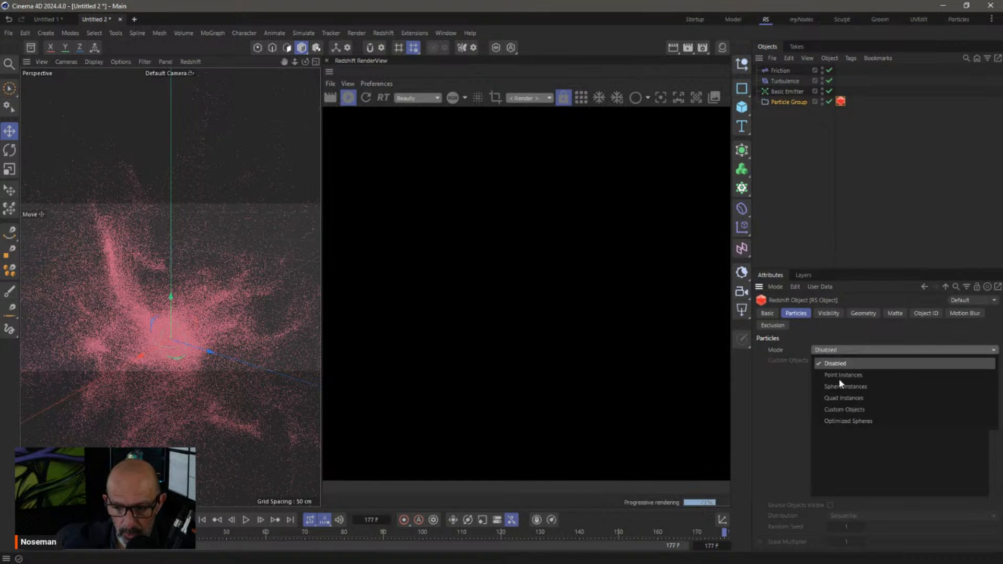
click(840, 424)
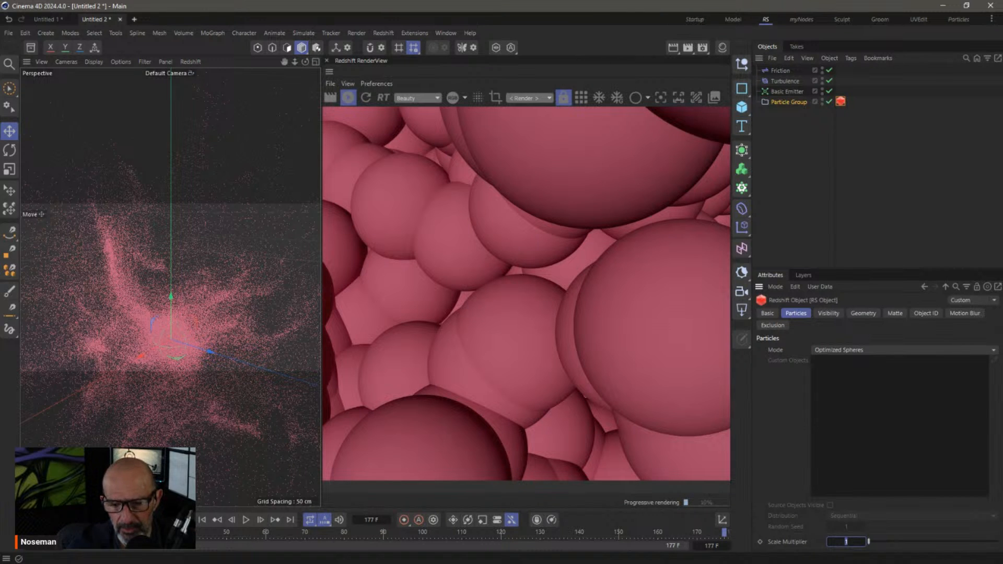
text(0.1)
key(Return)
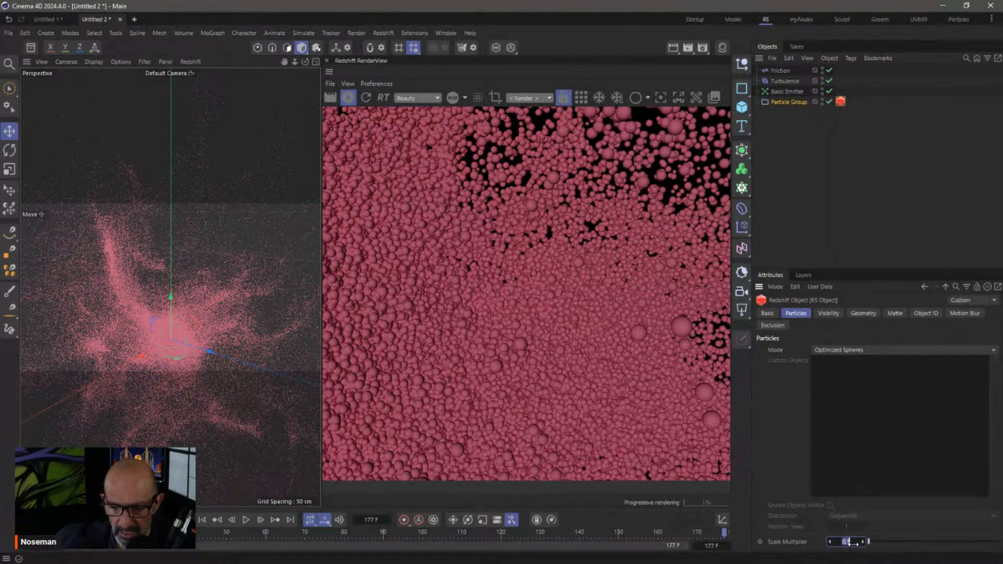
text(0.01)
key(Return)
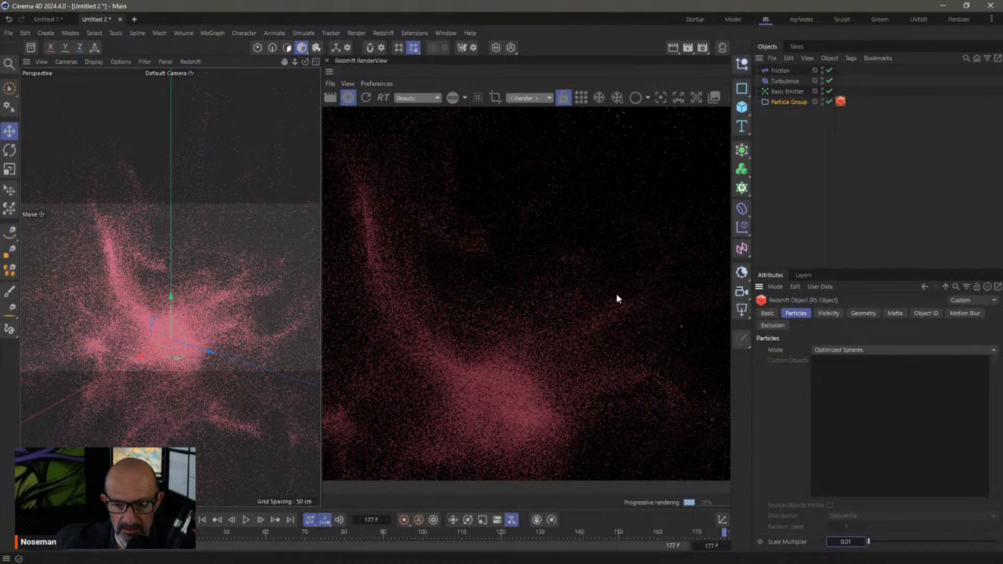
text(1)
key(Return)
Try a 3 cm particle radius on the Basic Emitter and replay the simulation
click(786, 93)
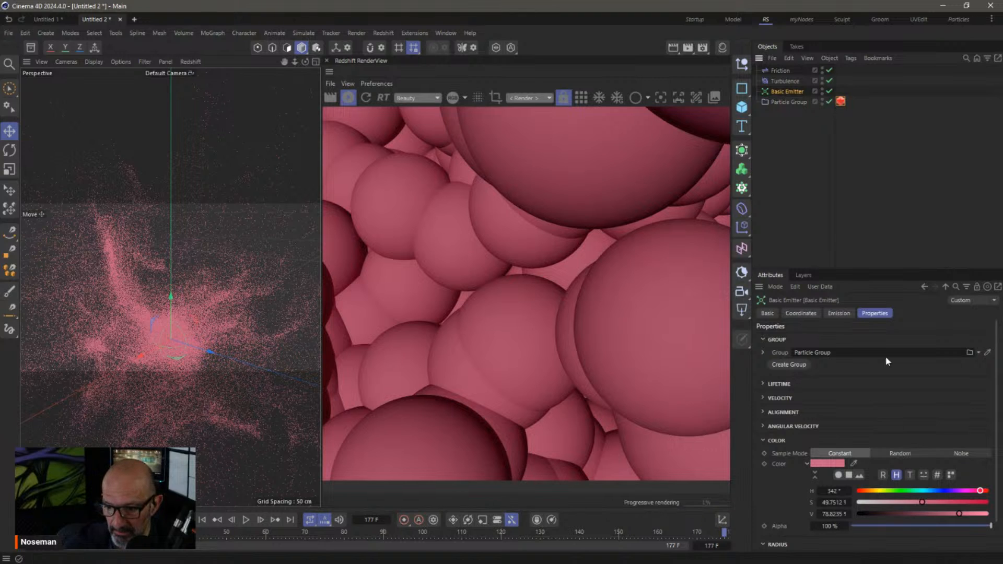
drag(856, 269, 857, 124)
click(822, 413)
text(3)
key(Tab)
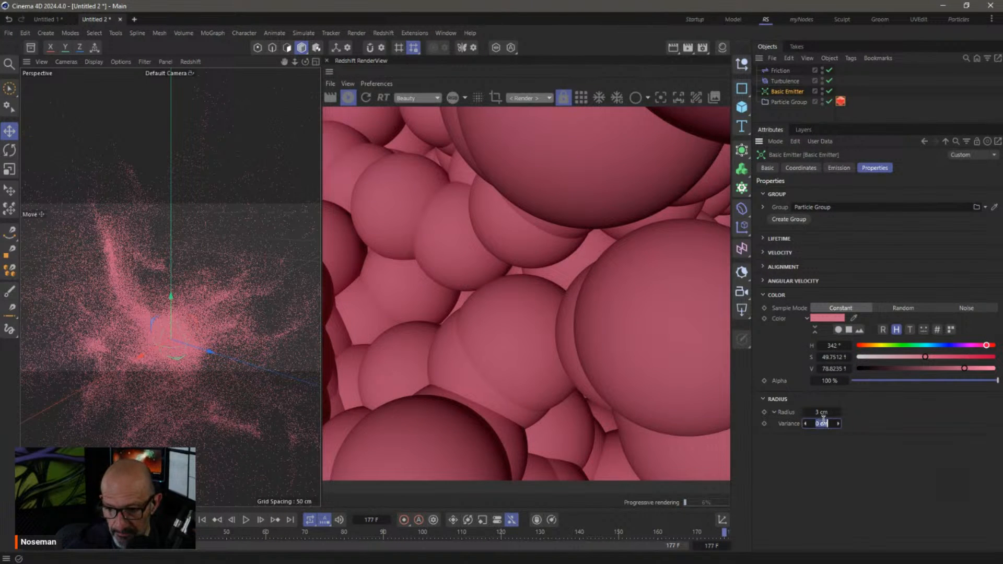
click(807, 497)
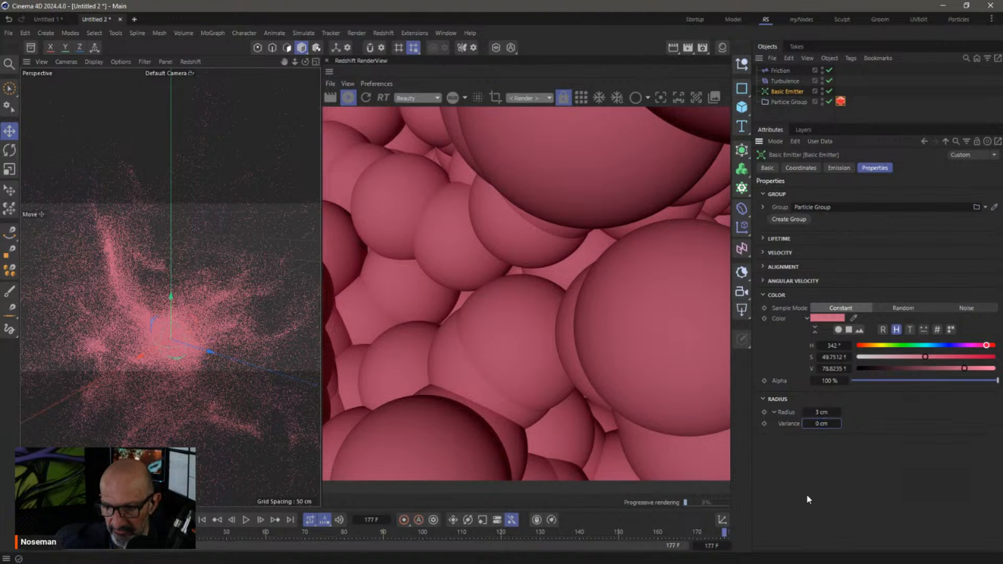
click(201, 522)
click(246, 520)
click(246, 521)
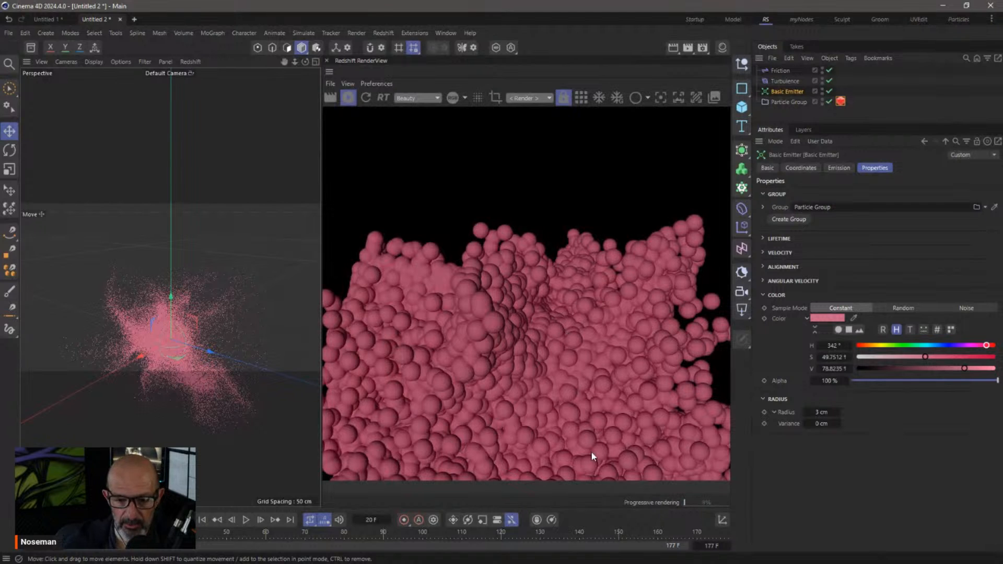
alt+drag(238, 334, 238, 319)
Set the particle radius to 0.5 cm, replay to frame 29, and enlarge the object and attribute panels
click(820, 412)
text(0.5)
key(Return)
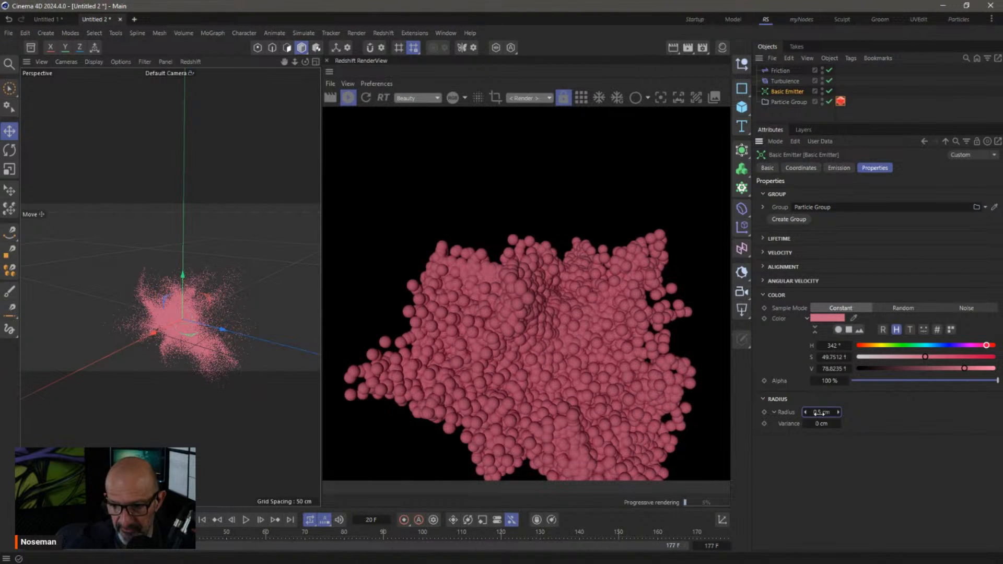
click(203, 520)
click(245, 520)
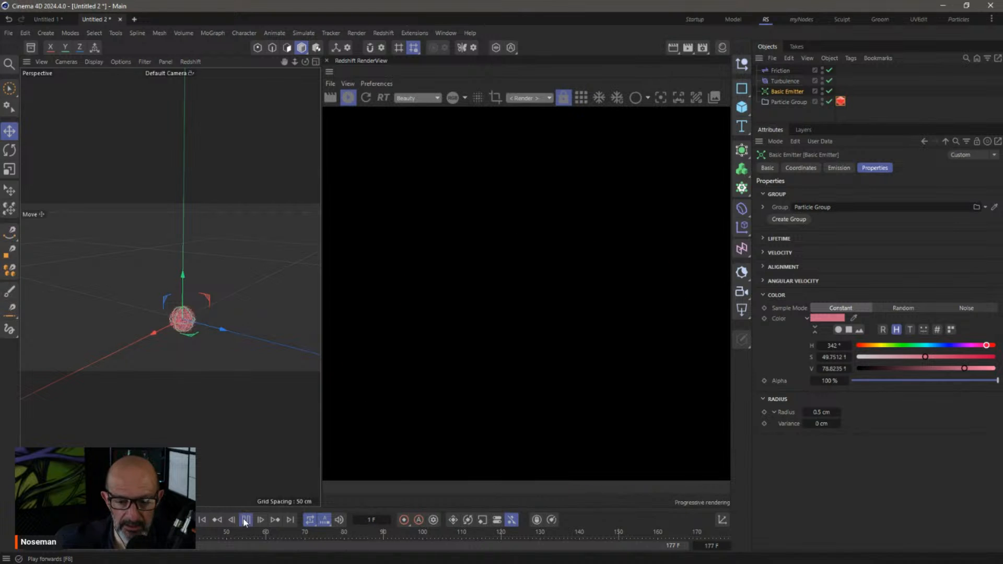
click(245, 520)
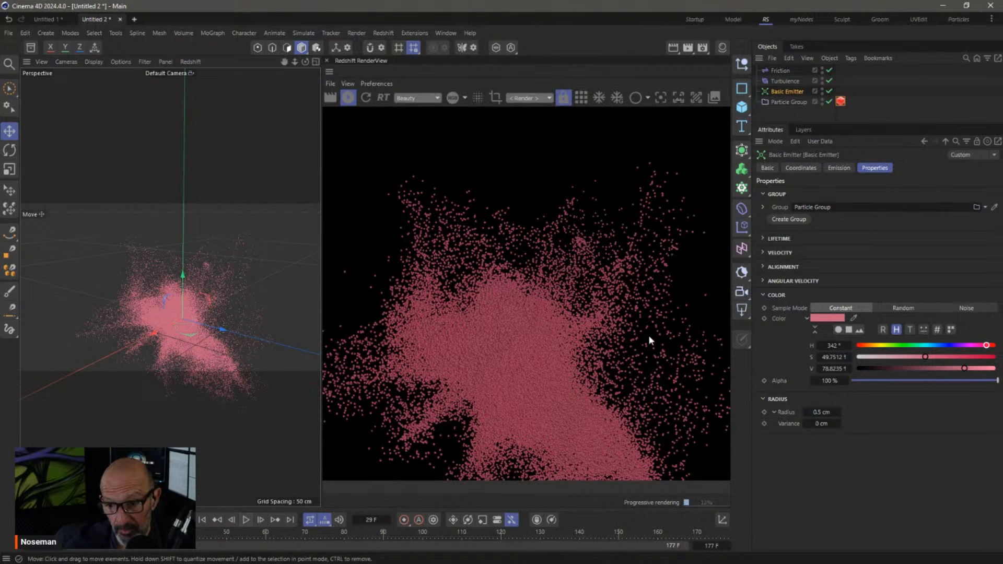
drag(786, 123, 789, 203)
drag(751, 167, 732, 168)
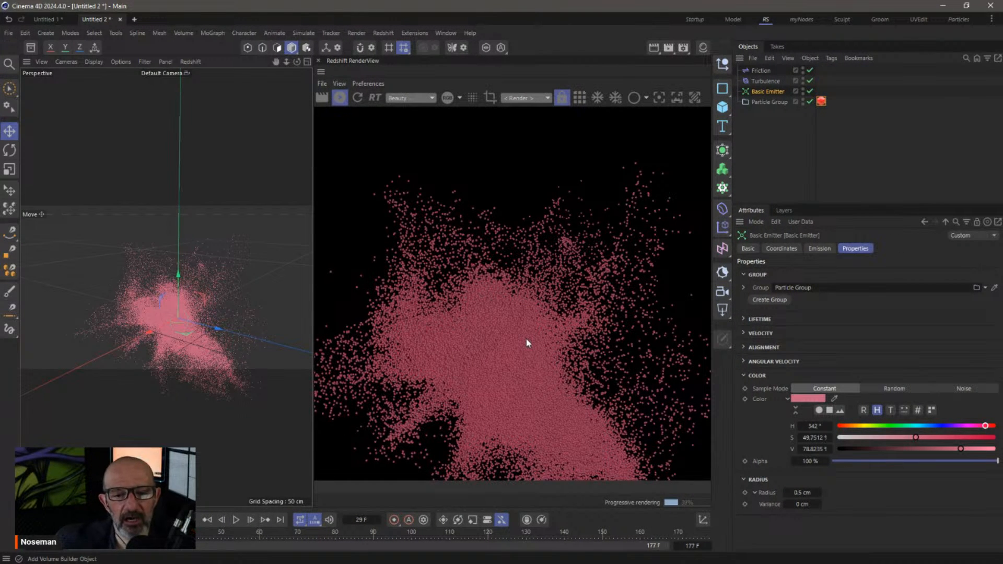
Back in the Startup layout, replay the simulation and expand the Basic Emitter's Lifetime section
click(697, 19)
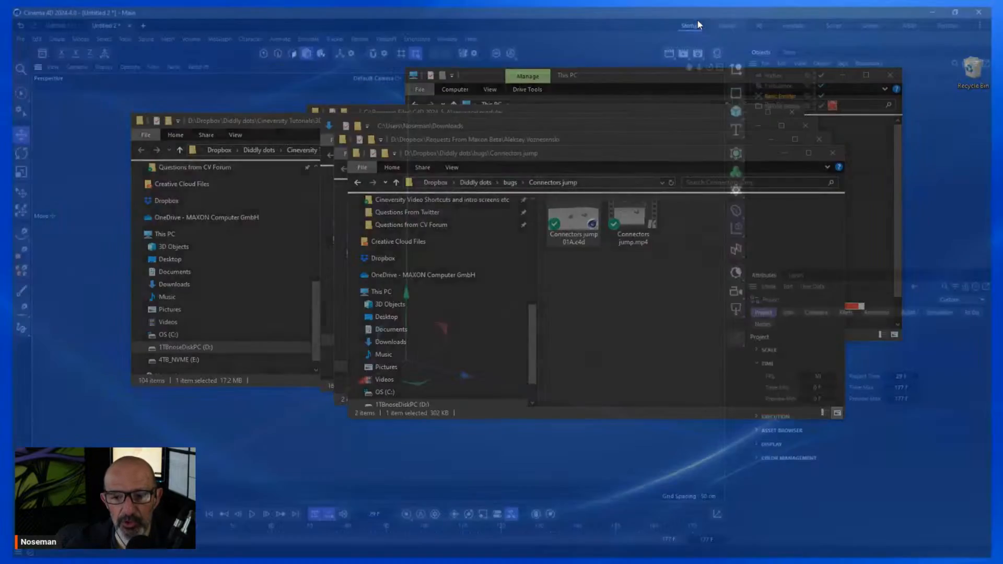
click(245, 519)
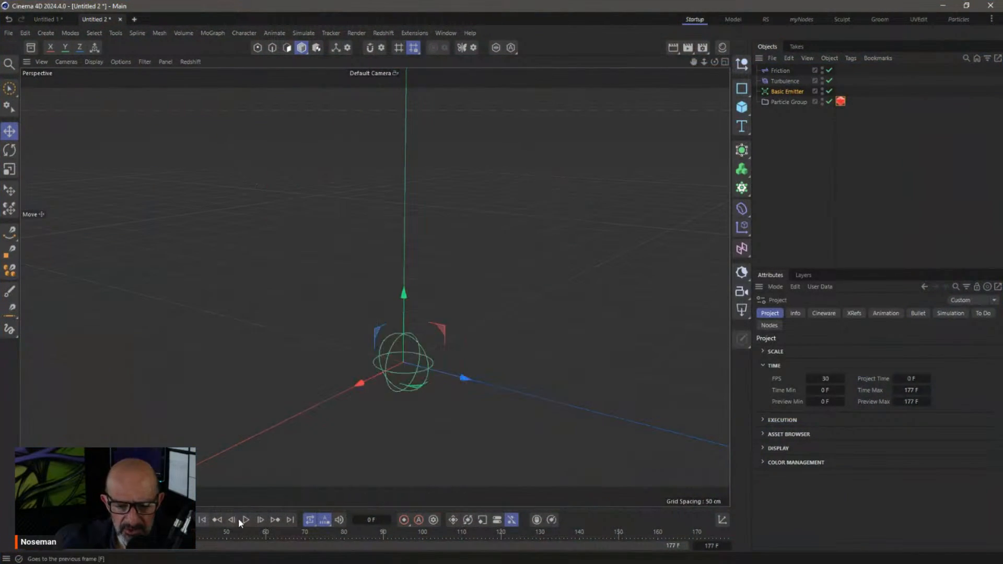
click(245, 519)
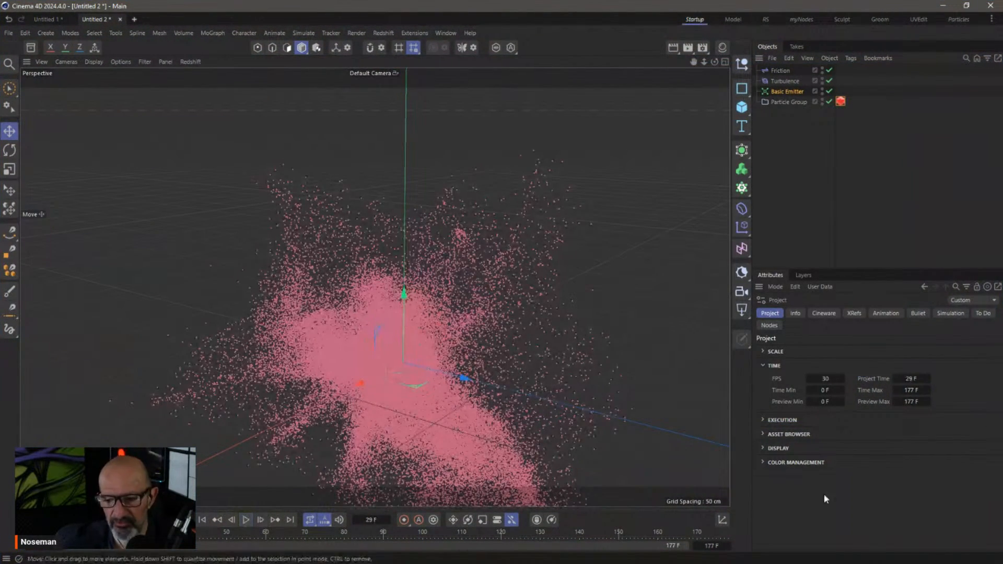
click(786, 92)
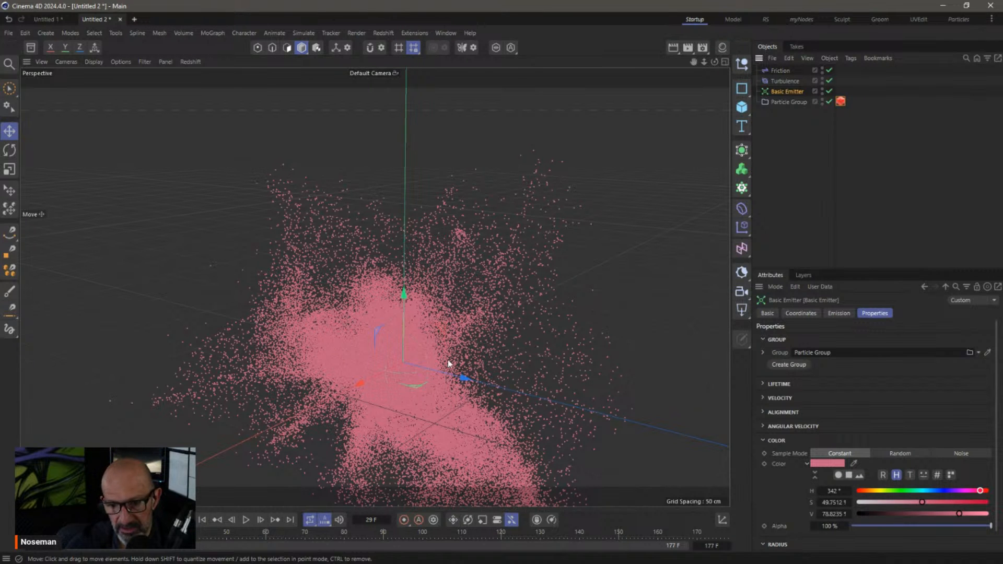
mouse_move(996, 418)
mouse_down()
mouse_move(1001, 455)
mouse_move(1000, 409)
mouse_up()
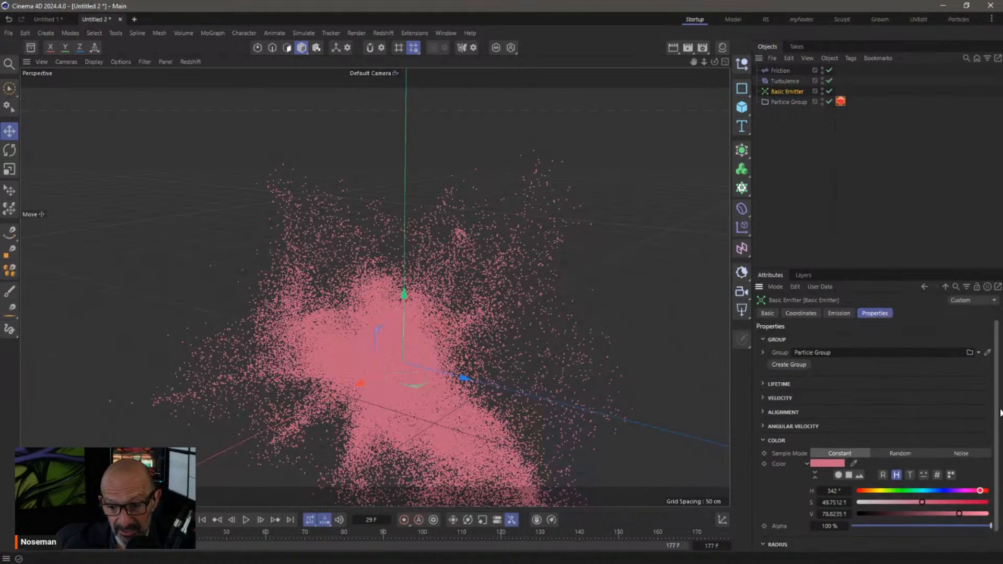
click(763, 384)
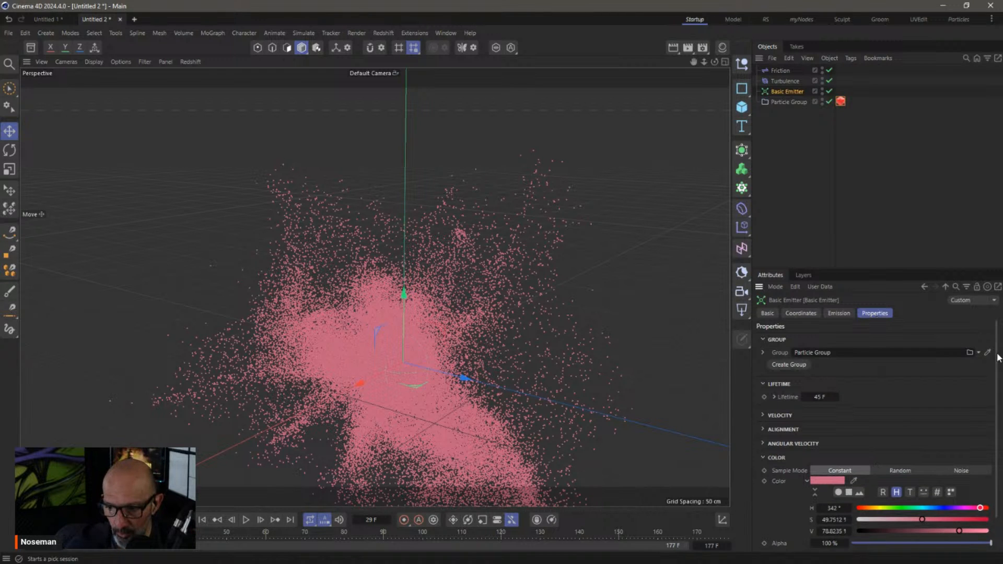
Set the Basic Emitter's particle radius to 1 cm
scroll(831, 502, down, 2)
click(818, 538)
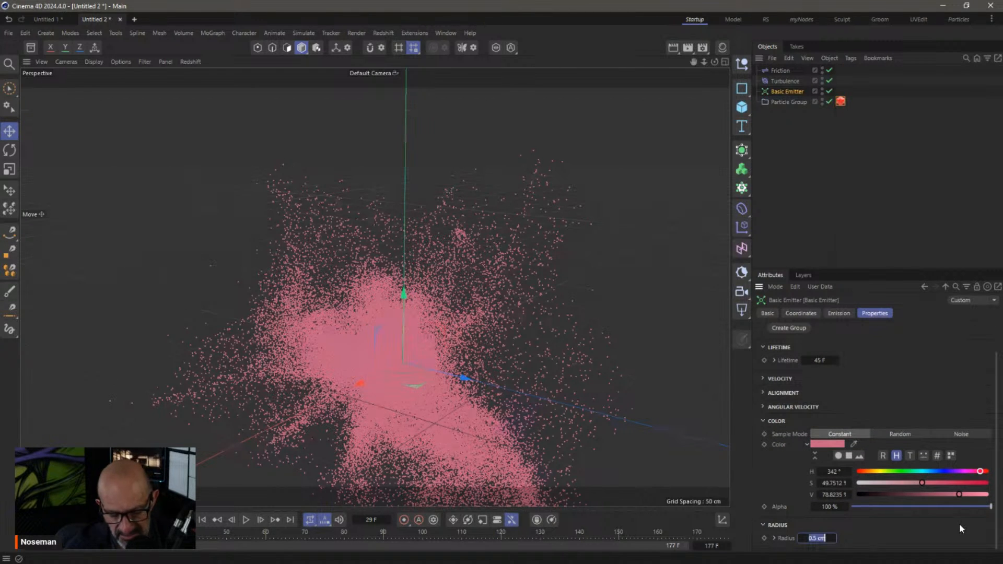
text(1)
key(Return)
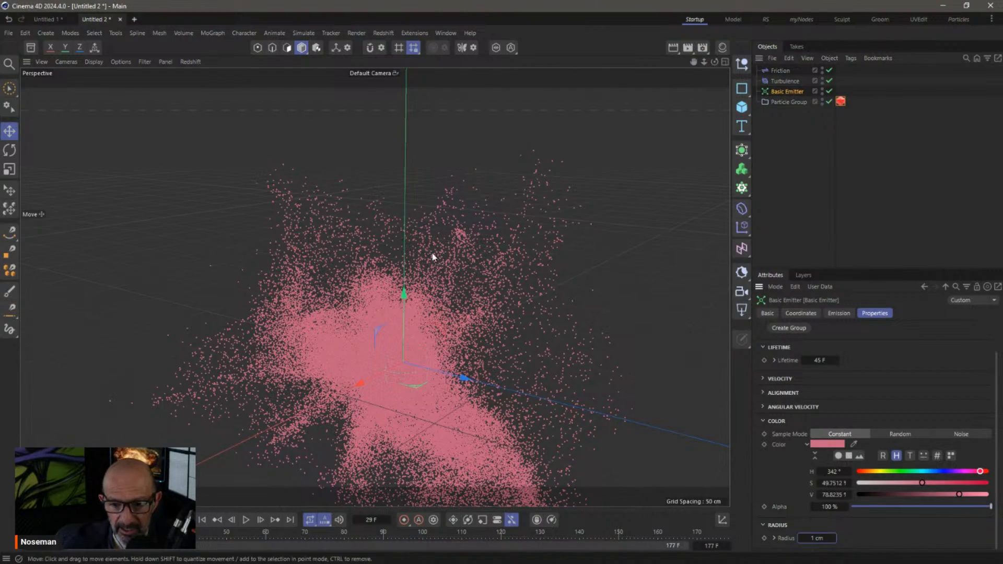
scroll(500, 327, up, 3)
scroll(501, 328, up, 3)
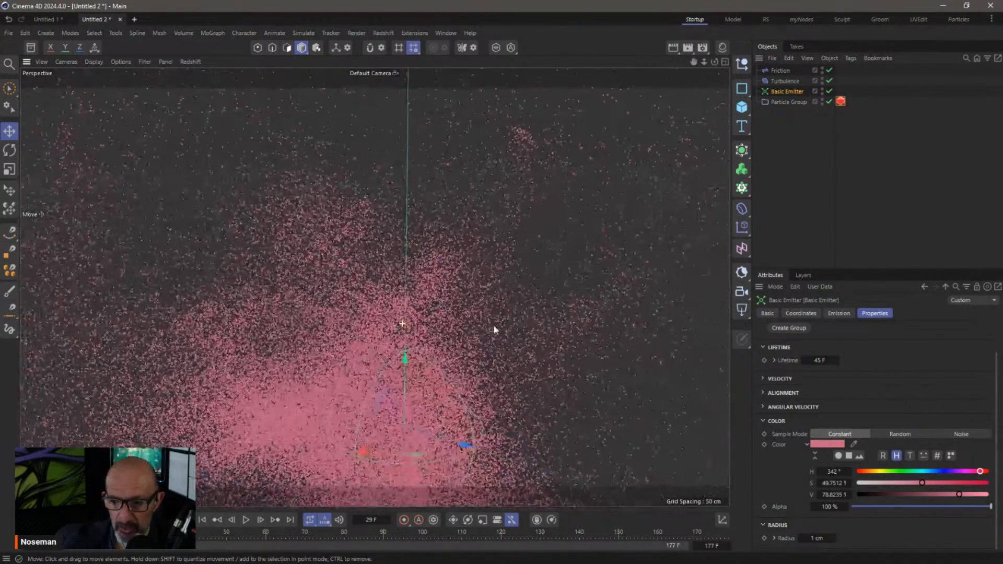
Enable Draw Radius on the Particle Group and replay the simulation to frame 26
click(788, 102)
click(834, 313)
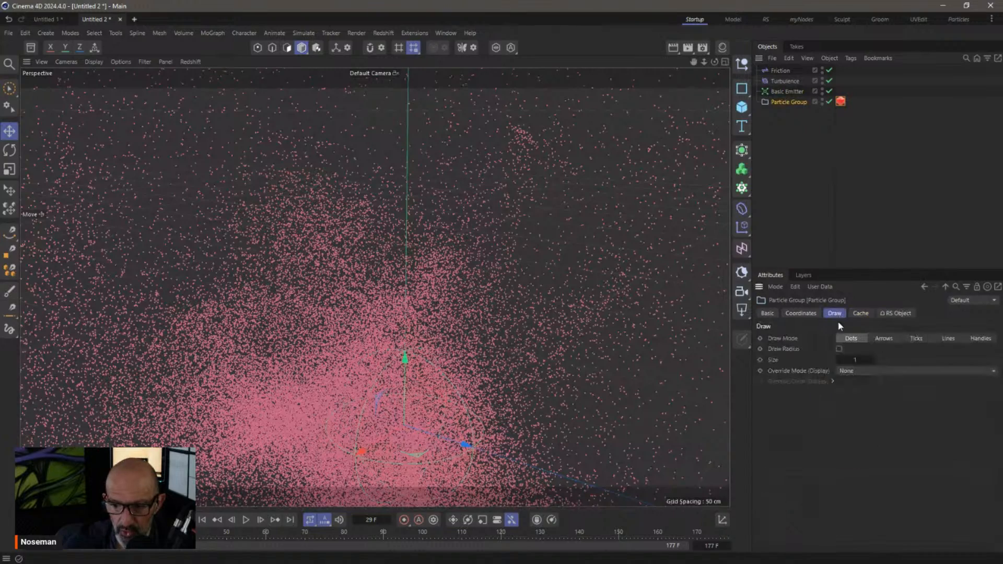
click(839, 349)
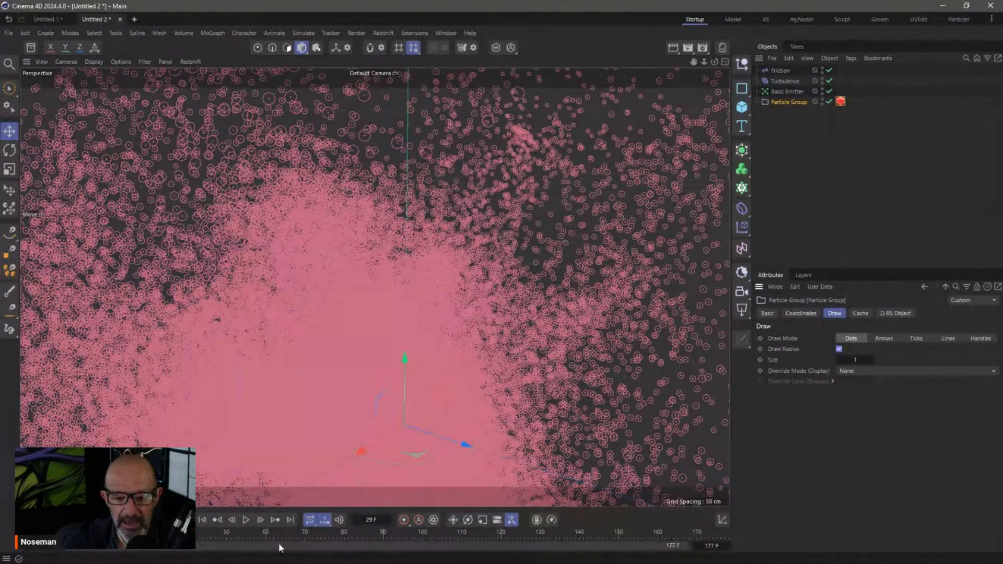
click(203, 520)
click(245, 520)
click(245, 520)
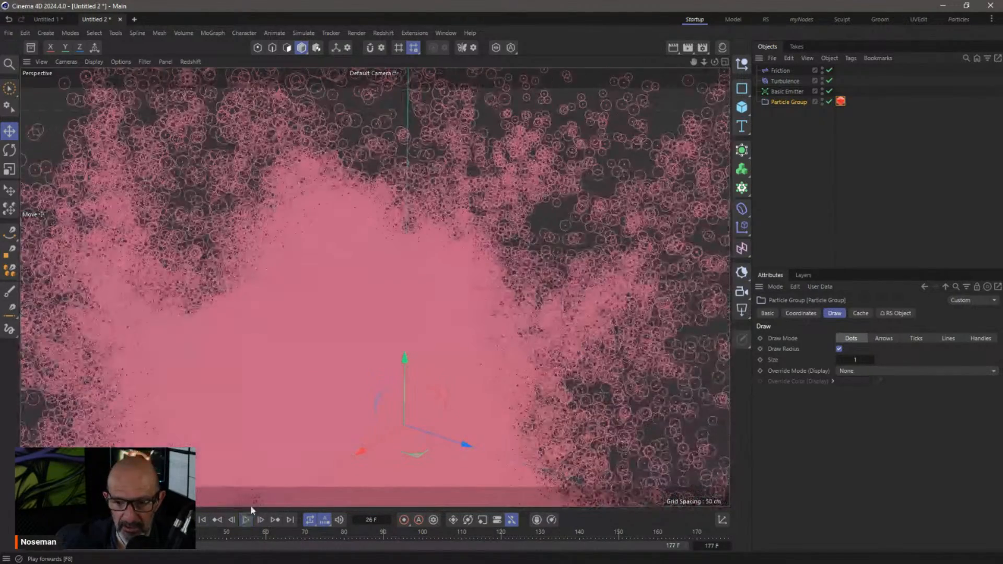
scroll(557, 306, down, 5)
alt+drag(502, 293, 592, 289)
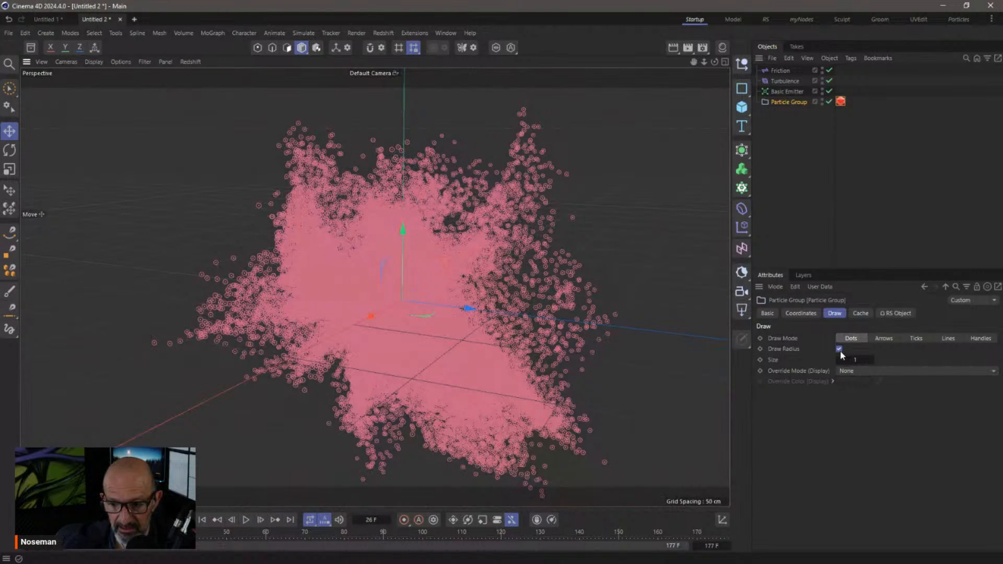
Set the radius display Size to 1 and return to the Particles layout
mouse_move(848, 360)
mouse_down()
mouse_move(932, 360)
mouse_move(757, 360)
mouse_move(687, 311)
mouse_move(670, 375)
mouse_move(857, 367)
mouse_up()
text(1)
key(Return)
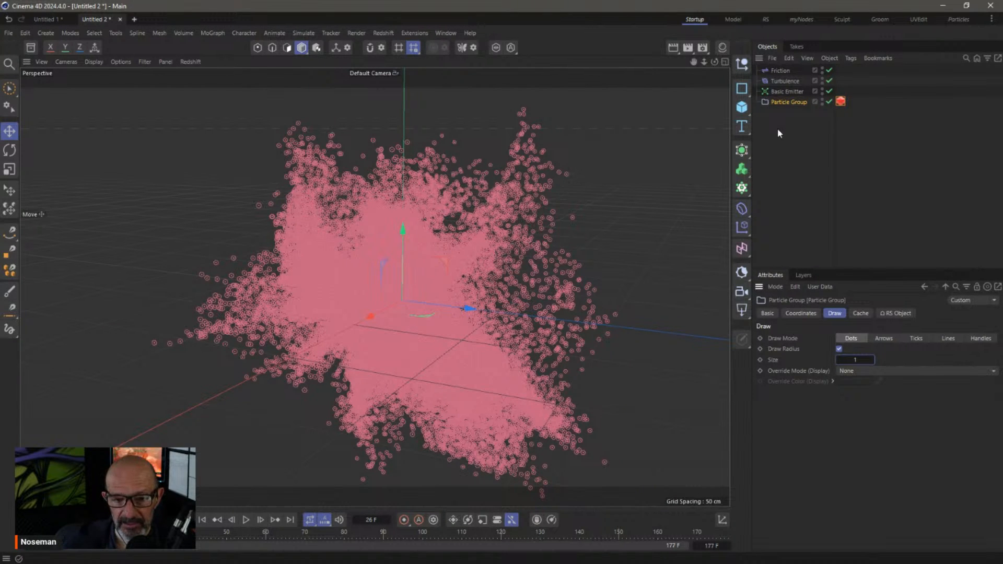
click(955, 19)
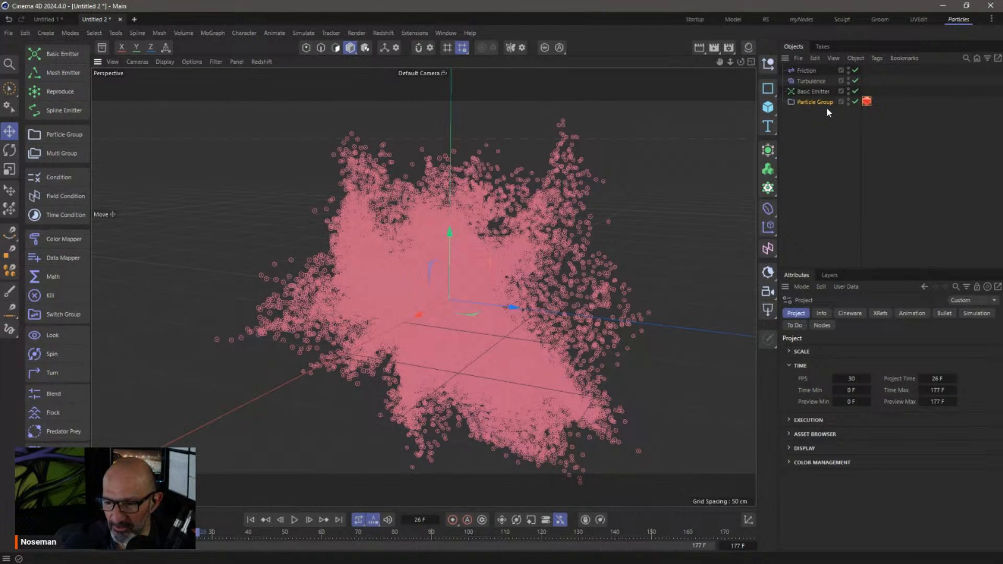
click(814, 101)
drag(880, 359, 841, 350)
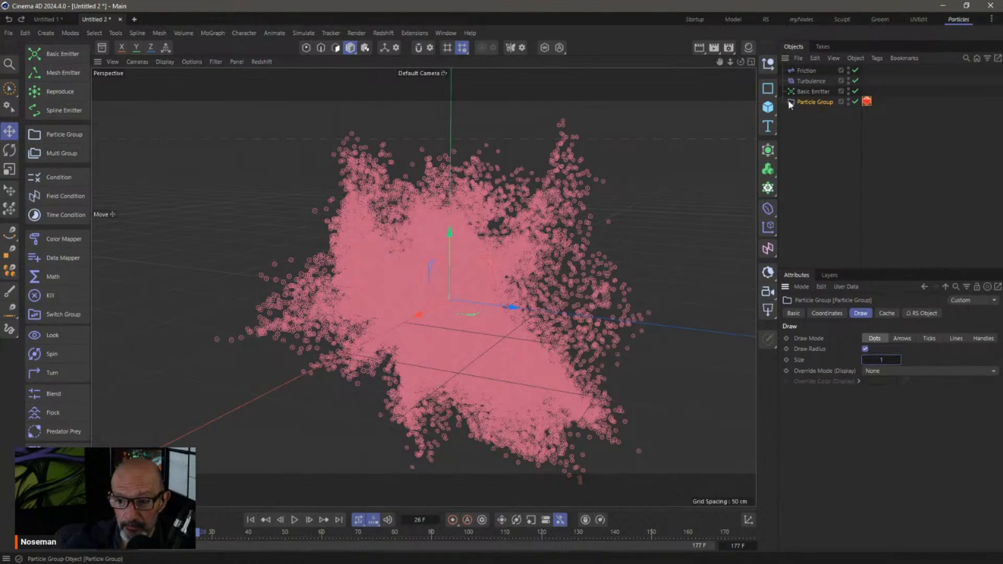
click(807, 70)
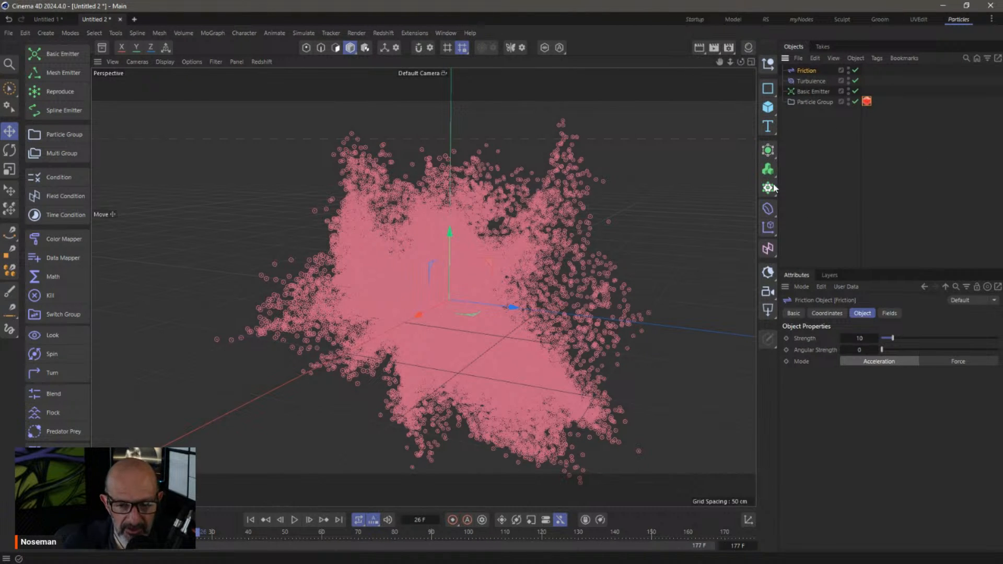
Add a Color Mapper with Source set to Property and Age Percentage as the mapped property
click(61, 240)
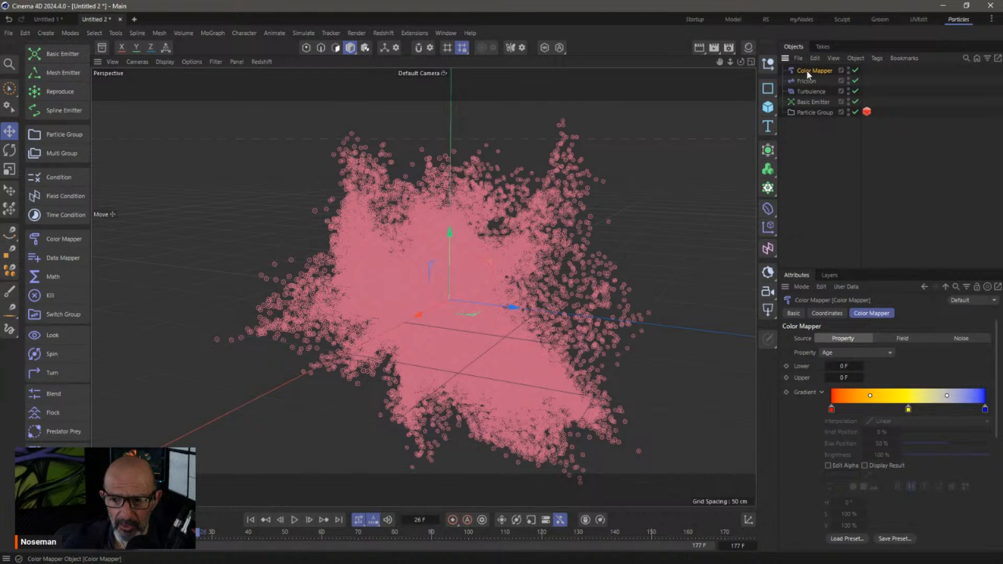
drag(878, 268, 876, 195)
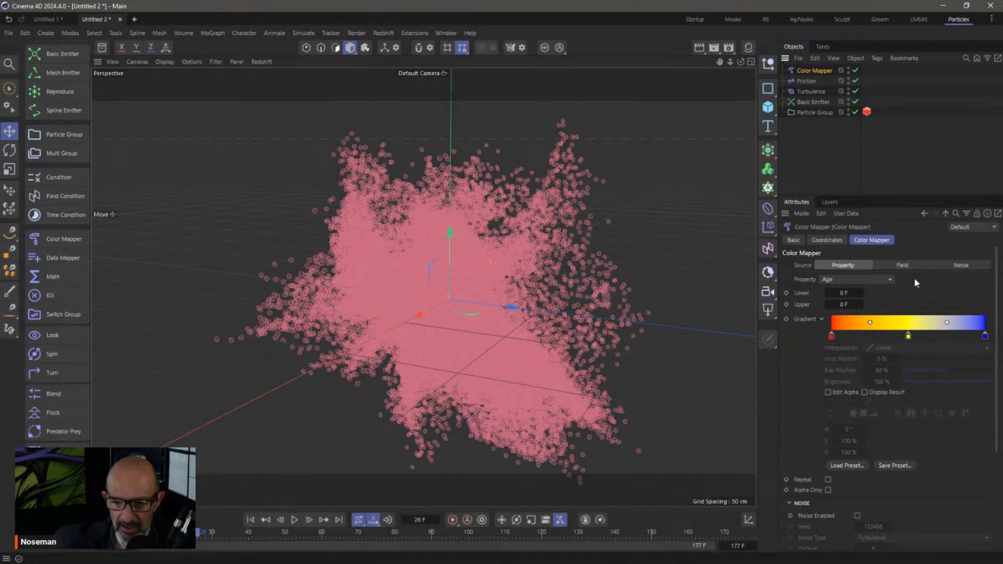
click(907, 265)
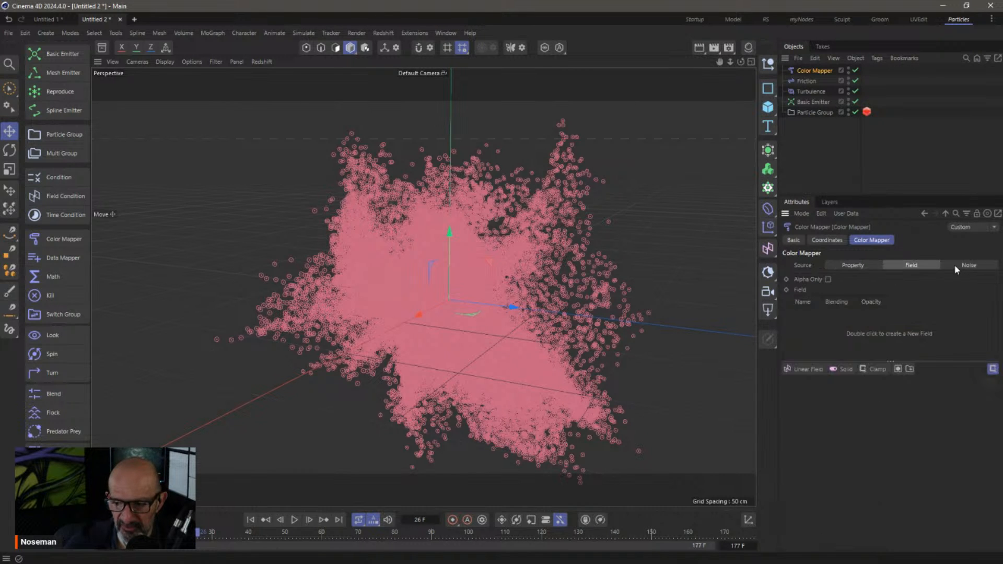
click(957, 265)
click(843, 265)
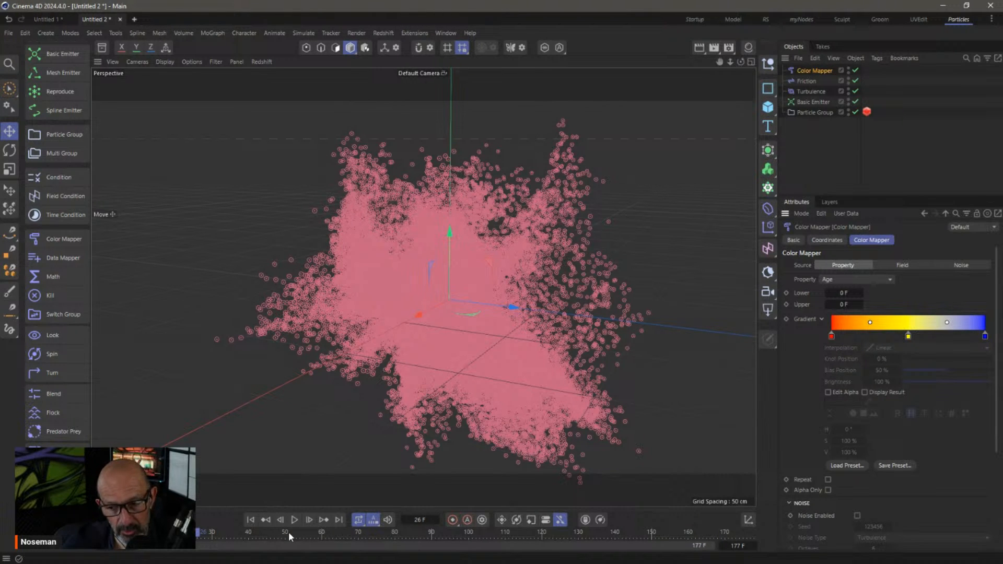
click(838, 280)
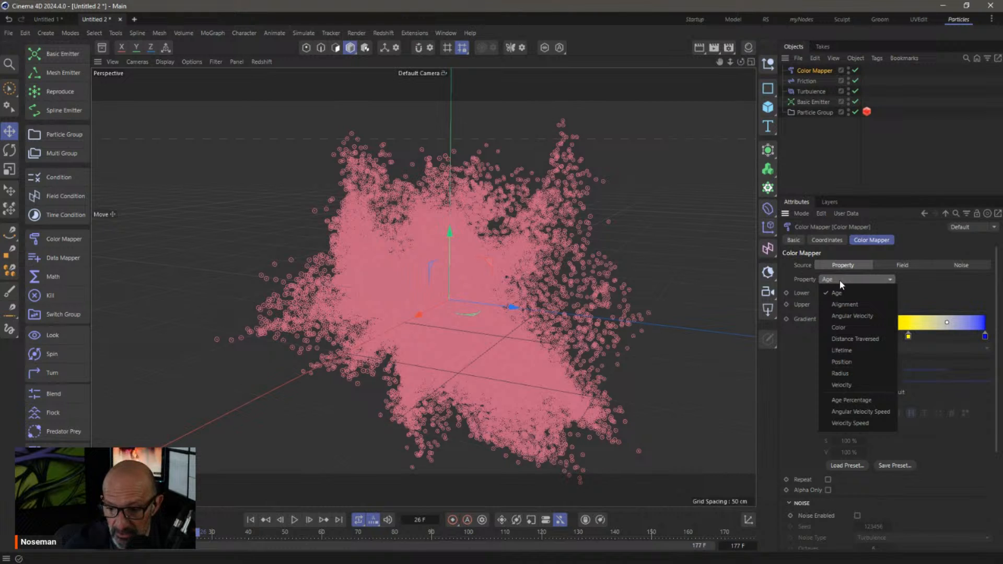
click(854, 400)
Confirm the Basic Emitter's Lifetime Variance of 25 F, then reselect the Color Mapper
click(813, 102)
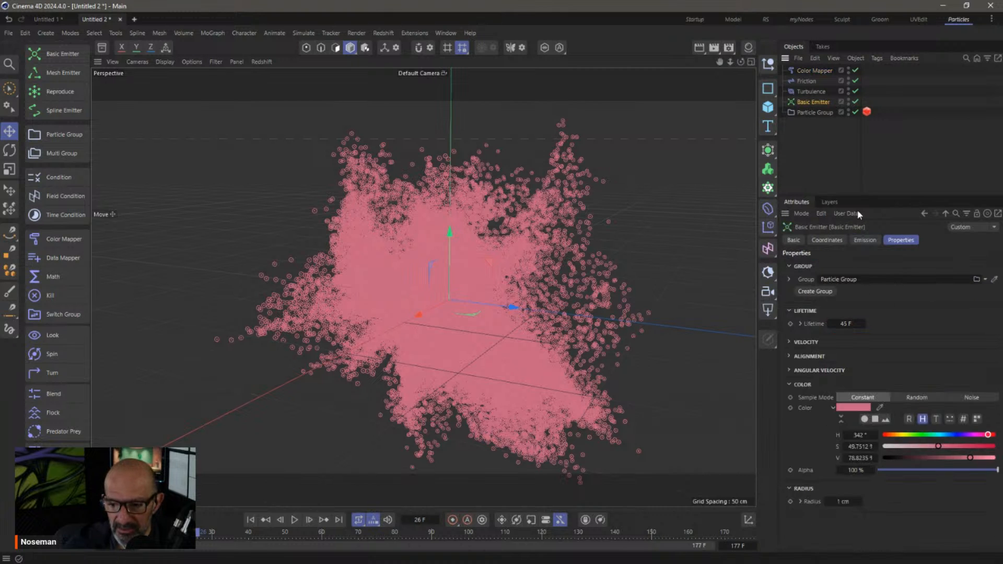
click(800, 324)
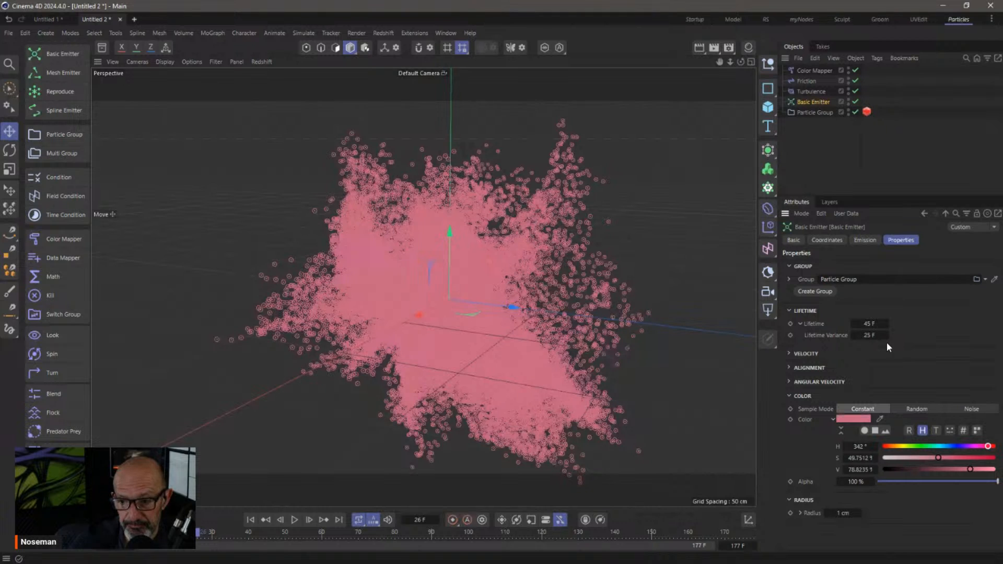
click(817, 70)
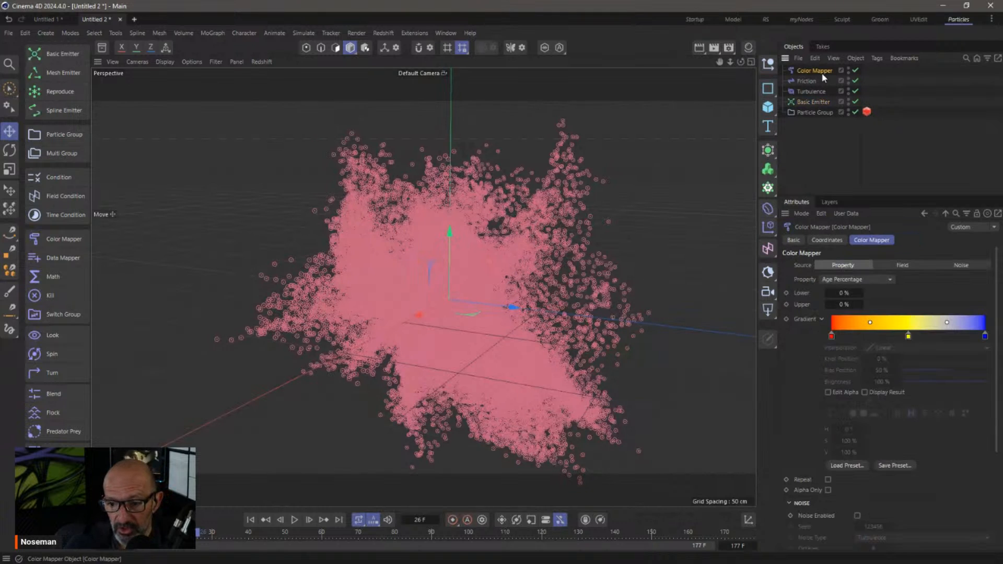
Keep the Color Mapper's Lower bound at 0 % and set Upper to 100 %
click(846, 293)
key(Tab)
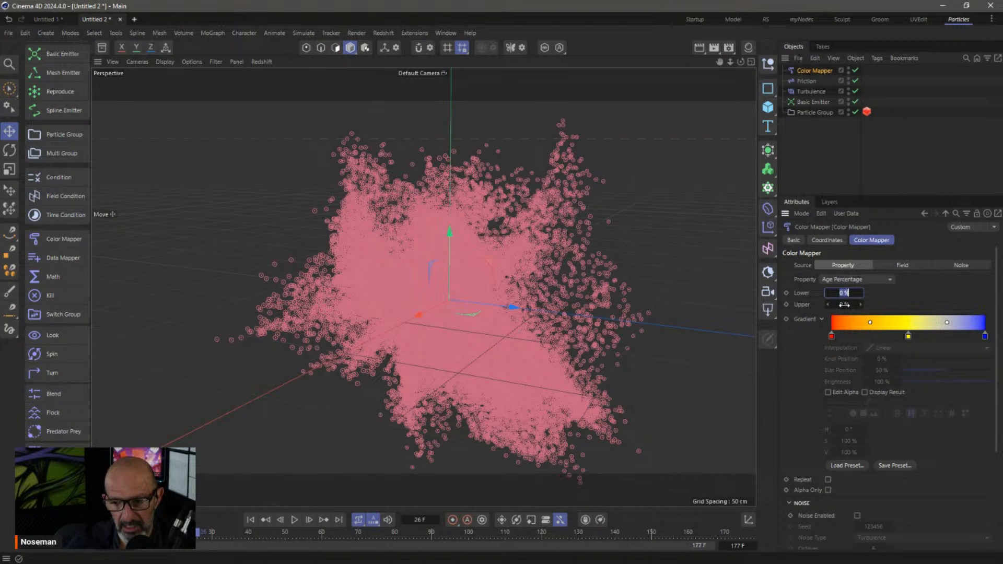
text(100)
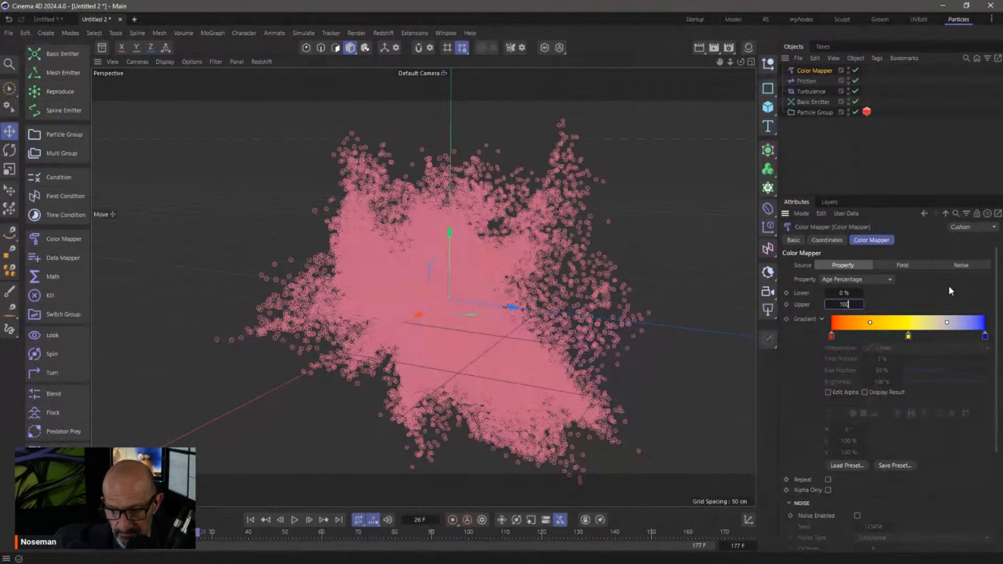
key(Return)
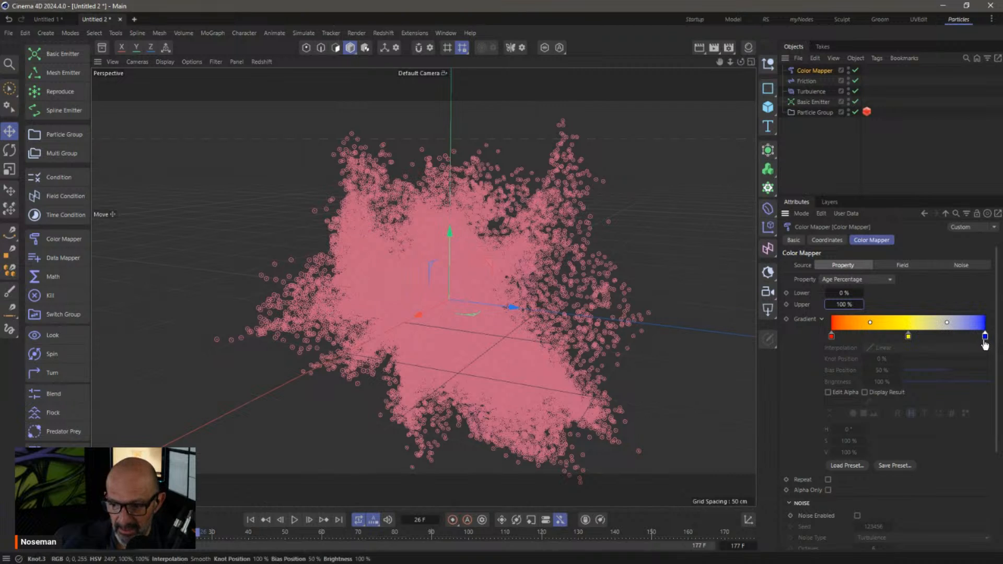
Replay the simulation from the start, pause at frame 73, and orbit around the age-coloured particle cloud
click(249, 520)
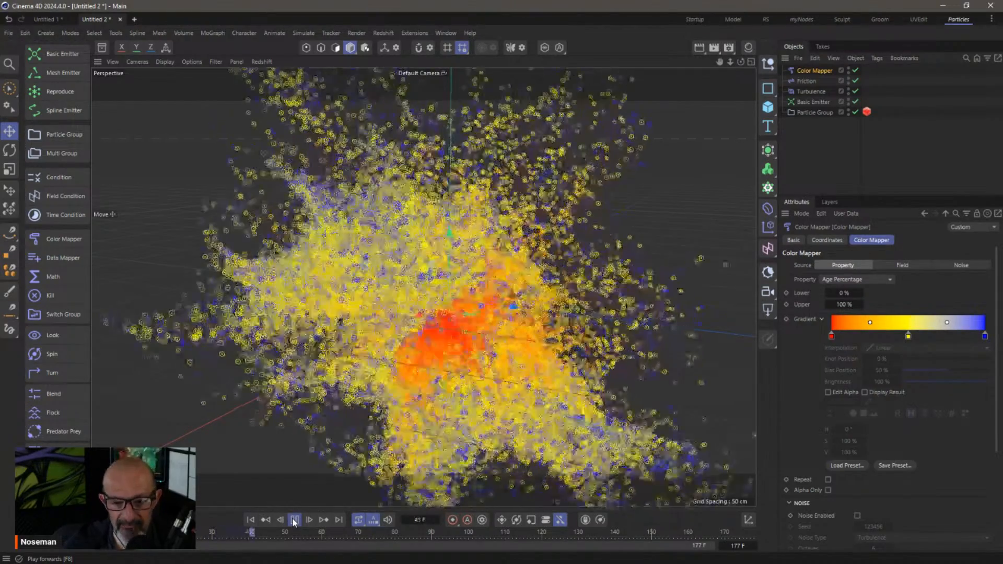
click(293, 520)
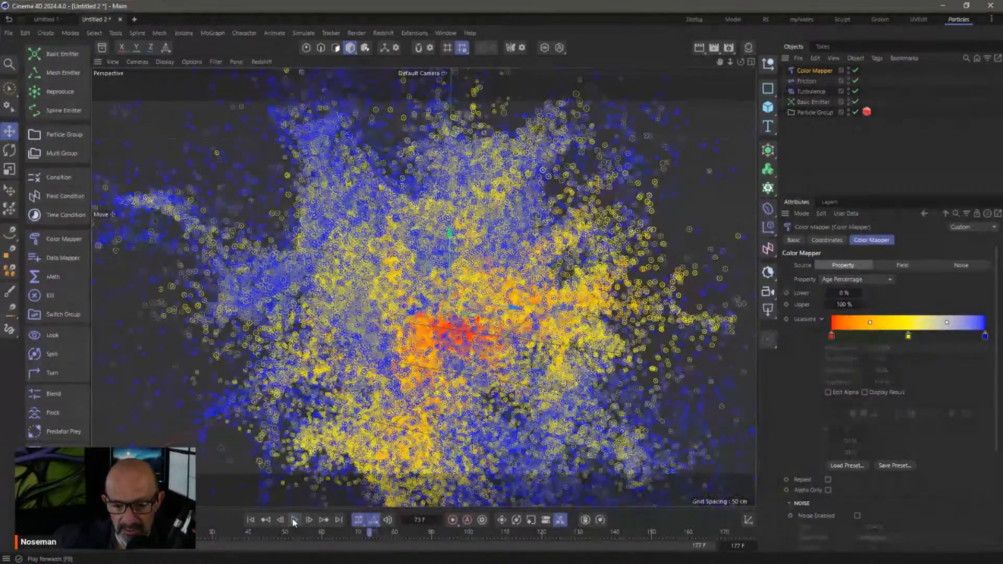
scroll(430, 324, down, 5)
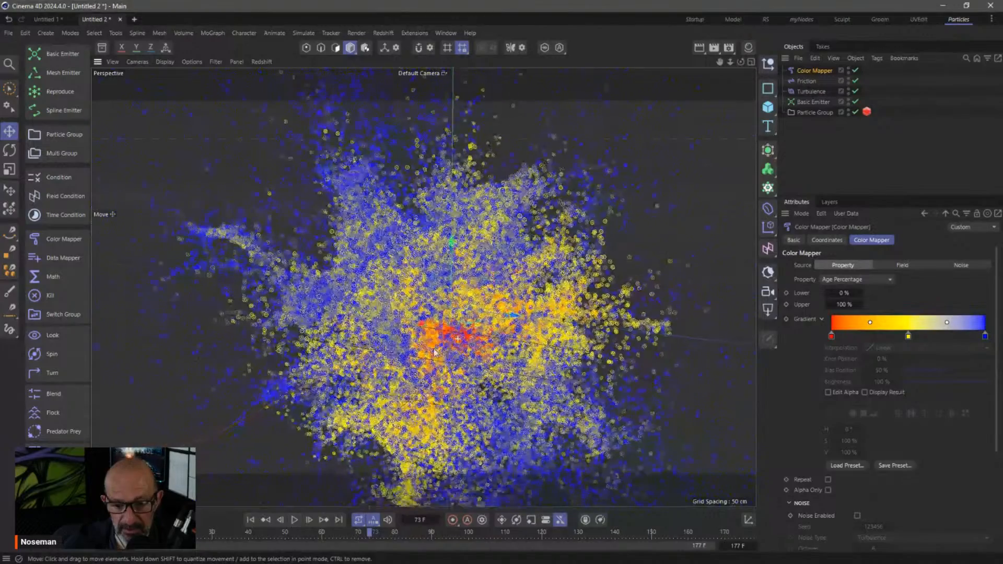
mouse_move(427, 321)
alt+mouse_down()
mouse_move(345, 329)
mouse_move(422, 327)
mouse_move(414, 327)
alt+mouse_up()
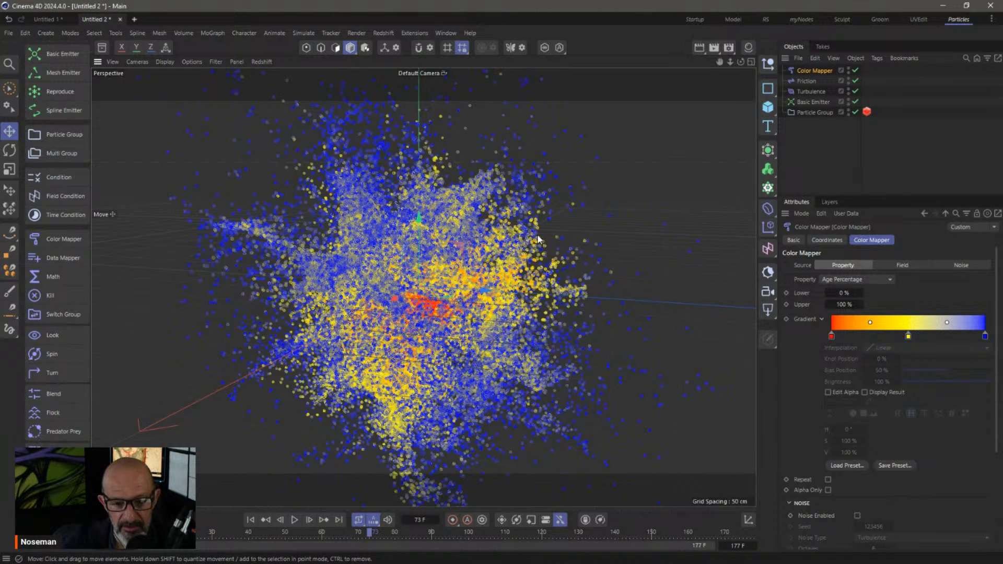
Add a Data Mapper with input Property Age Percentage and Upper In 100 %
click(64, 258)
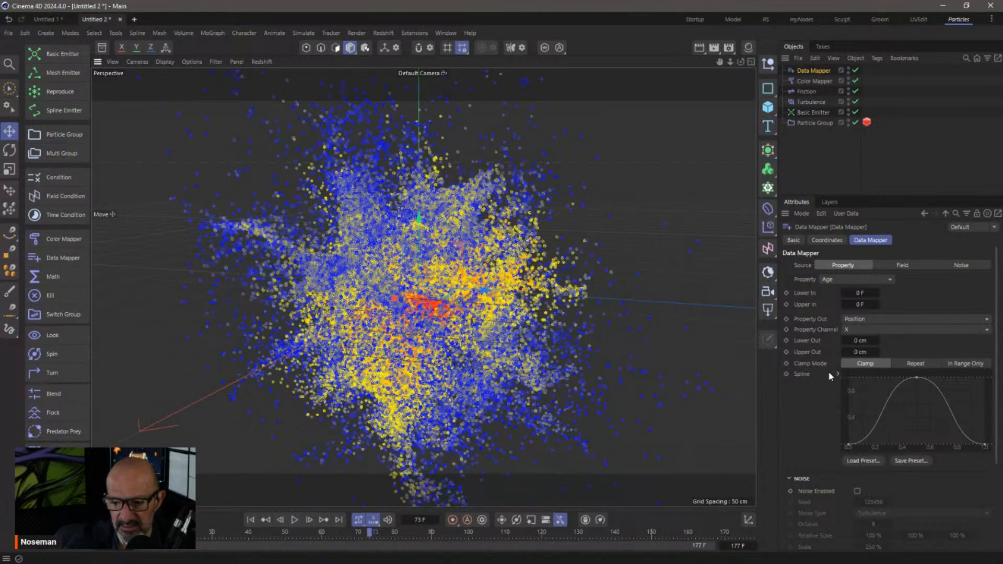
click(855, 280)
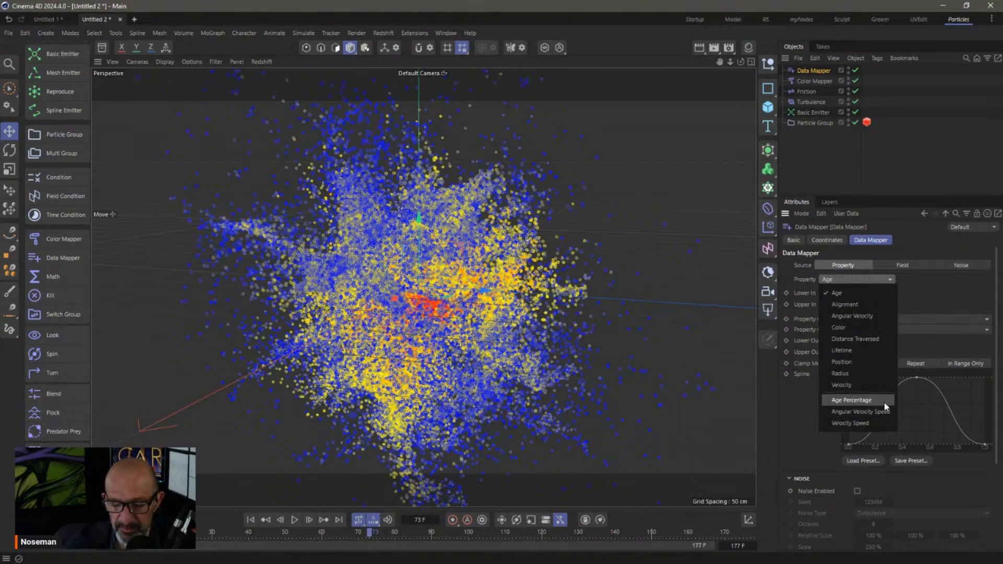
click(883, 401)
click(860, 305)
text(100)
key(Return)
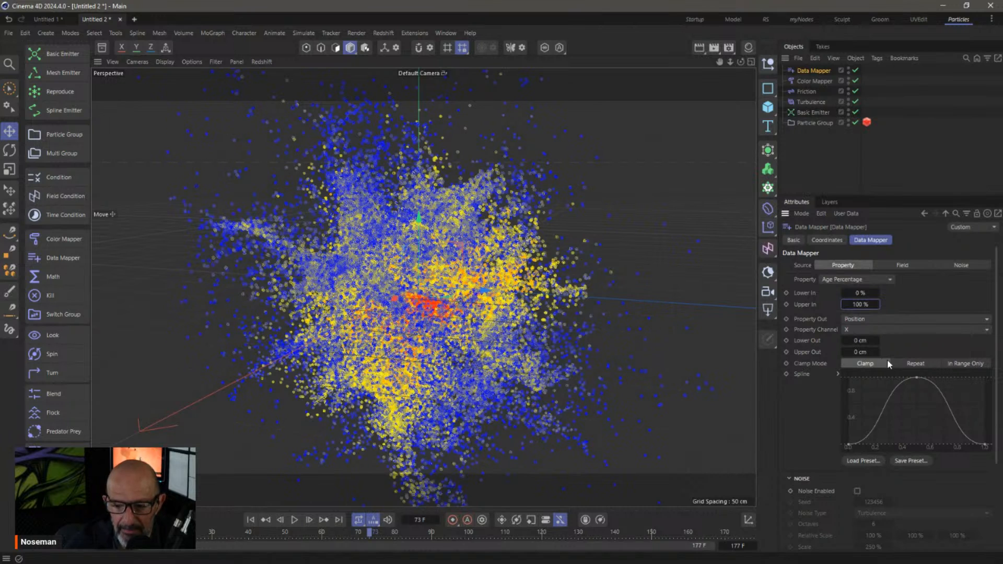
Set the Data Mapper's Property Out to Radius and check the emitter's radius settings
click(853, 320)
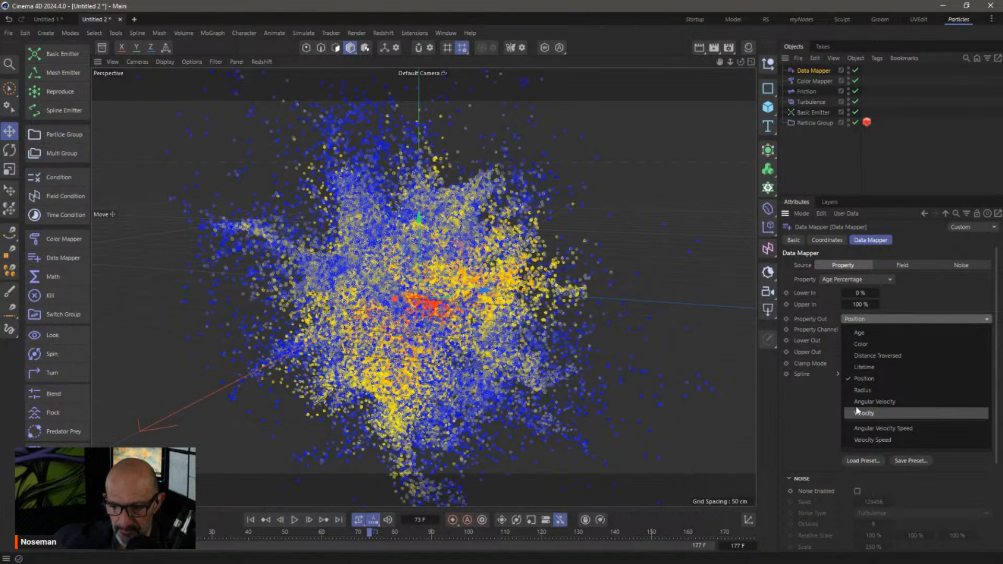
click(862, 389)
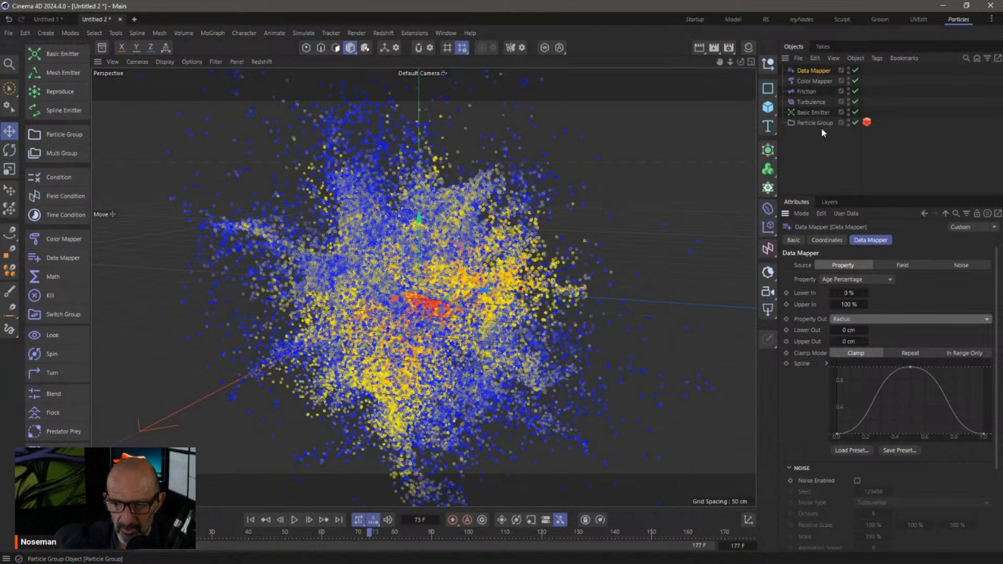
click(812, 112)
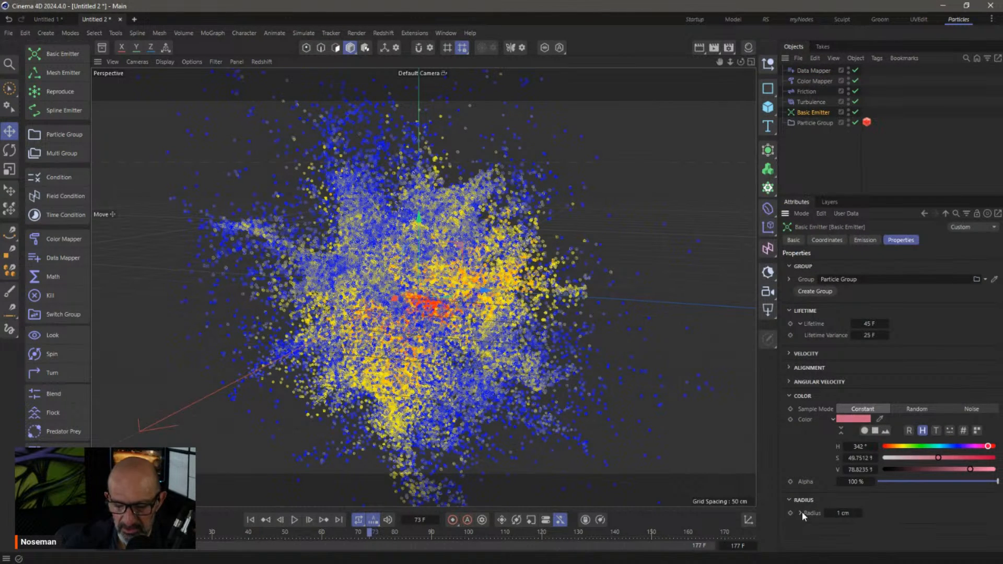
click(812, 72)
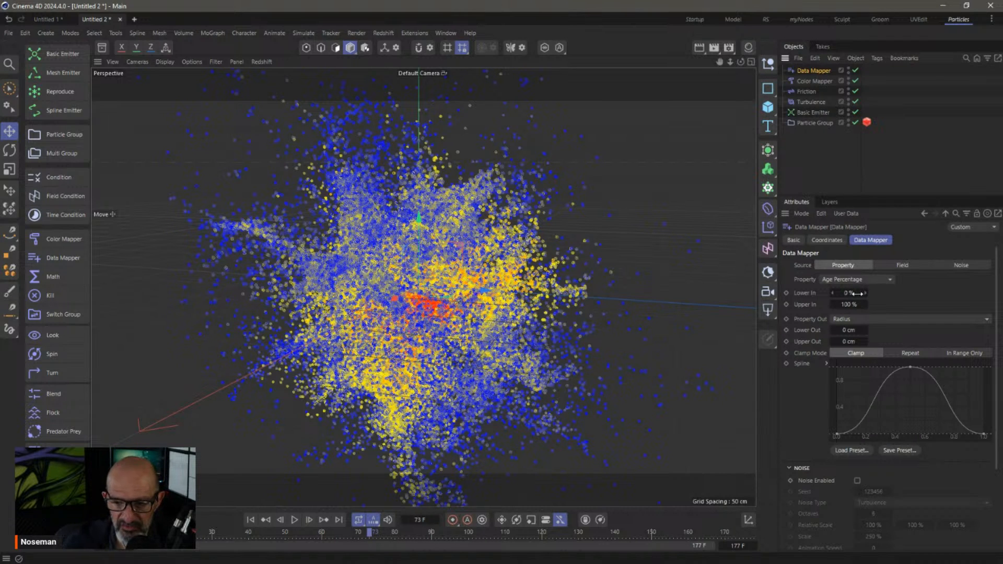
Set Lower Out 0.2 cm and Upper Out 5 cm, replacing a first entry of 5 and 1.2
click(849, 329)
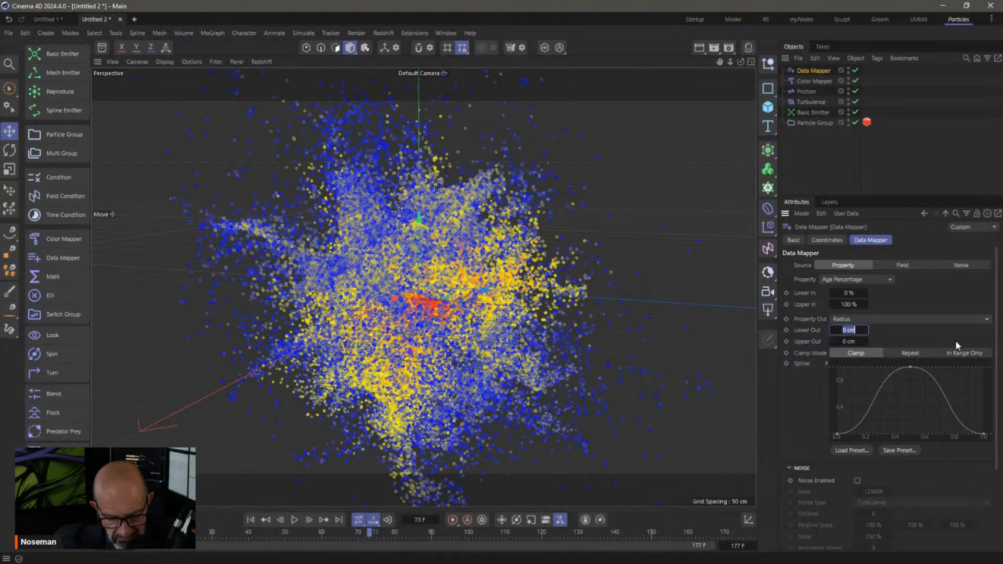
text(5)
key(Tab)
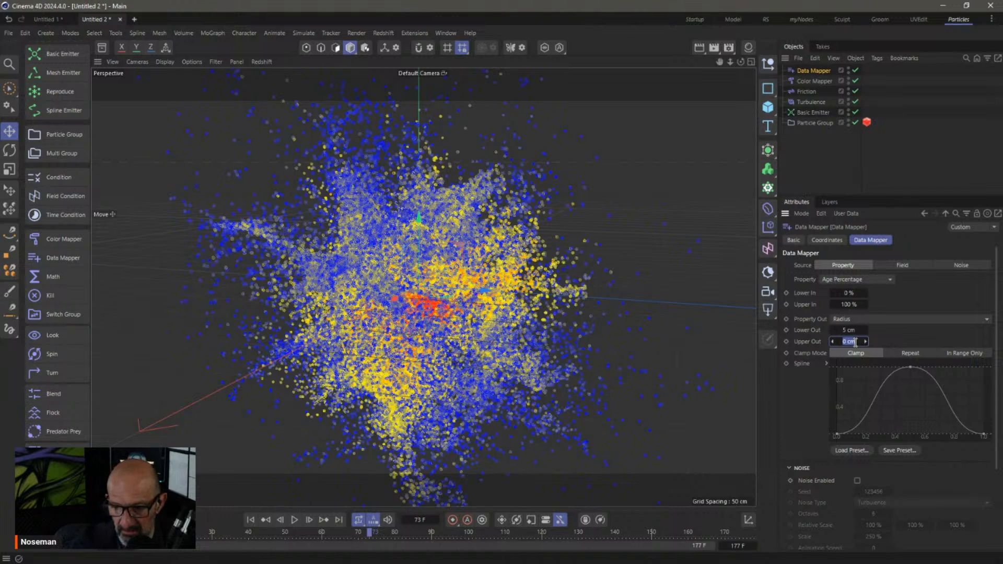
text(1.2)
key(Return)
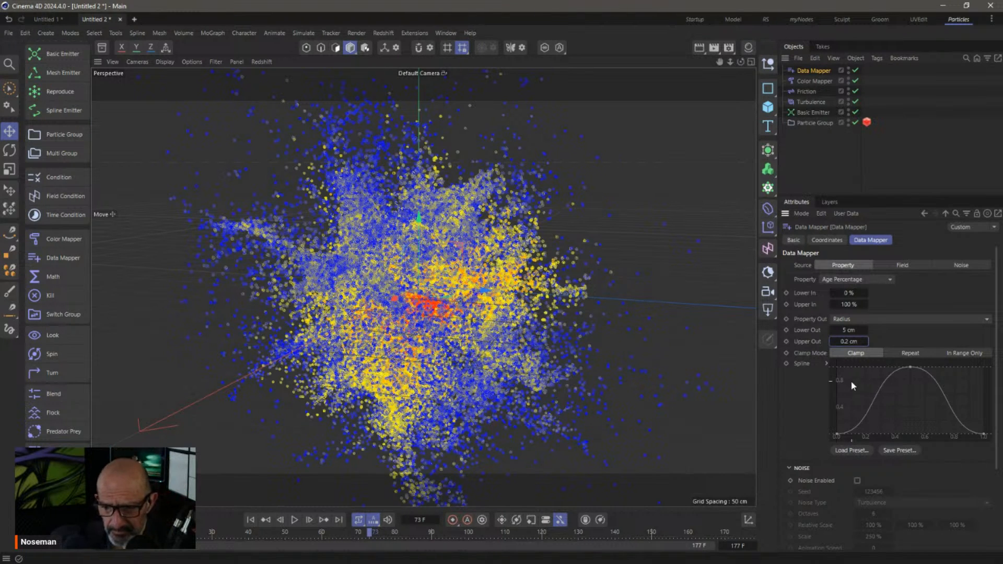
click(848, 330)
text(0.2)
key(Tab)
text(5)
key(Return)
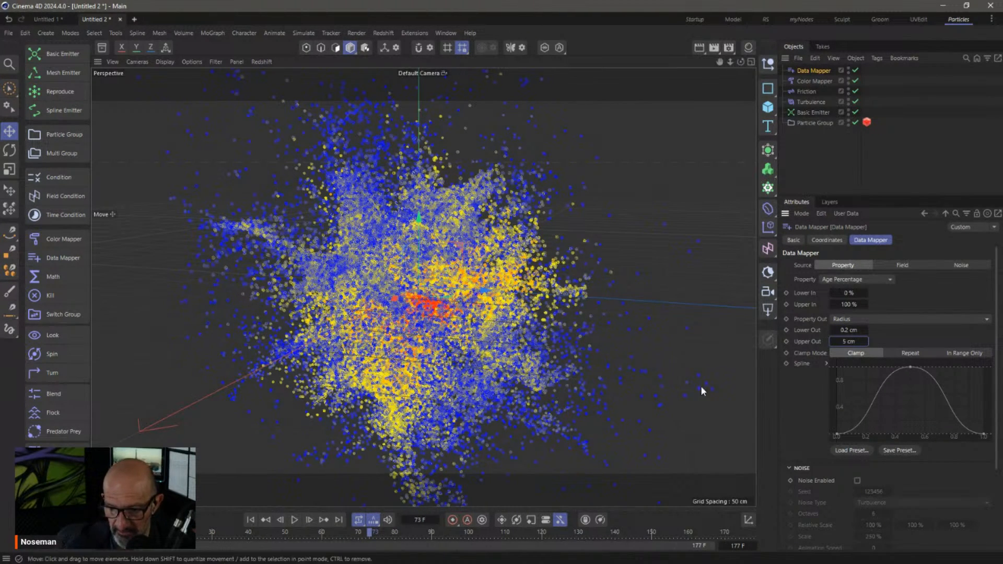
Replay the simulation, rewind, then step forward frame by frame to frame 13
click(250, 520)
click(294, 520)
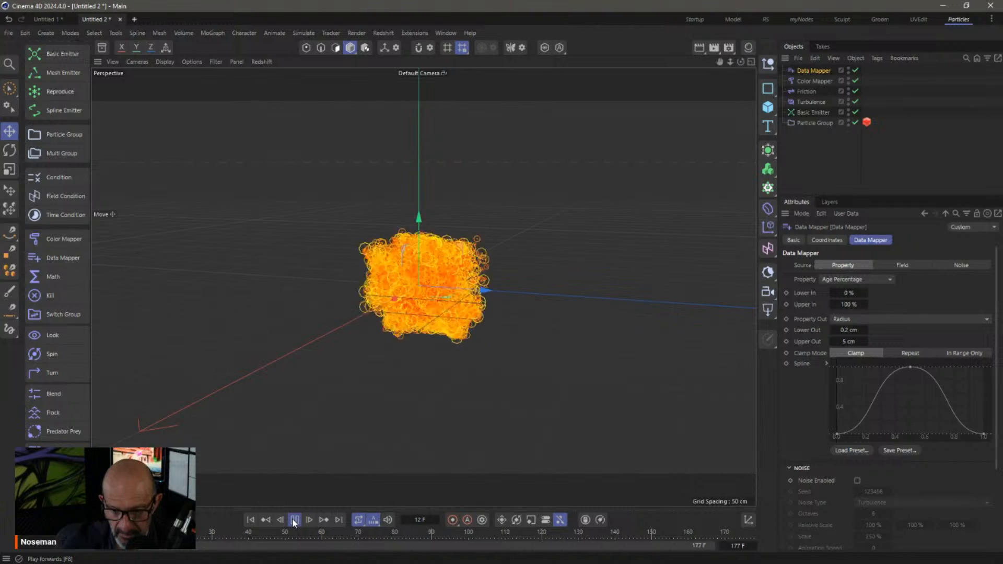
click(294, 520)
click(251, 520)
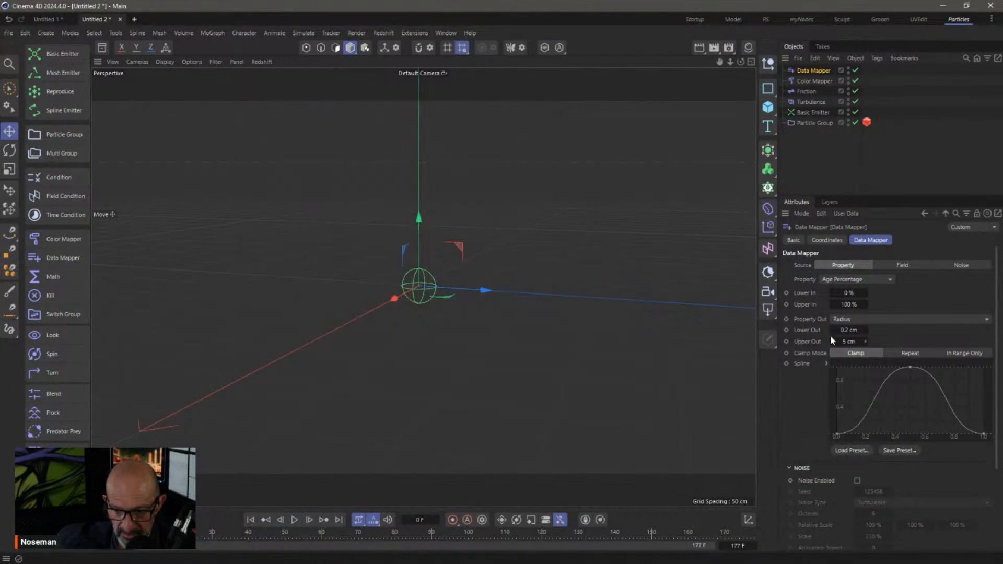
click(309, 520)
click(309, 520)
click(309, 519)
click(309, 520)
click(309, 519)
click(310, 519)
click(309, 520)
click(309, 519)
click(309, 519)
click(309, 519)
click(309, 519)
click(310, 519)
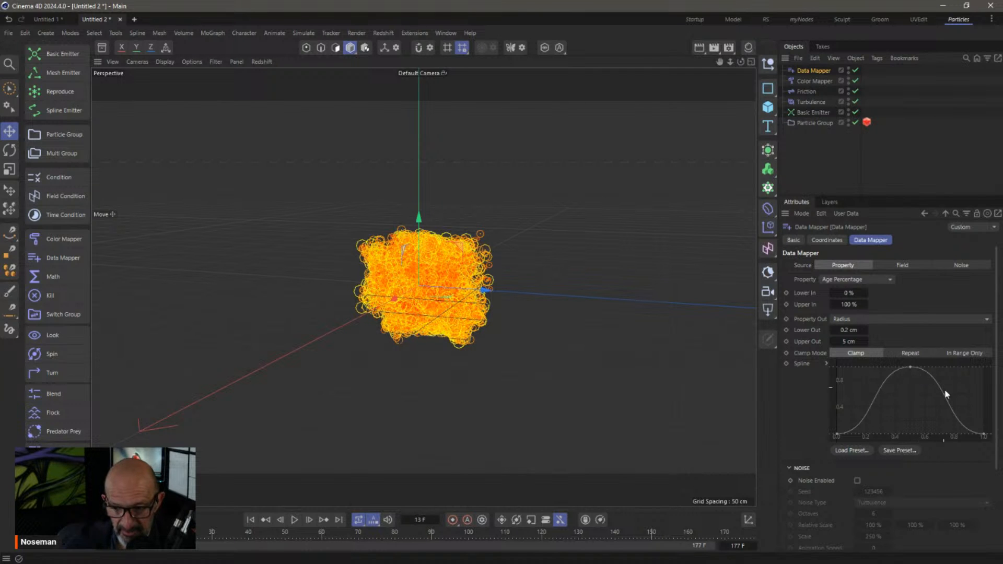
Reset the radius spline to a straight line and play the simulation to frame 44
right_click(905, 404)
click(931, 429)
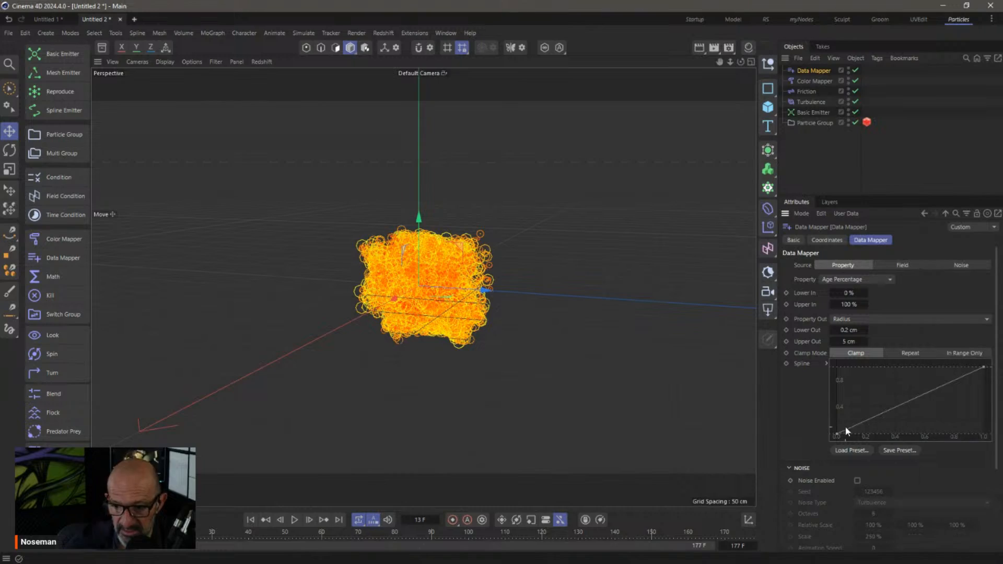
click(294, 519)
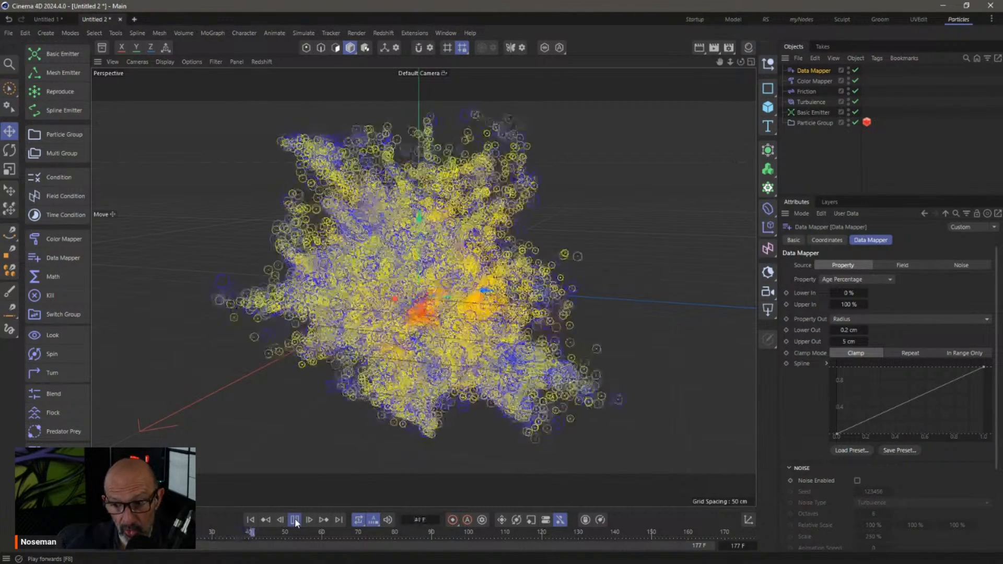
click(296, 522)
Set Lower Out to 5 cm and Upper Out to 0.2 cm, then rewind to the start
click(848, 331)
text(5)
key(Tab)
text(0.2)
key(Return)
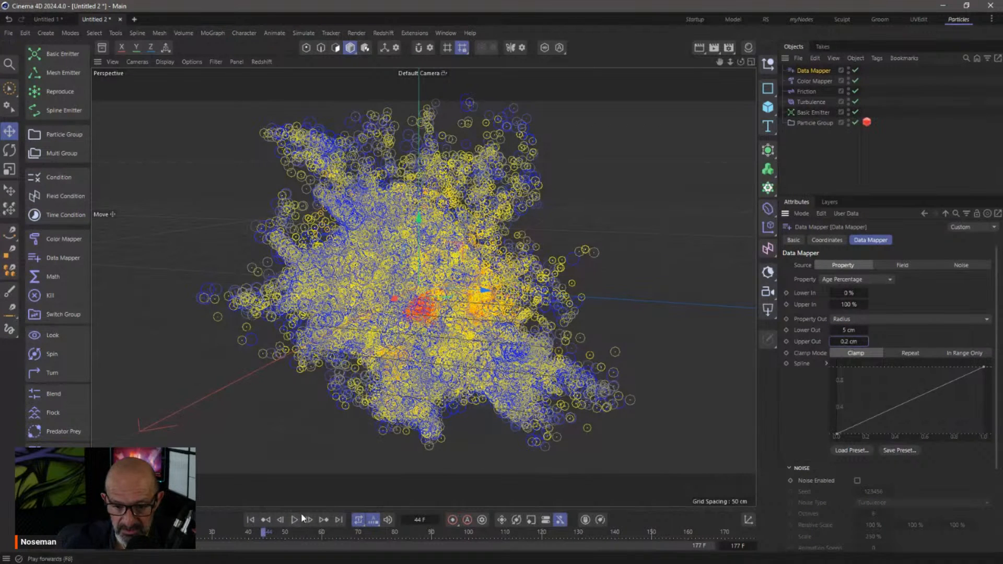
click(250, 520)
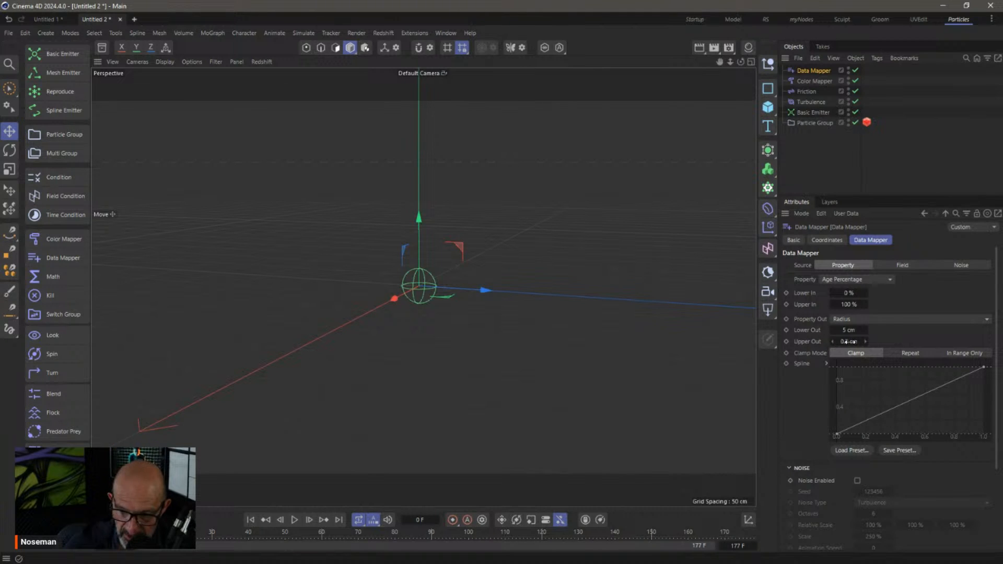
Play the simulation, rewind to the first frame, and step forward a few frames
click(295, 520)
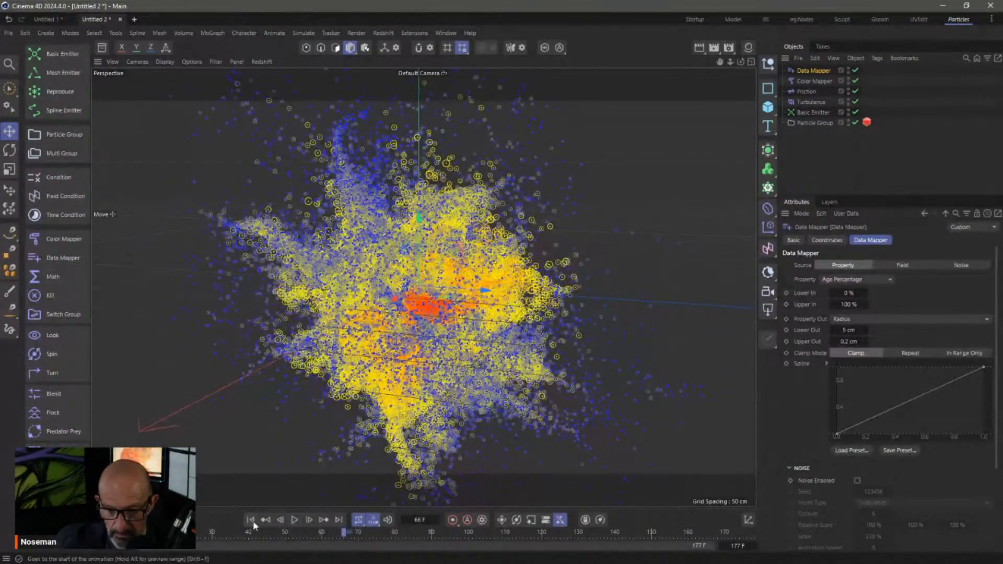
click(294, 519)
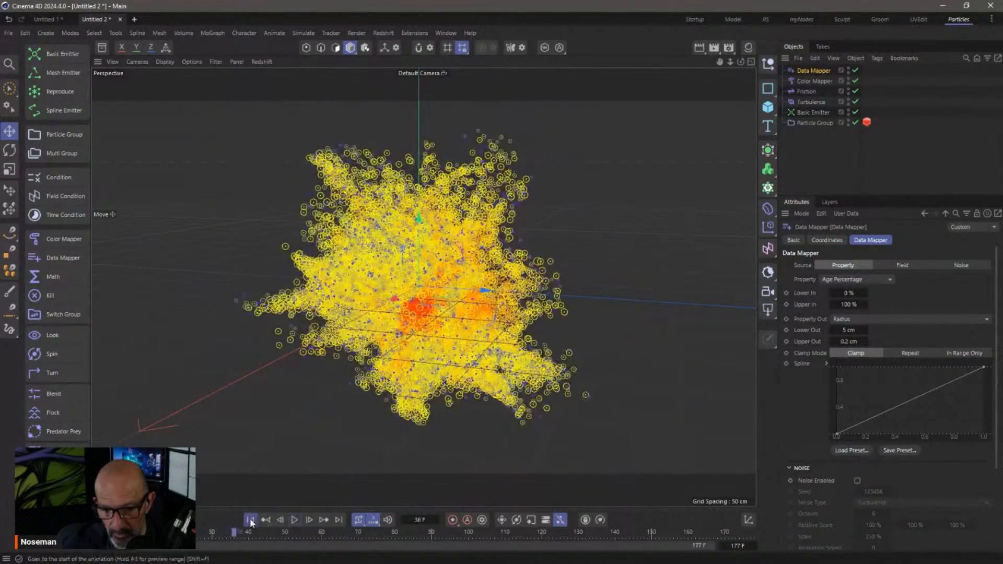
key(shift+f)
double_click(309, 520)
click(309, 520)
click(310, 520)
click(309, 519)
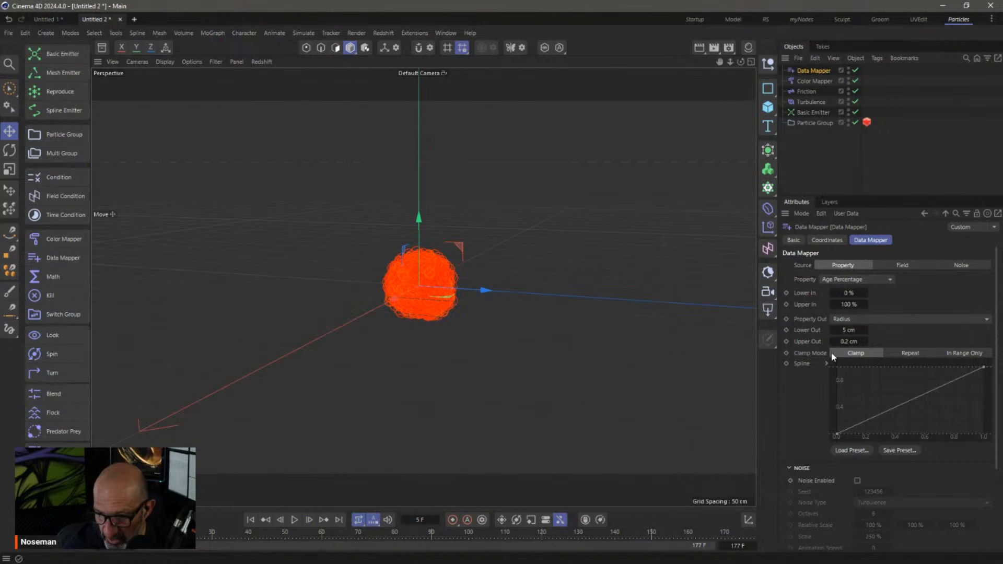
Raise Lower Out to 10 cm, step through the first frames, and return to frame 0
click(861, 333)
text(10)
click(257, 519)
click(310, 520)
click(310, 518)
click(310, 518)
click(310, 518)
click(310, 518)
click(310, 518)
click(251, 520)
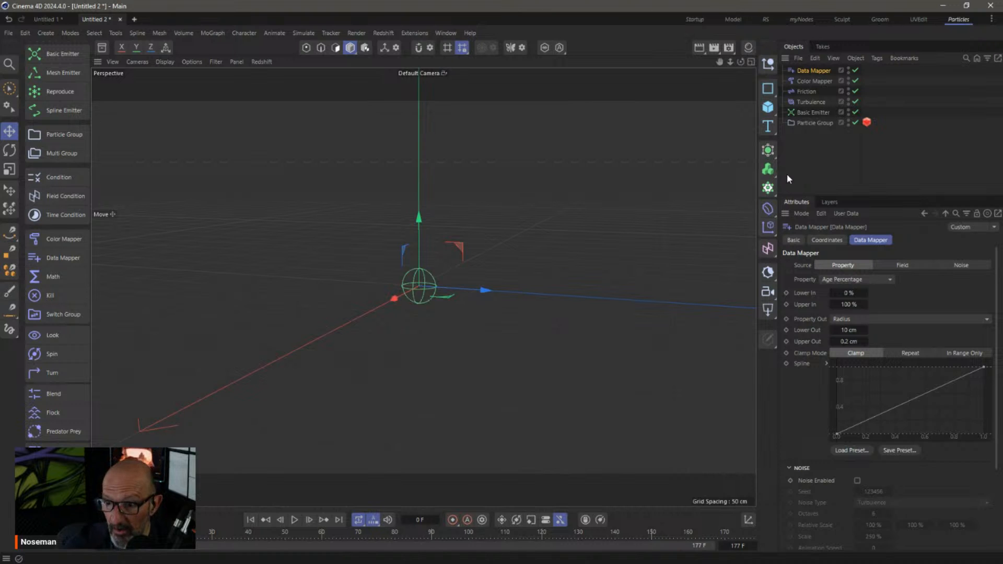
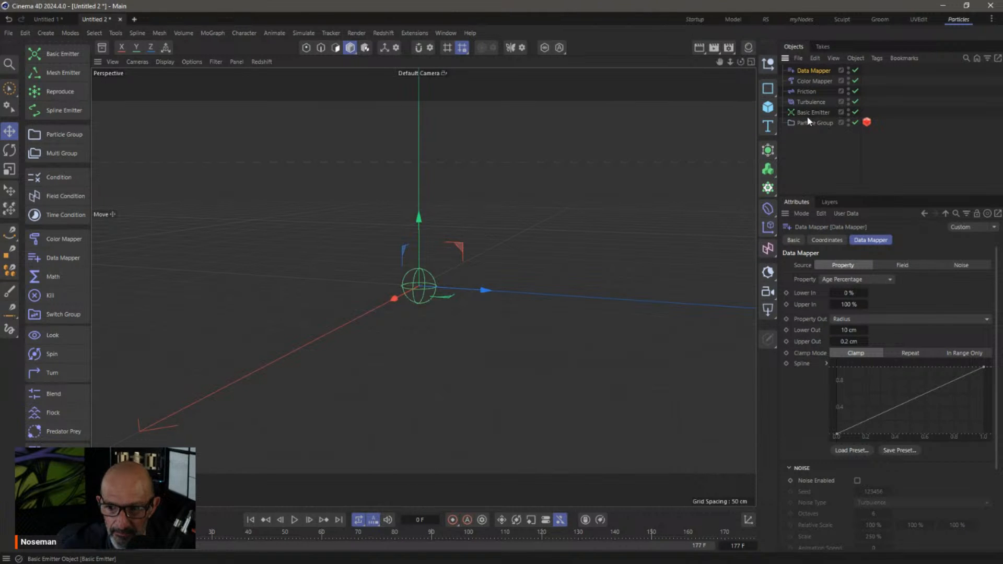
Review the Color Mapper, Friction, Turbulence and Basic Emitter settings, stepping one frame
click(818, 84)
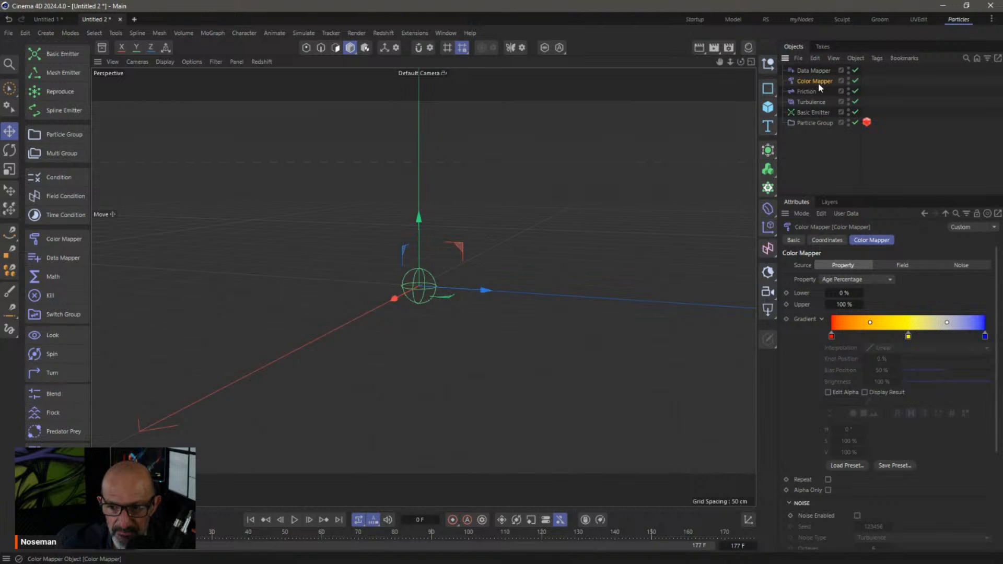
click(810, 94)
click(812, 104)
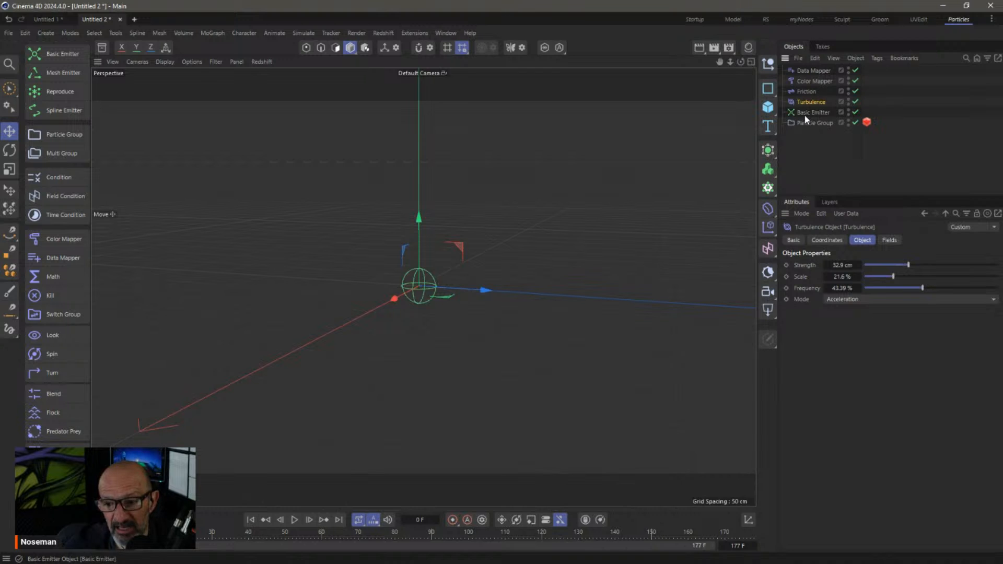
click(805, 116)
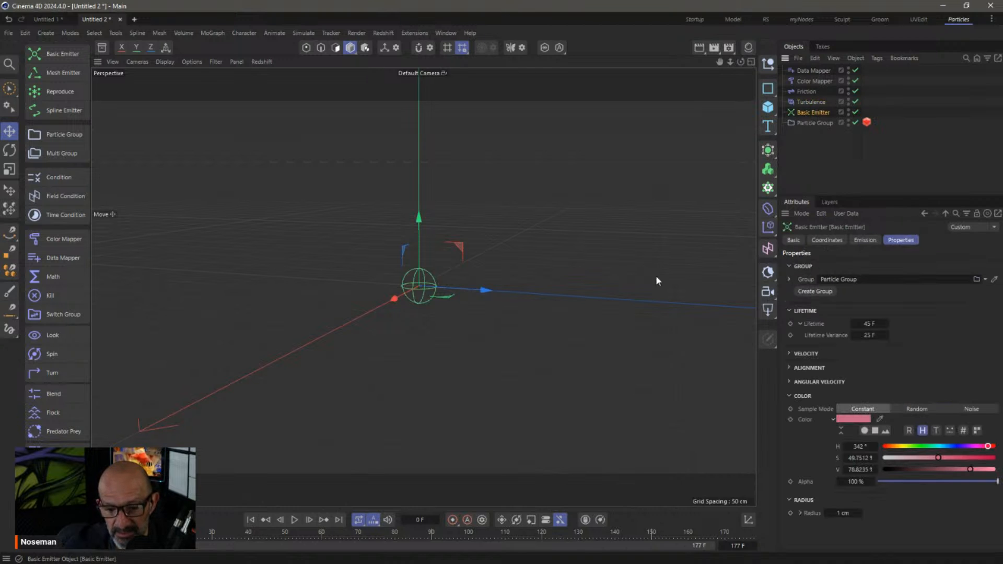
click(312, 519)
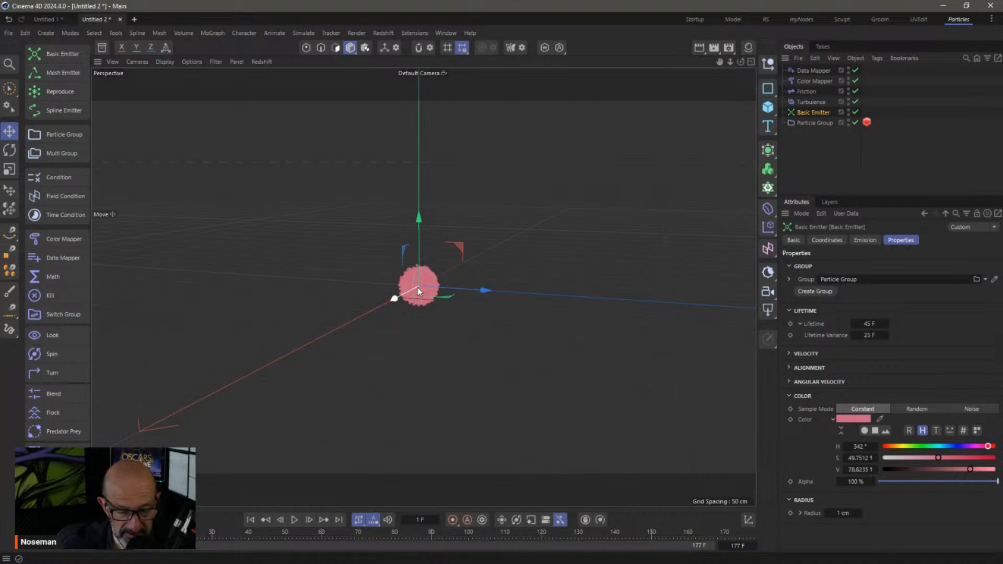
alt+right_drag(435, 283, 525, 274)
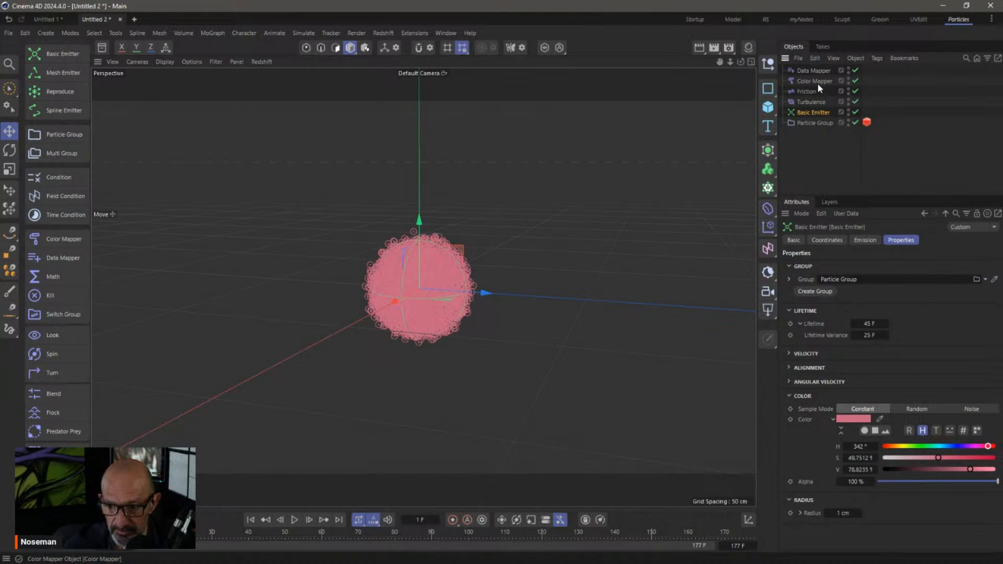
Move Data Mapper through Turbulence below the Particle Group
click(806, 71)
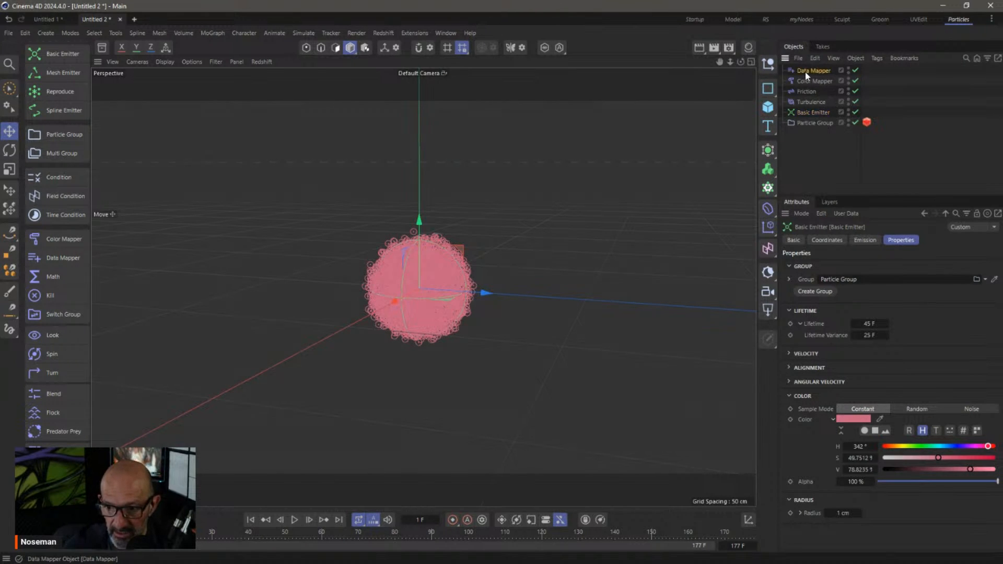
shift+click(808, 102)
drag(809, 102, 816, 158)
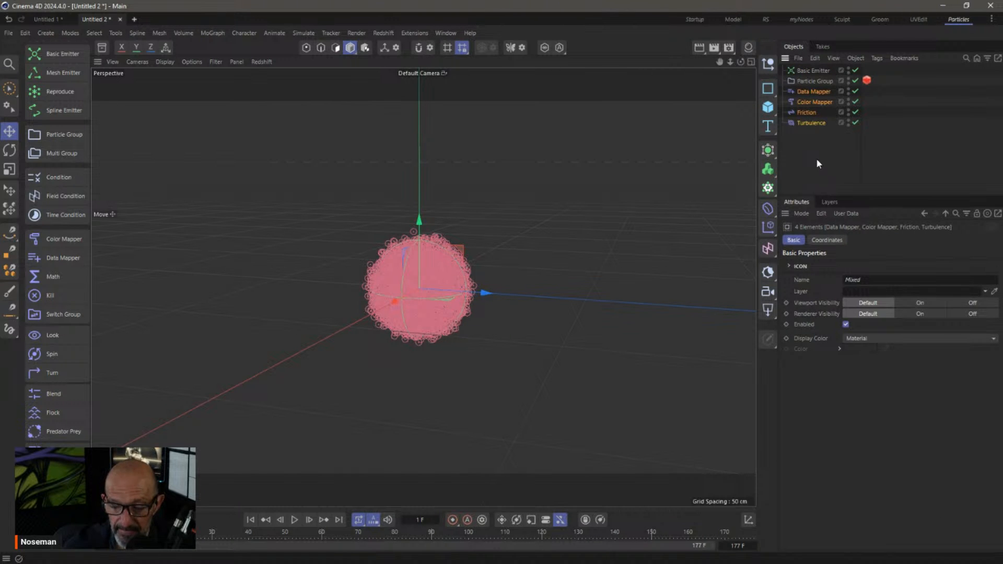
Rewind to frame 0, check each modifier's settings, and step to frame 1 to see red particles
click(817, 159)
click(250, 521)
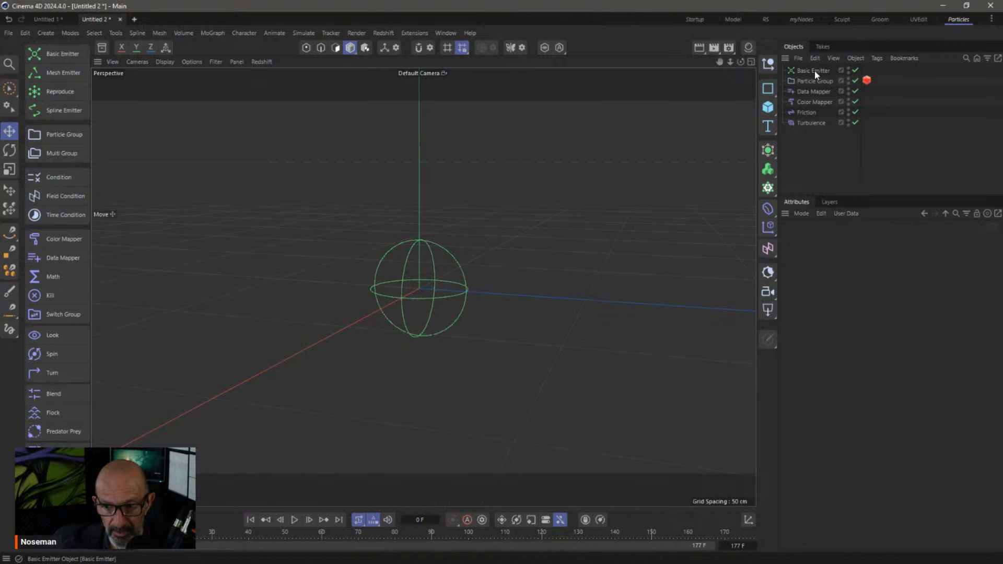
click(814, 92)
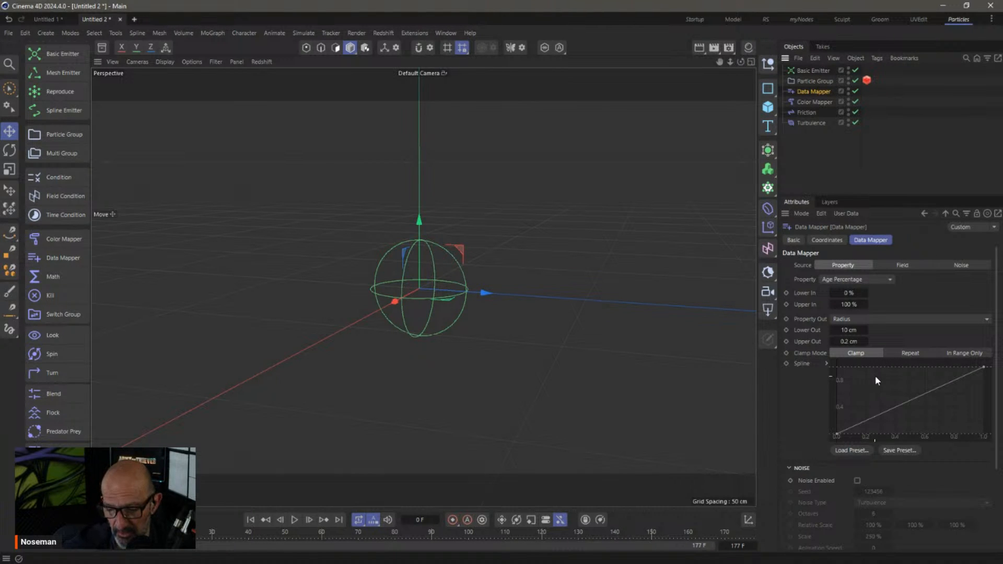
click(813, 102)
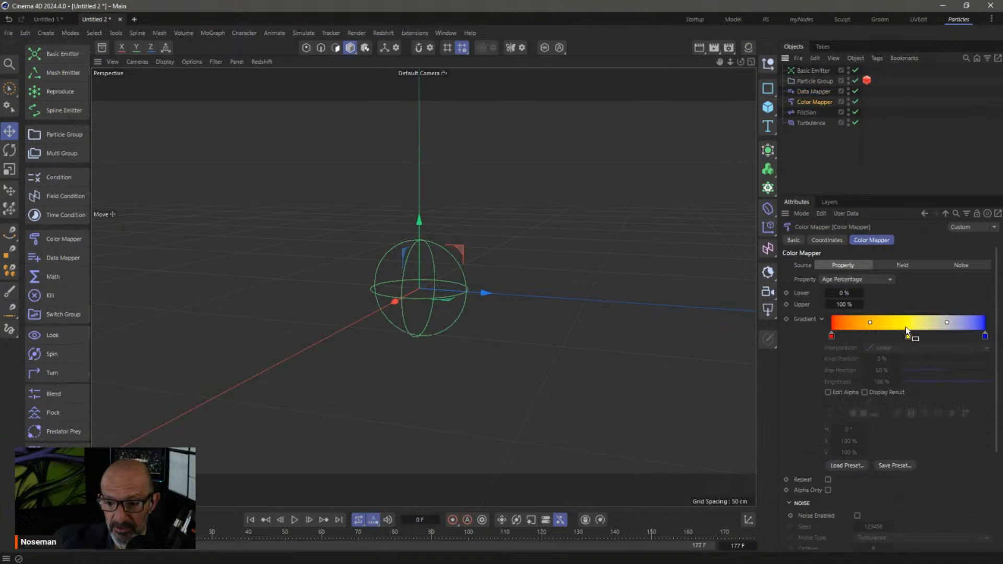
click(804, 113)
click(812, 123)
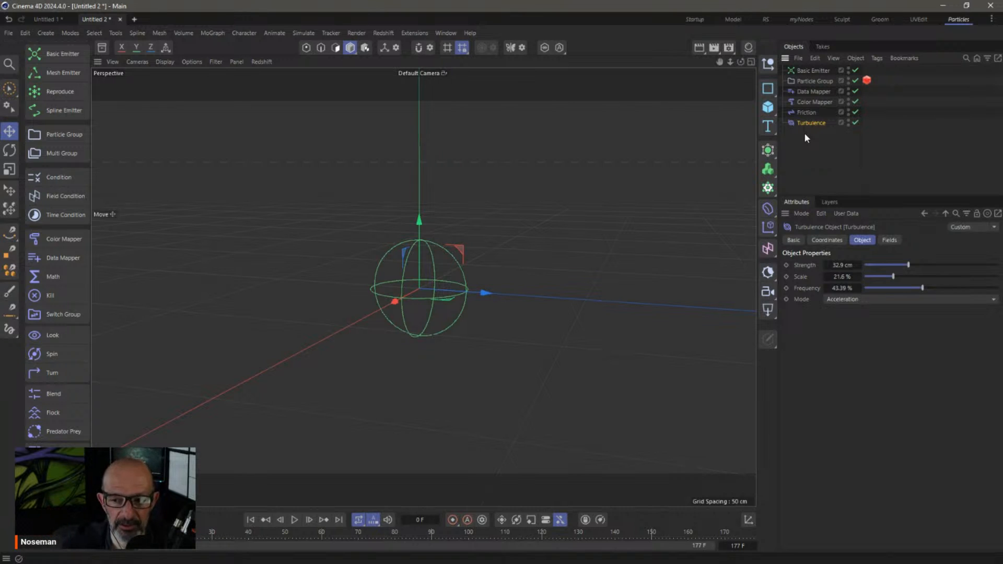
click(310, 519)
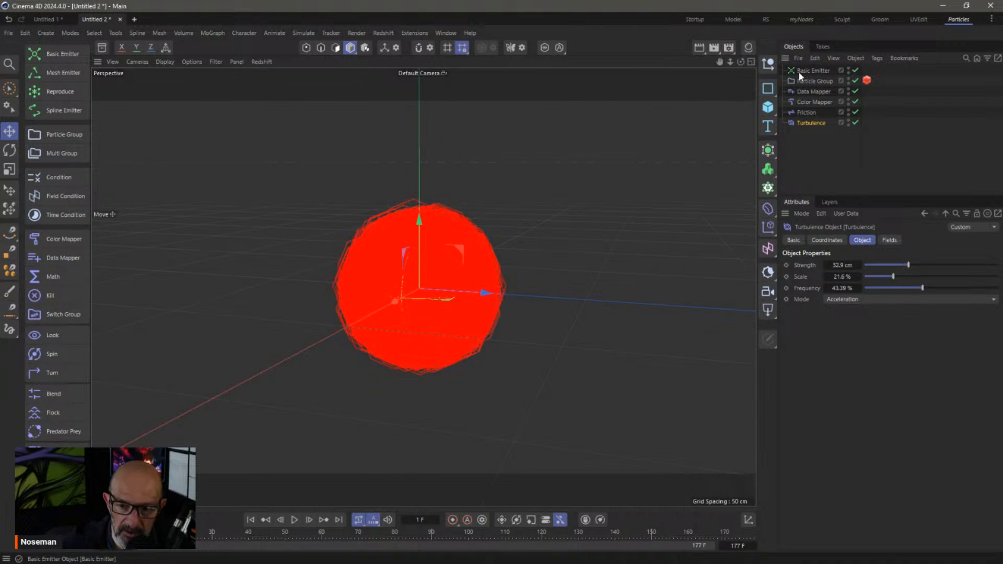
Set the Data Mapper's Lower Out to 5 cm and replay the simulation
click(294, 520)
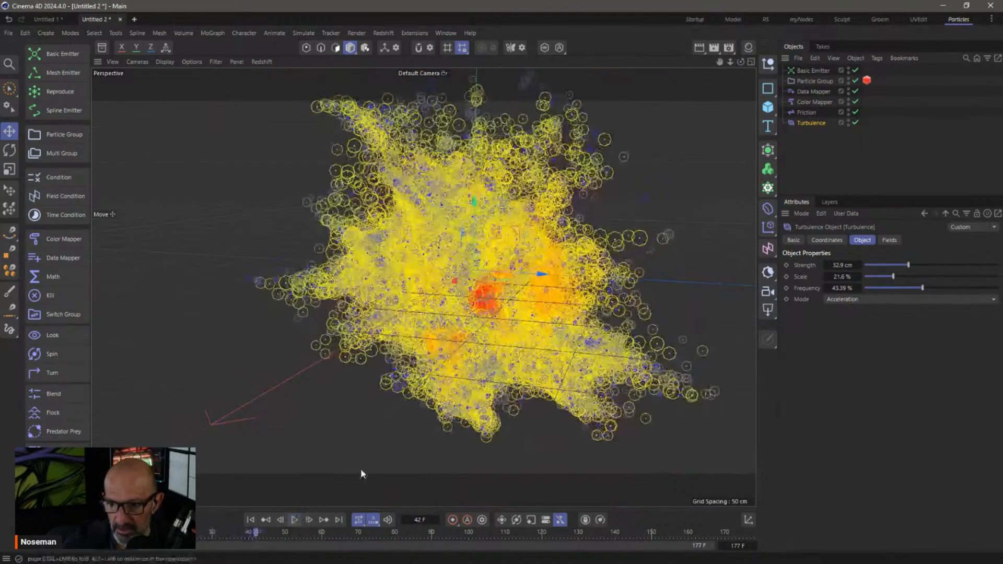
click(814, 102)
click(813, 92)
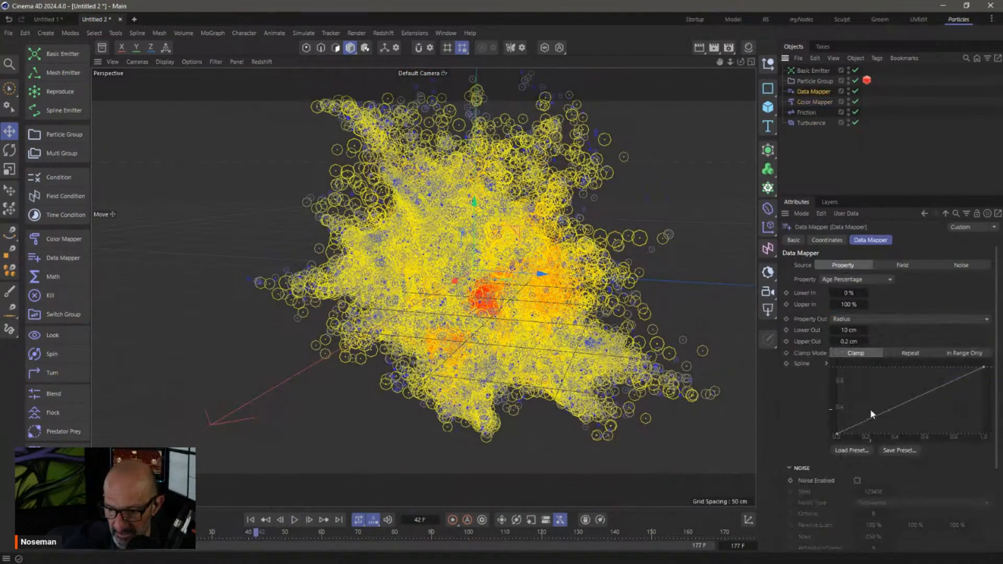
double_click(851, 331)
text(5)
key(Return)
click(251, 519)
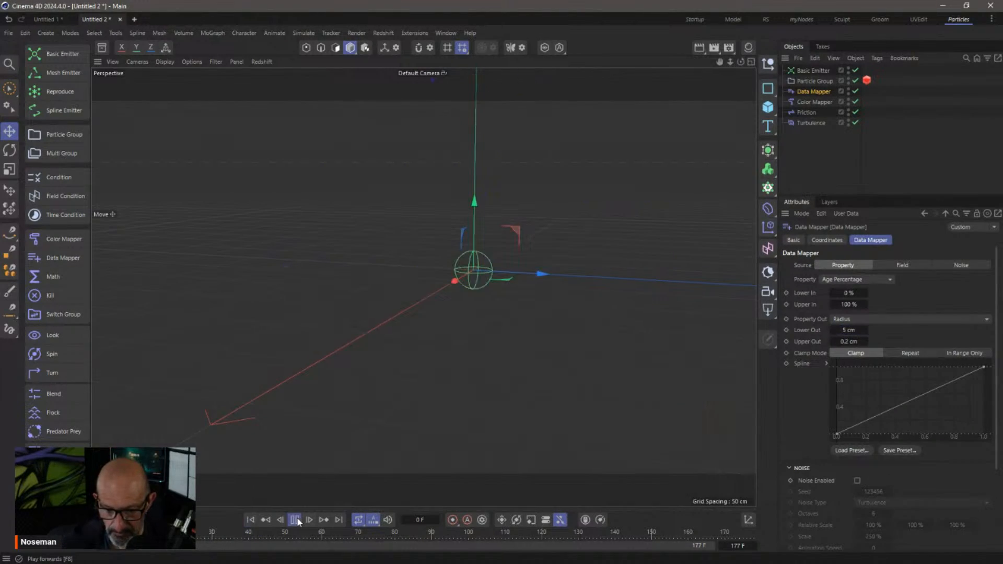
click(295, 520)
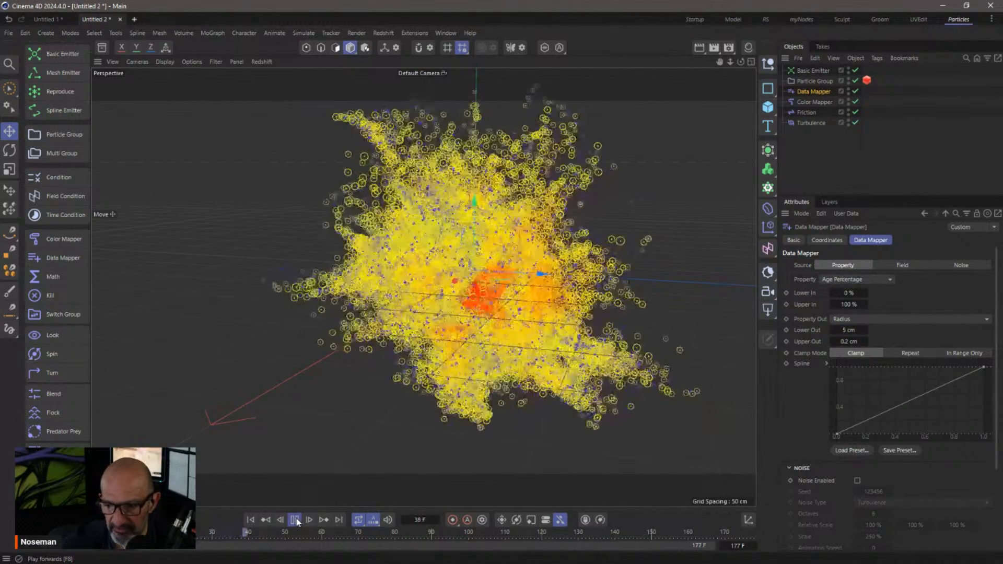
click(295, 520)
Reshape the Data Mapper radius curve into a V dip, replay to frame 87, and switch to the RS layout
ctrl+click(905, 401)
ctrl+click(925, 394)
drag(924, 393, 921, 367)
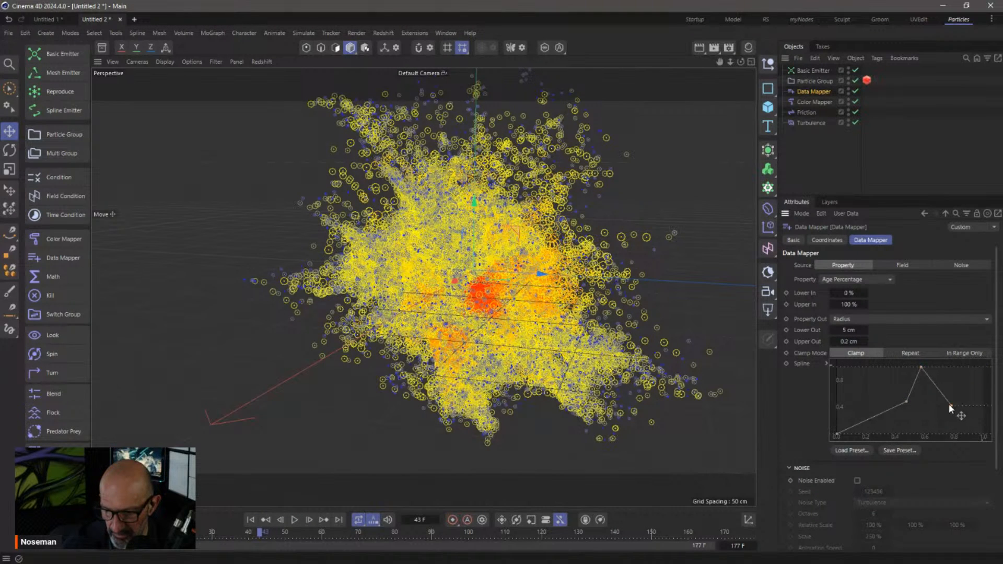
drag(920, 369, 921, 443)
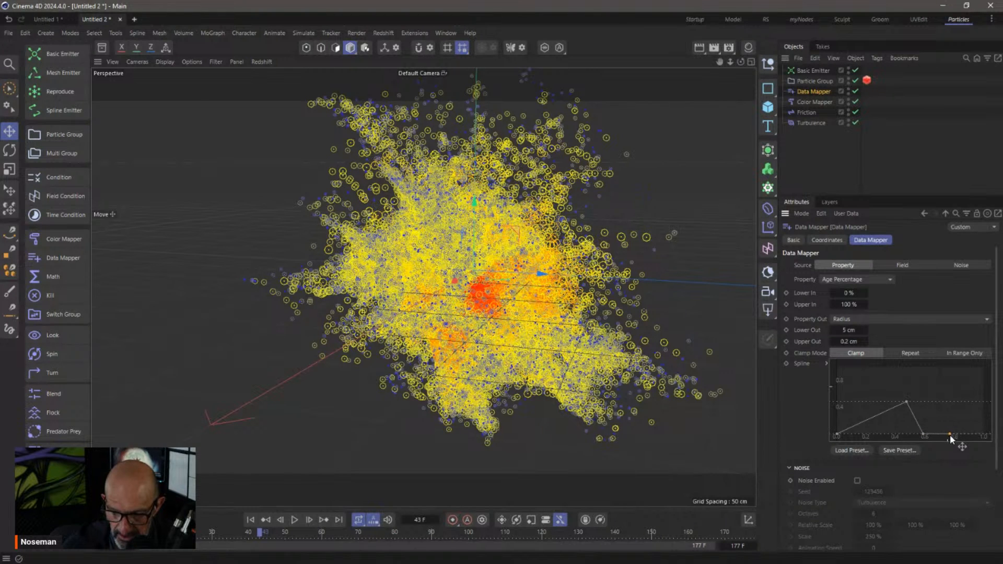
drag(980, 380, 988, 363)
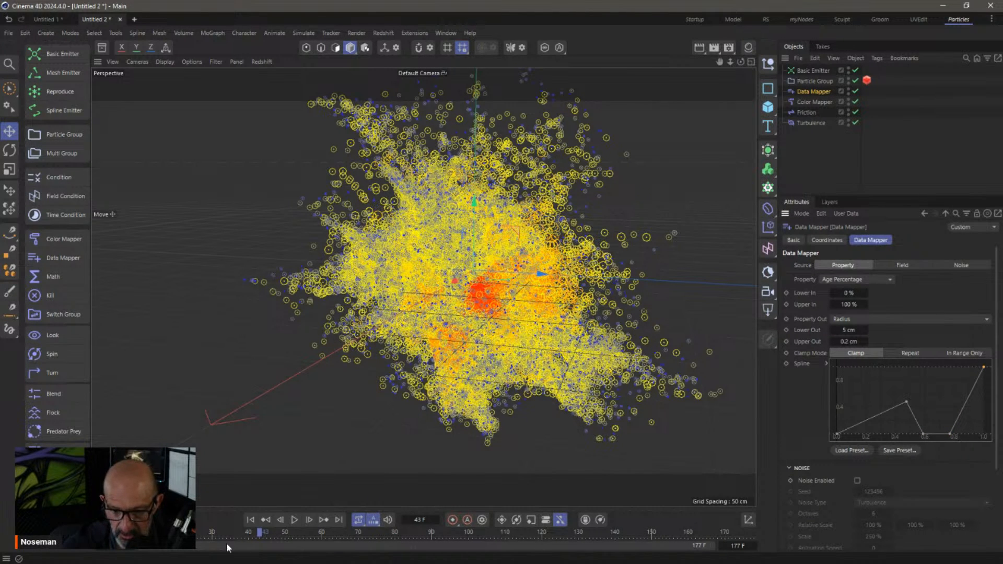
click(250, 520)
click(294, 520)
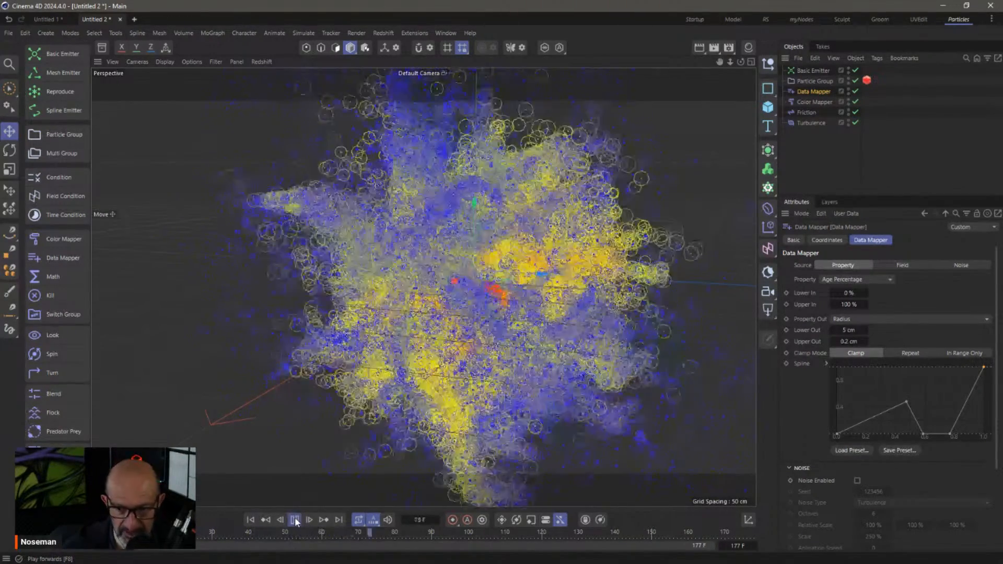
click(295, 520)
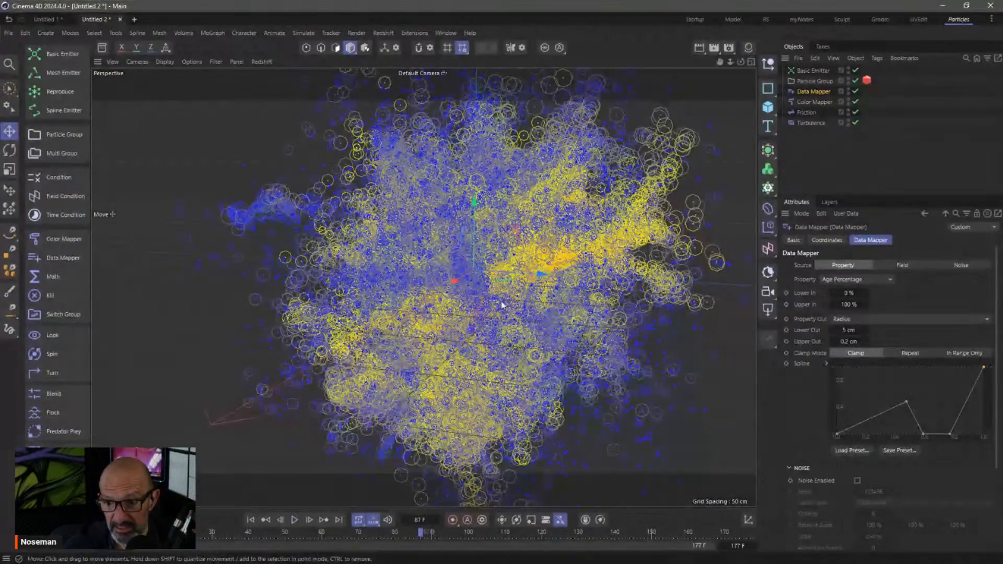
click(765, 19)
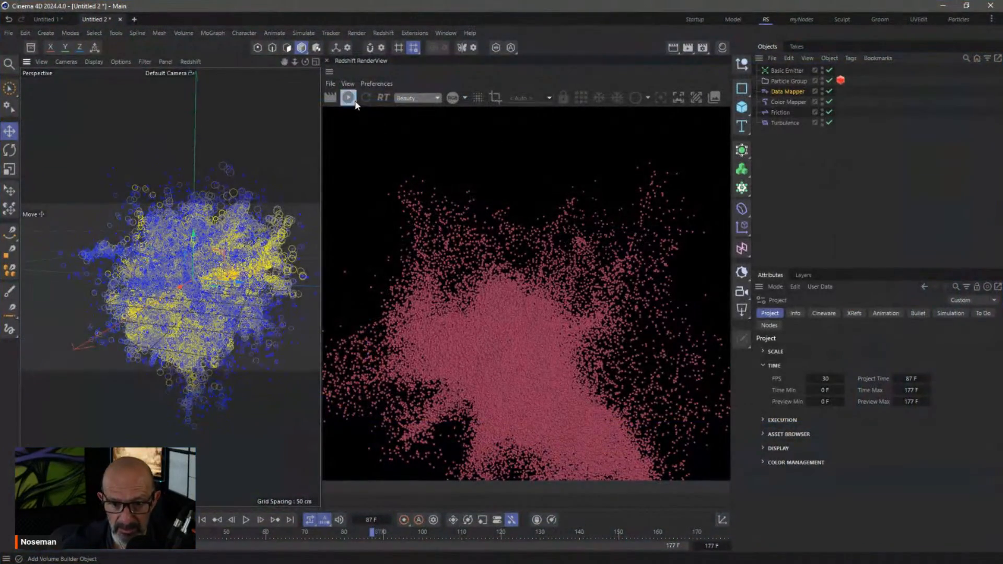
Start the Redshift IPR, orbit the view, replay to frame 46, and select the Color Mapper
click(349, 98)
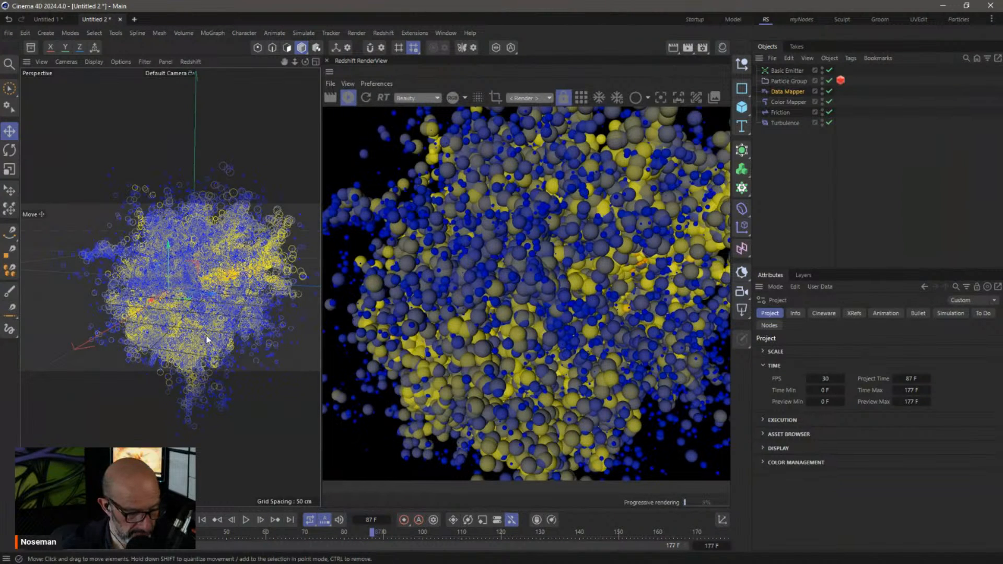
scroll(204, 339, down, 5)
mouse_move(201, 300)
alt+mouse_down()
mouse_move(289, 316)
mouse_move(202, 288)
mouse_move(168, 296)
mouse_move(191, 310)
alt+mouse_up()
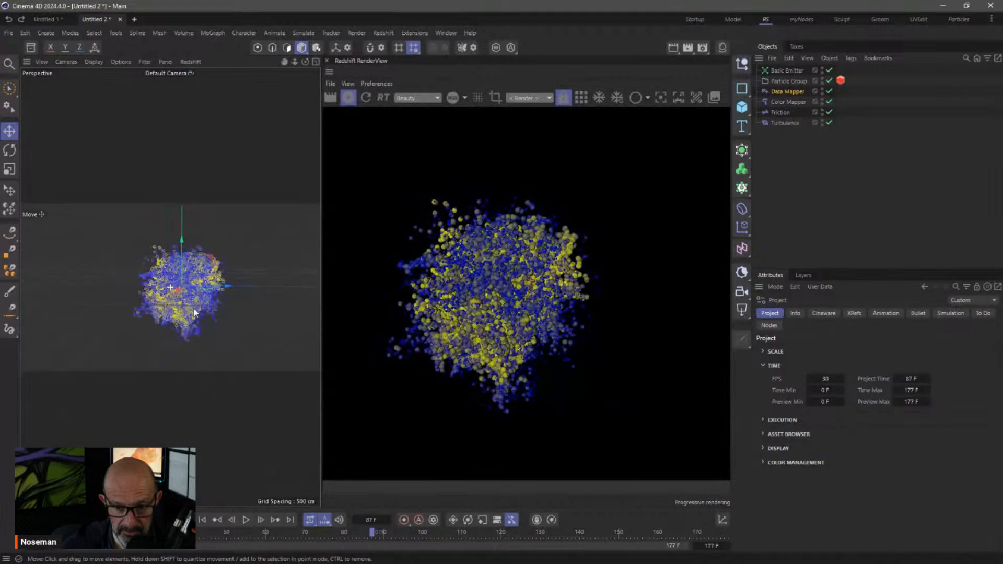
click(202, 519)
click(245, 519)
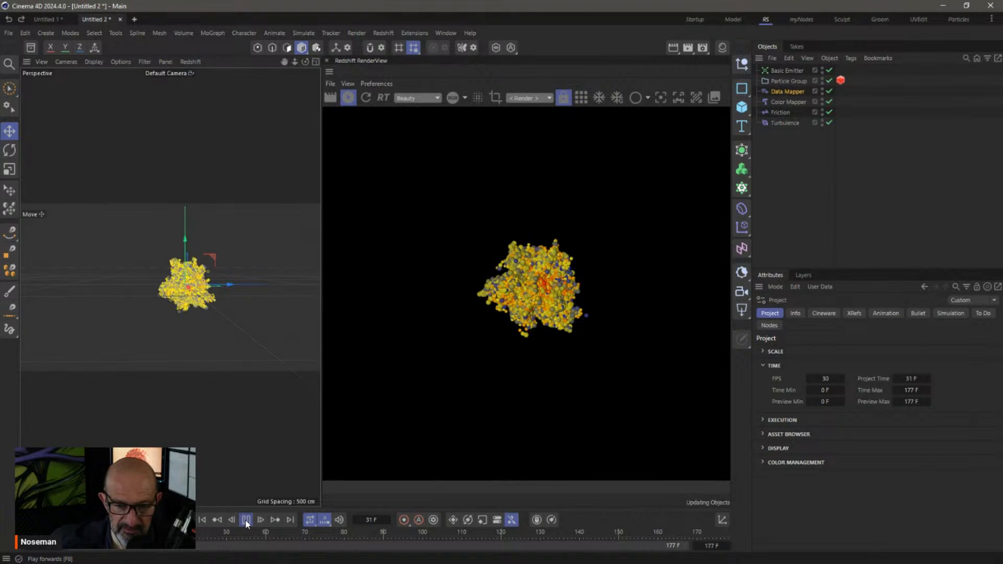
click(245, 519)
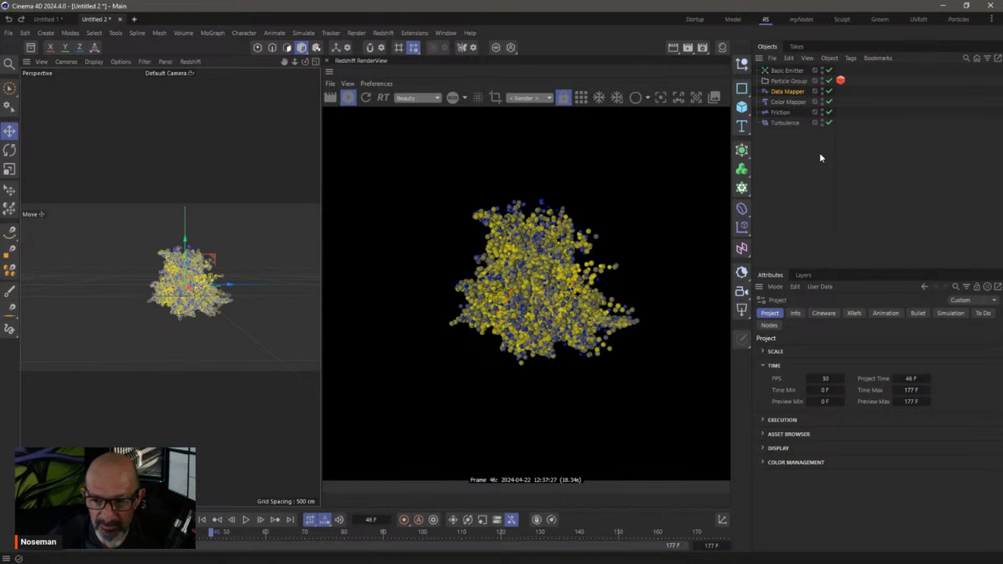
click(776, 102)
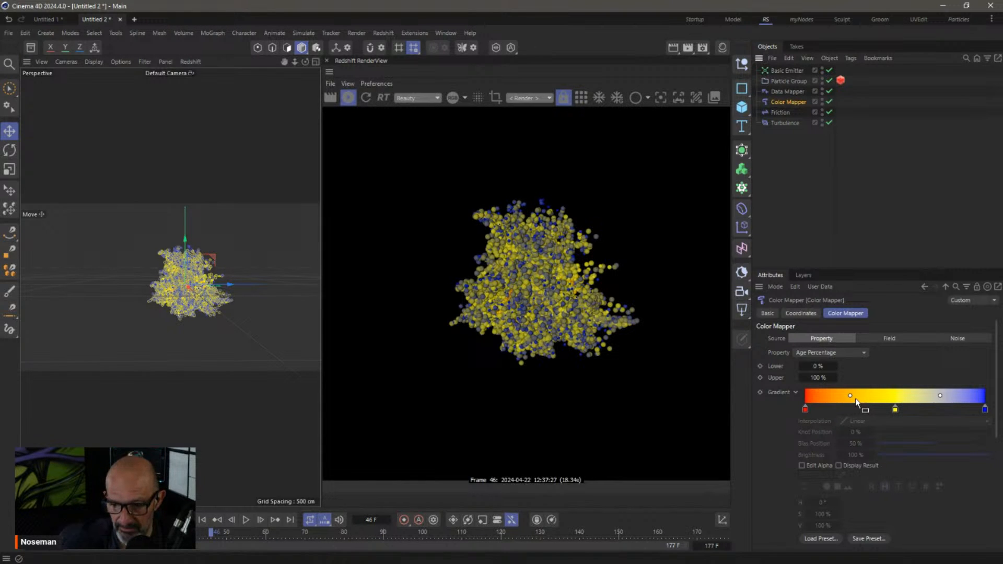
Remove the gradient's yellow middle, darken its start to black, and set all knots to Linear
right_click(777, 393)
click(811, 445)
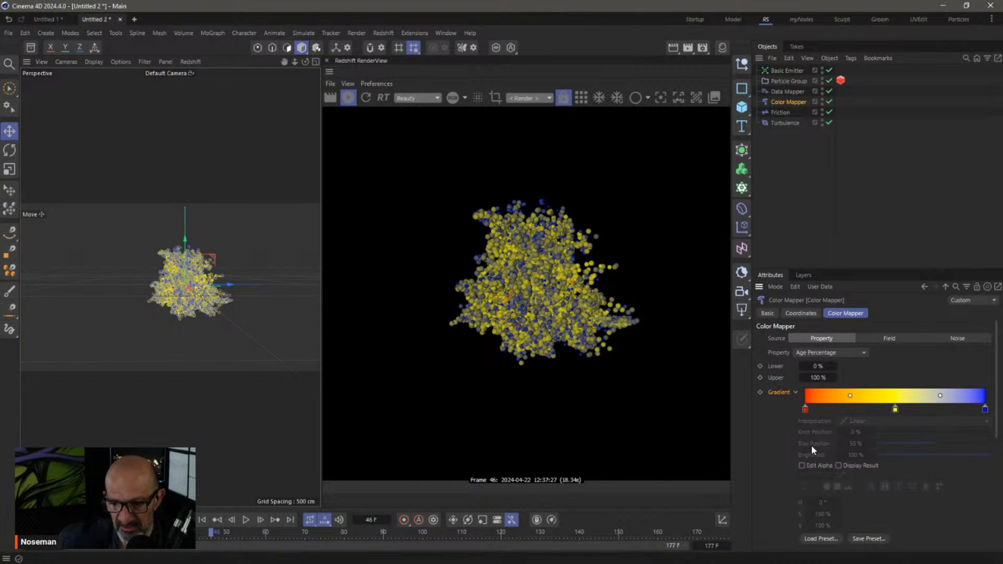
drag(895, 409, 900, 497)
click(805, 409)
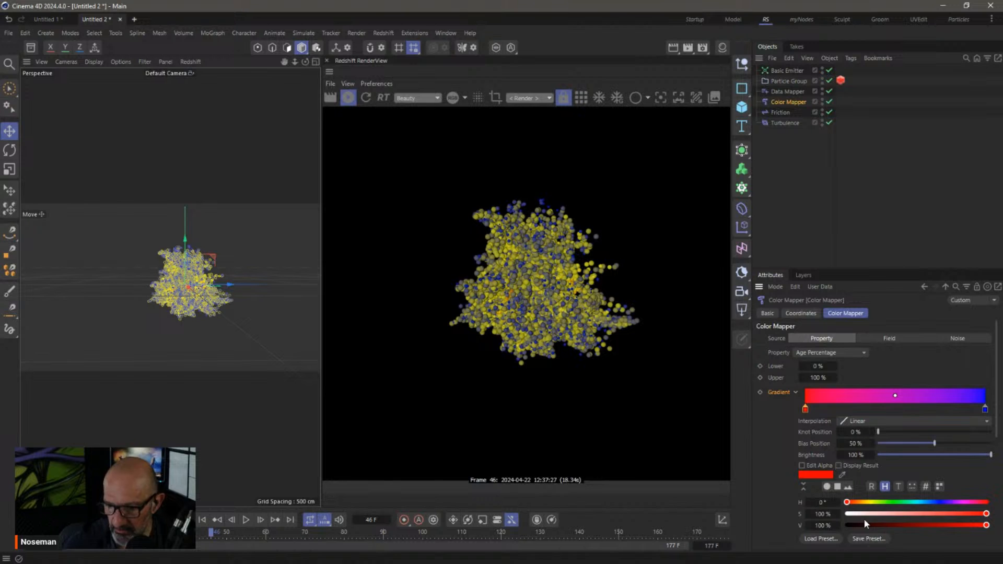
drag(876, 524, 836, 519)
click(985, 409)
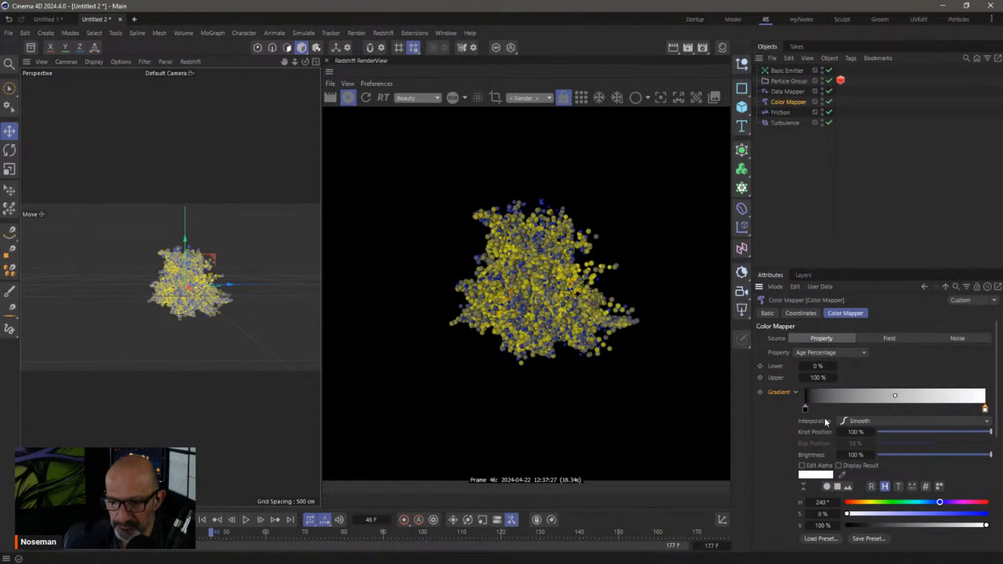
right_click(848, 393)
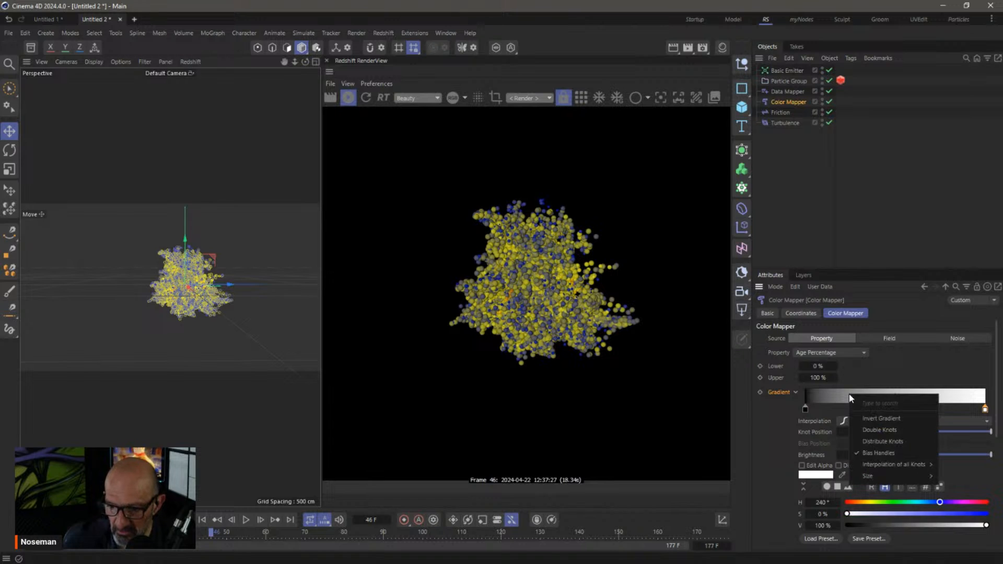
mouse_move(927, 465)
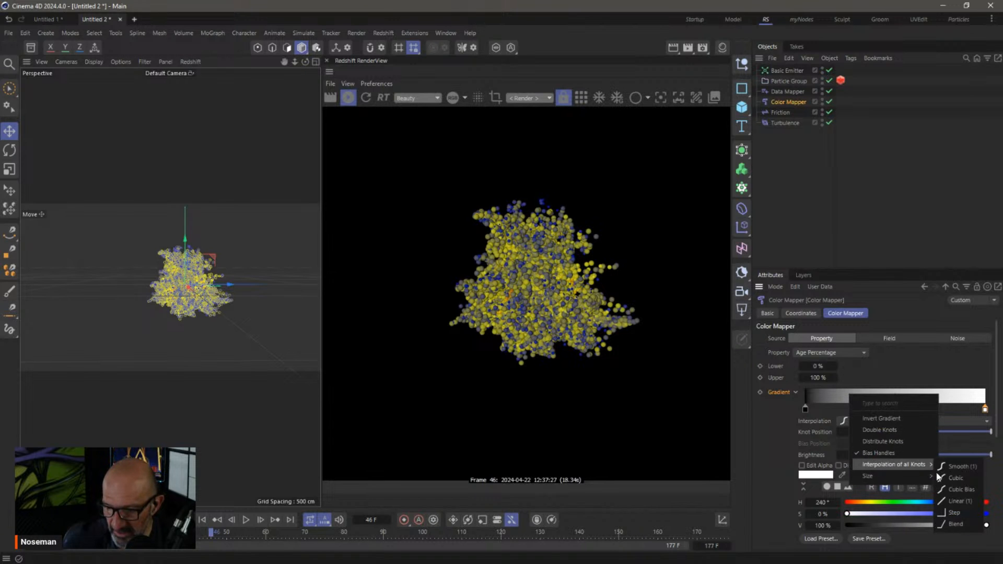
click(958, 501)
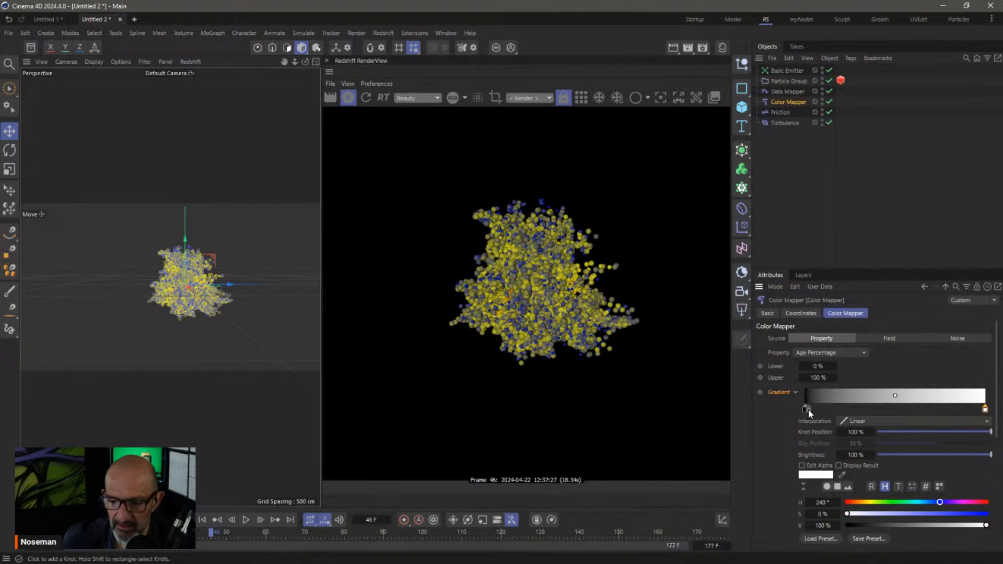
Replay the simulation to frame 49 and open the Material Manager
click(202, 520)
click(246, 520)
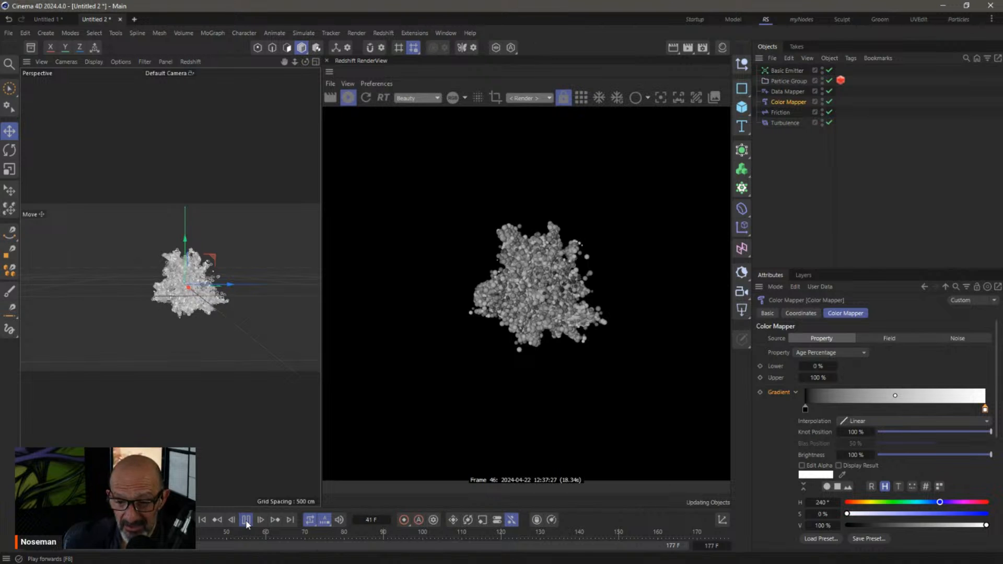
click(246, 519)
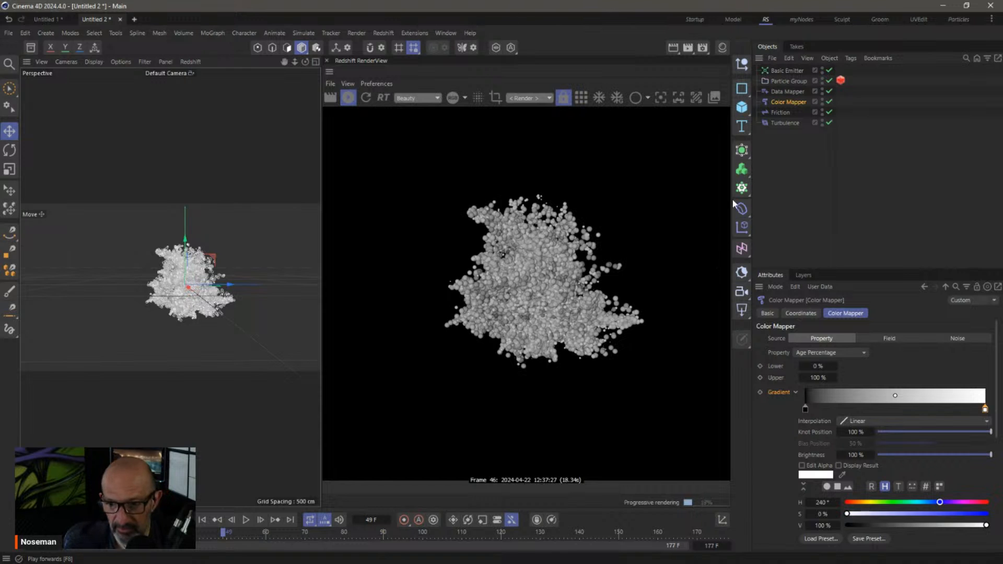
click(720, 49)
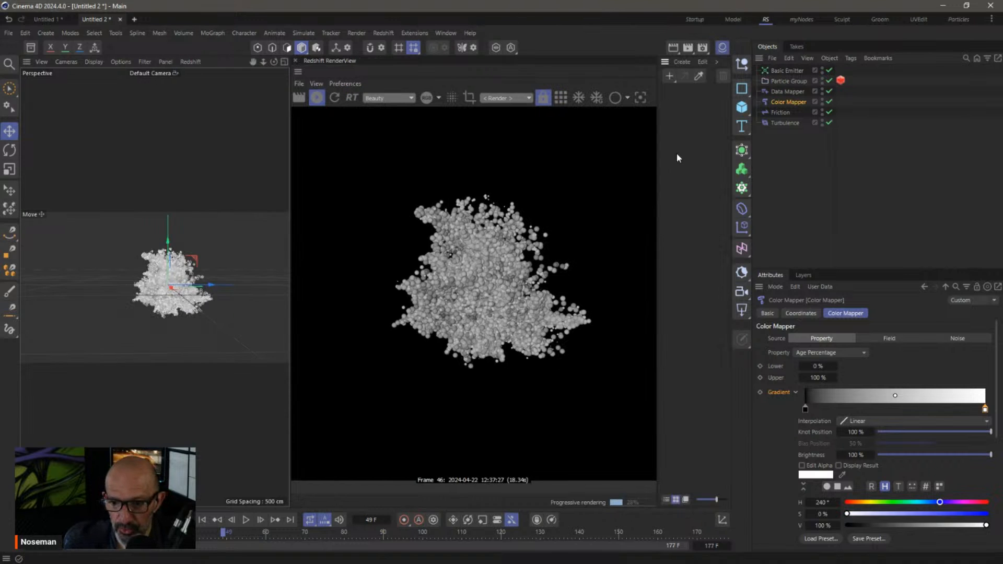
Create material Mat, apply it to the Particle Group, and open its node graph
double_click(676, 105)
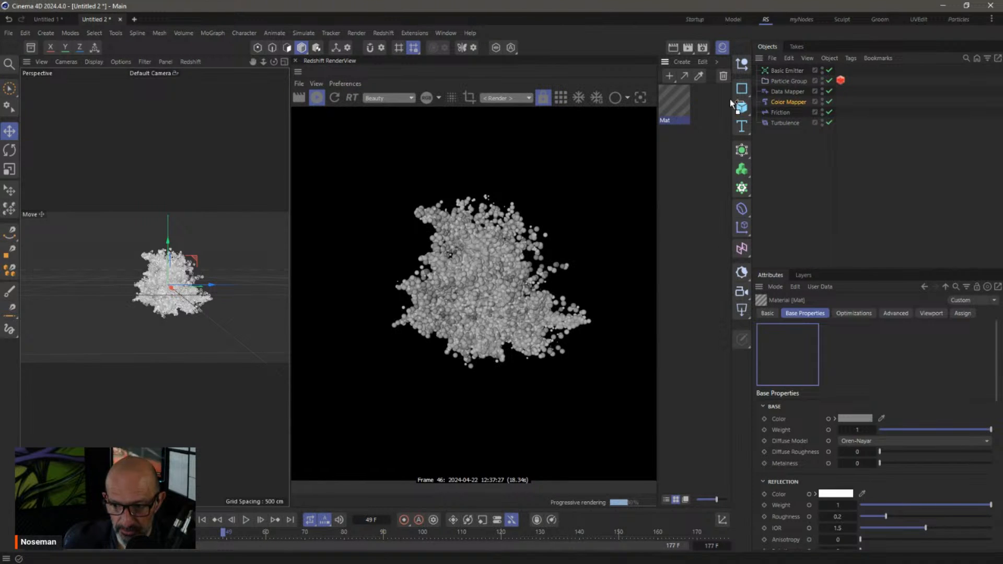
drag(781, 84, 781, 81)
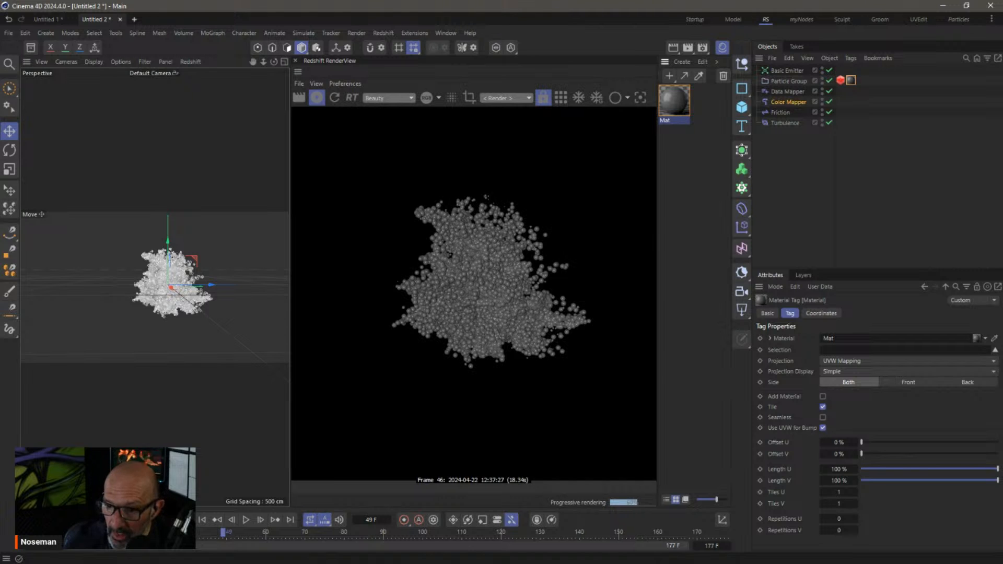
double_click(677, 108)
Dock the Node Editor into the layout and frame the material nodes
drag(675, 106, 354, 198)
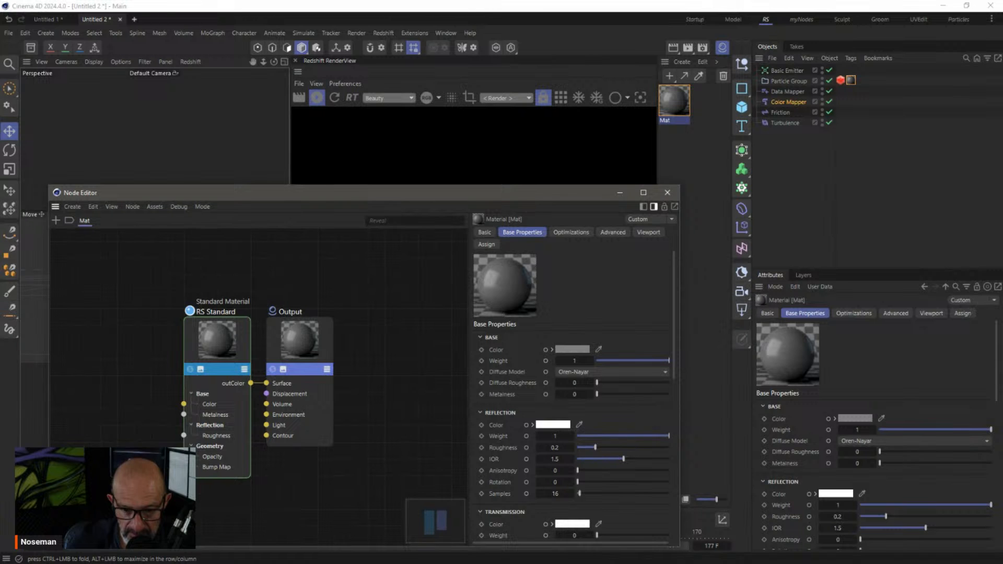
drag(435, 520, 435, 517)
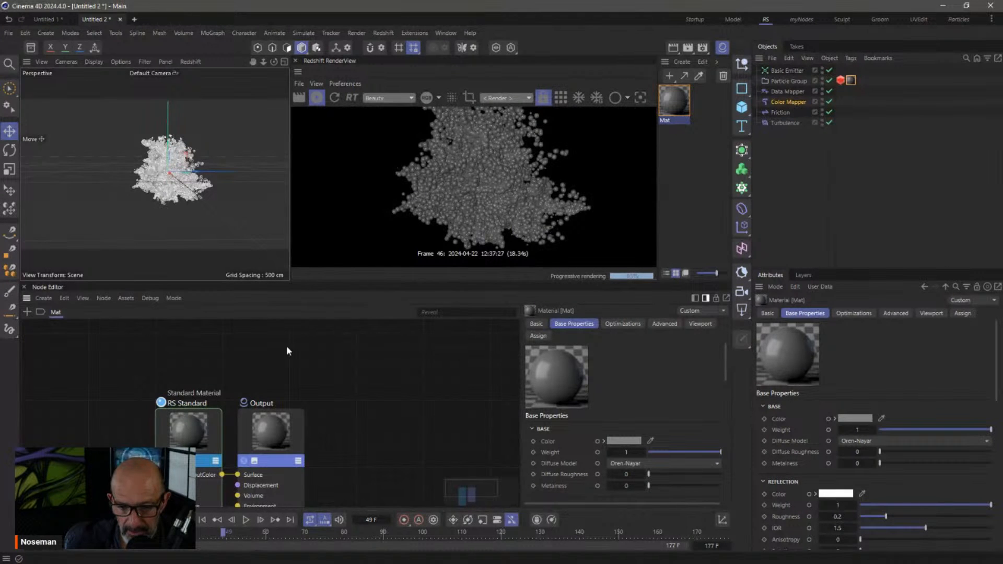
scroll(317, 409, down, 2)
middle_drag(324, 410, 453, 367)
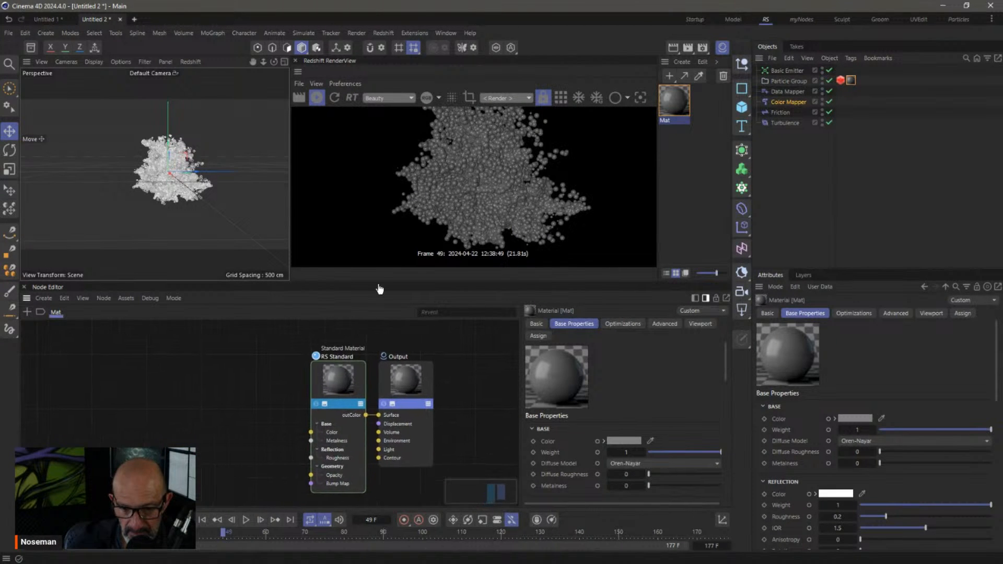
drag(374, 278, 375, 311)
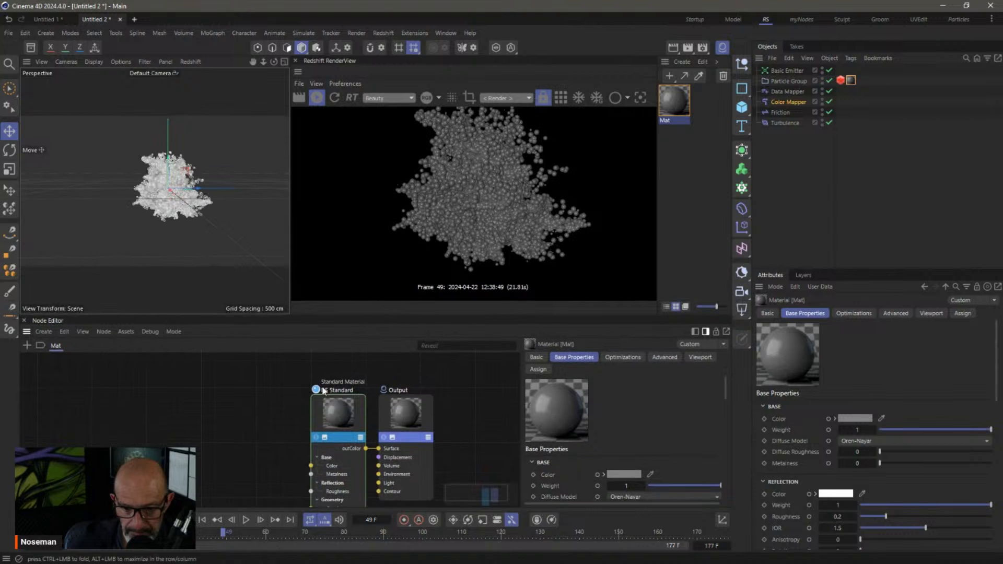
Add the four User Data nodes (Color, Vector, Scalar, etc.) to the Mat graph
double_click(209, 411)
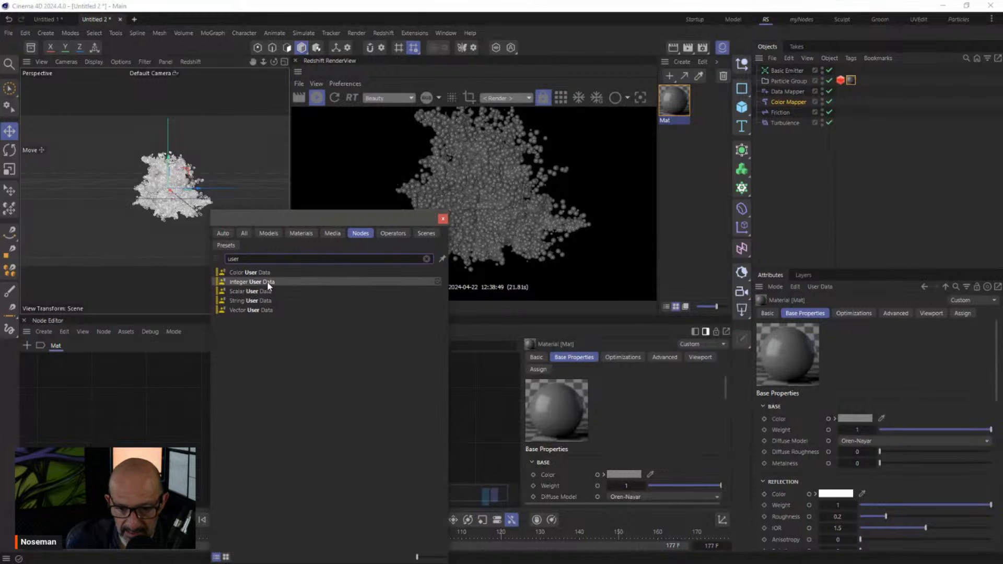
click(233, 310)
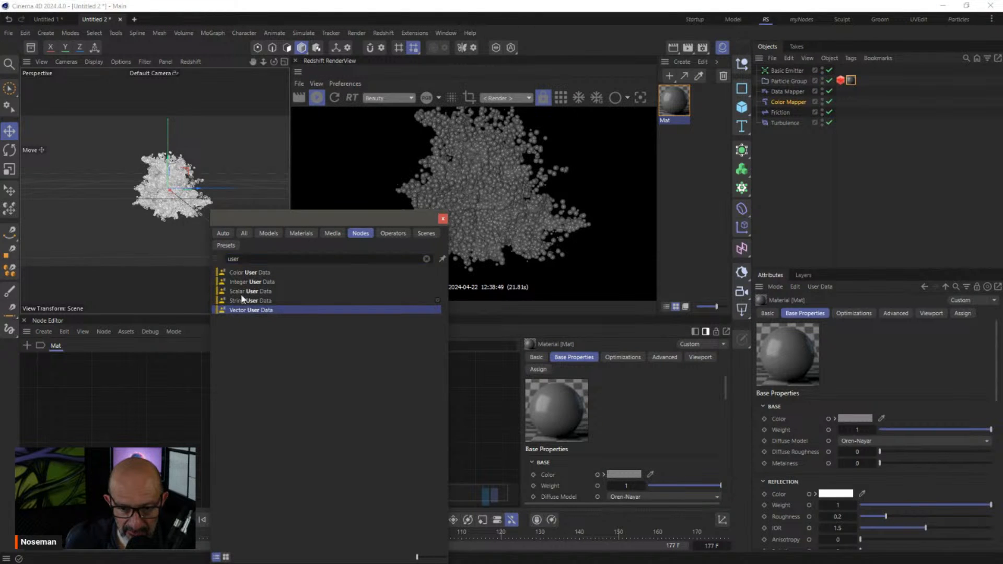
ctrl+click(240, 291)
shift+click(241, 273)
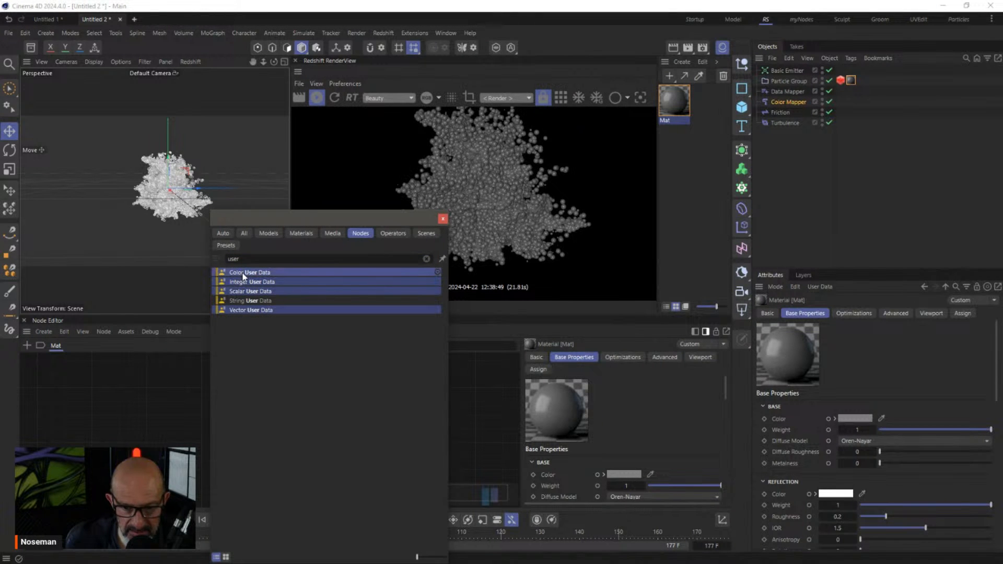
drag(106, 401, 107, 402)
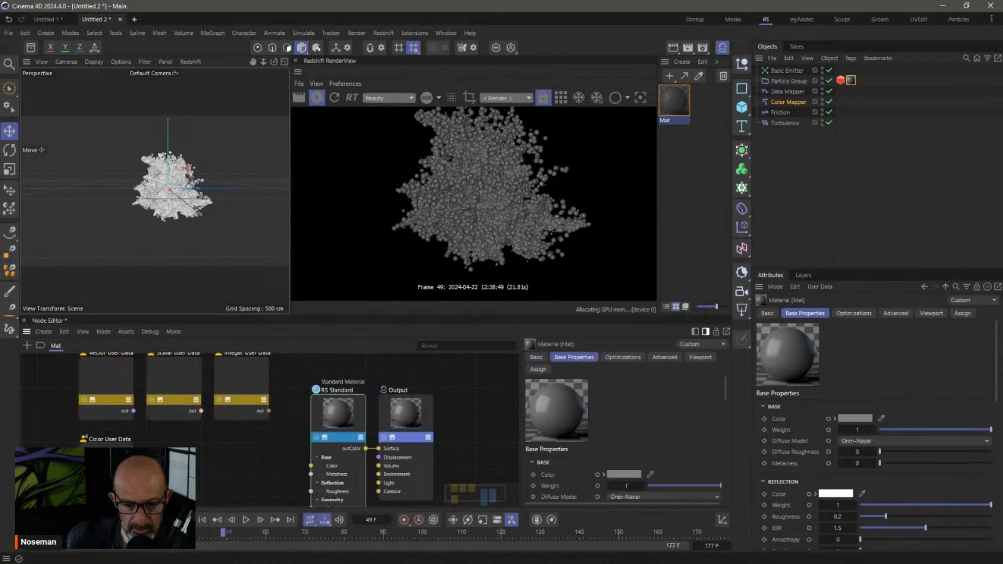
drag(293, 311, 290, 251)
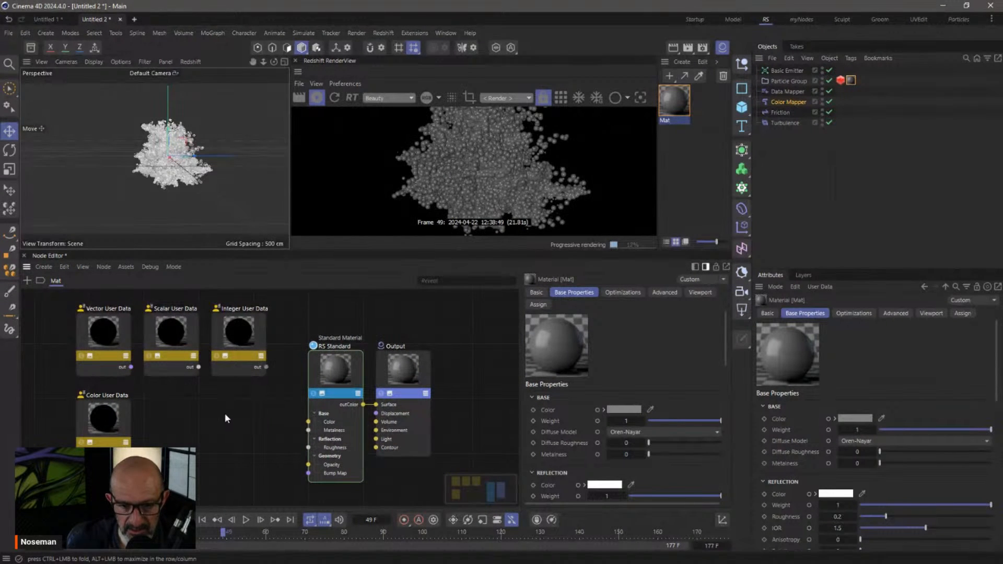
Set Color User Data to the Particle Color preset and wire it into RS Standard's Color
click(116, 428)
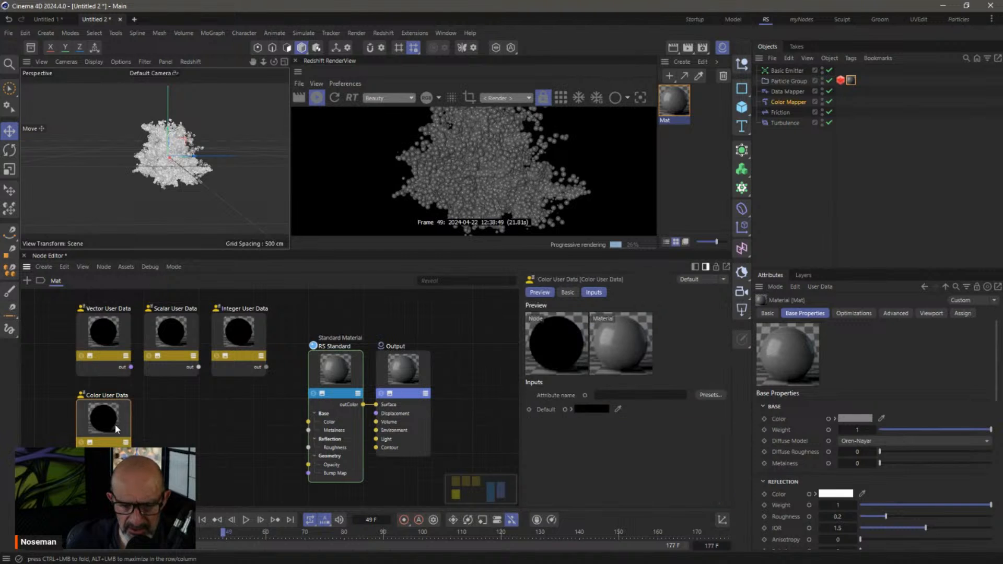
click(101, 349)
click(711, 395)
mouse_move(733, 417)
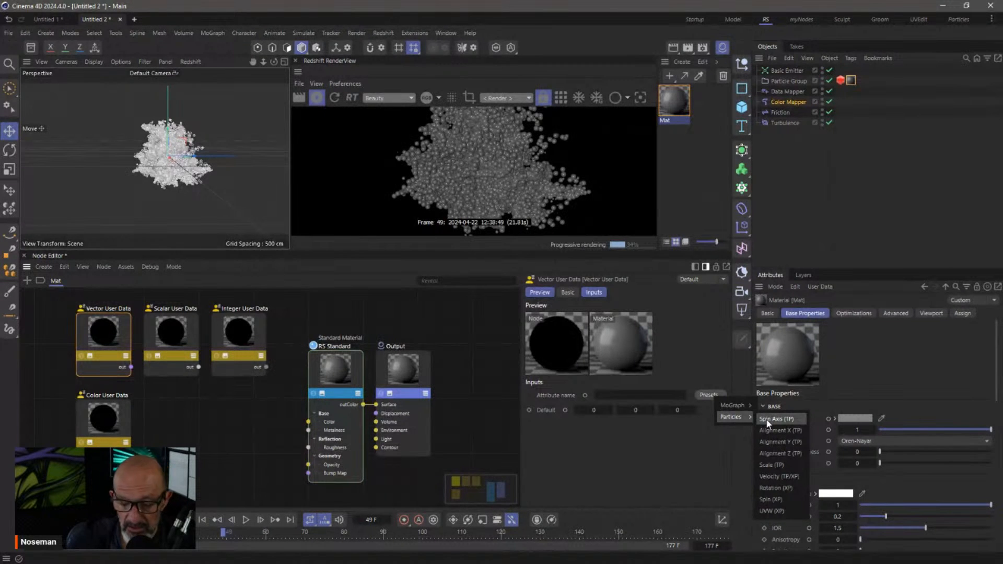
click(124, 418)
click(123, 416)
click(709, 395)
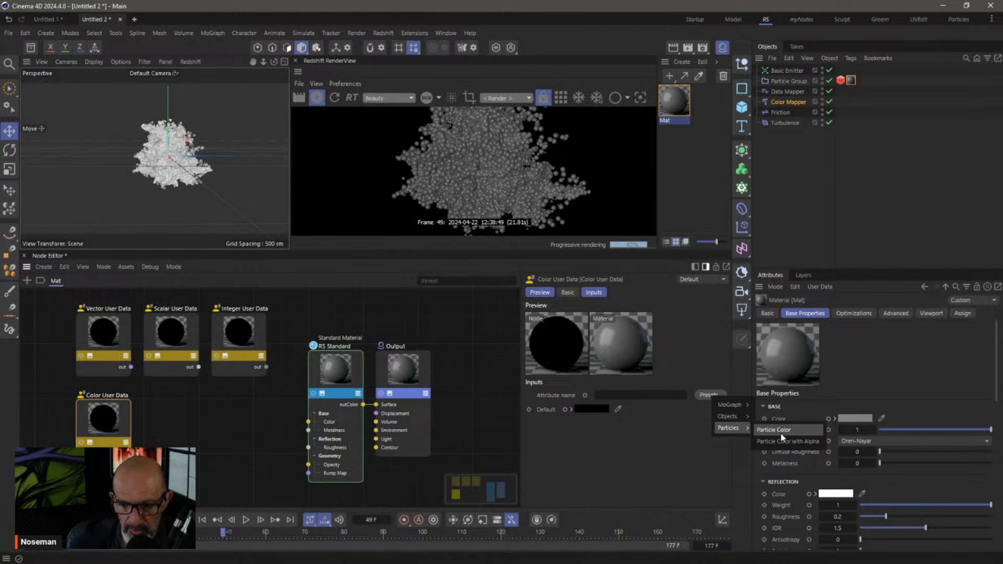
click(774, 429)
drag(131, 453, 313, 422)
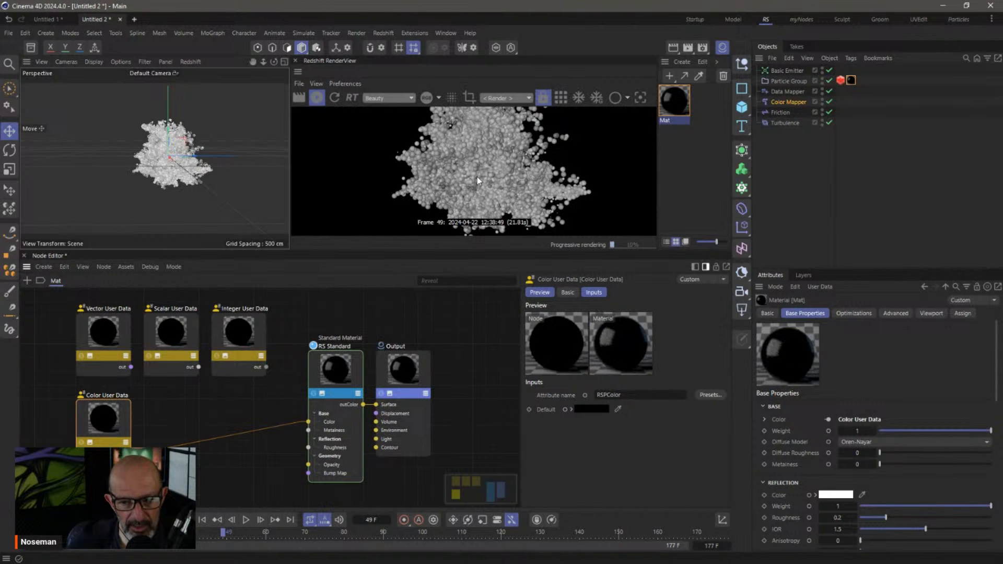
click(334, 374)
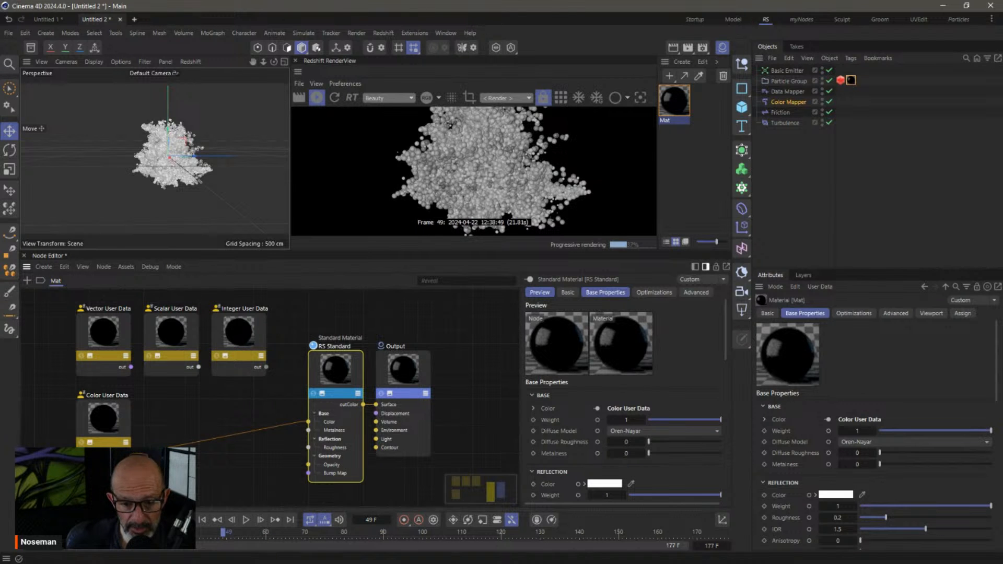
drag(74, 343, 248, 340)
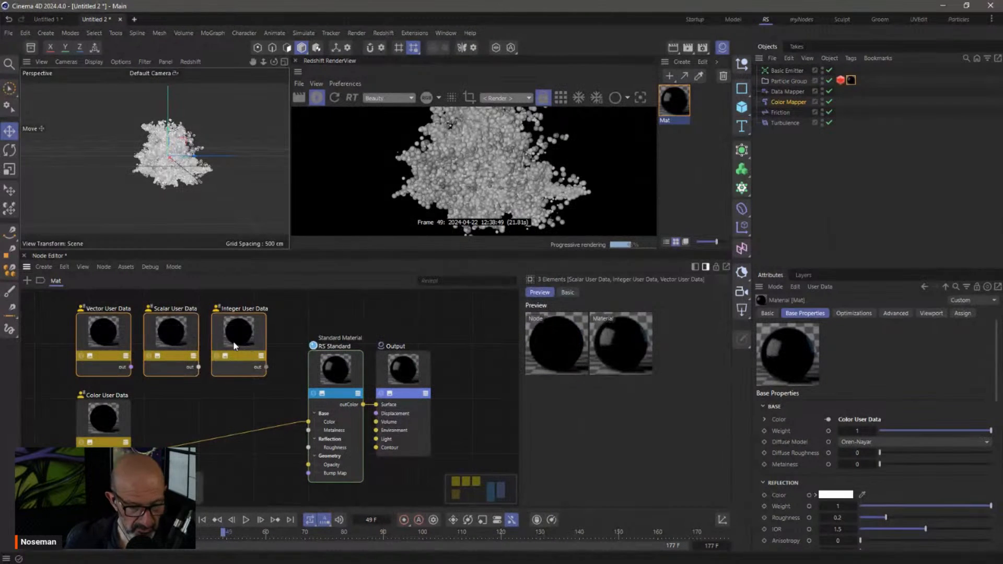
Delete the unused User Data nodes and insert a Ramp into the Color connection
key(Delete)
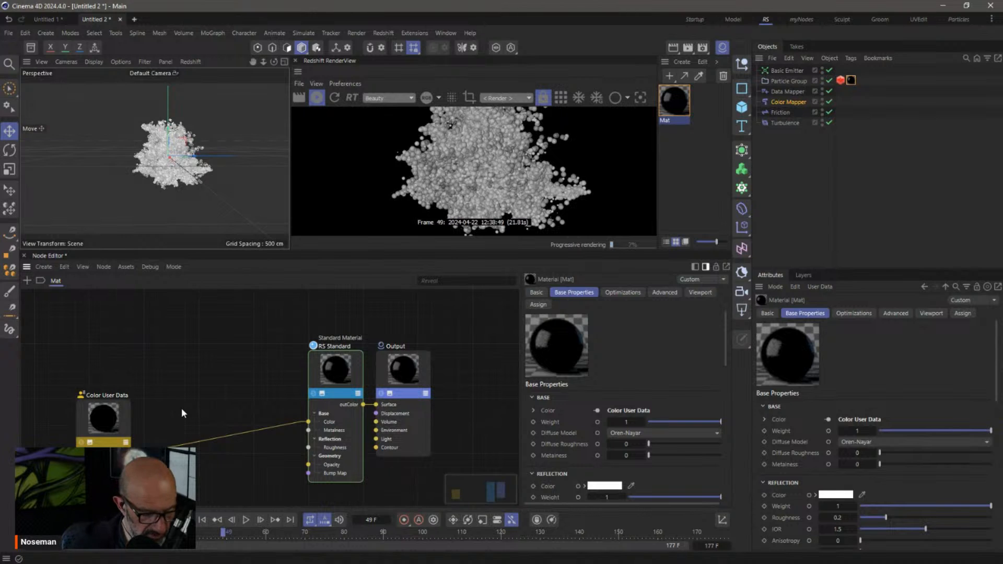
double_click(181, 408)
text(ramp)
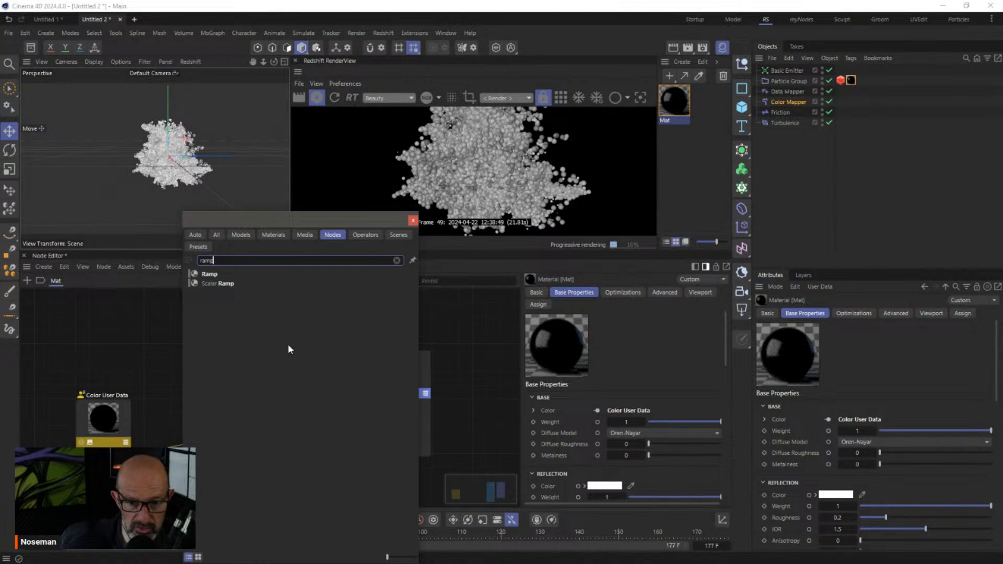
drag(208, 275, 170, 375)
drag(170, 451, 211, 410)
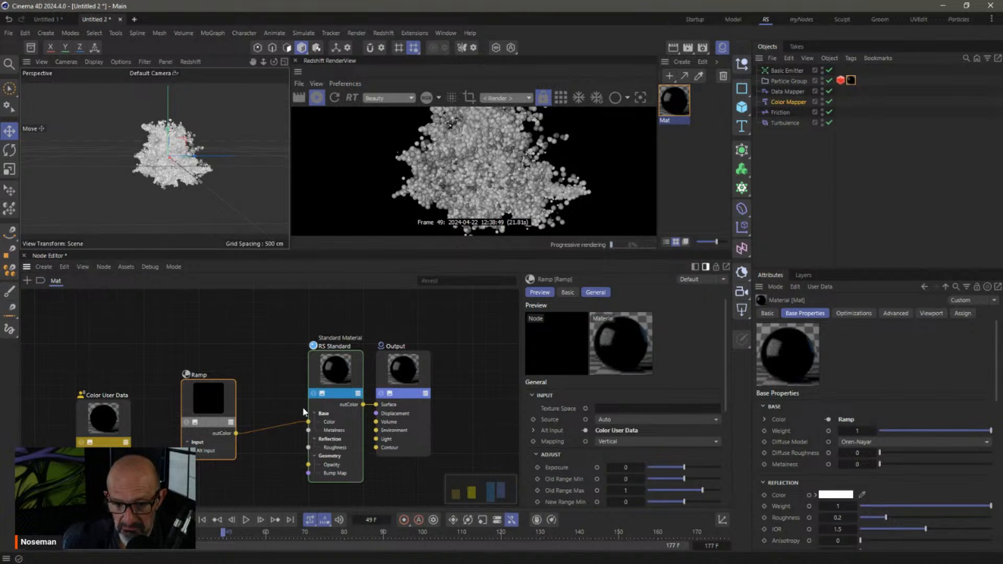
Give the Ramp node a rainbow gradient preset
drag(889, 268, 926, 154)
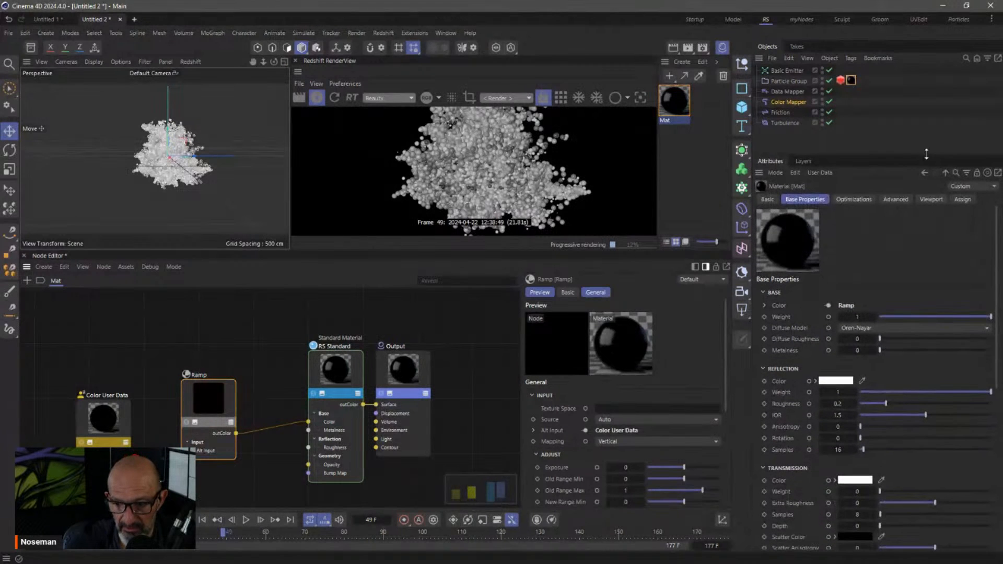
drag(727, 383, 729, 475)
click(557, 492)
click(689, 484)
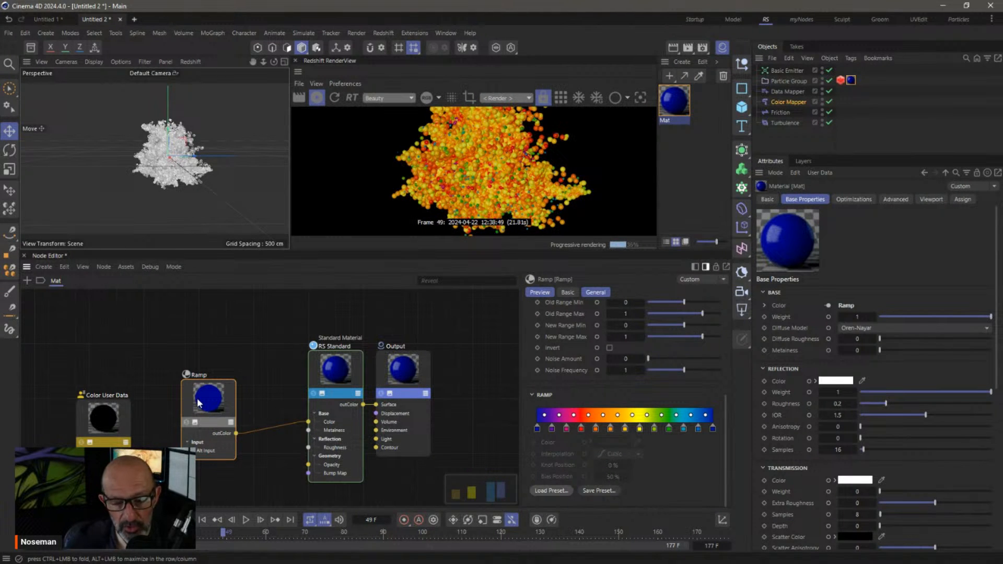
Arrange the Ramp, Output, RS Standard and Color User Data nodes into a tidy layout
drag(199, 402, 205, 338)
drag(413, 373, 449, 369)
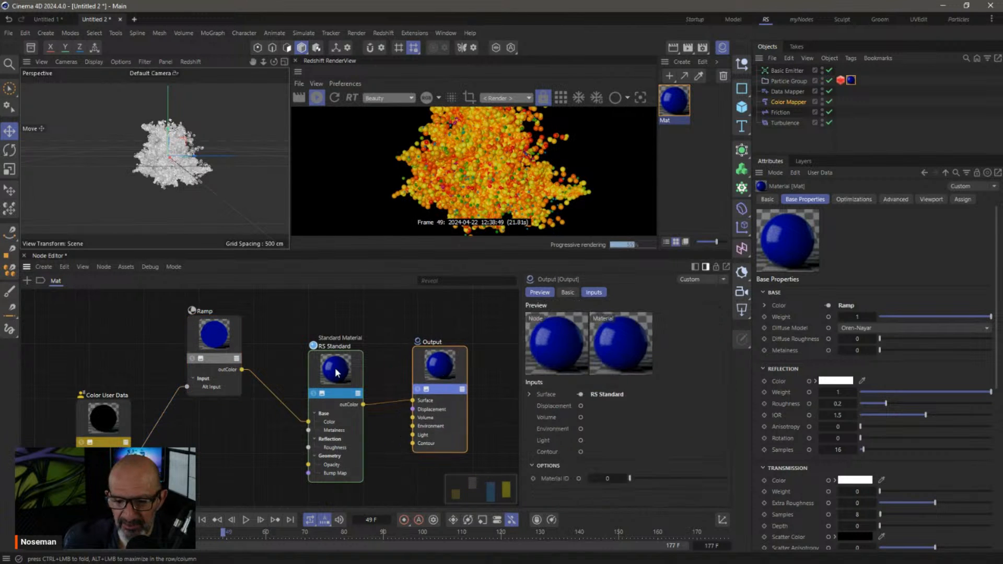
drag(357, 367, 364, 352)
drag(111, 419, 113, 424)
drag(212, 348, 207, 334)
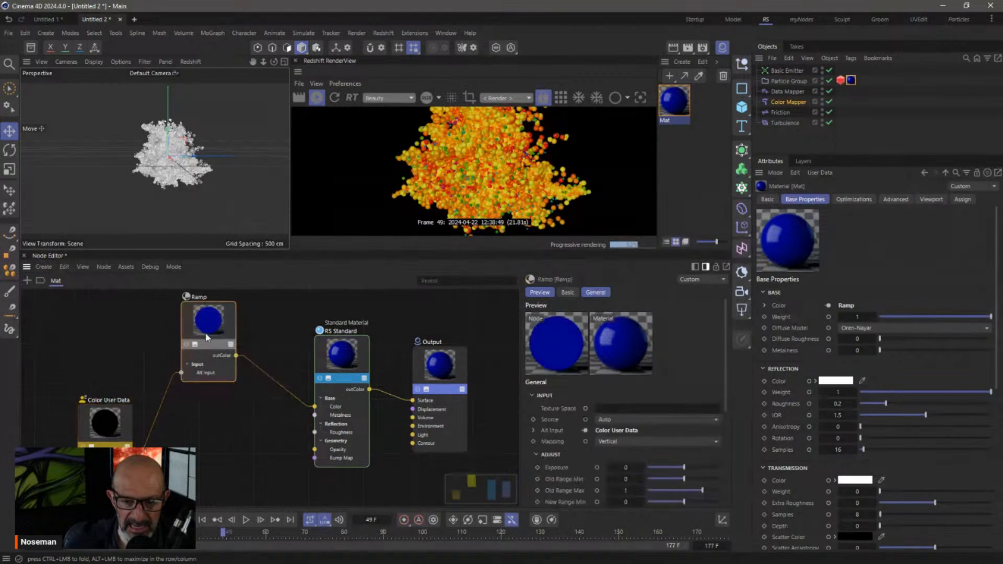
click(243, 425)
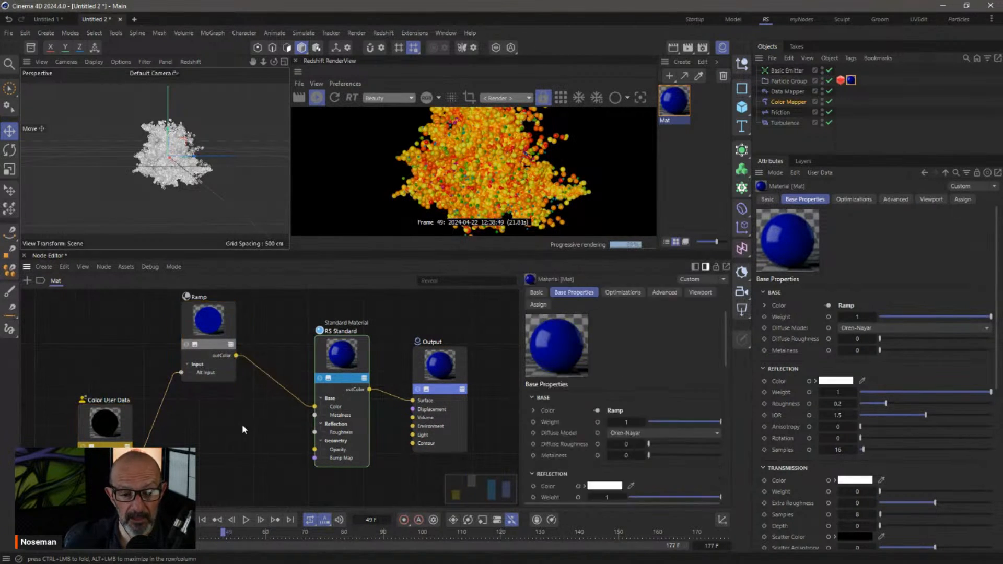
Duplicate the Ramp node and add an Alt Input port to the copy
click(203, 326)
key(ctrl+c)
key(ctrl+v)
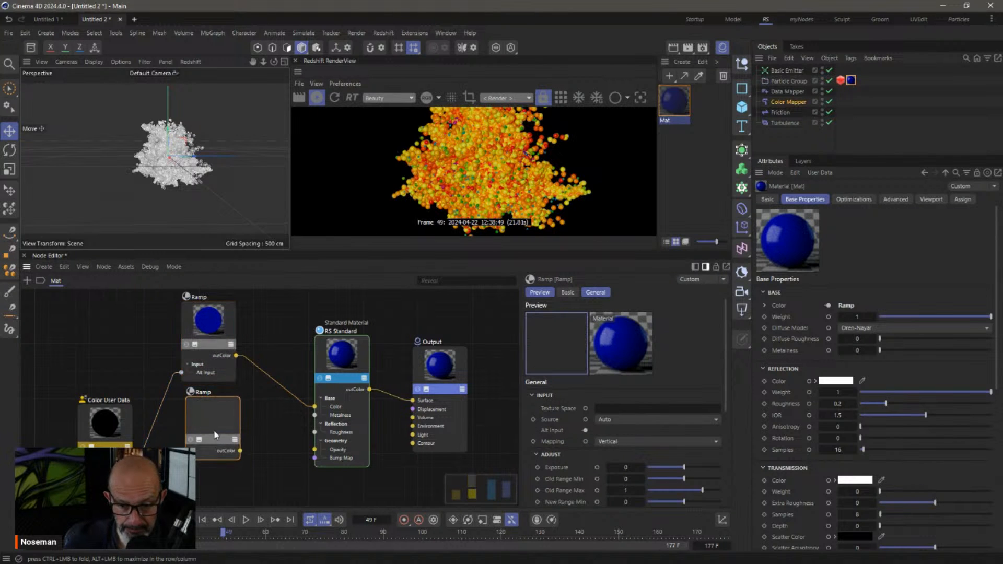
click(198, 461)
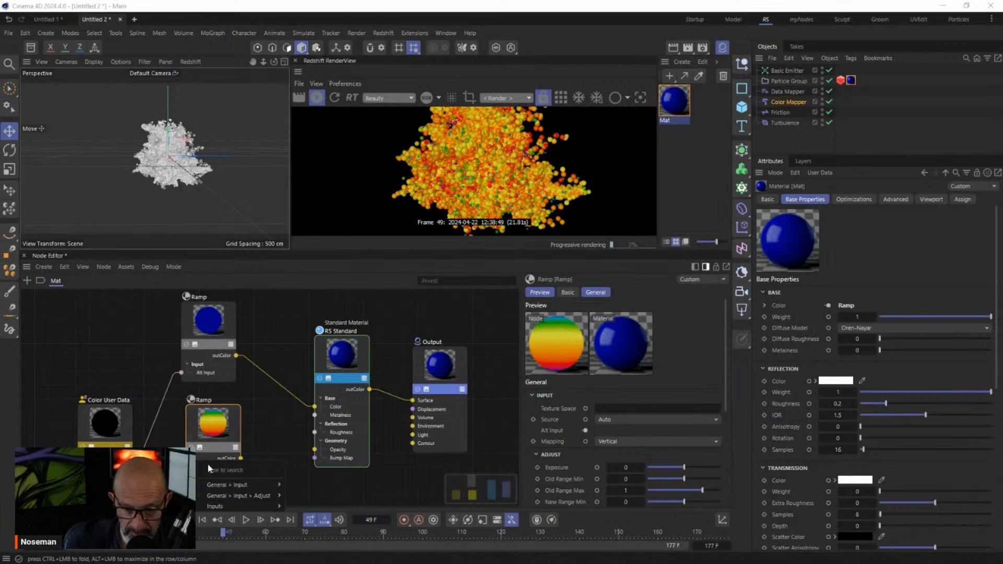
mouse_move(245, 485)
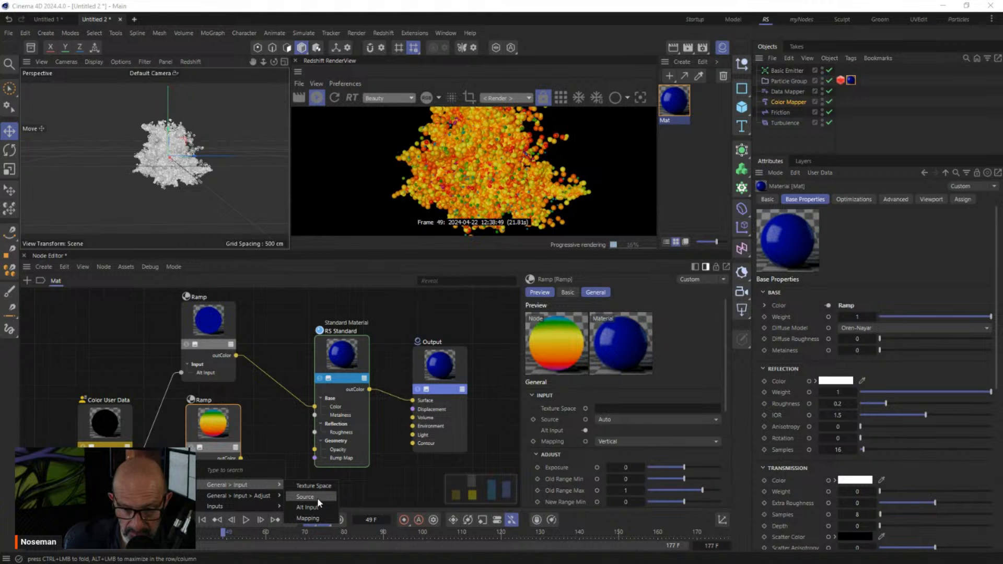
click(313, 507)
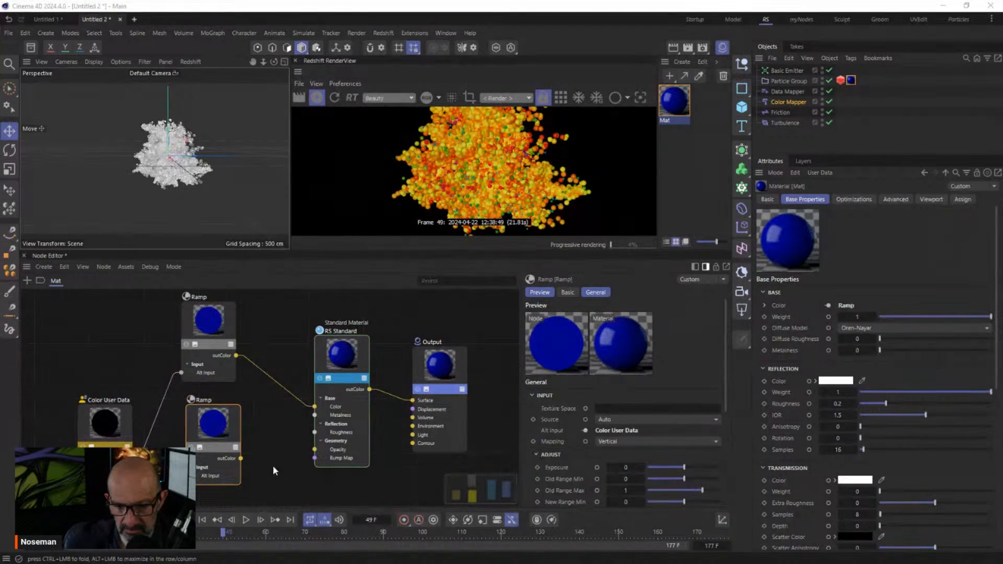
Set RS Standard Emission Weight to 5 and wire the lower Ramp into Emission Color
click(359, 444)
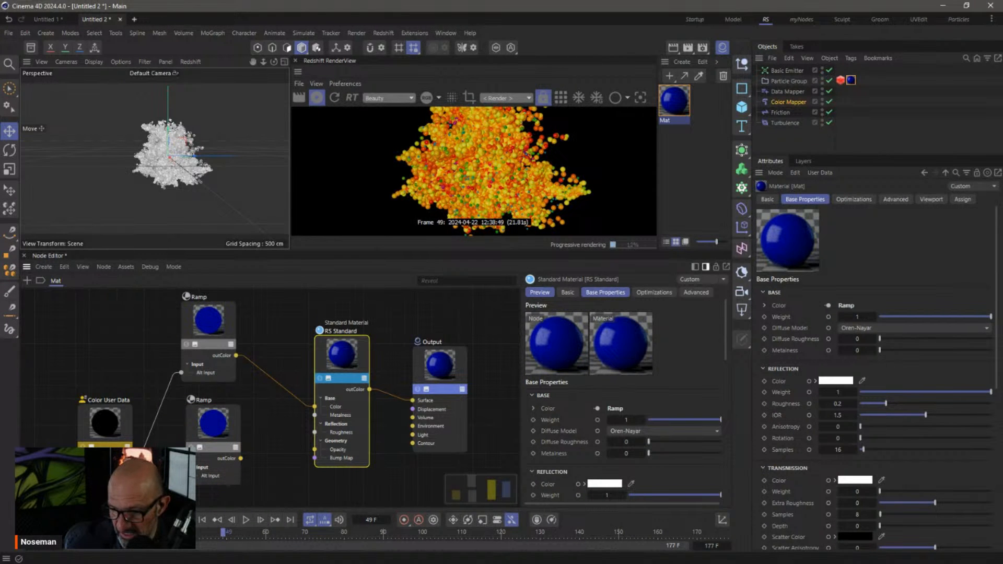
scroll(1000, 381, down, 8)
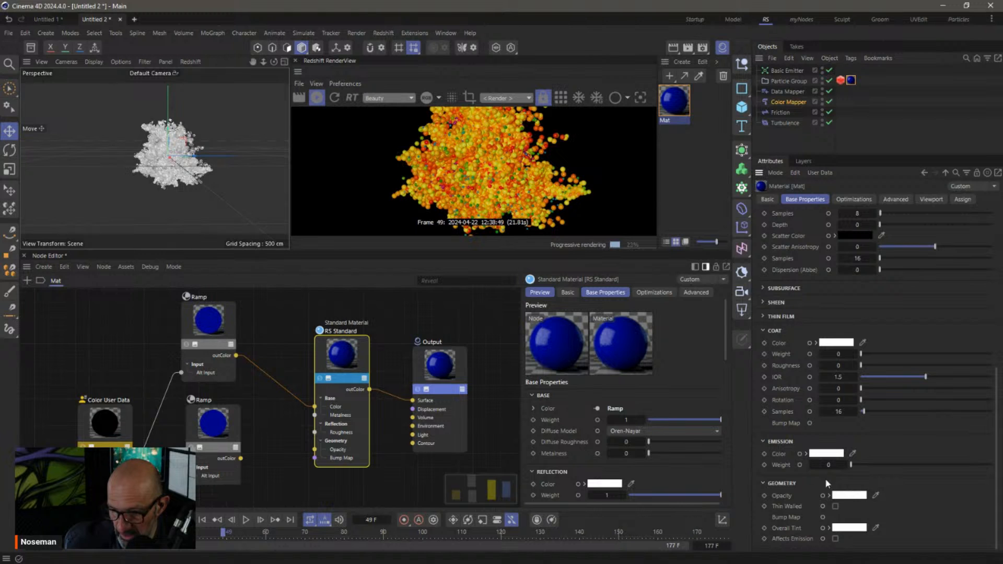
double_click(834, 467)
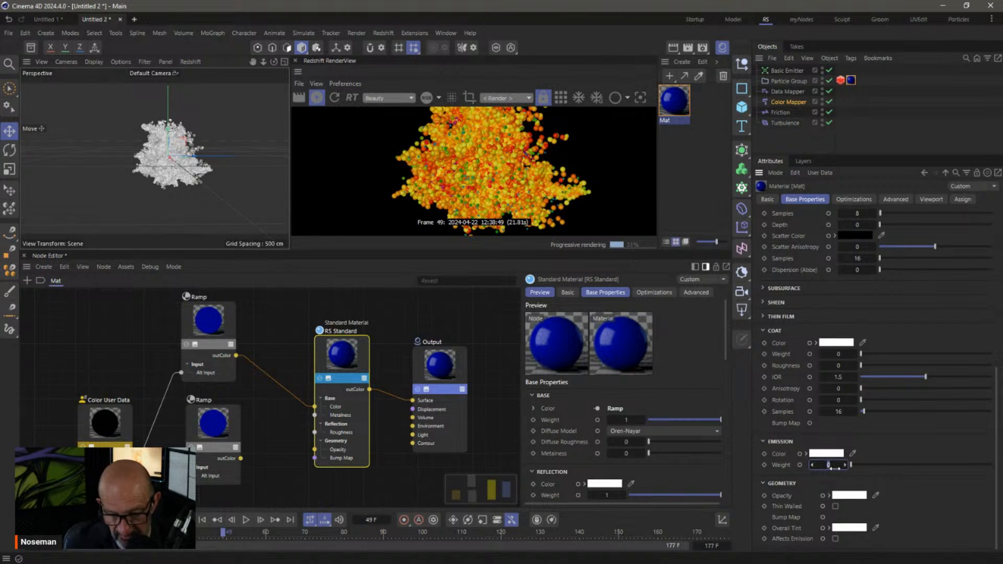
text(5)
key(Return)
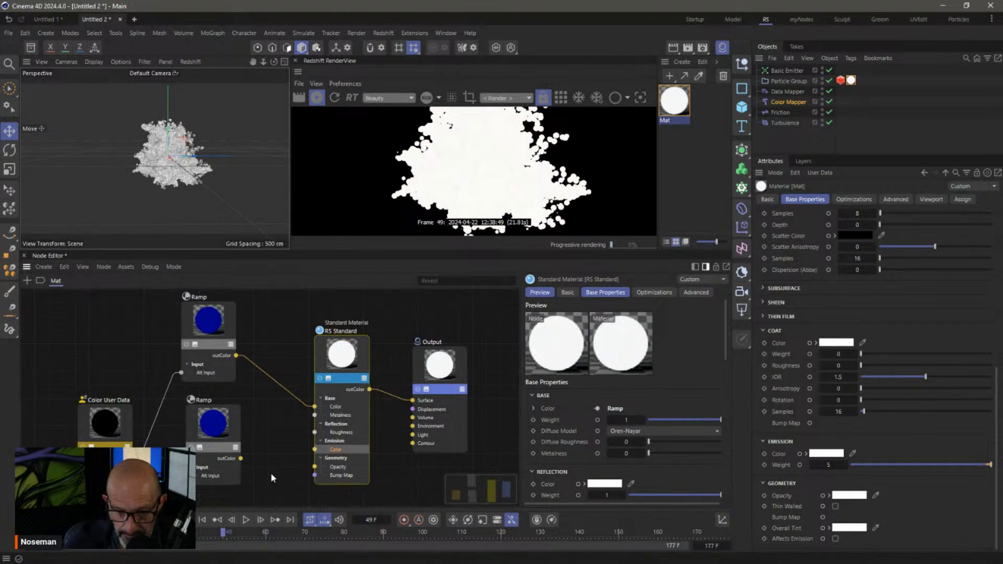
click(212, 429)
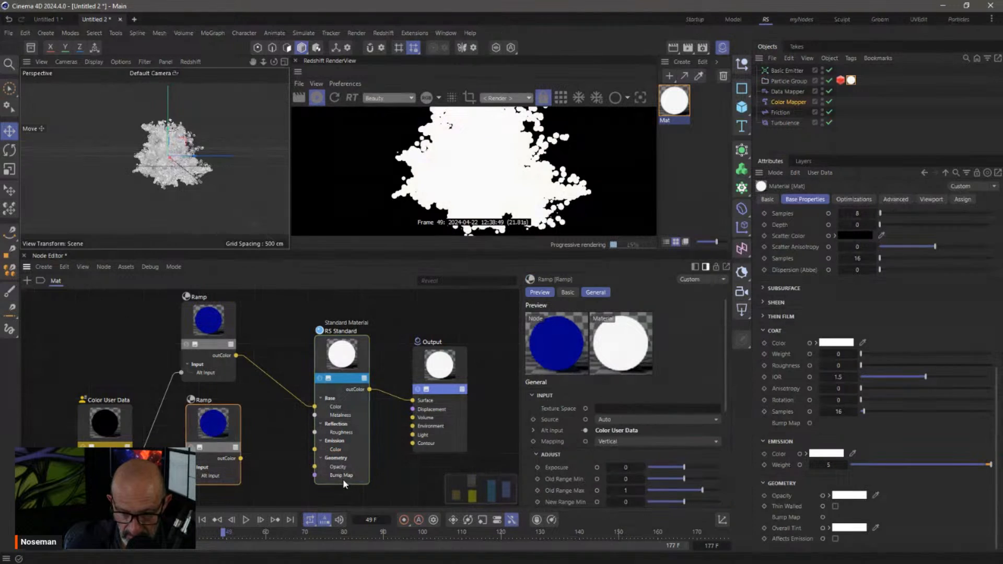
drag(315, 450, 240, 458)
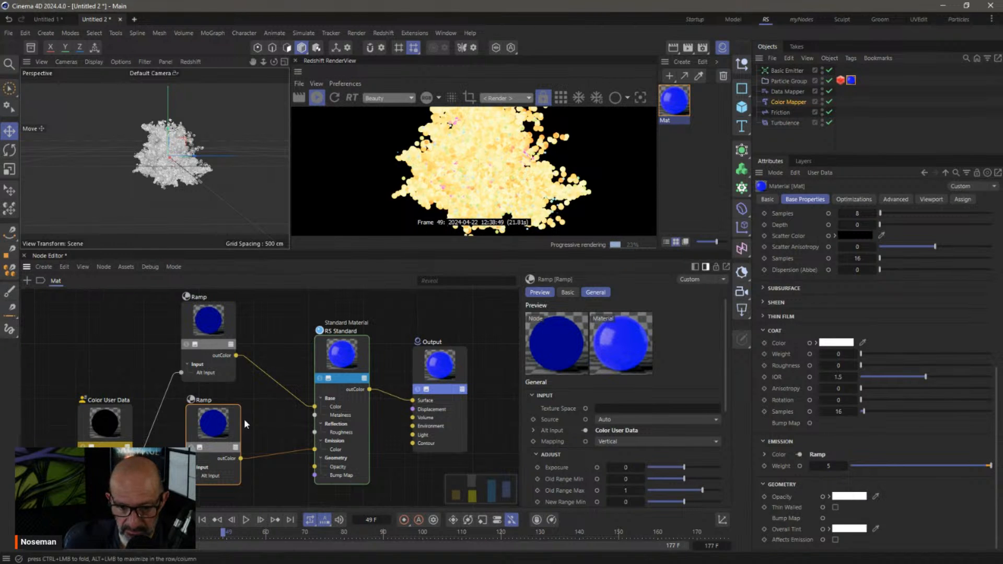
drag(724, 372, 723, 478)
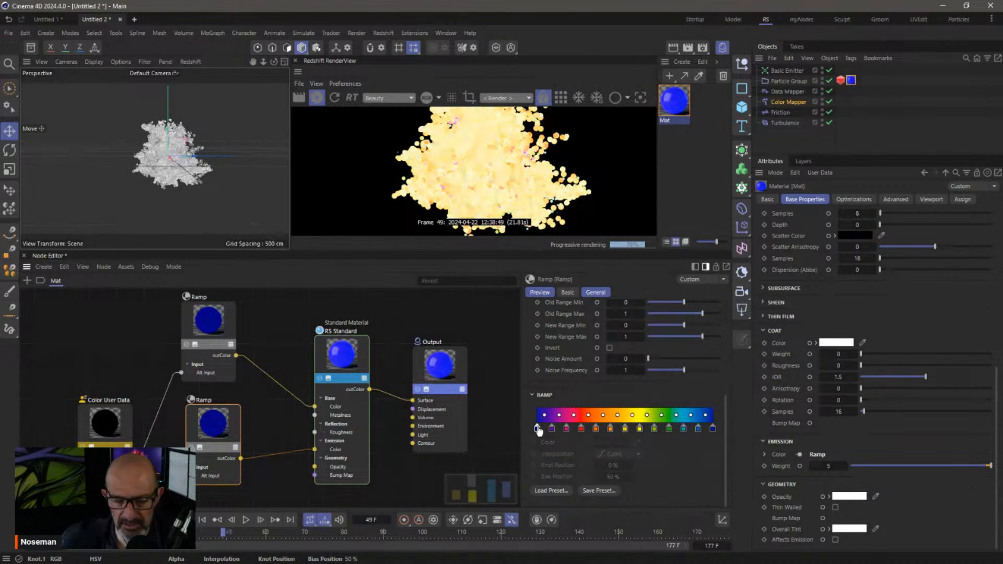
Replace the emission ramp's knots with a narrow white band between black knots
click(712, 428)
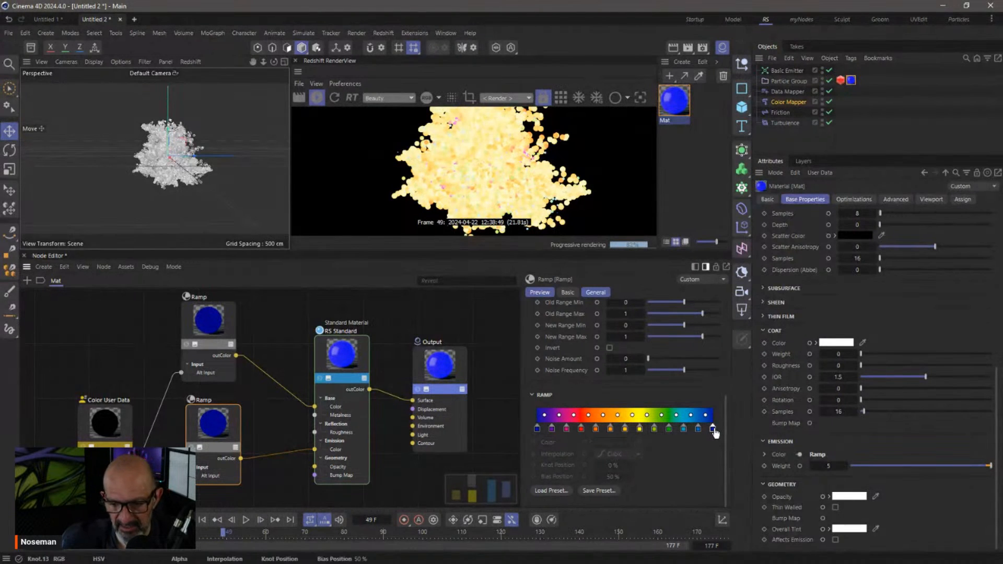
shift+click(537, 429)
key(Delete)
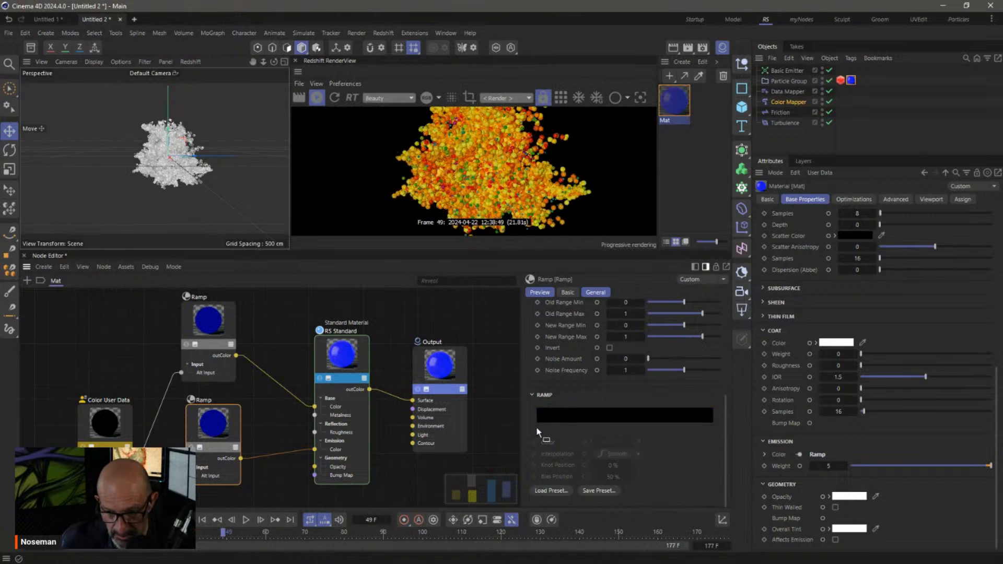
click(537, 428)
drag(538, 428, 630, 429)
click(538, 428)
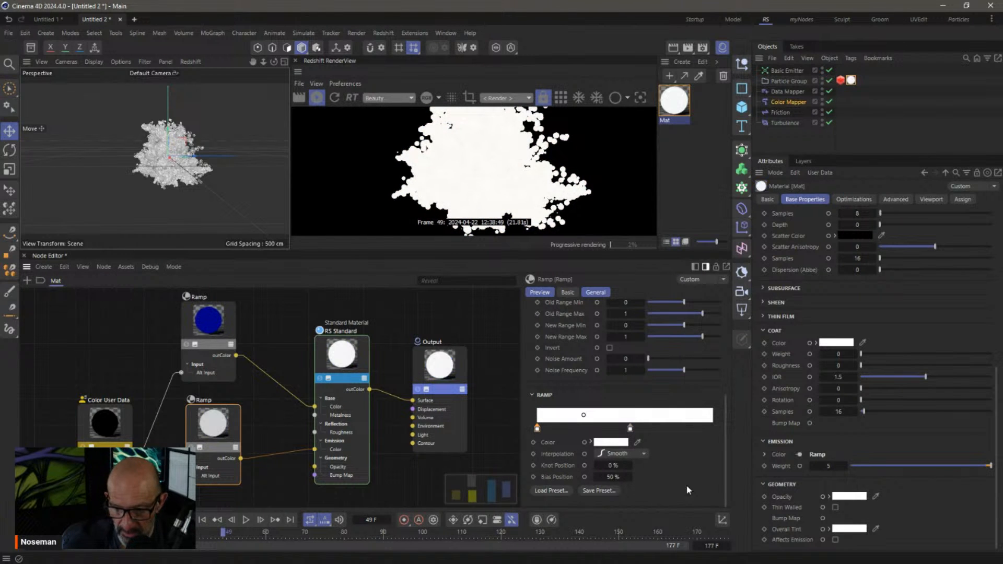
click(595, 442)
drag(716, 492, 599, 490)
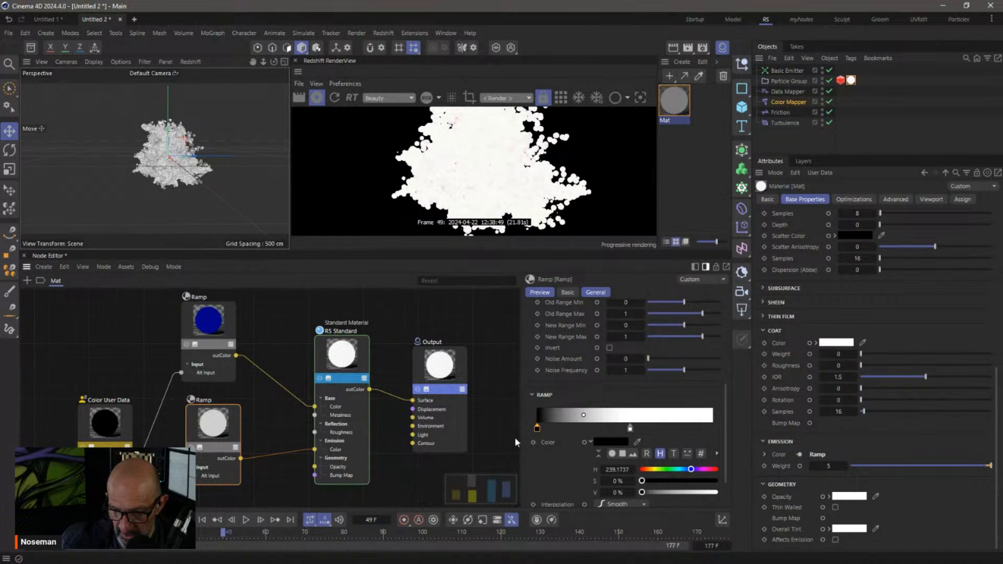
drag(538, 429, 589, 432)
drag(653, 429, 604, 434)
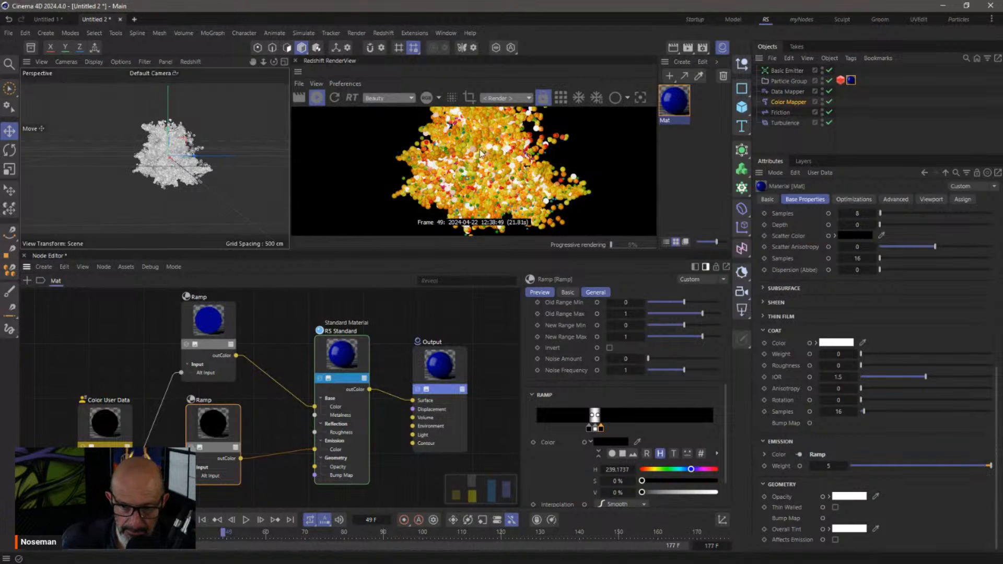
Recolour the middle knot fully saturated green and widen the green band
click(595, 429)
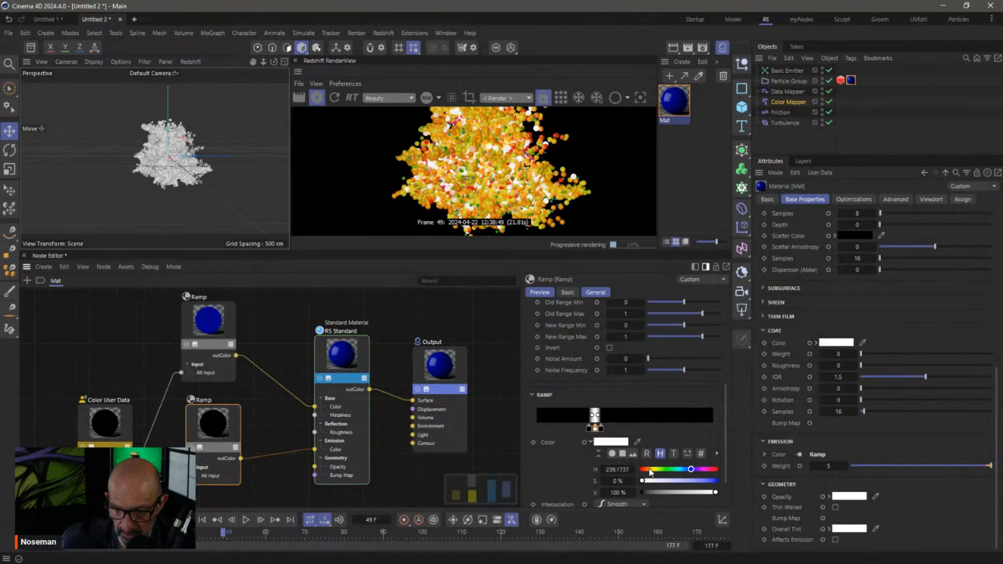
click(715, 481)
drag(646, 471, 644, 469)
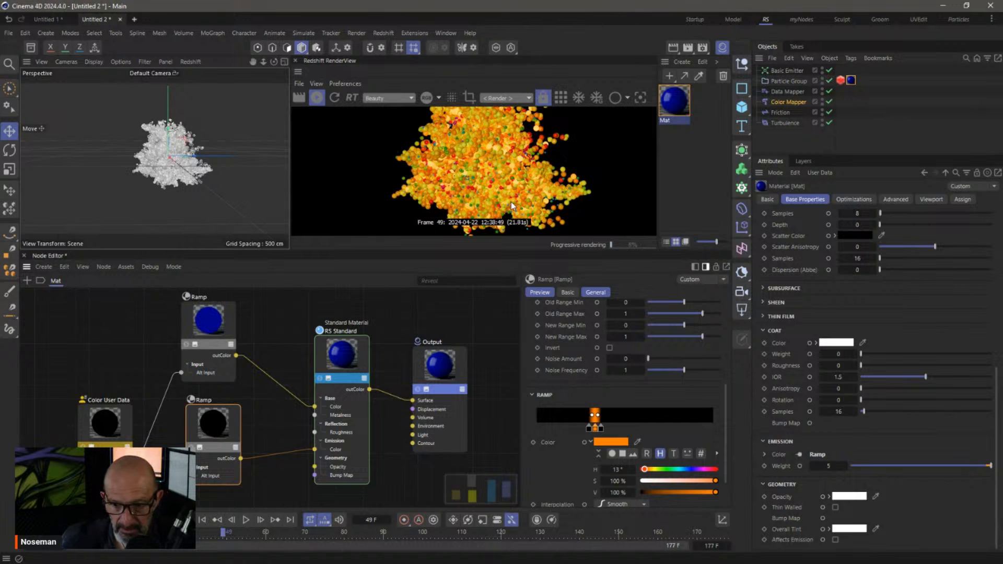
click(668, 470)
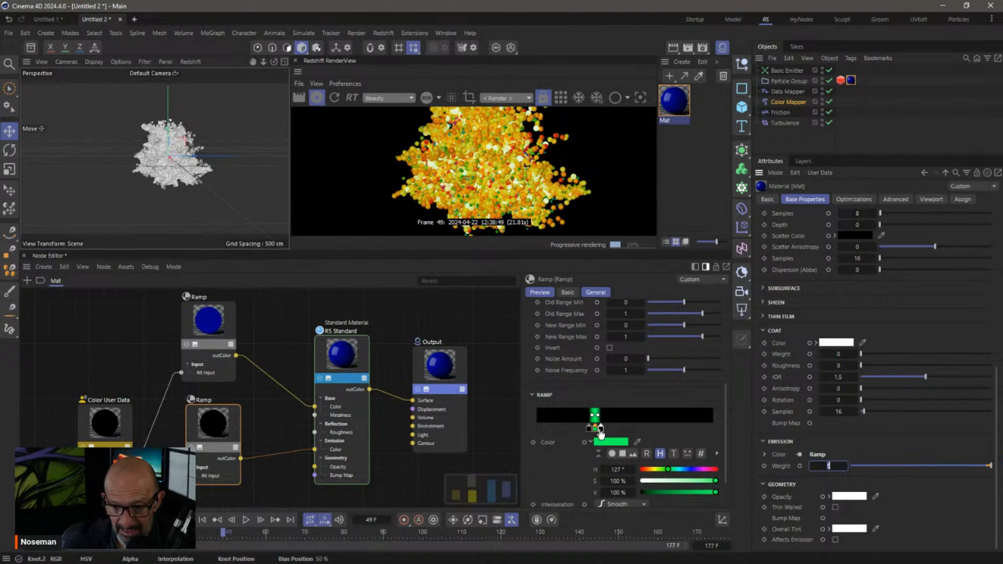
alt+right_drag(711, 421, 692, 417)
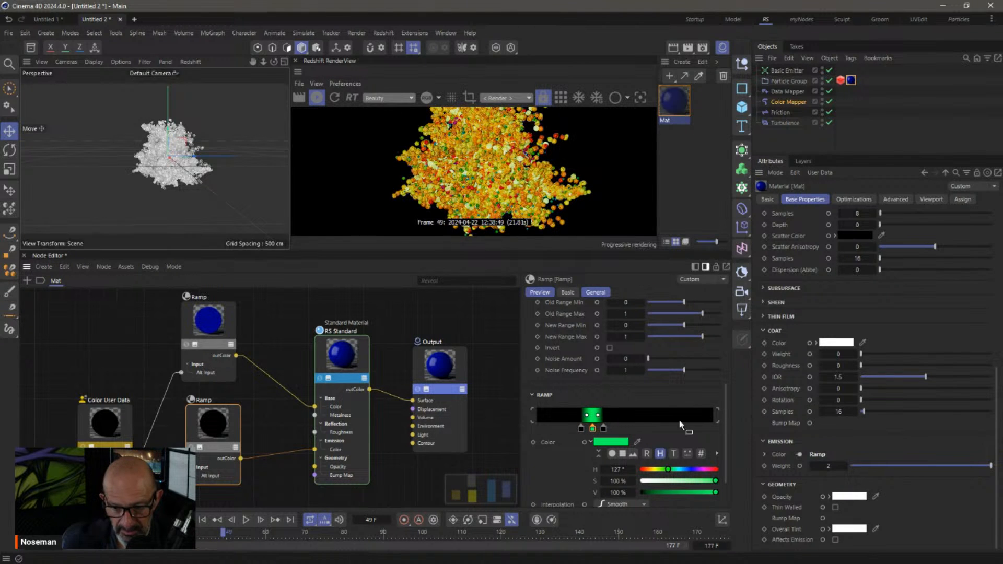
alt+right_drag(594, 418, 696, 424)
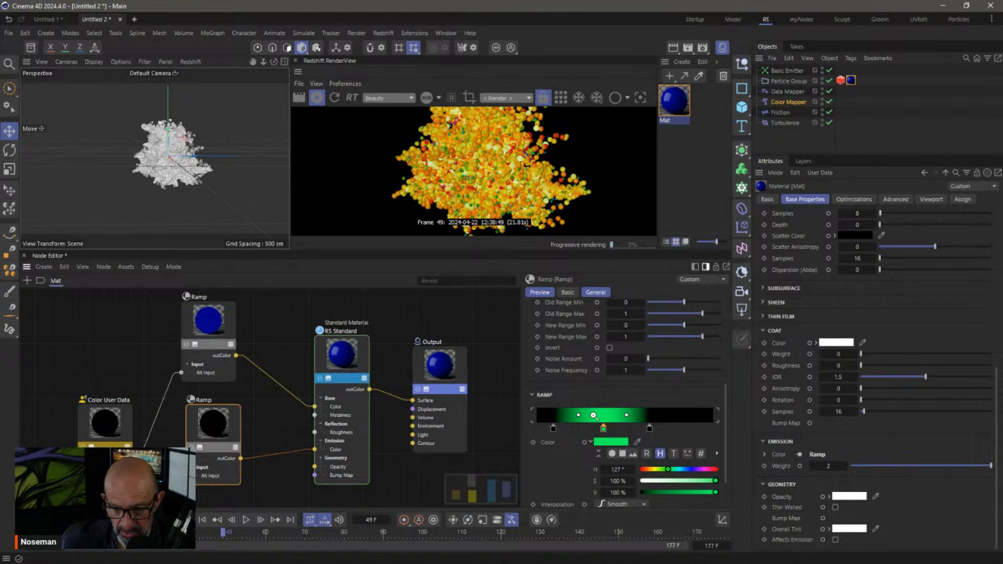
drag(553, 429, 641, 433)
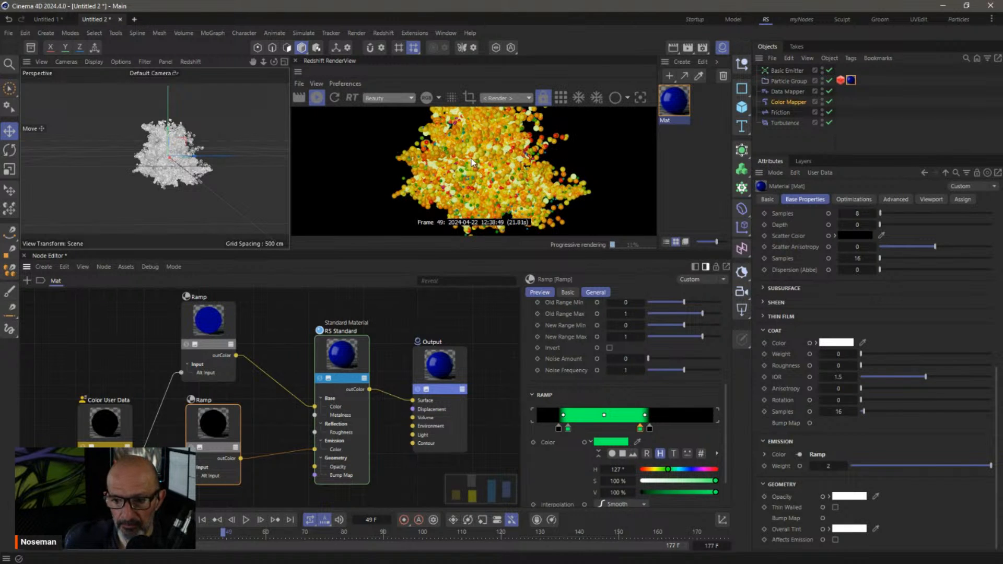
click(795, 137)
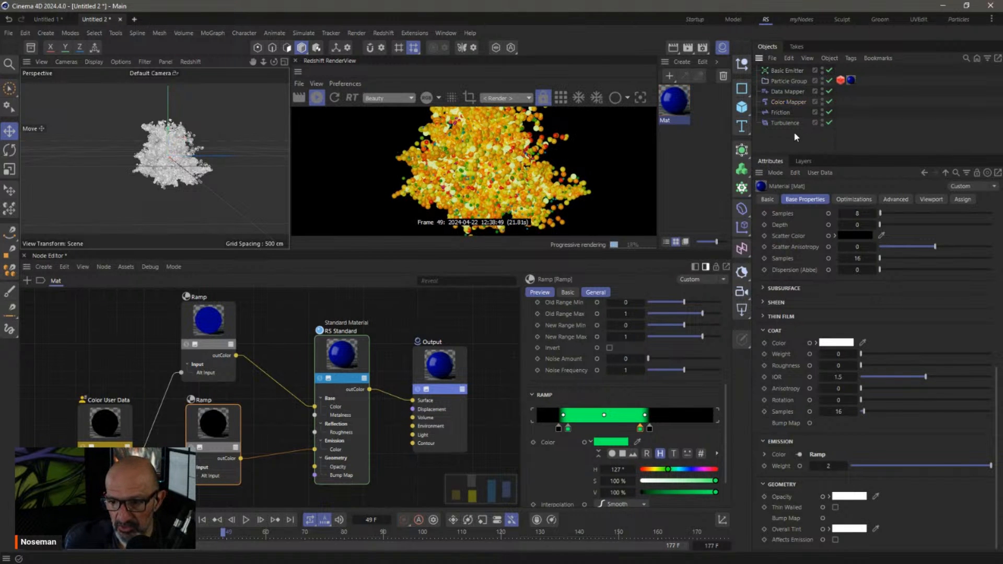
Add an RS Camera with Bloom set to Override and its Threshold lowered to 2
click(740, 290)
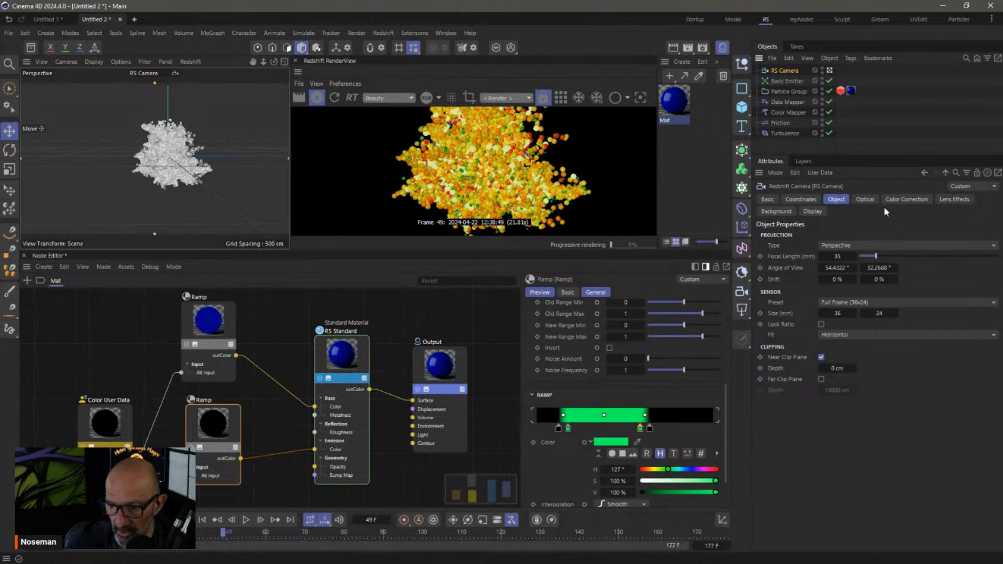
click(864, 199)
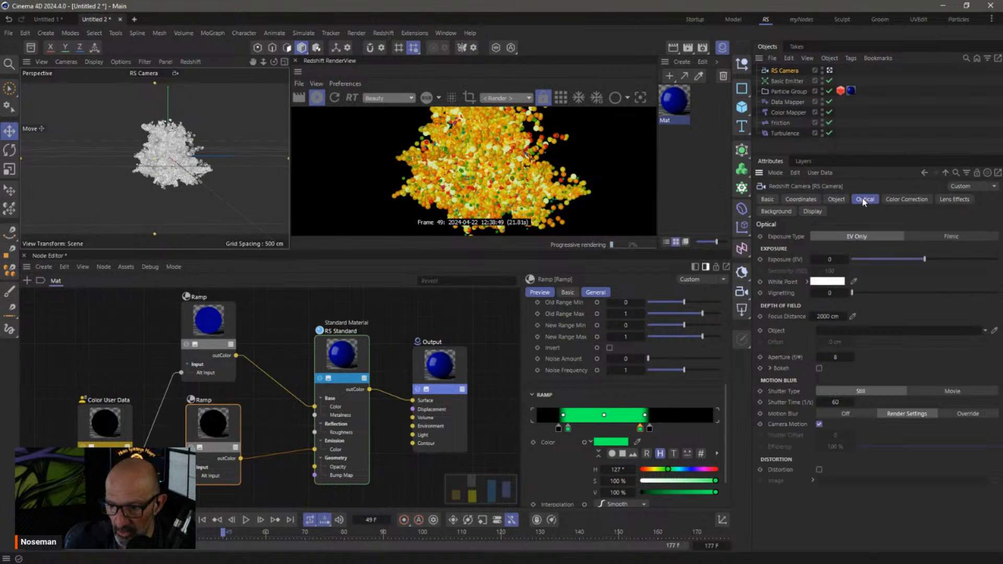
click(942, 202)
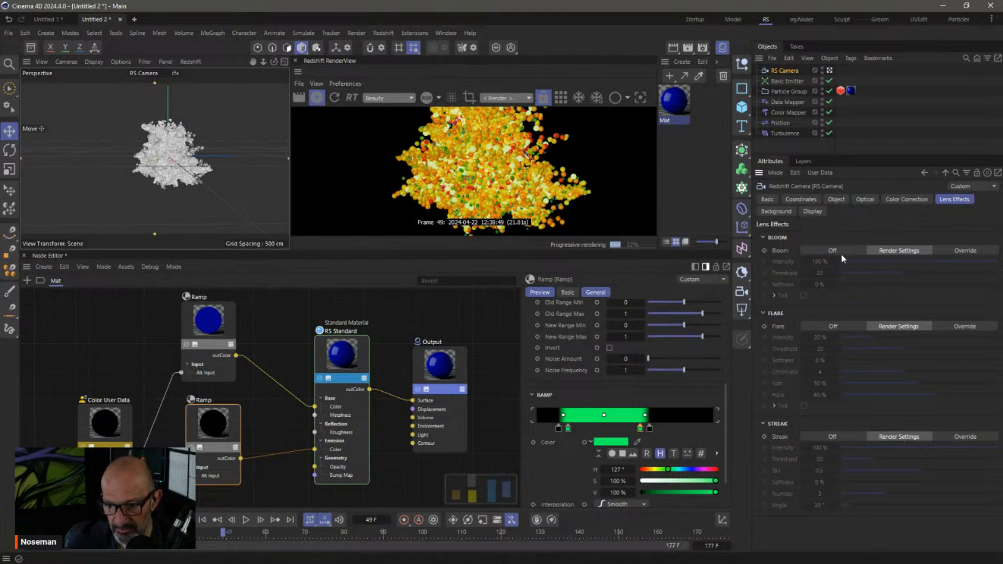
click(952, 251)
drag(900, 273, 846, 272)
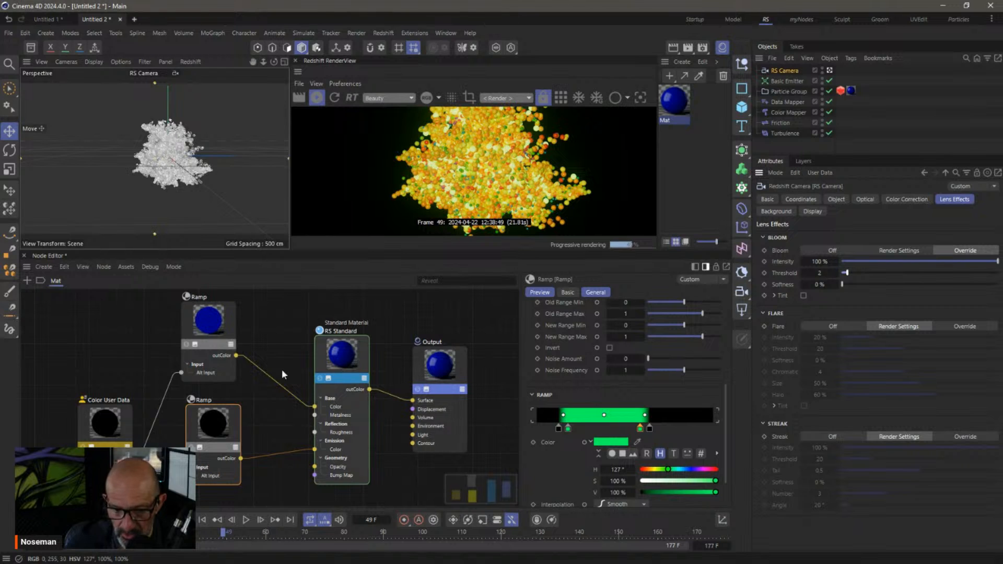
click(344, 358)
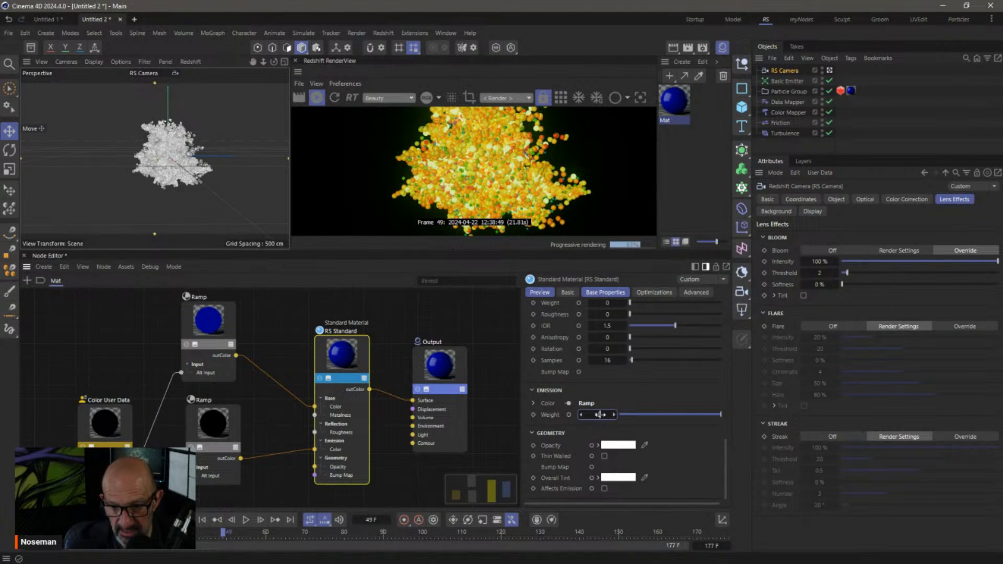
Confirm Emission Weight 10 and drag the RS Camera's Bloom Intensity down to 15%
key(Return)
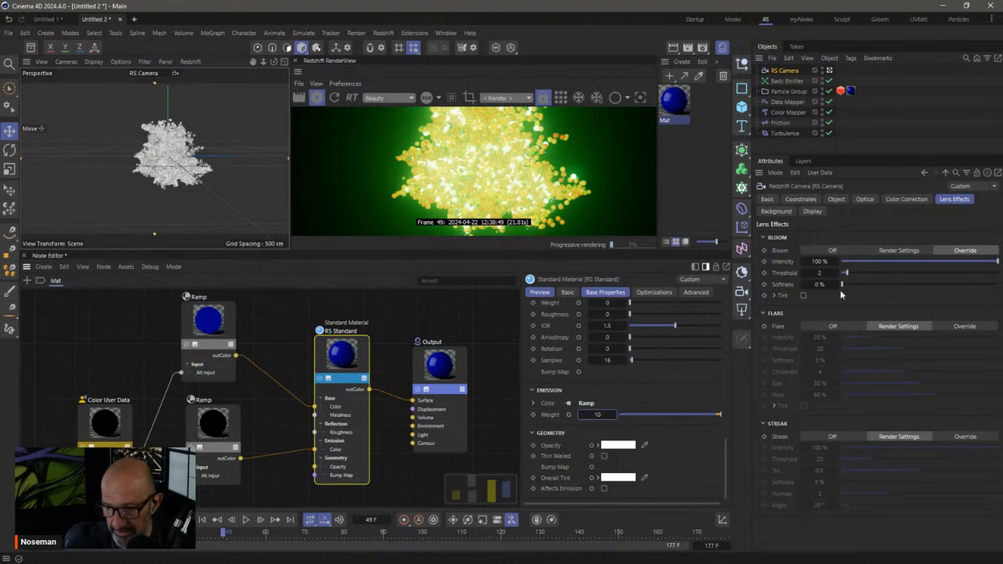
drag(901, 261, 861, 263)
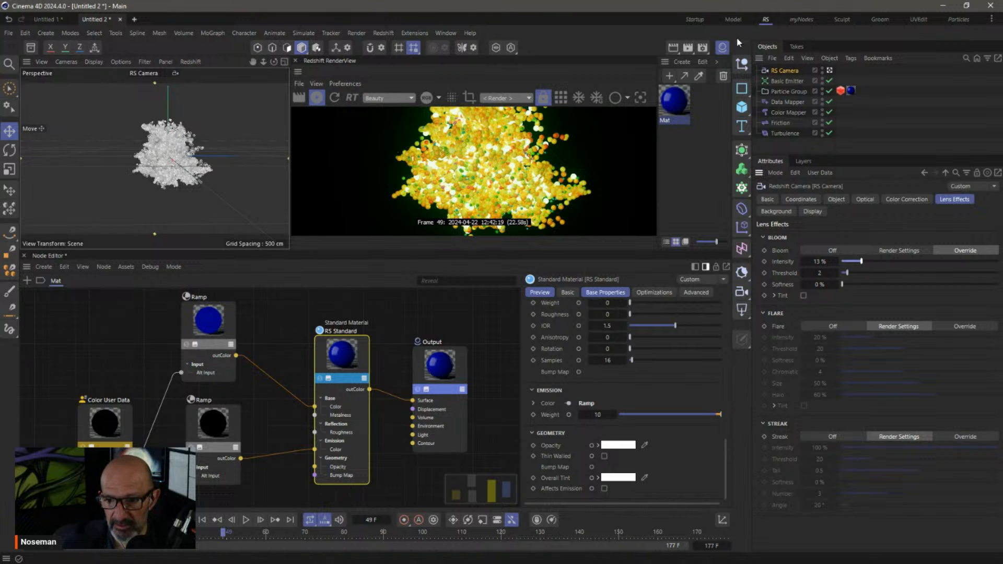
Switch back to the Startup layout, closing the node editor and render view
click(694, 20)
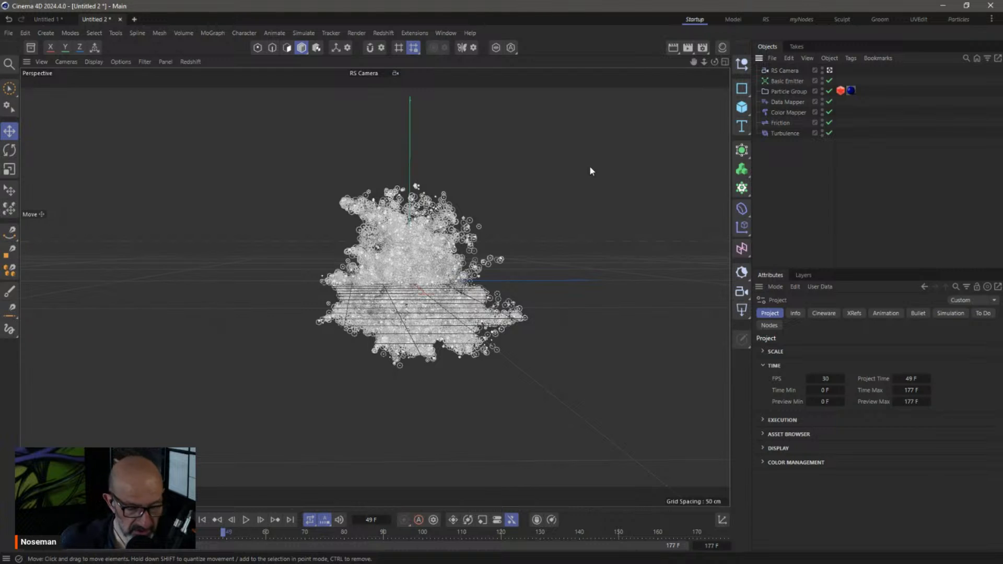
Create a new scene in the Particles layout with a Basic Emitter and preview its emission
key(ctrl+n)
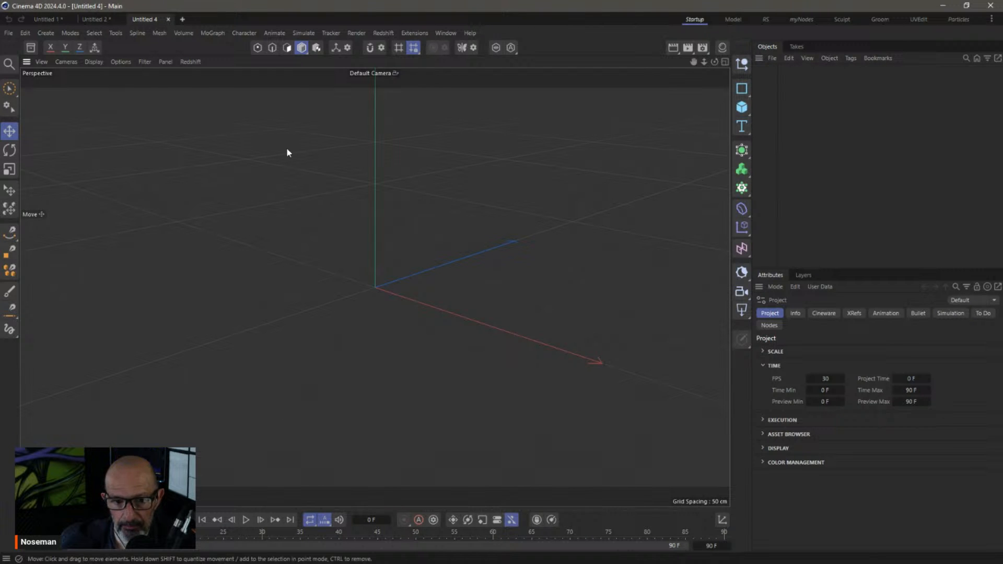
click(958, 20)
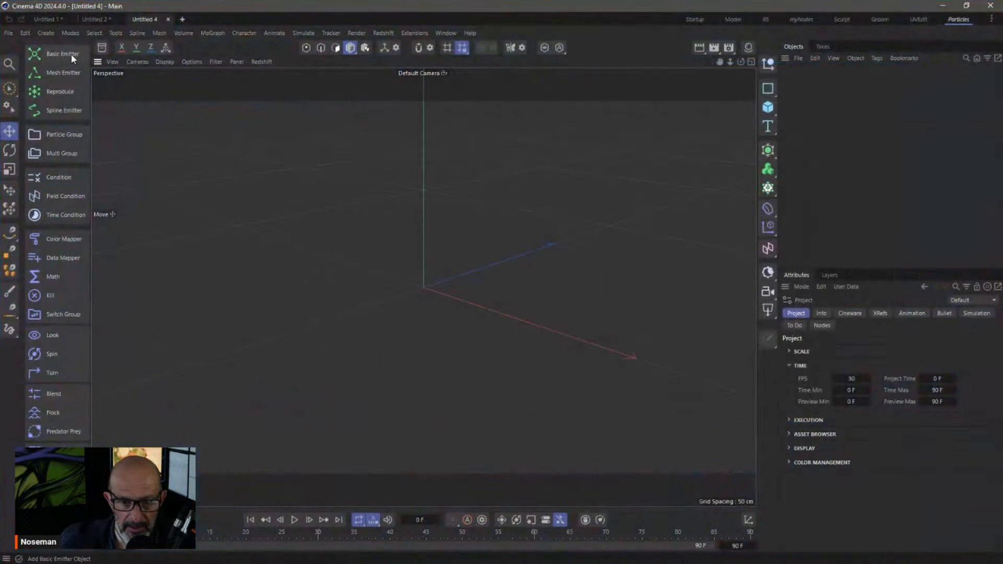
click(60, 54)
click(296, 521)
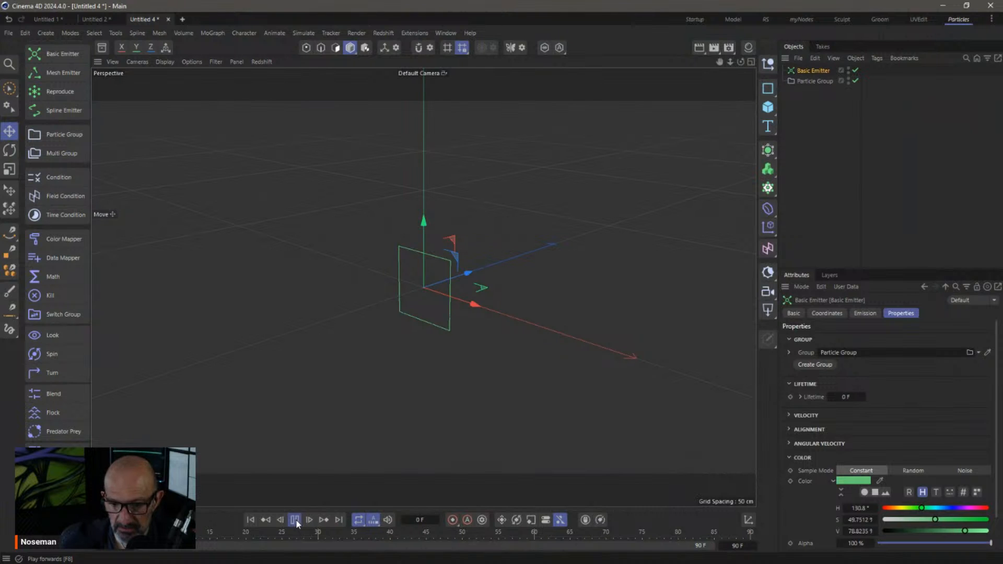
click(295, 520)
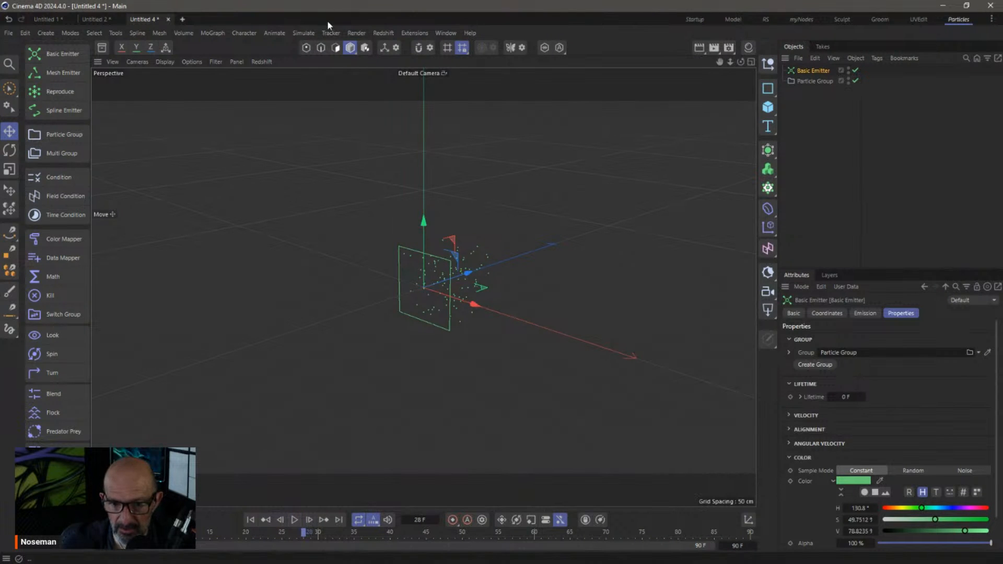
click(303, 32)
Add Gravity and Friction forces from the Simulate > Forces menu
mouse_move(337, 56)
click(396, 119)
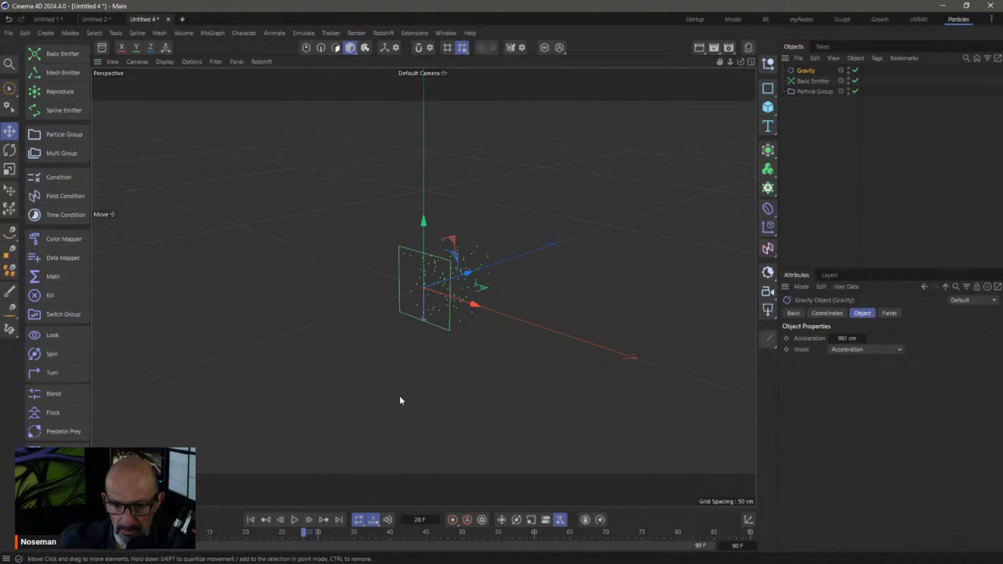
click(279, 33)
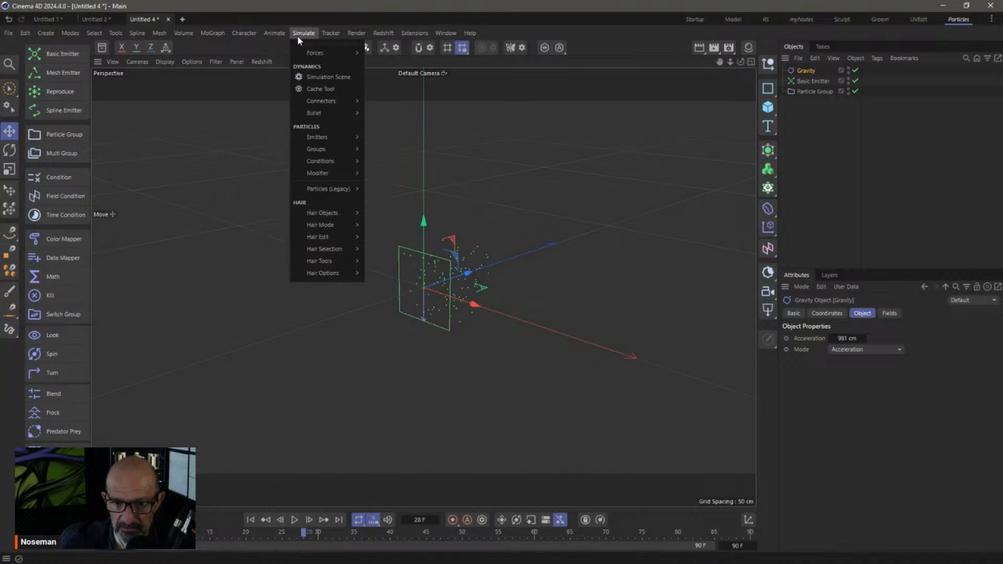
mouse_move(336, 56)
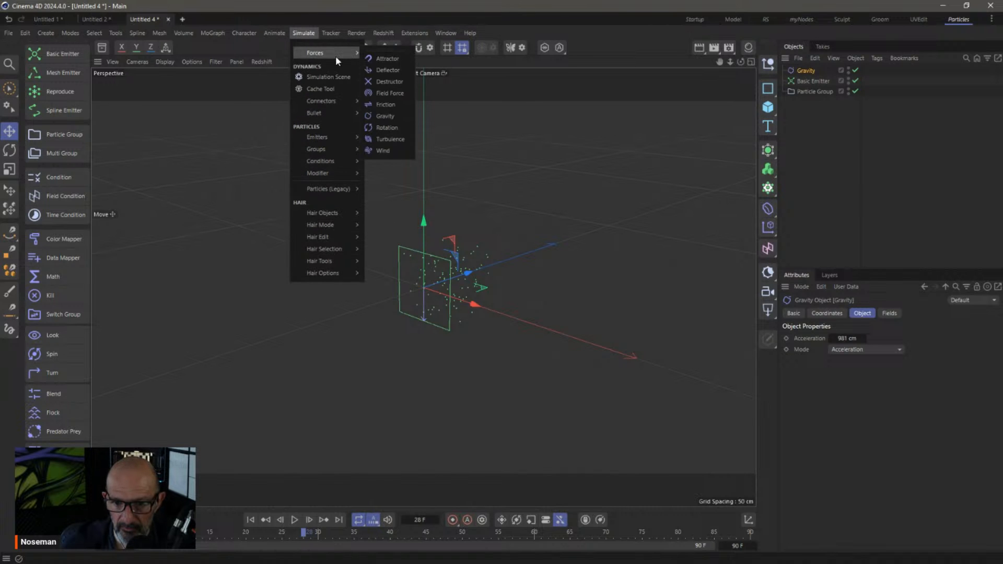
click(402, 106)
Place both forces below the Particle Group, Friction after Gravity, with Friction Strength 60
shift+click(806, 81)
drag(806, 81, 815, 134)
click(815, 134)
drag(805, 92, 808, 109)
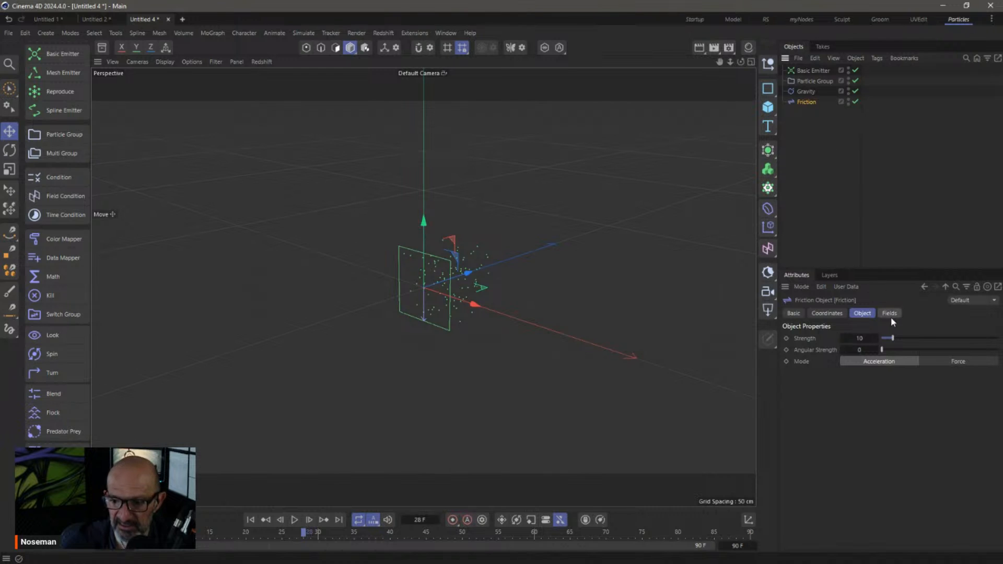
double_click(864, 339)
text(60)
key(Return)
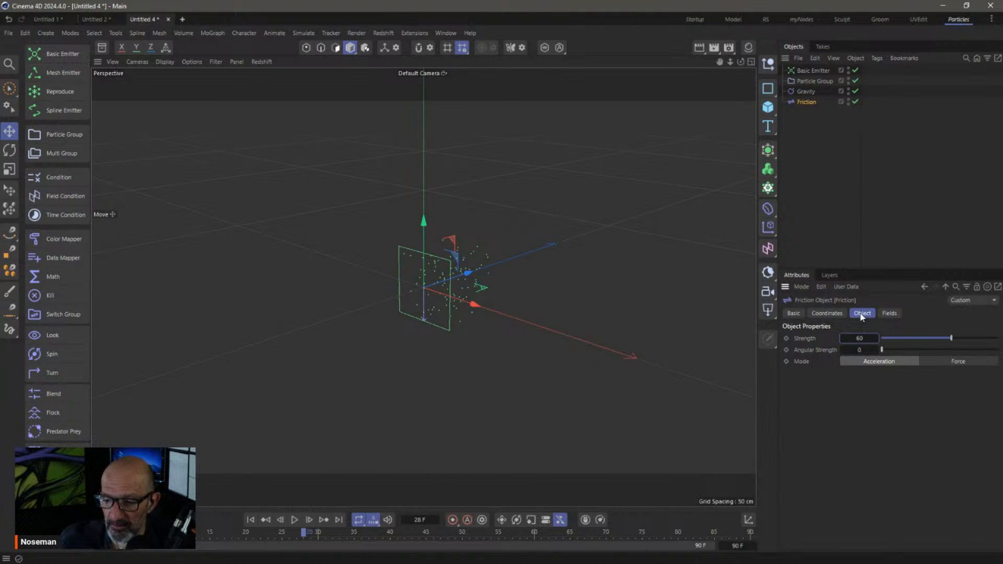
Replay the emission from frame 0 and orbit to watch the particles fall
click(250, 519)
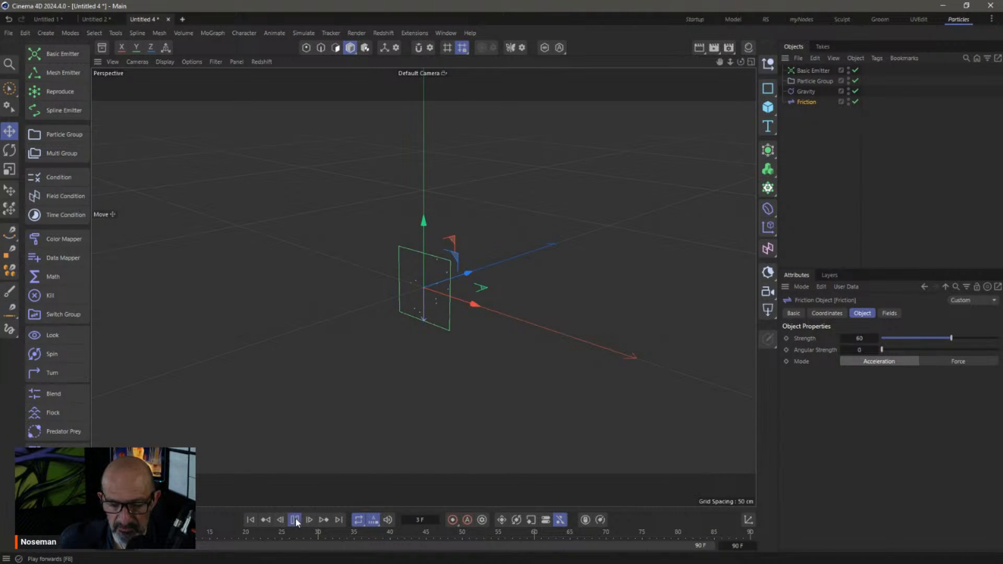
click(295, 520)
alt+drag(433, 302, 474, 271)
click(303, 32)
Add a Turbulence force set to Strength 51.9 cm, Scale 29.77 % and Frequency 62.45 %
mouse_move(311, 55)
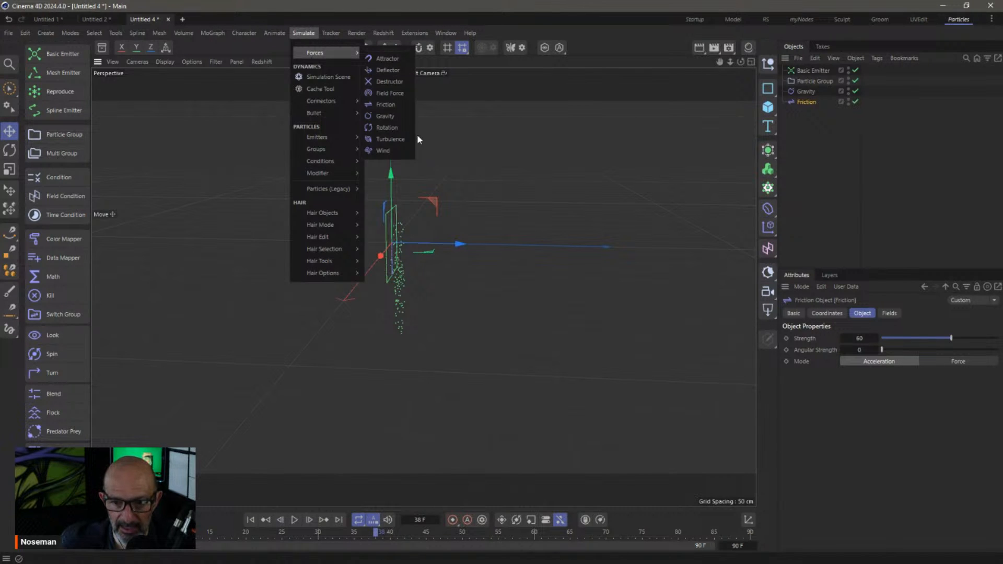
click(390, 139)
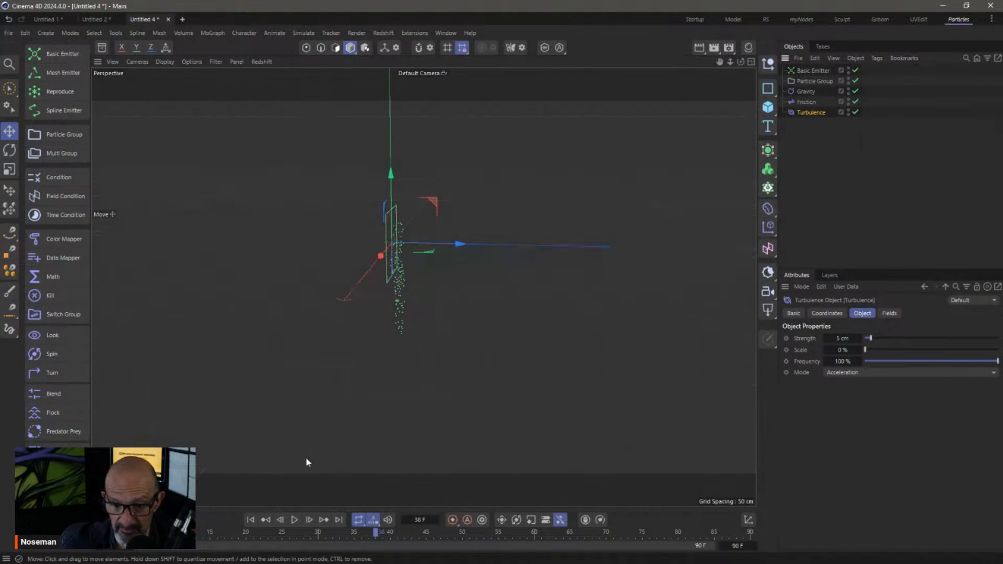
click(250, 521)
click(295, 521)
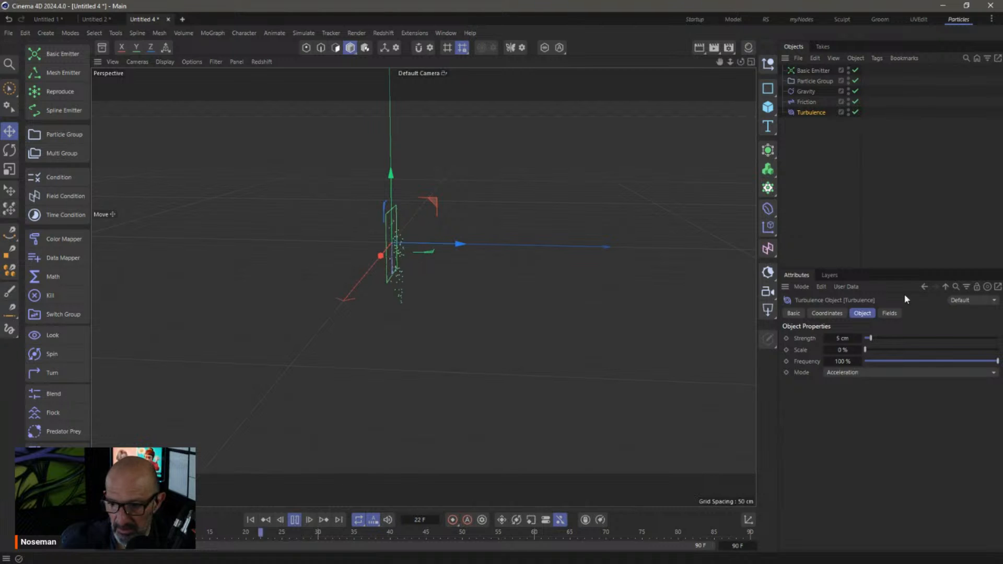
click(900, 339)
click(891, 350)
click(910, 361)
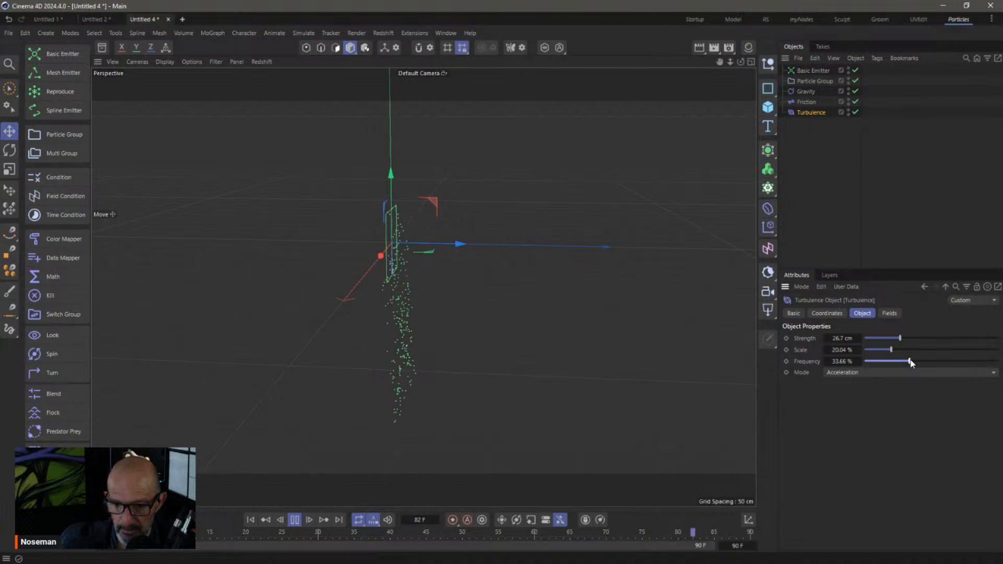
click(903, 350)
click(933, 339)
click(946, 361)
click(288, 517)
Extend the timeline to 900 frames and edit the Basic Emitter's emission Rate
text(900)
key(Return)
alt+drag(454, 250, 381, 245)
click(813, 70)
click(865, 313)
click(865, 397)
Set emission Rate to 1000 and nest the Particle Group in a Volume Builder under a Volume Mesher
text(000)
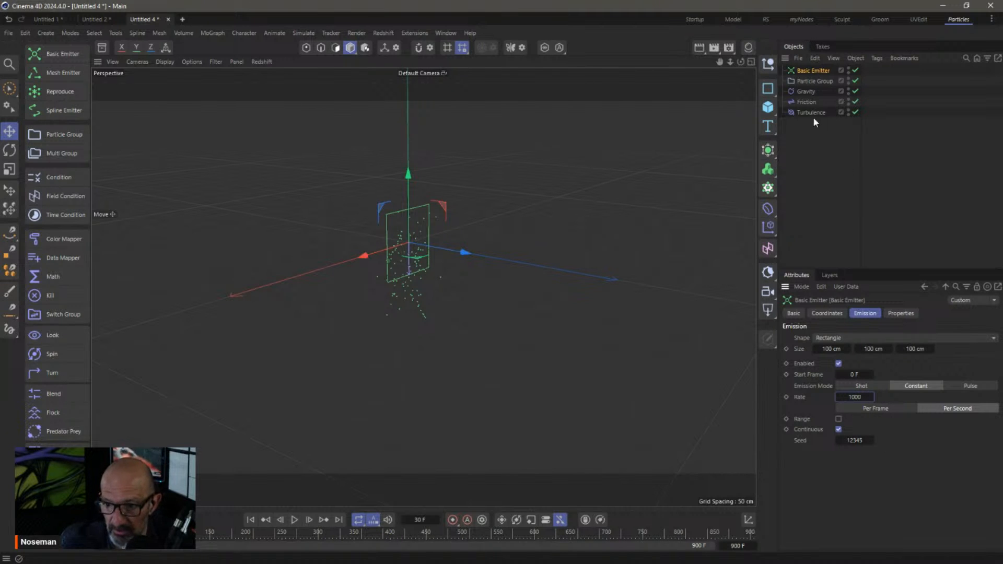
drag(813, 81, 812, 165)
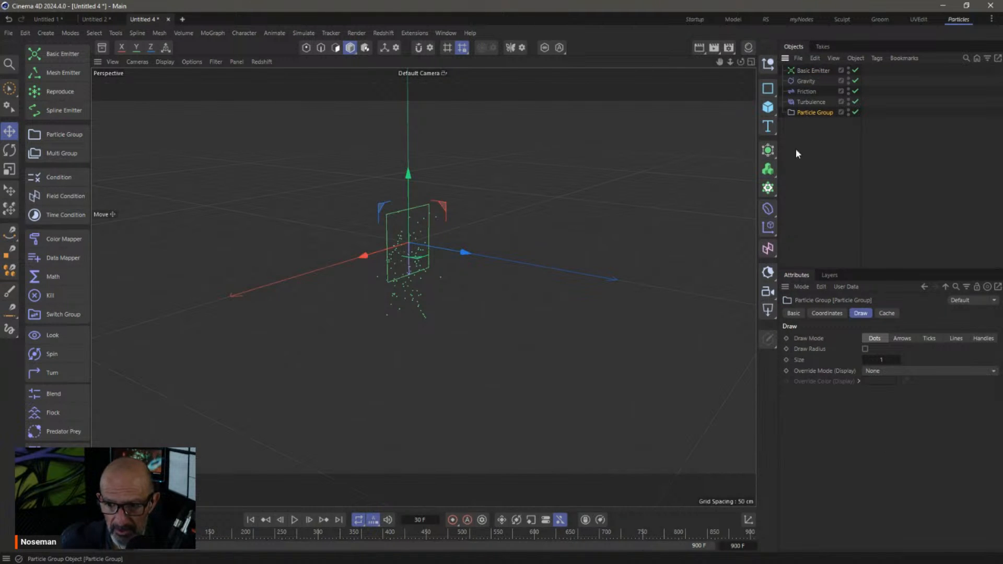
alt+click(768, 169)
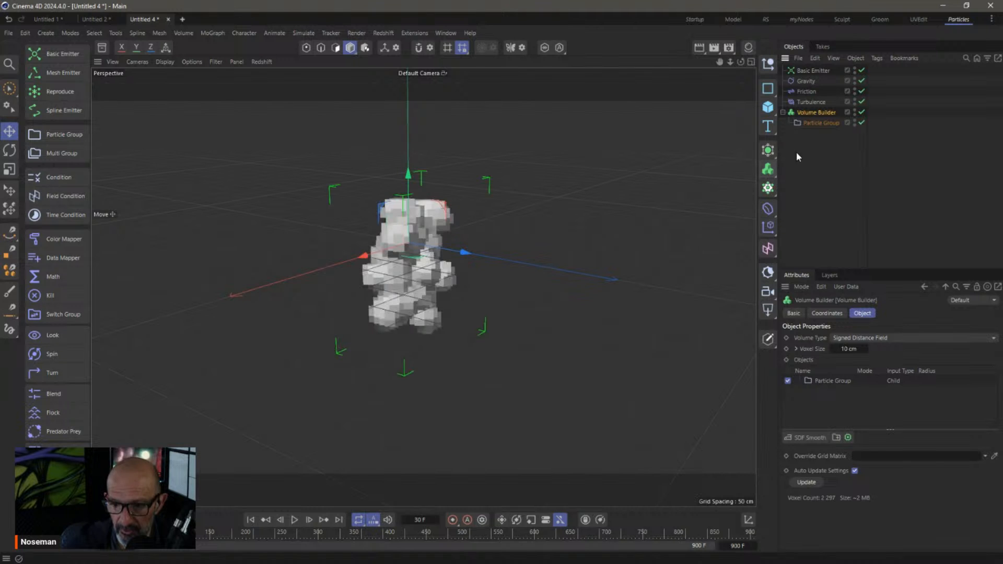
click(768, 169)
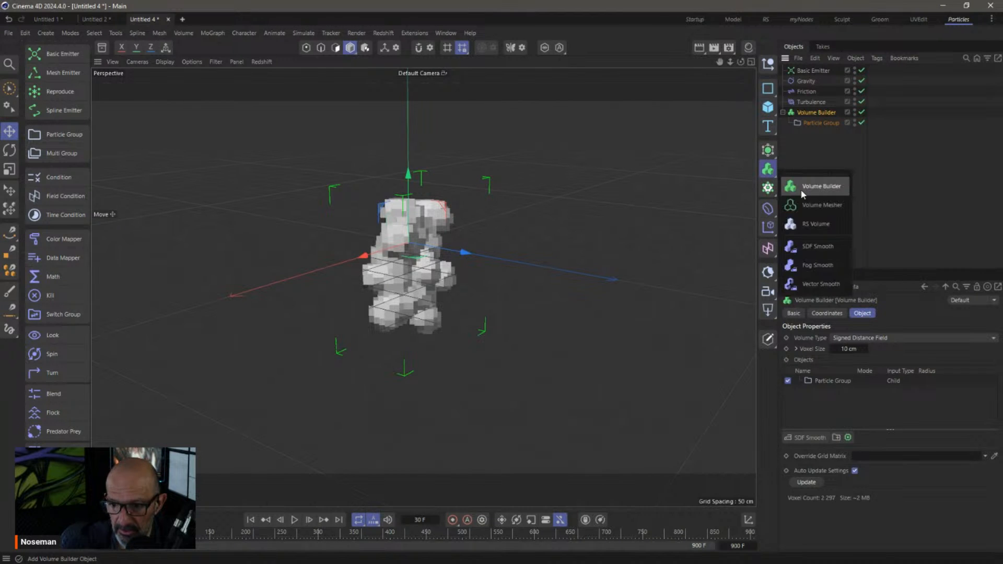
alt+click(810, 205)
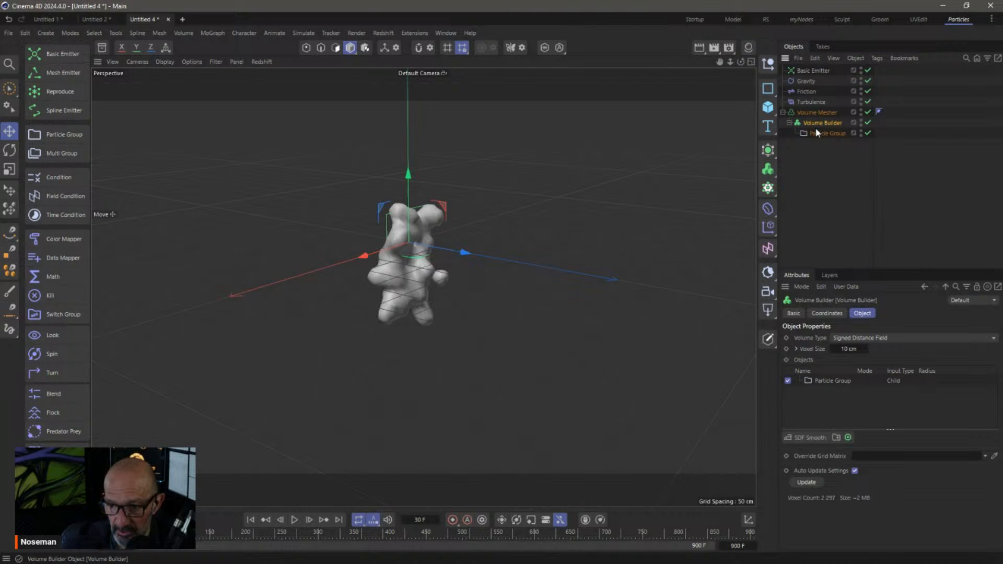
Set Voxel Size to 5 cm and trim the particle Radius to about 13.6 cm
click(823, 381)
drag(857, 462, 862, 463)
double_click(862, 349)
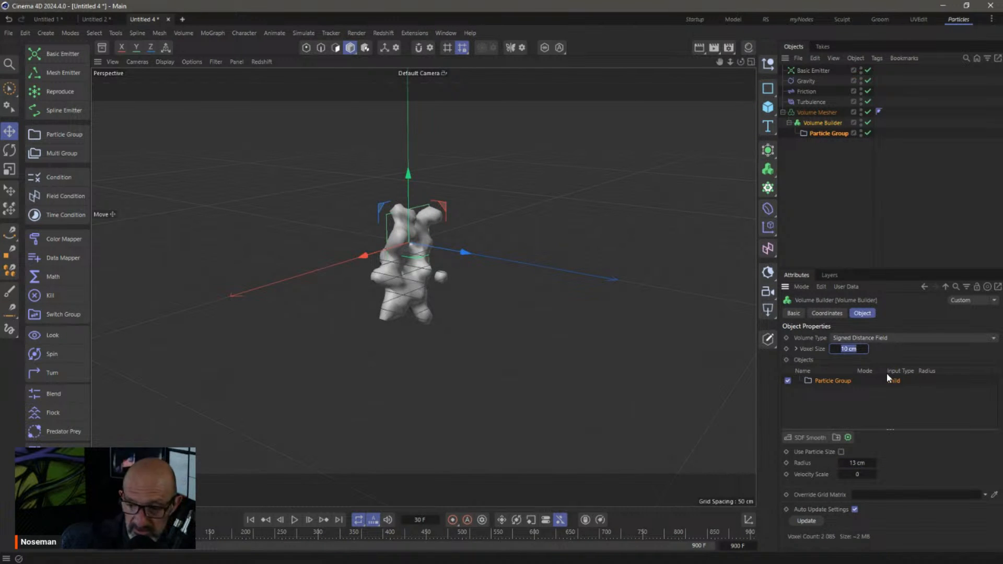
text(5)
key(Return)
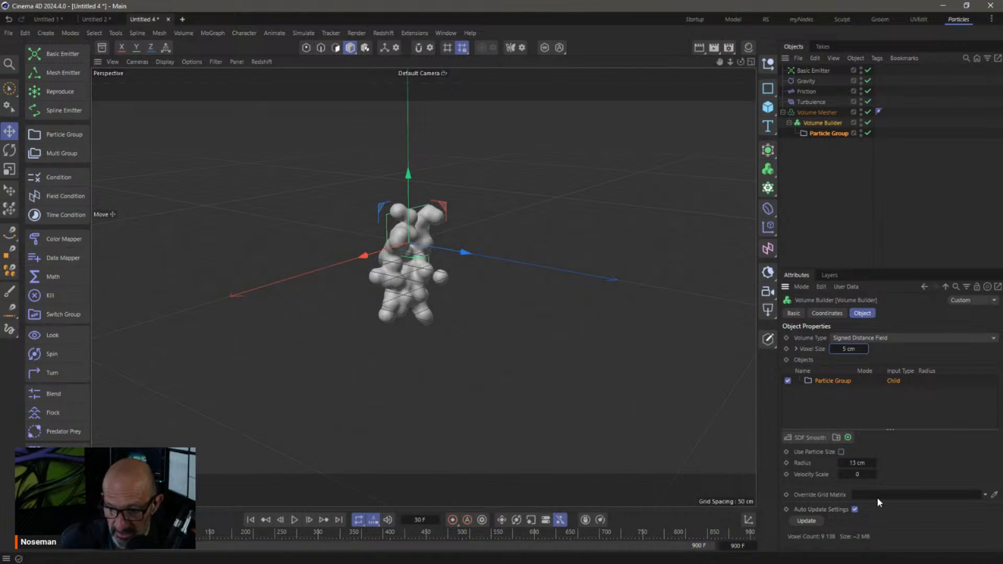
drag(864, 463, 868, 463)
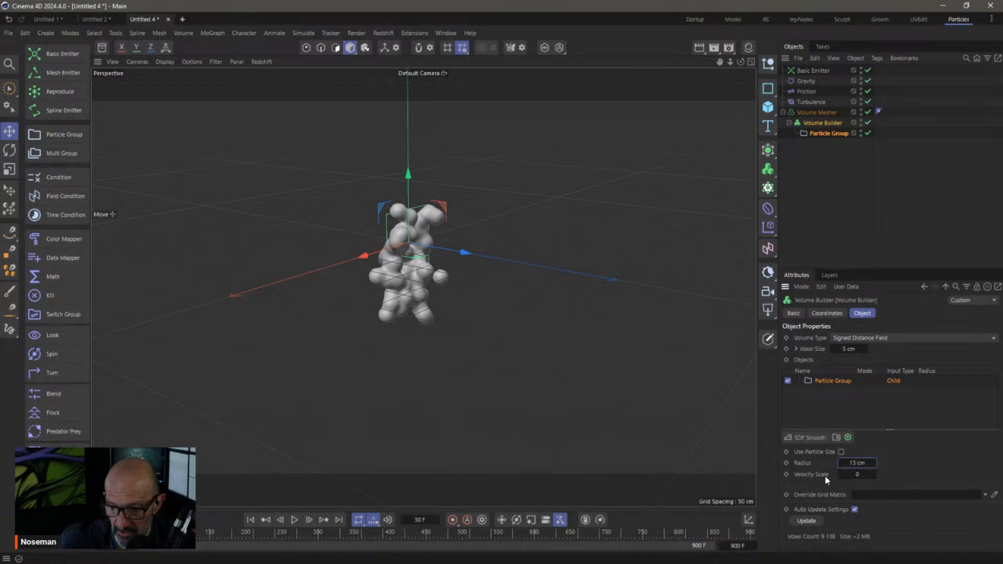
Add an SDF Smooth filter with Voxel Distance 1 and the Laplacian Flow operator
click(807, 437)
double_click(853, 503)
text(1)
key(Return)
click(867, 494)
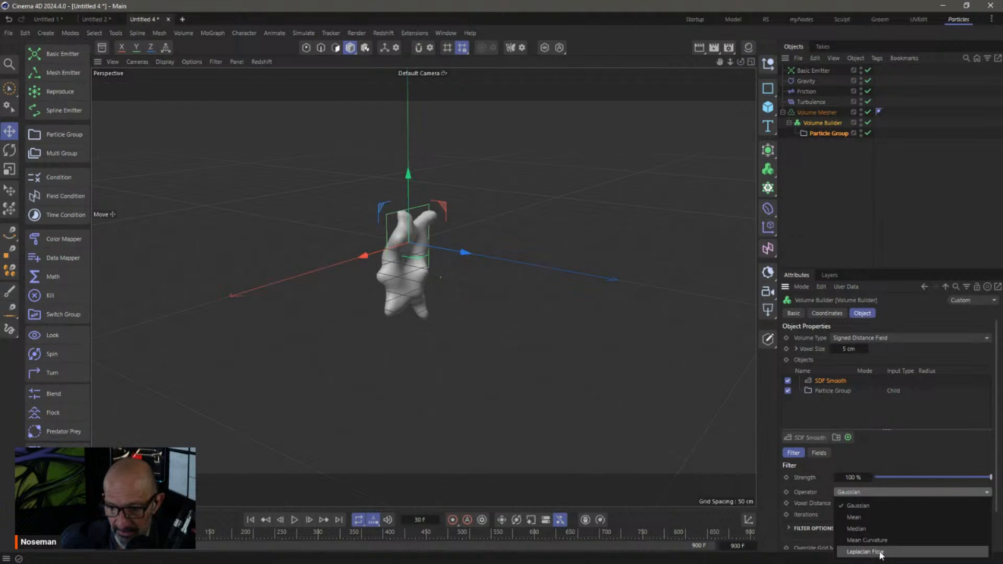
click(878, 553)
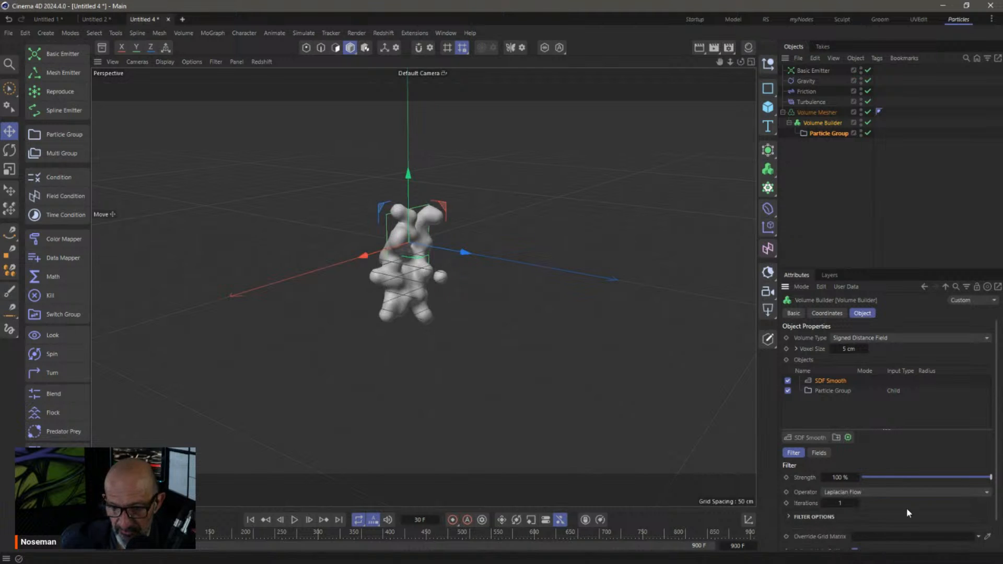
click(251, 520)
click(295, 520)
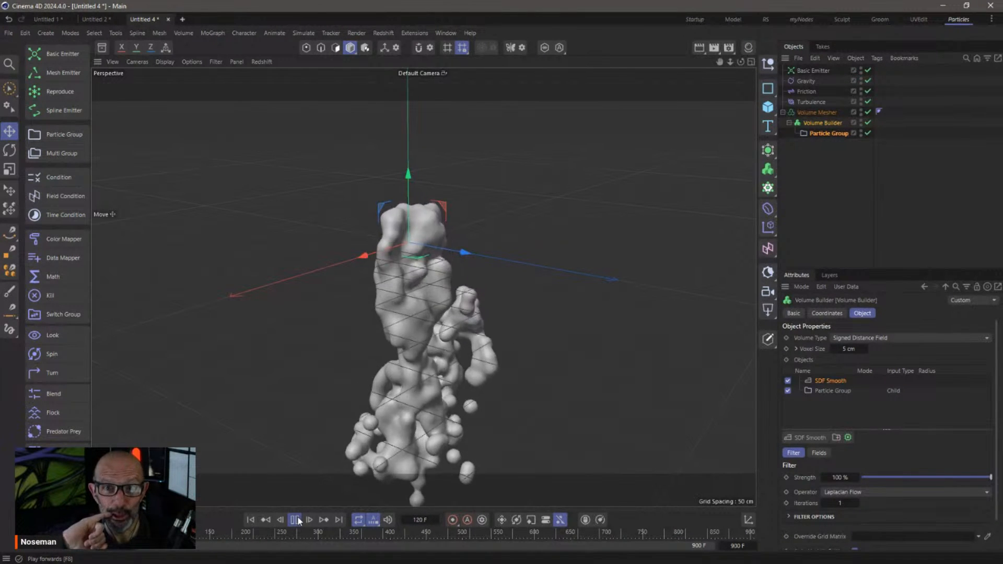
alt+drag(428, 310, 458, 234)
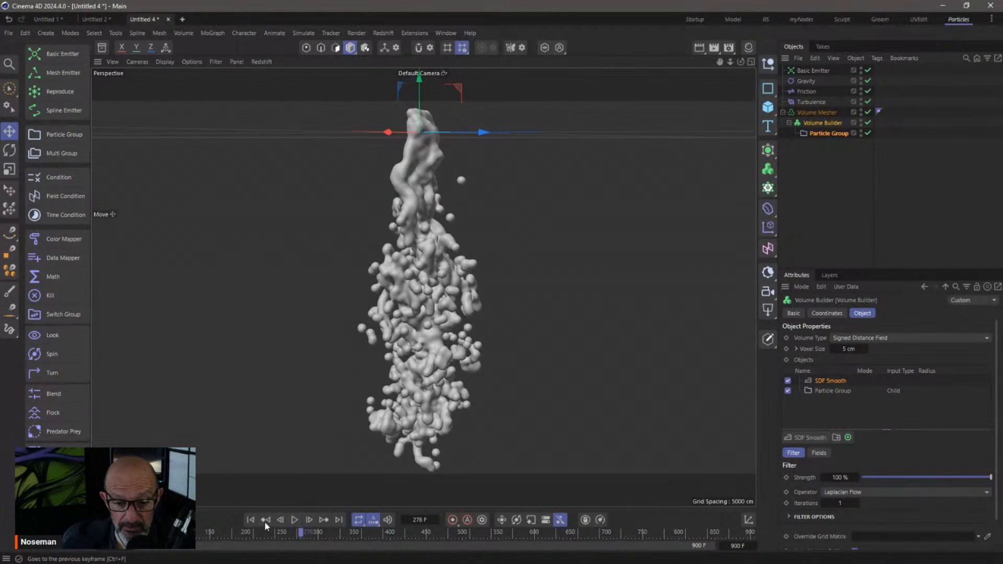
click(250, 520)
alt+middle_drag(407, 158, 403, 270)
alt+right_drag(403, 270, 483, 276)
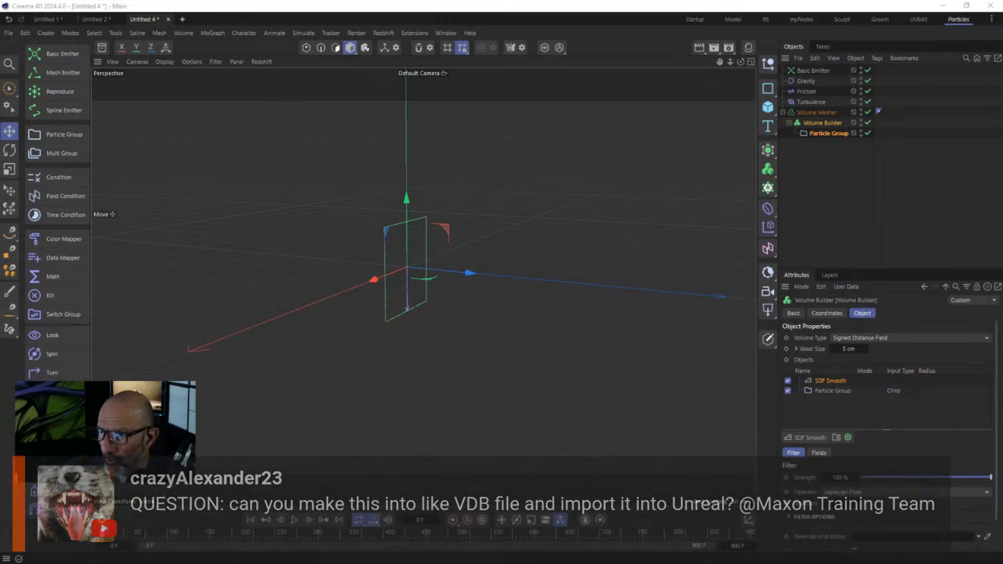
click(853, 172)
drag(822, 124, 816, 158)
Delete the Volume Mesher and switch the Volume Builder's Volume Type to Fog
click(817, 114)
key(Delete)
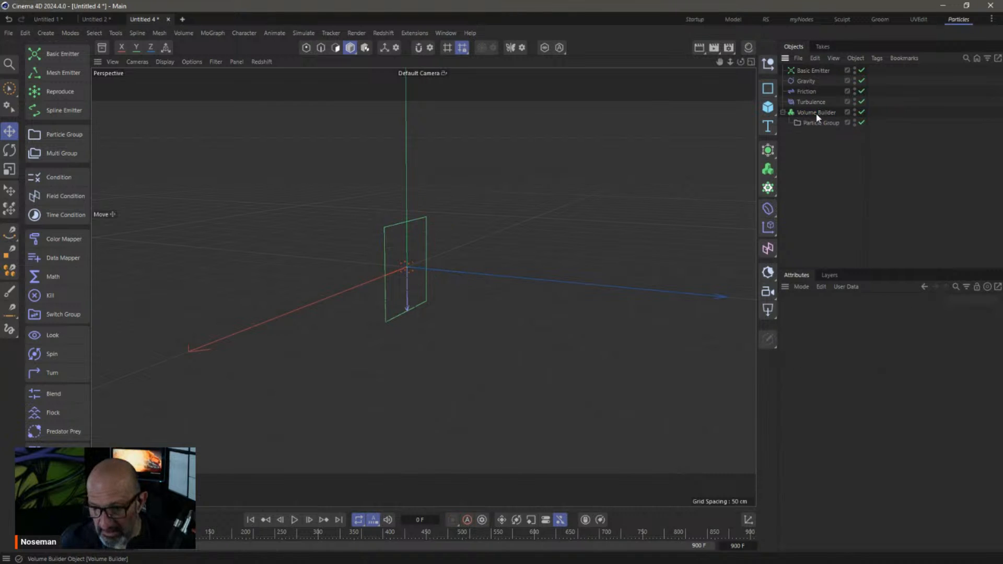
click(294, 520)
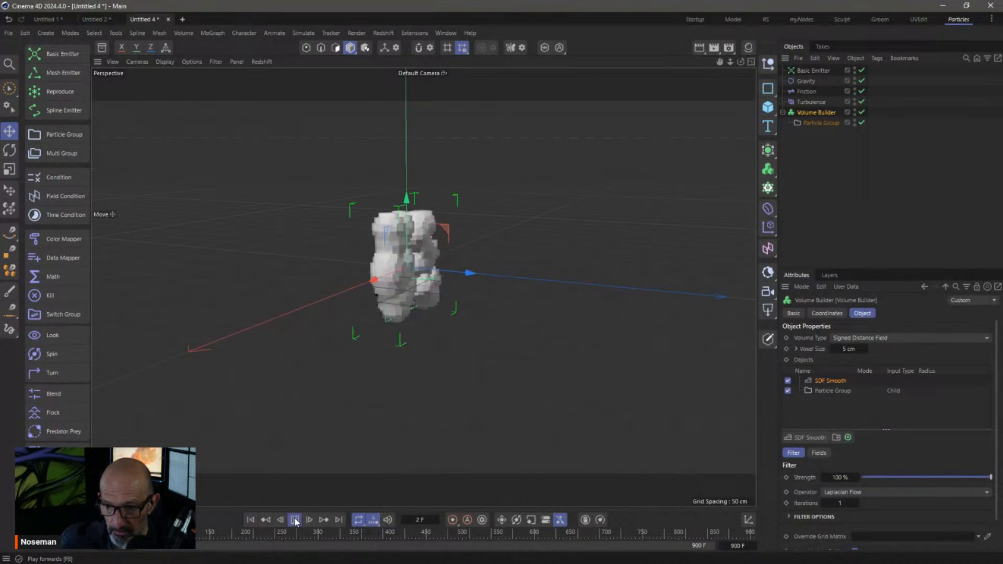
click(863, 337)
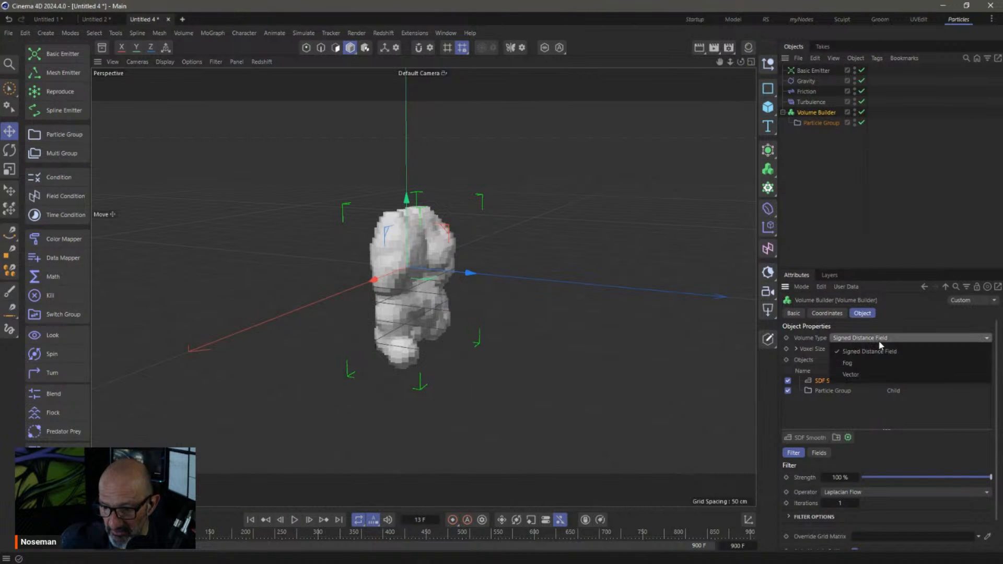
click(881, 367)
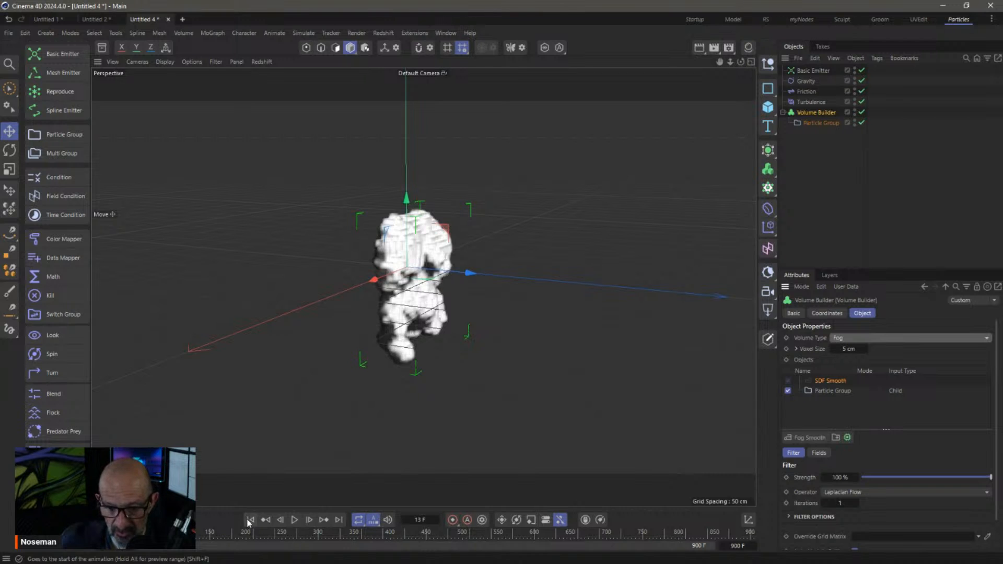
click(293, 520)
click(294, 519)
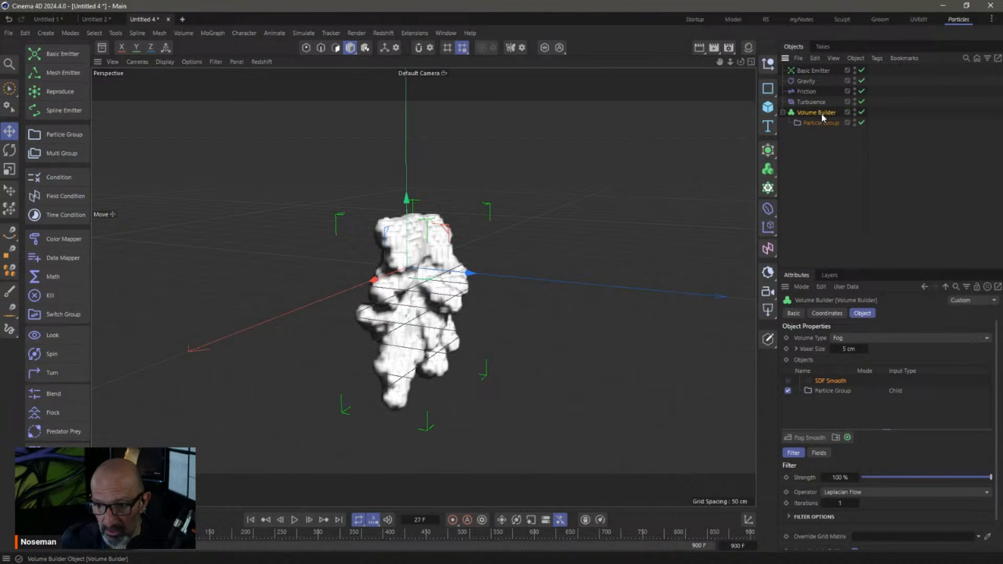
right_click(807, 116)
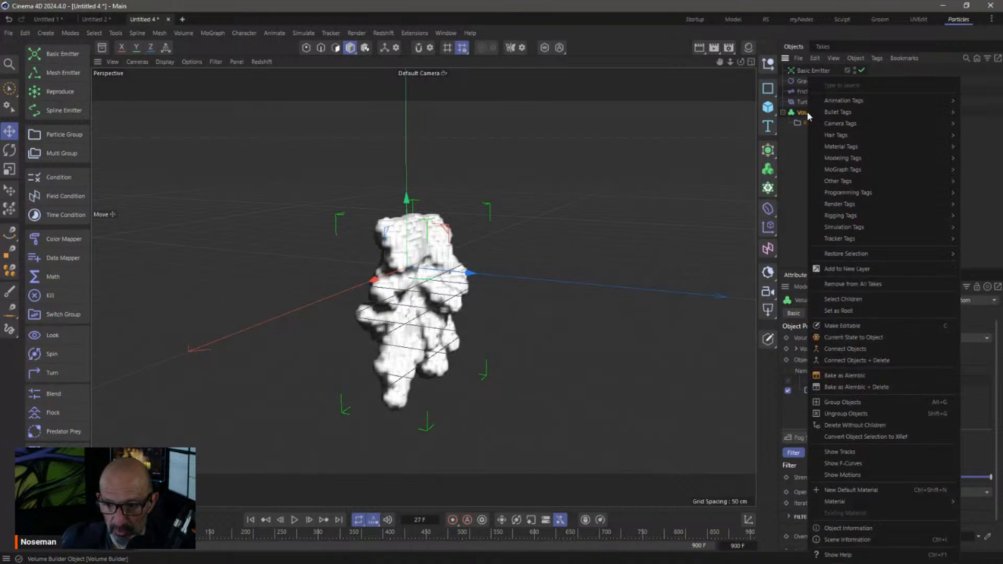
click(801, 171)
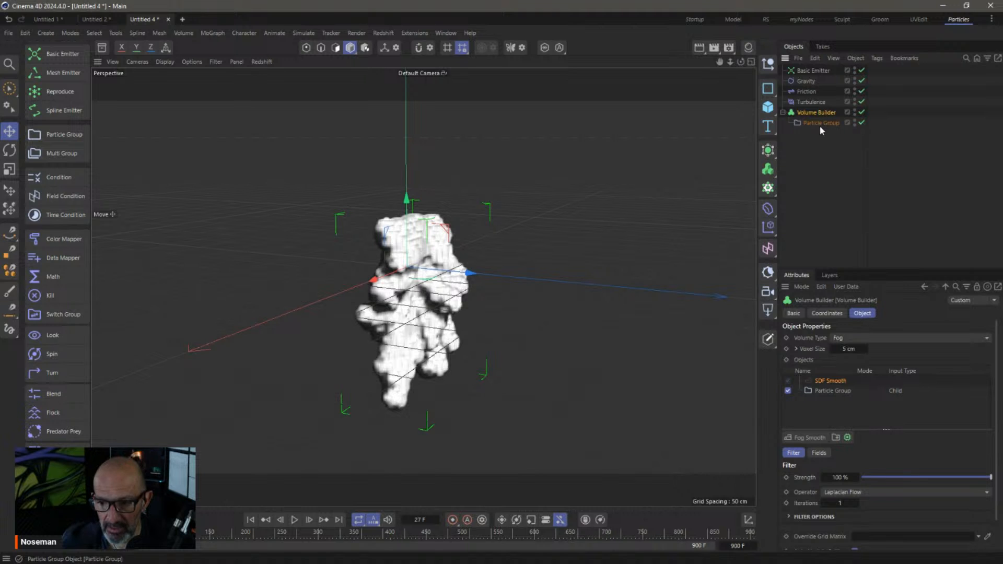
Move the Particle Group out of the Volume Builder, delete the builder, and check the Cache tab
drag(817, 121, 811, 118)
key(Delete)
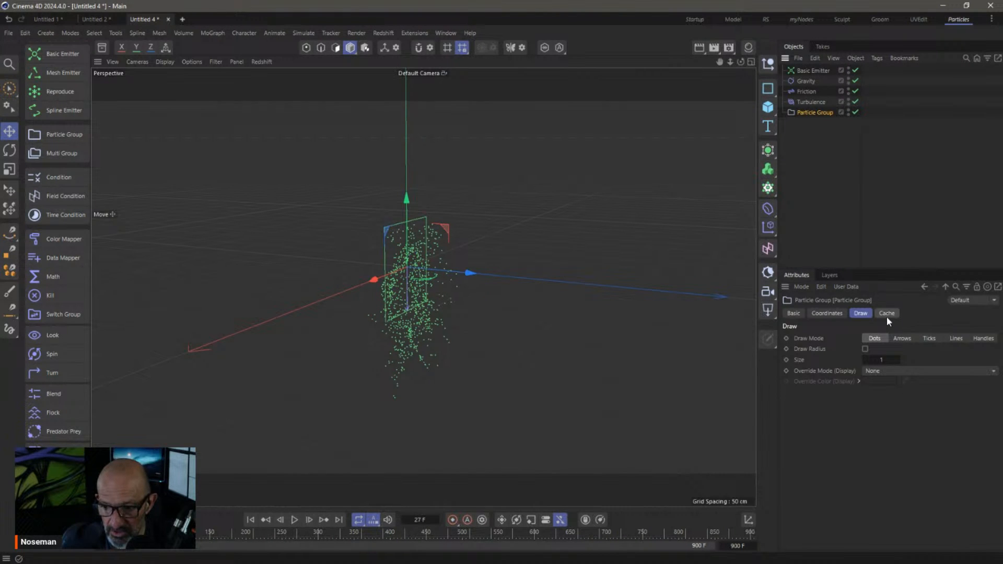
click(887, 314)
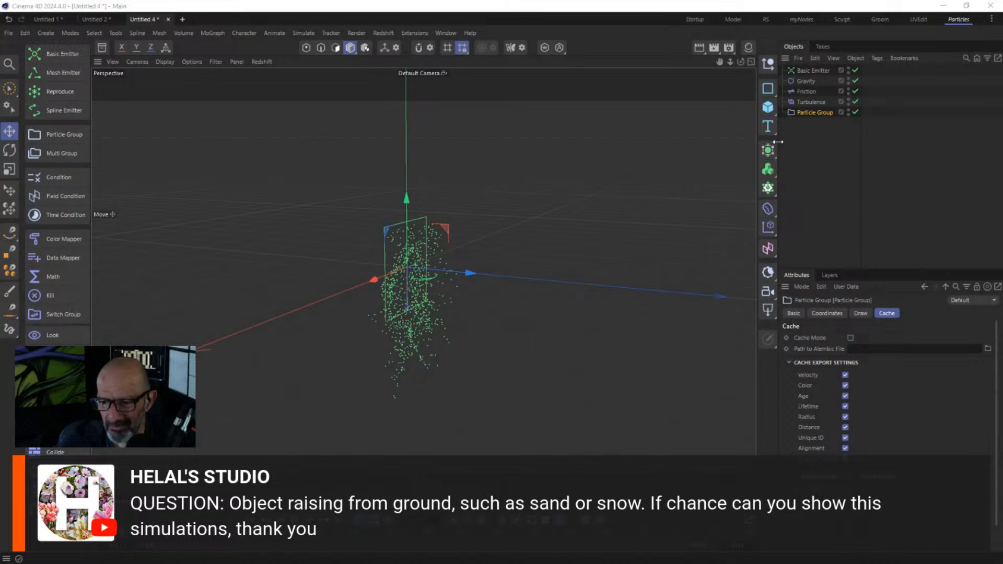
click(659, 179)
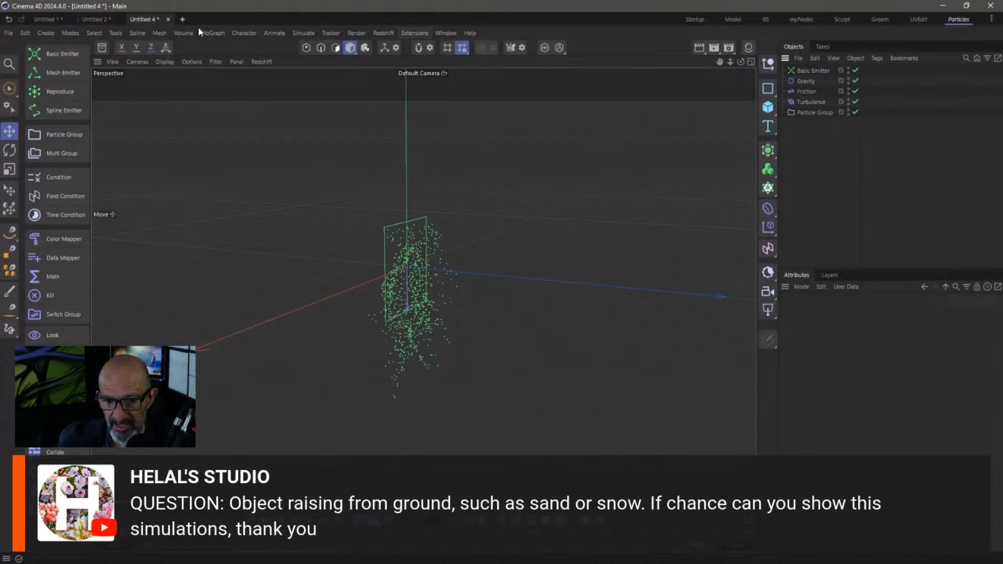
Close Untitled 4 without saving and start a new scene with a Plane and a Sphere
click(168, 19)
click(522, 327)
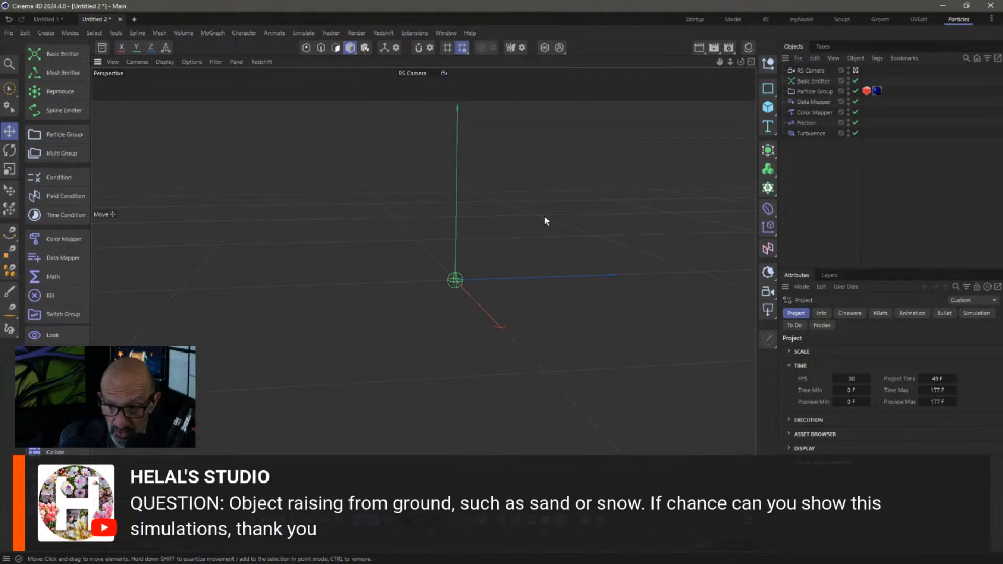
key(ctrl+n)
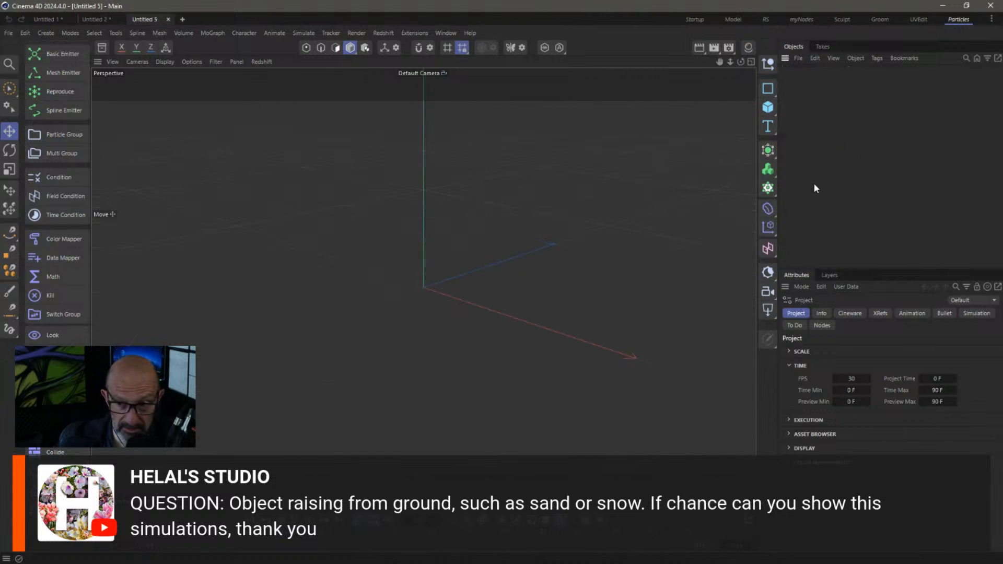
click(769, 111)
click(833, 148)
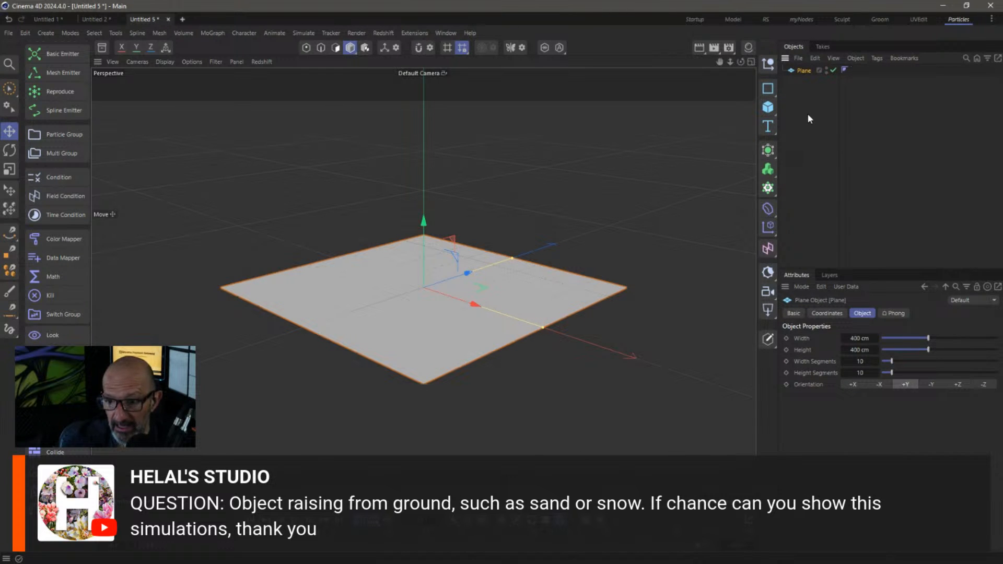
click(768, 108)
click(888, 159)
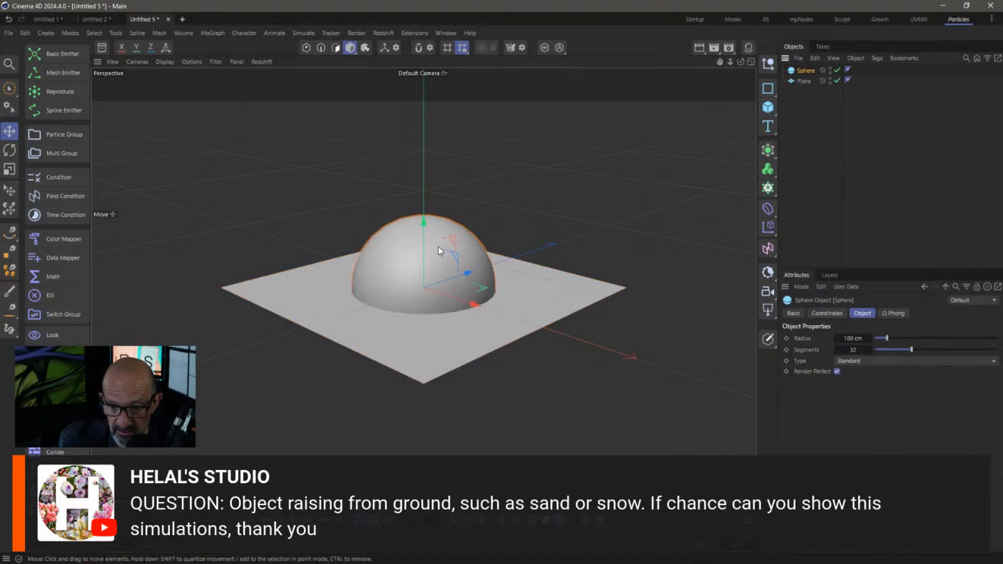
Shrink the sphere to about two-thirds size and sink it beneath the plane
key(t)
drag(549, 264, 451, 282)
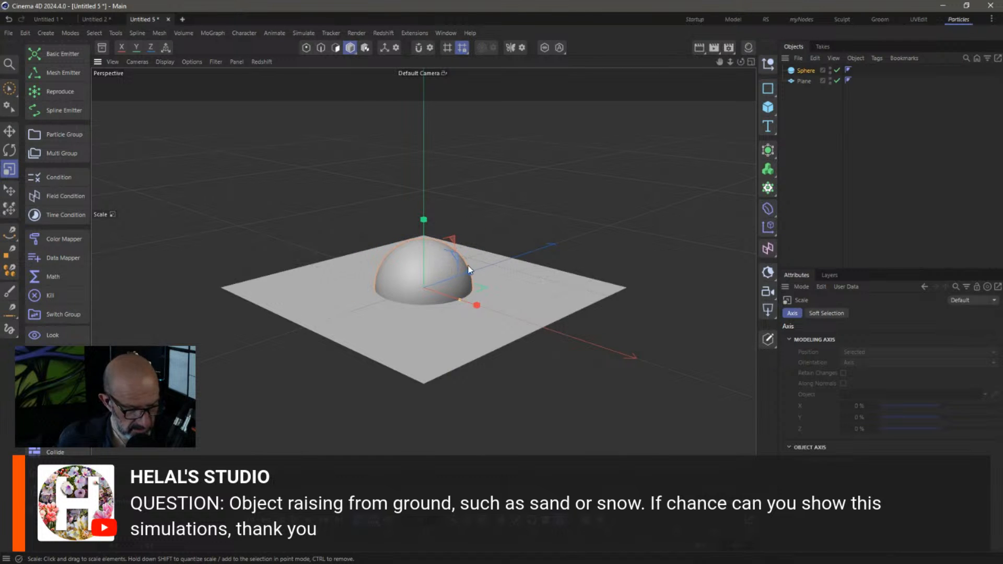
middle_drag(444, 328, 288, 444)
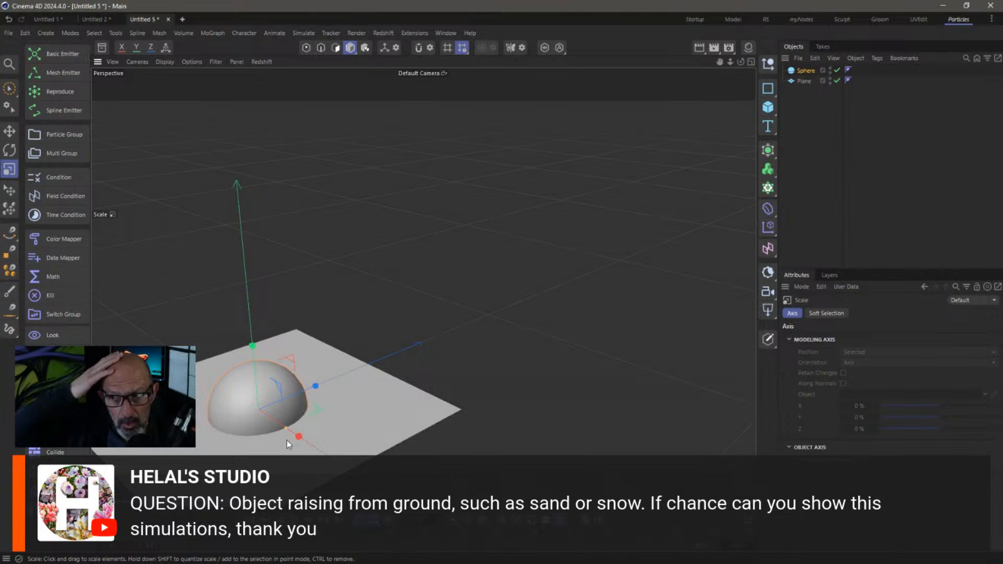
key(h)
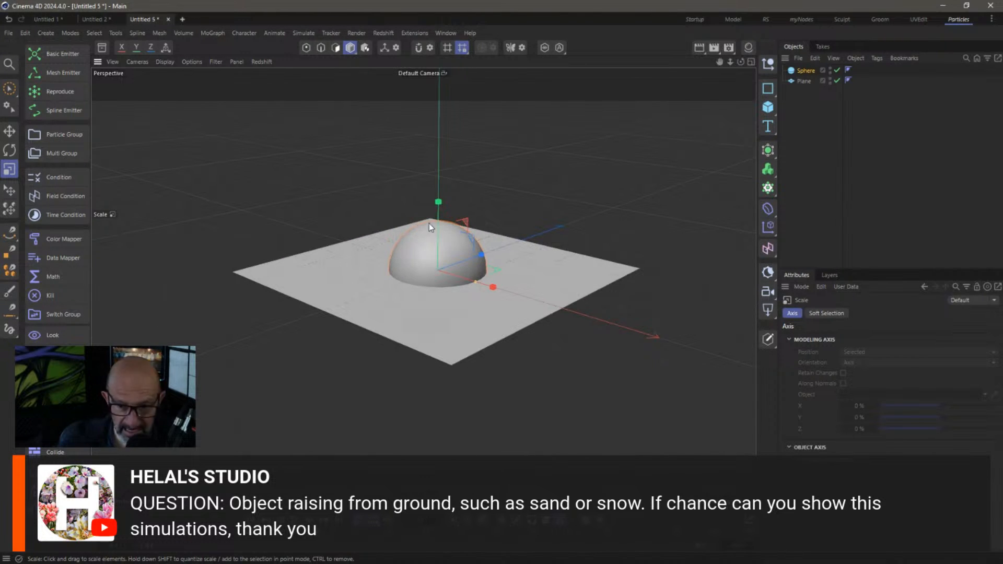
key(e)
drag(438, 216, 438, 287)
Keyframe the sphere's Y position rising from below the plane to above it, then play it back
click(806, 70)
click(827, 313)
click(790, 363)
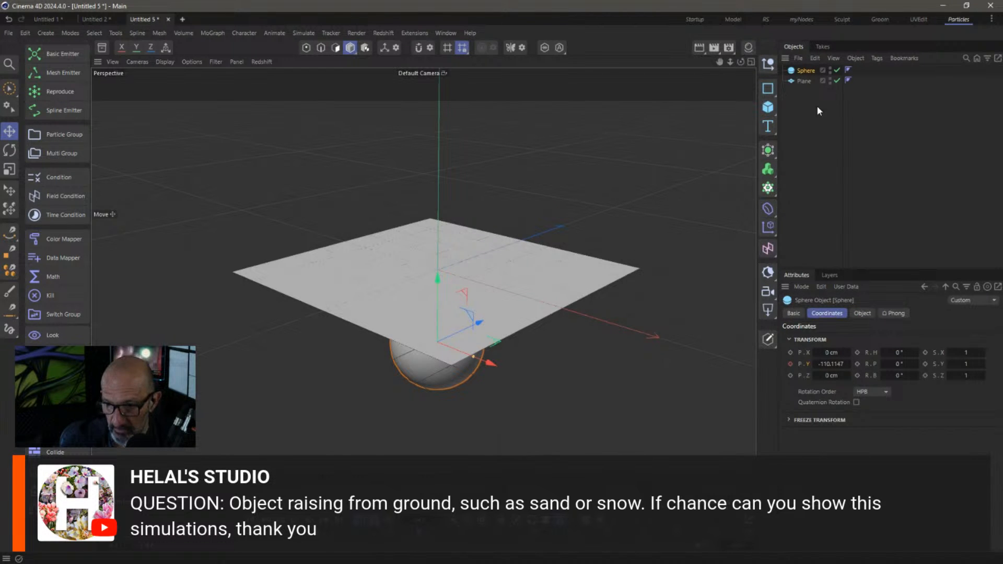
drag(832, 365, 965, 355)
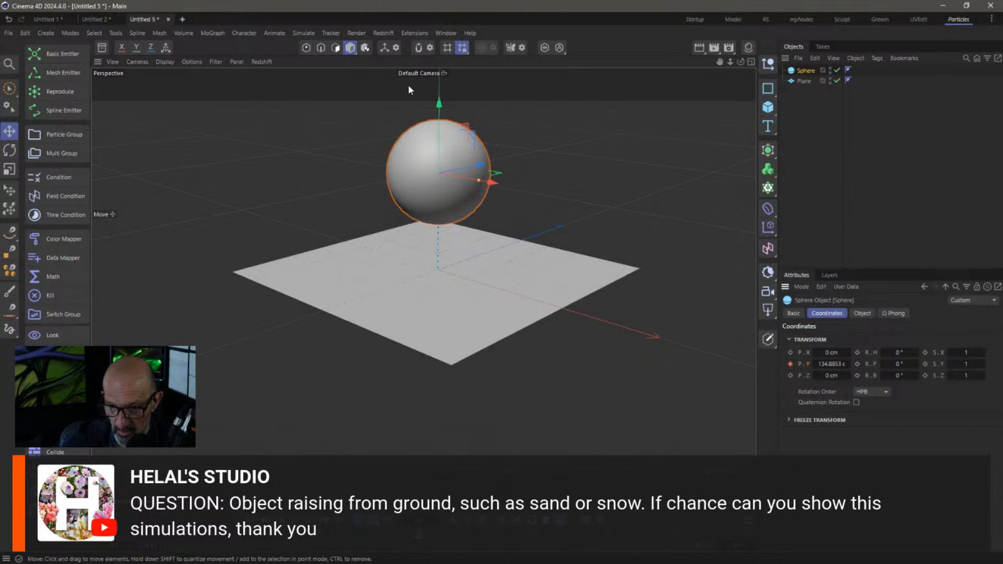
mouse_move(440, 103)
mouse_down()
mouse_move(441, 211)
mouse_move(444, 113)
mouse_up()
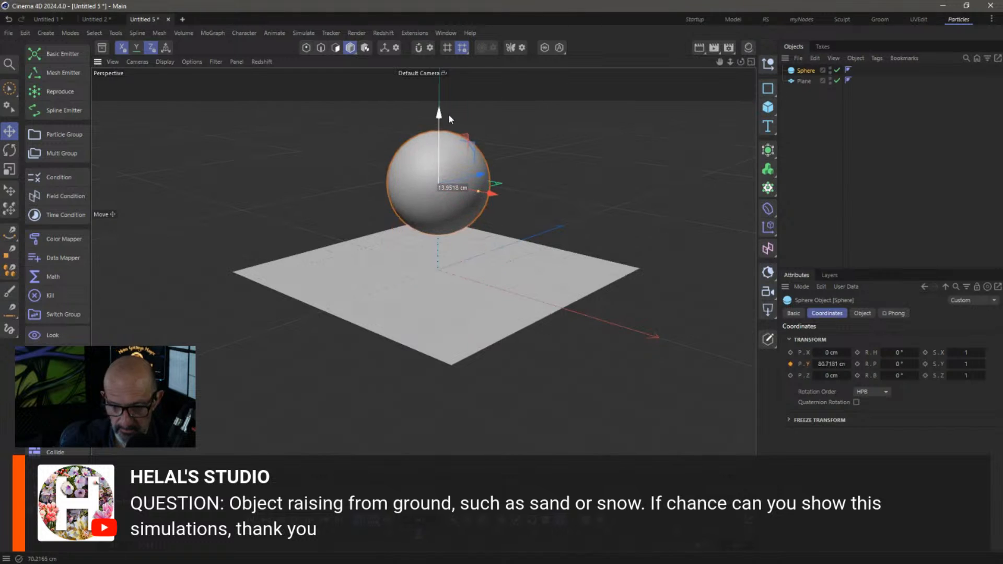
key(shift+f)
key(F8)
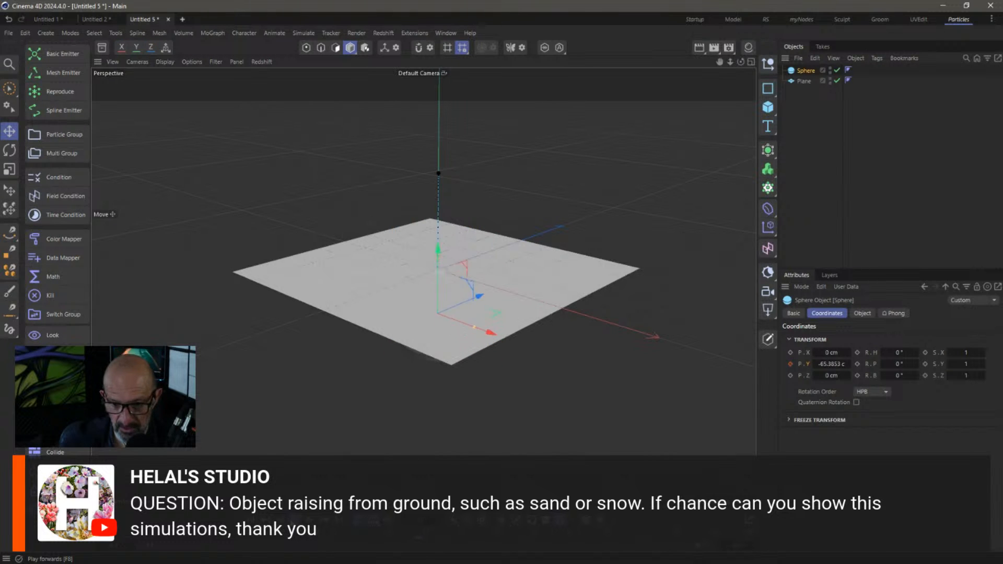
key(F8)
Rewind to the start, select the Plane and add a Mesh Emitter on it
key(shift+f)
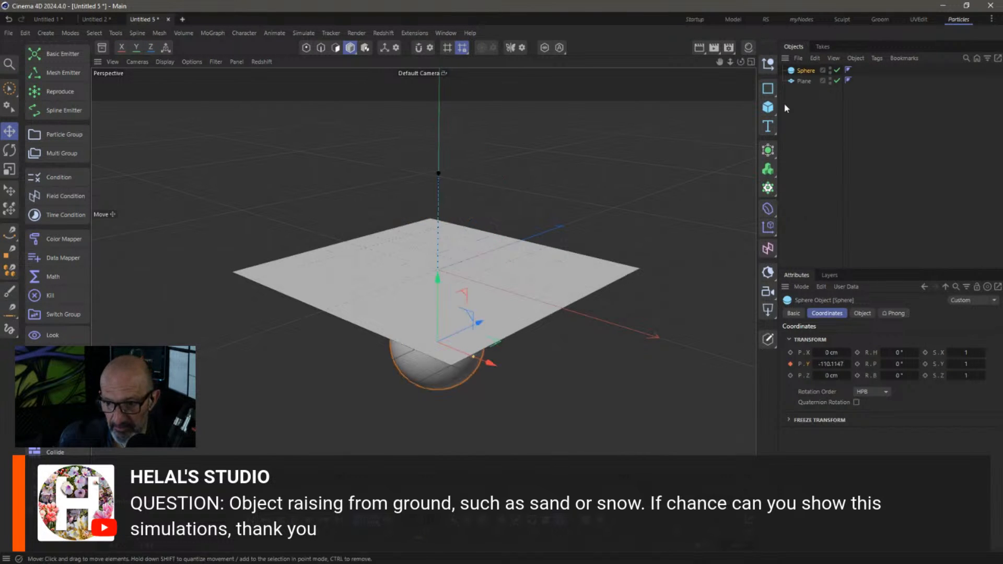
click(824, 100)
click(803, 81)
right_click(803, 81)
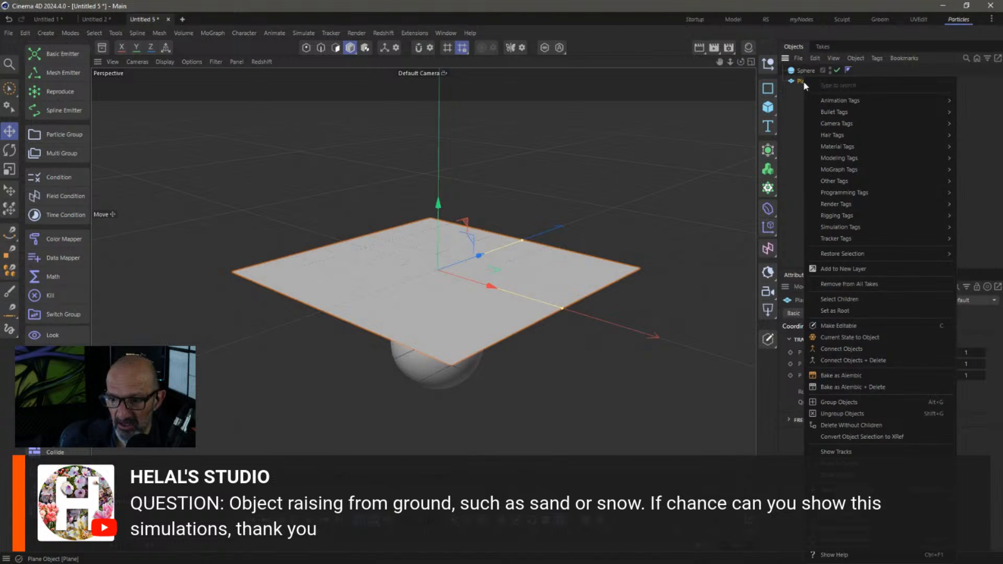
click(791, 103)
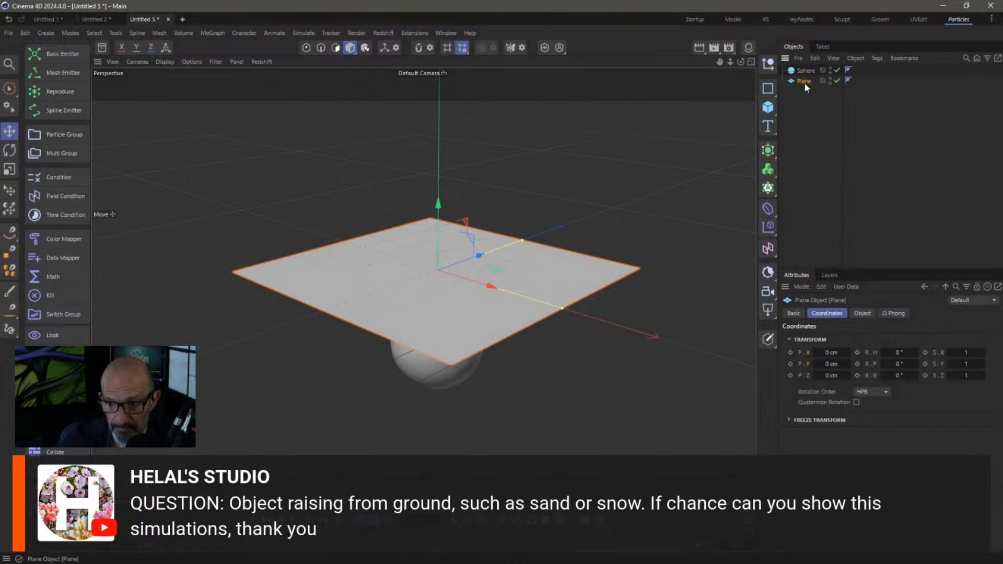
click(68, 76)
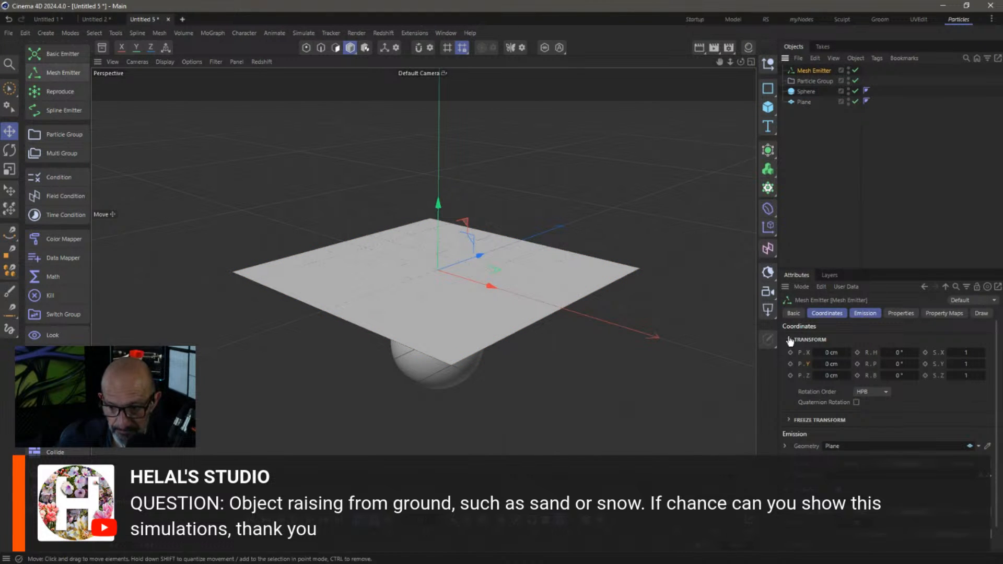
Set the emitter to fire one Shot of 10000 particles at 0 cm speed
click(863, 313)
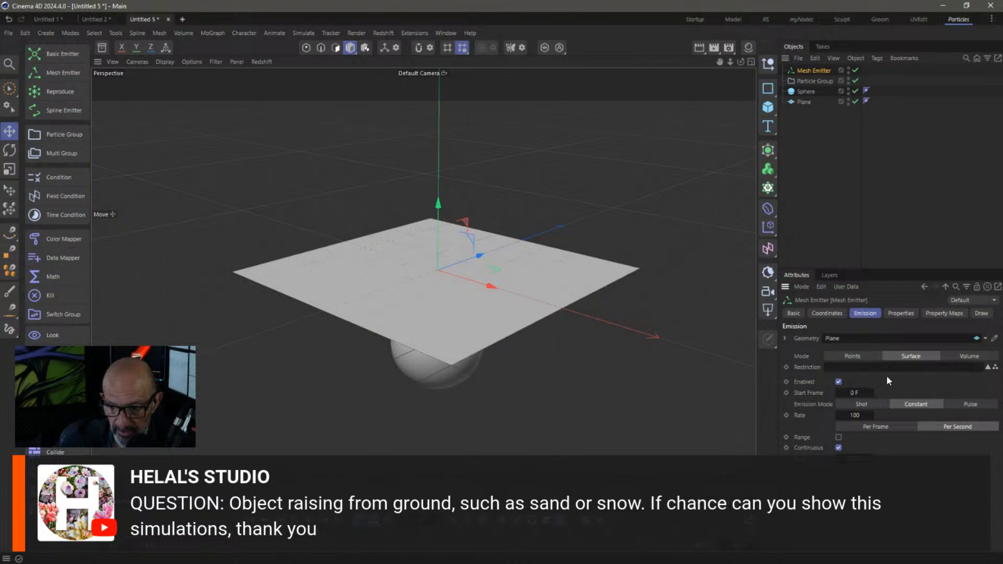
click(882, 406)
double_click(862, 415)
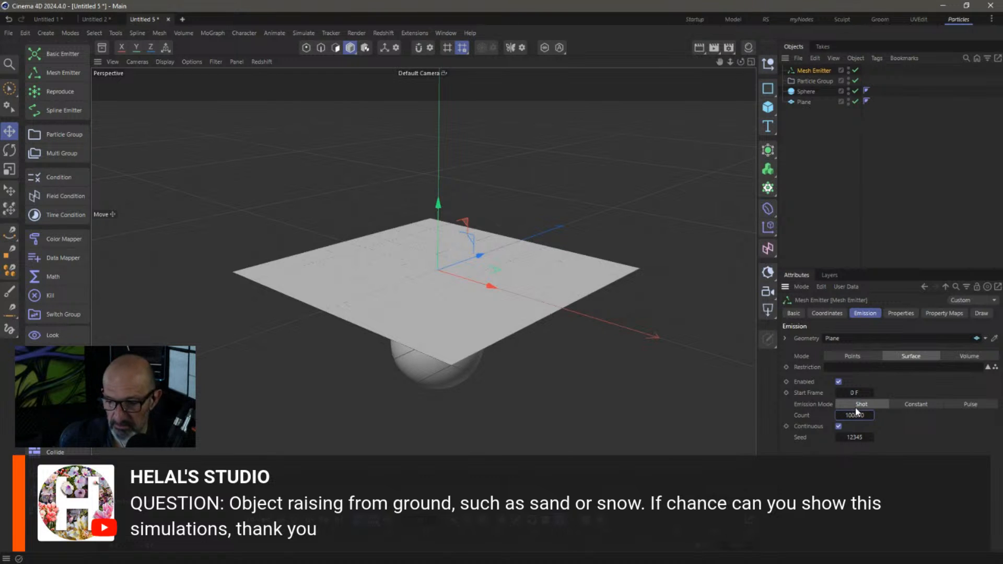
click(901, 314)
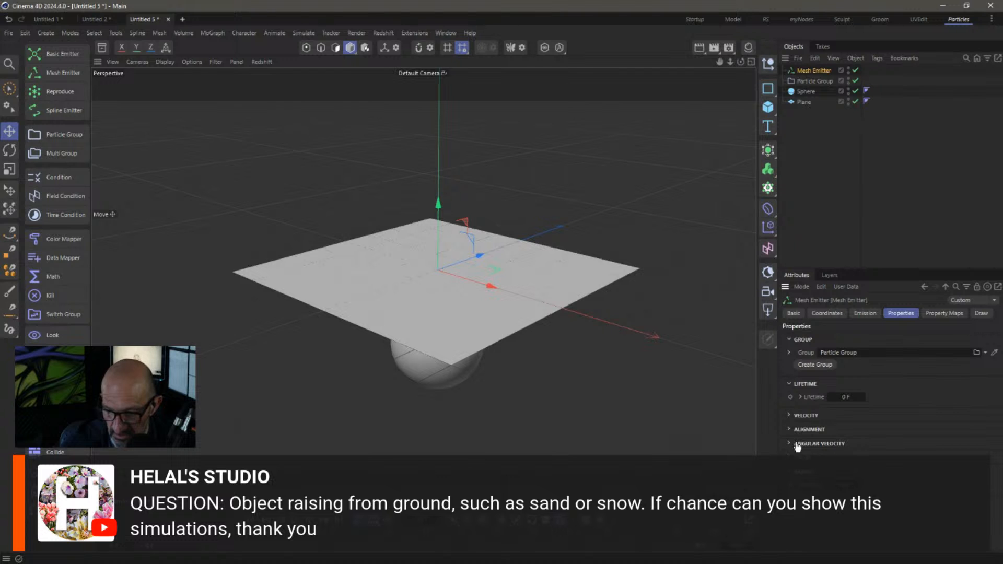
click(790, 416)
click(877, 428)
text(00)
key(Return)
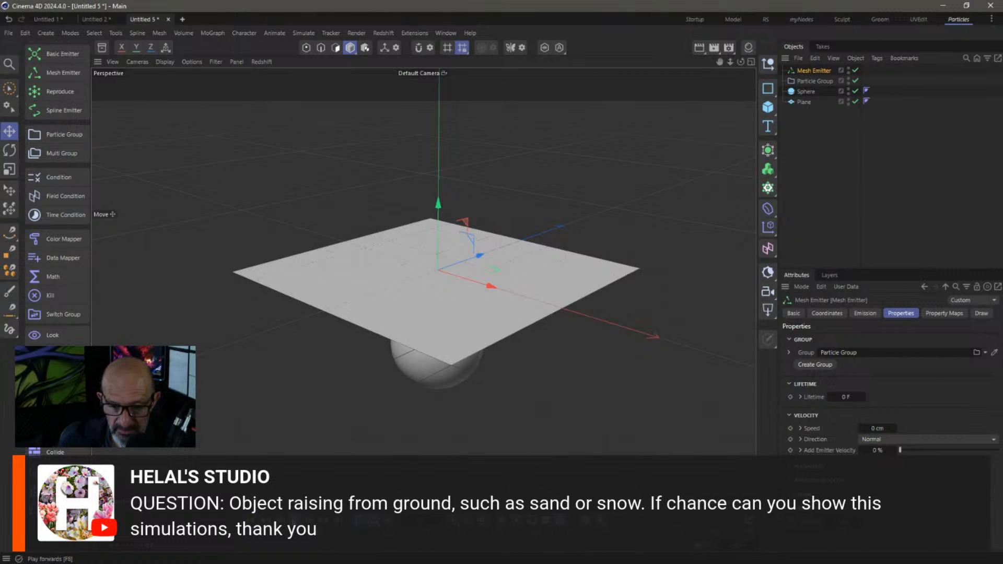
Play and rewind the emission, then select the Sphere to view its 67.6 cm radius and 32 segments
key(F8)
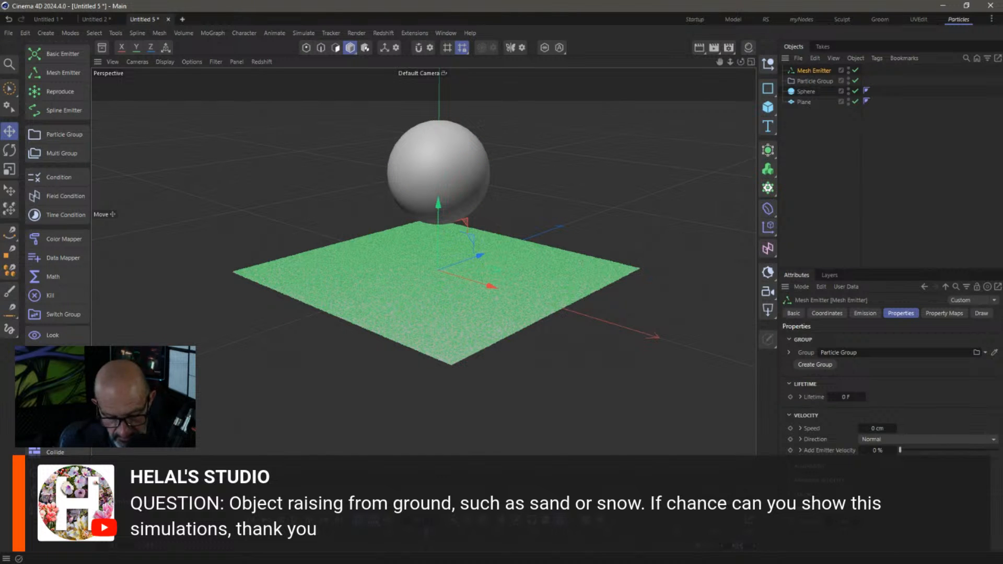
click(252, 520)
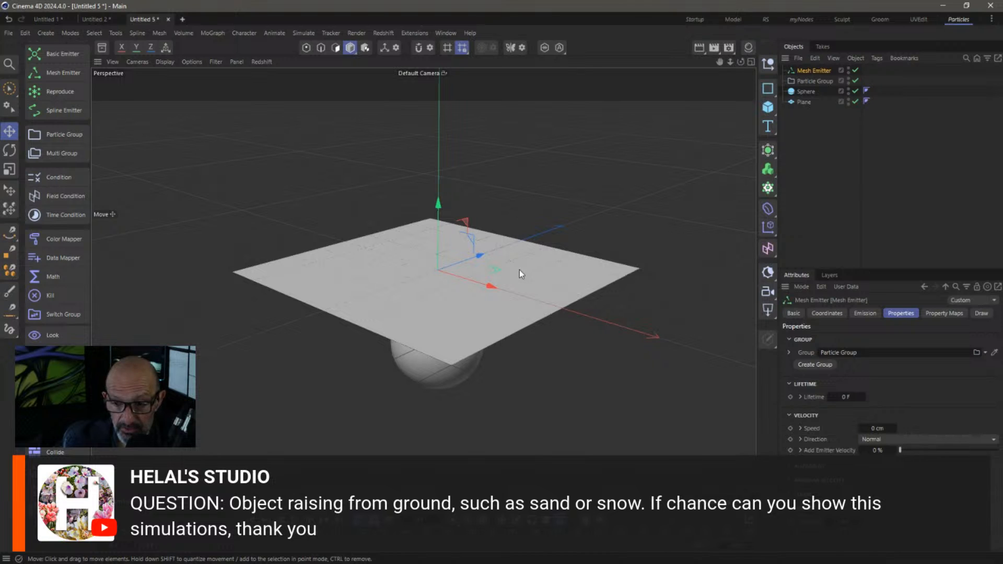
click(804, 92)
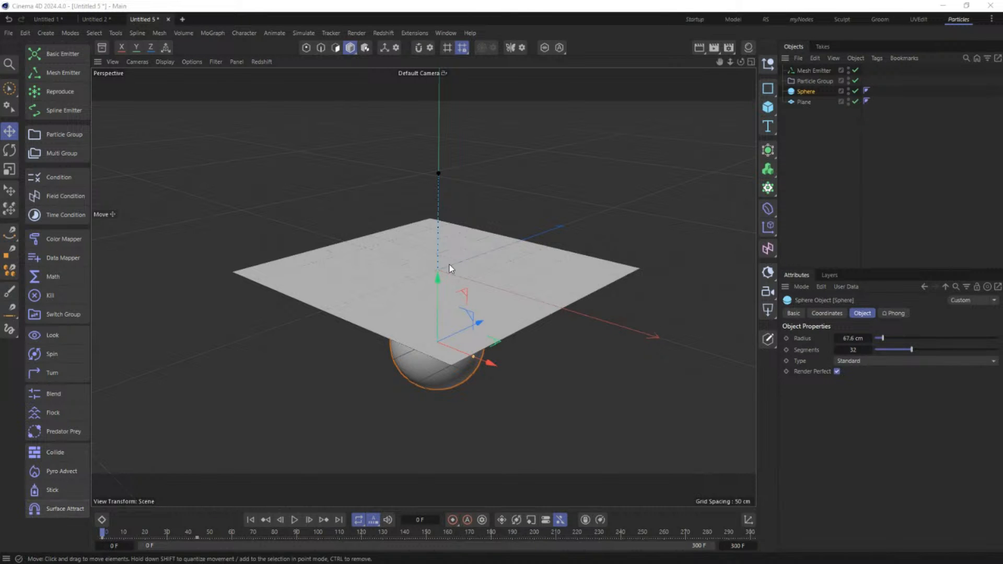
Give both the Sphere and the Plane Collider tags
ctrl+click(808, 101)
right_click(811, 97)
mouse_move(877, 226)
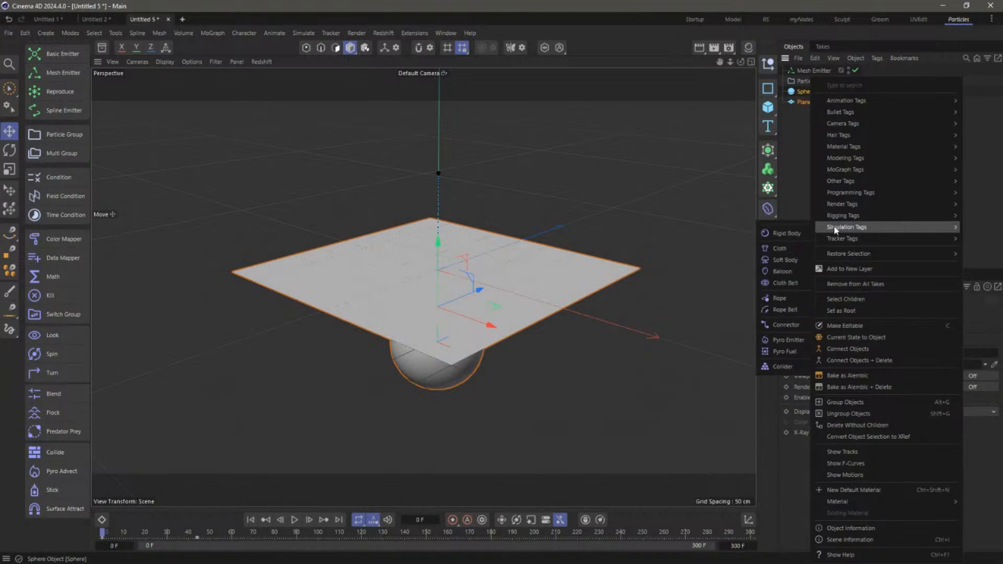
click(784, 367)
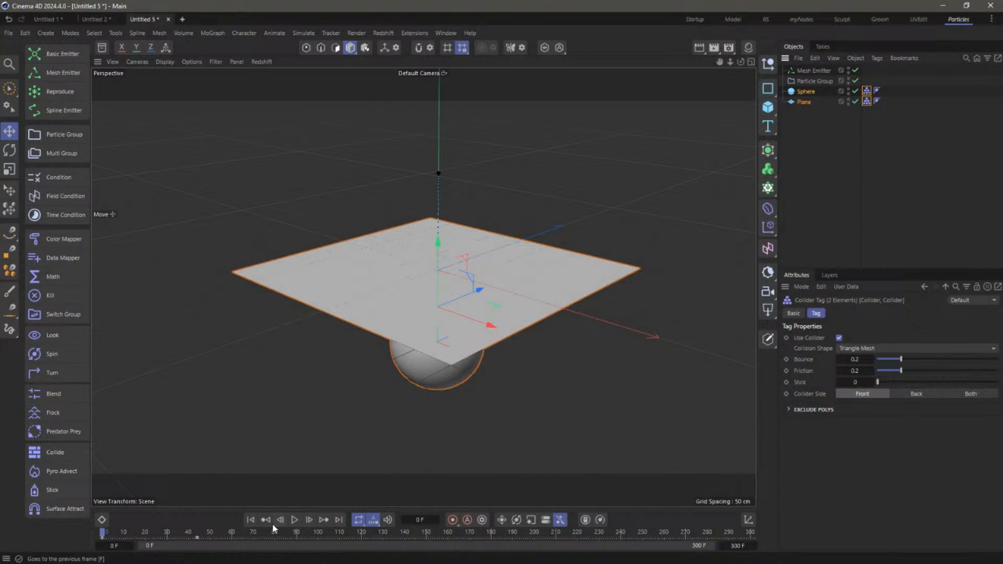
Add a Collide force below the Plane and test it in the simulation
click(844, 148)
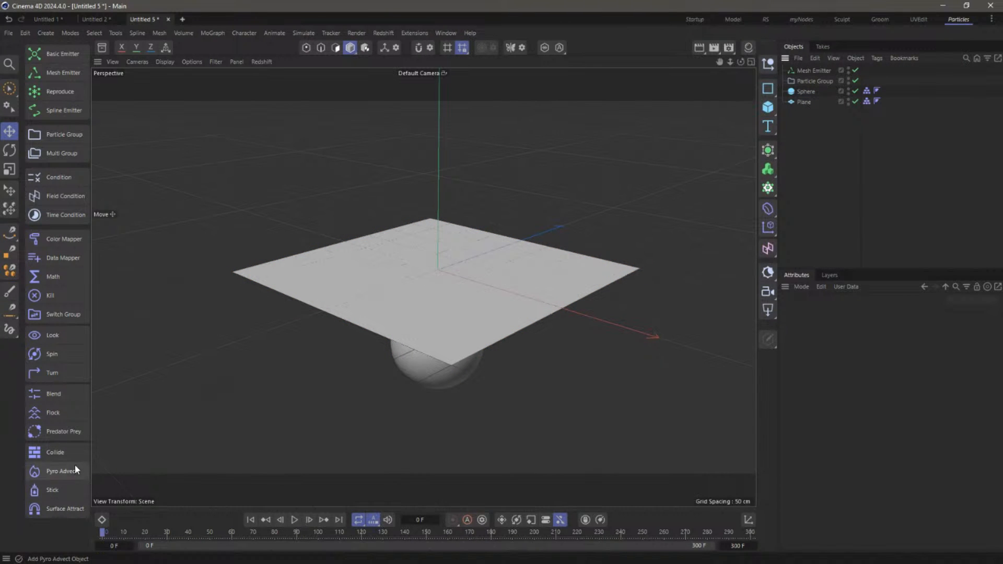
click(65, 453)
drag(808, 71, 816, 164)
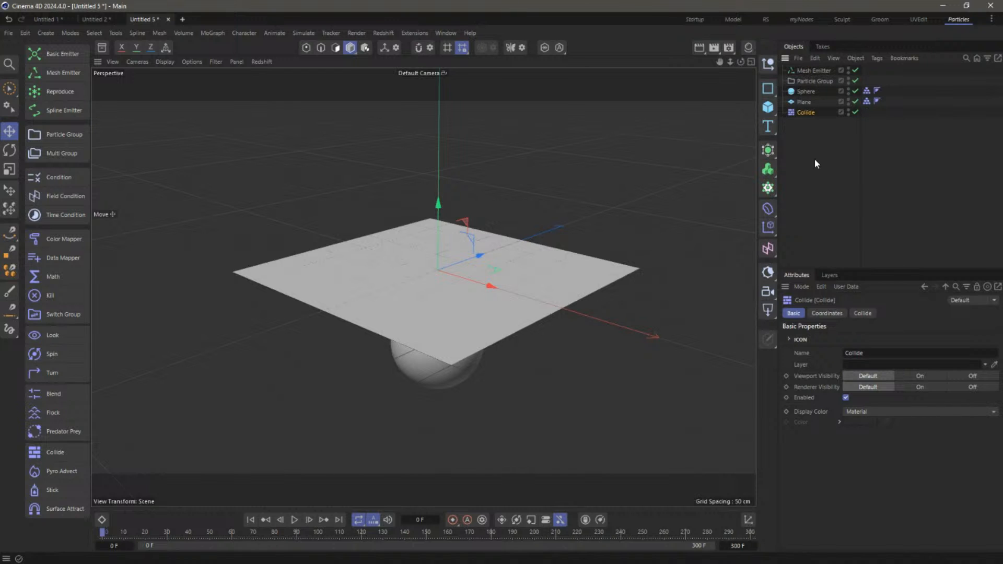
click(295, 520)
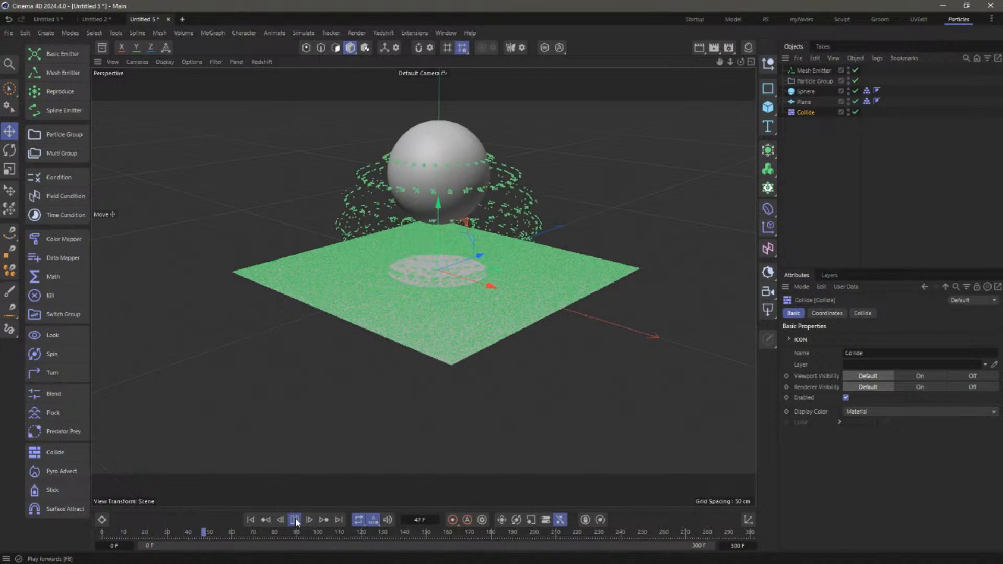
click(296, 521)
click(252, 521)
Add a Gravity force and preview the particles falling
click(305, 33)
mouse_move(308, 55)
click(405, 115)
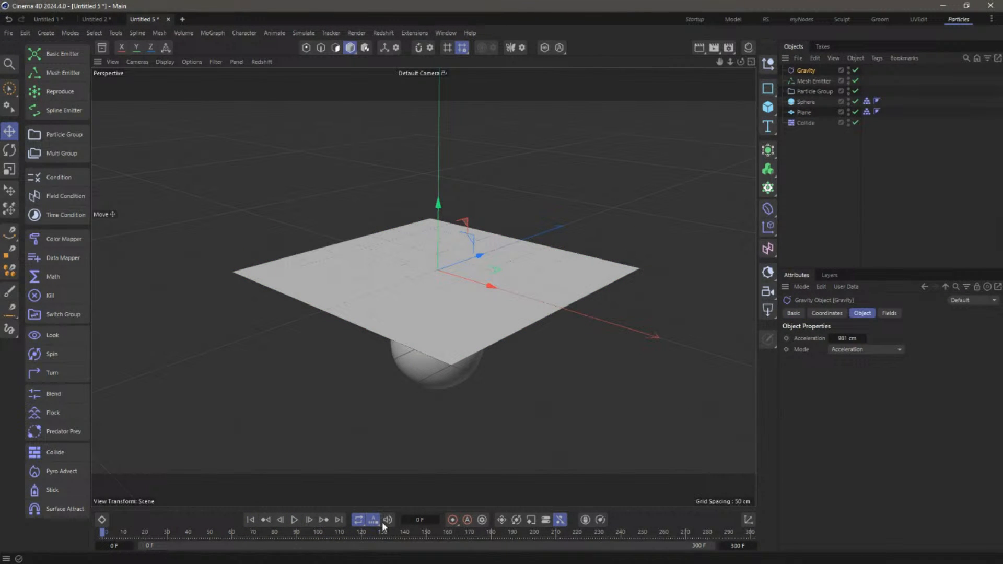
click(294, 520)
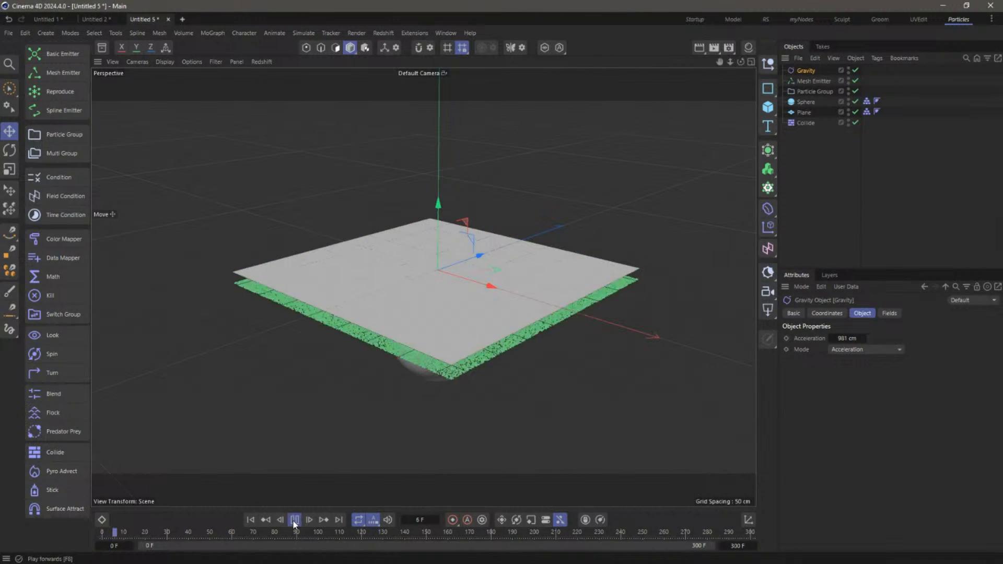
click(250, 520)
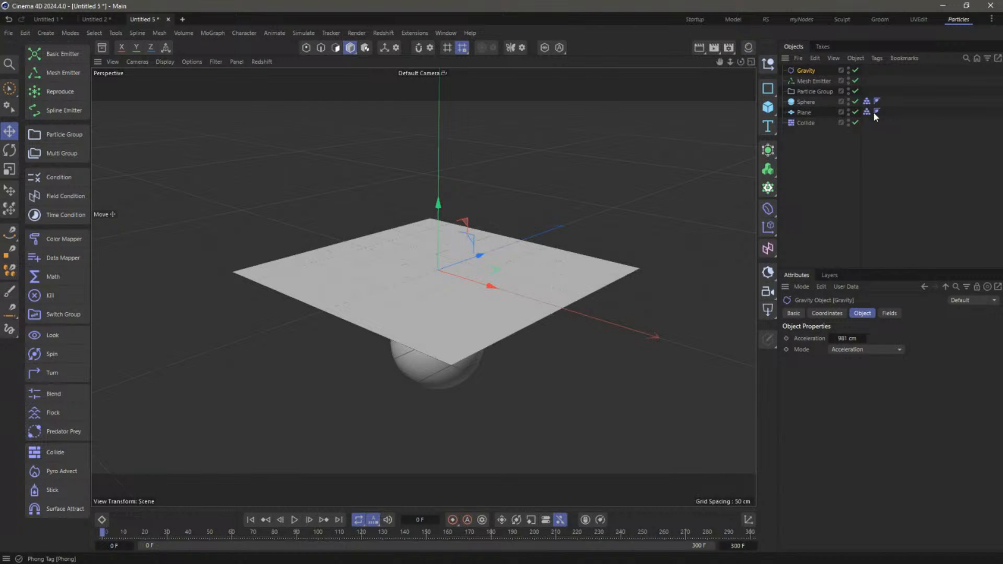
click(310, 519)
Check the particles on the plane in the Right view, then return to Perspective and select the Mesh Emitter
click(750, 61)
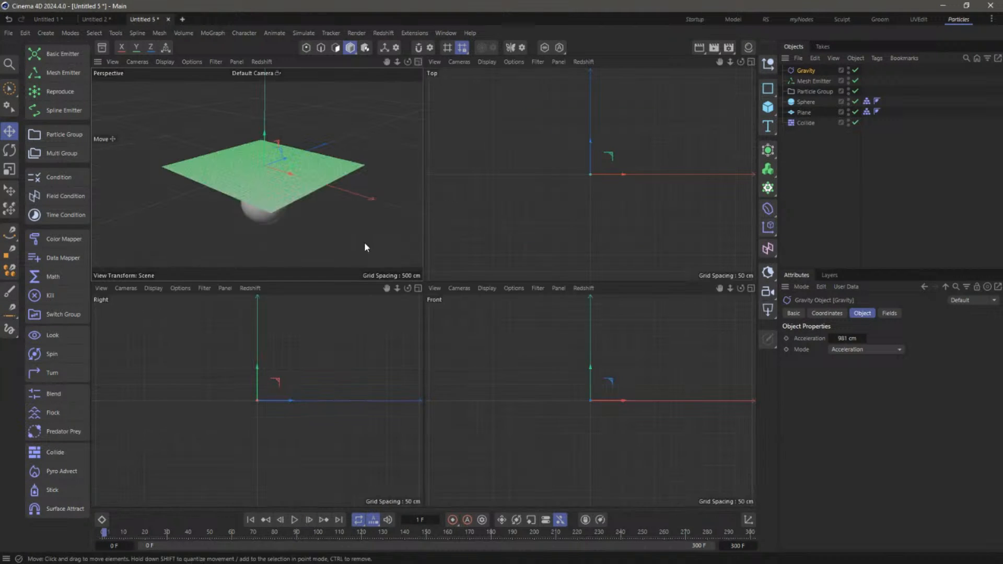
click(418, 288)
alt+right_drag(421, 288, 634, 289)
click(307, 520)
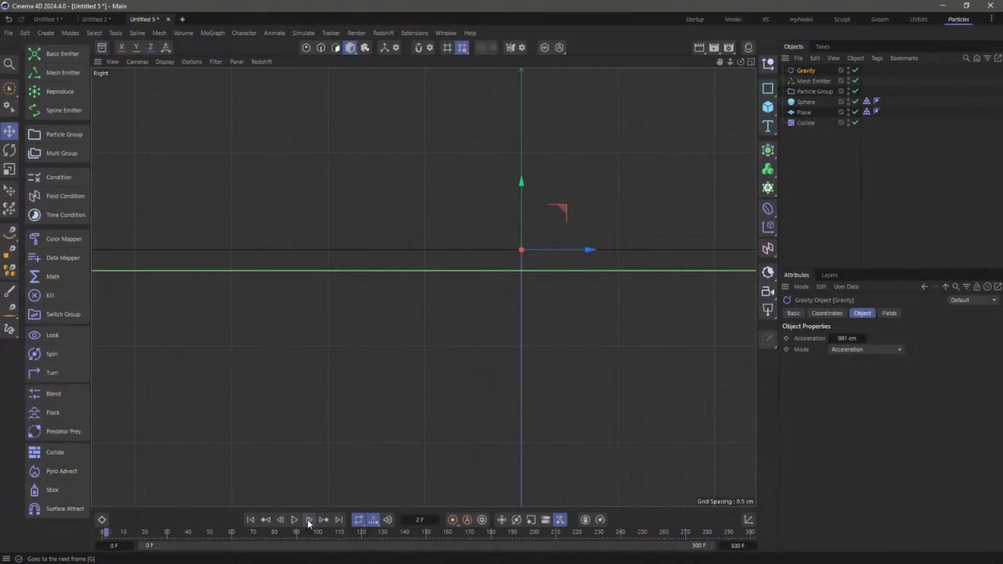
click(254, 520)
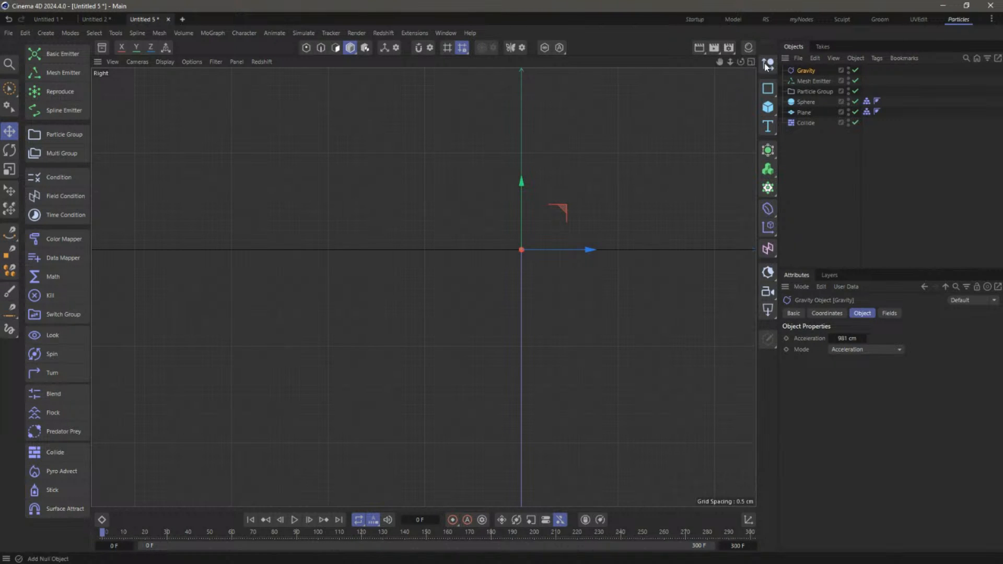
click(751, 62)
click(418, 61)
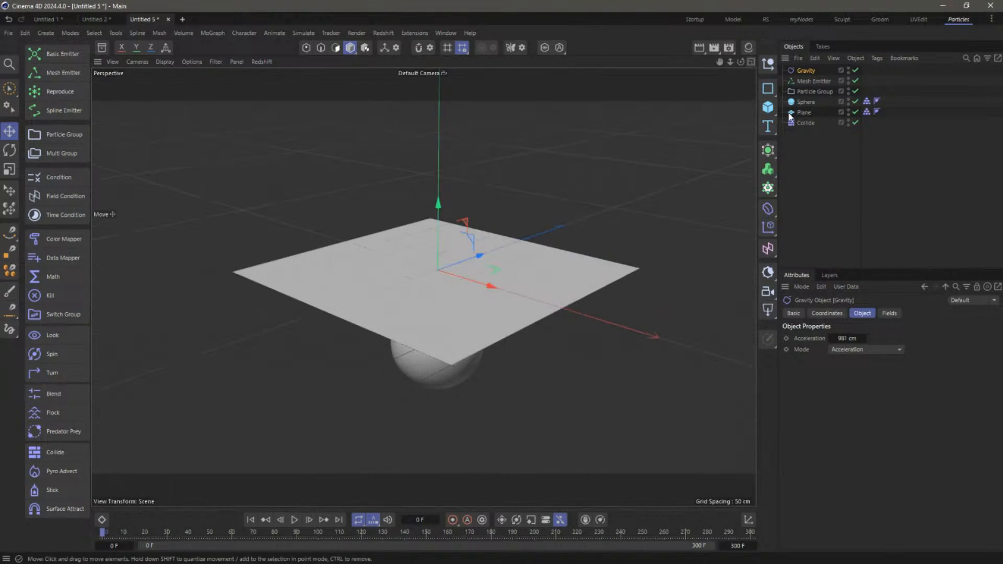
click(826, 177)
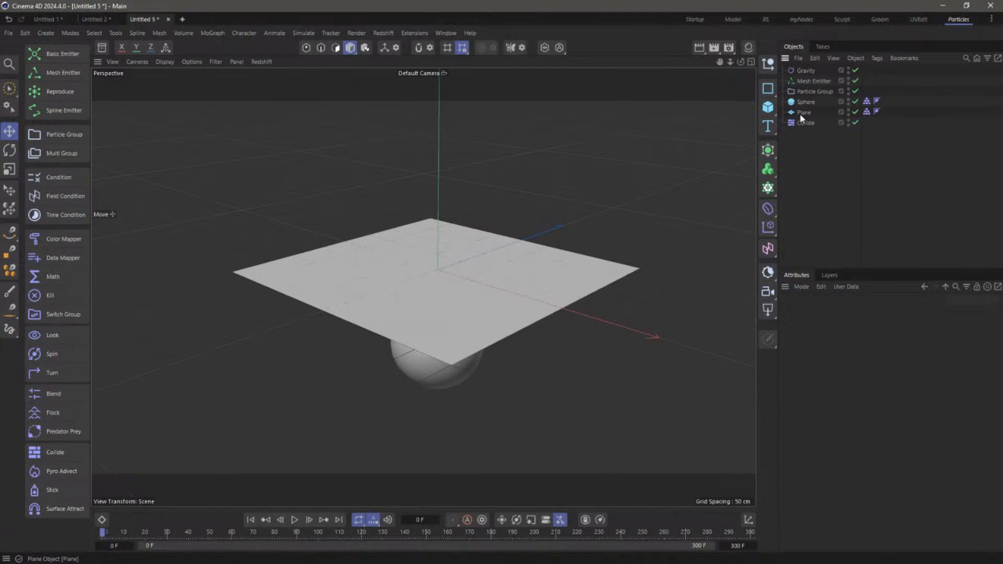
click(804, 113)
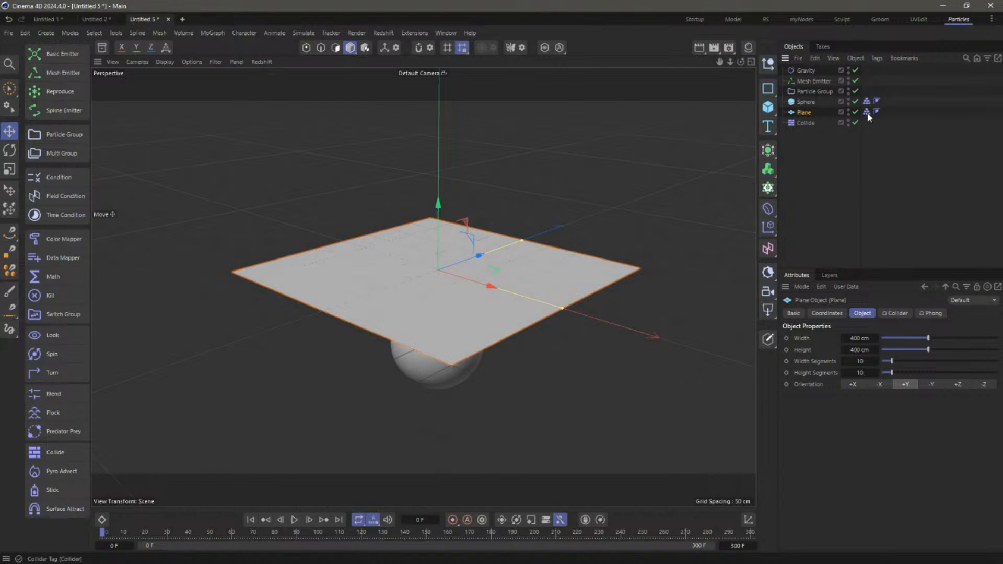
click(815, 82)
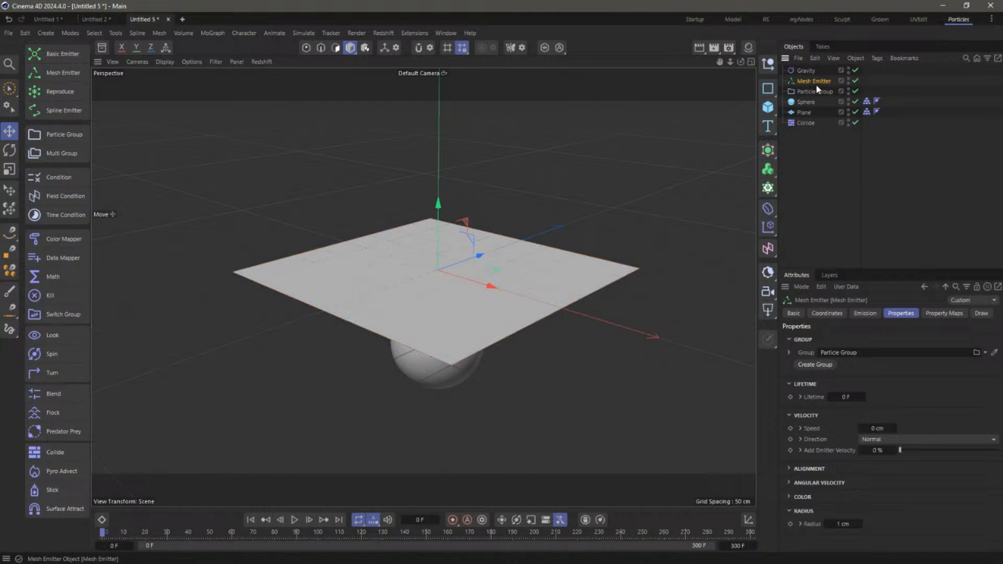
Replace the Mesh Emitter with a 400 × 400 cm Basic Emitter rotated 90° to lie flat
key(Delete)
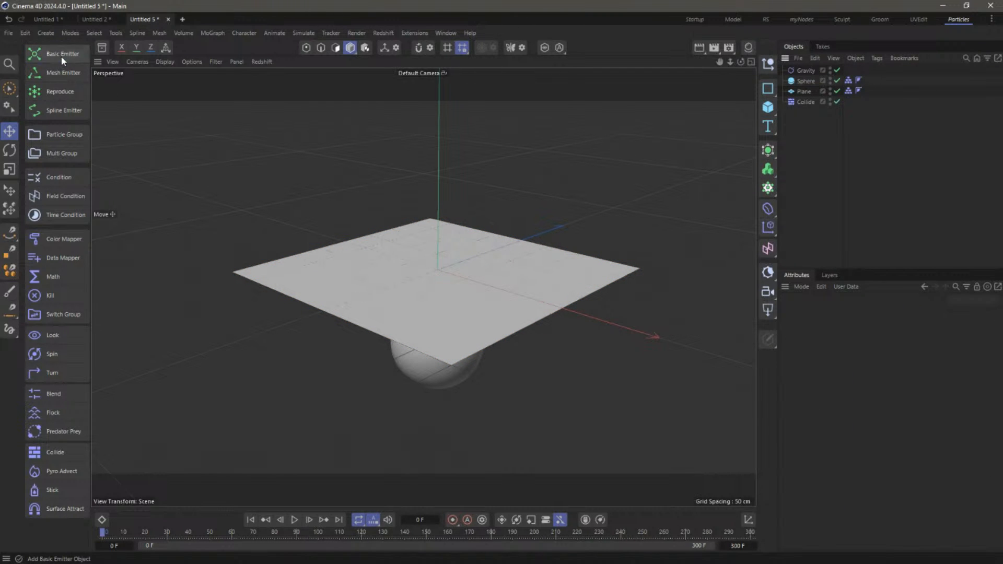
click(60, 54)
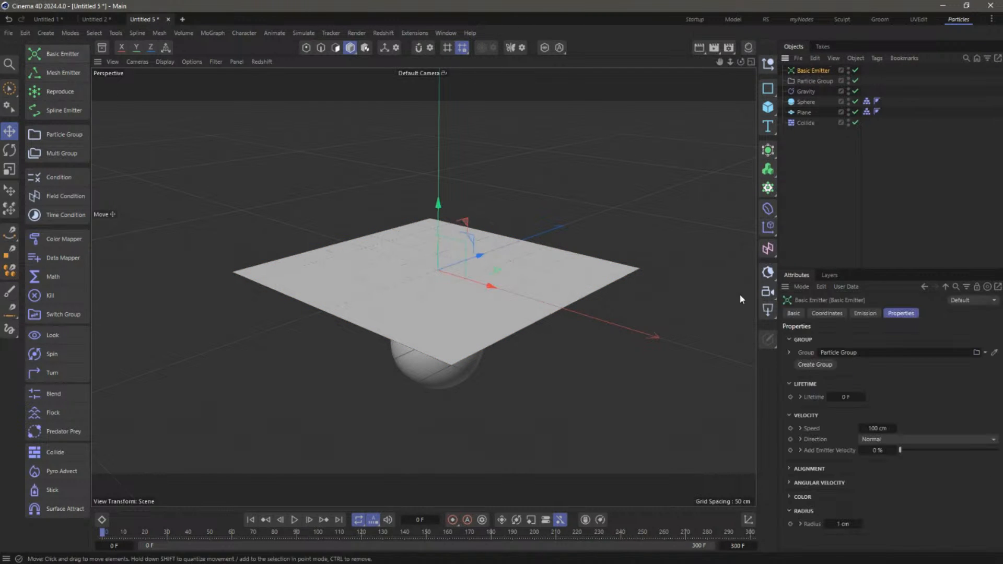
click(863, 314)
click(830, 349)
text(400)
key(Tab)
text(400)
key(Tab)
text(4)
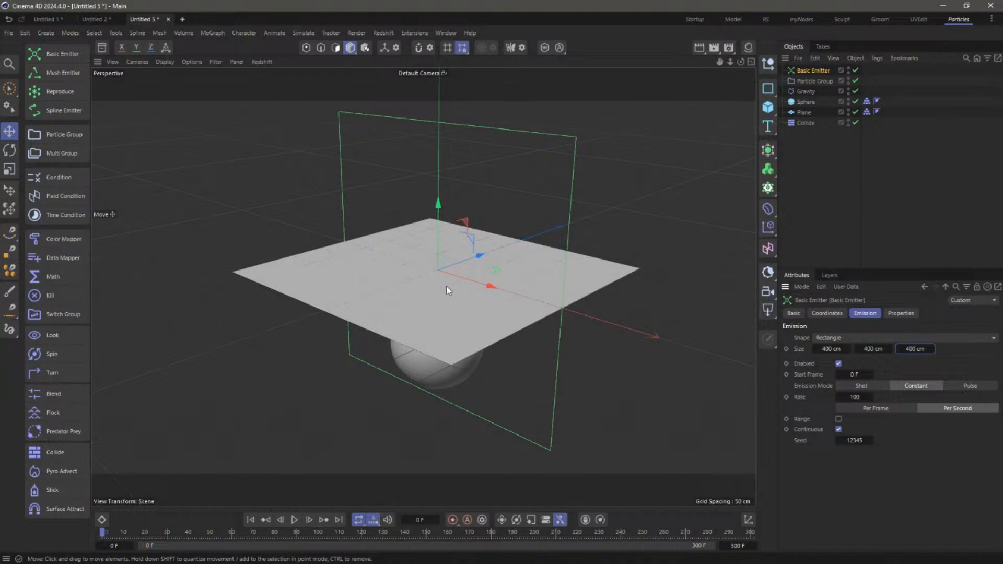
text(r)
drag(427, 237, 389, 324)
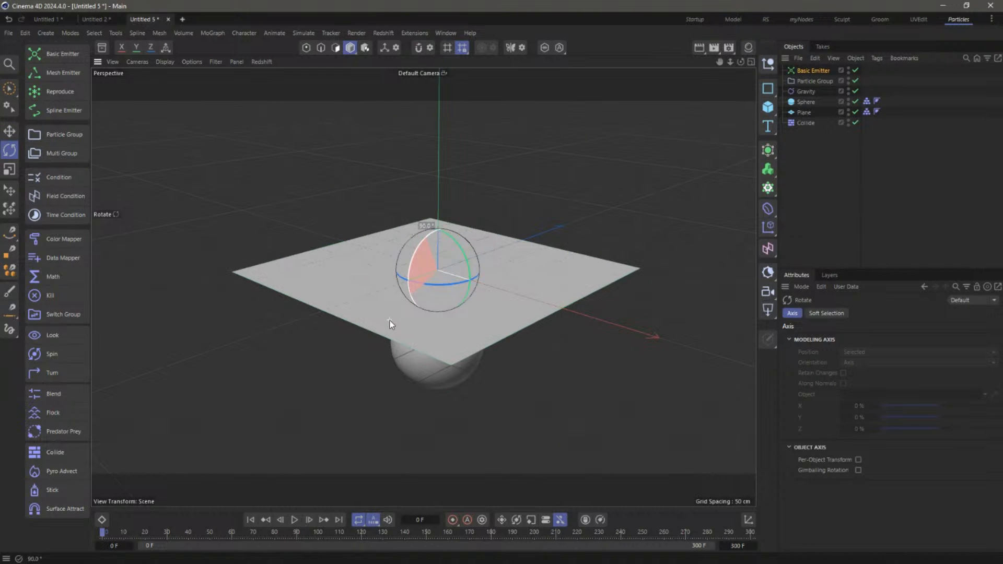
Set the emitter to fire one 10000-particle Shot at 0 cm speed
click(810, 71)
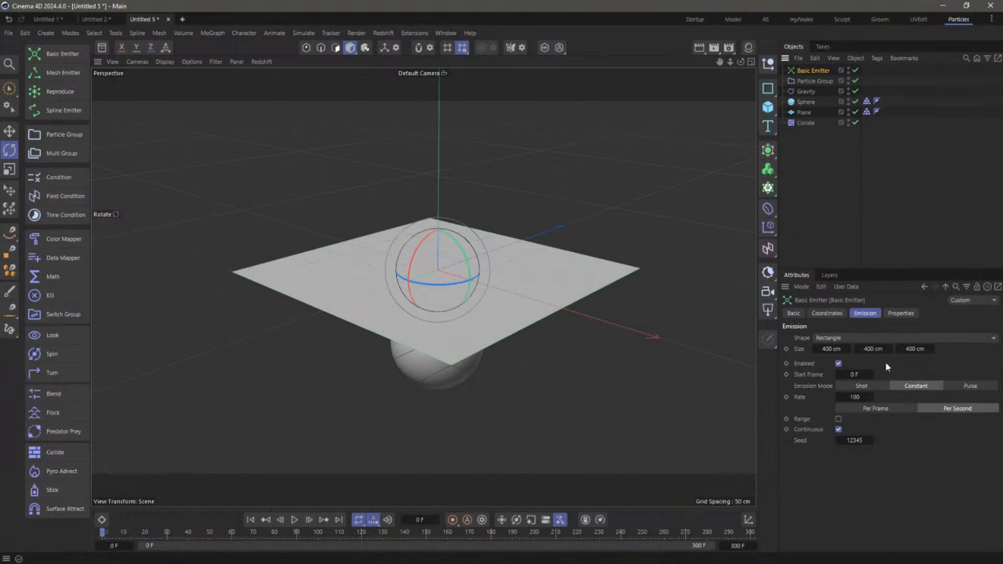
click(862, 386)
click(863, 397)
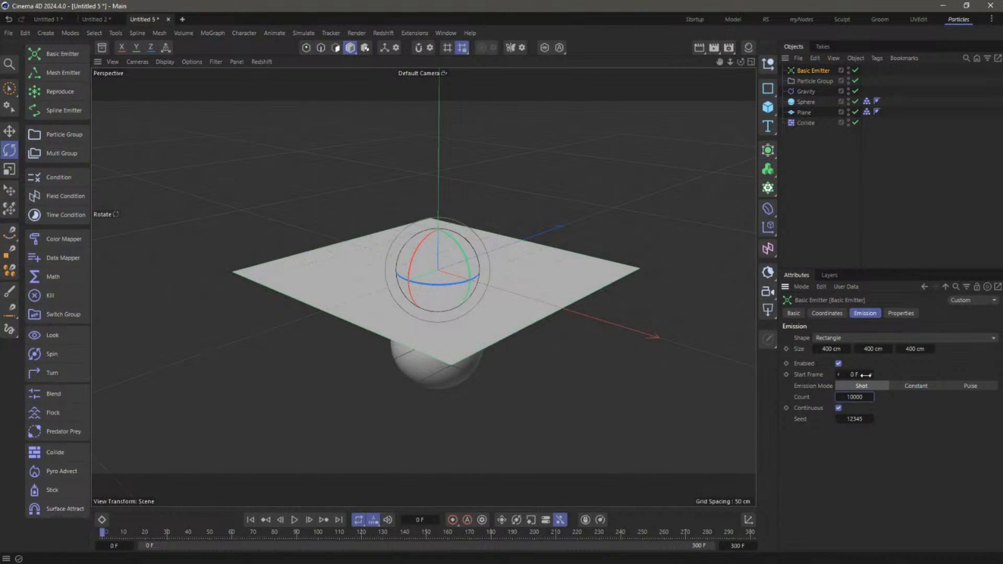
click(900, 313)
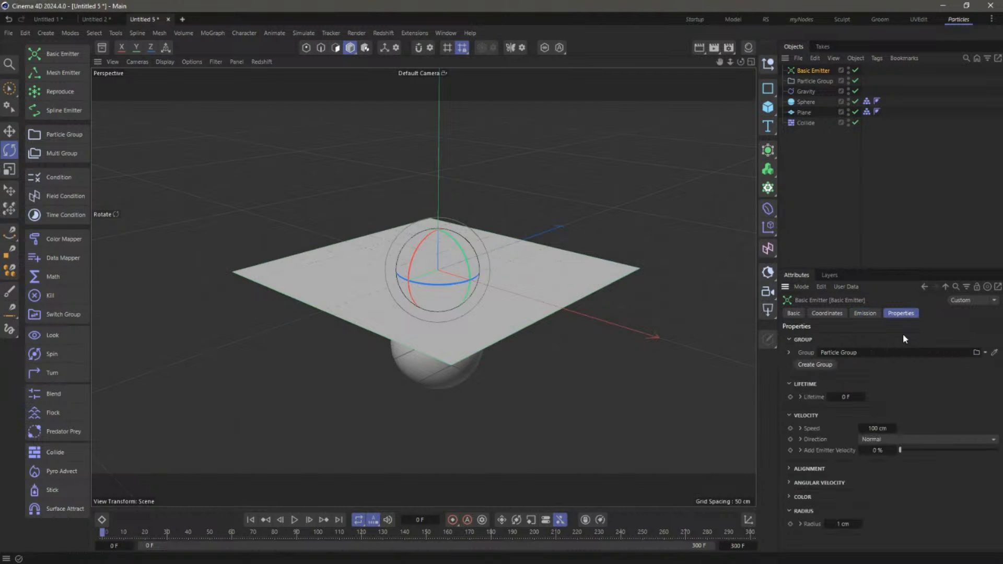
double_click(873, 429)
text(0)
key(Return)
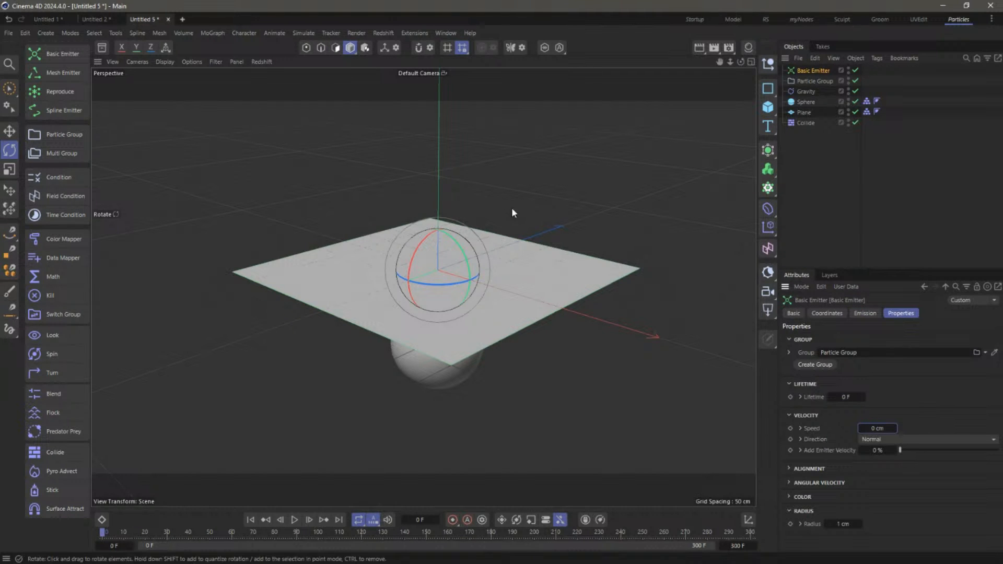
Raise the Basic Emitter slightly above the Plane in the side view
key(e)
key(F5)
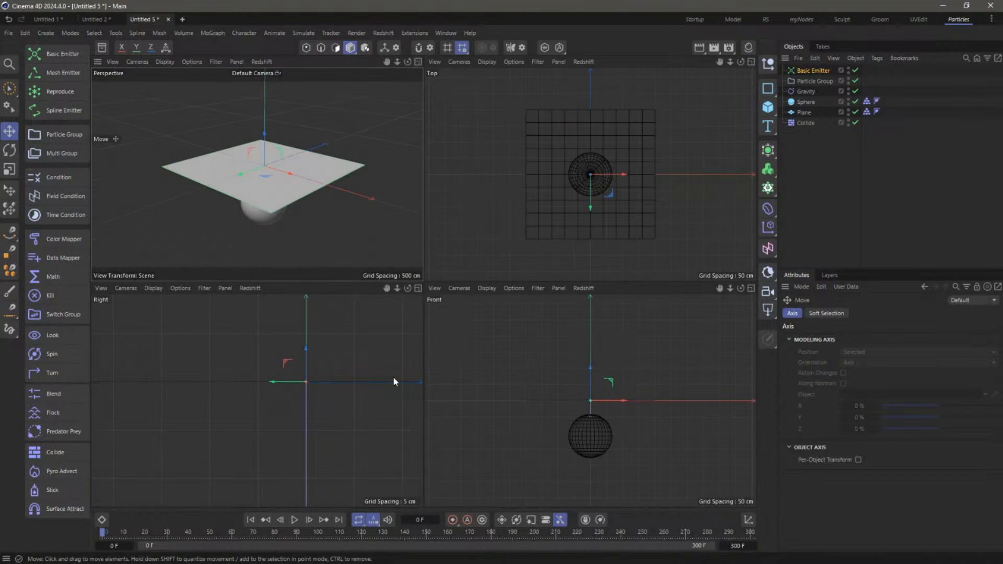
scroll(279, 377, up, 3)
drag(333, 374, 334, 375)
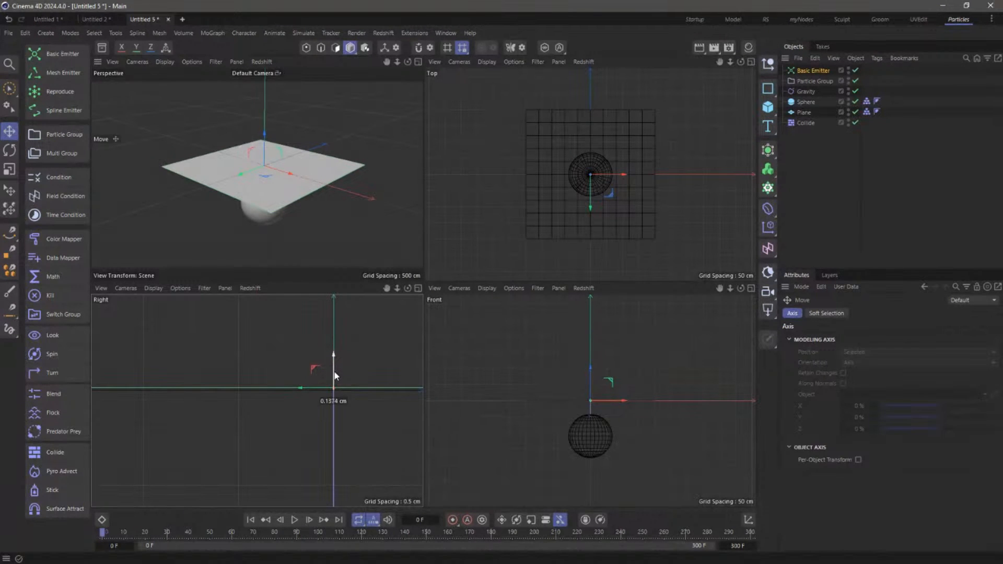
Play the simulation in the Perspective view, then rewind to frame 0 and deselect
click(418, 61)
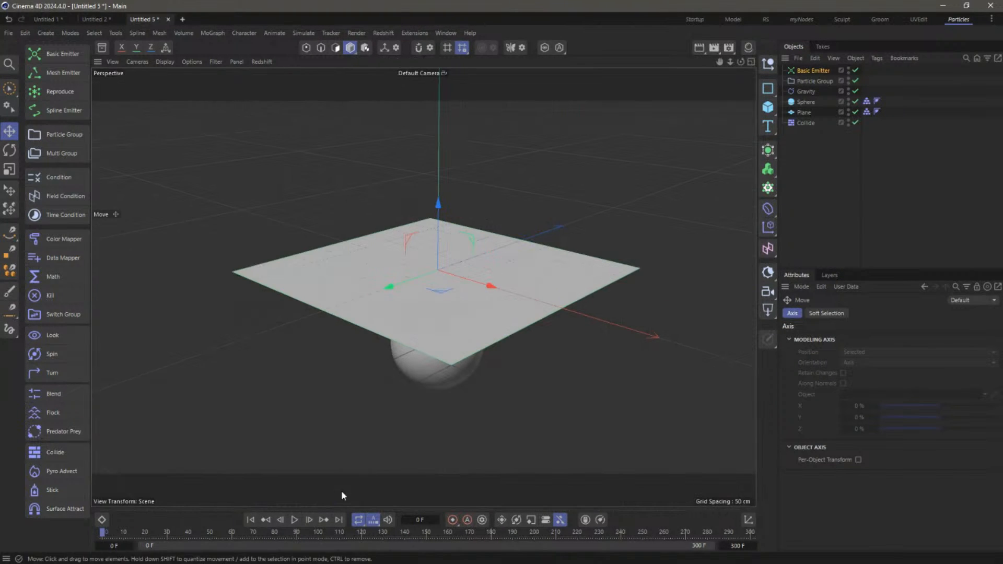
click(295, 519)
click(296, 519)
click(250, 520)
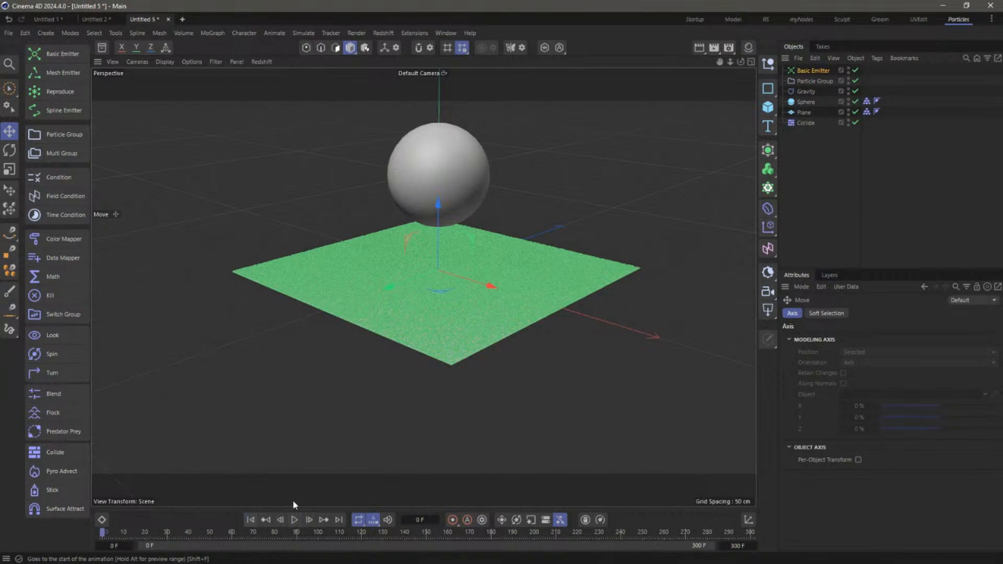
click(606, 346)
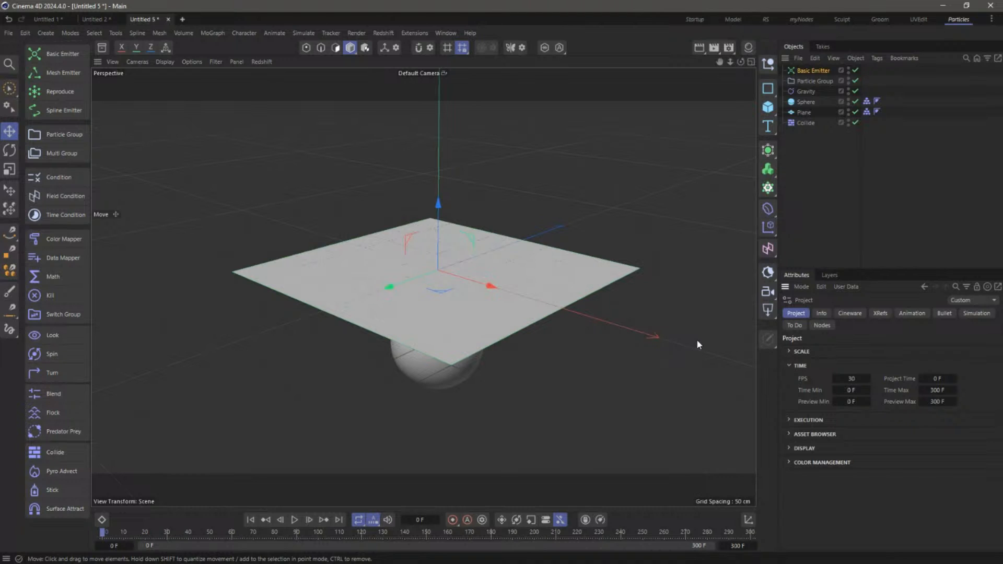
Set the project's particle simulation Substeps to 4
click(974, 313)
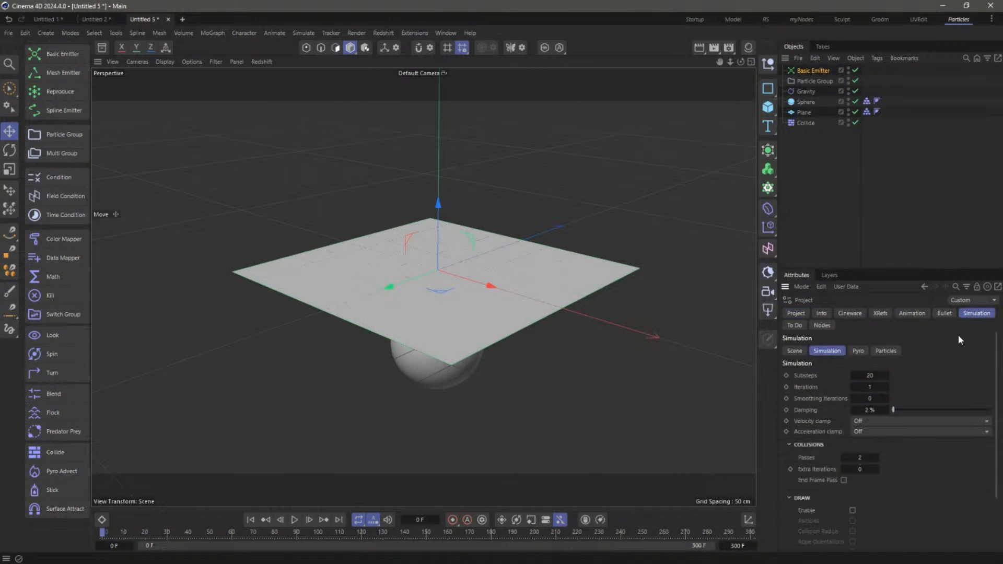
click(886, 351)
click(880, 376)
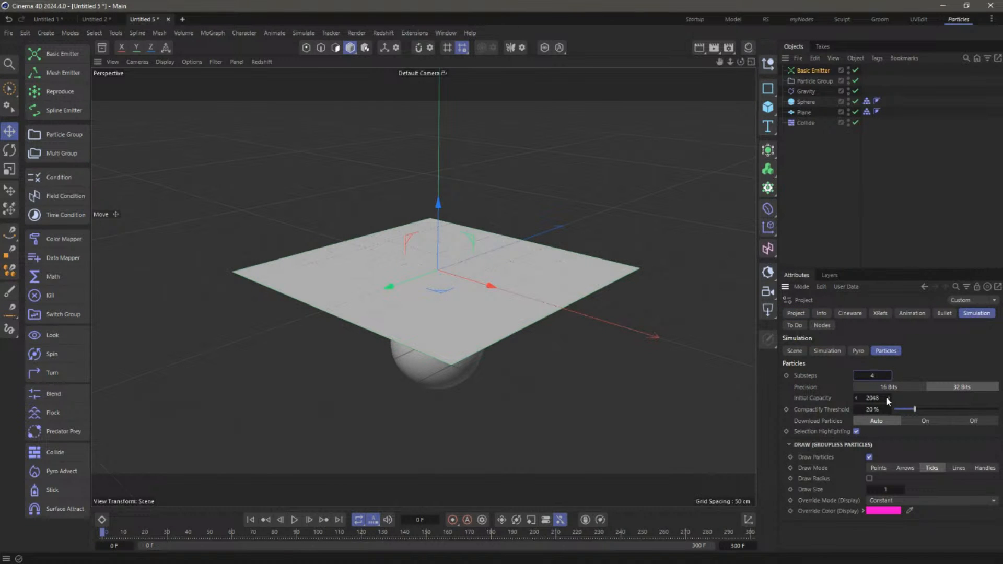
Play the simulation twice to preview it and rewind to frame 0
click(295, 519)
click(294, 524)
click(251, 520)
click(294, 523)
click(294, 523)
click(251, 519)
Set the Collide object's contact to Both with a 2 cm radius
click(805, 124)
click(862, 314)
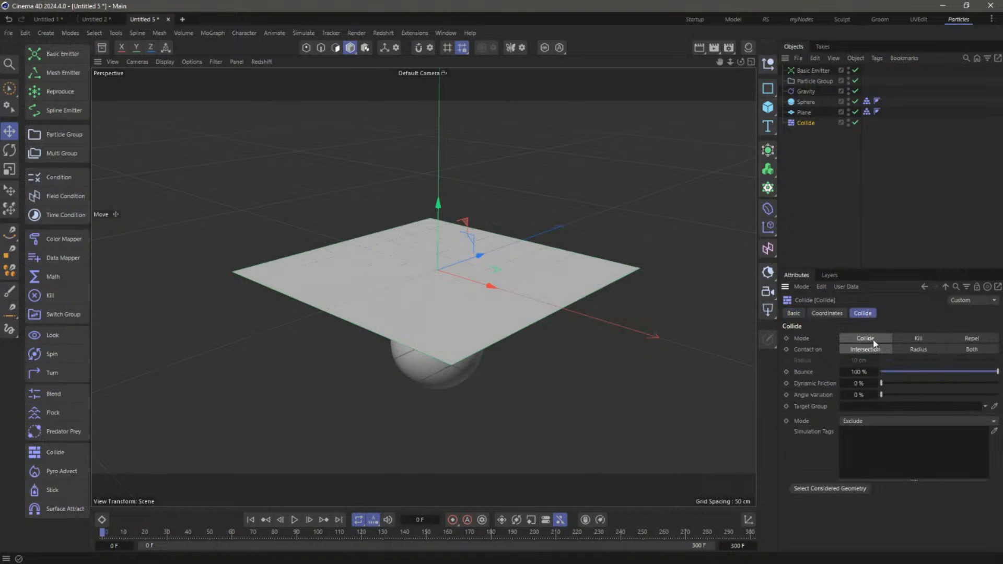
click(936, 348)
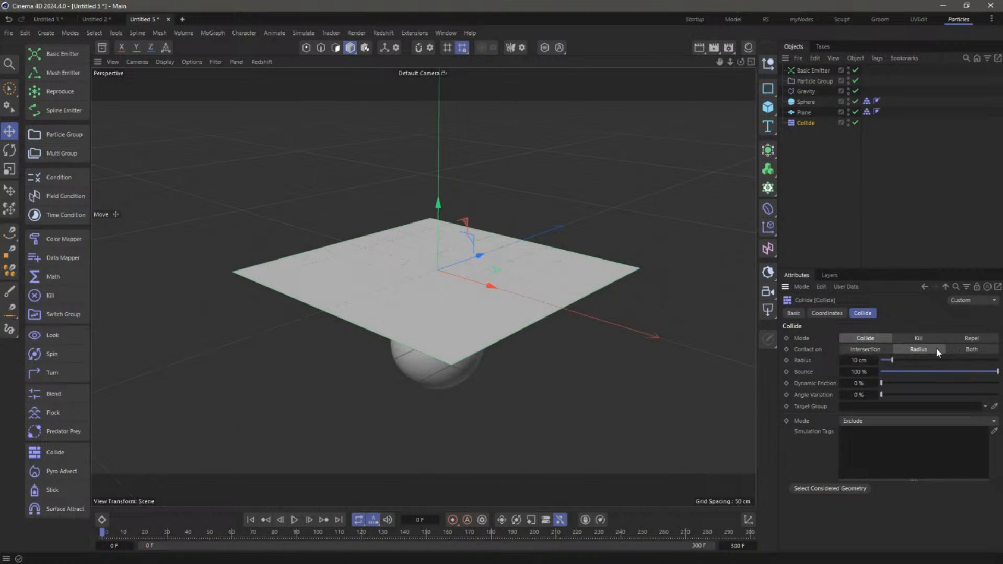
click(980, 347)
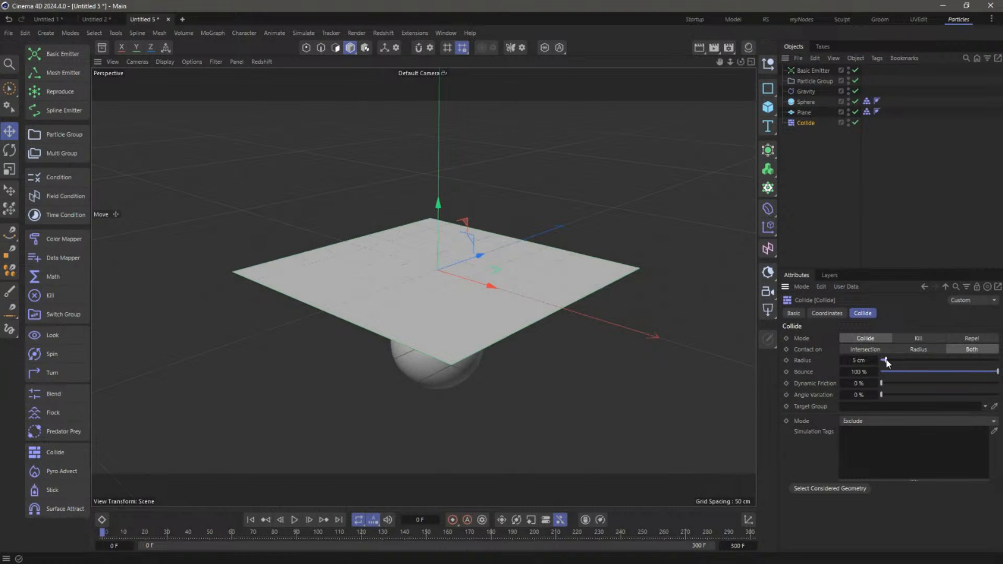
double_click(859, 361)
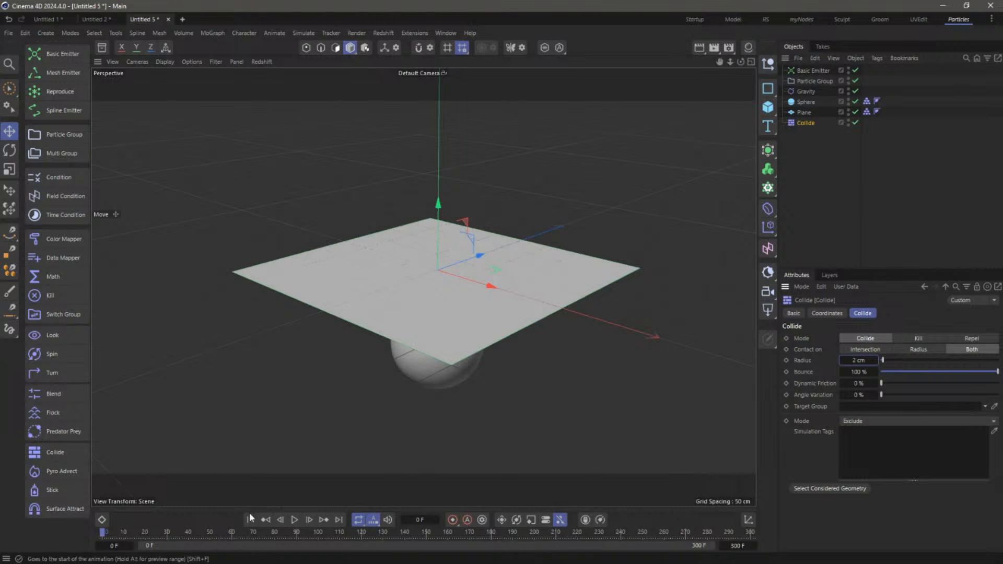
Replay the simulation several times from a lower angle to watch the particles bounce
click(295, 520)
click(294, 519)
alt+drag(584, 254, 512, 271)
click(250, 520)
click(295, 520)
click(250, 519)
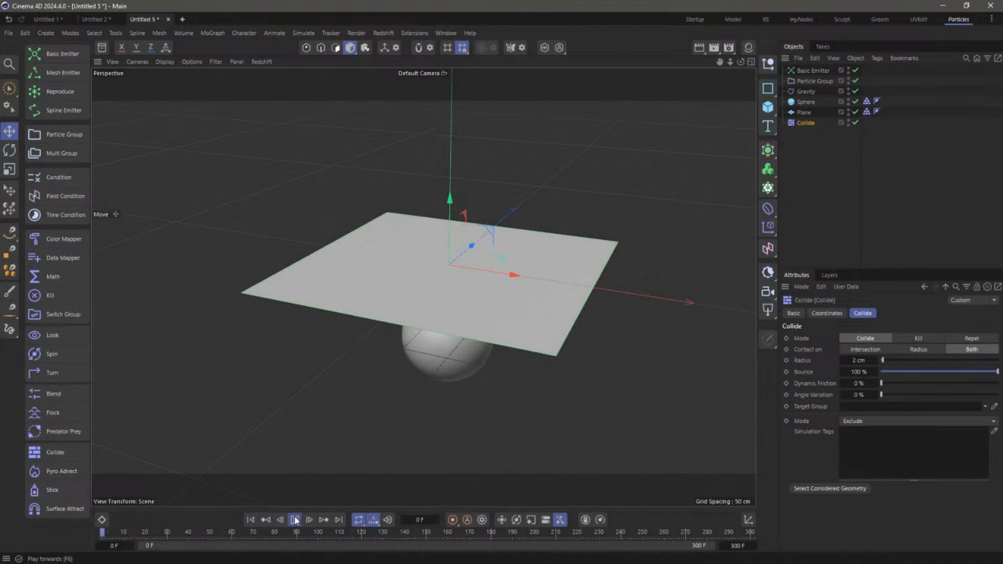
click(295, 520)
click(295, 519)
click(250, 519)
click(296, 520)
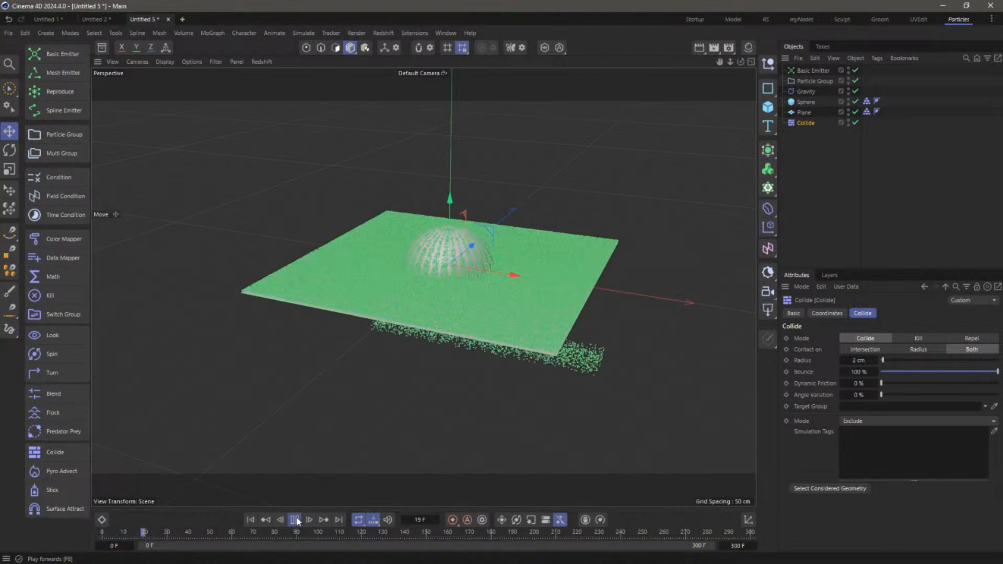
click(251, 520)
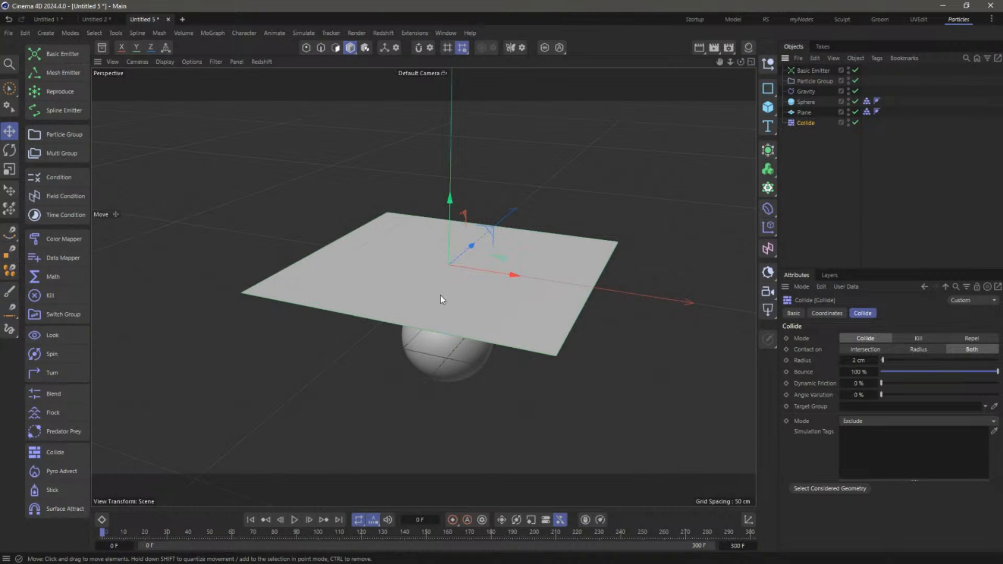
click(294, 520)
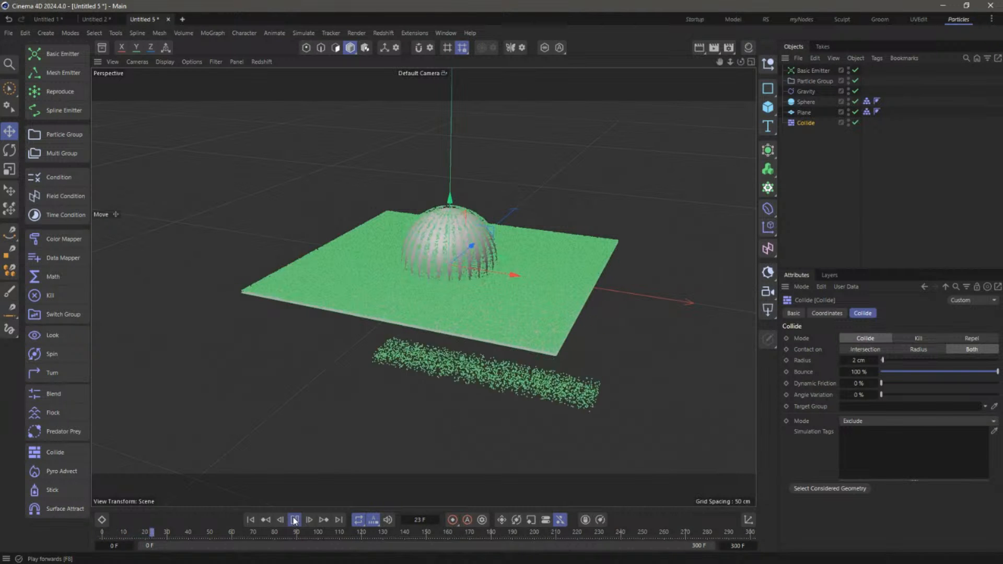
click(294, 520)
Add a Stick force just below the Plane and play the simulation
key(shift+f)
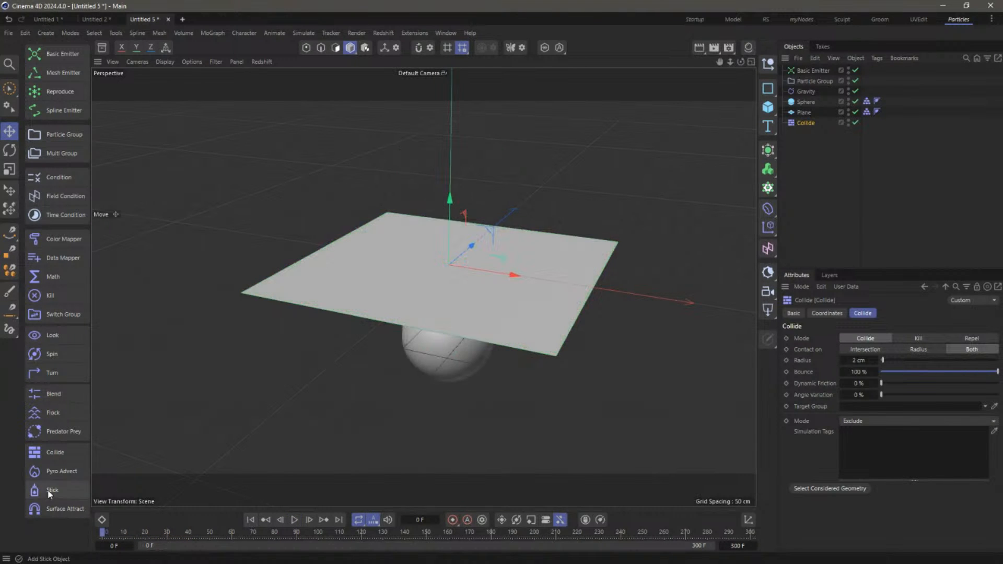
click(53, 490)
drag(803, 71, 808, 130)
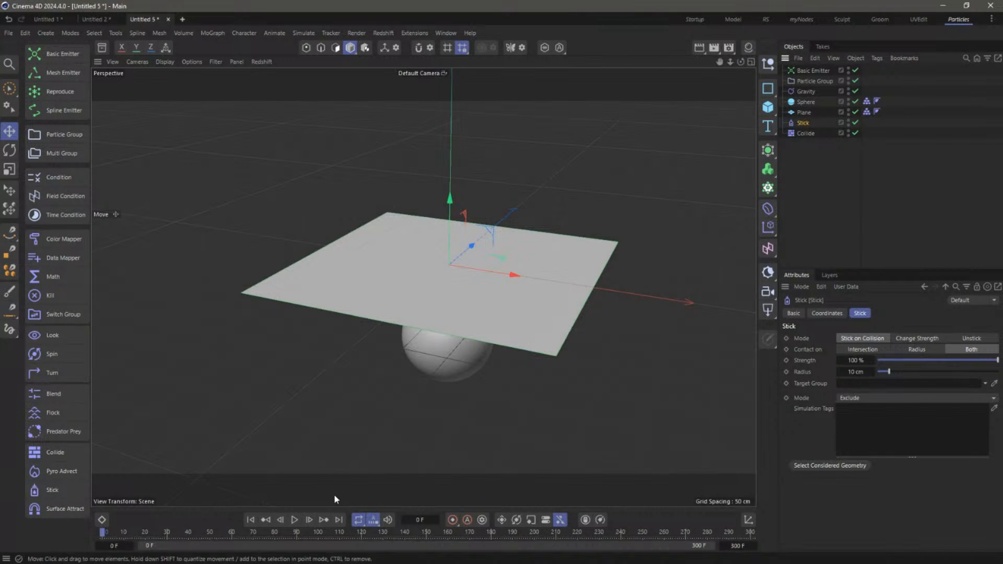
click(294, 520)
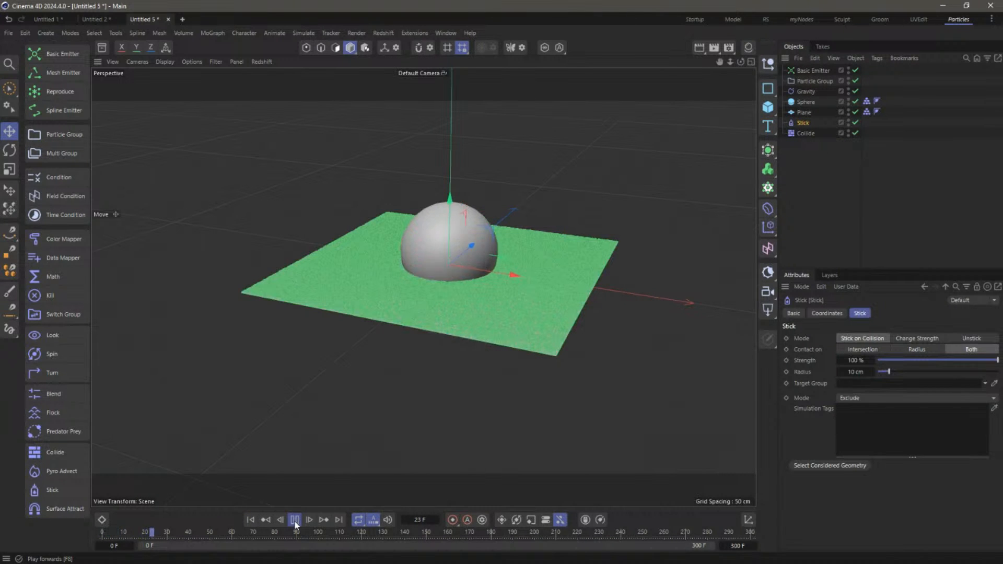
click(293, 520)
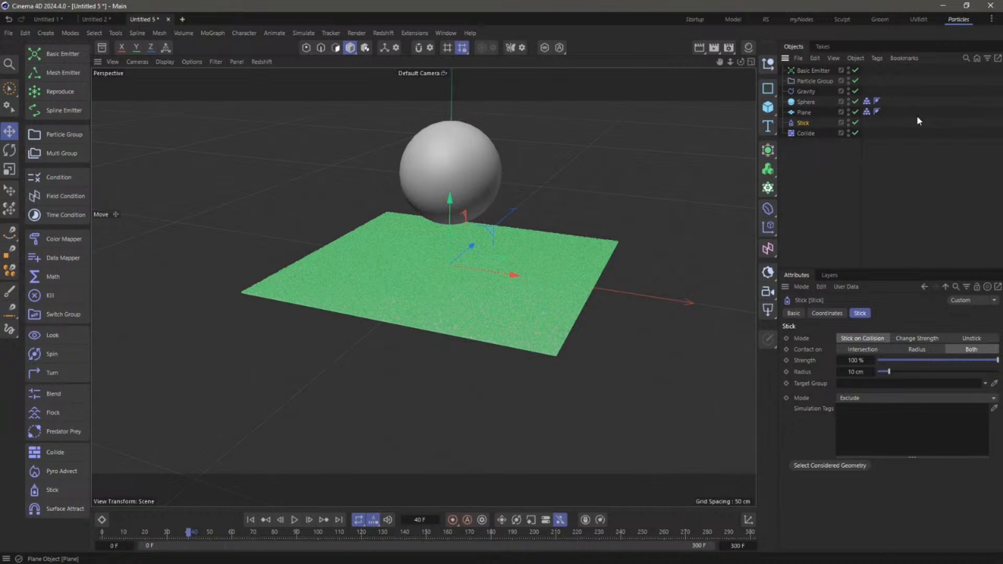
Put the Plane's Collider tag in Stick's Simulation Tags and replay up to frame 83
drag(867, 111, 871, 413)
click(250, 519)
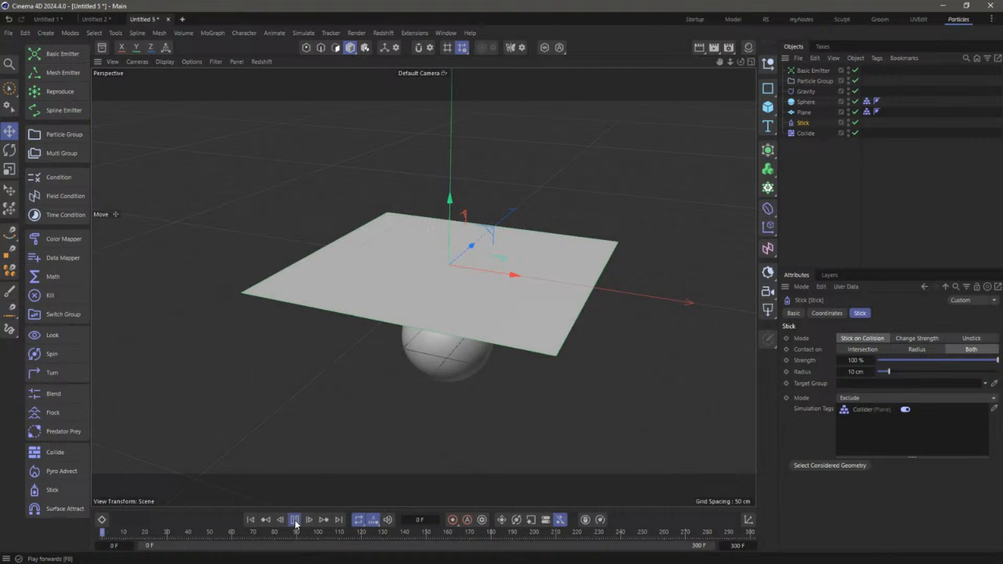
click(294, 519)
click(294, 519)
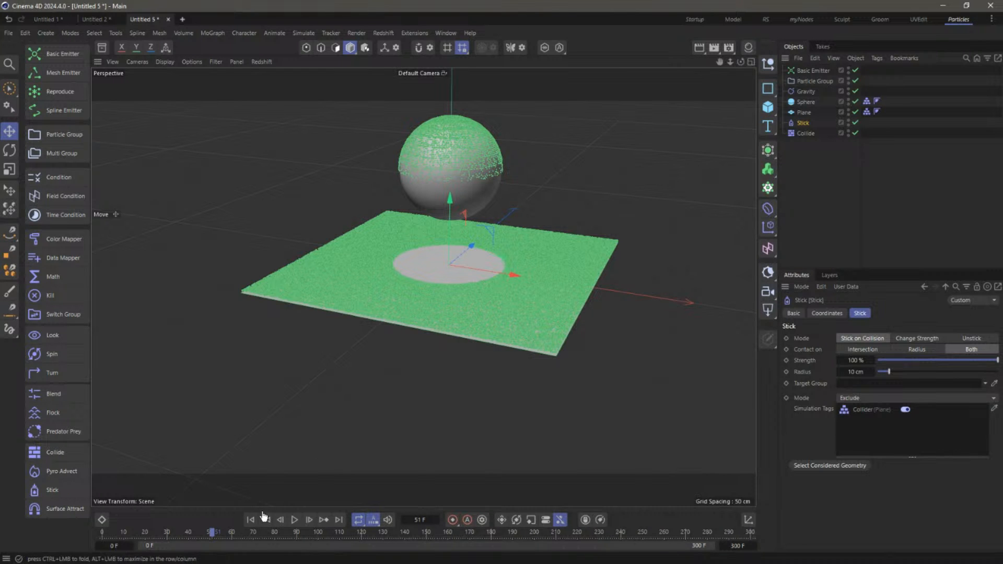
click(249, 523)
click(293, 520)
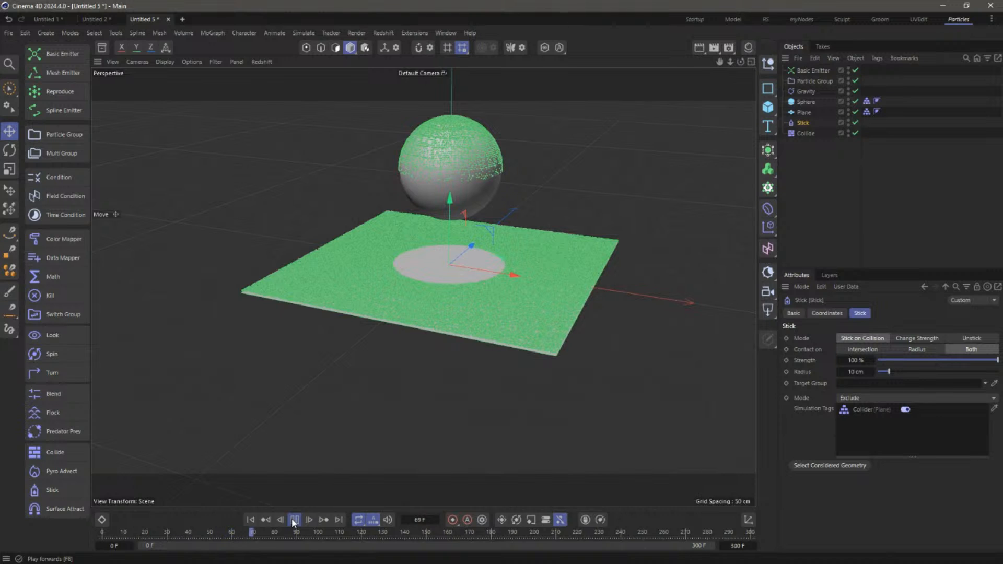
click(294, 520)
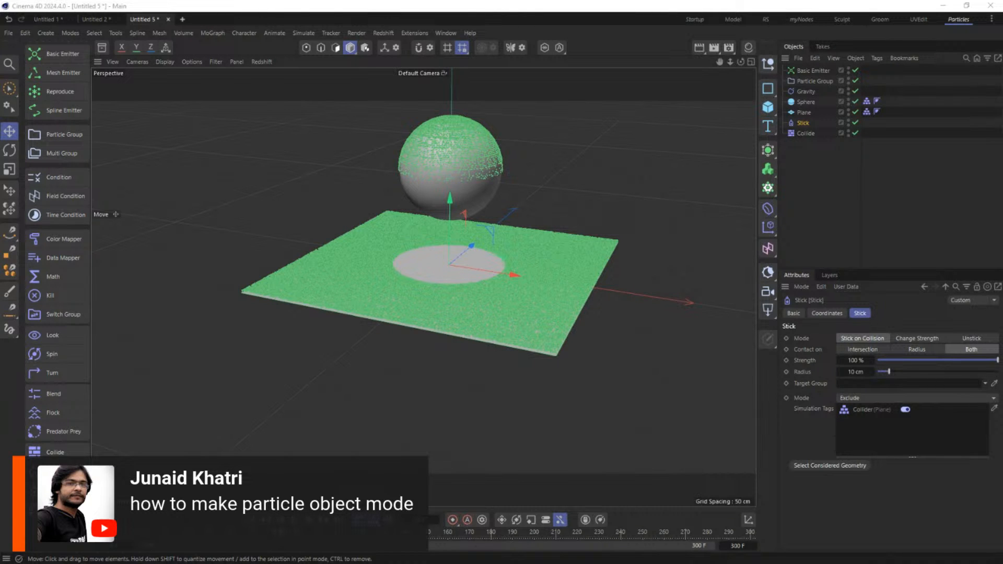
Deselect the Stick object and create the new document Untitled 6
click(821, 182)
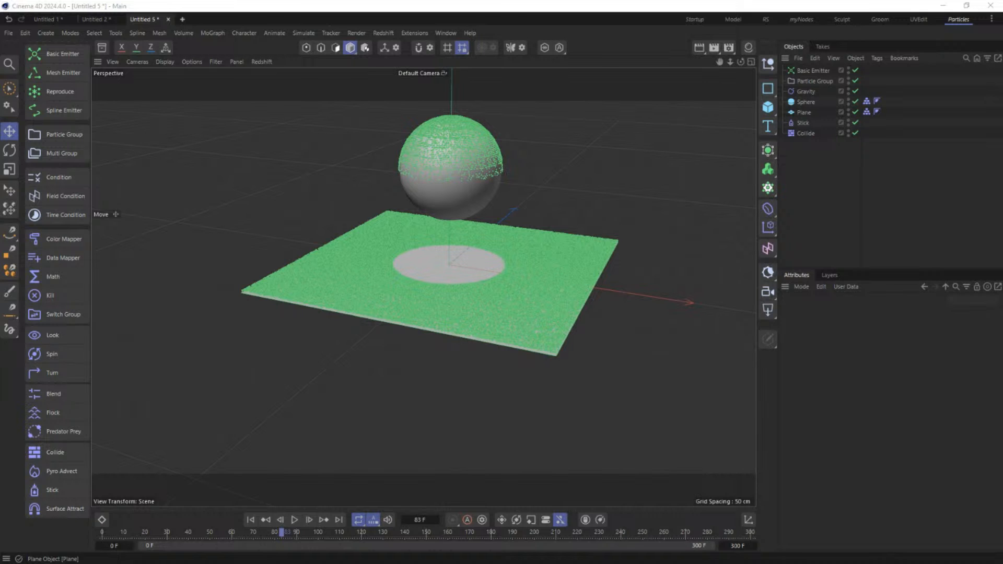
click(852, 211)
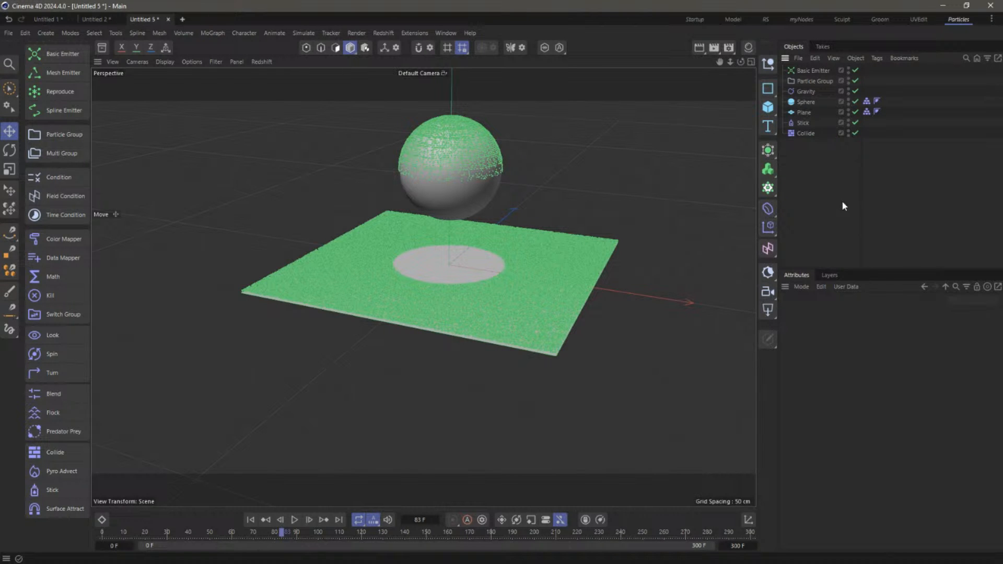
key(ctrl+n)
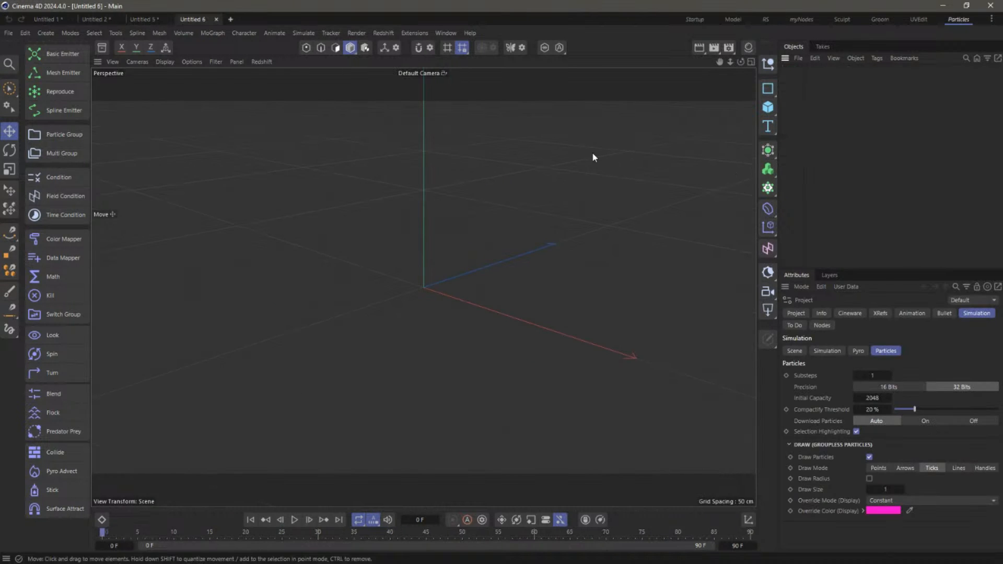
Add a Basic Emitter with its Particle Group and set the particles' Draw Mode to Handles
click(63, 54)
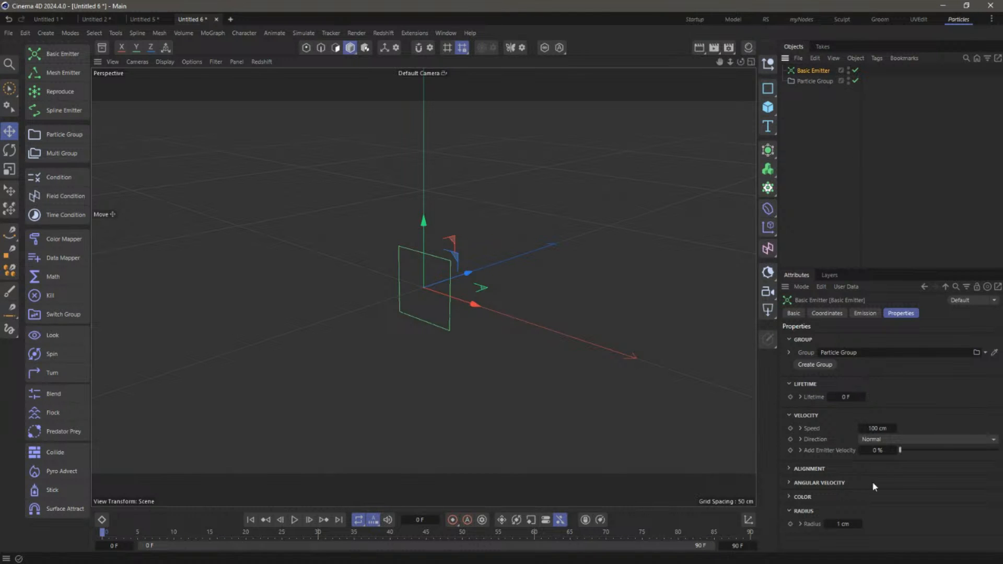
click(865, 315)
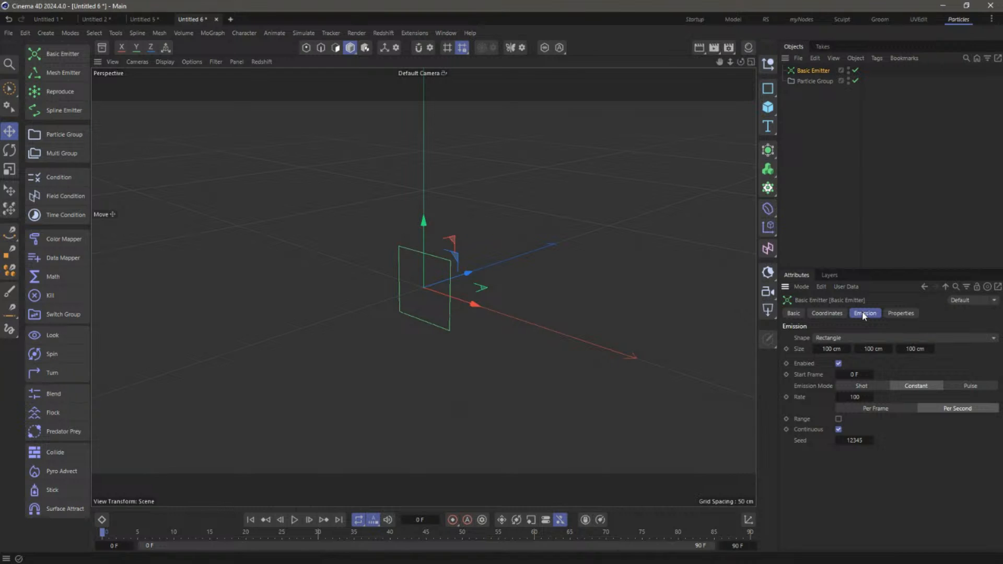
click(814, 81)
click(860, 312)
click(983, 338)
Play the emission to frame 31 and orbit the view around the particles
click(295, 519)
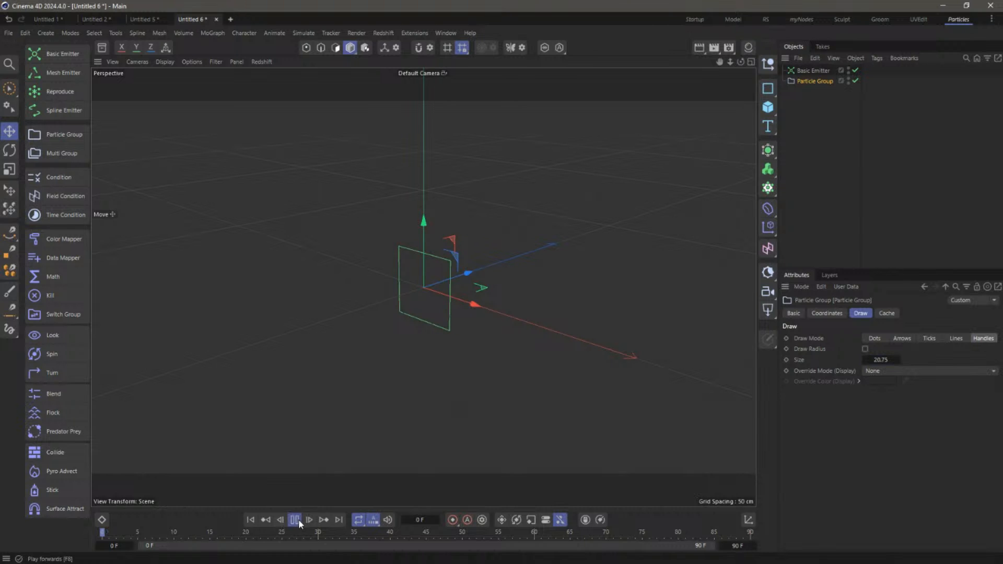
click(296, 519)
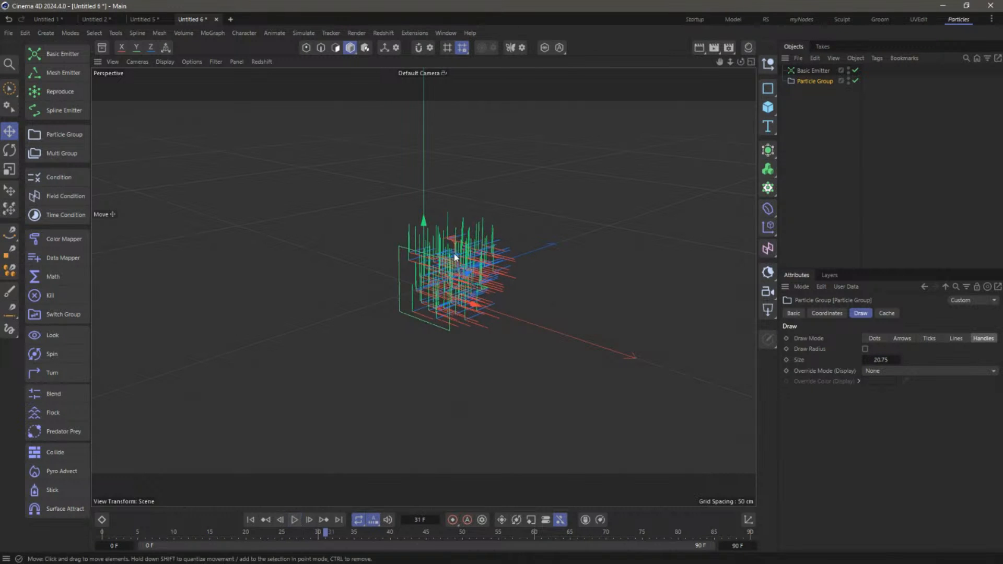
alt+middle_drag(455, 258, 394, 252)
alt+drag(396, 253, 414, 276)
alt+middle_drag(414, 275, 464, 288)
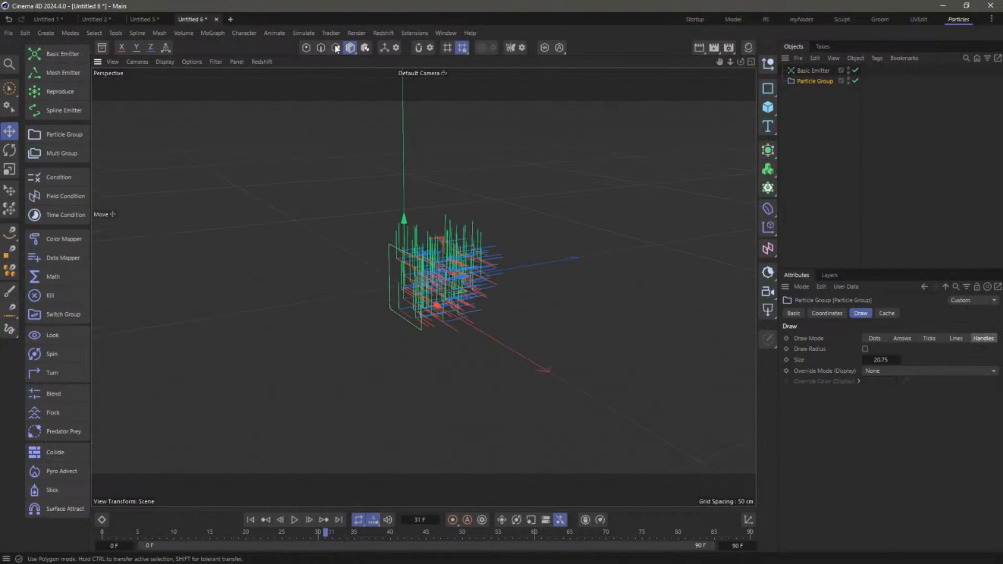
Add a Turbulence force with 36.8 cm strength, 25.1 % scale and 55.45 % frequency
click(303, 33)
mouse_move(320, 56)
click(391, 139)
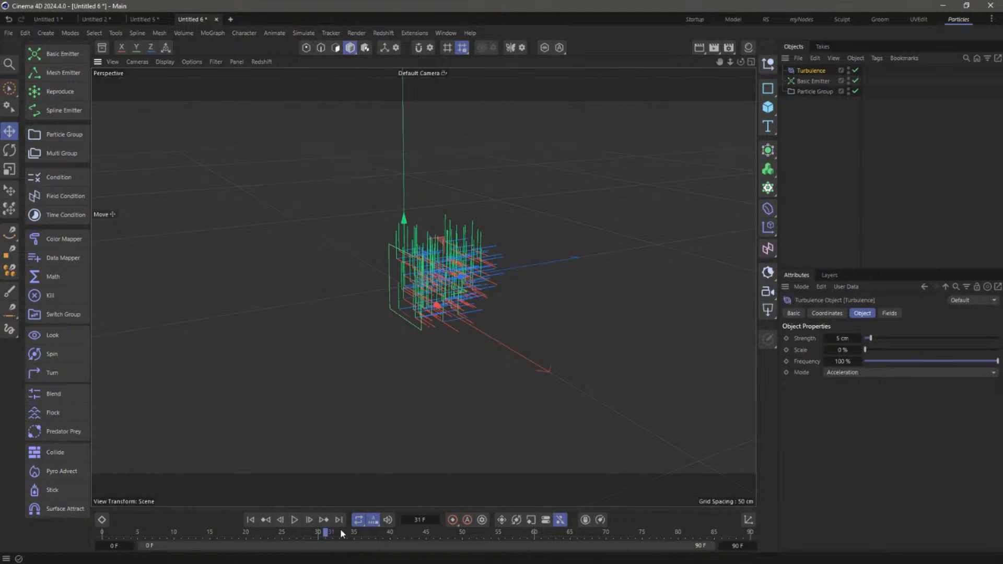
click(913, 339)
click(898, 350)
click(939, 361)
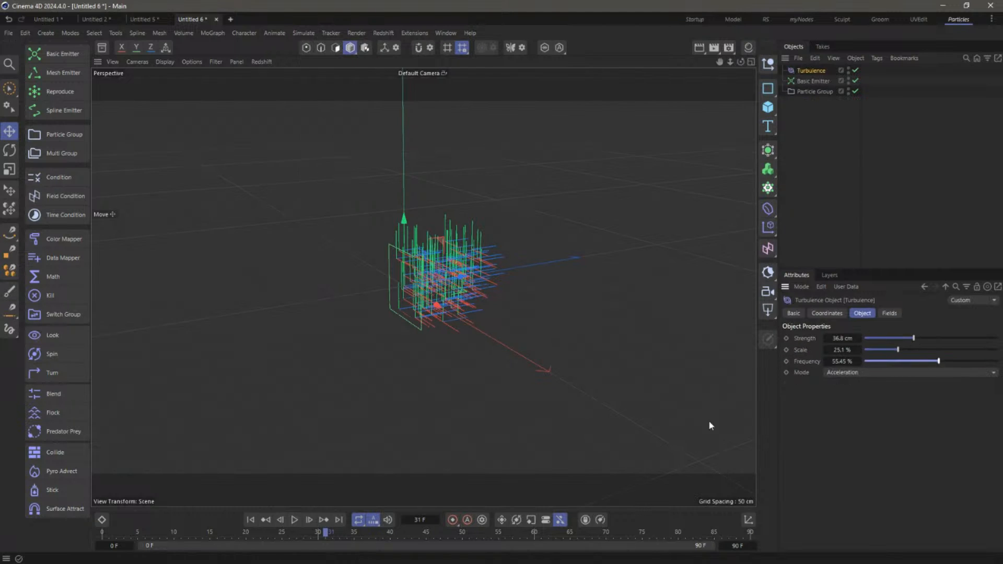
Play the simulation from the start to frame 66, then show the Basic Emitter's emission settings
click(251, 519)
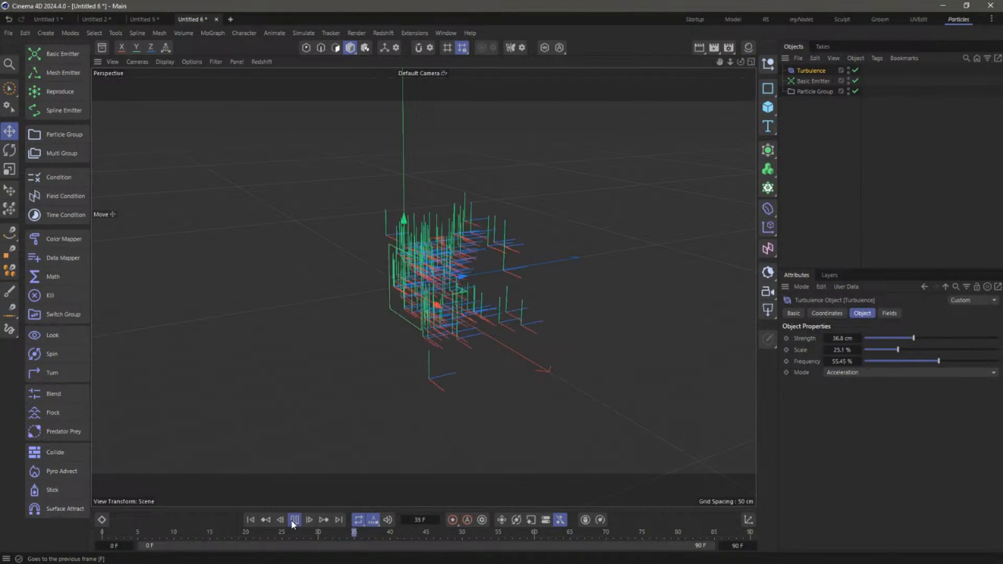
click(291, 520)
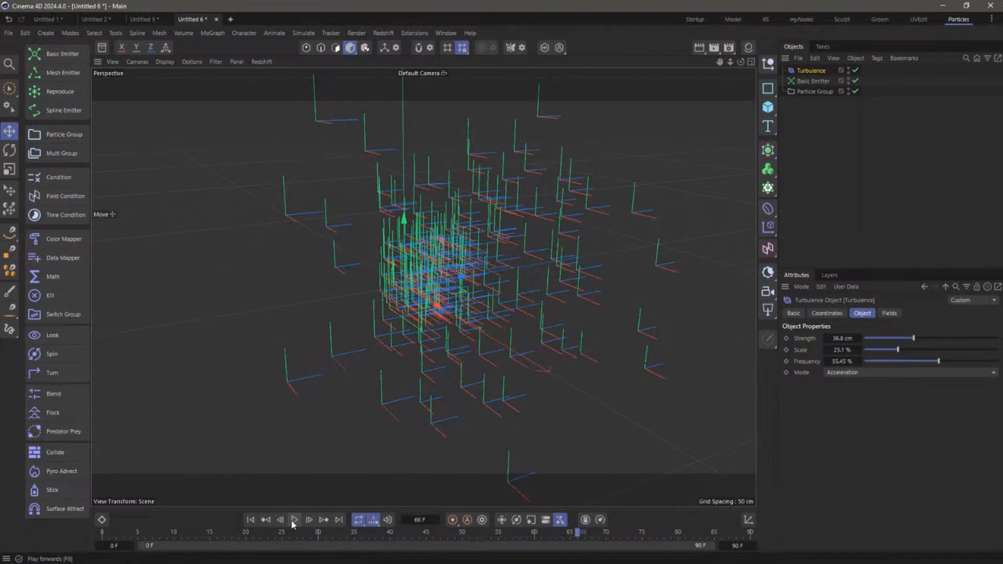
click(819, 82)
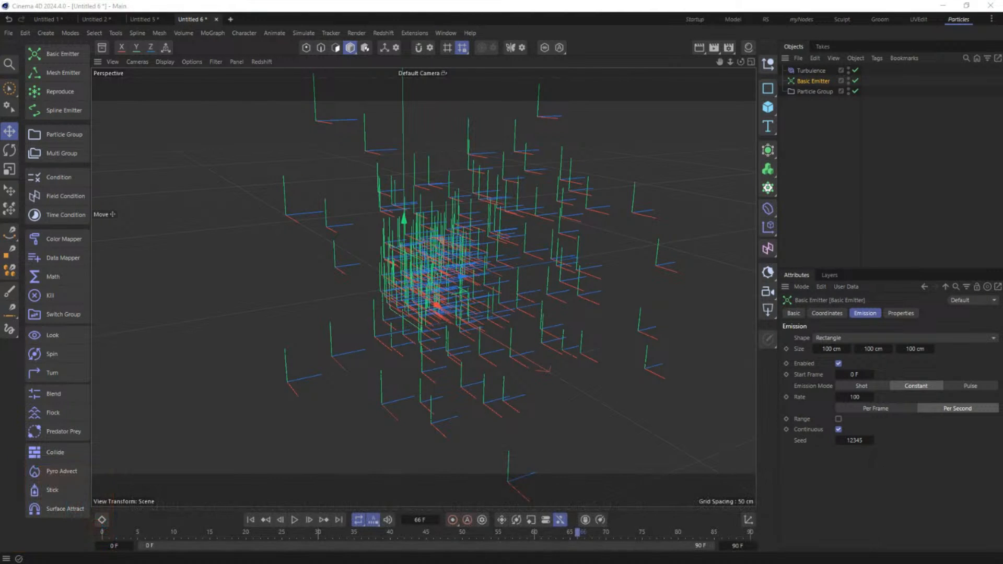
Deselect the Basic Emitter, create a new document, then switch via Untitled 5 to Untitled 2
click(833, 151)
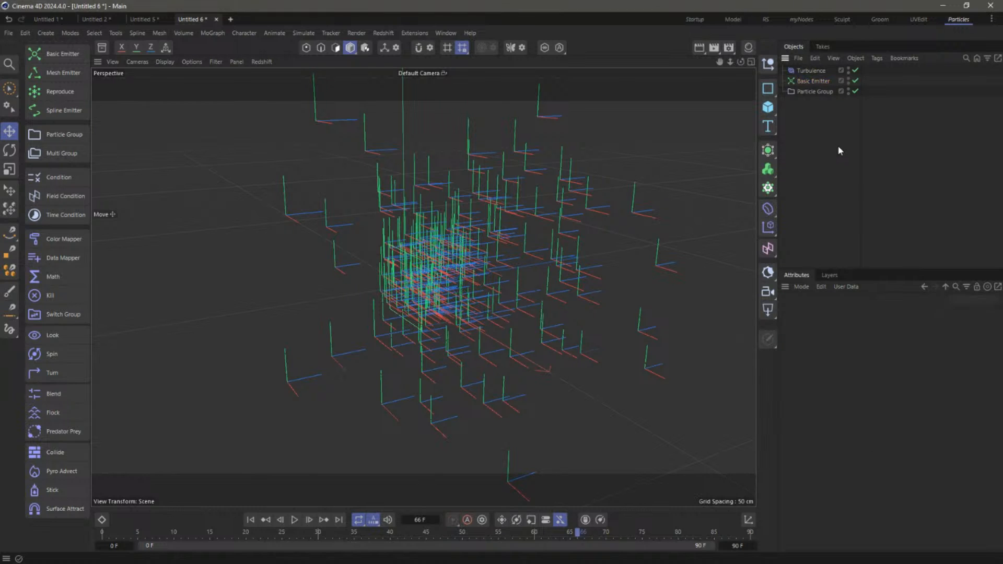
key(ctrl+n)
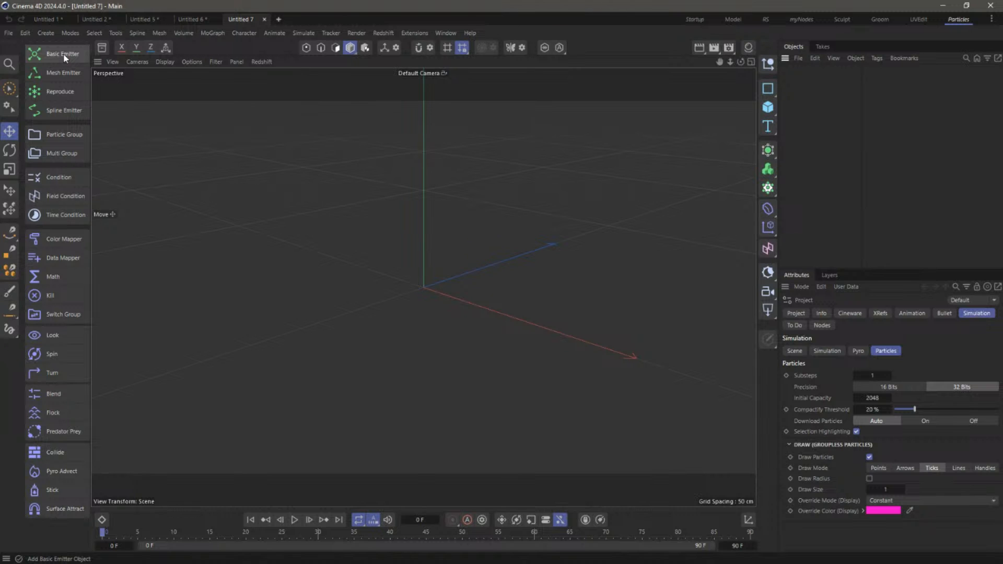
click(143, 19)
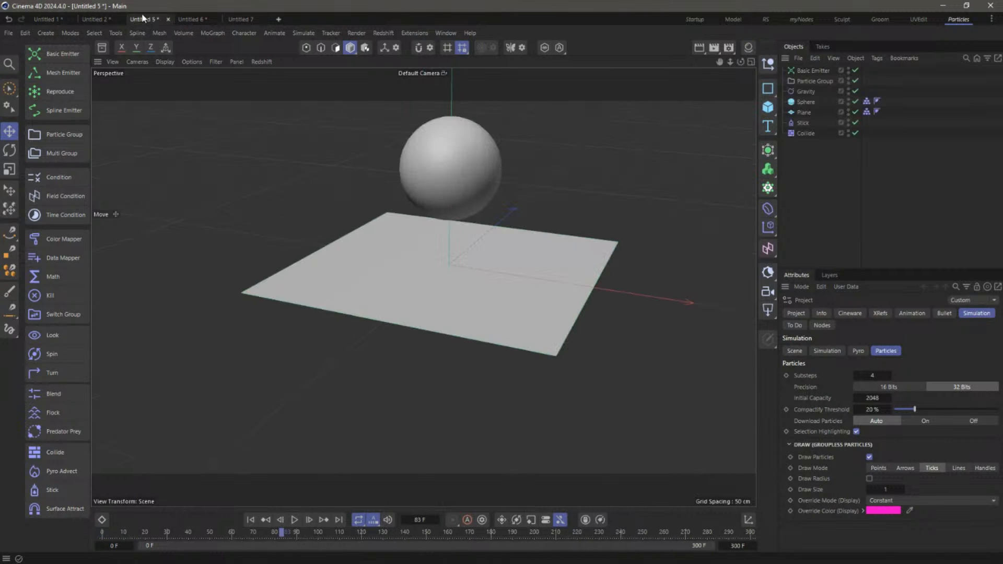
click(101, 20)
Rewind the particle simulation to frame 0 and play it through to frame 92
click(294, 519)
click(250, 520)
click(295, 520)
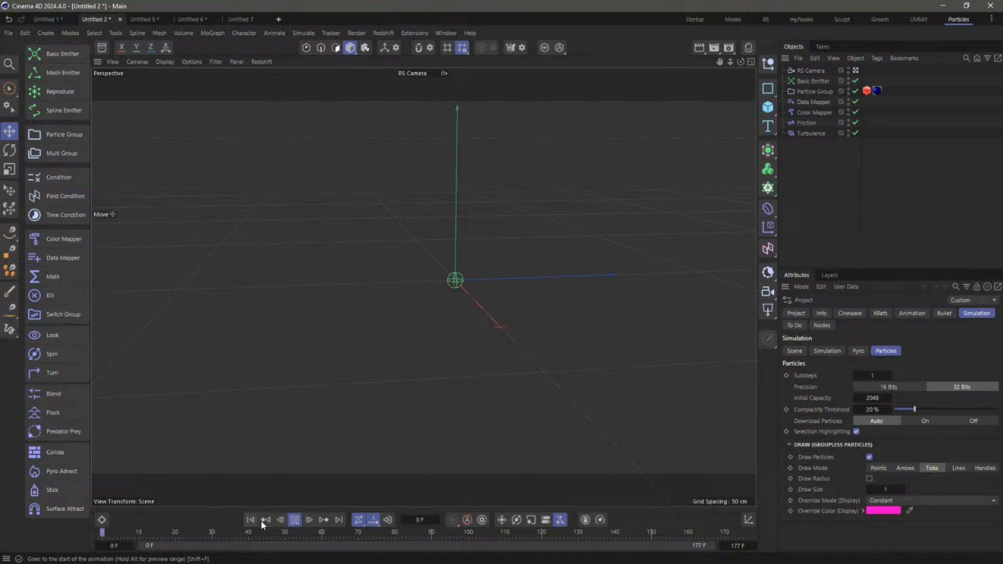
click(295, 520)
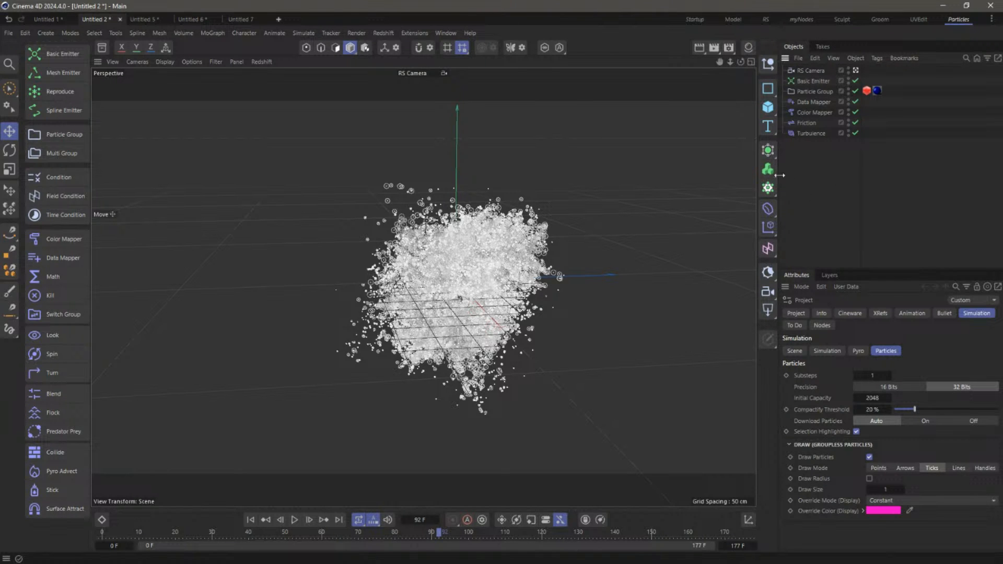
Add a Cloner with a Circle spline parented under it
click(767, 189)
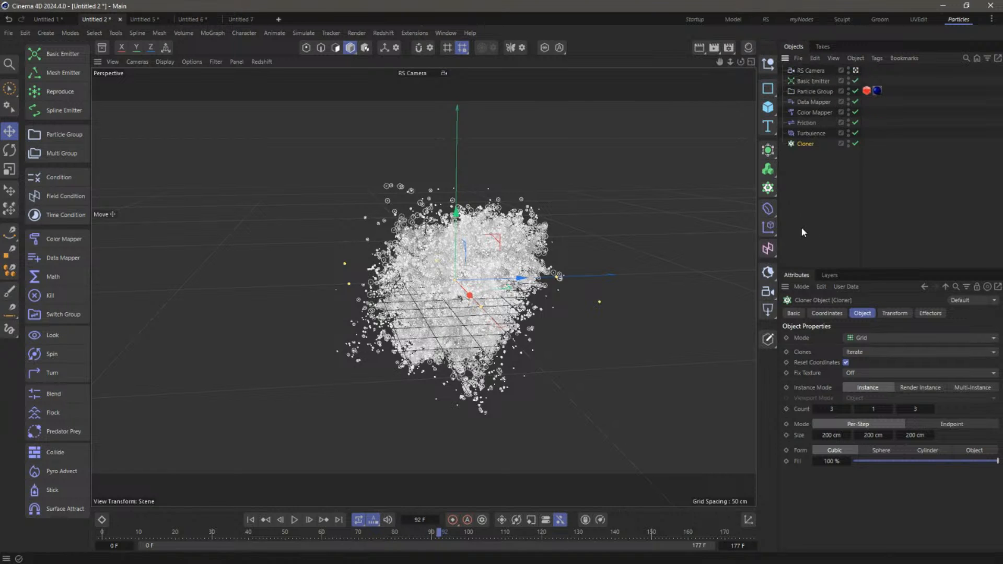
click(767, 89)
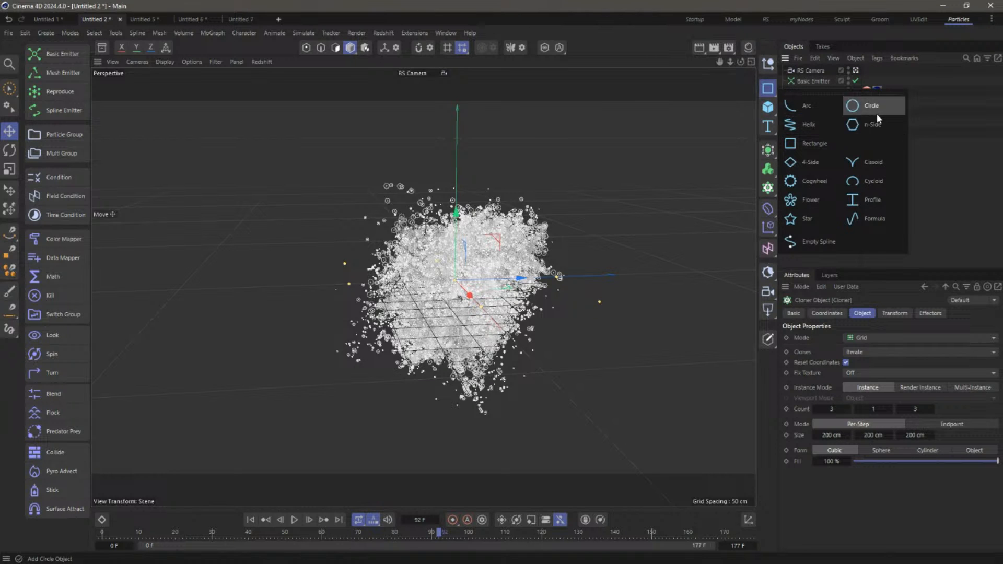
click(866, 106)
mouse_move(805, 70)
mouse_down()
mouse_move(819, 163)
mouse_move(805, 155)
mouse_up()
click(807, 144)
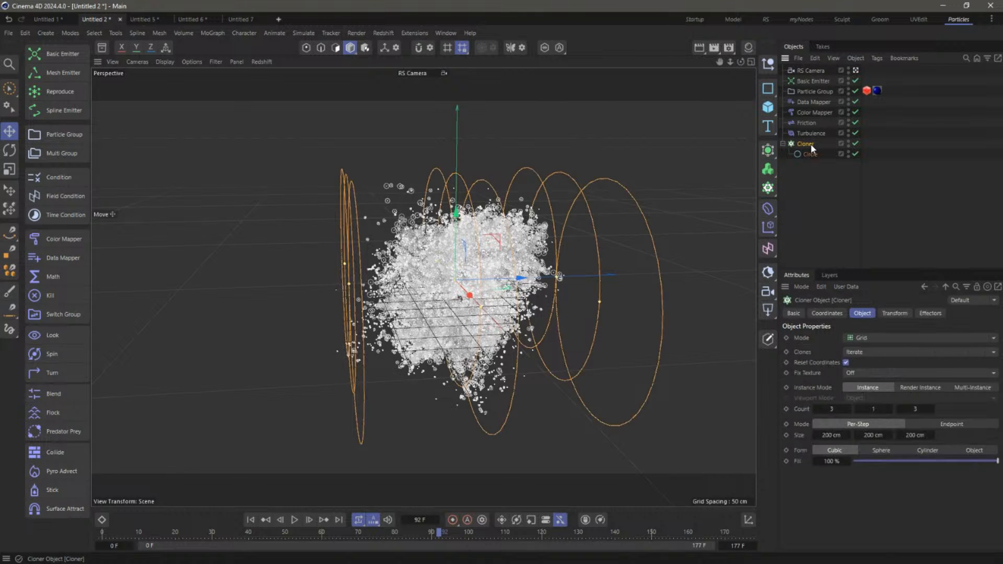
Set the Cloner's mode to Object, using Particle Group as the object
click(877, 338)
click(882, 347)
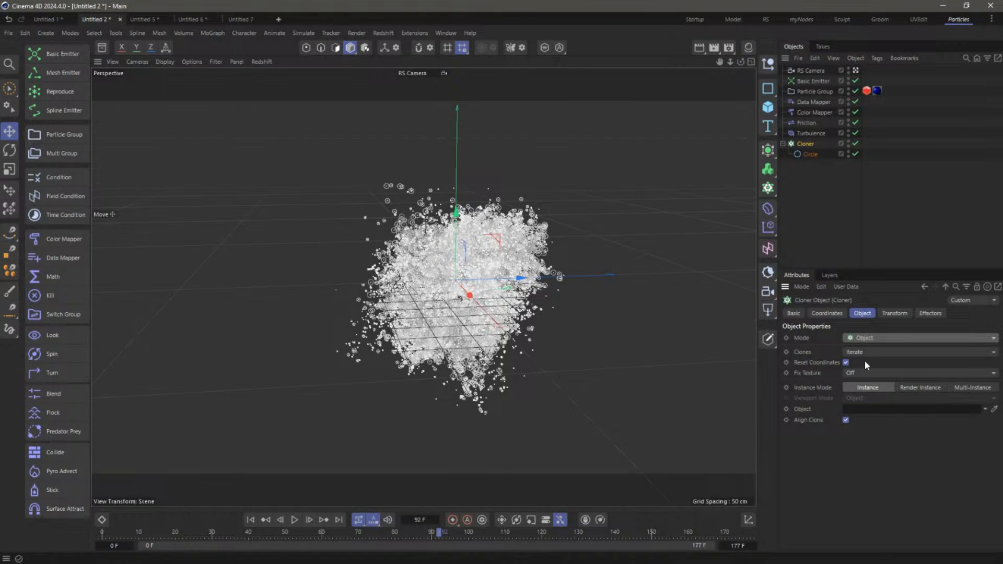
drag(814, 91, 850, 411)
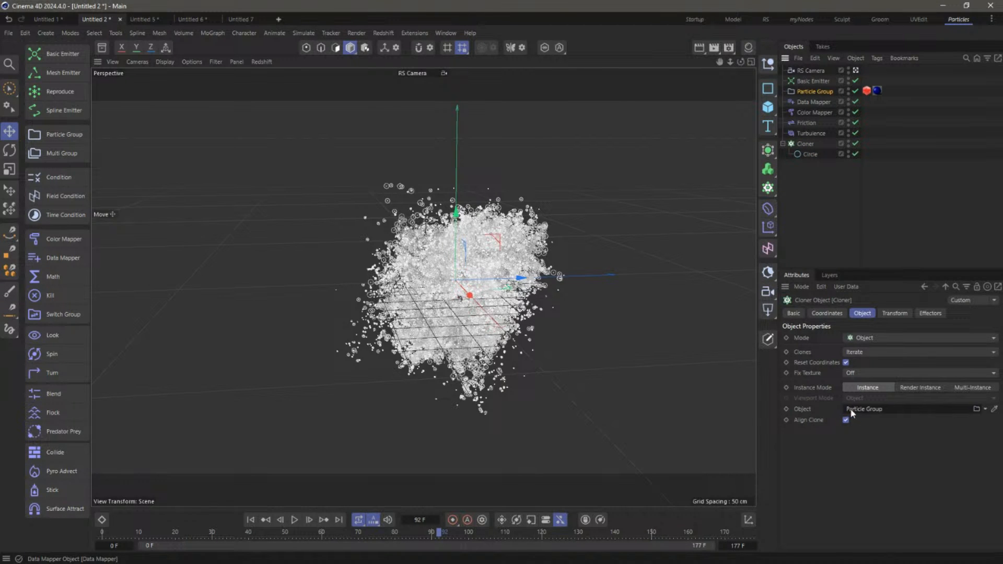
click(831, 229)
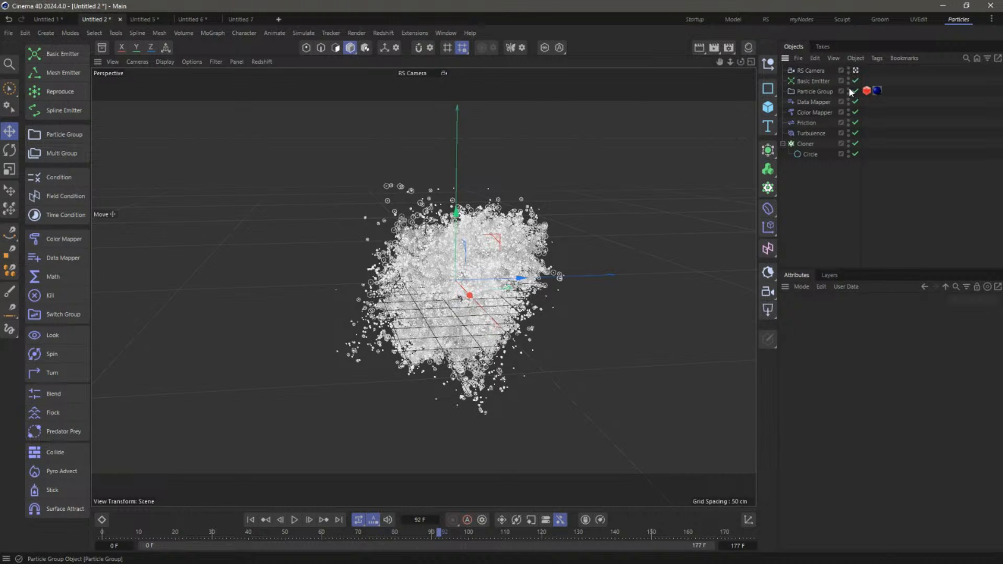
Hide Particle Group in the viewport while keeping it enabled for rendering
click(848, 89)
click(848, 89)
click(848, 94)
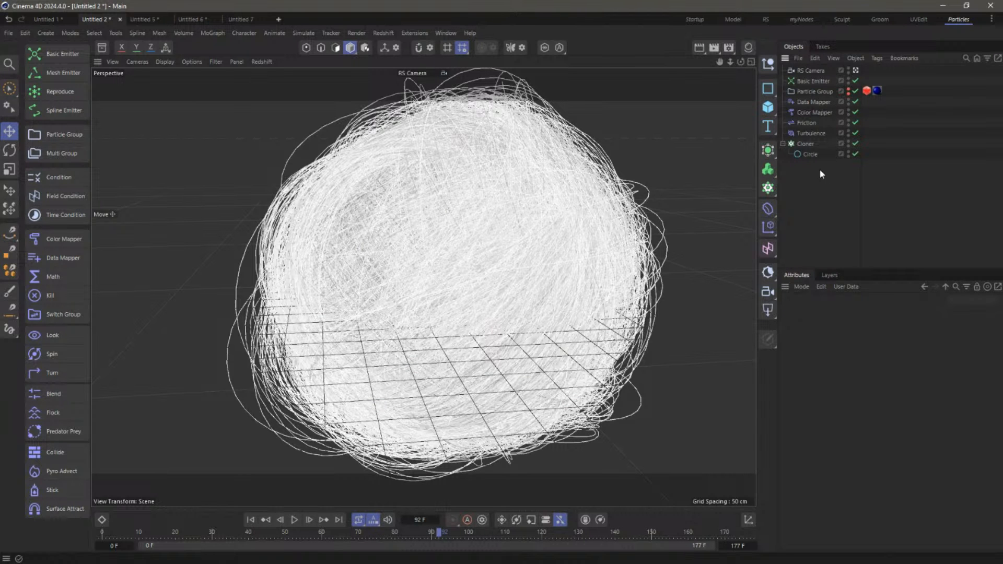
Set the Circle's radius to 1 cm
click(810, 154)
double_click(865, 359)
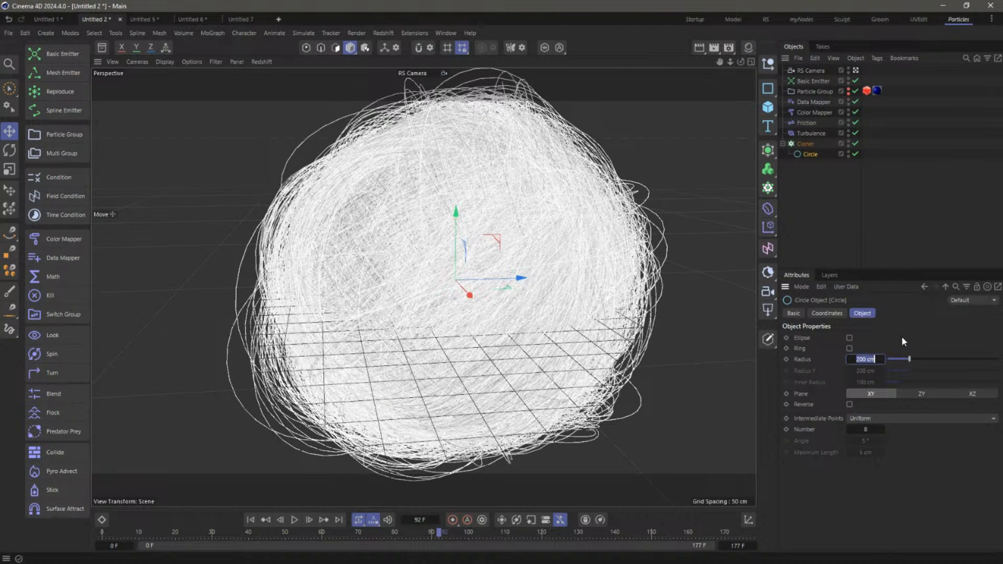
text(1)
key(Return)
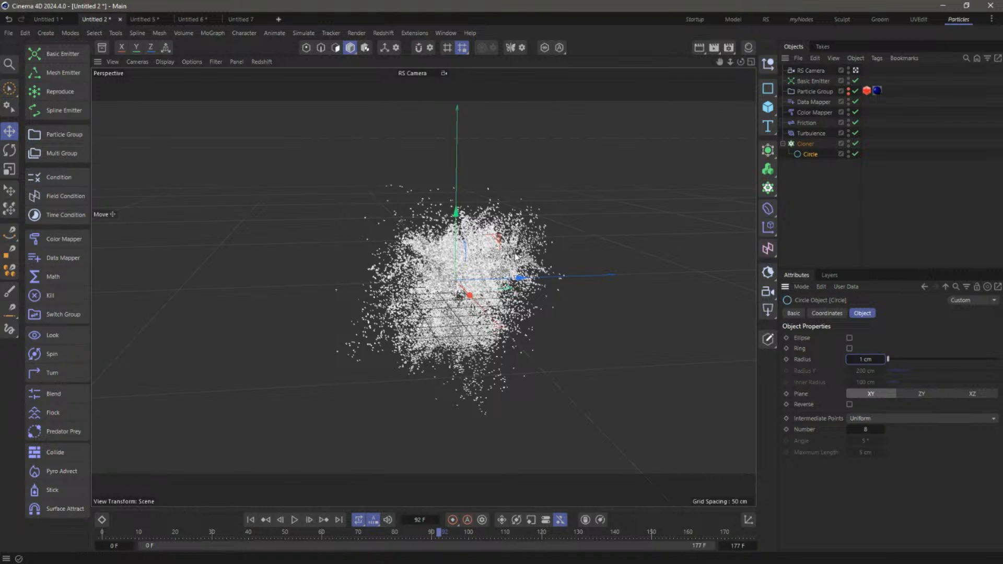
Add a Target effector below the Cloner with Target Mode set to Look At Camera
click(810, 143)
click(222, 33)
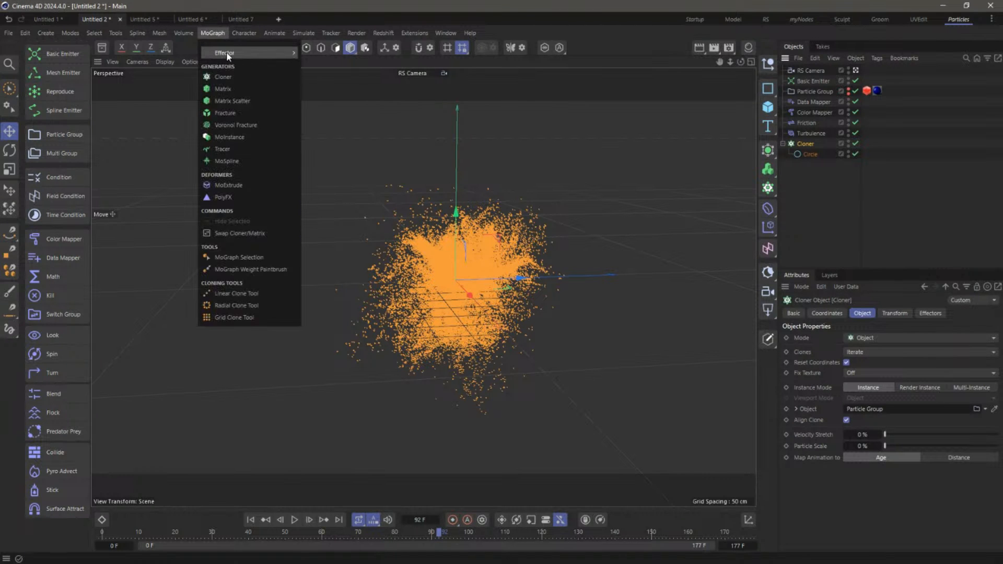
mouse_move(226, 52)
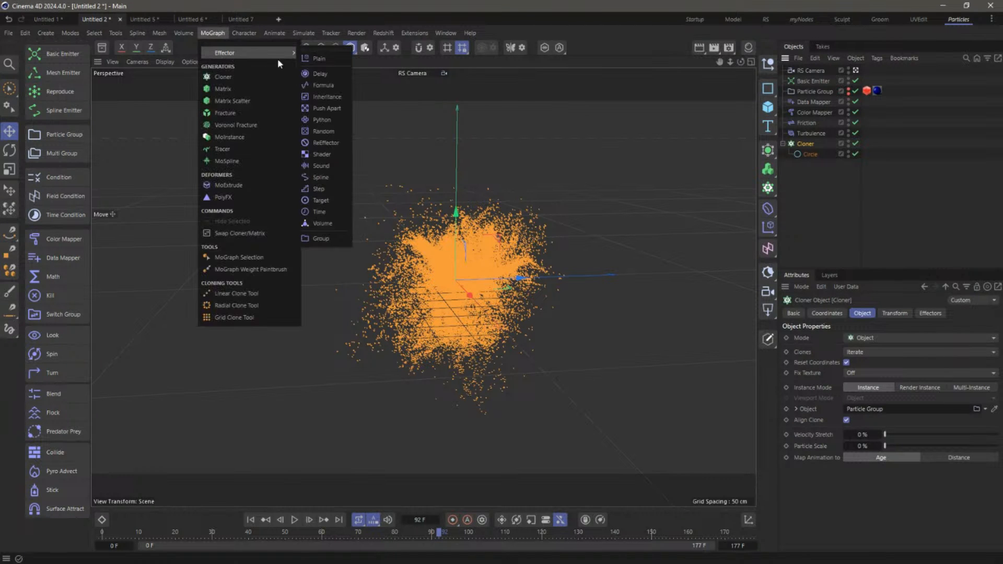
click(321, 201)
drag(805, 71, 811, 214)
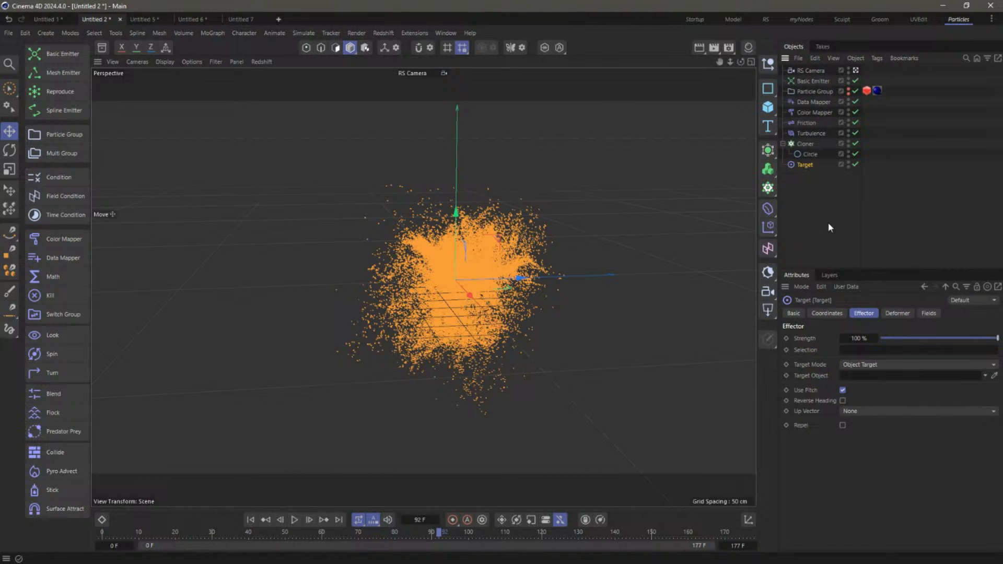
click(884, 366)
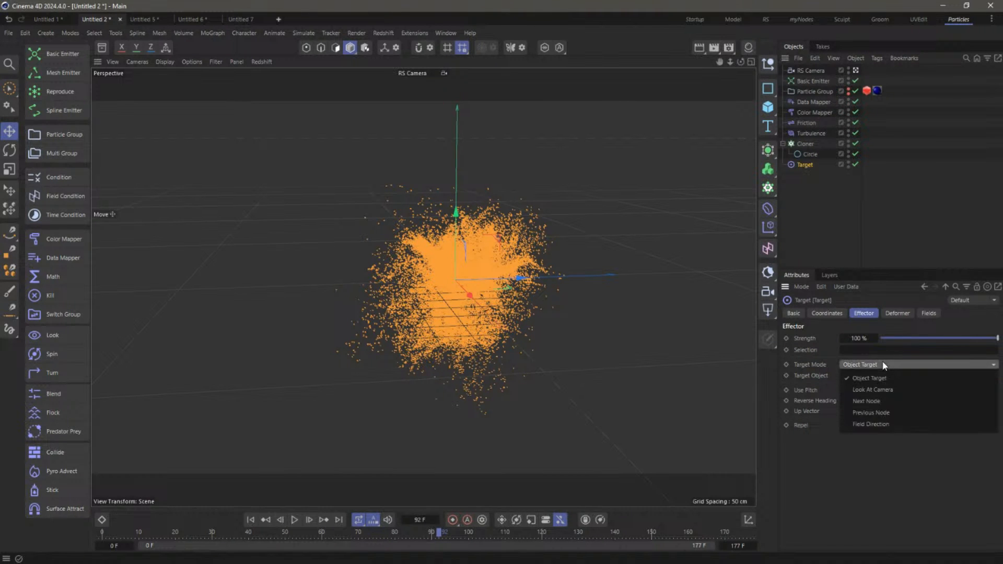
click(887, 388)
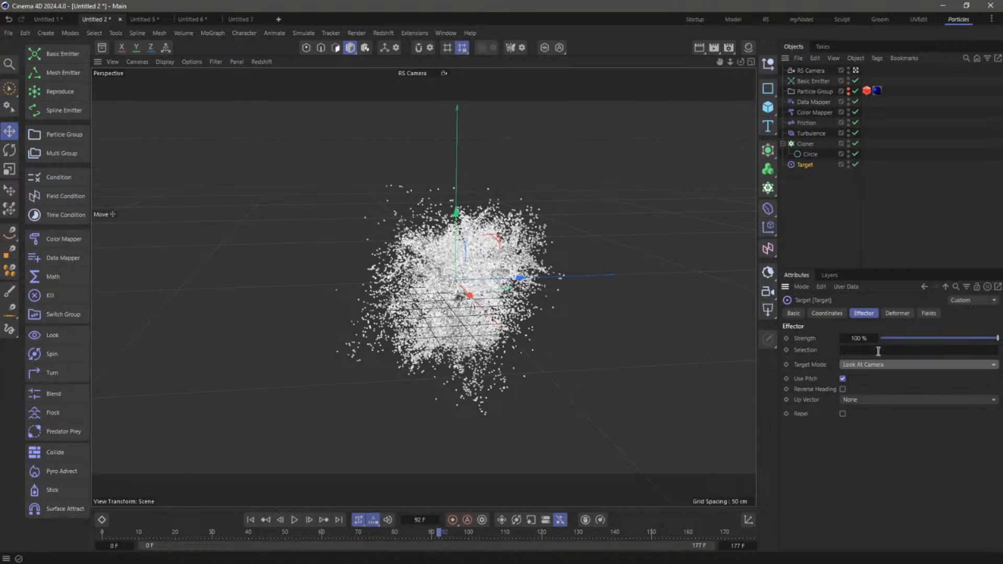
Set the Cloner's Particle Scale to 100 % and Instance Mode to Multi-Instance
click(805, 143)
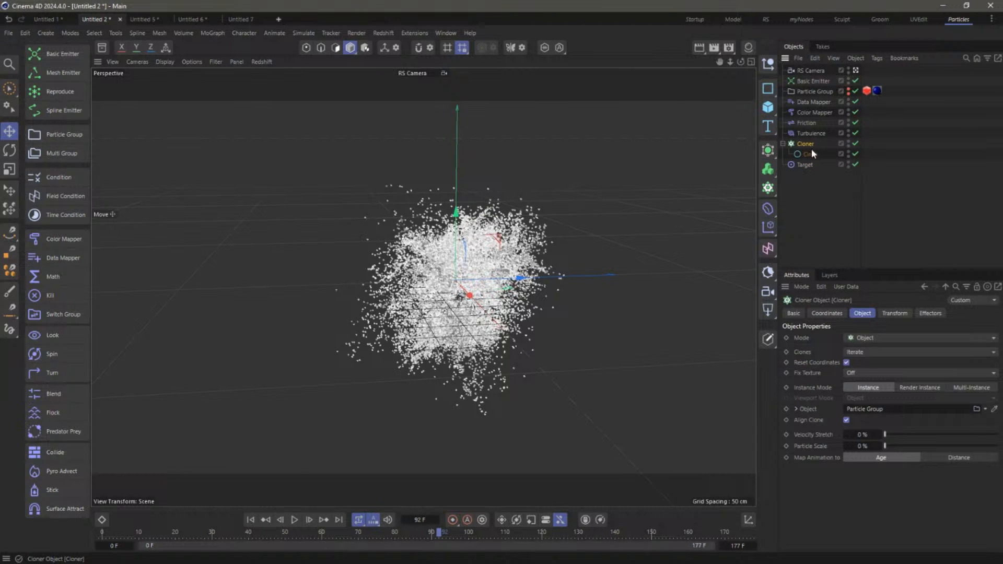
drag(889, 445, 998, 449)
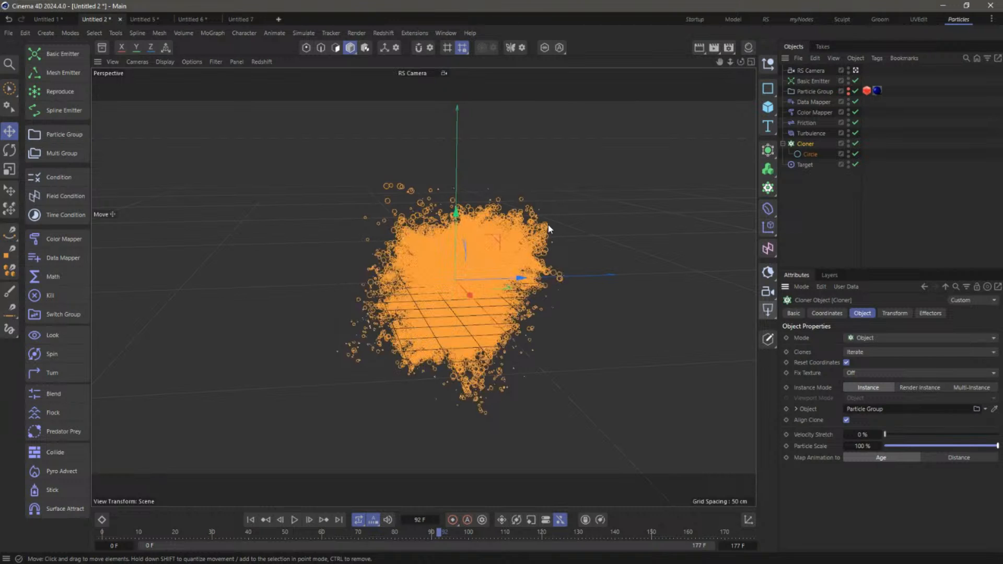
click(962, 389)
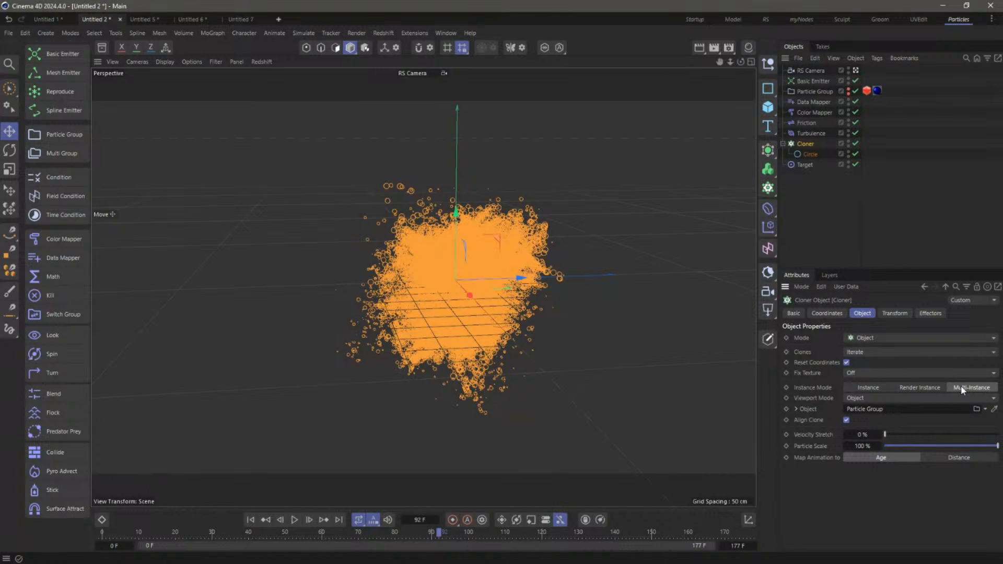
click(814, 200)
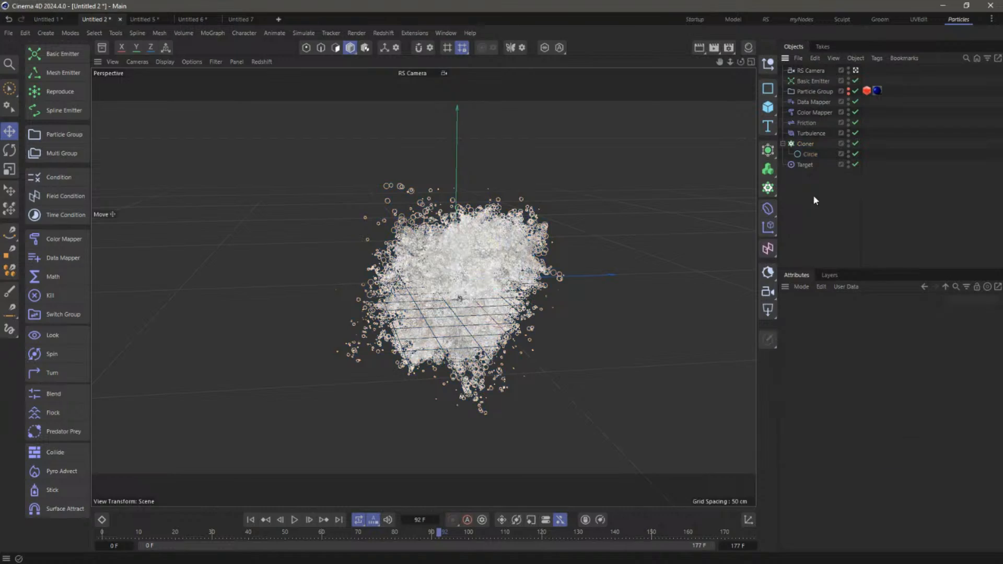
Zoom and orbit the viewport to inspect the ring-covered particle cloud from above
scroll(464, 237, up, 8)
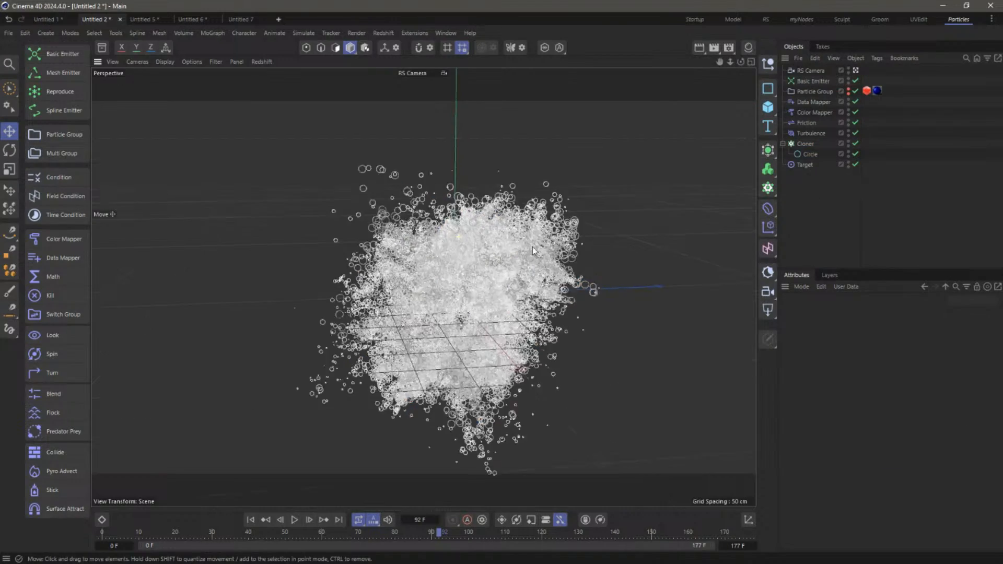
alt+drag(509, 177, 729, 195)
click(805, 144)
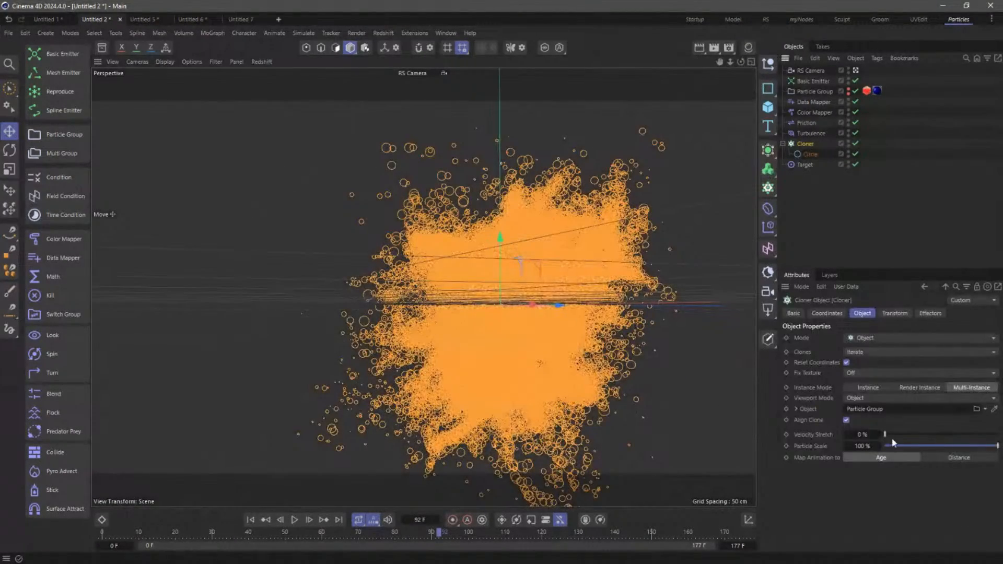
click(854, 199)
alt+drag(560, 312, 482, 248)
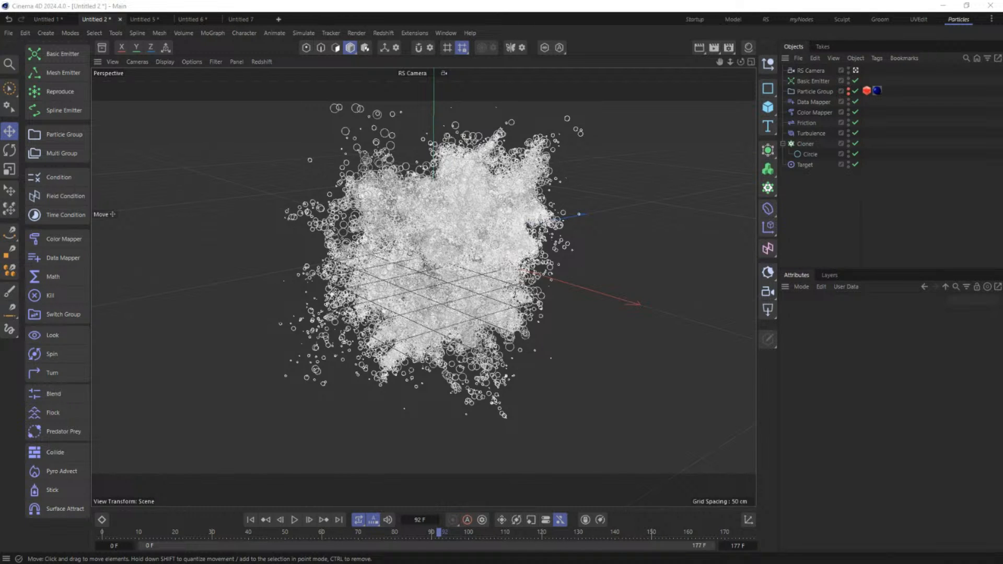
Open Left - Right - Up - Down Divide and Conquer 02A, play it briefly, then close it
drag(1002, 332, 817, 248)
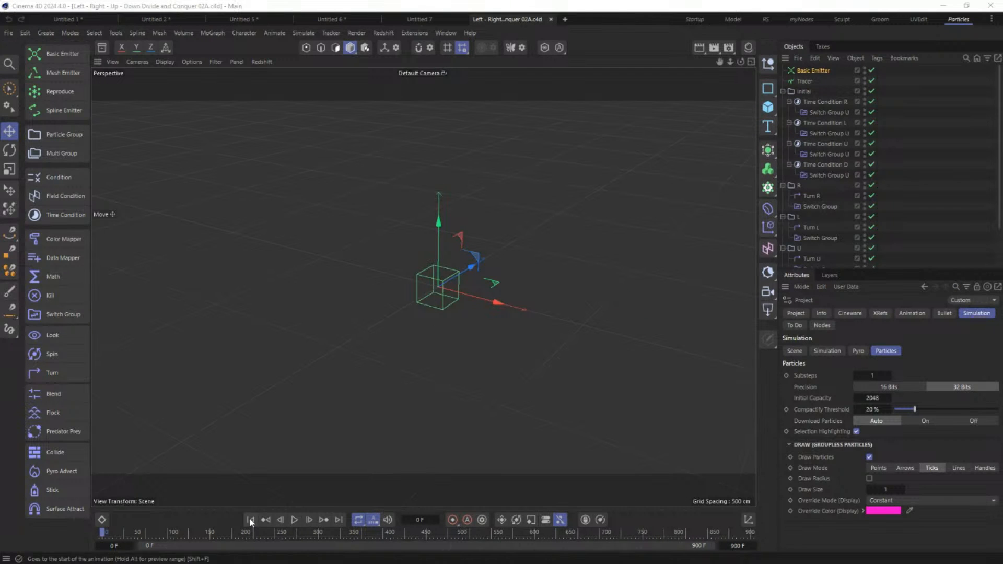
click(295, 519)
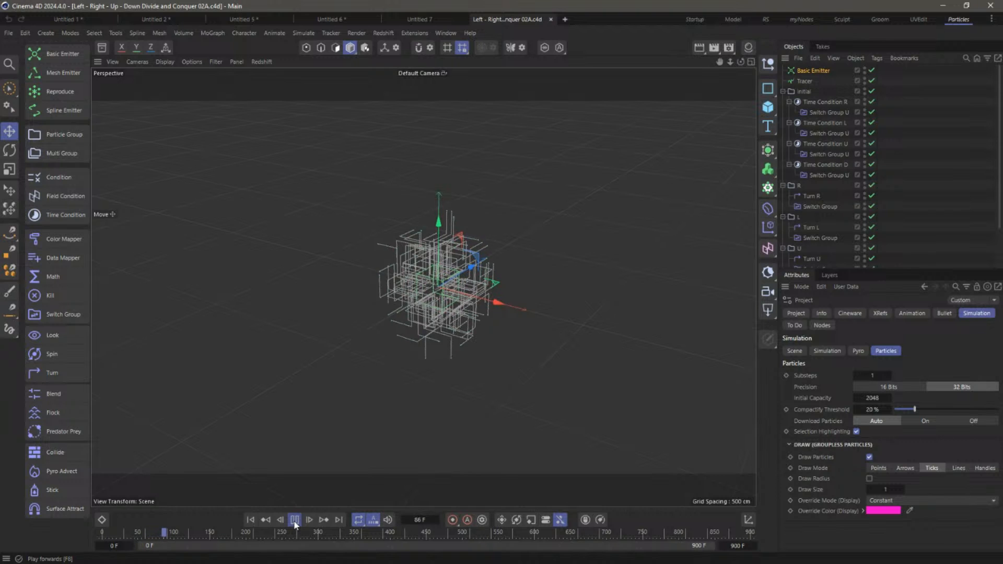
click(294, 519)
click(551, 19)
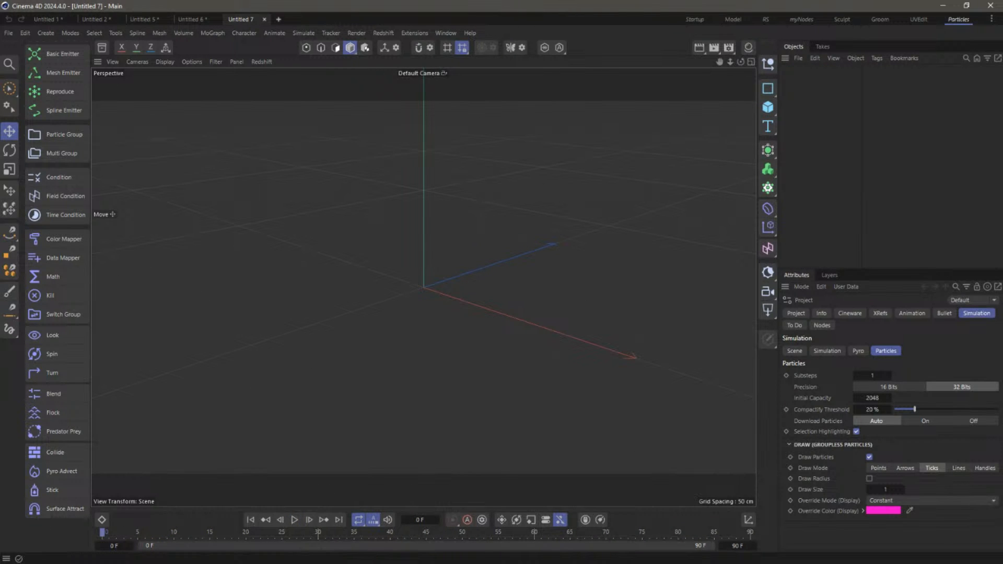
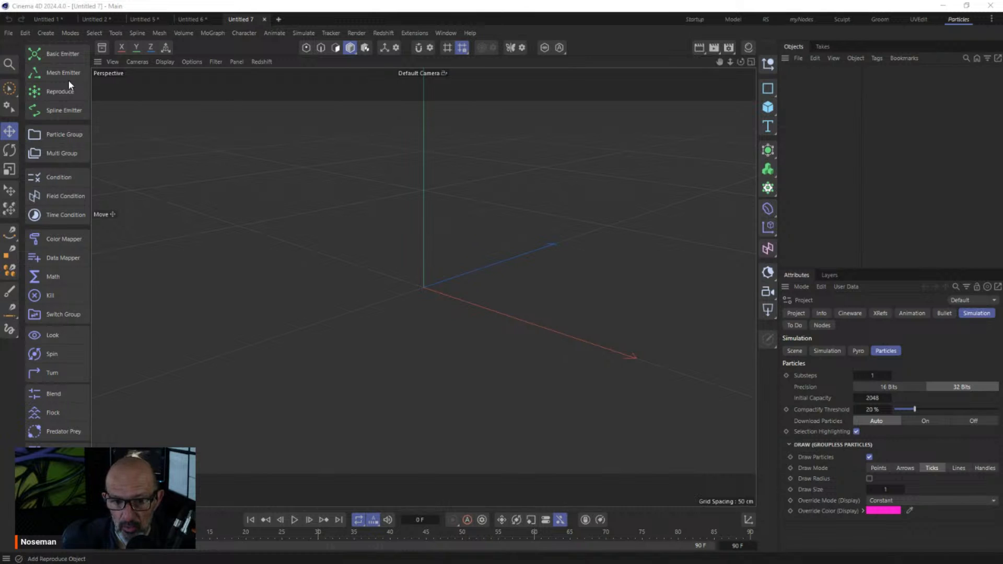
Add a Basic Emitter with a particle group and play the emission briefly
click(62, 54)
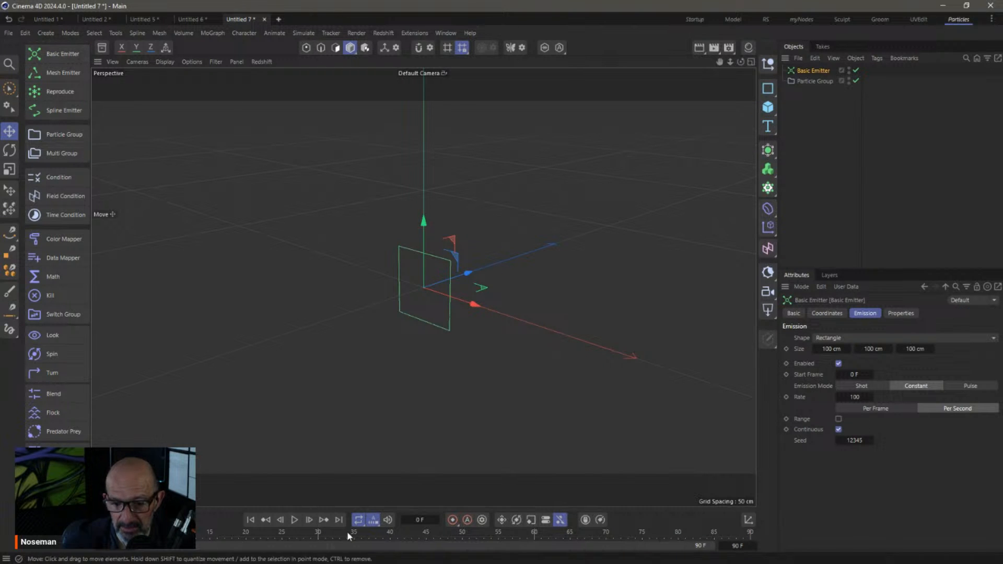
click(293, 520)
click(293, 520)
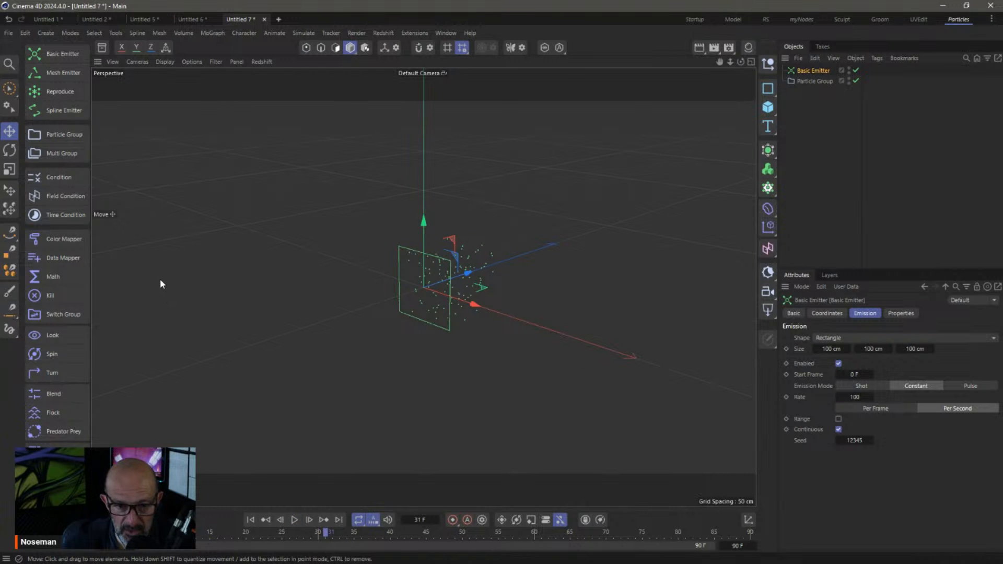
Colour particles by age with a Color Mapper set to Upper 90 F, replay, and add a Cloner
click(62, 240)
click(843, 377)
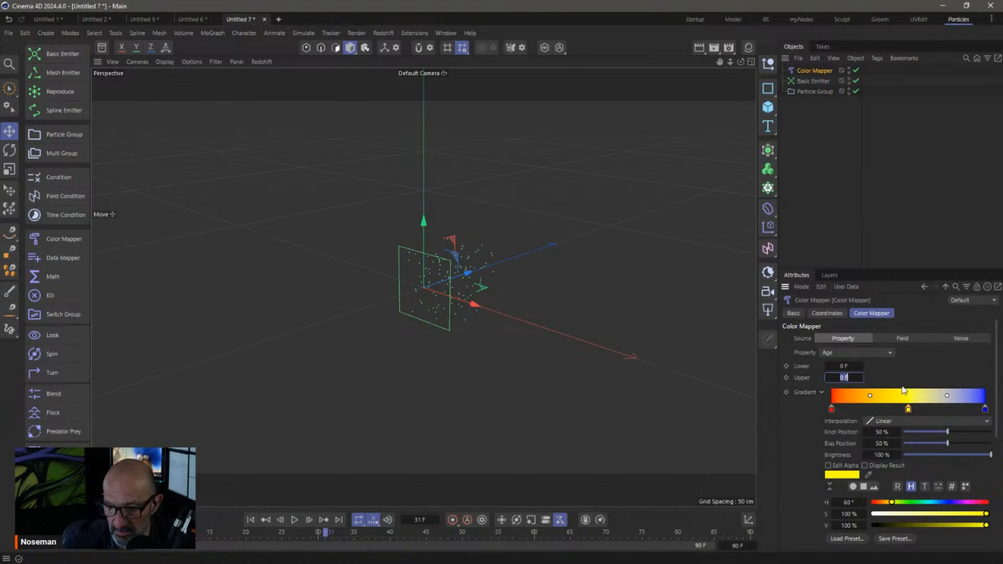
text(90)
key(Return)
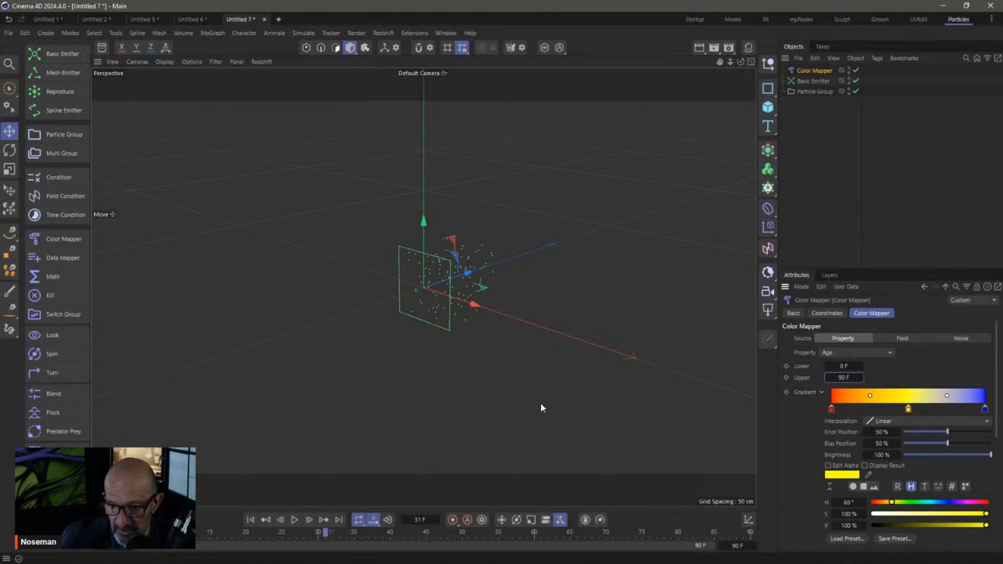
click(250, 520)
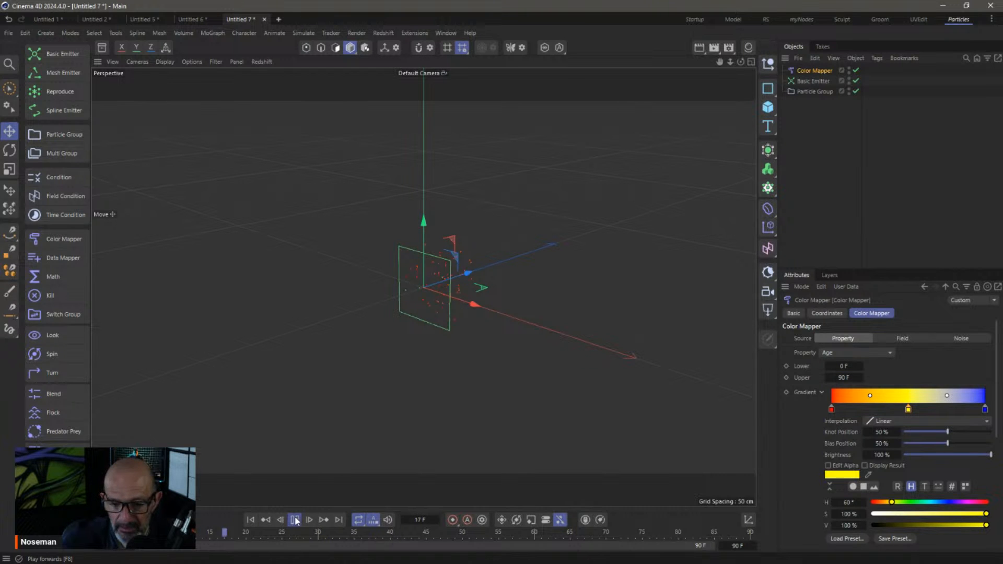
click(296, 520)
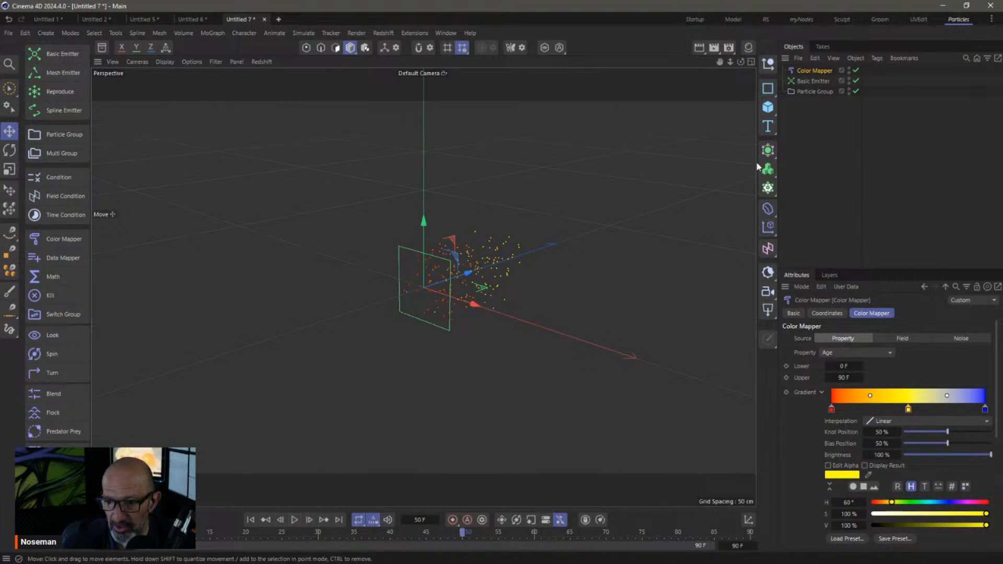
click(768, 188)
Create a 1 cm radius Sphere and parent it under the Cloner
drag(808, 73, 804, 111)
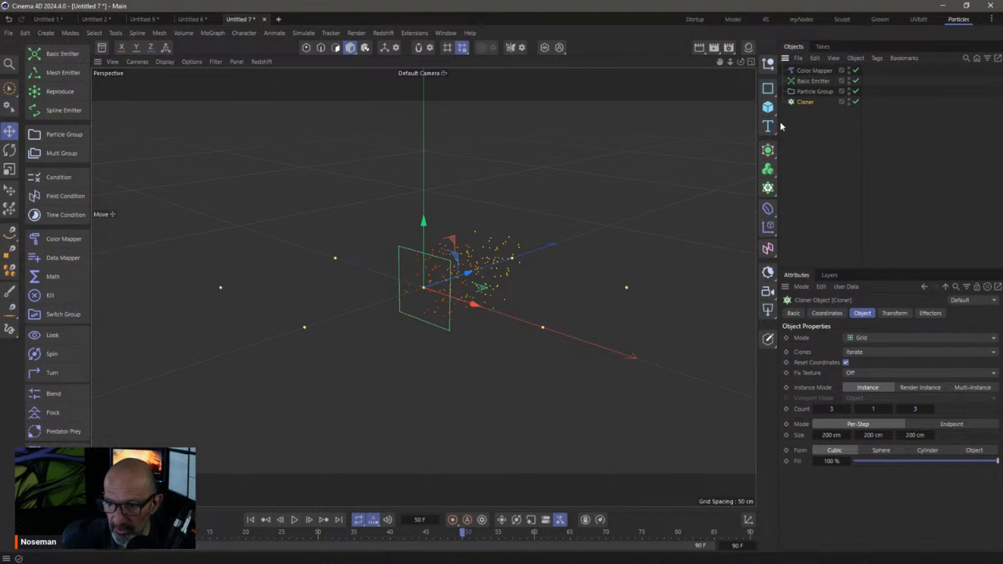
click(767, 108)
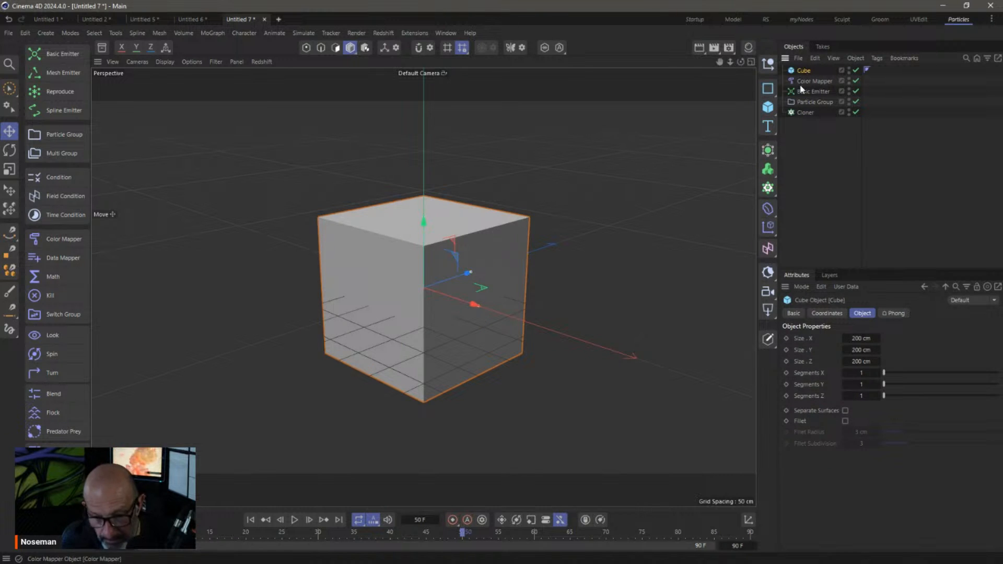
key(Delete)
click(768, 107)
click(873, 162)
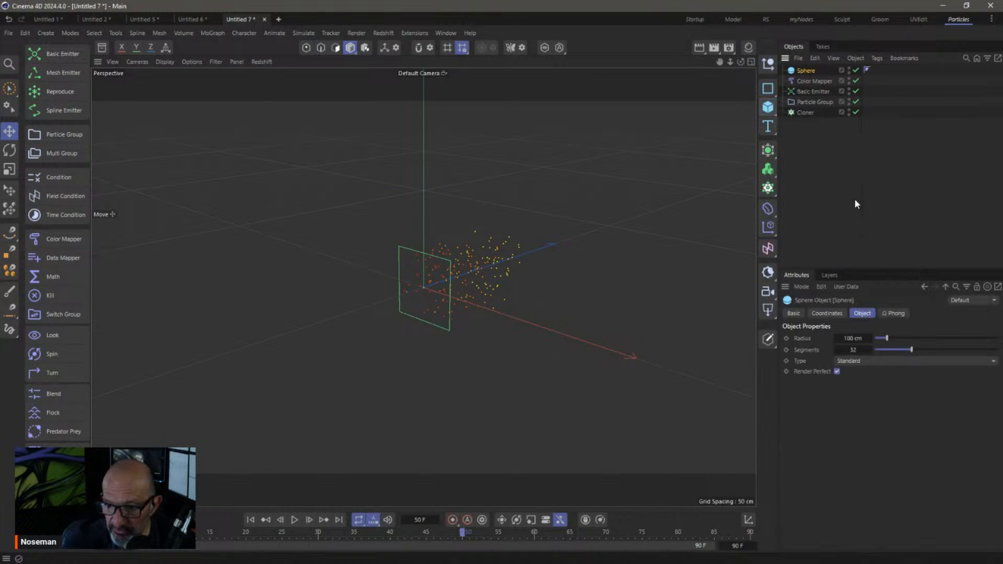
double_click(852, 338)
text(1)
key(Return)
drag(806, 70, 805, 111)
Set the Cloner to Multi-Instance, Object mode with the Particle Group as source, then rewind
click(806, 102)
click(972, 386)
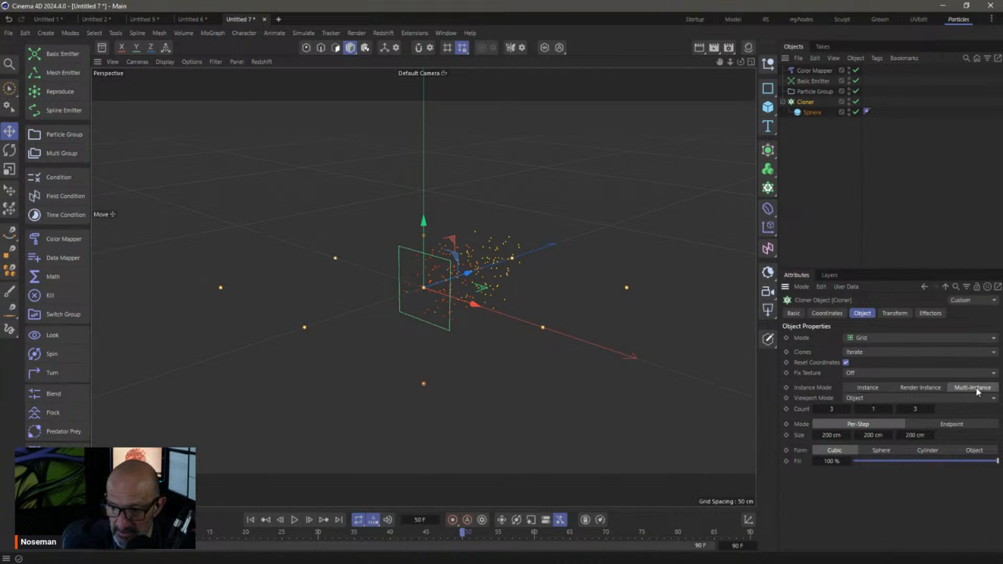
click(864, 340)
click(880, 356)
drag(810, 92, 873, 409)
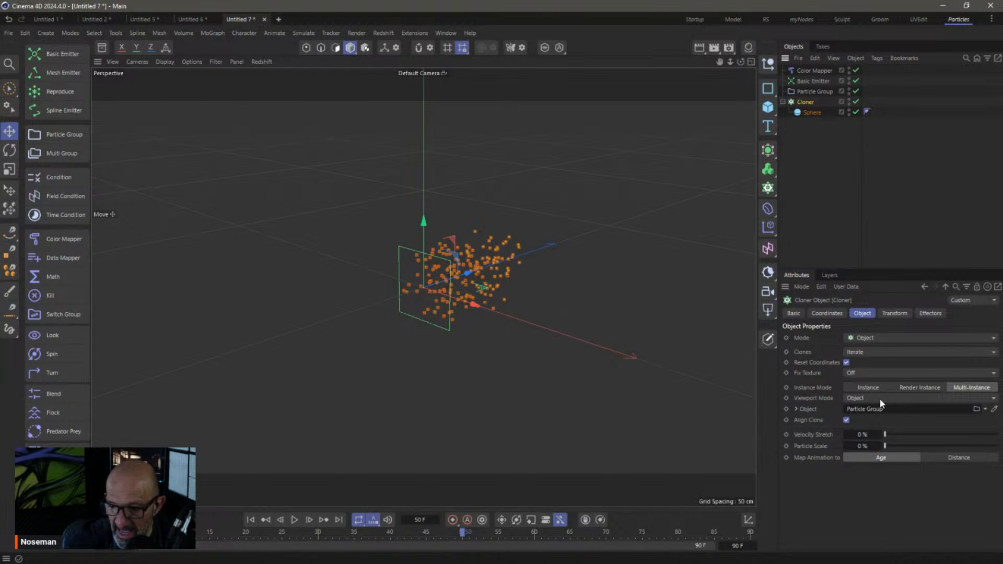
click(828, 190)
scroll(569, 271, up, 3)
mouse_move(569, 271)
alt+mouse_down()
mouse_move(599, 264)
mouse_move(552, 274)
alt+mouse_up()
scroll(555, 288, down, 4)
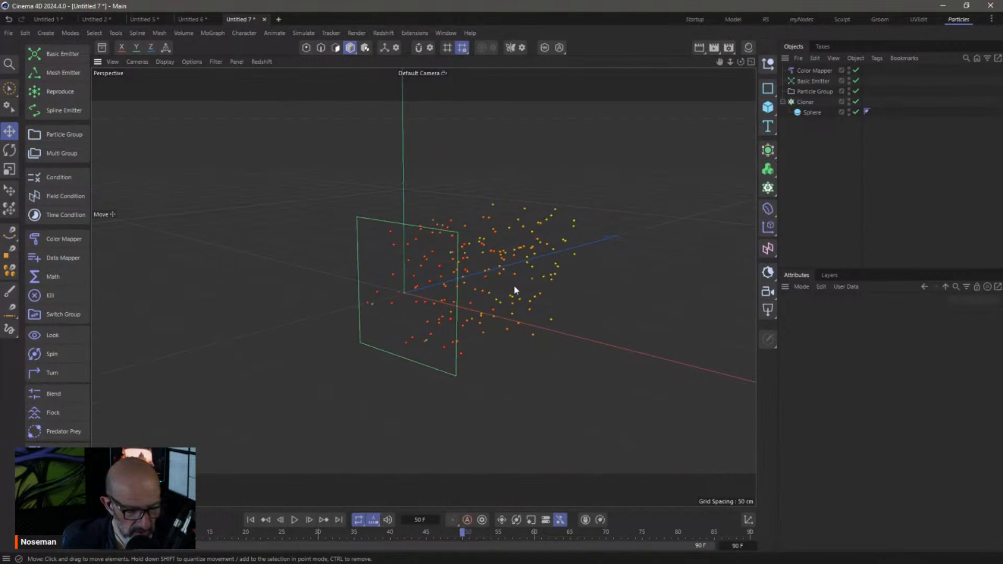
click(251, 520)
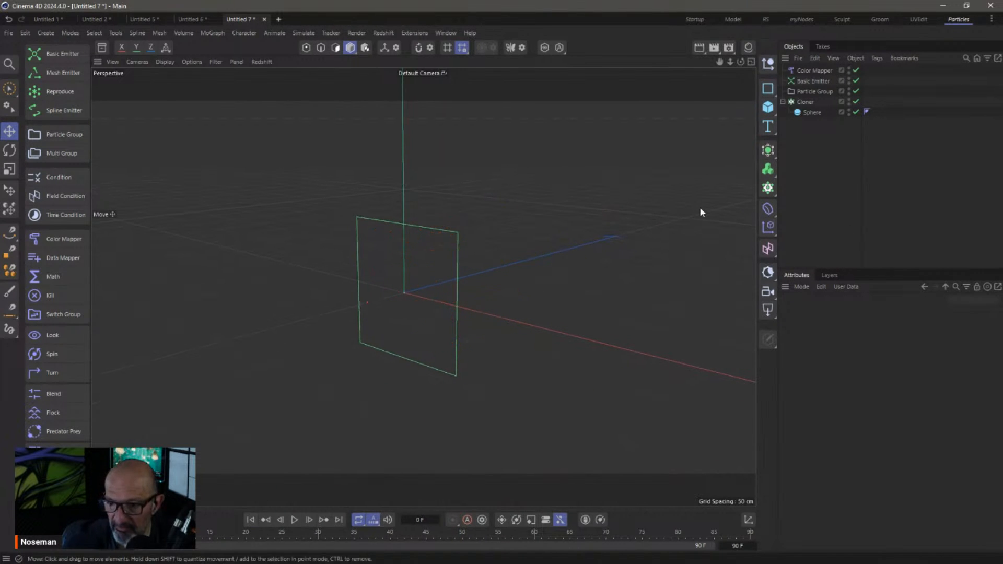
Raise the Basic Emitter's emission rate to 100000
click(813, 81)
click(860, 398)
click(864, 397)
text(000)
key(Return)
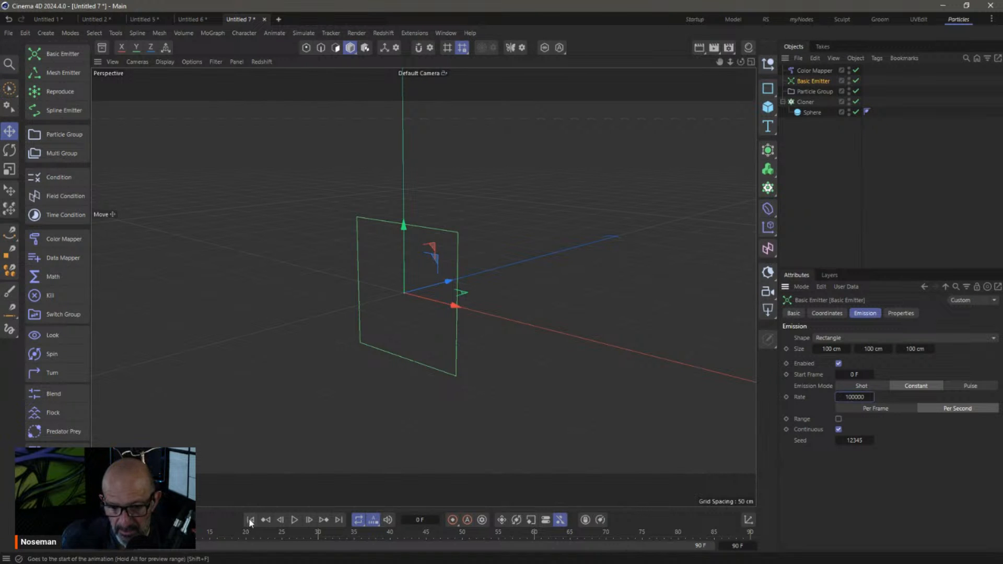
Preview the dense sphere block up to frame 37, then close the Untitled 7 tab
click(294, 520)
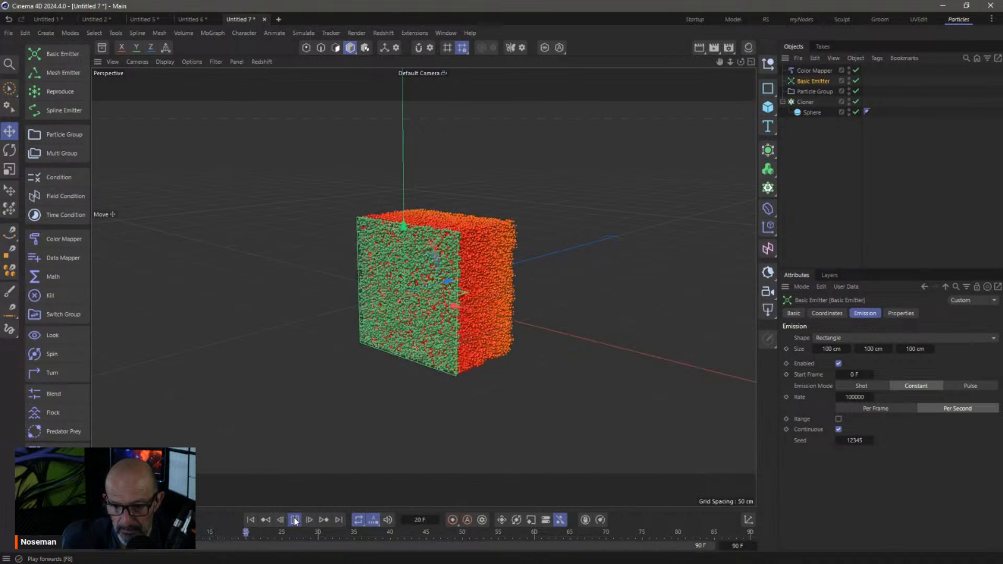
click(295, 520)
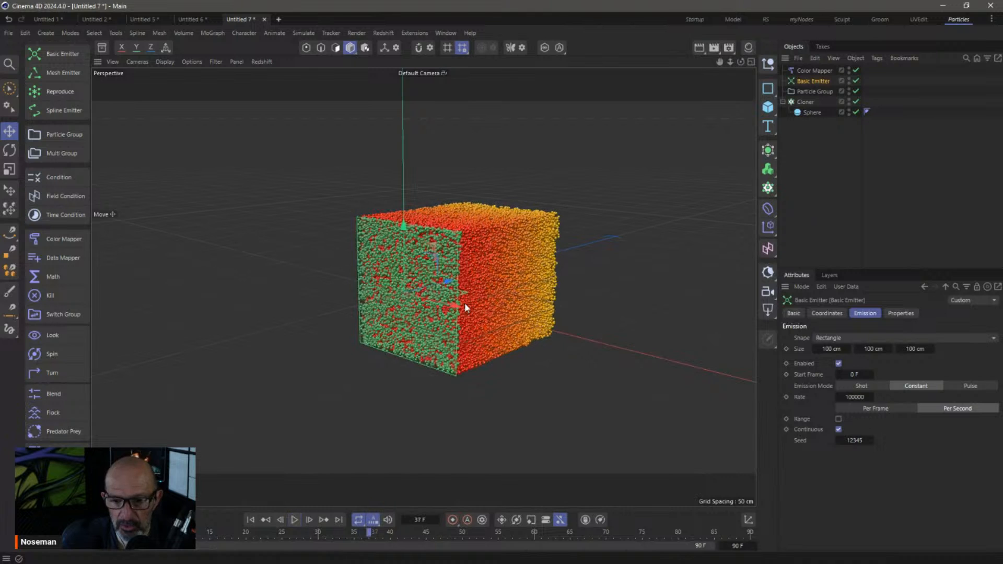
alt+drag(555, 253, 510, 246)
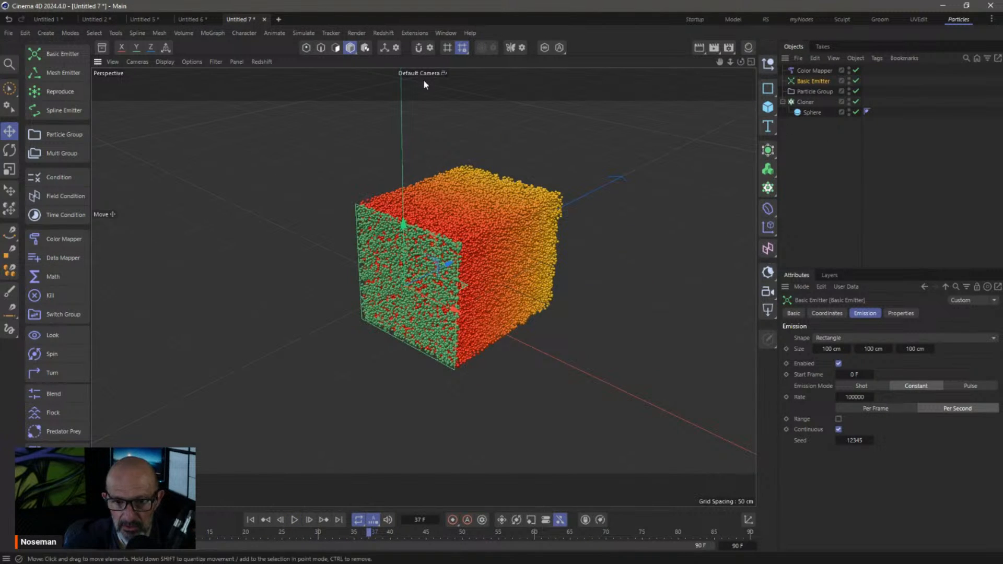
click(265, 19)
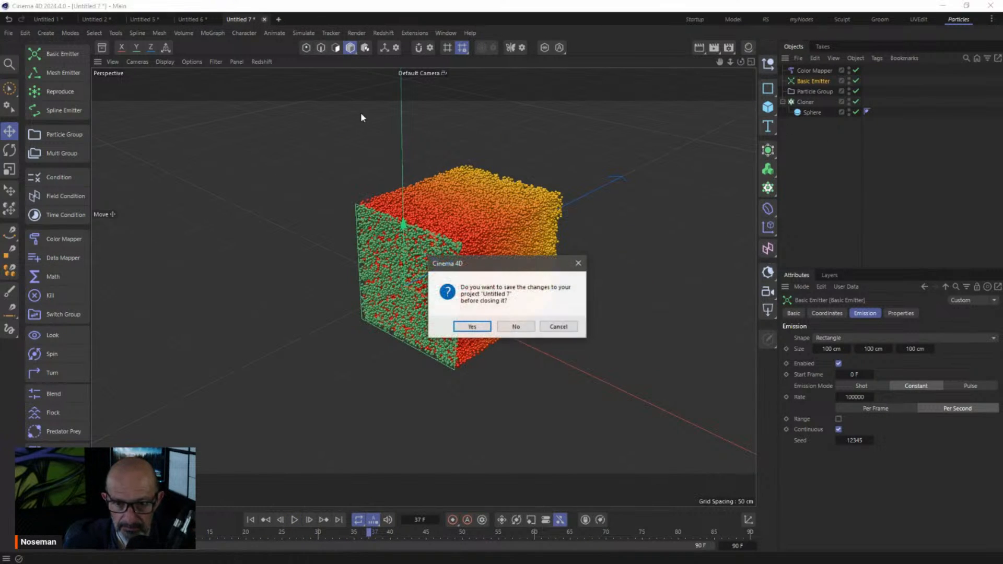
Close Untitled 7 without saving and play the Untitled 6 particles to frame 35
click(515, 327)
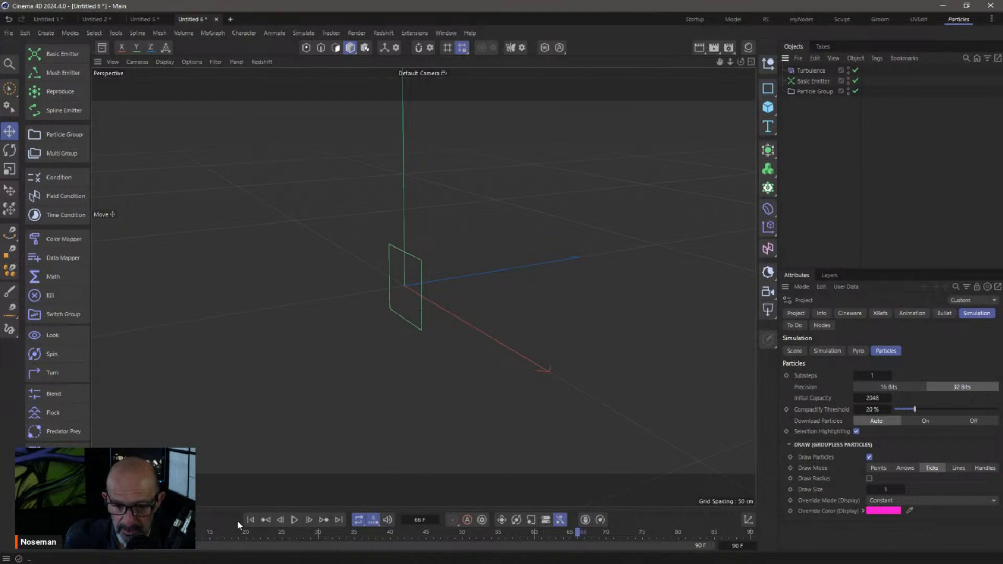
click(295, 519)
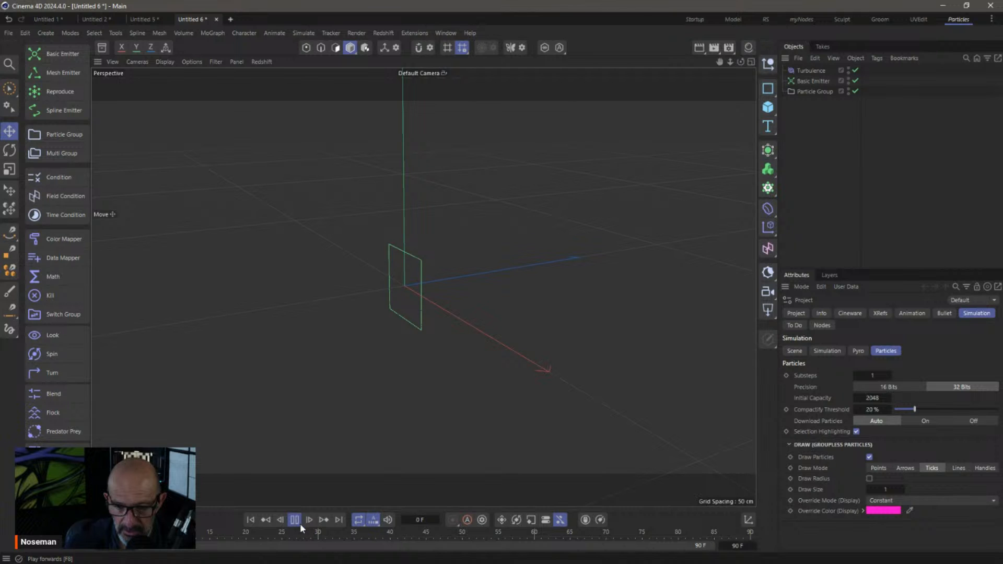
click(294, 520)
Select the Particle Group and switch the renderer in Render Settings away from Redshift
click(814, 91)
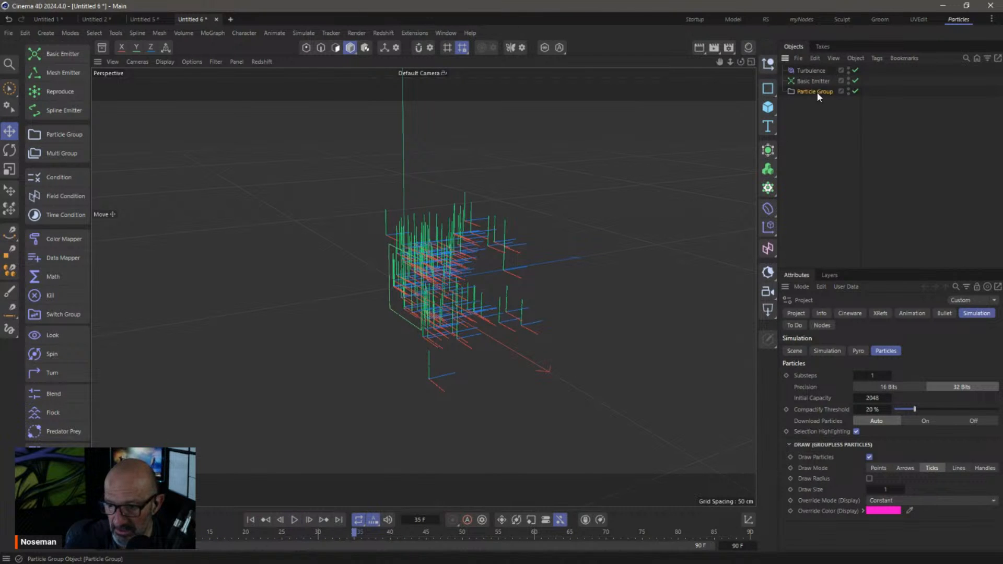
right_click(817, 92)
key(Escape)
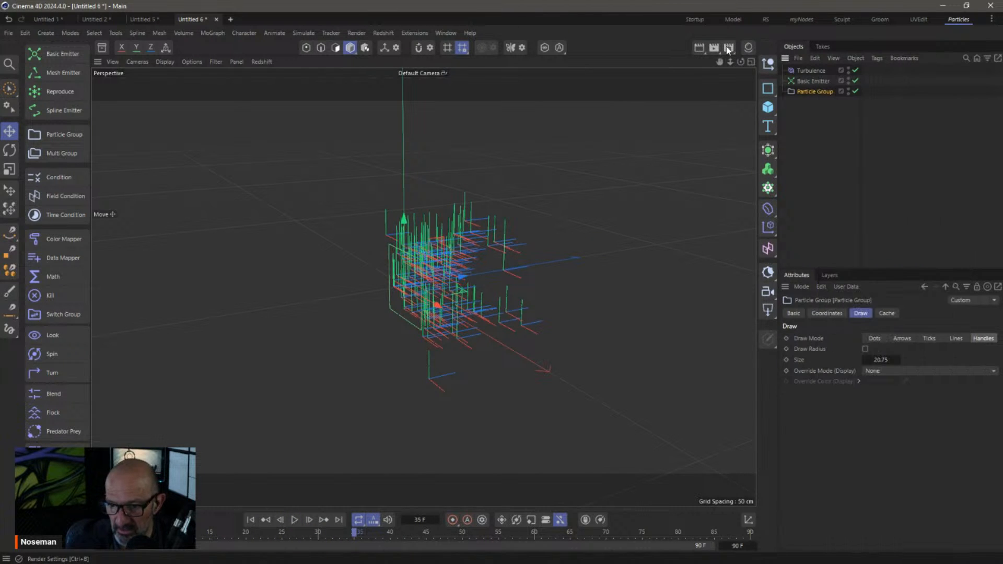
click(728, 49)
click(726, 66)
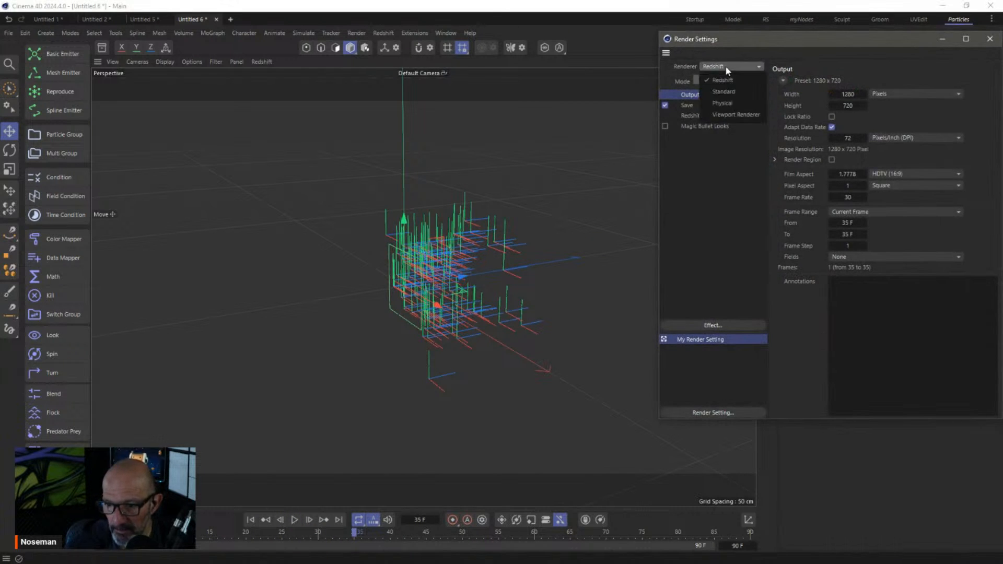
click(734, 103)
Add a Hair Render tag to the Particle Group
click(990, 39)
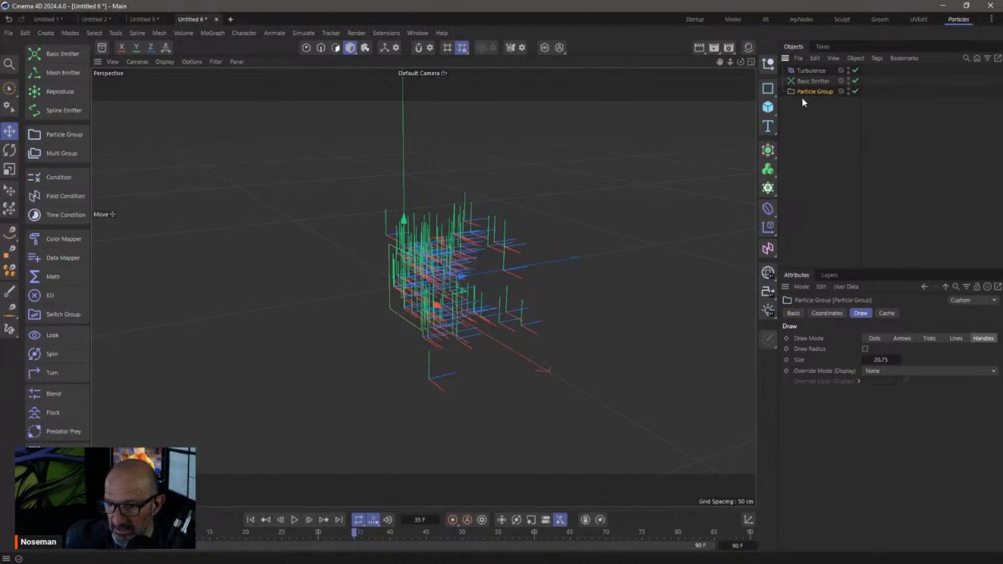
right_click(803, 90)
mouse_move(846, 207)
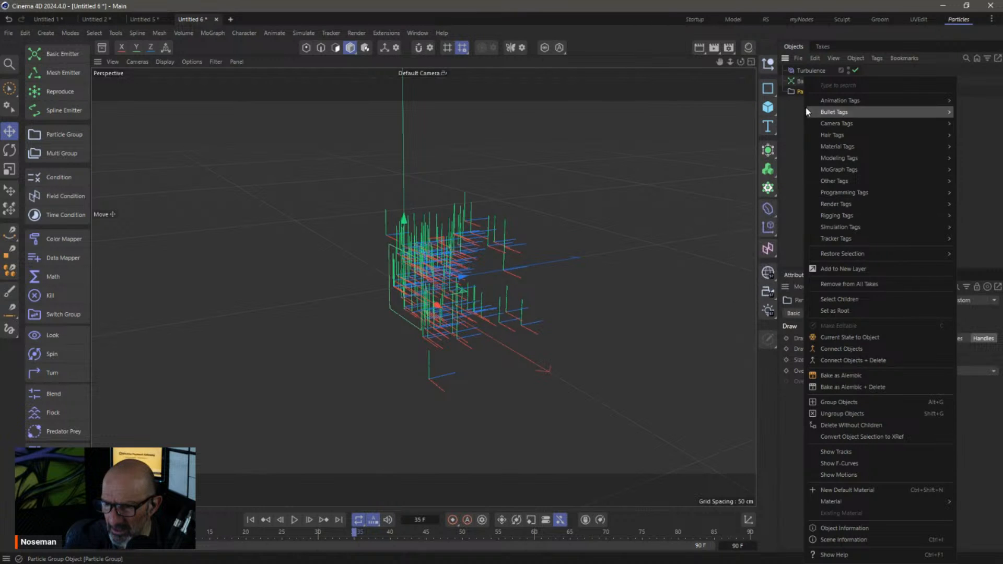
mouse_move(812, 139)
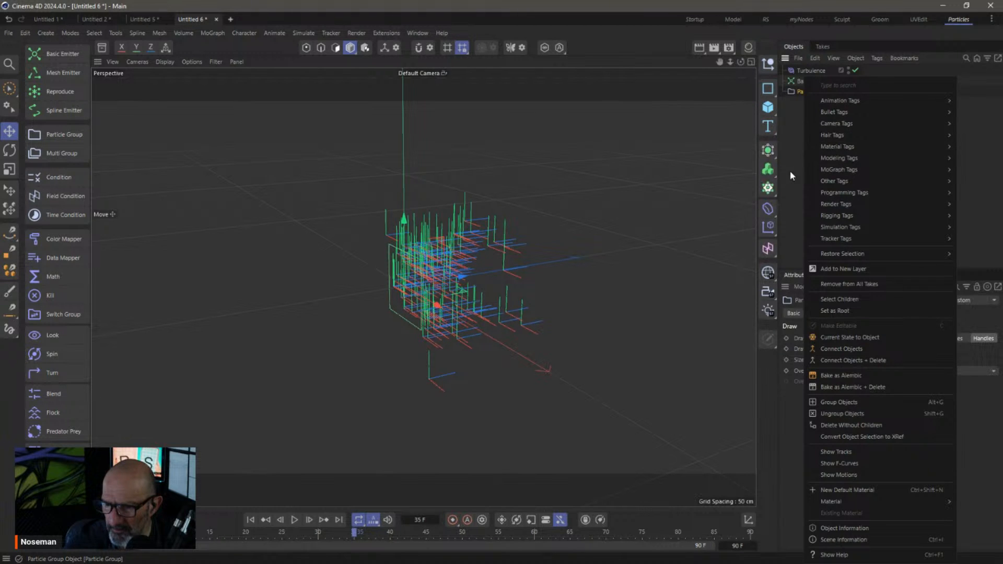
click(772, 198)
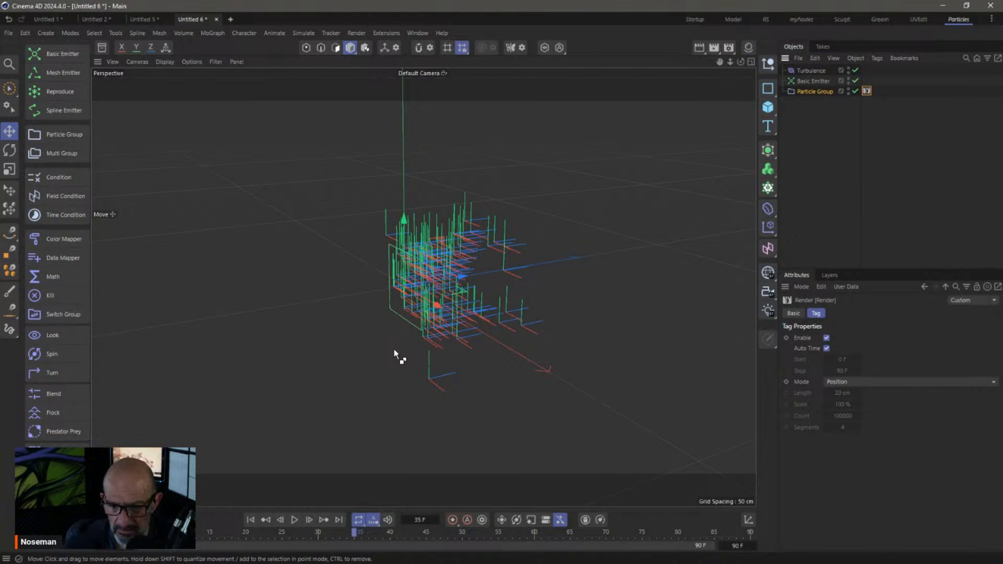
Render the particles in the viewport, then close Untitled 6 without saving
key(ctrl+r)
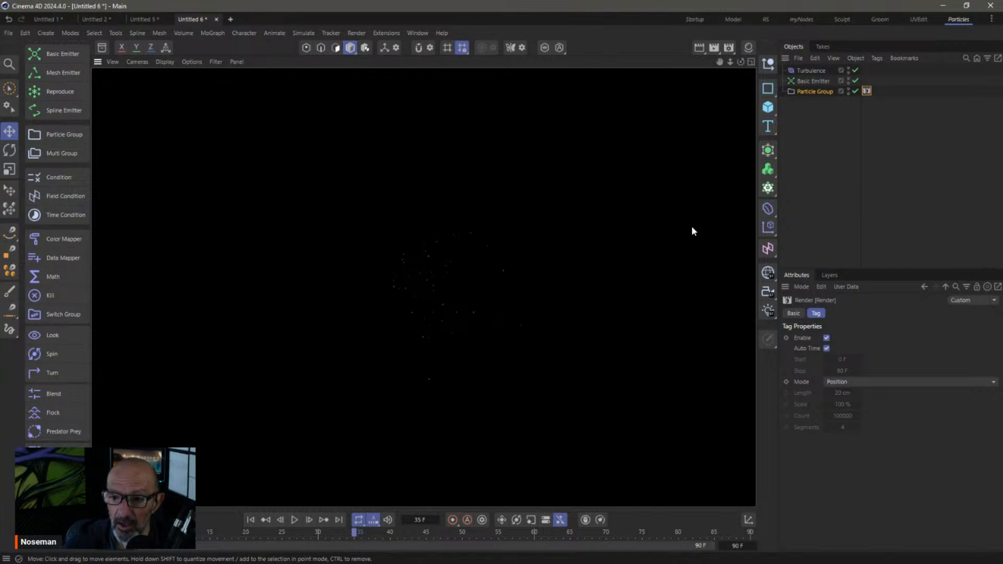
click(216, 19)
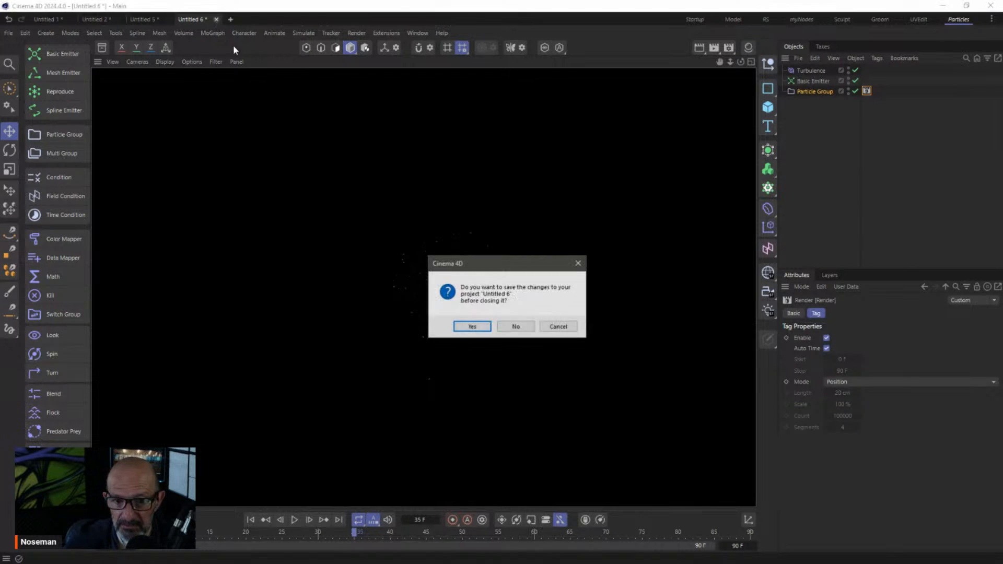
click(515, 325)
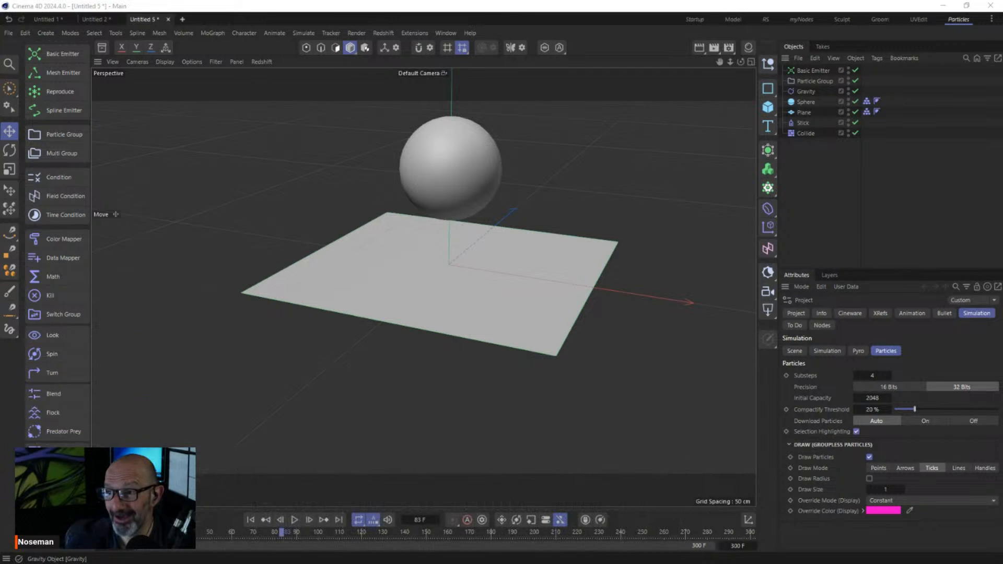
Create a new empty project, Untitled 8, with Ctrl+N
click(834, 188)
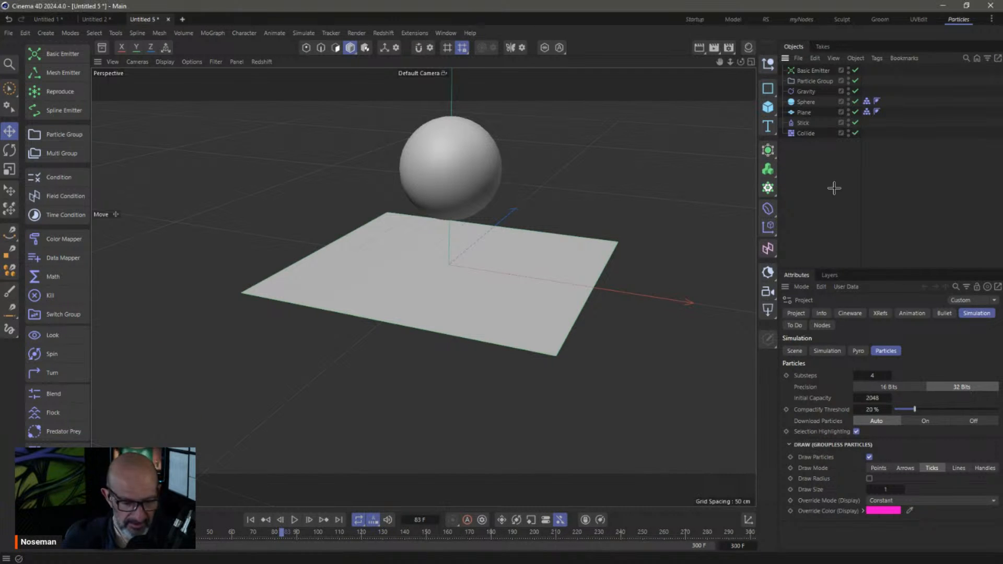
key(ctrl+n)
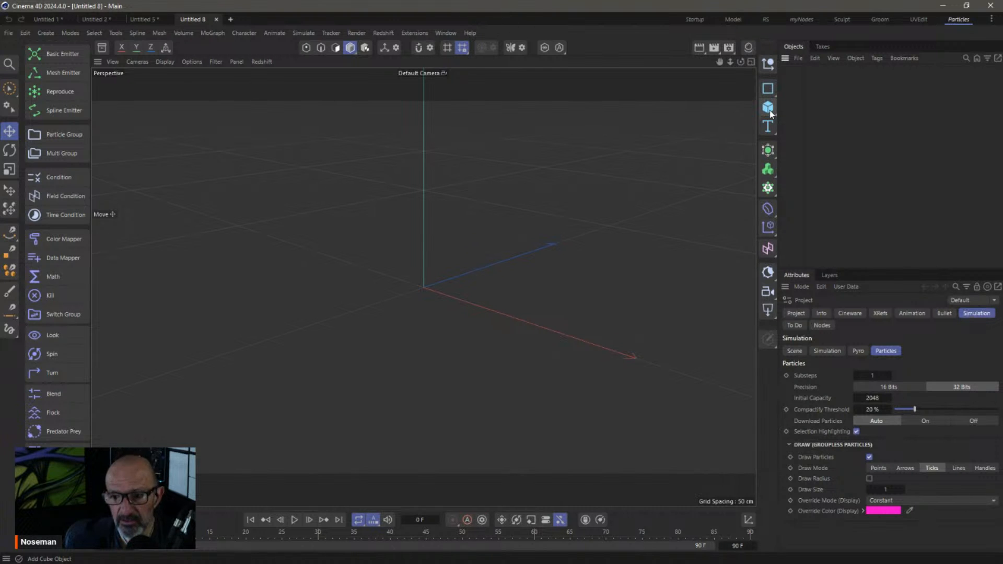
Add a Sphere shown in Gouraud Shading (Lines), set to Icosahedron type with 226 segments
drag(770, 114, 887, 167)
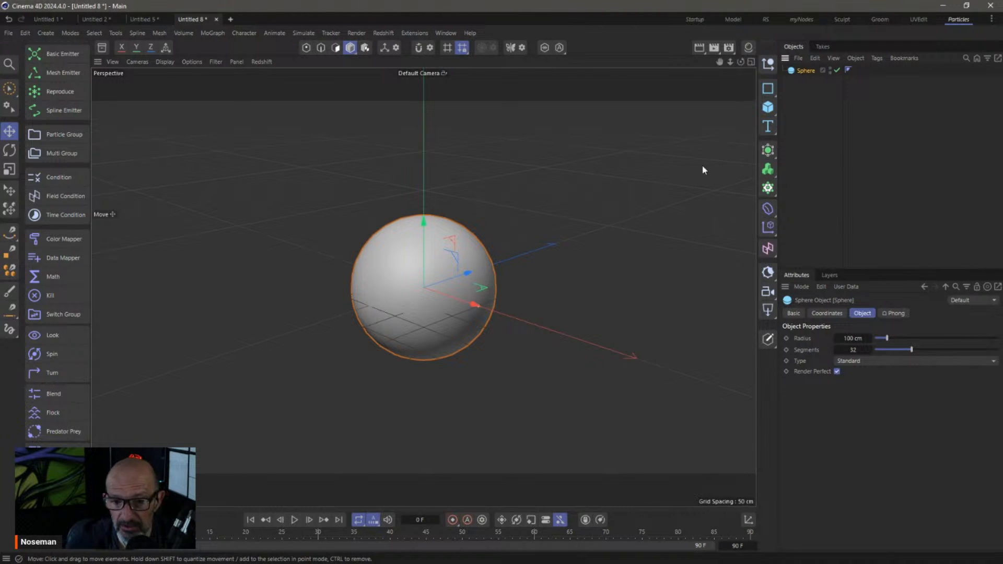
click(158, 63)
click(173, 106)
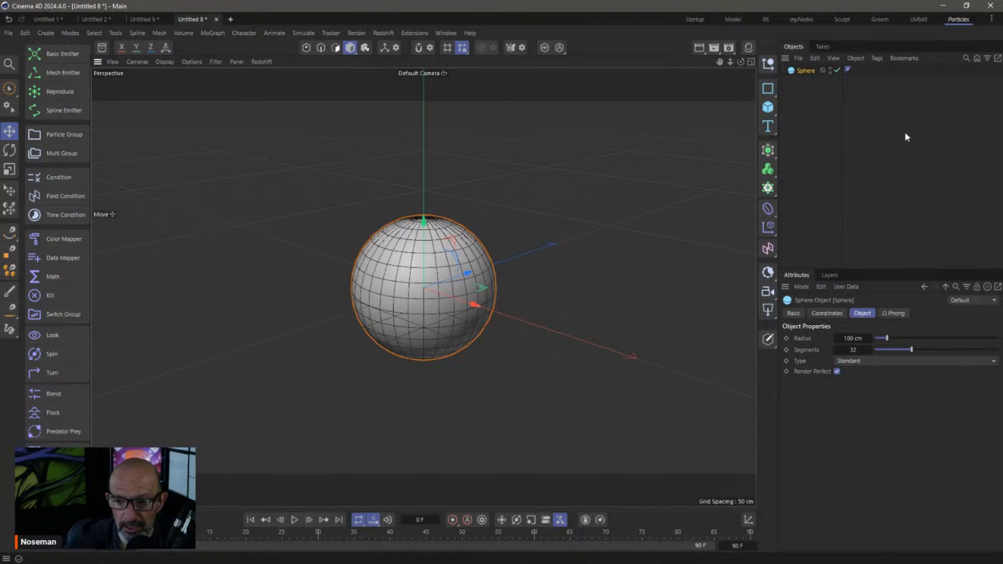
drag(842, 85, 902, 93)
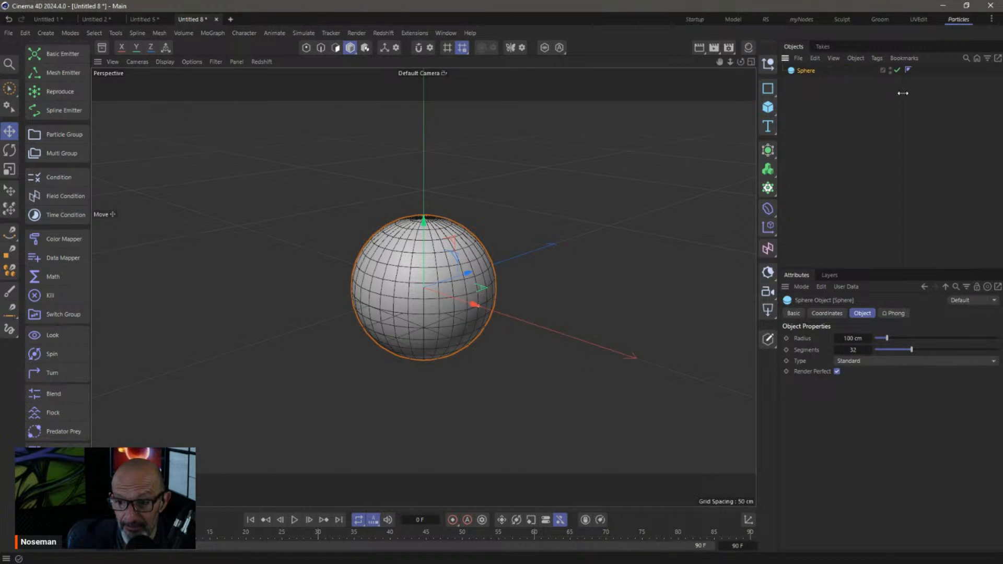
click(876, 361)
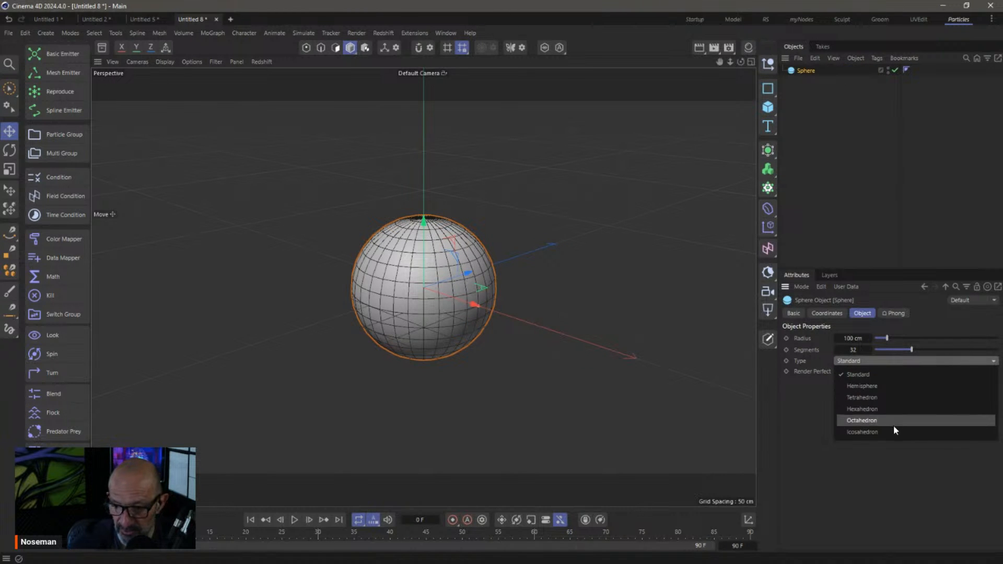
click(877, 431)
drag(911, 350, 950, 350)
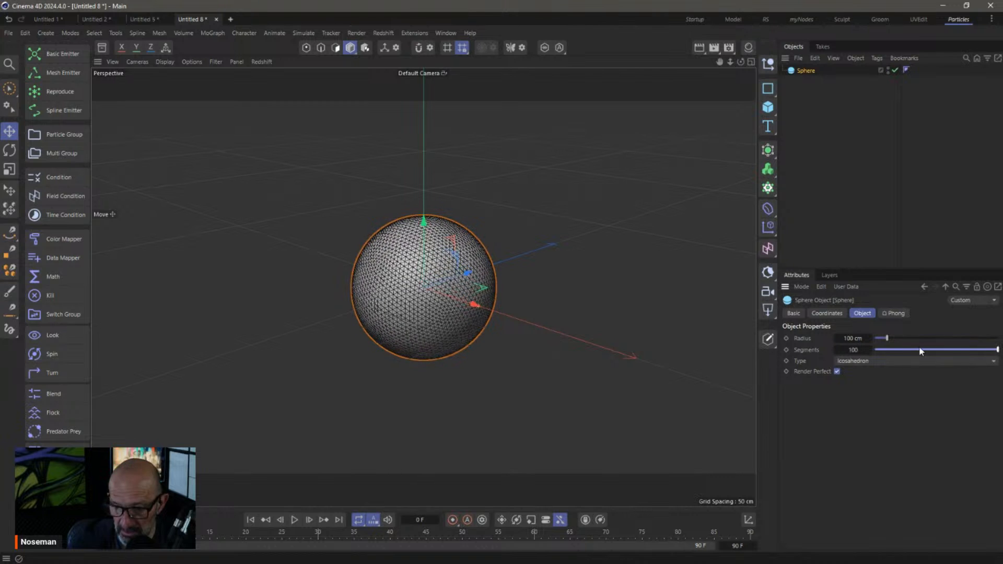
drag(850, 351, 922, 357)
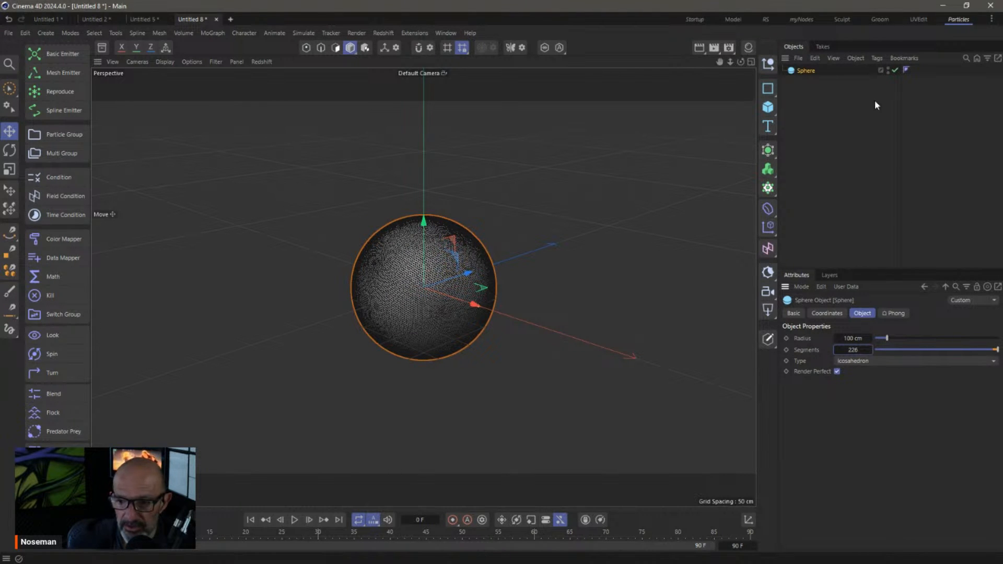
Add a Vertex Map tag to the Sphere with a Shader Field
click(845, 114)
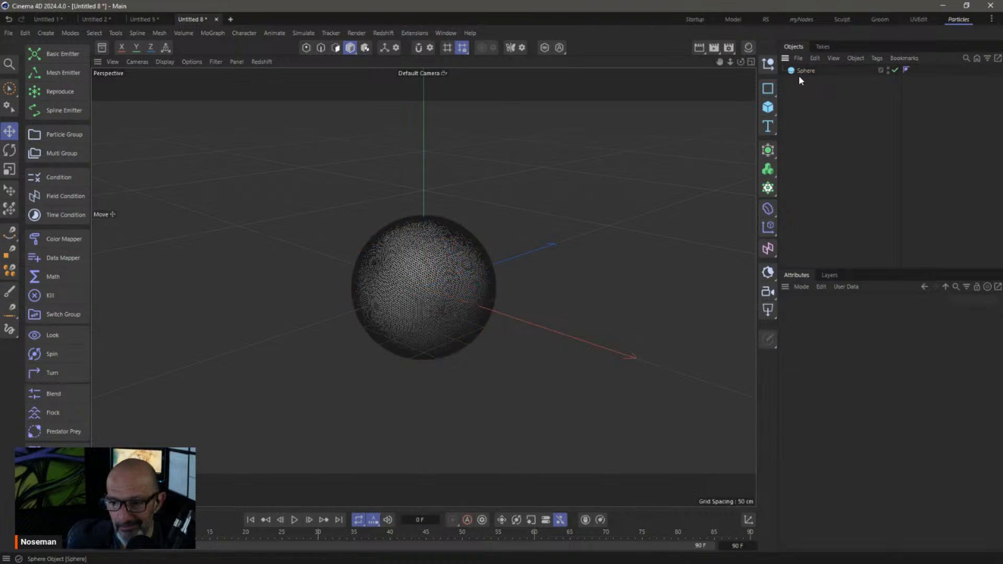
right_click(806, 70)
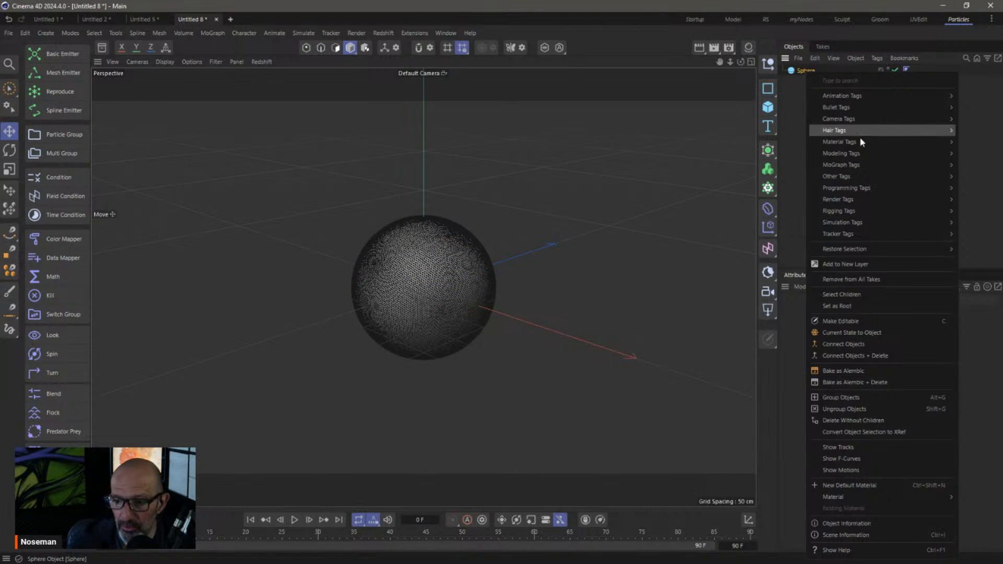
mouse_move(855, 166)
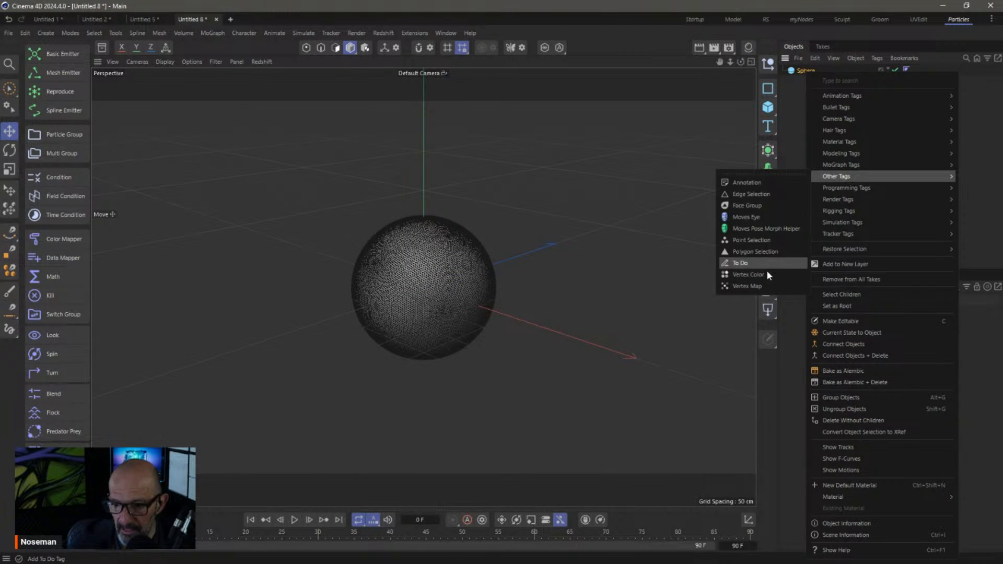
click(766, 289)
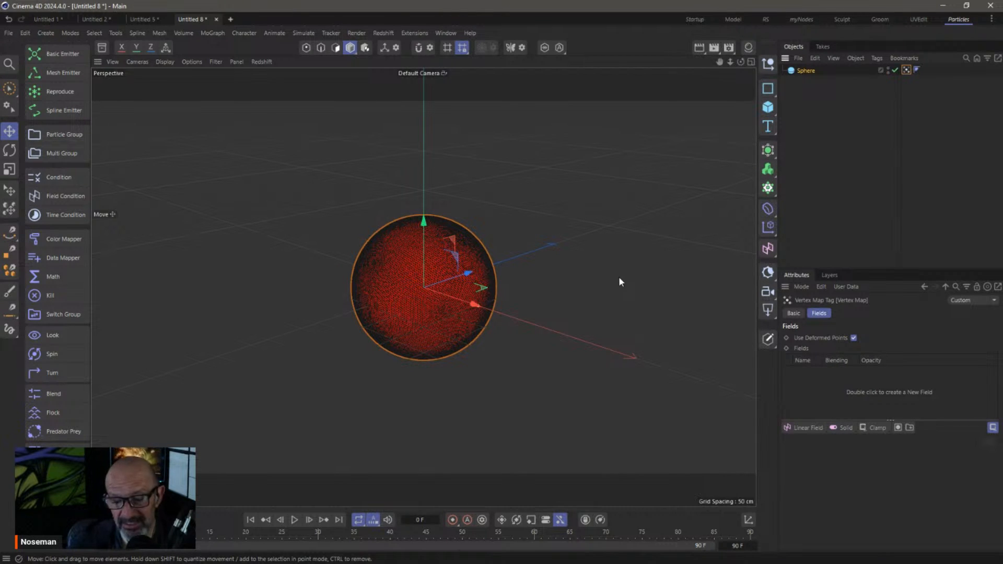
click(804, 427)
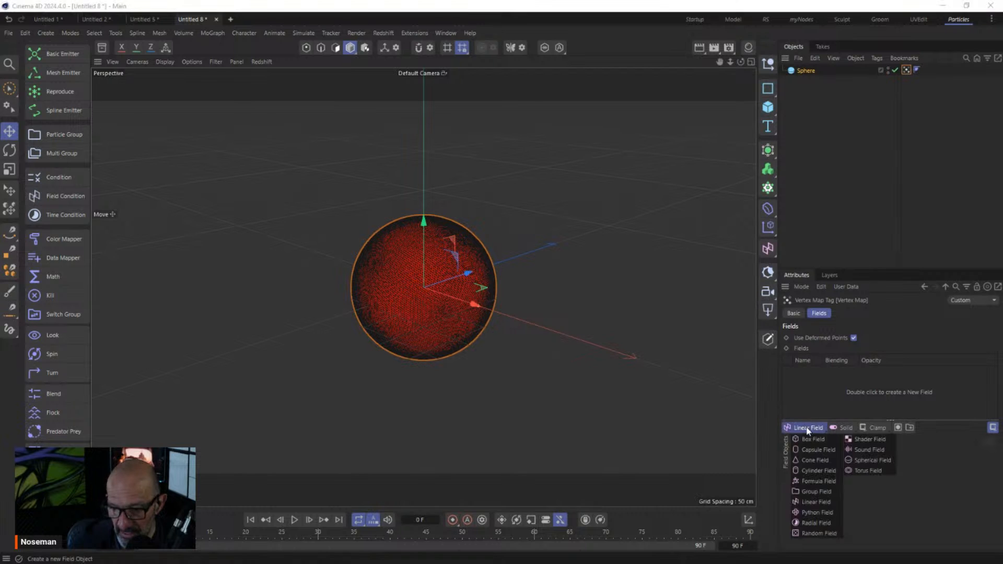
click(877, 440)
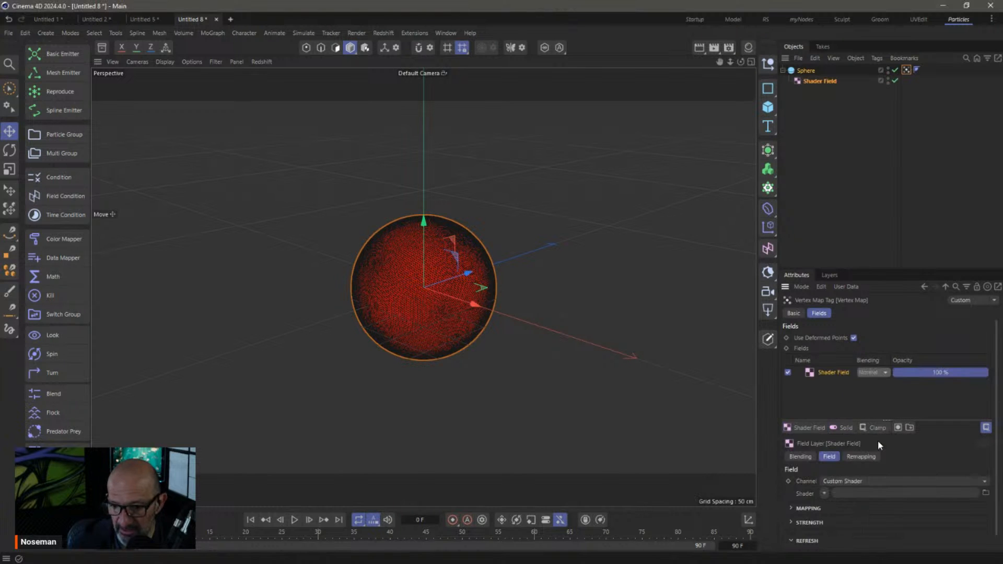
Use a Noise shader with Global Scale 443%, Brightness -36% and Low Clip 19%
click(824, 493)
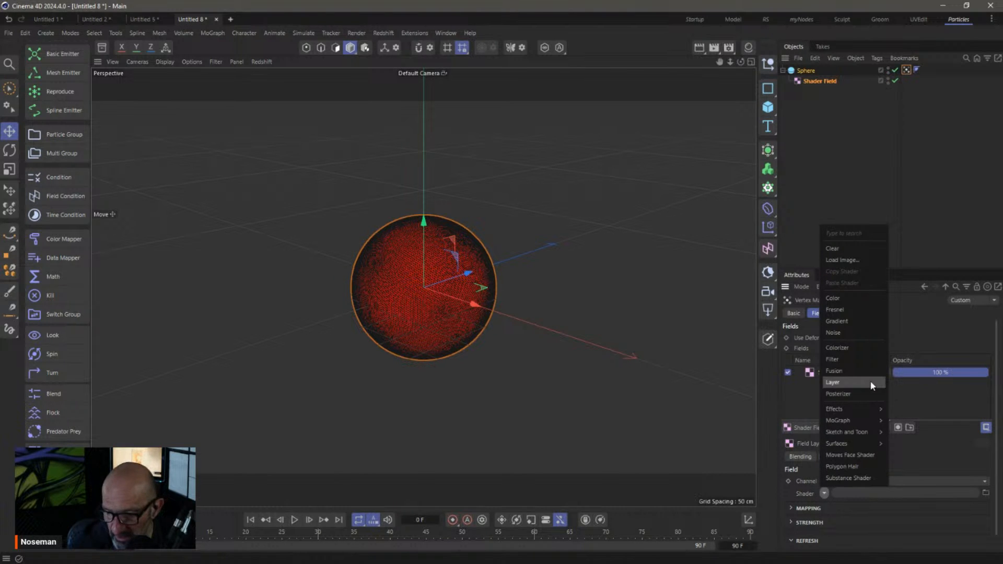
click(849, 332)
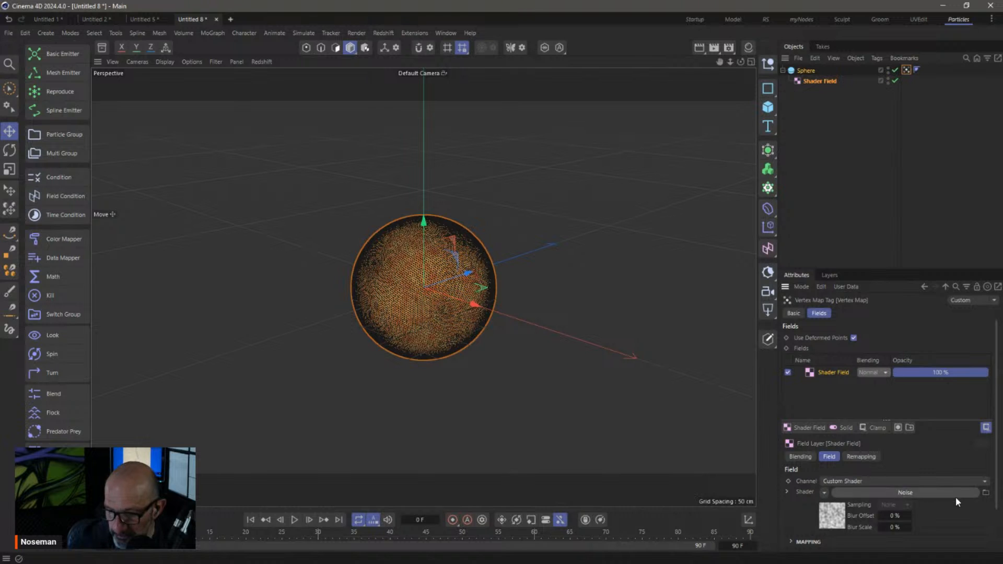
click(888, 492)
drag(872, 476, 984, 456)
scroll(996, 441, down, 3)
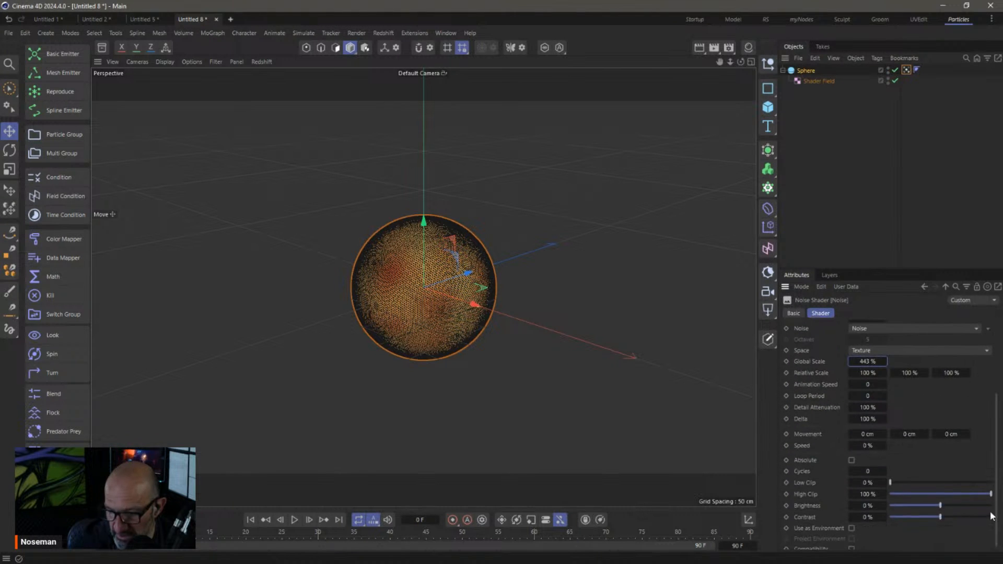
drag(939, 505, 909, 484)
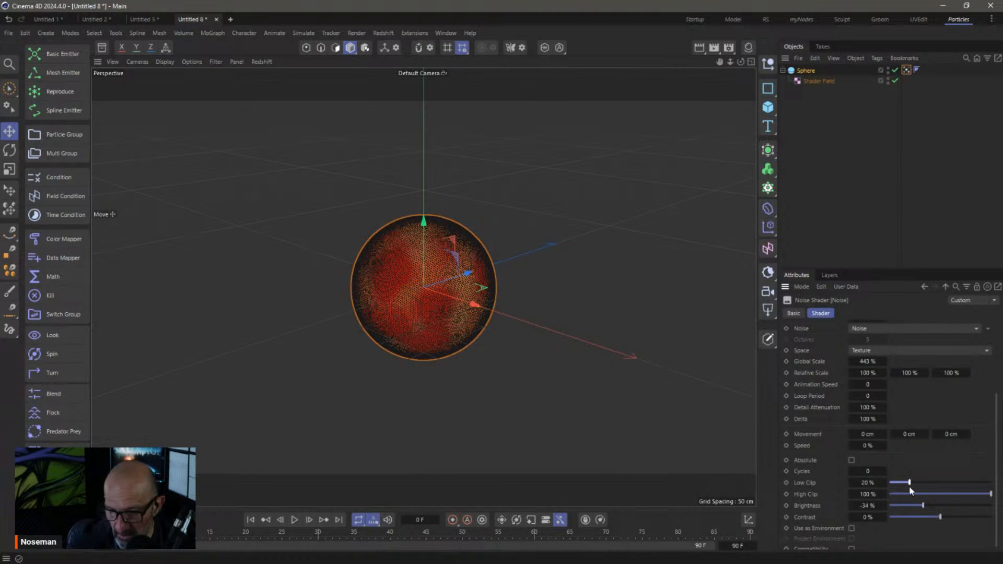
click(841, 162)
scroll(522, 271, up, 3)
alt+right_drag(524, 270, 556, 269)
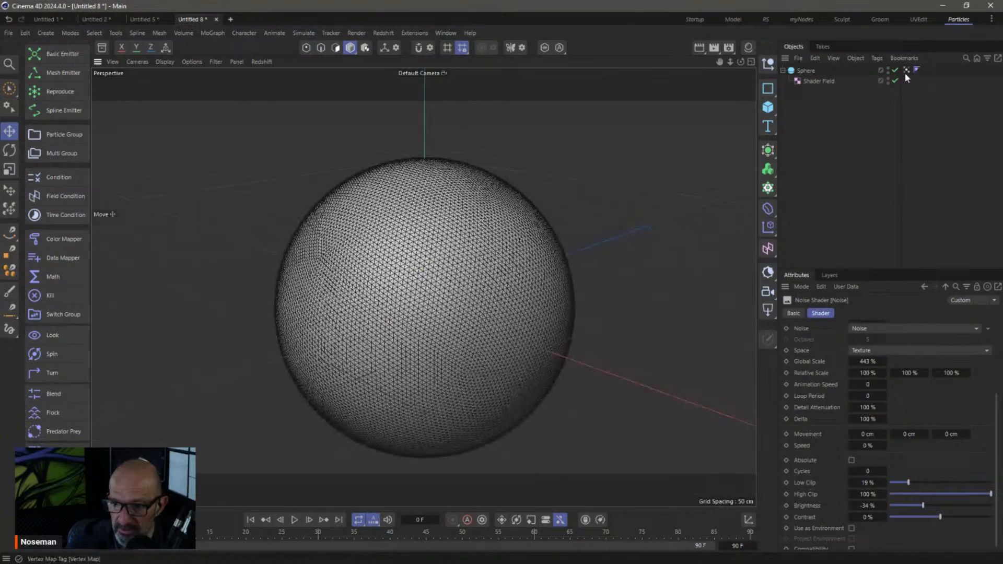
click(906, 70)
alt+drag(443, 319, 401, 196)
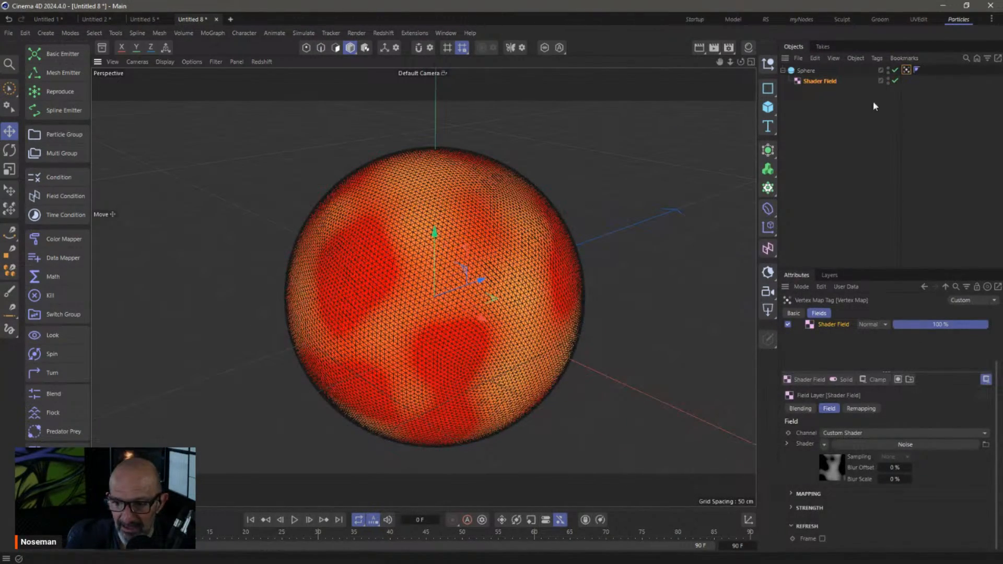
click(805, 71)
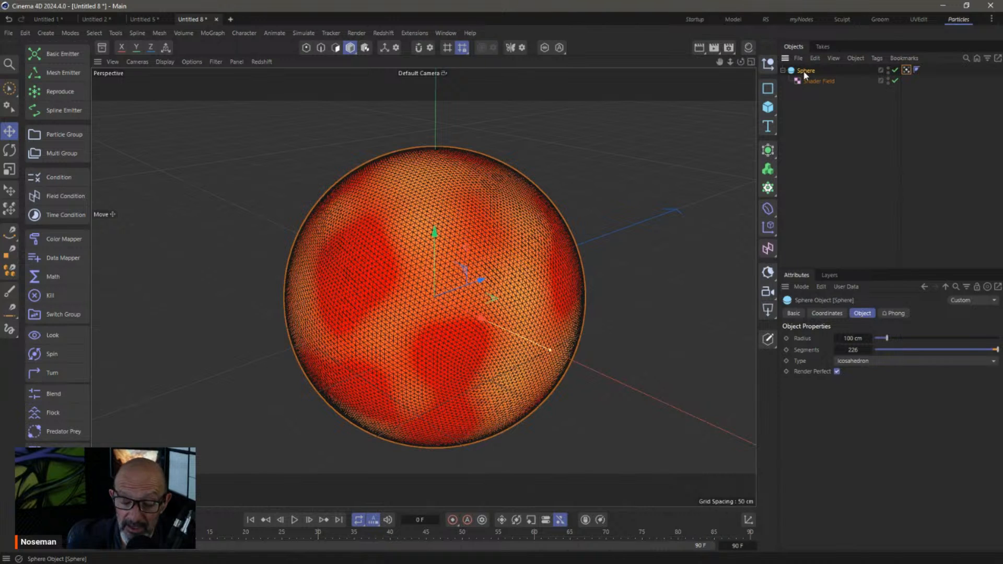
Add a Polygon Selection tag to the Sphere driven by the Vertex Map field
right_click(805, 71)
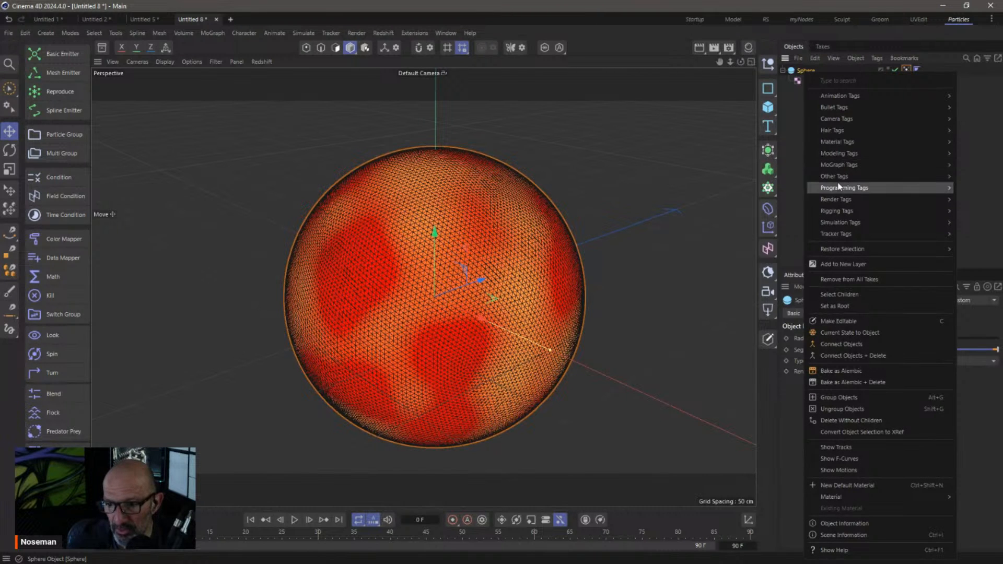
mouse_move(834, 176)
click(771, 253)
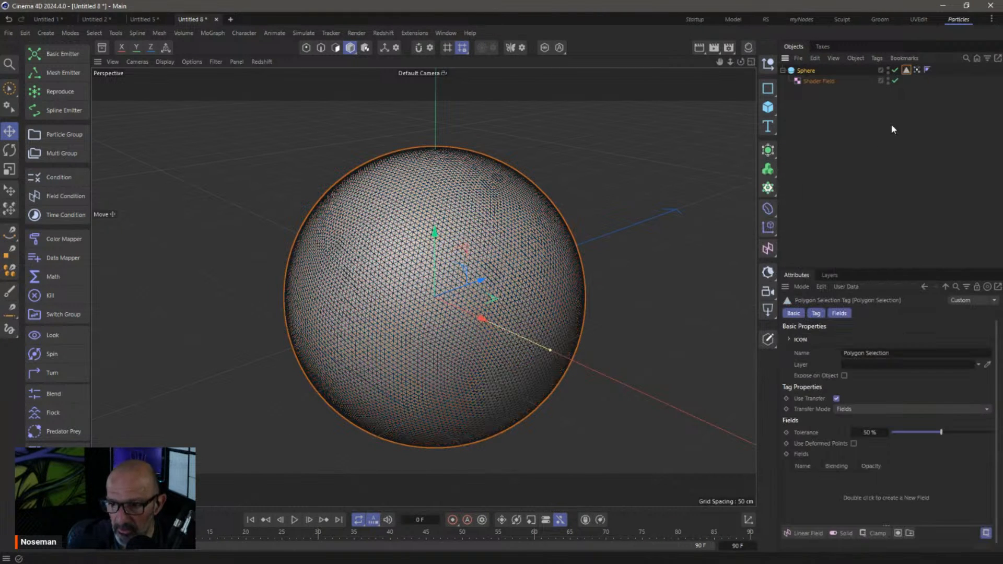
drag(819, 81, 824, 501)
click(907, 70)
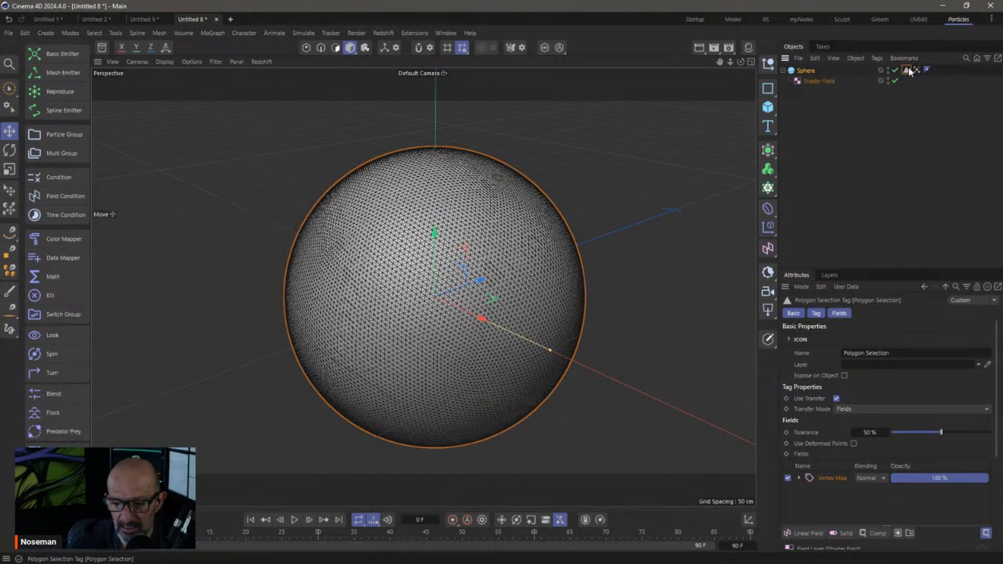
Create a red material Mat and apply it to the Sphere, limited to the polygon selection
click(748, 48)
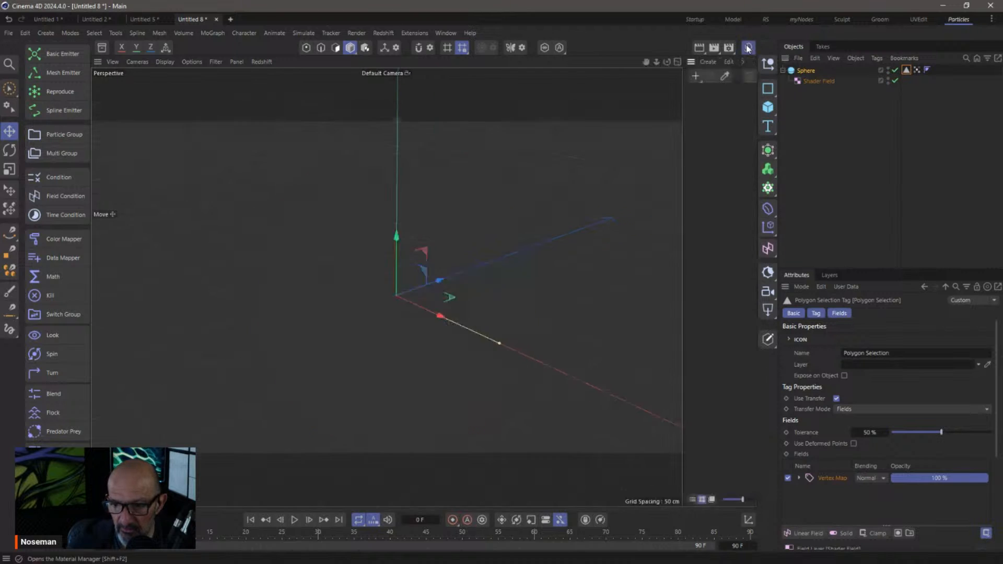
click(695, 77)
click(723, 183)
click(707, 107)
drag(707, 107, 807, 71)
drag(907, 70, 903, 350)
click(698, 114)
drag(944, 443, 979, 442)
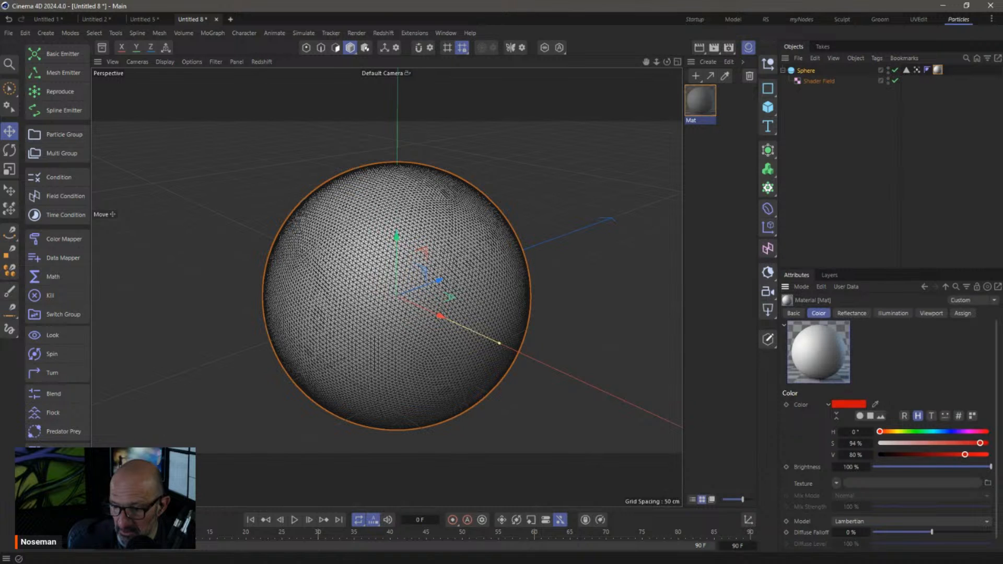
Set the Polygon Selection Tolerance to 59% to reveal the red noise patches
click(917, 71)
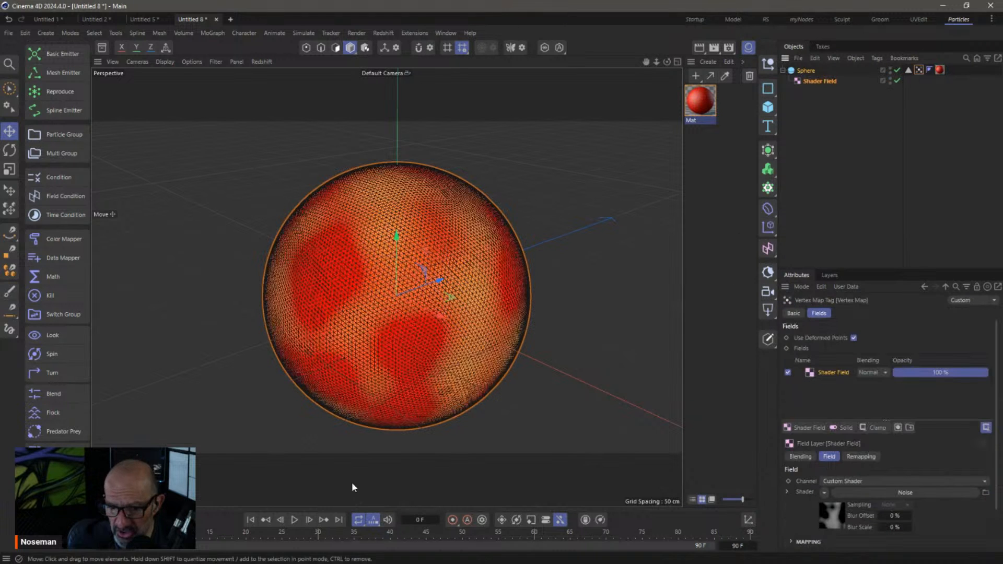
click(908, 69)
click(940, 70)
click(909, 70)
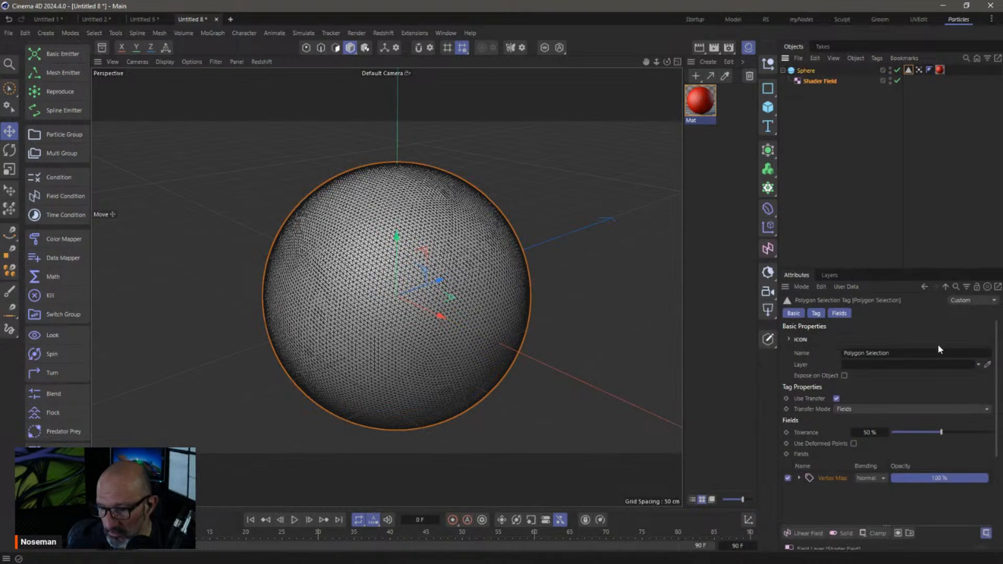
drag(927, 432, 980, 434)
click(886, 173)
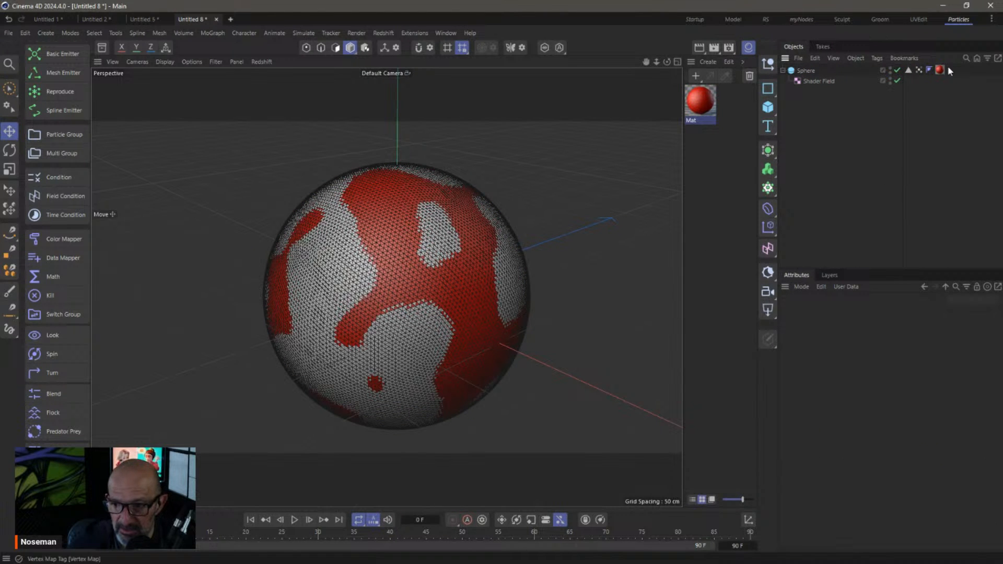
Add a Mesh Emitter using the Sphere as geometry, restricted to its Polygon Selection
click(908, 69)
click(63, 73)
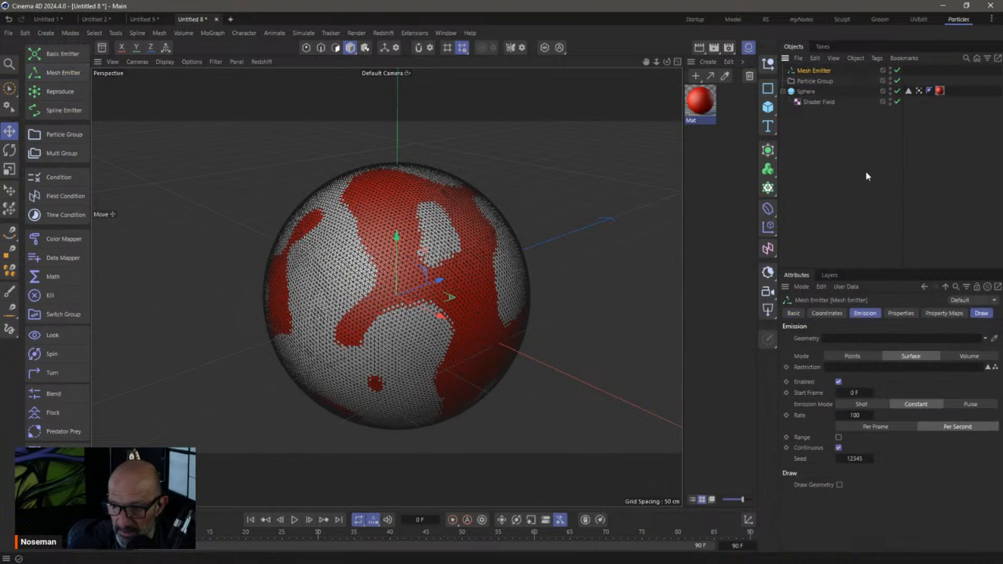
click(864, 314)
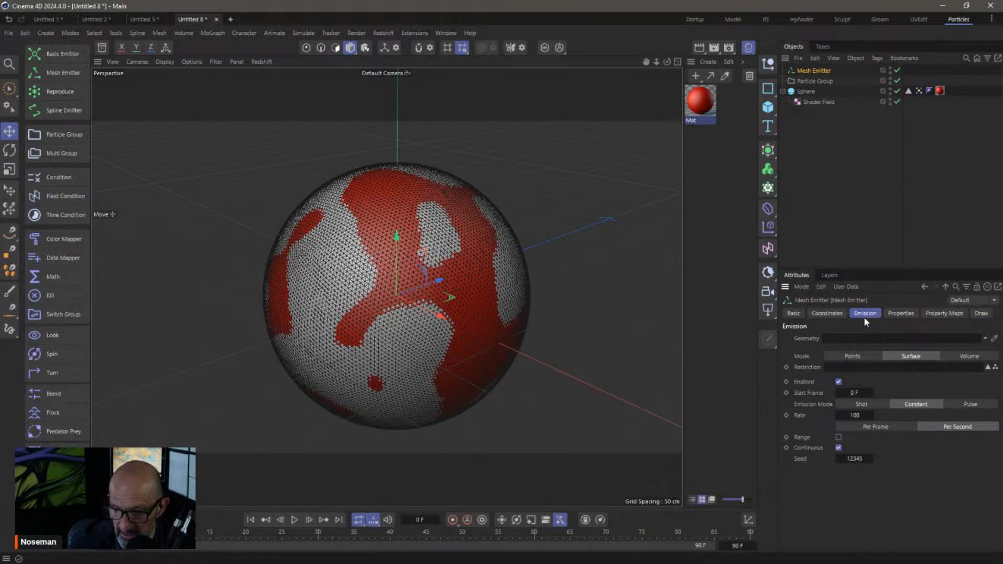
drag(807, 93, 856, 340)
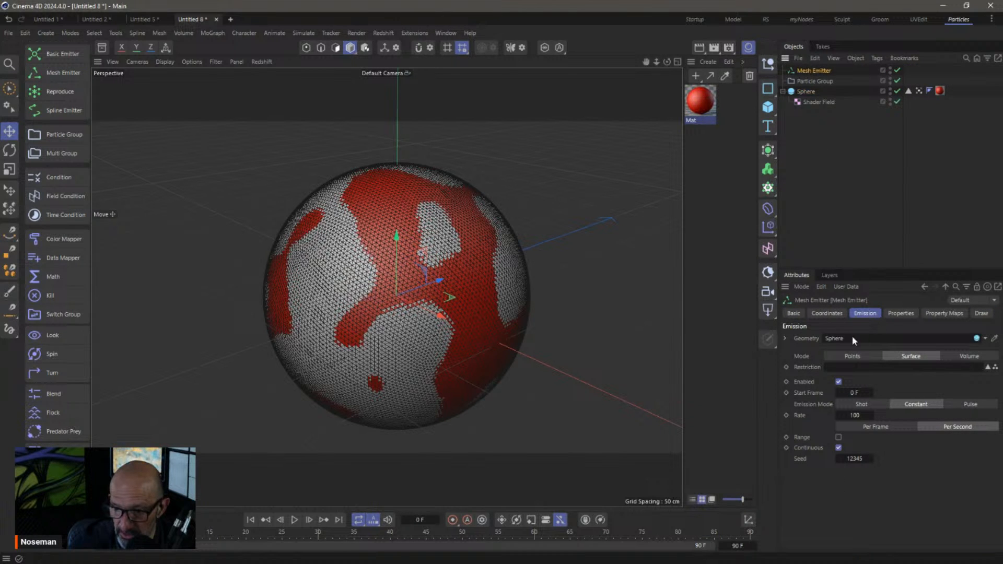
drag(917, 91, 852, 367)
click(294, 520)
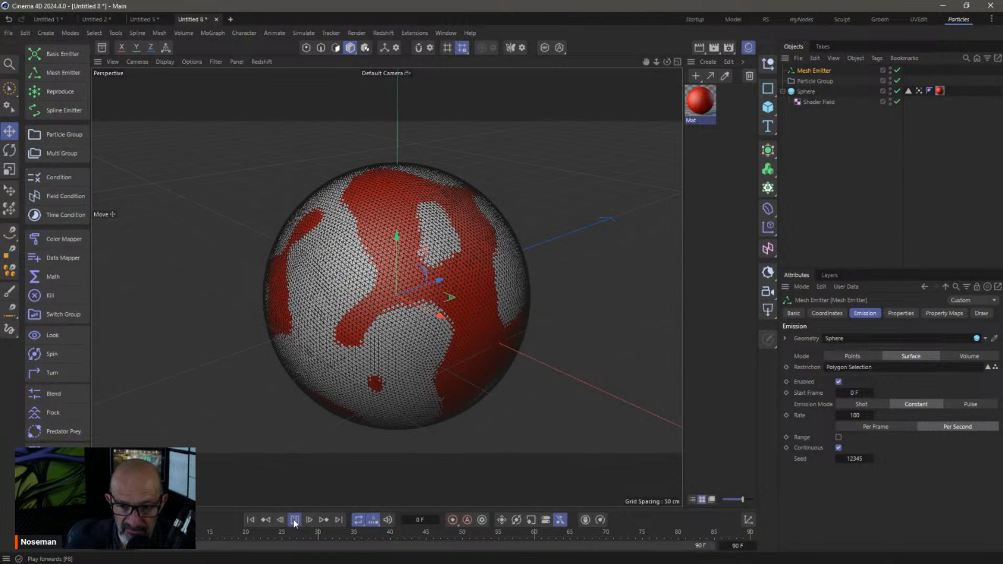
click(295, 520)
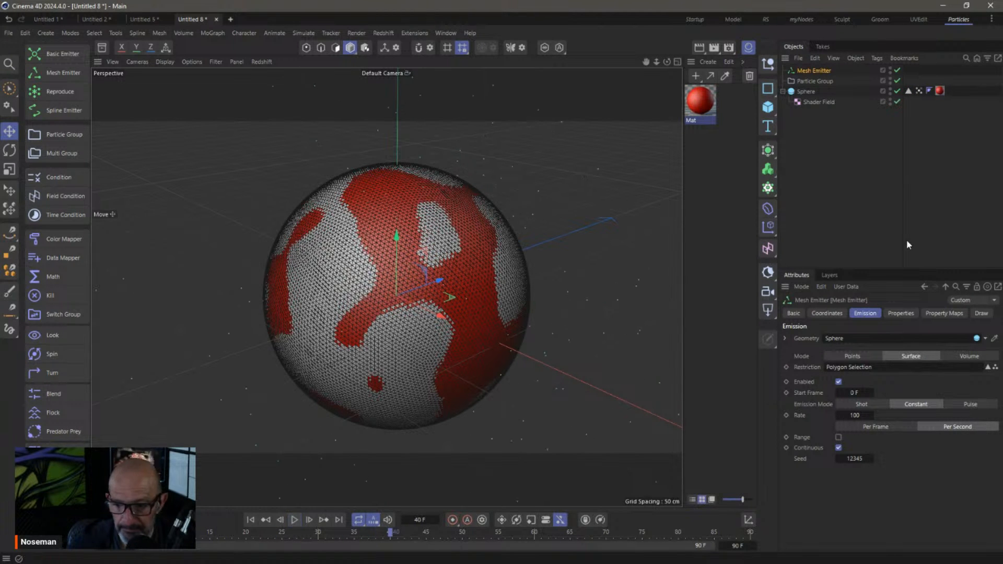
Raise the emission rate to 10000, replay, then close Untitled 8 without saving
double_click(861, 414)
text(10000)
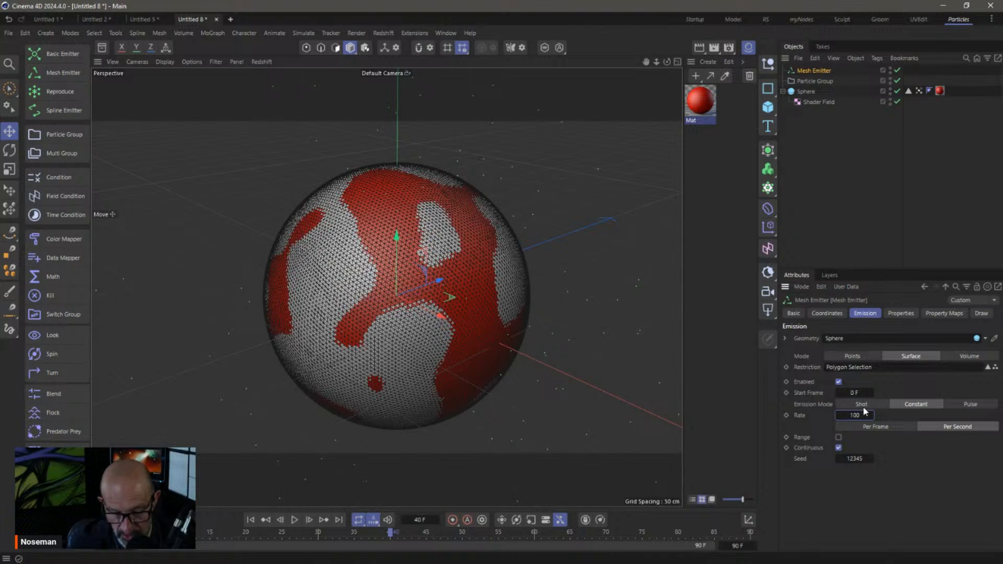
click(295, 520)
click(296, 521)
alt+drag(456, 372, 476, 377)
click(216, 19)
click(516, 328)
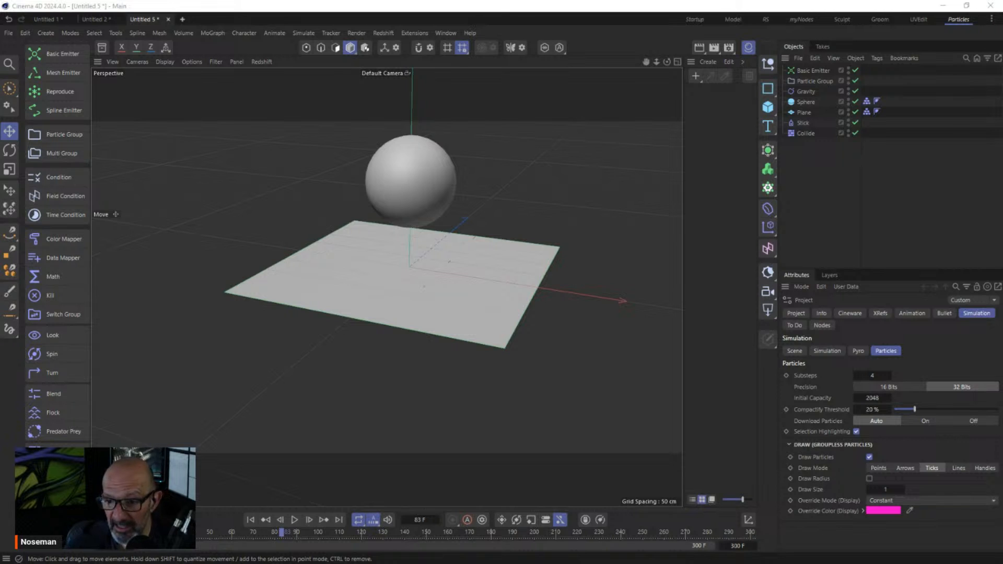
click(809, 189)
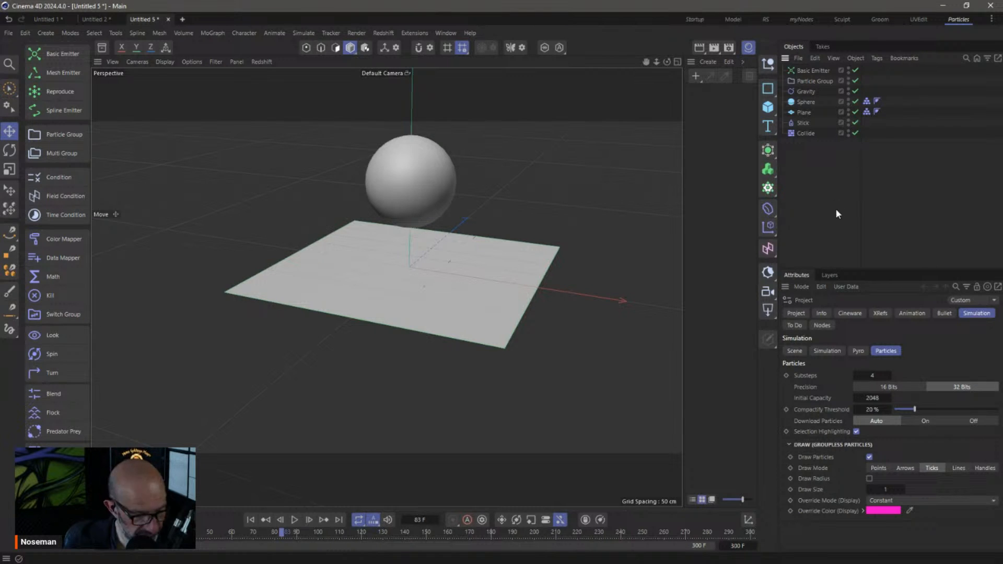
Start a new project in the Startup layout and load the Running - Loop rig from the Asset Browser
key(ctrl+n)
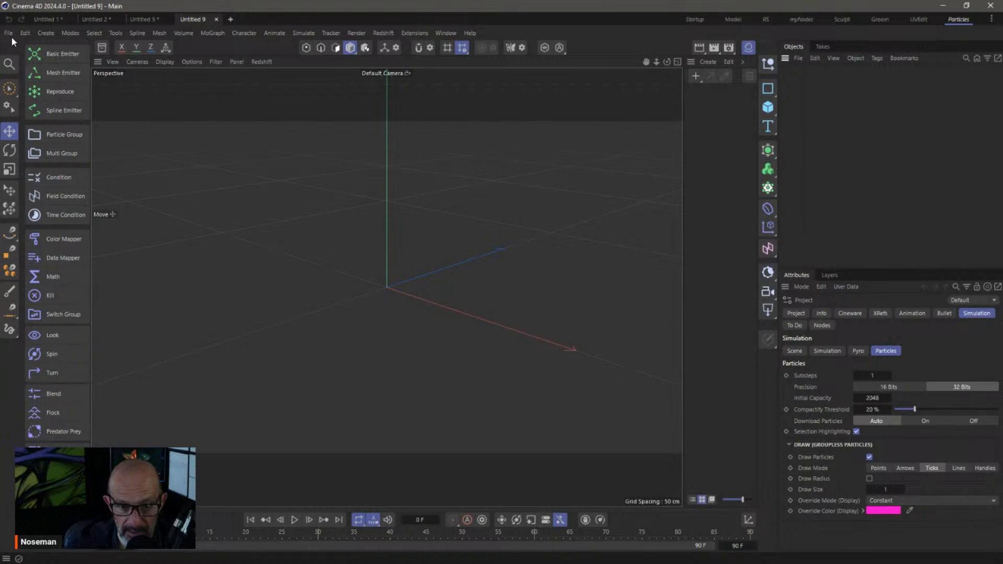
click(684, 20)
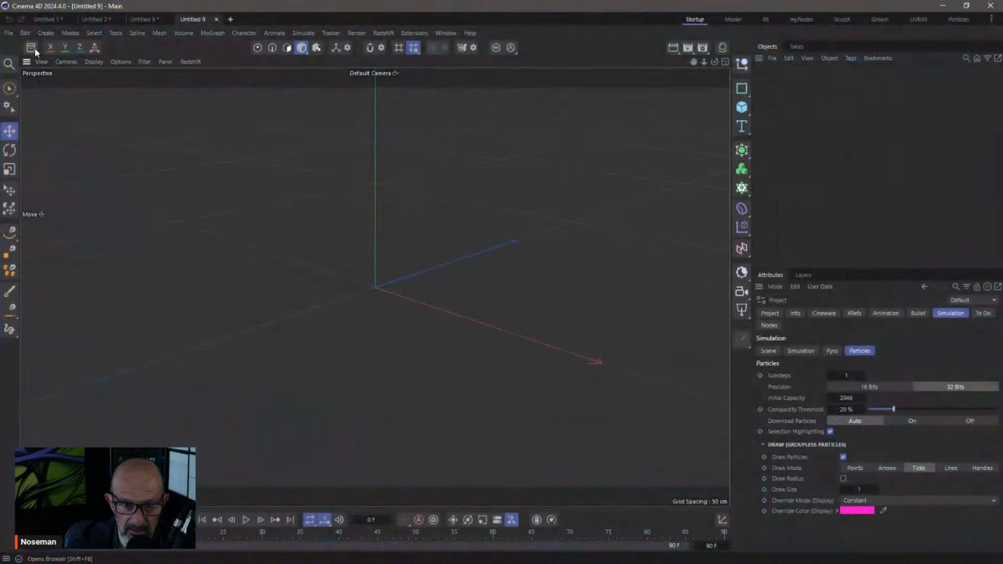
click(102, 103)
text(running)
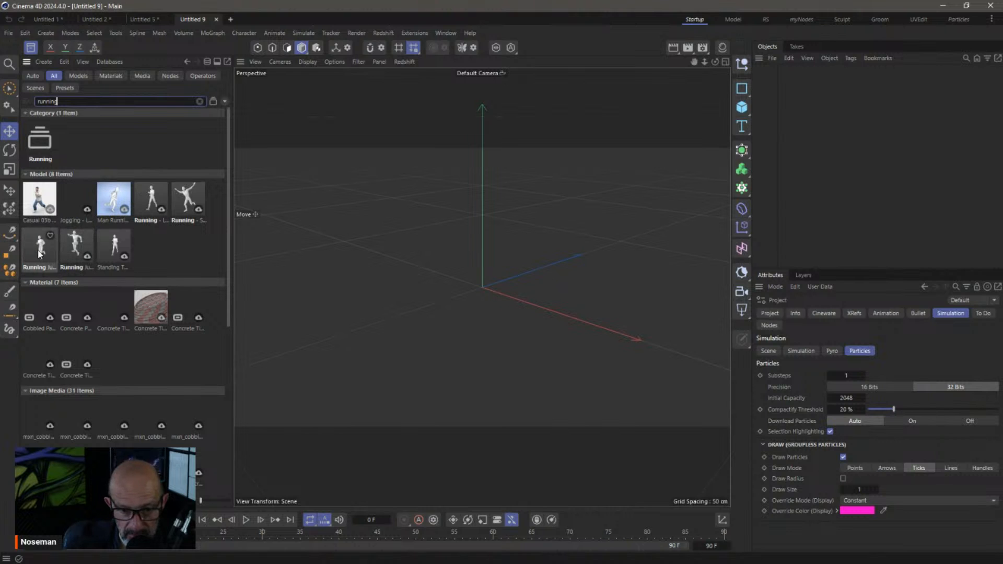
double_click(152, 210)
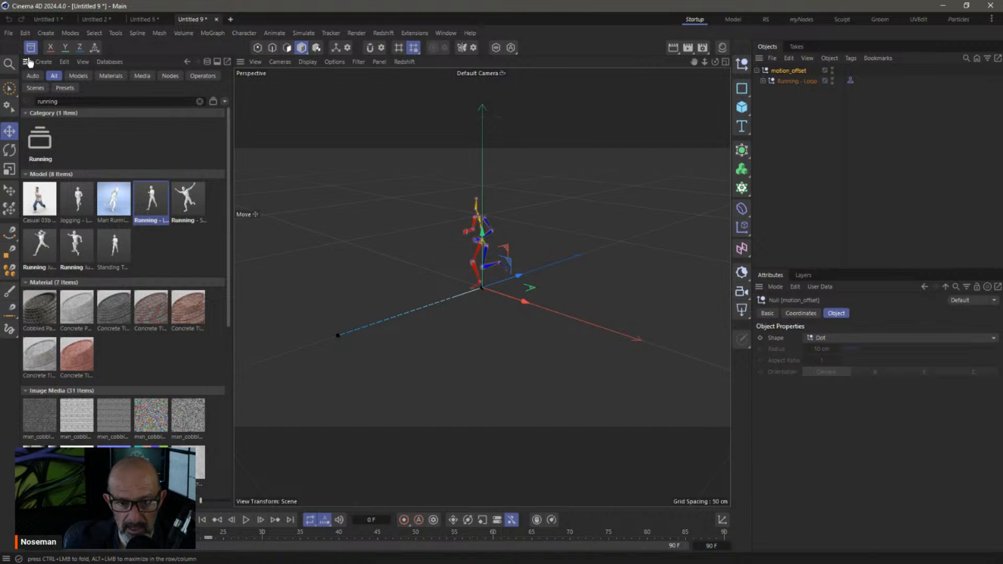
Search the Asset Browser for 'puppet' and pick the Male Puppet model
click(31, 48)
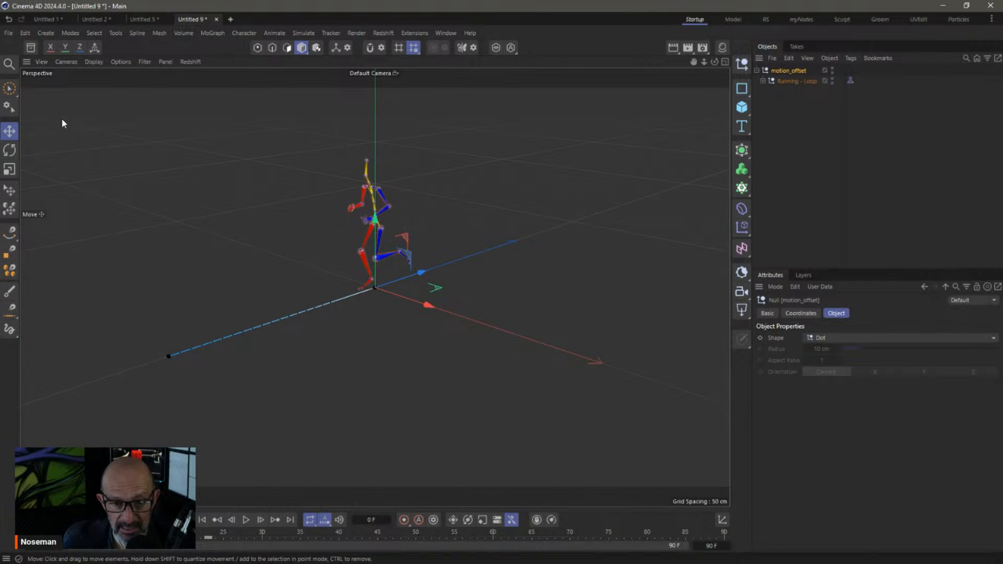
click(31, 47)
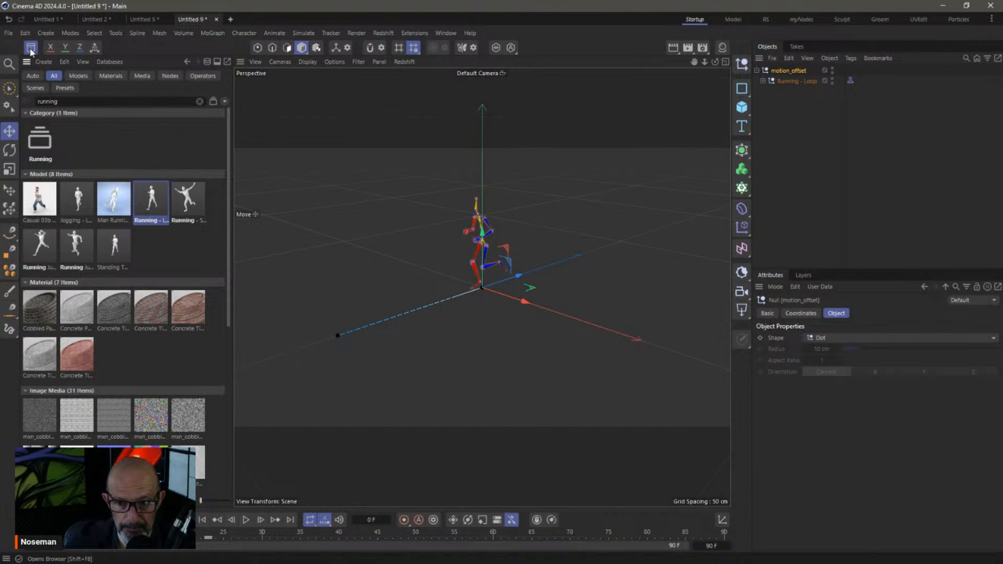
click(31, 52)
alt+middle_drag(405, 238, 518, 252)
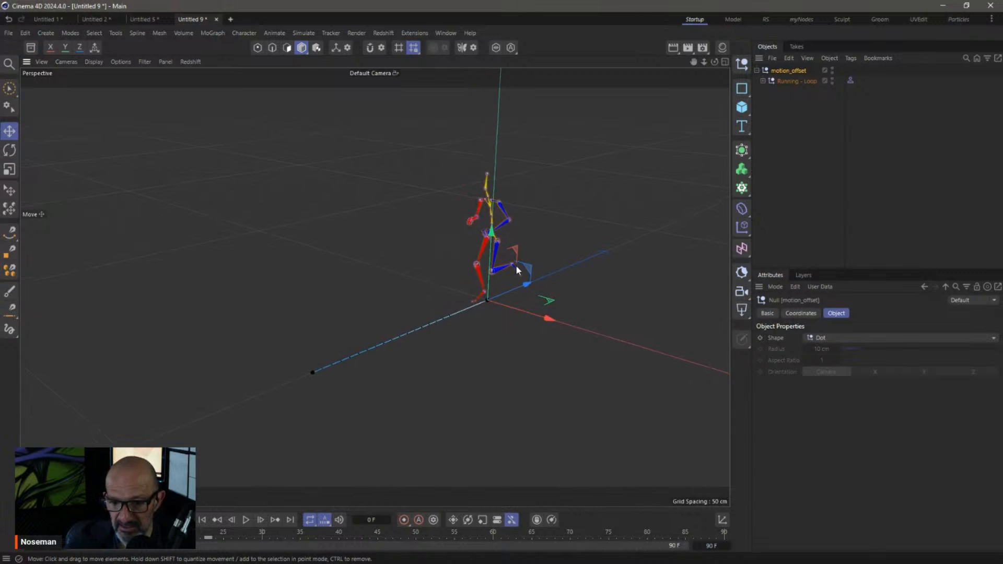
click(31, 48)
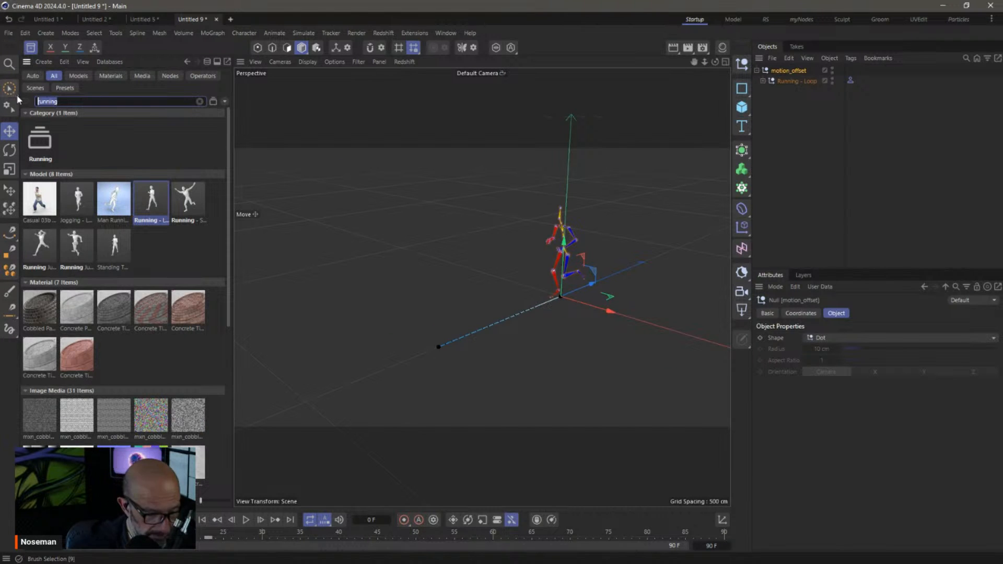
text(puppet)
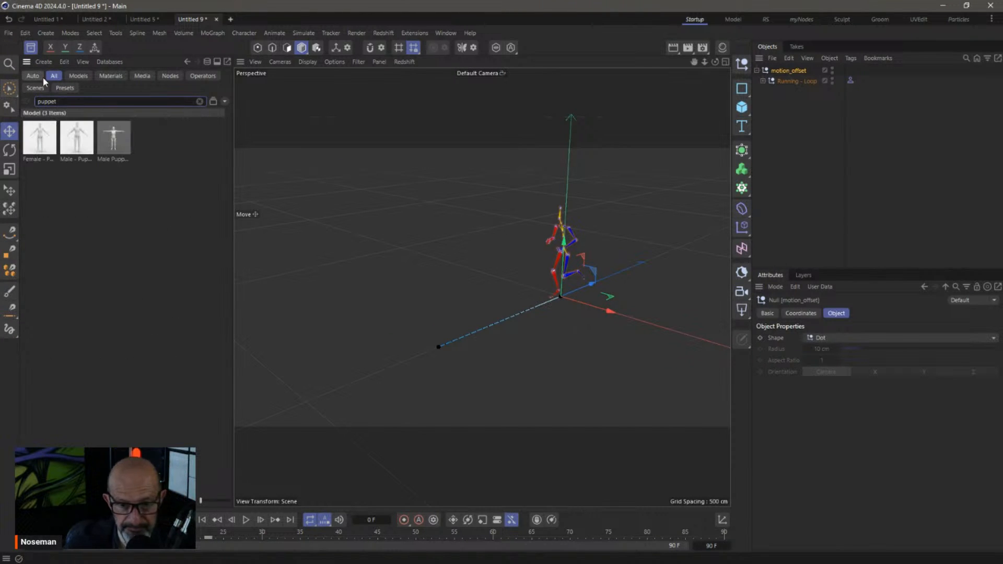
click(119, 152)
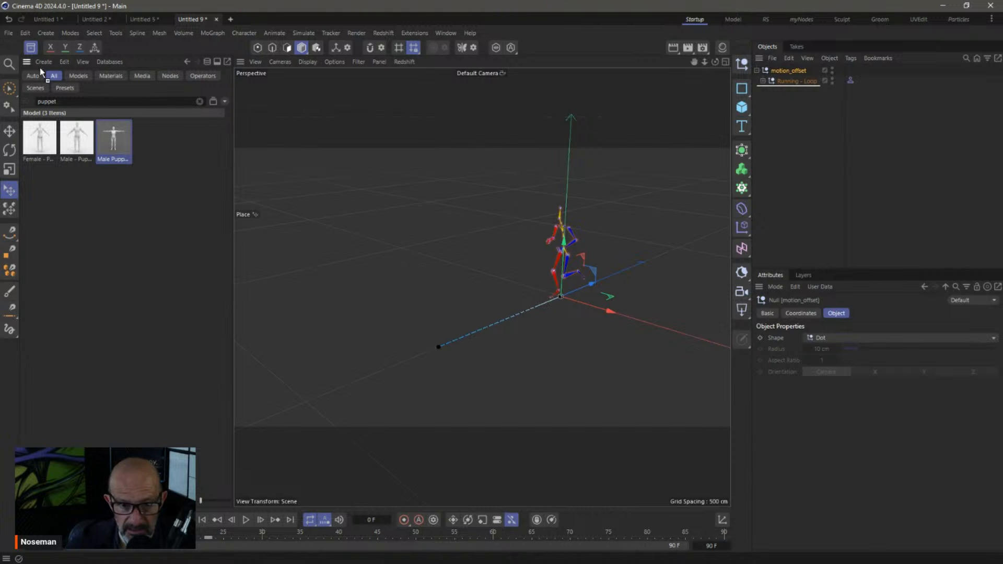
Place the Male Puppet, set Running - Loop as its Motion Solver source, and preview the run
click(31, 50)
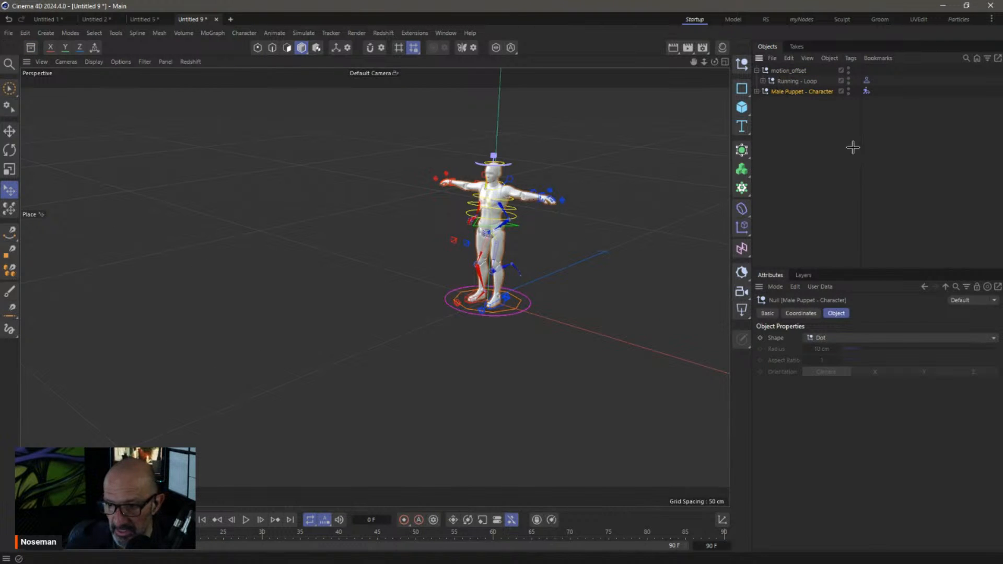
click(866, 91)
drag(840, 312, 844, 341)
click(877, 186)
click(246, 520)
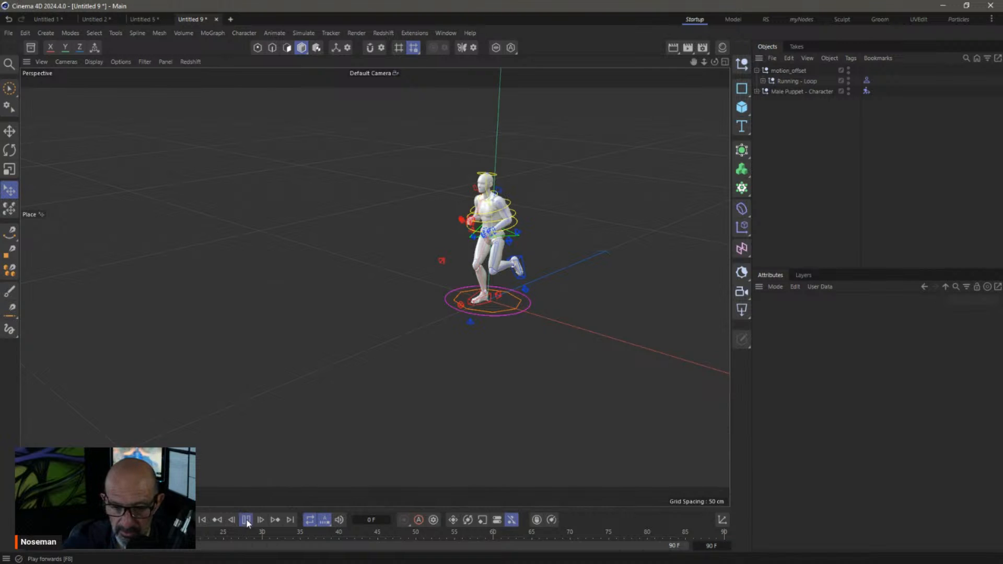
click(246, 519)
click(246, 520)
click(246, 520)
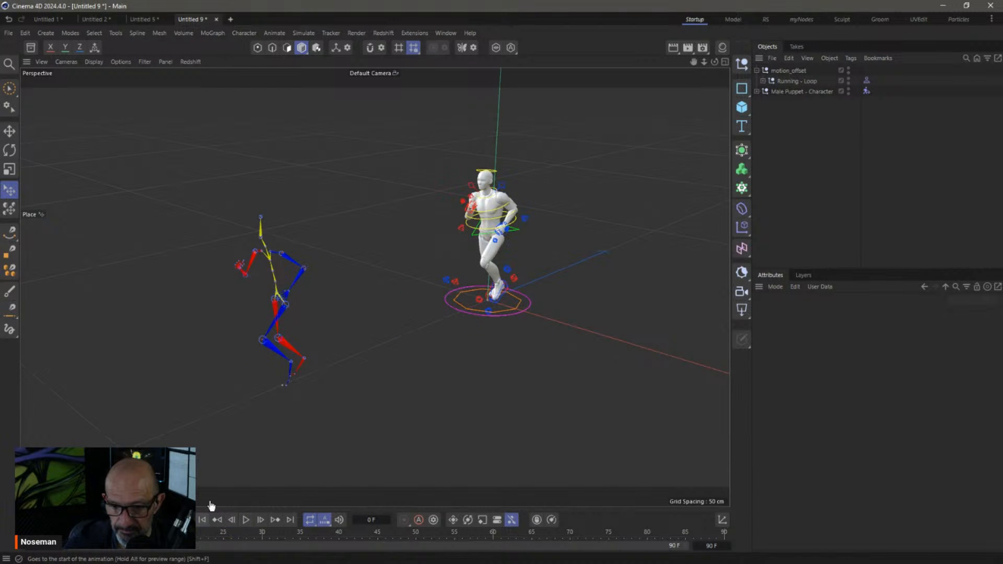
Frame the puppet in the viewport and expand its hierarchy to select MalePuppet_Mesh
alt+middle_drag(493, 233, 441, 272)
alt+right_drag(428, 270, 518, 277)
mouse_move(446, 280)
alt+mouse_down()
mouse_move(471, 277)
mouse_move(452, 263)
alt+mouse_up()
alt+middle_drag(448, 290, 445, 251)
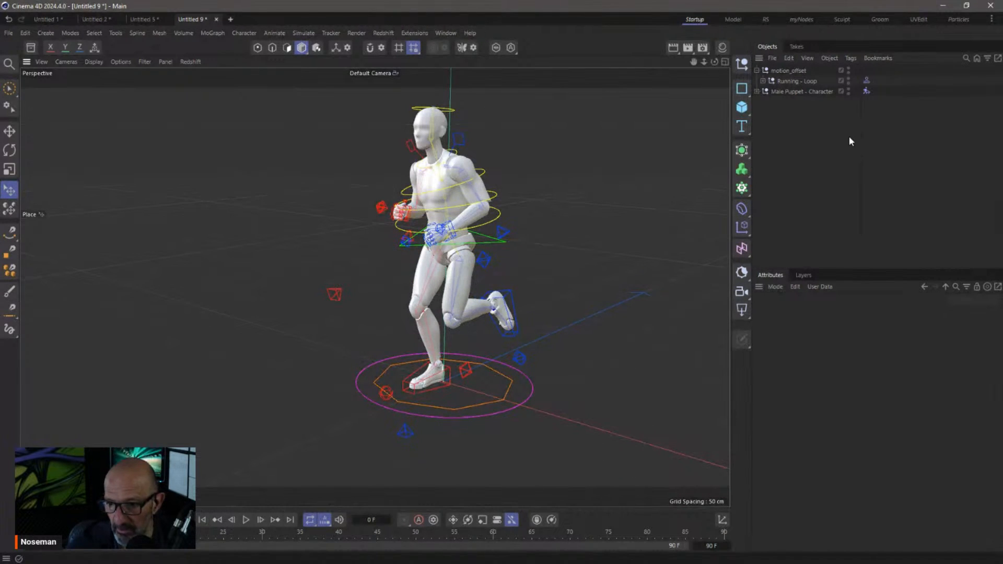
click(756, 91)
click(763, 123)
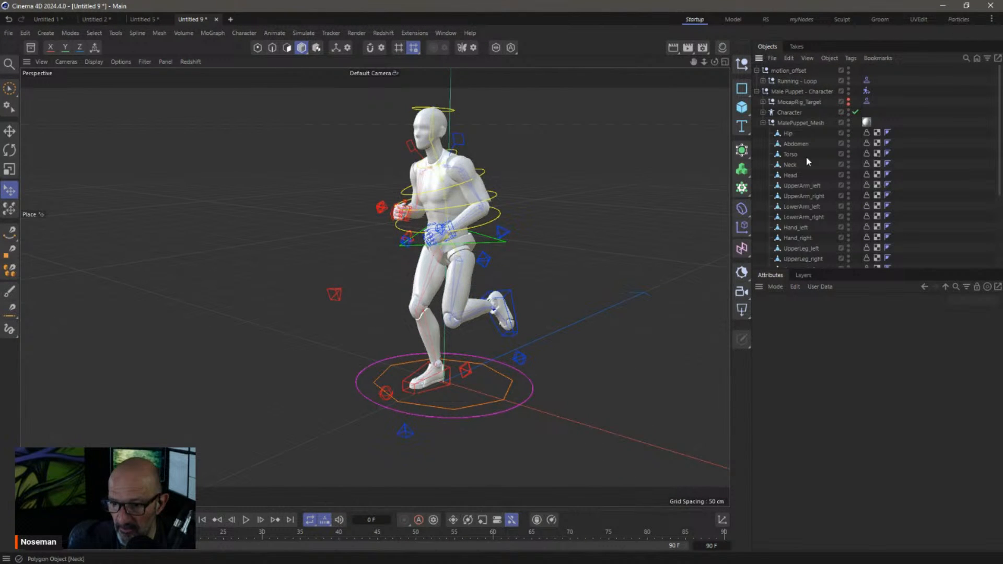
click(796, 125)
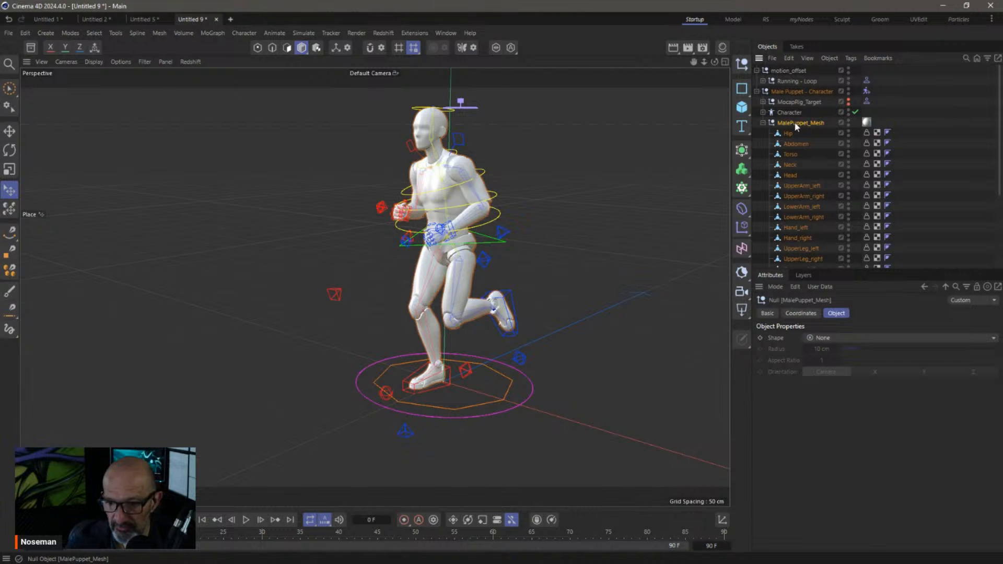
Wrap MalePuppet_Mesh in a Connect object with Weld turned off
click(742, 151)
alt+click(813, 249)
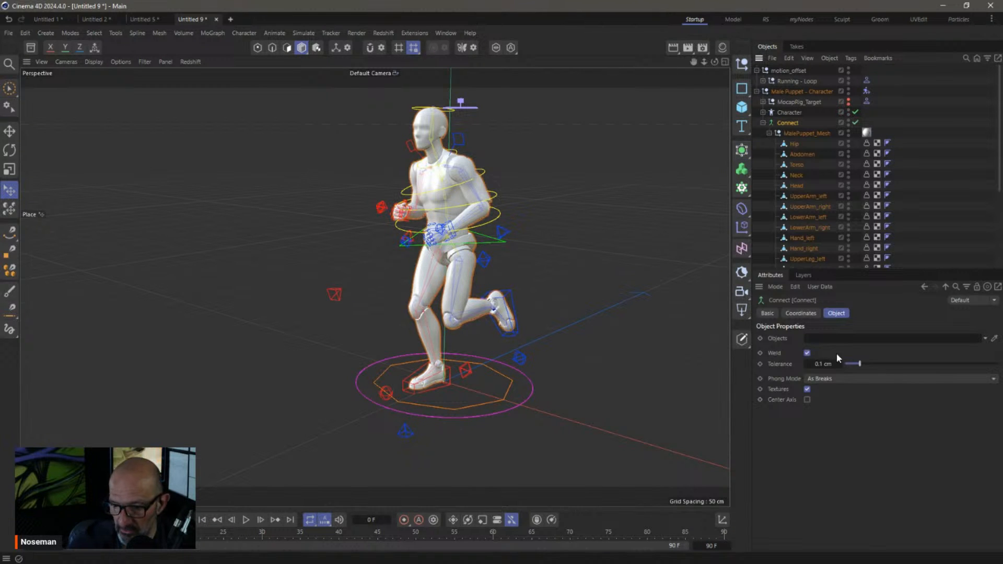
click(806, 353)
click(762, 123)
Set the animation end frame to 24 and play the shortened running cycle
click(246, 520)
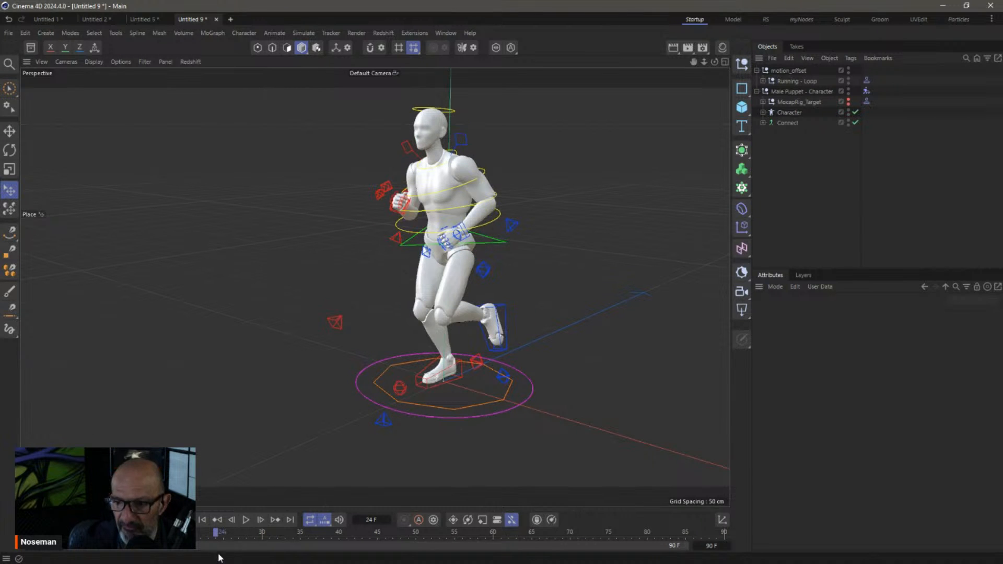
text(24)
key(Return)
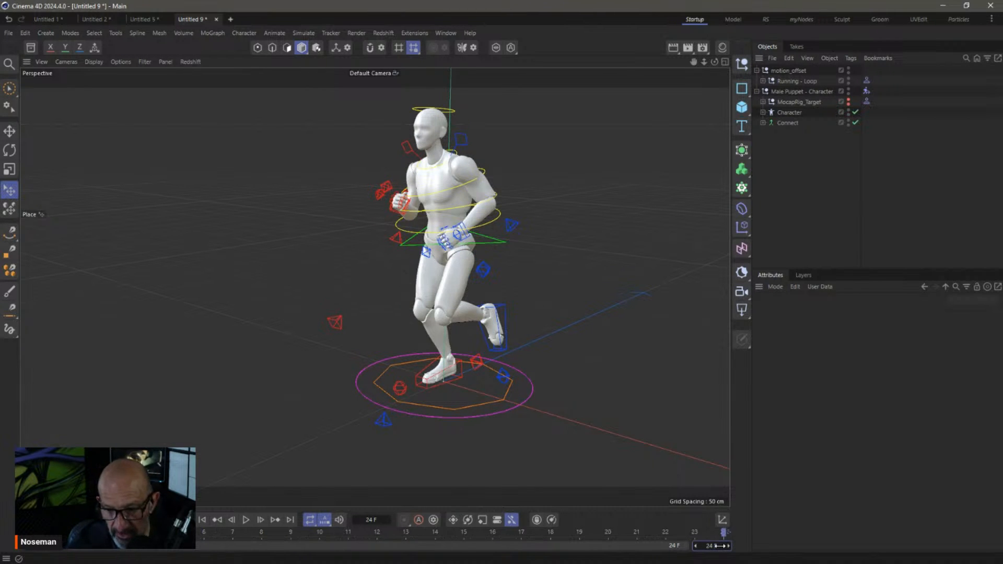
click(247, 521)
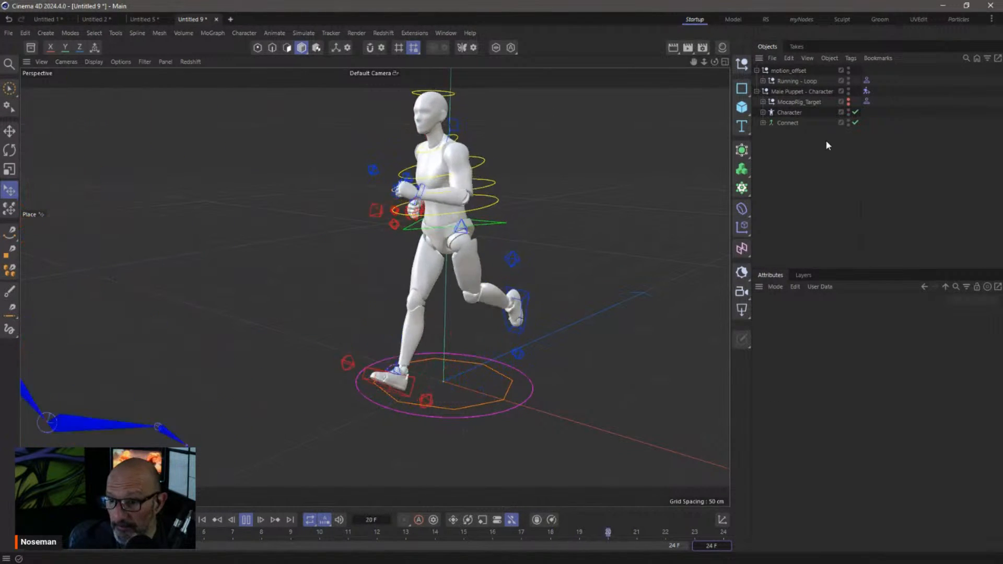
click(785, 124)
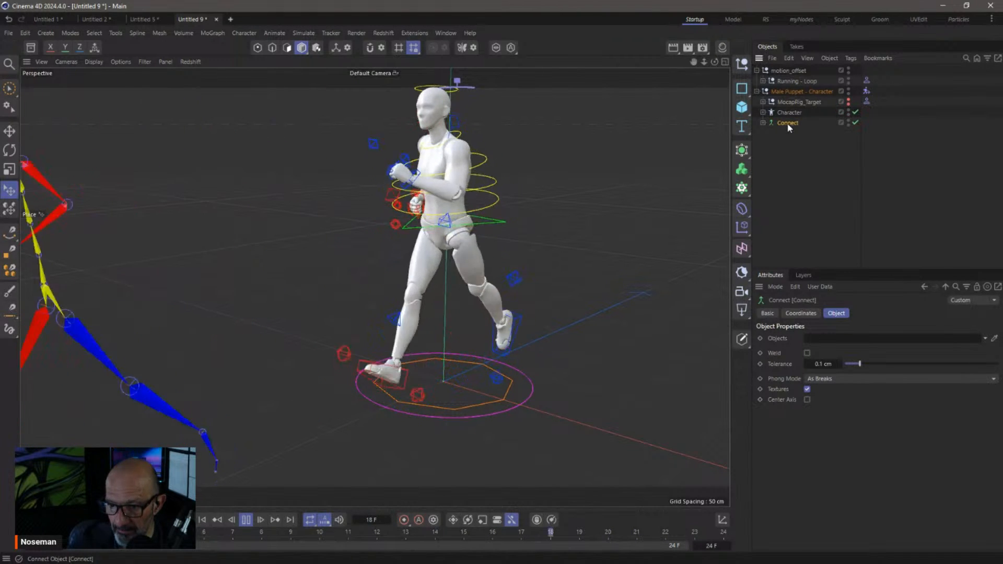
Choose Bake as Alembic from the Connect object's context menu
right_click(788, 126)
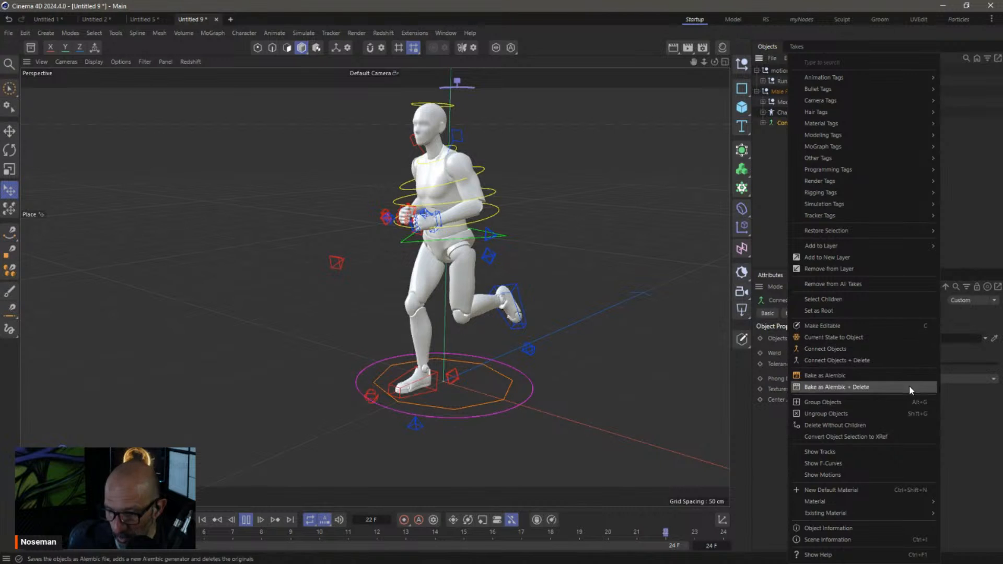
click(833, 376)
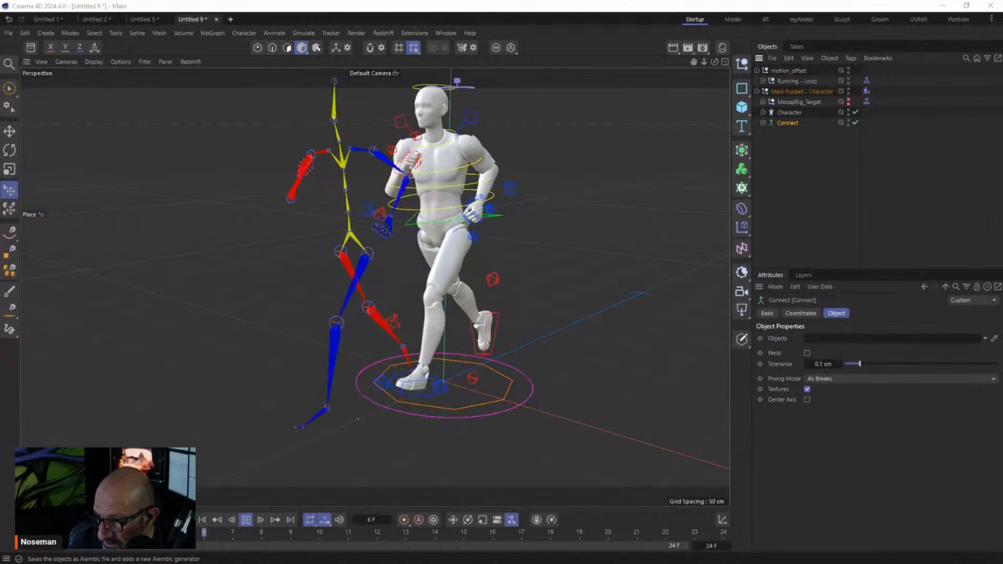
Select the ATT - April 18 - 2024 folder as the Alembic save path to start the export
drag(347, 563, 293, 65)
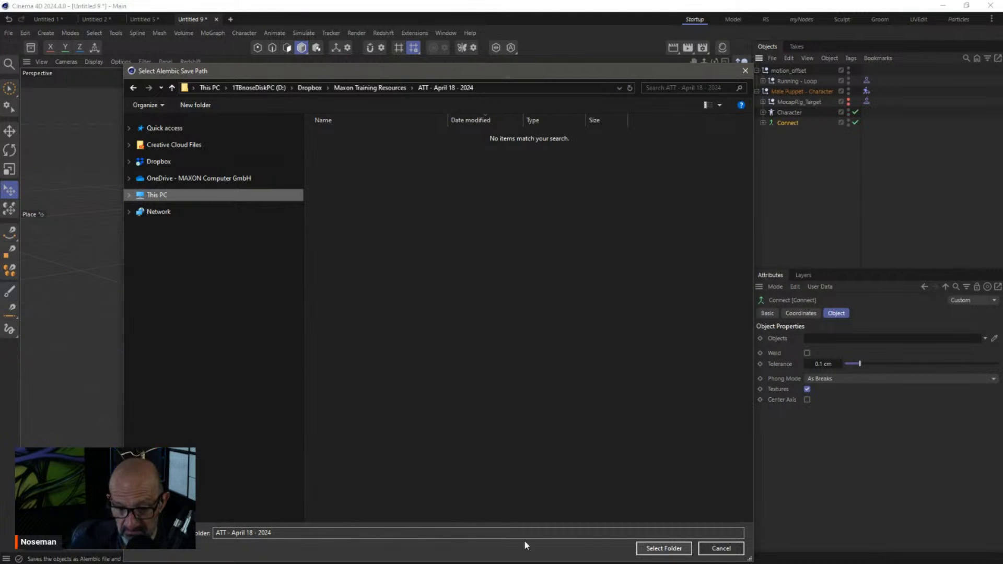
click(651, 549)
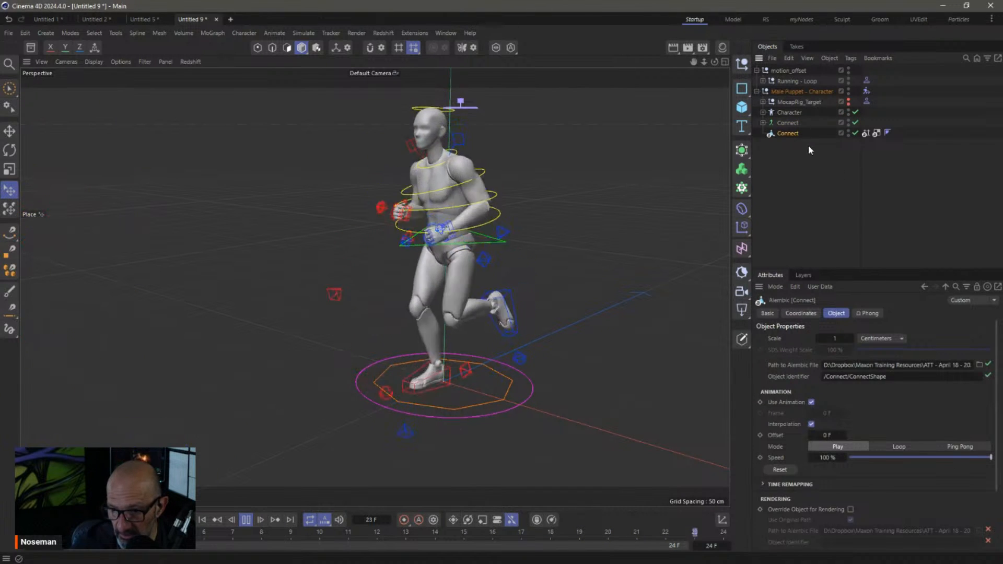
Delete the motion_offset and Male Puppet hierarchies, leaving only the Alembic Connect object
click(786, 70)
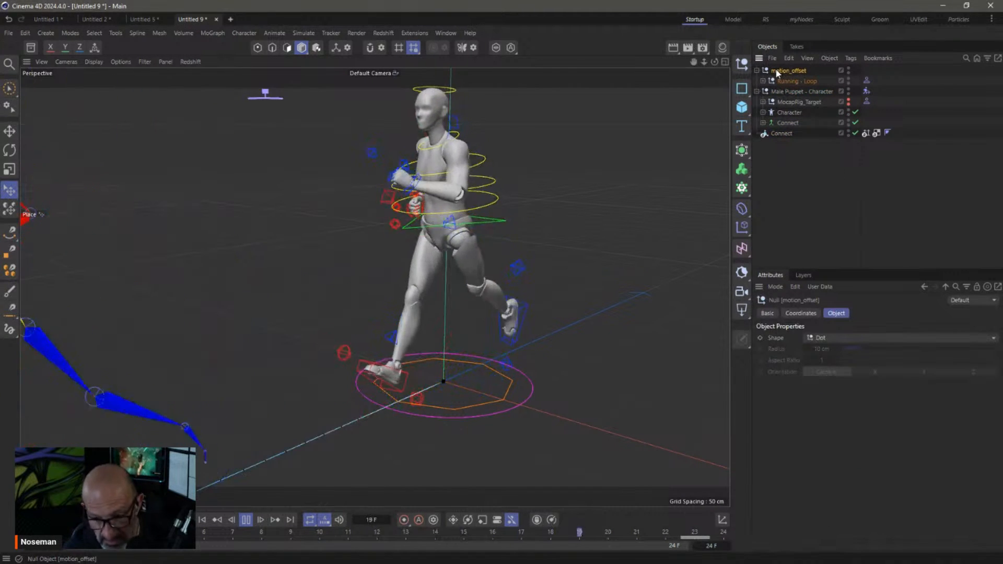
key(Delete)
click(777, 71)
key(Delete)
click(775, 70)
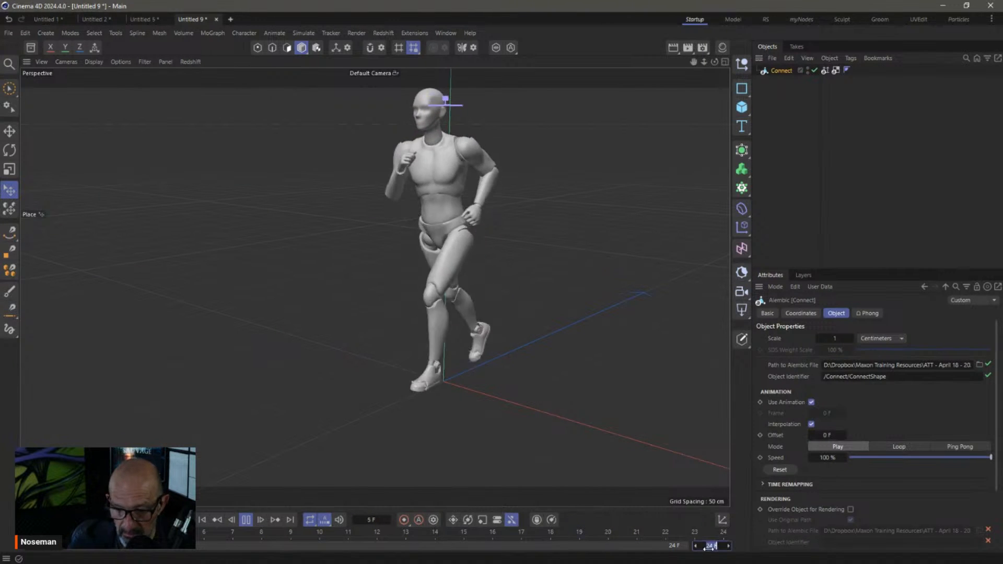
Set the scene end frame to 150 and the Alembic Mode to Loop, then preview from frame 0
text(23)
key(Return)
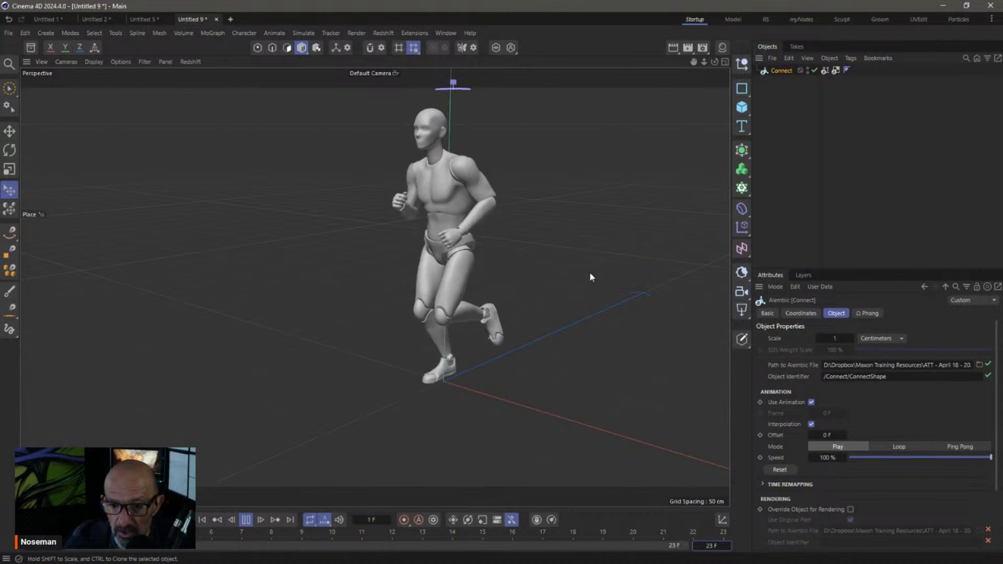
click(246, 520)
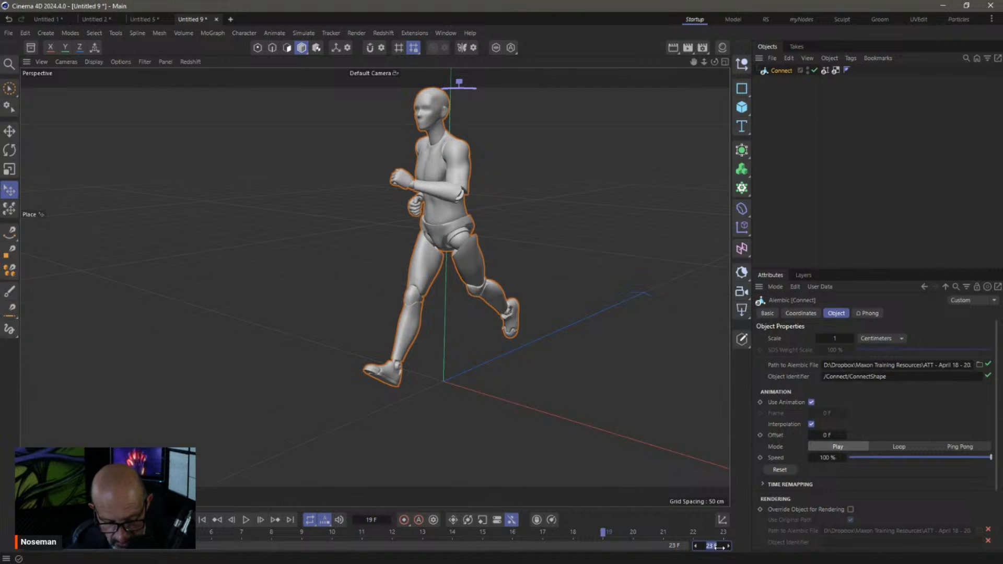
key(Return)
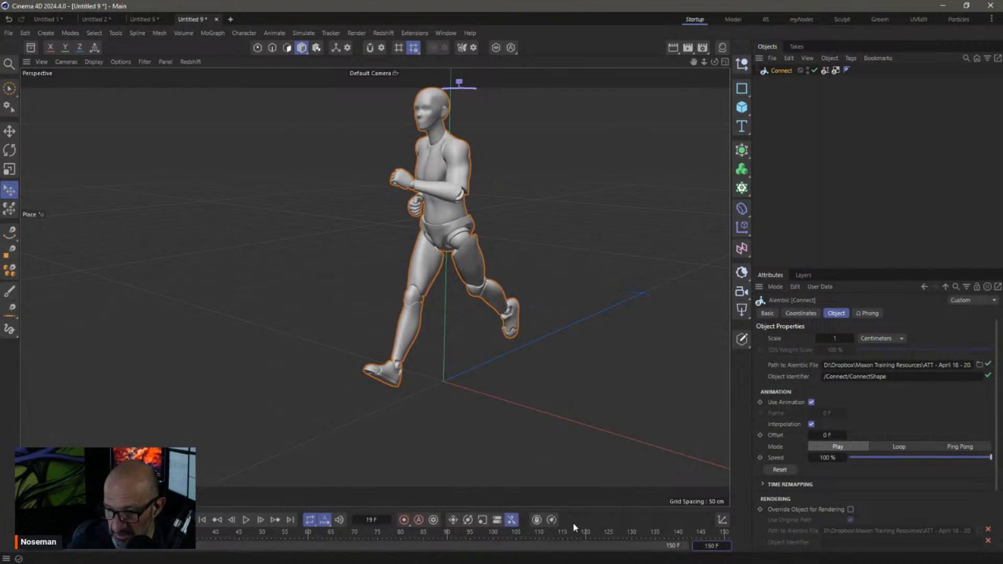
click(897, 447)
click(246, 520)
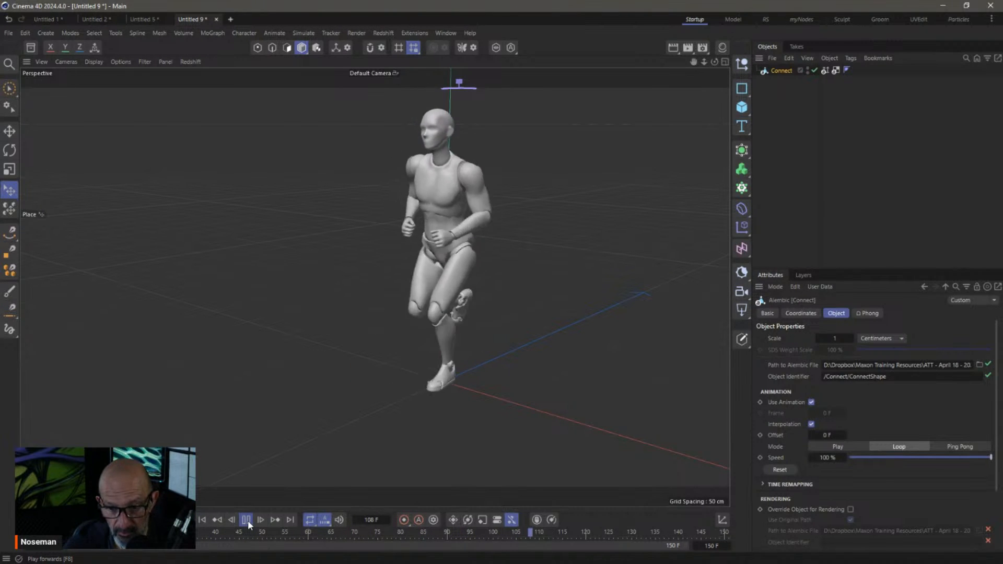
click(204, 520)
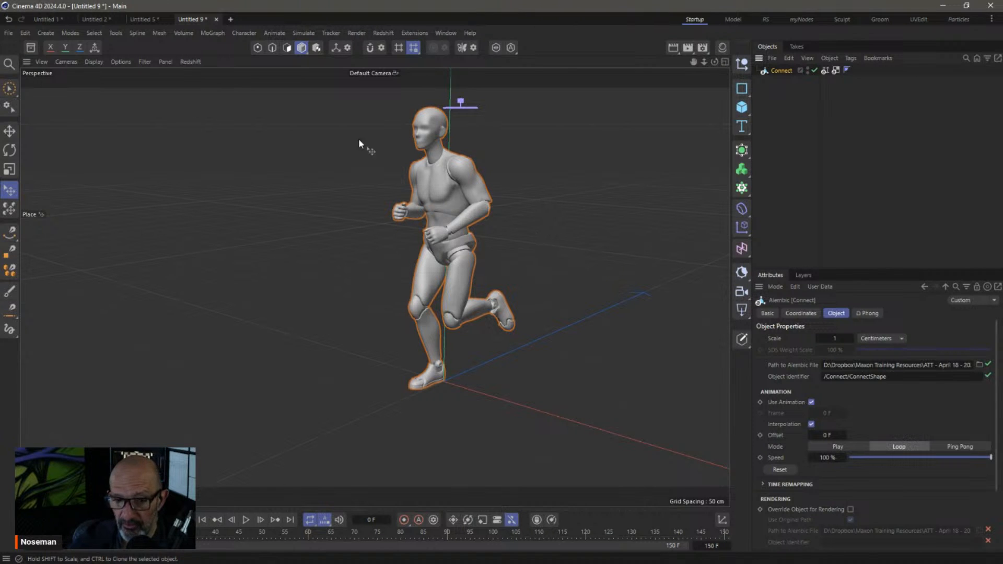
key(e)
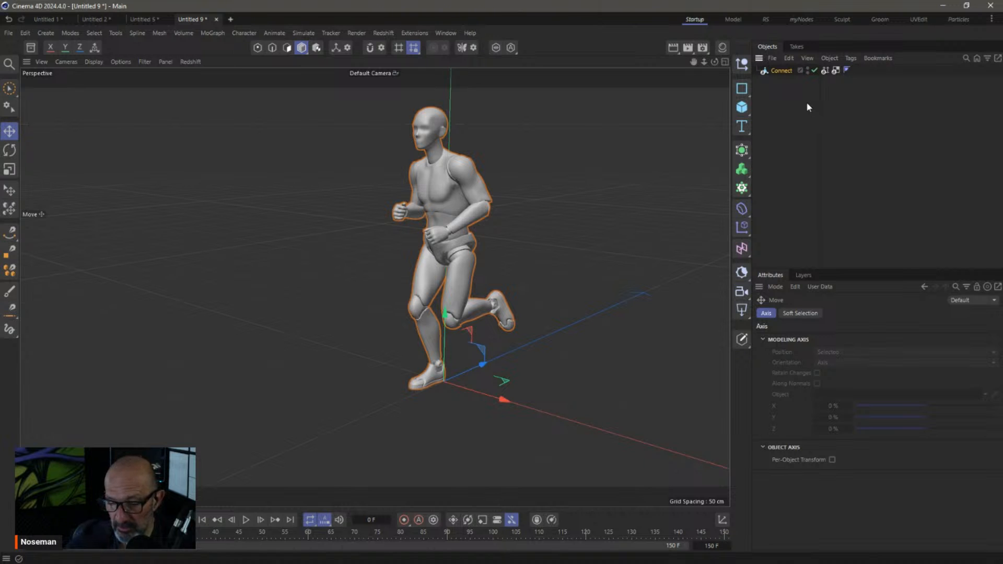
Make the Connect object editable and check its new Alembic Morph tag
click(768, 73)
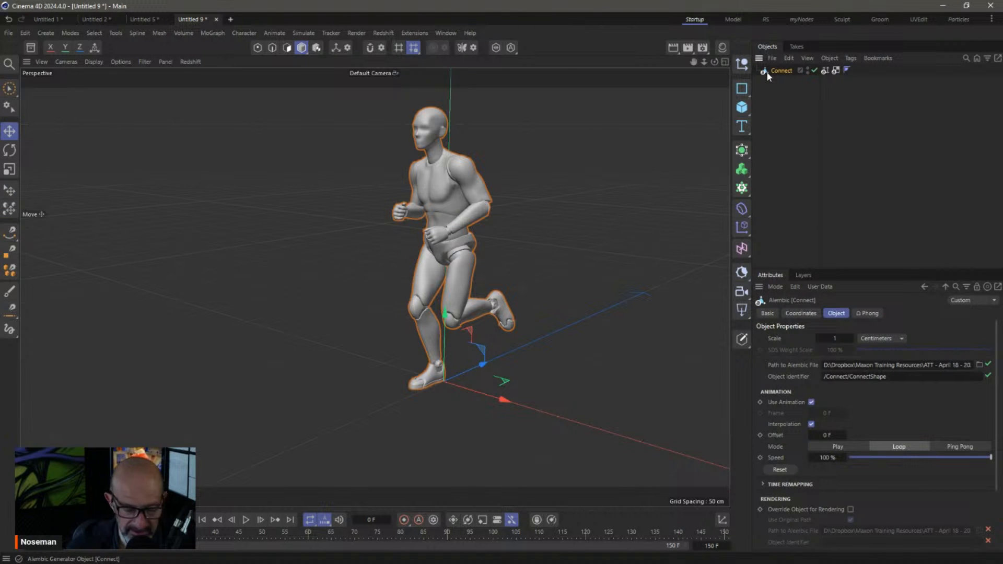
key(c)
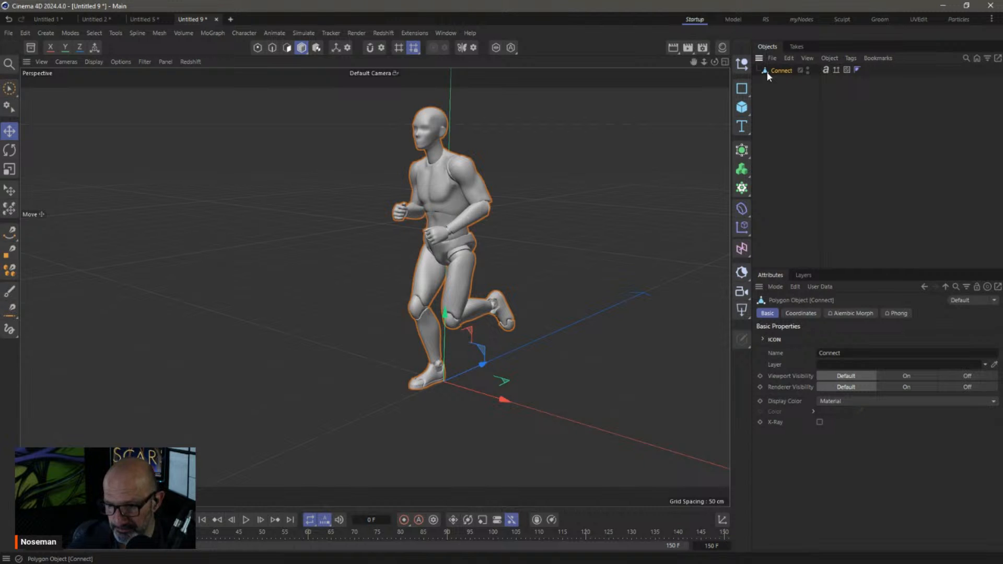
click(245, 520)
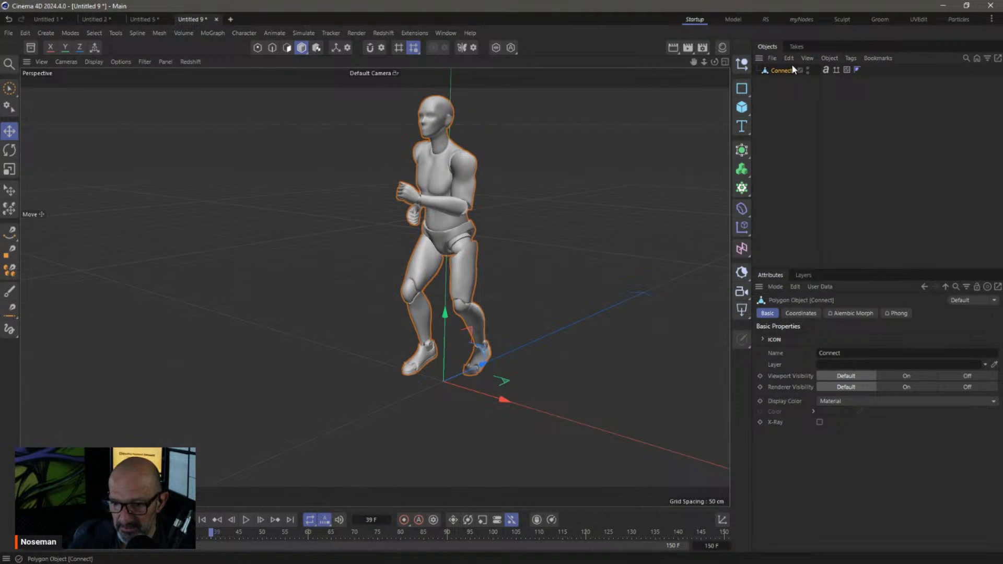
click(826, 70)
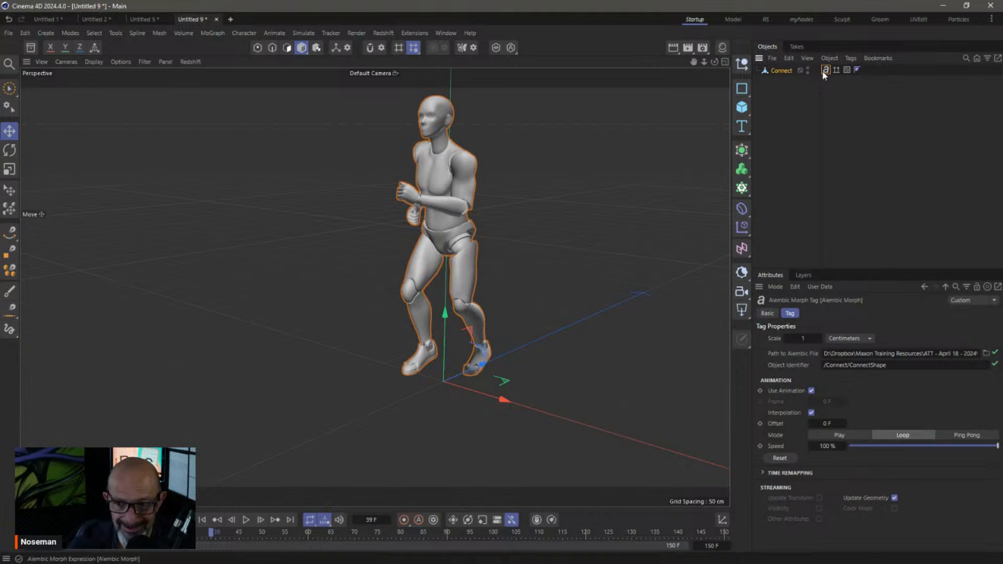
Delete the Normal and UVW tags from Connect and replay the animation from frame 0
click(835, 70)
key(Delete)
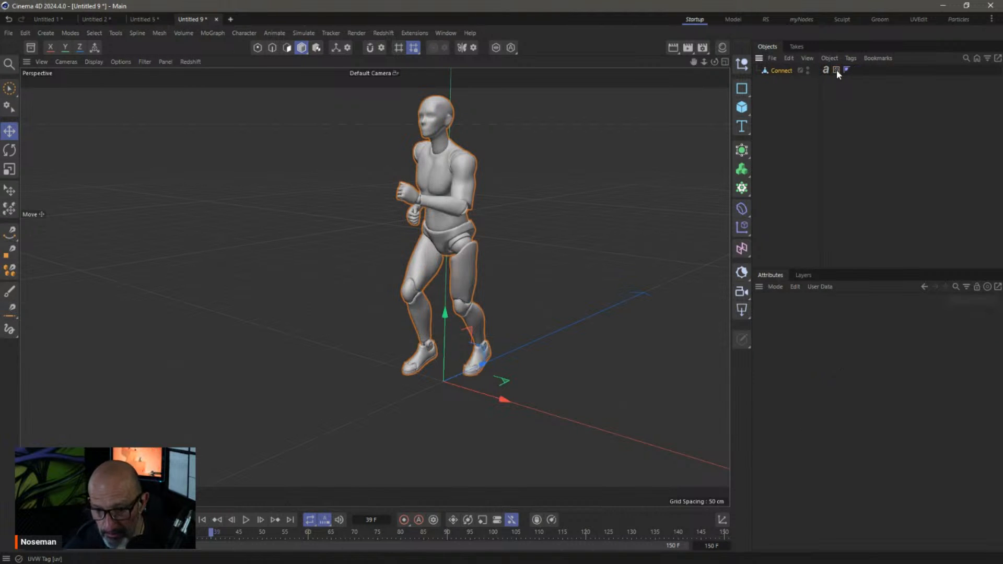
click(835, 70)
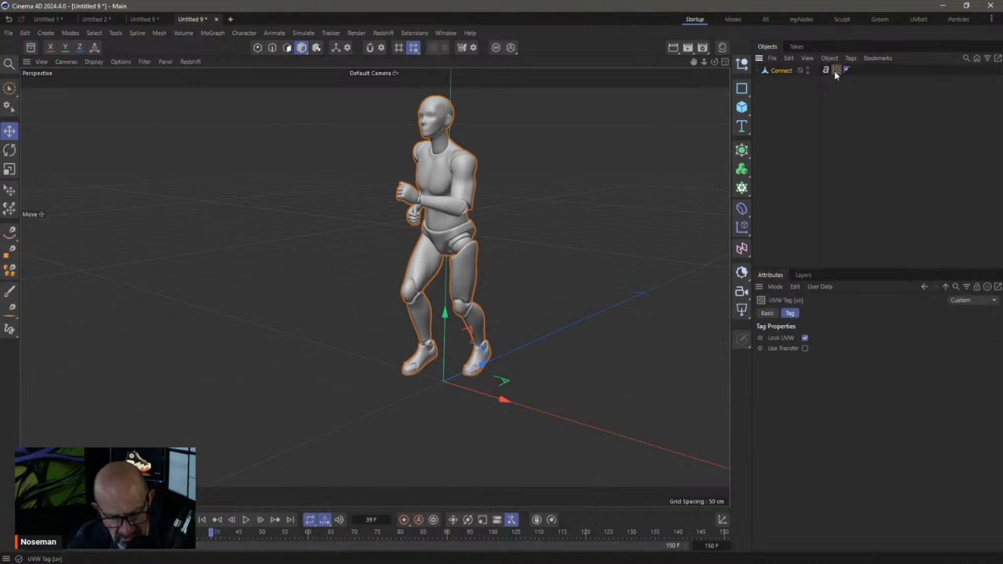
key(Delete)
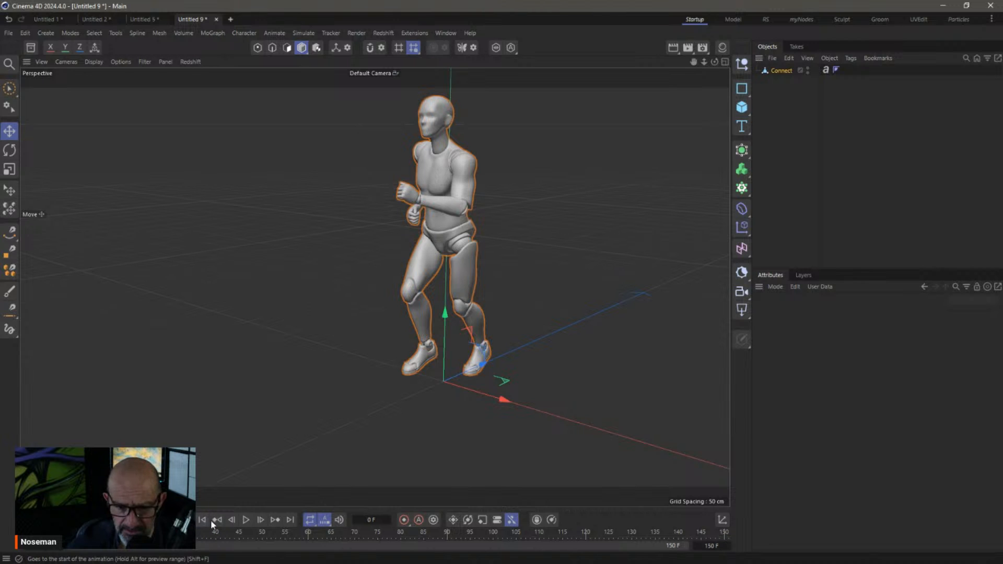
click(210, 518)
click(246, 519)
click(248, 521)
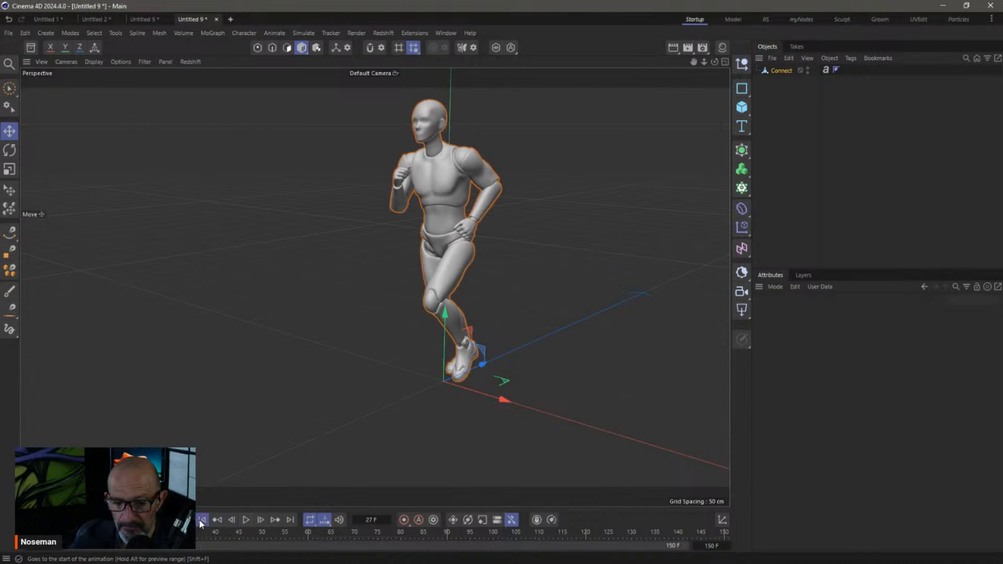
click(202, 520)
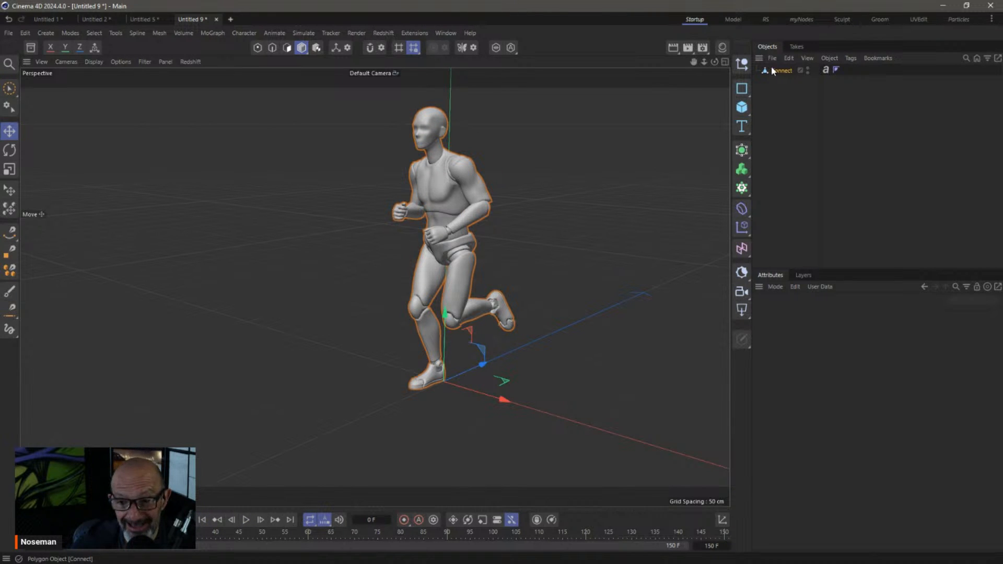
click(28, 519)
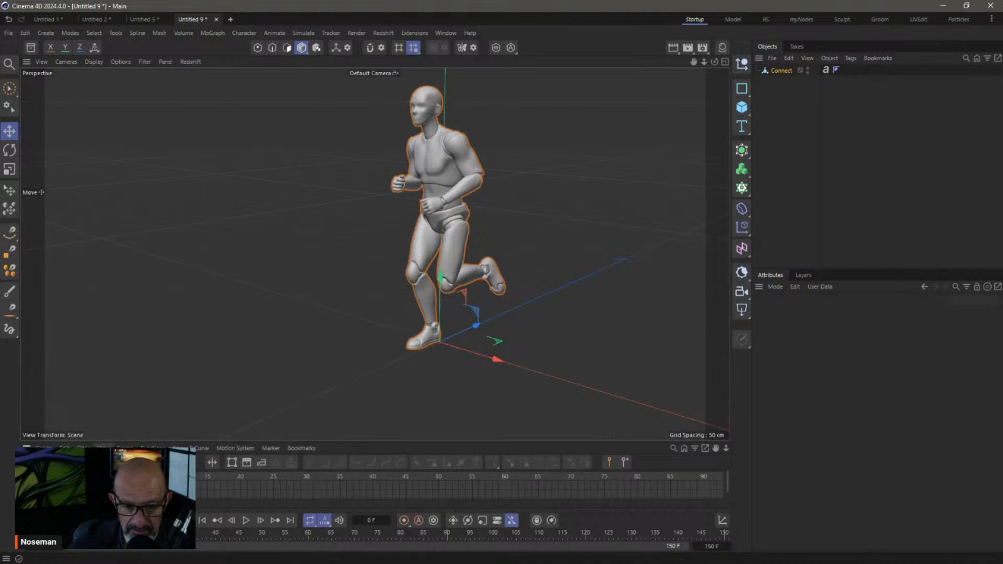
Show the Connect track in an enlarged Dope Sheet and extend the end frame to 300
drag(117, 442, 134, 309)
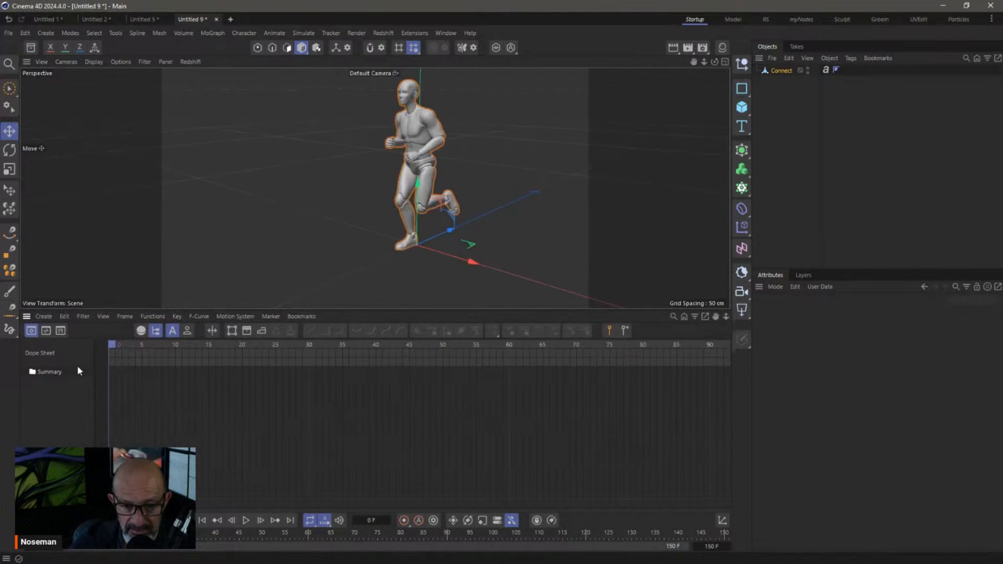
click(187, 330)
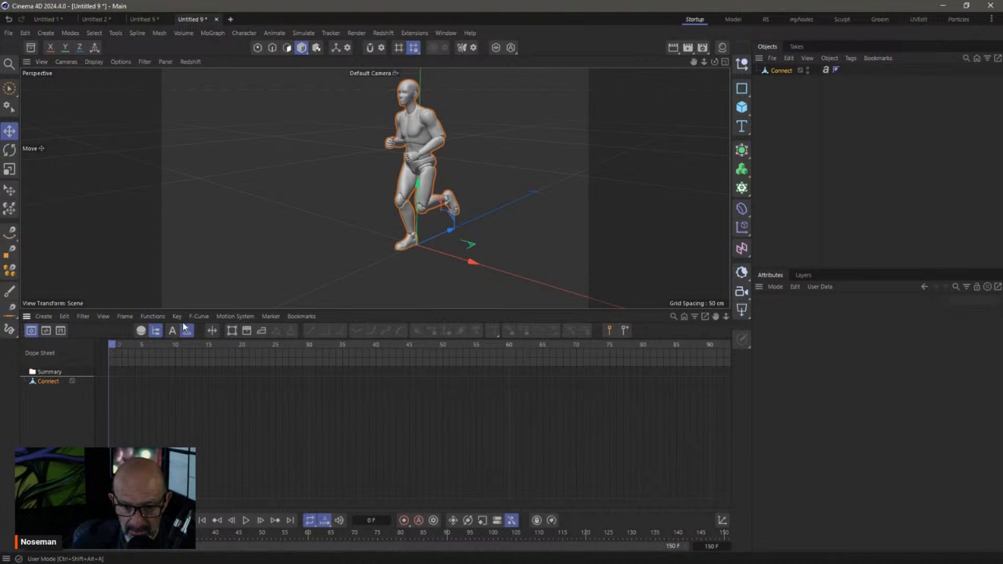
click(152, 316)
click(318, 555)
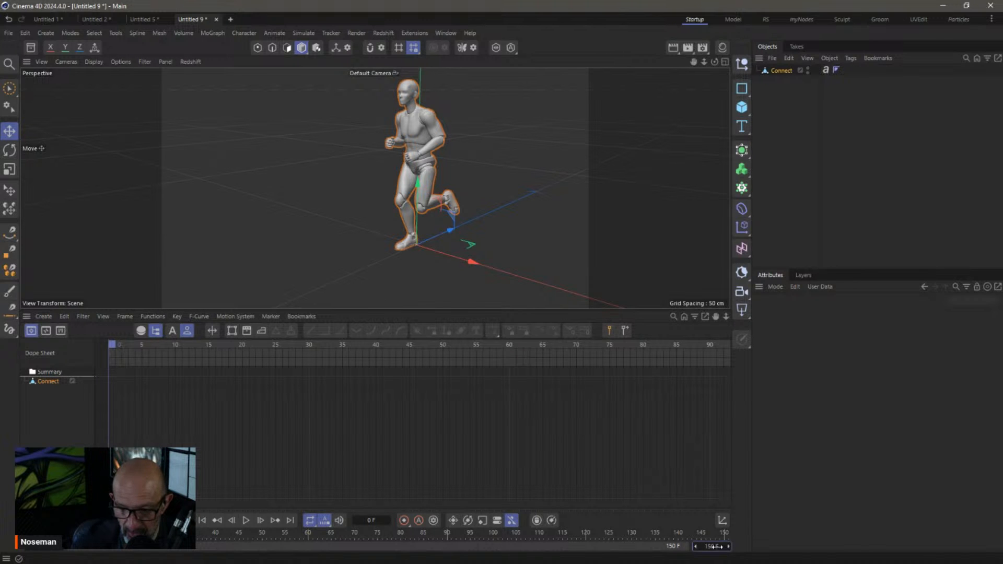
text(23)
key(Return)
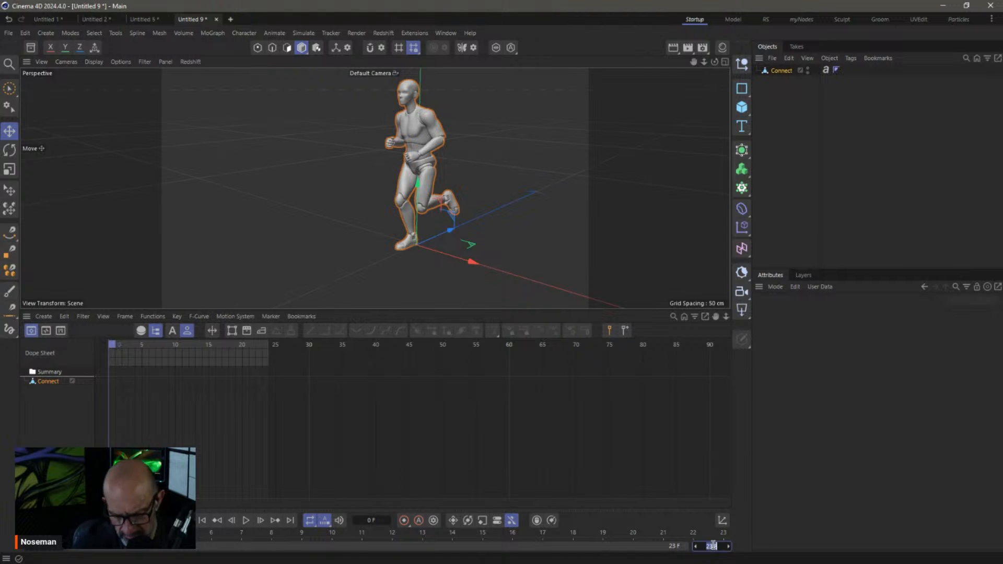
text(300)
key(Return)
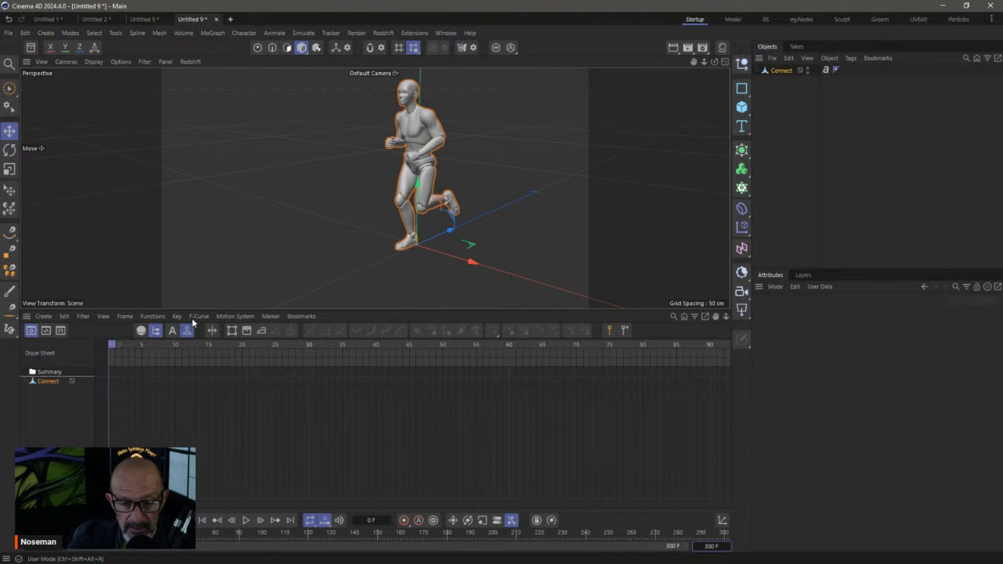
Bake the Connect animation with Functions > Bake Objects (PLA)
click(156, 316)
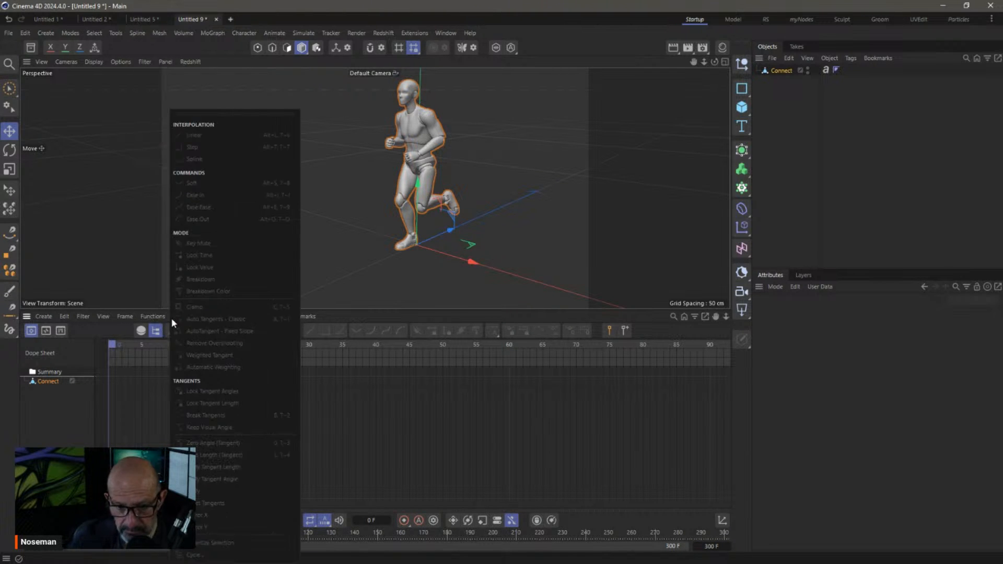
click(171, 57)
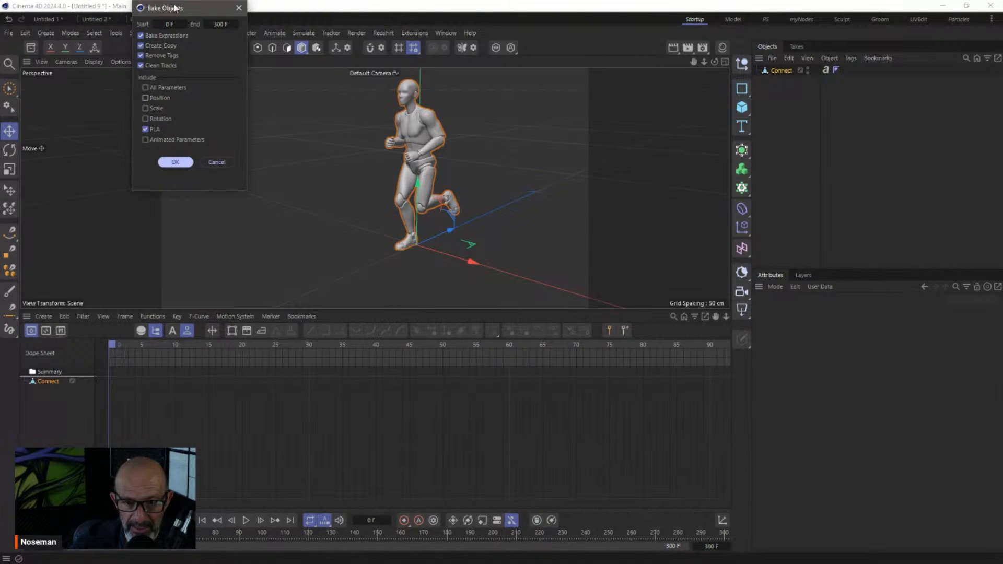
drag(175, 7, 174, 63)
click(175, 217)
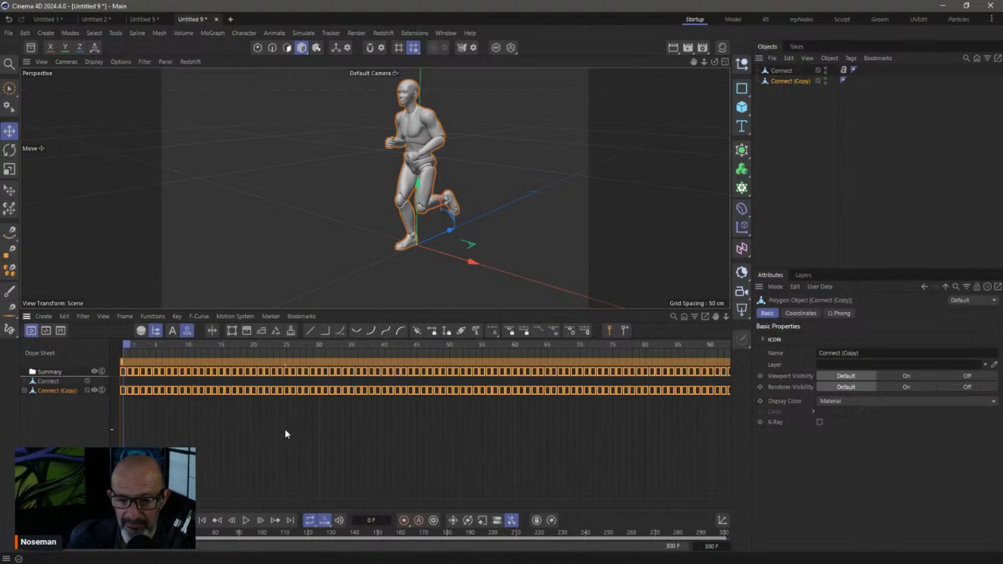
Delete the original Connect object and play the baked Connect (Copy) animation
click(767, 139)
click(782, 70)
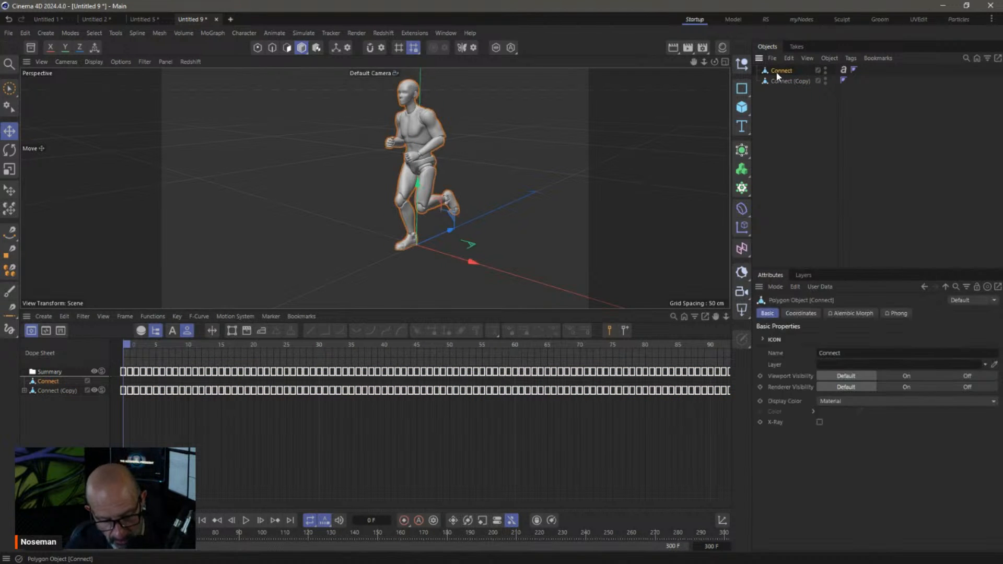
key(Delete)
click(245, 520)
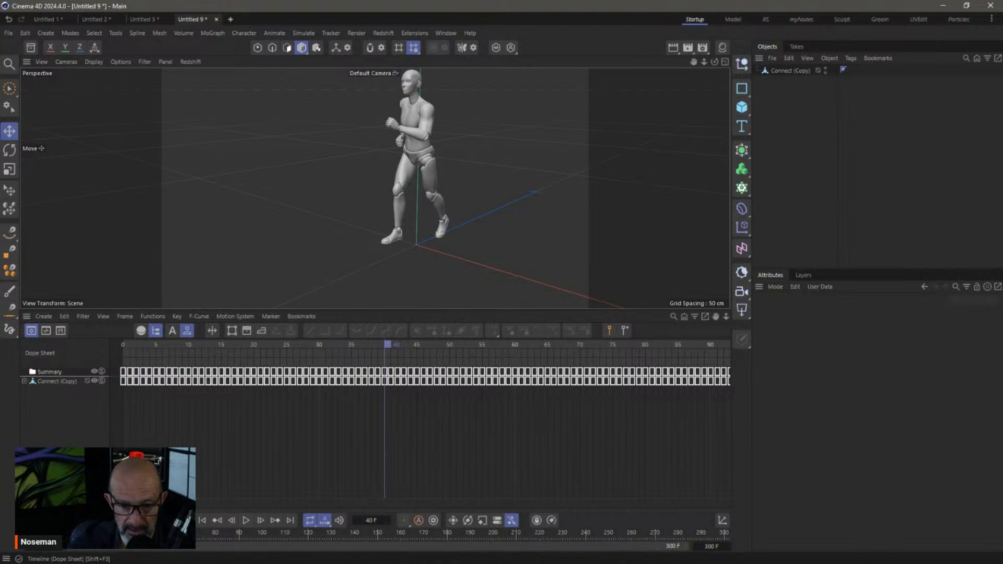
click(29, 520)
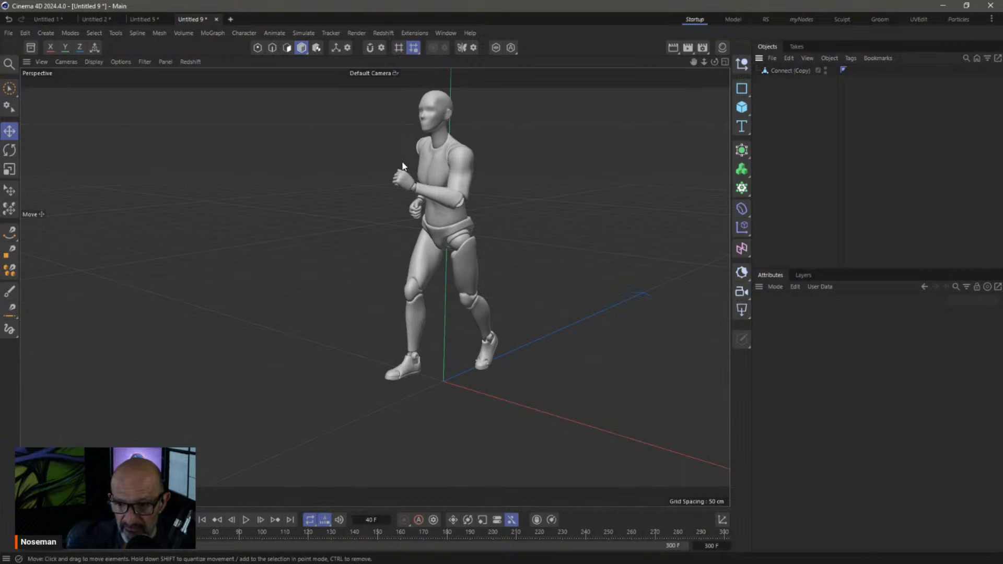
Add a Basic Emitter with a Circle emission shape and rotate it flat on the ground
click(958, 19)
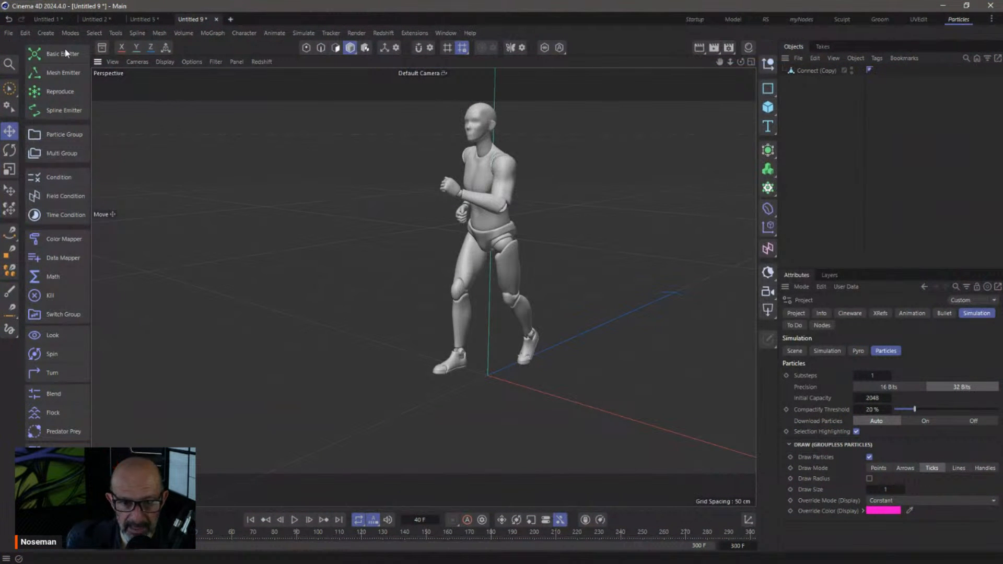
click(62, 53)
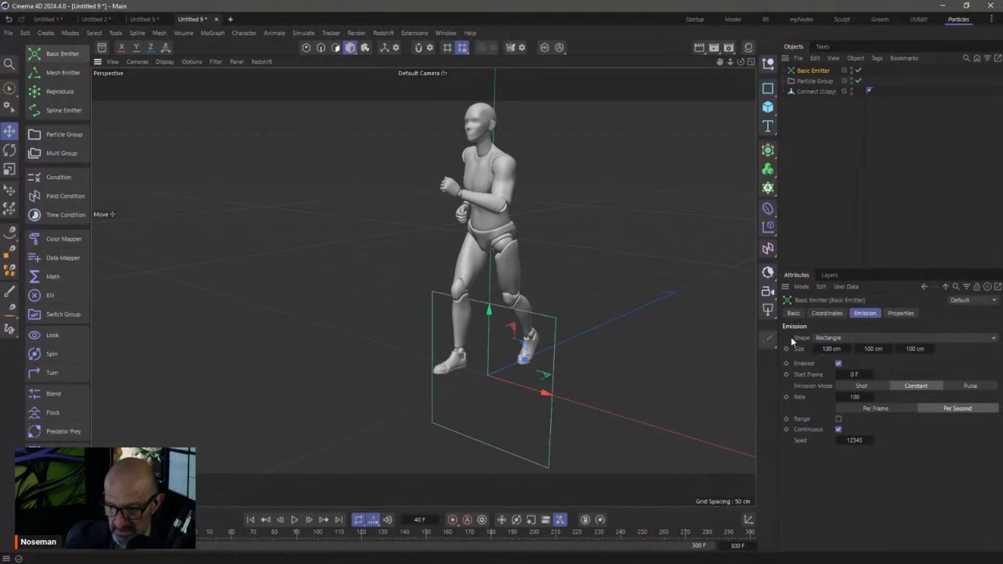
click(852, 339)
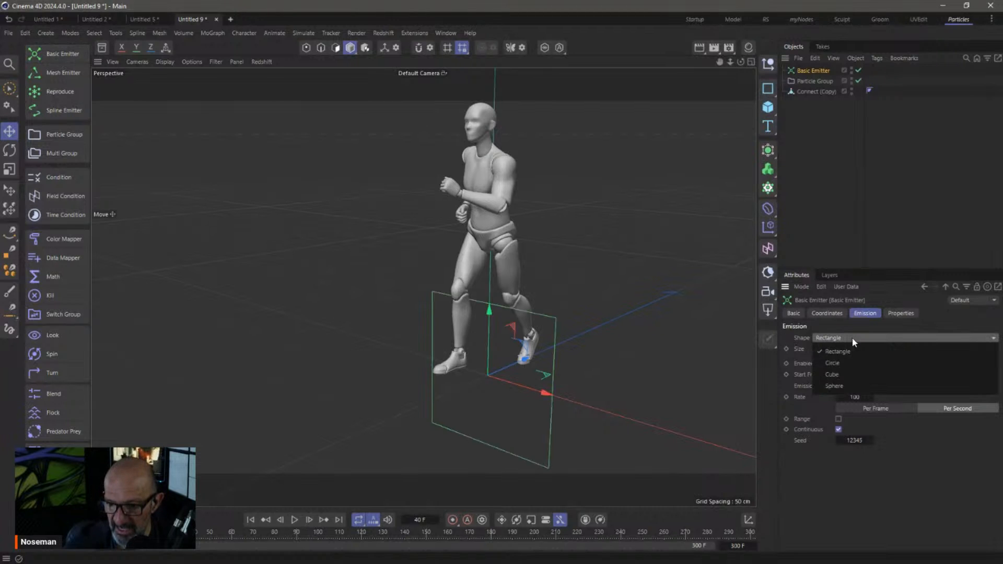
click(862, 365)
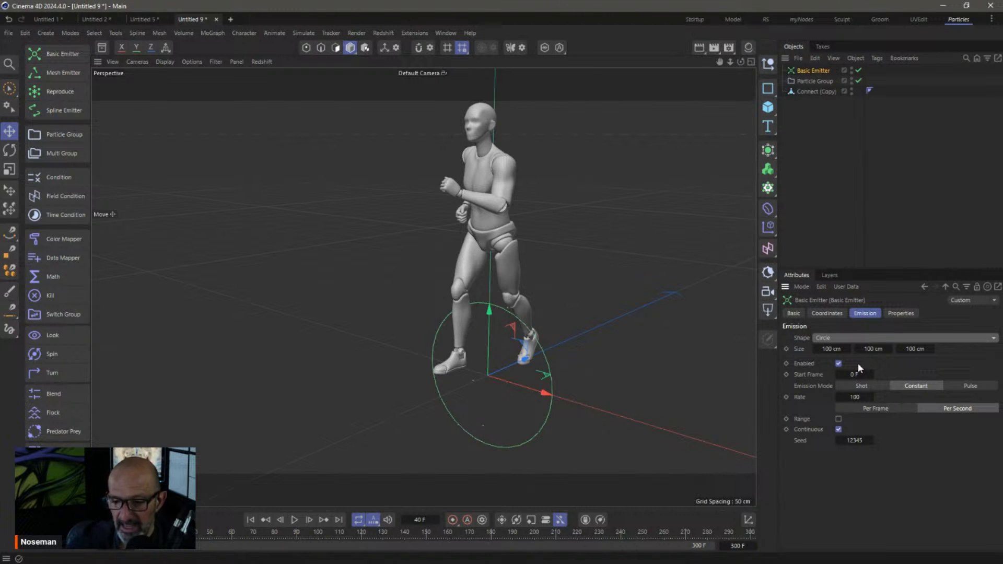
key(r)
drag(484, 373, 444, 440)
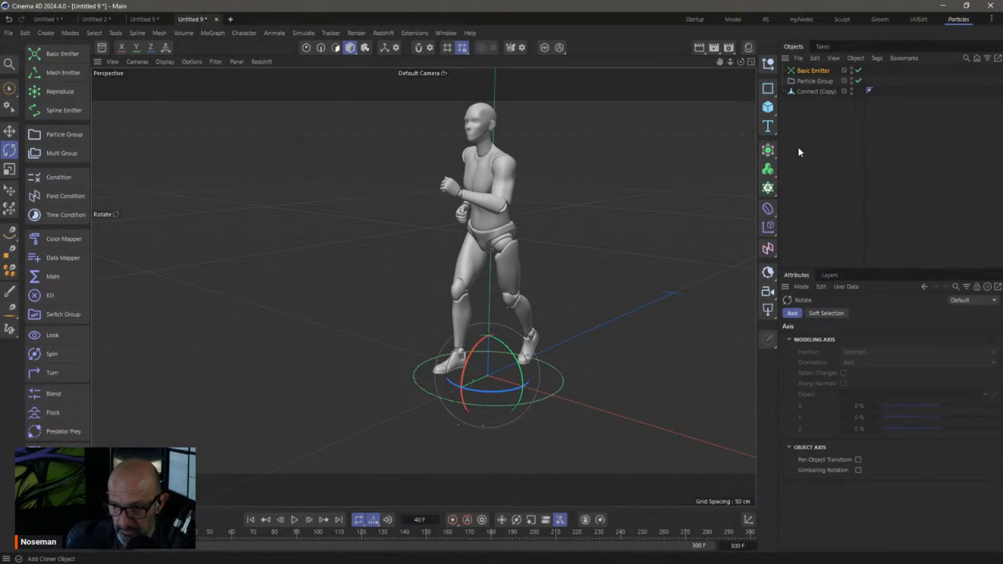
Set the emitter's Velocity Direction to Radial and preview the emission
click(818, 71)
click(896, 314)
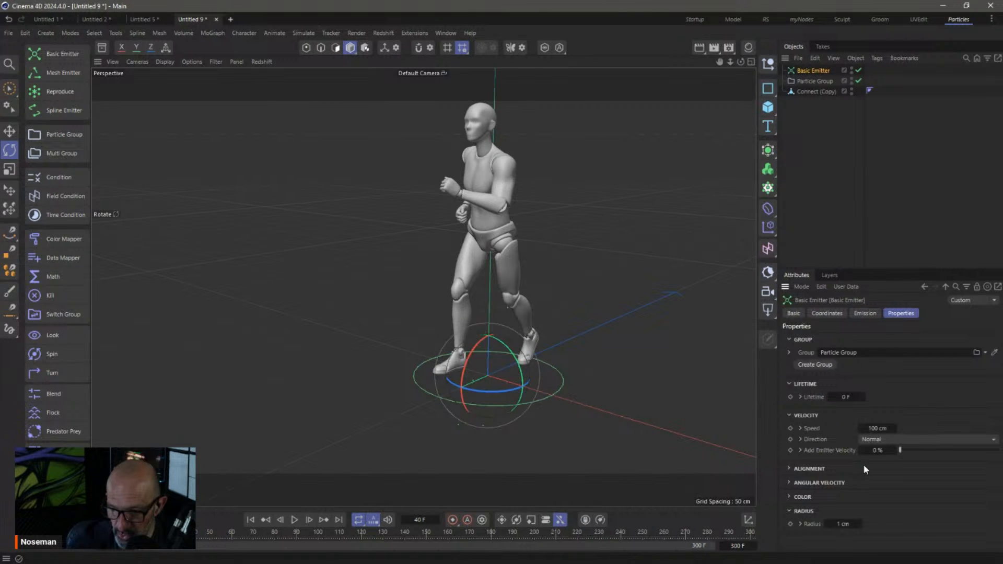
click(875, 441)
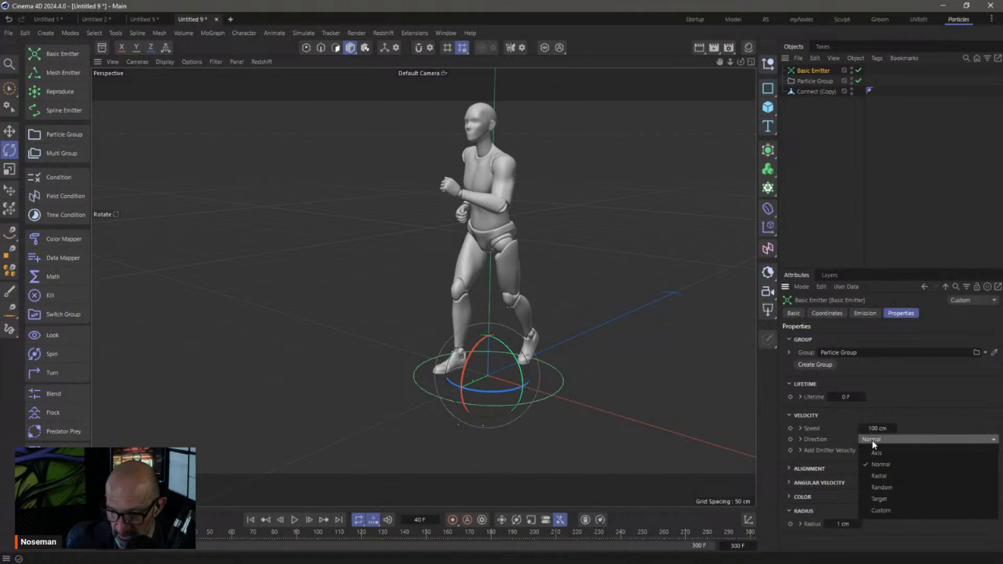
click(891, 476)
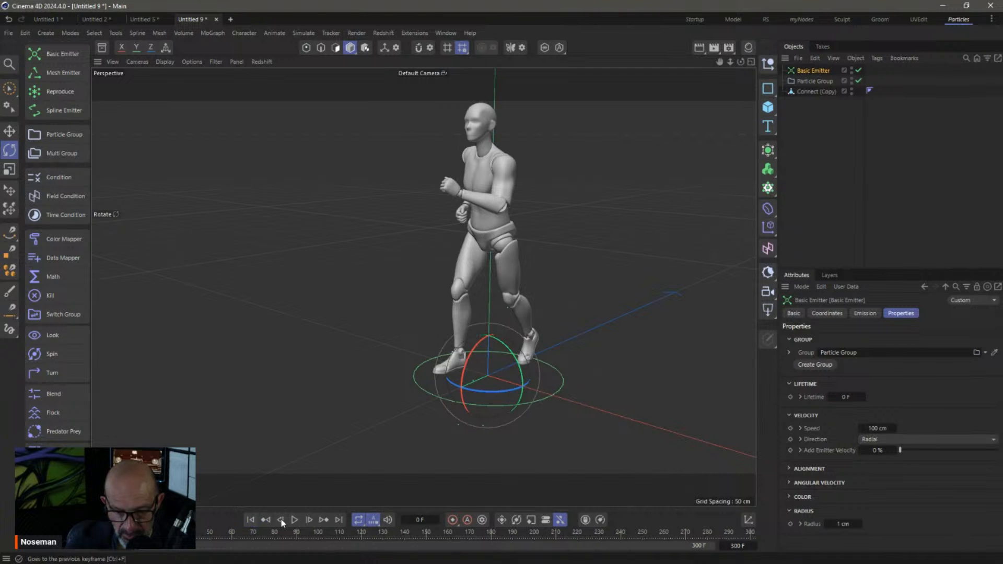
click(295, 520)
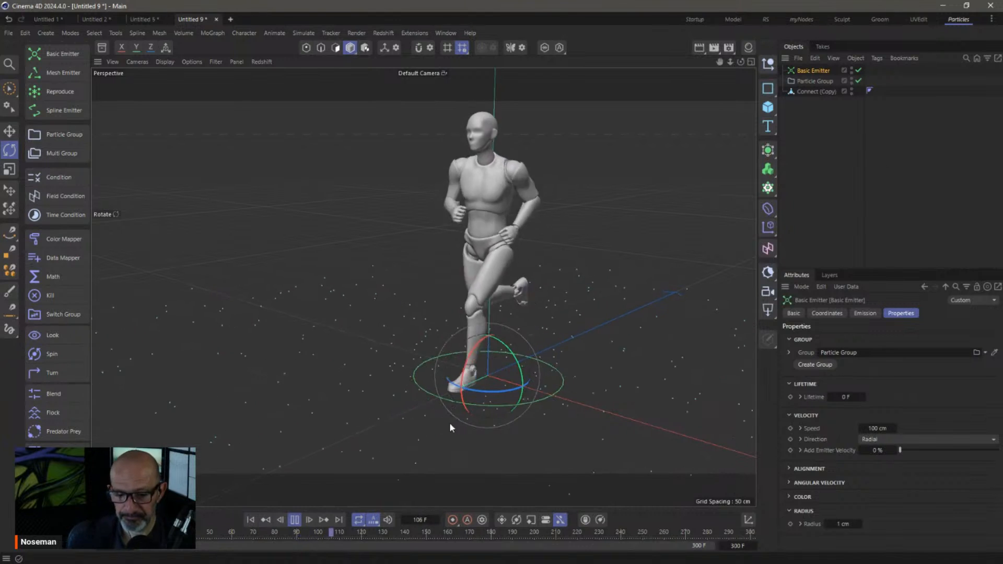
click(294, 520)
click(251, 518)
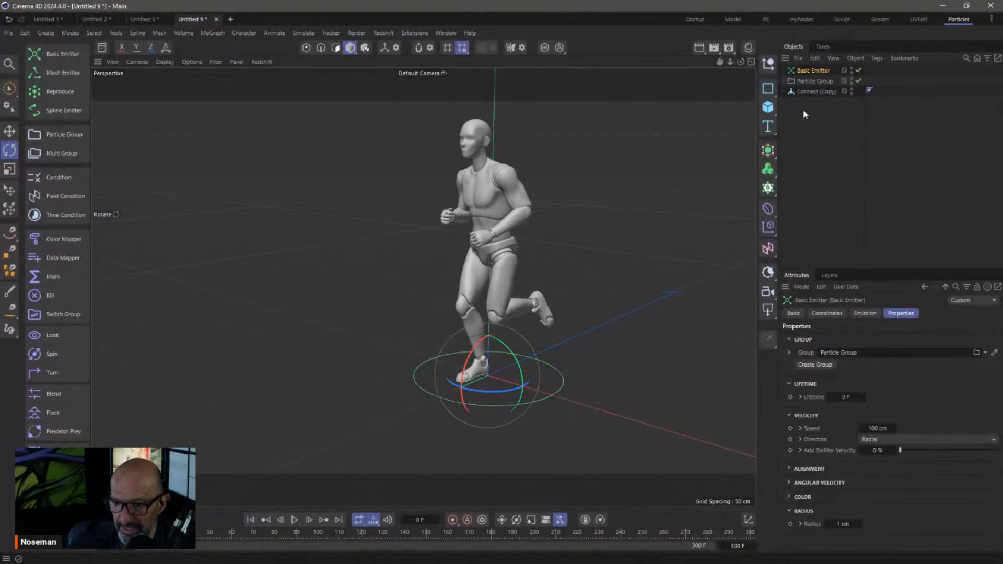
click(802, 169)
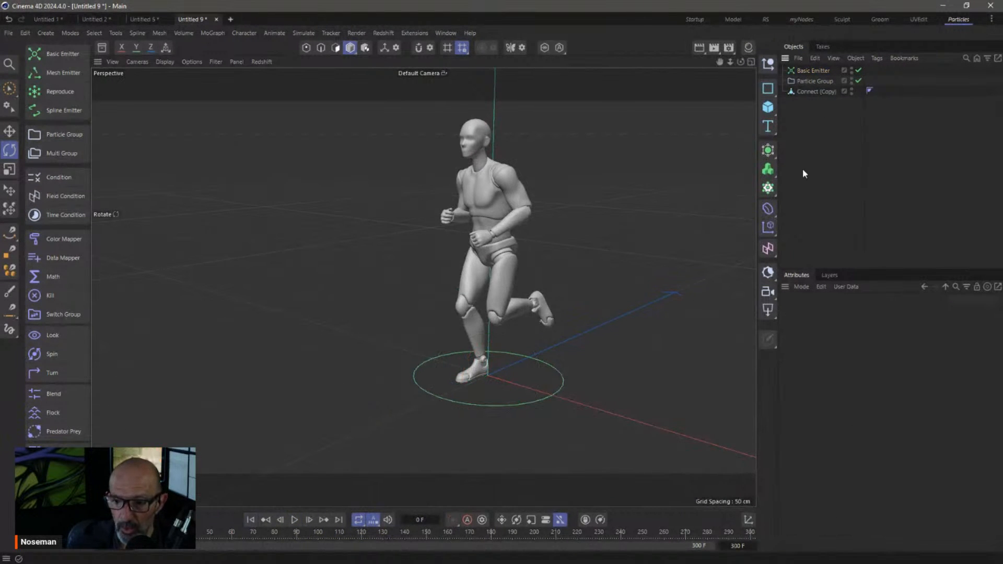
Add a Cloner in Object mode with the Particle Group as its target object
click(767, 188)
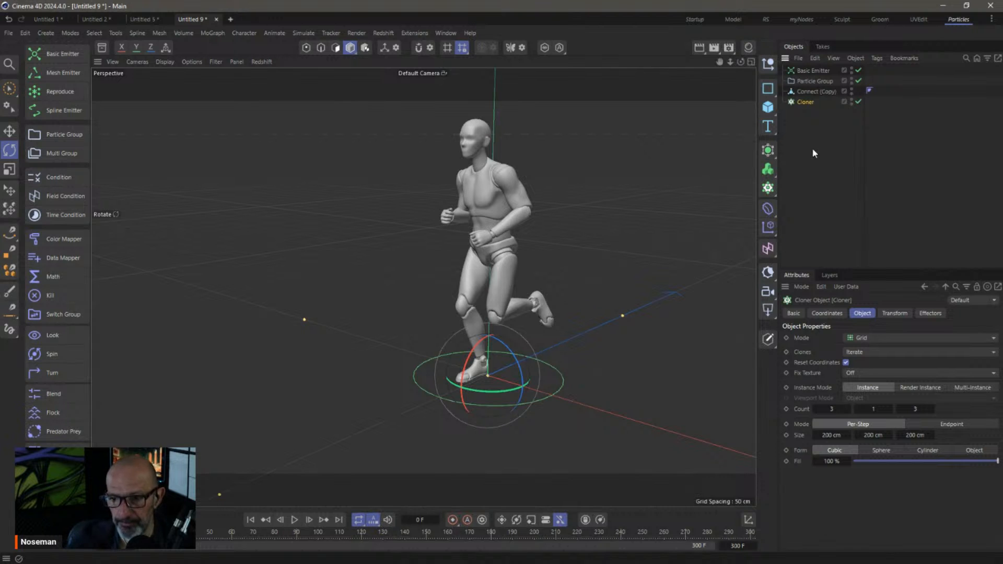
click(875, 338)
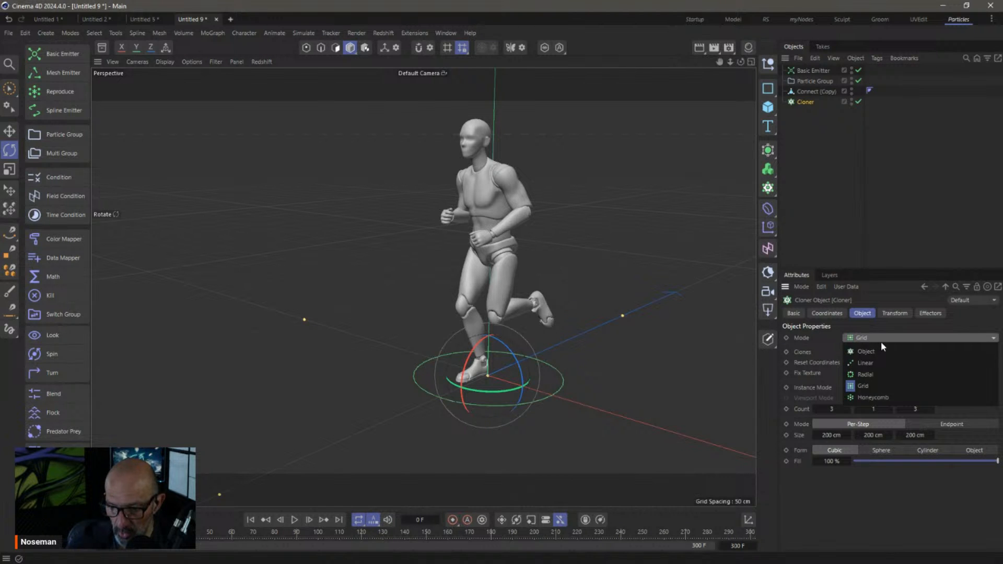
click(881, 352)
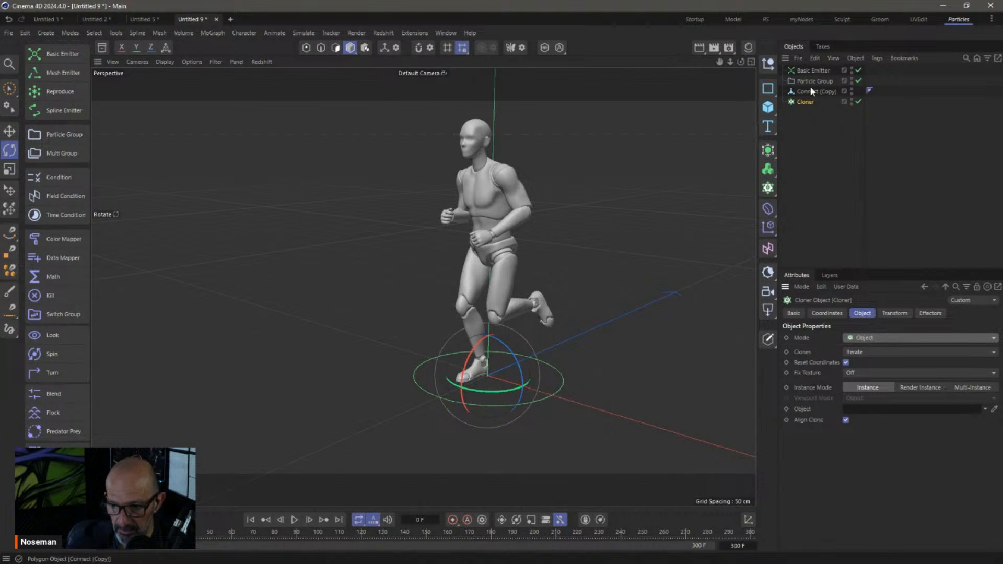
drag(814, 81, 874, 353)
drag(881, 414, 881, 414)
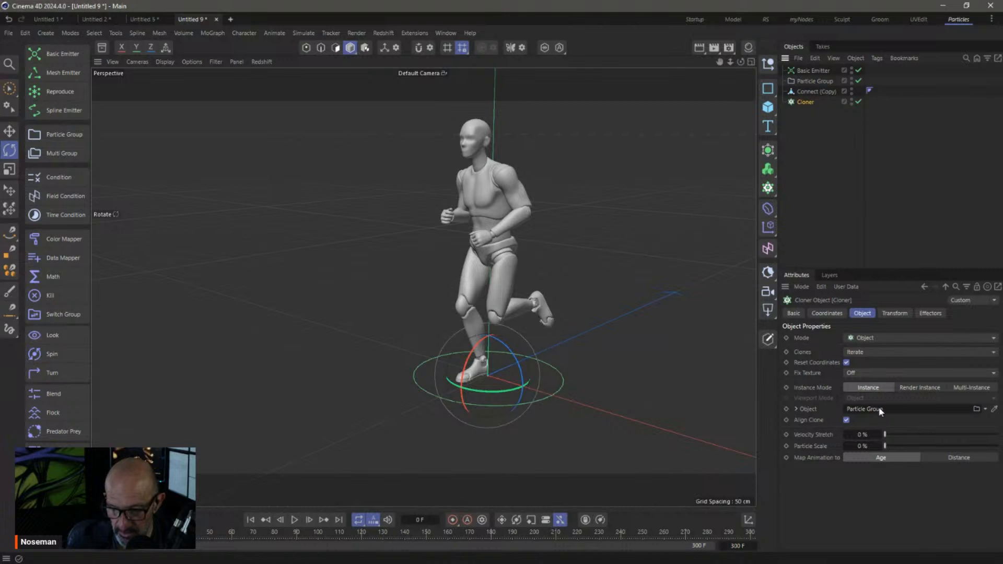
Change the Basic Emitter's emission rate to 10
click(816, 71)
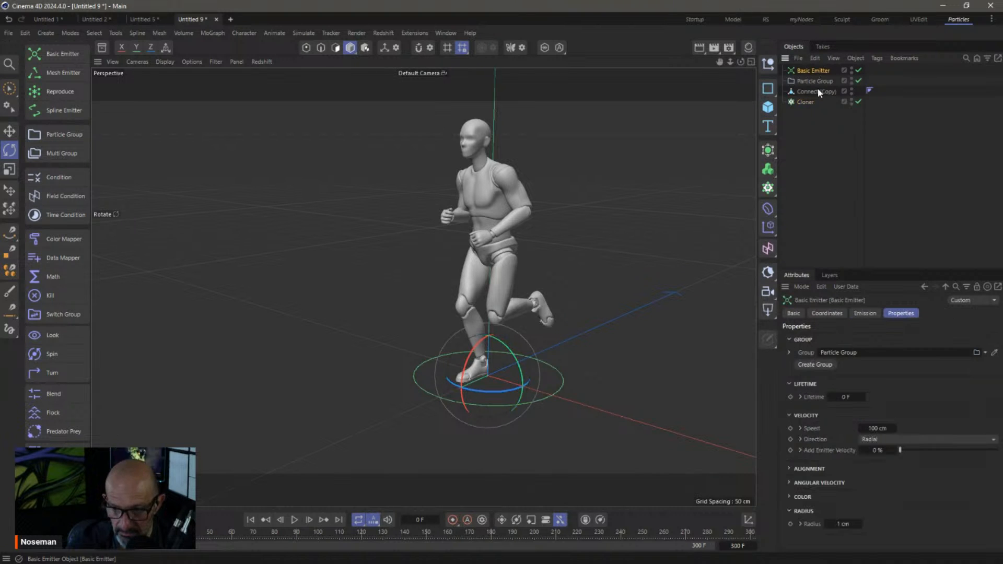
click(856, 313)
double_click(856, 397)
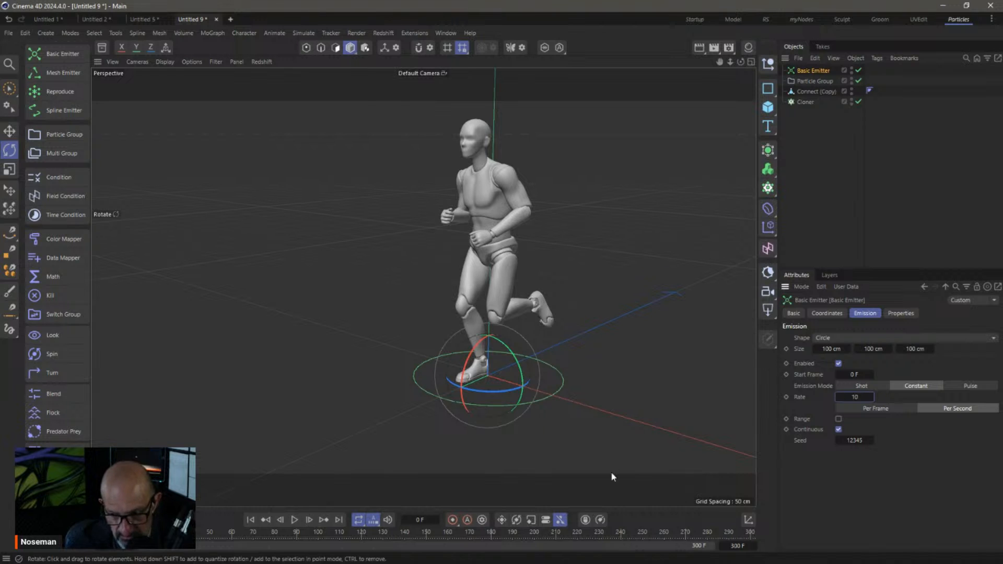
Switch the emitter to a single Shot of 30 particles and play to preview the burst
click(872, 386)
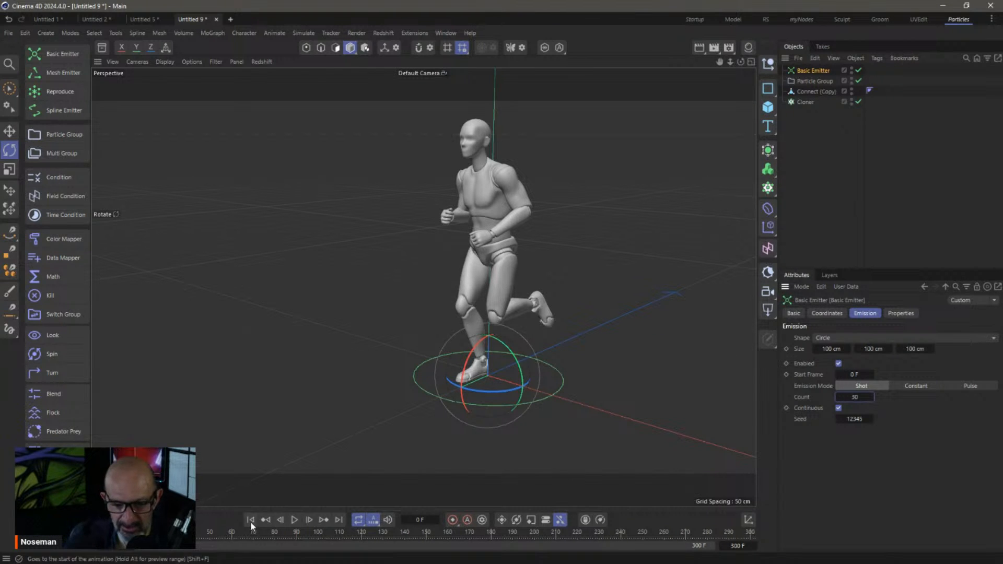
click(296, 520)
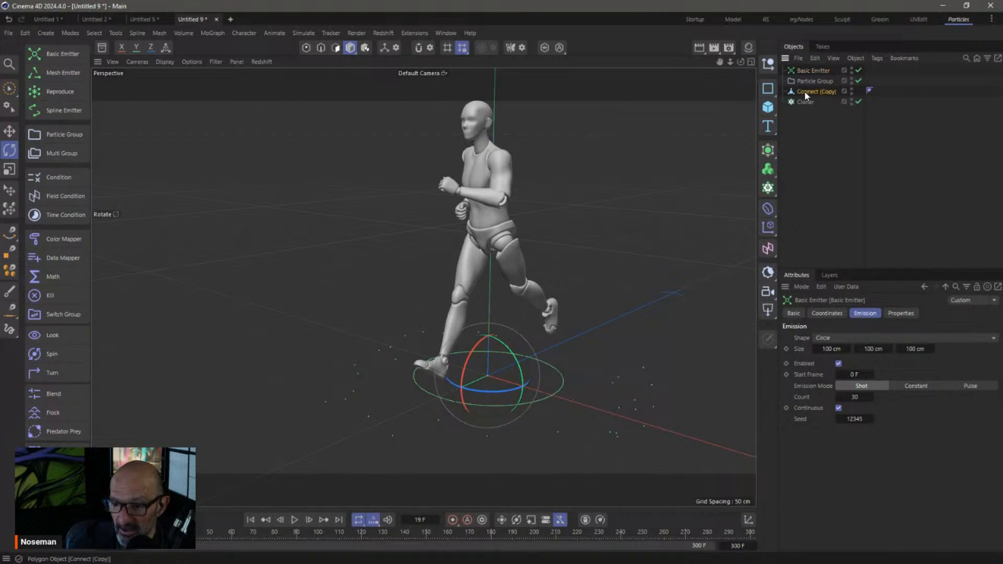
Make Connect (Copy) the Cloner's clone and turn the clones 180° on R.H
drag(812, 104, 812, 105)
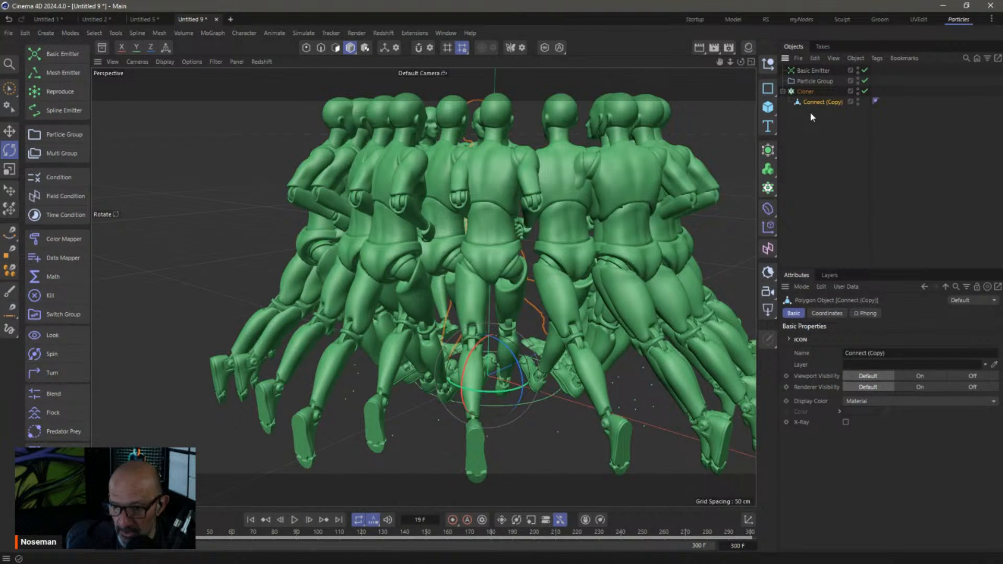
click(807, 91)
click(894, 313)
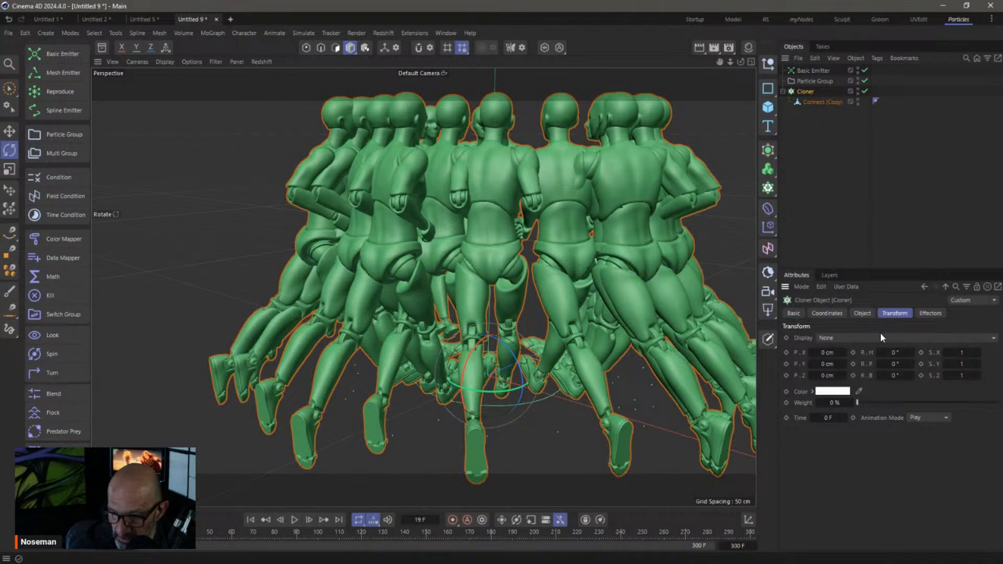
drag(895, 352, 901, 352)
text(180)
key(Return)
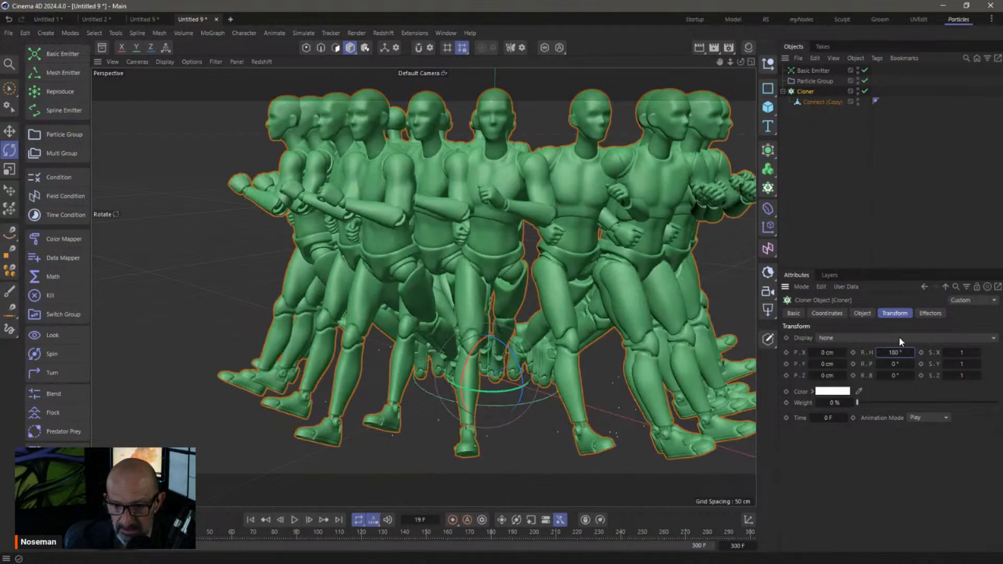
Preview the running crowd, then map the run cycle to Distance at 118.01 cm per second
click(251, 520)
click(294, 520)
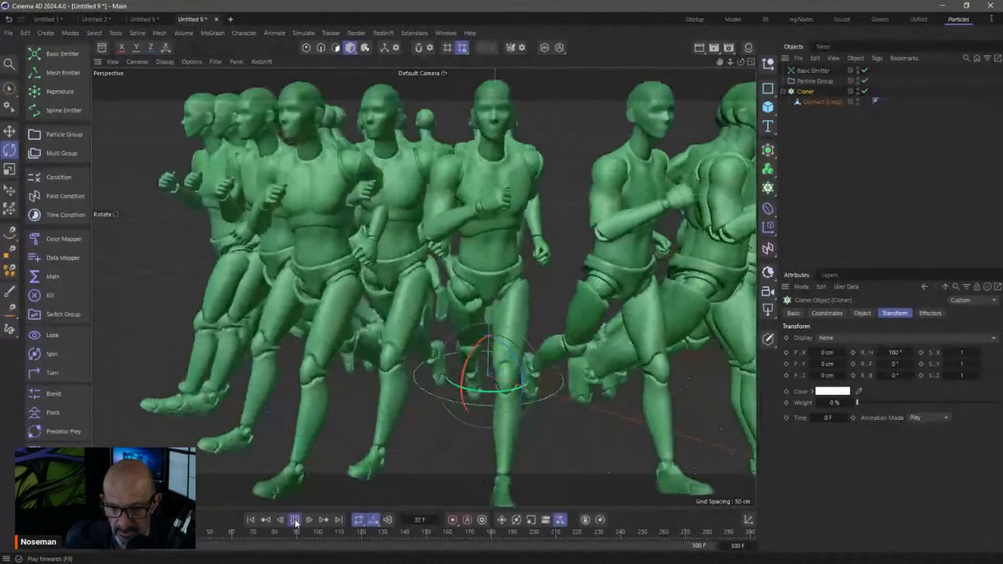
click(250, 520)
scroll(482, 357, down, 5)
alt+middle_drag(496, 376, 474, 320)
click(293, 520)
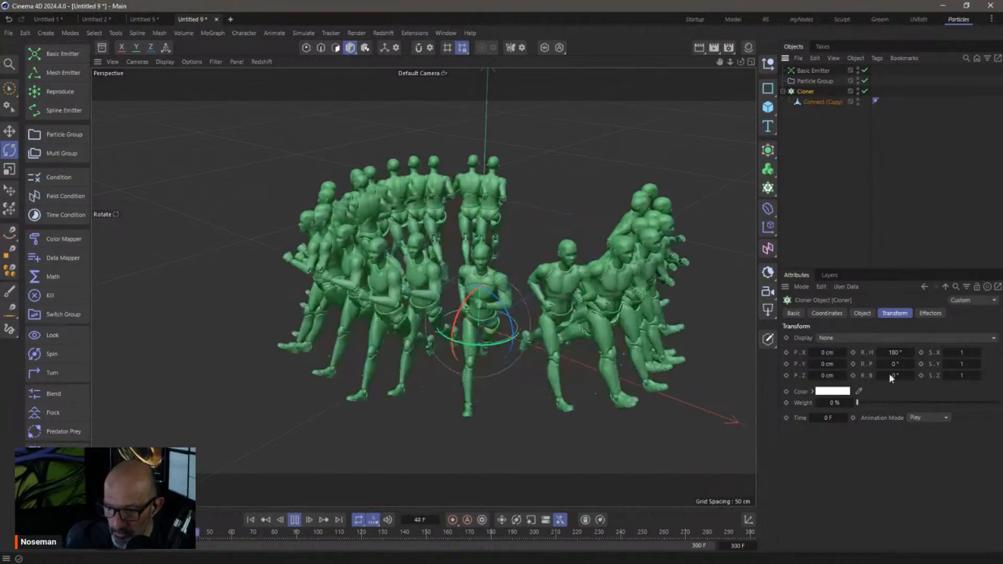
click(862, 313)
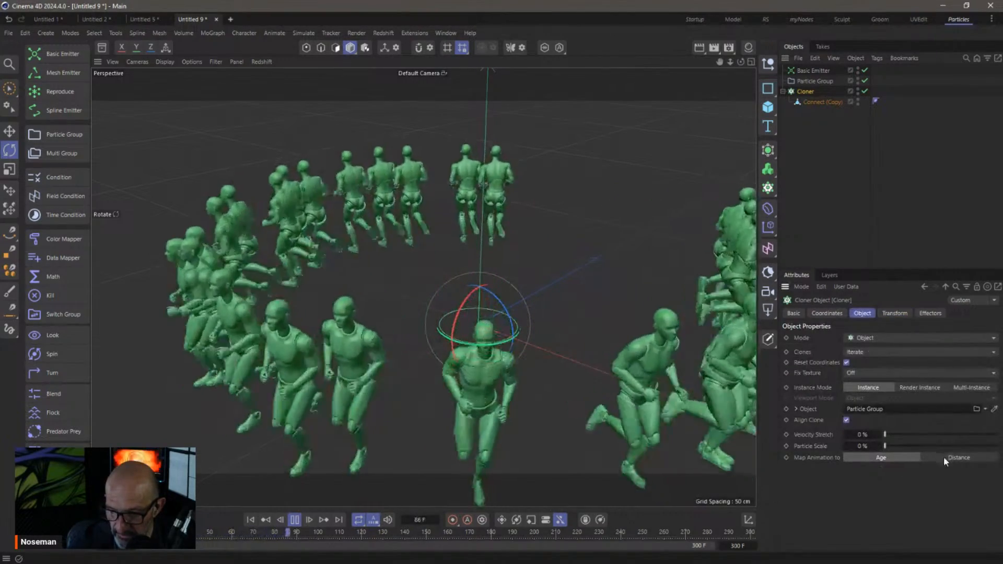
click(944, 457)
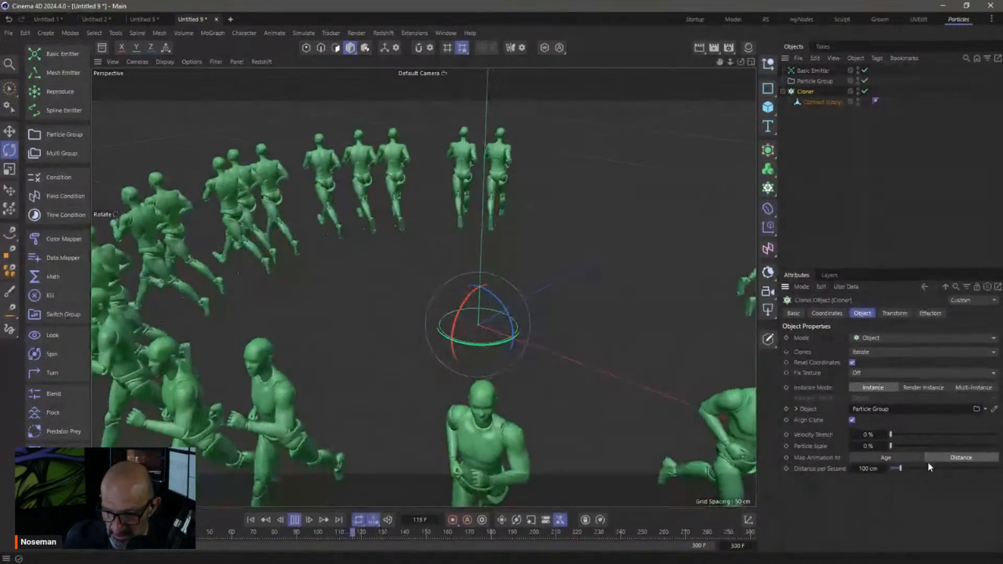
drag(900, 469, 904, 471)
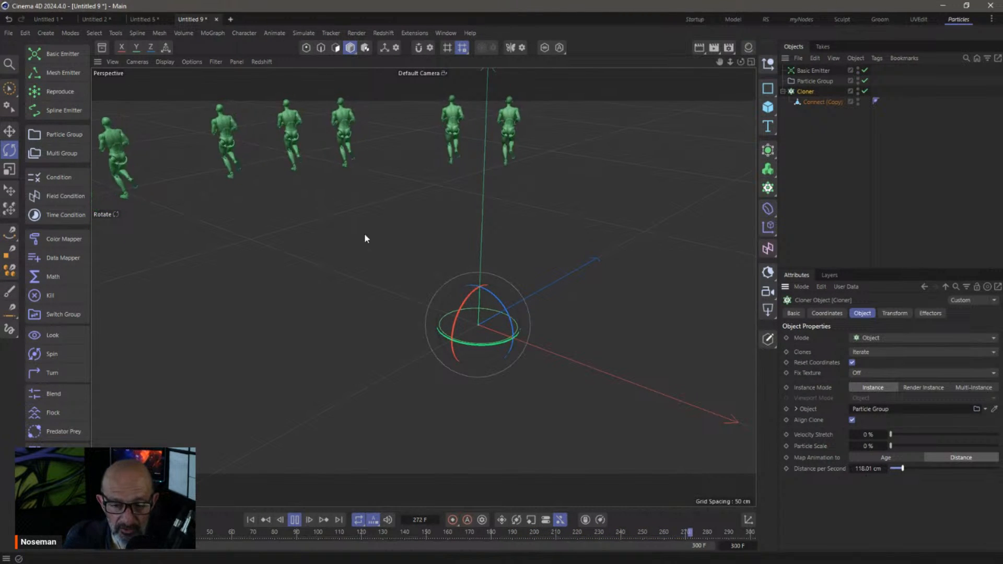
Give the Basic Emitter a particle speed variance of 80 cm
click(251, 520)
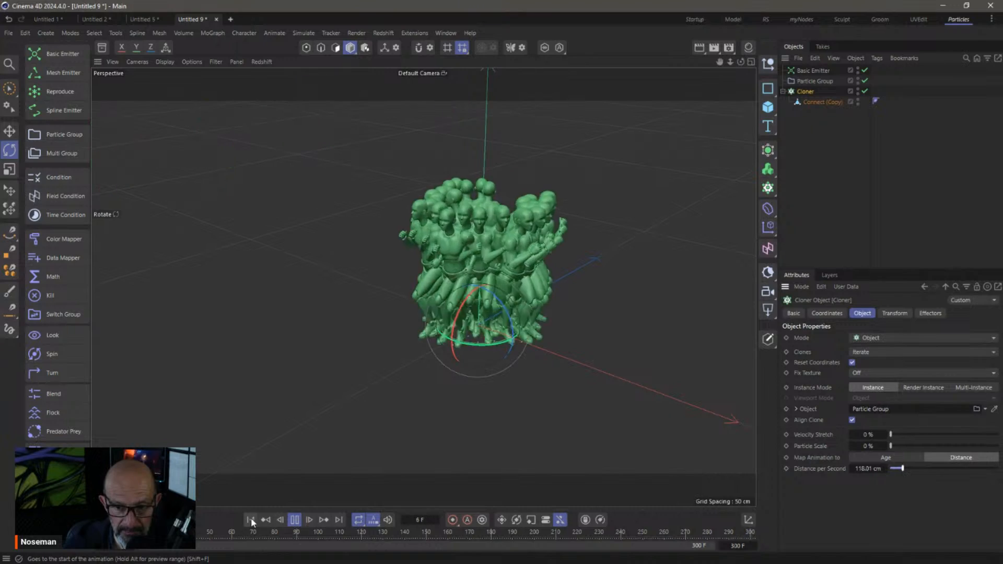
click(812, 71)
click(899, 314)
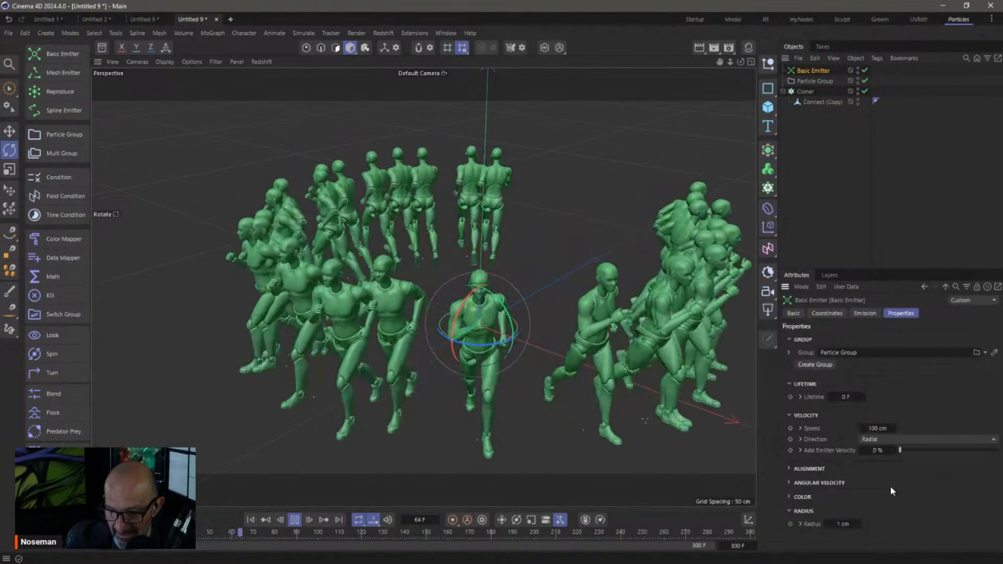
click(800, 428)
double_click(884, 441)
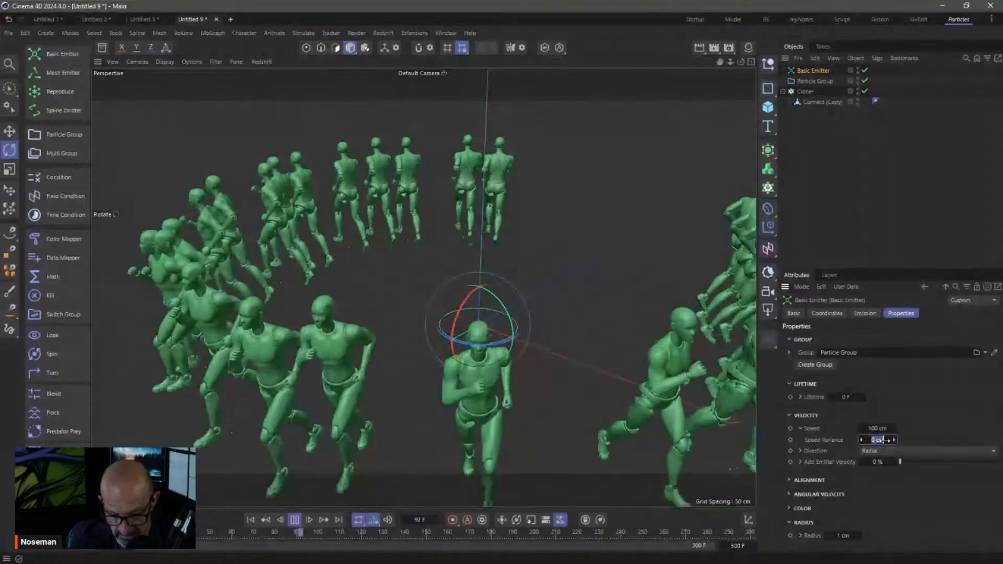
text(80)
key(Return)
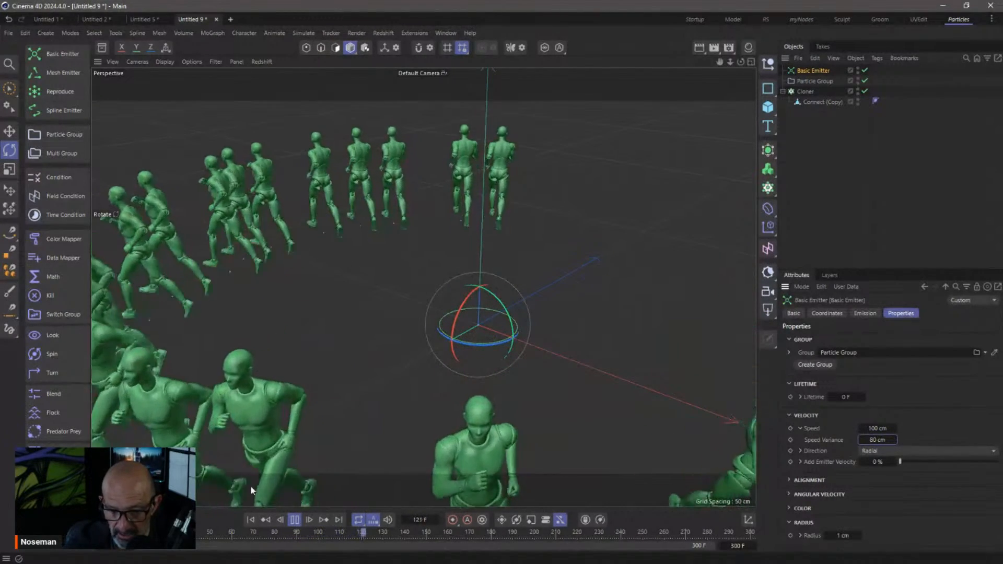
Replay from the start and set the Cloner's Distance per Second to 349.01 cm
click(251, 519)
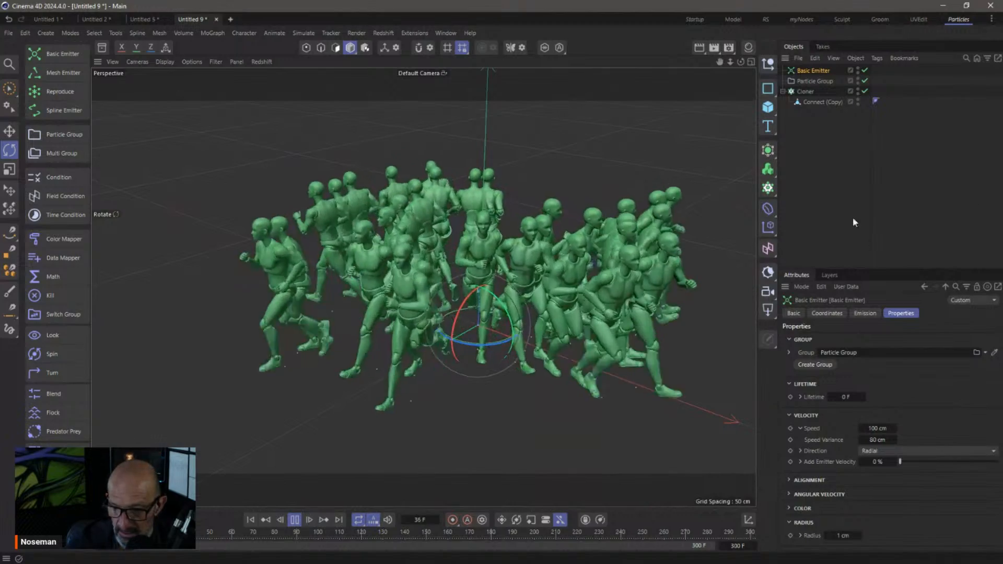
click(807, 93)
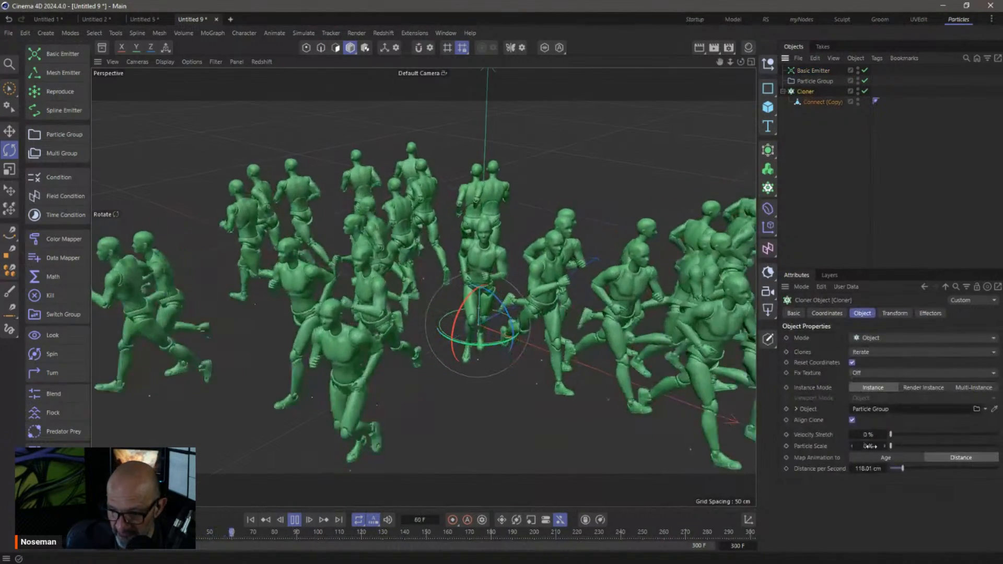
drag(903, 471, 894, 472)
click(250, 519)
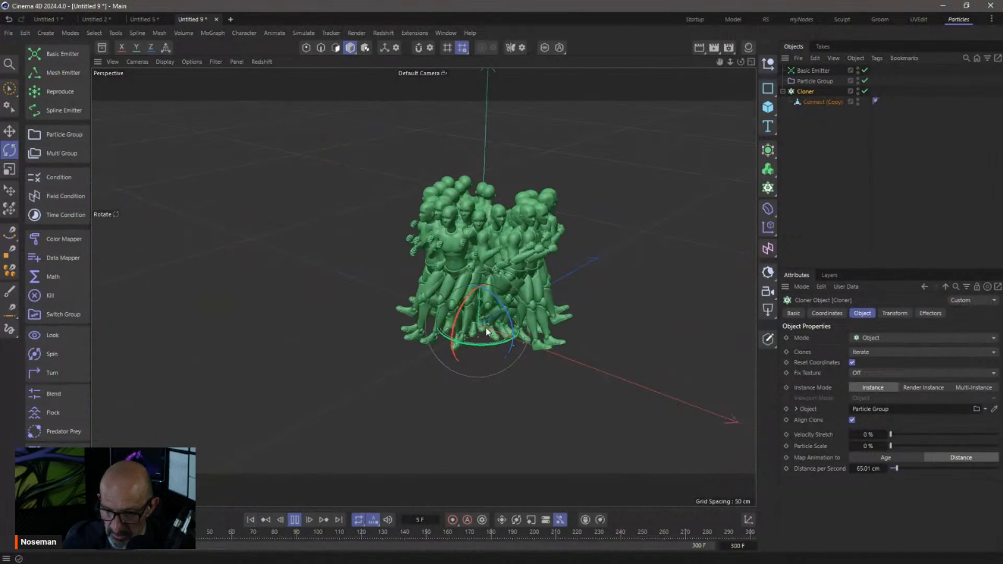
drag(895, 469, 928, 472)
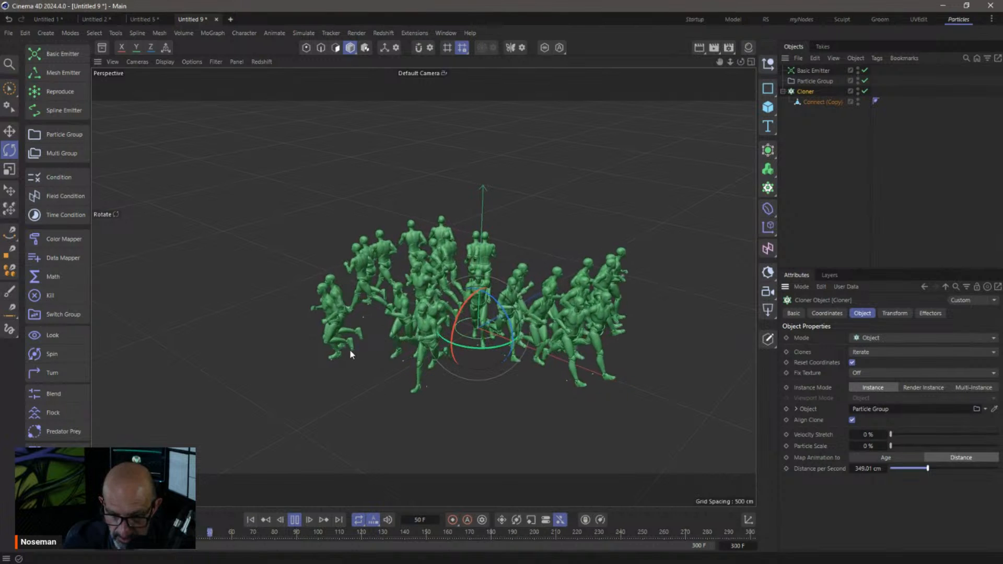
Recentre the view, replay the runners, and inspect the Cloner's Transform settings
click(832, 207)
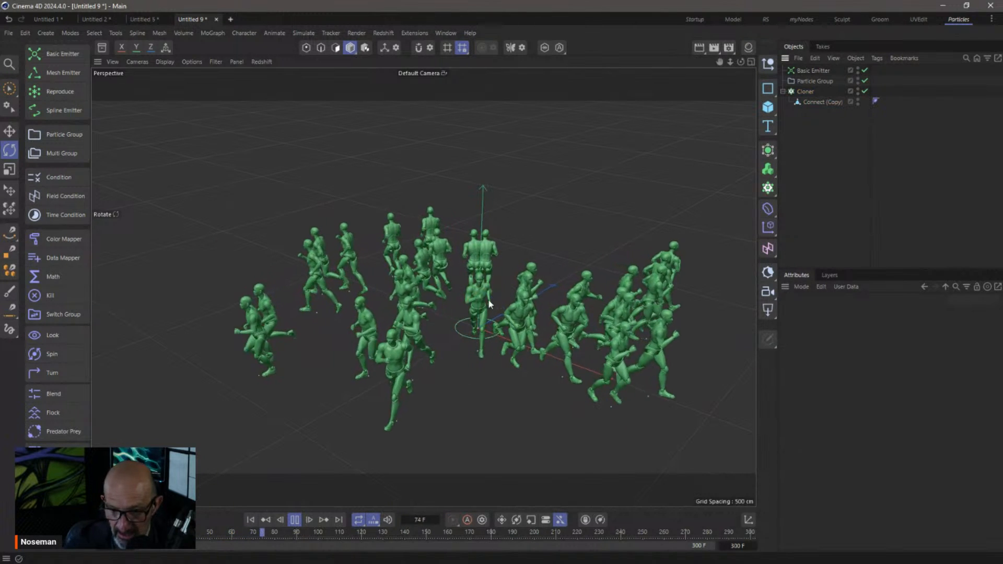
alt+middle_drag(495, 329, 431, 246)
click(250, 520)
click(293, 522)
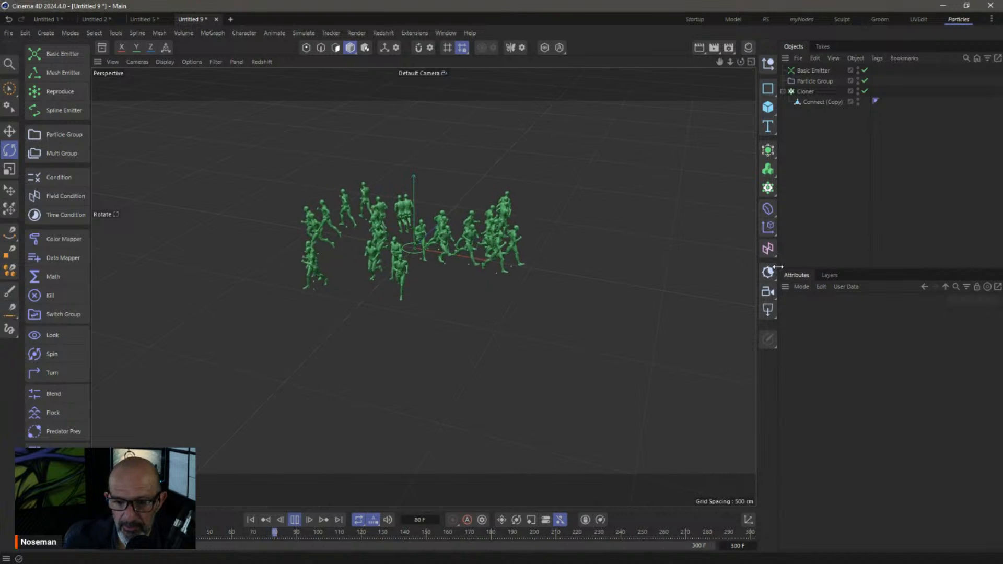
click(812, 92)
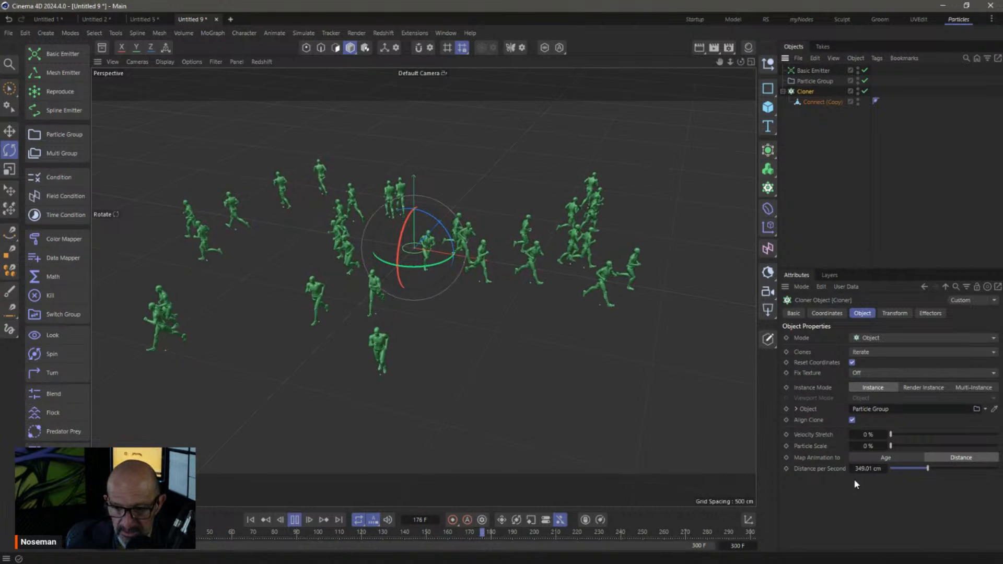
click(892, 313)
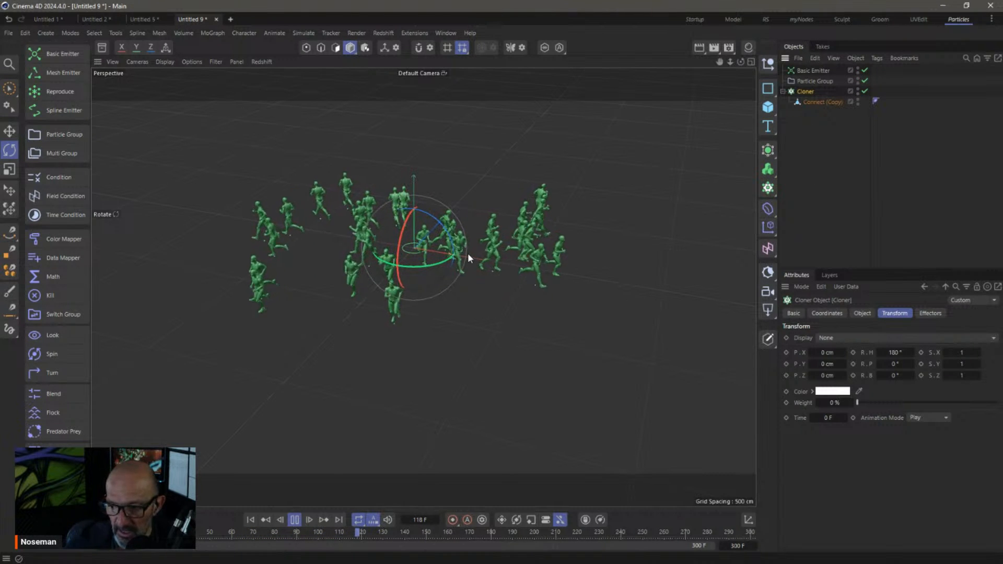
click(294, 520)
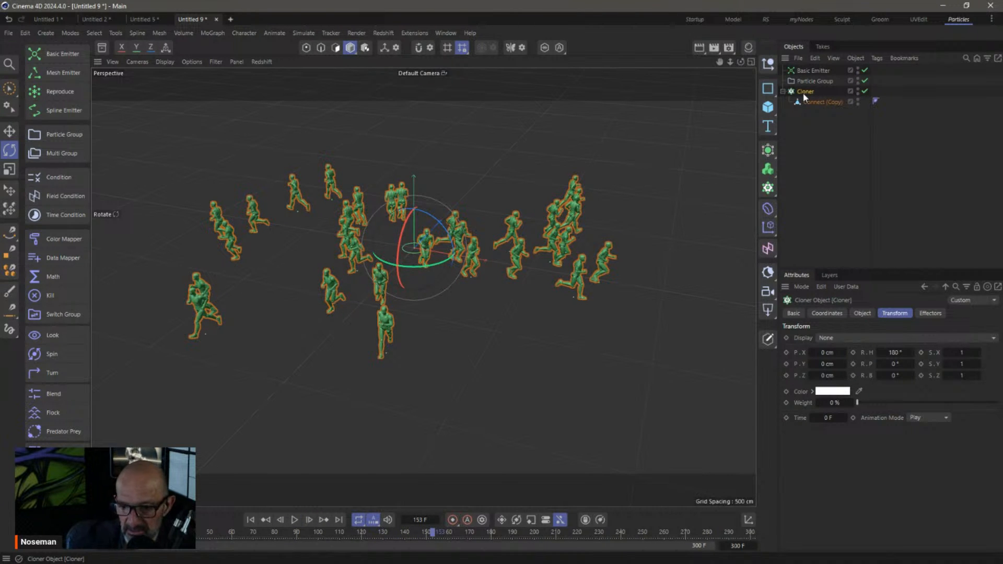
Turn off Reset Coordinates, replay the runners, and bring the 3D Scenes folder window into view
click(862, 313)
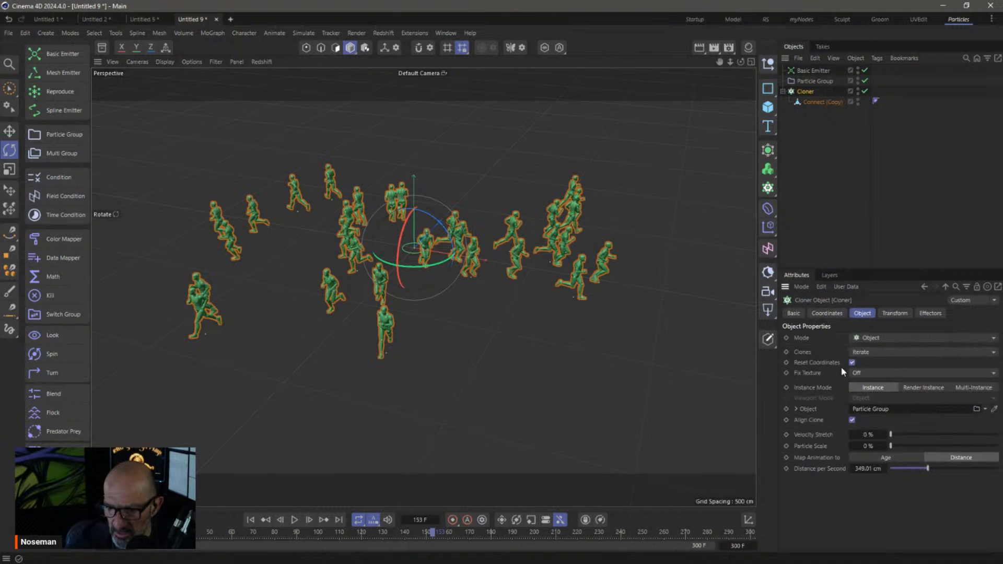
click(250, 519)
click(294, 520)
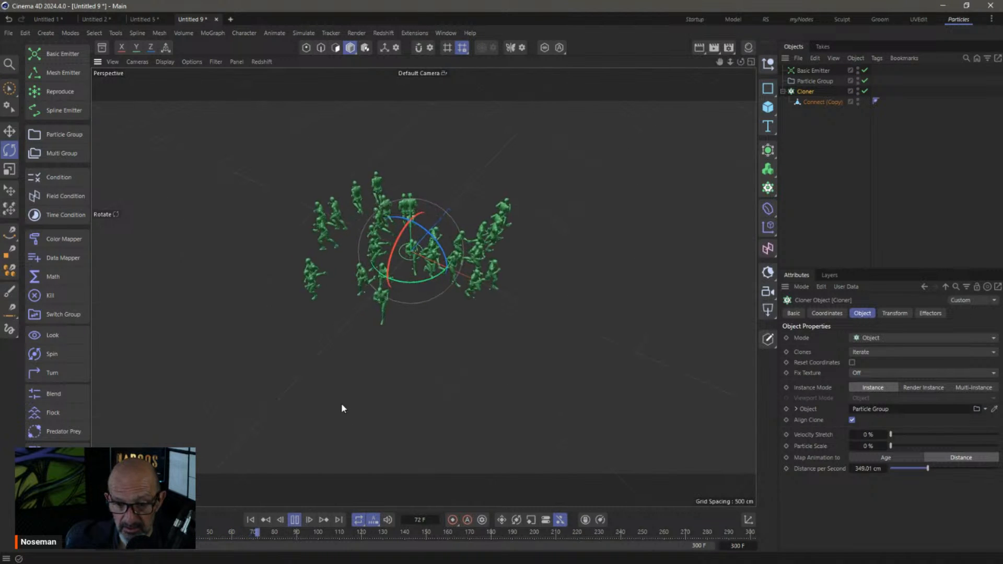
click(293, 520)
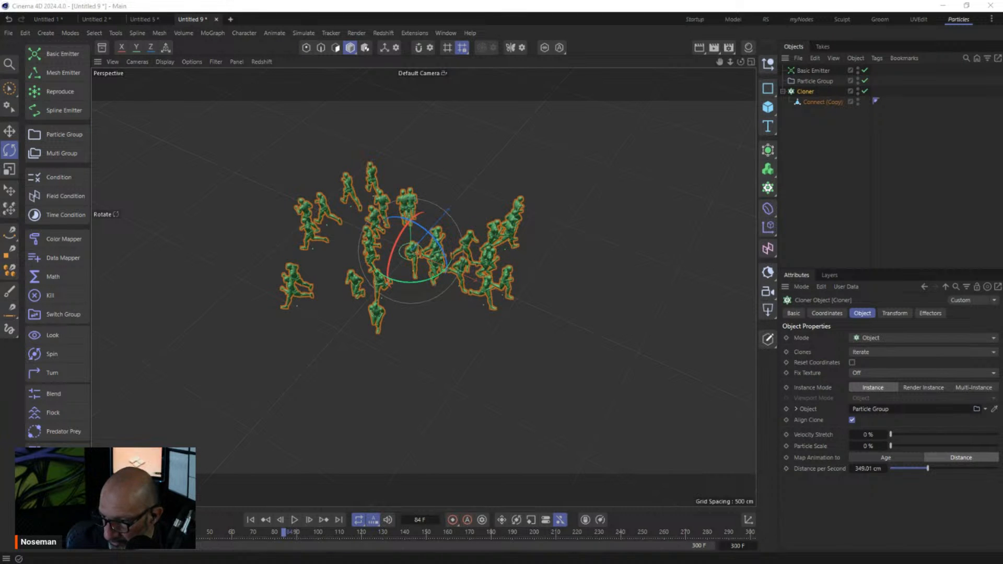
drag(1002, 156, 487, 120)
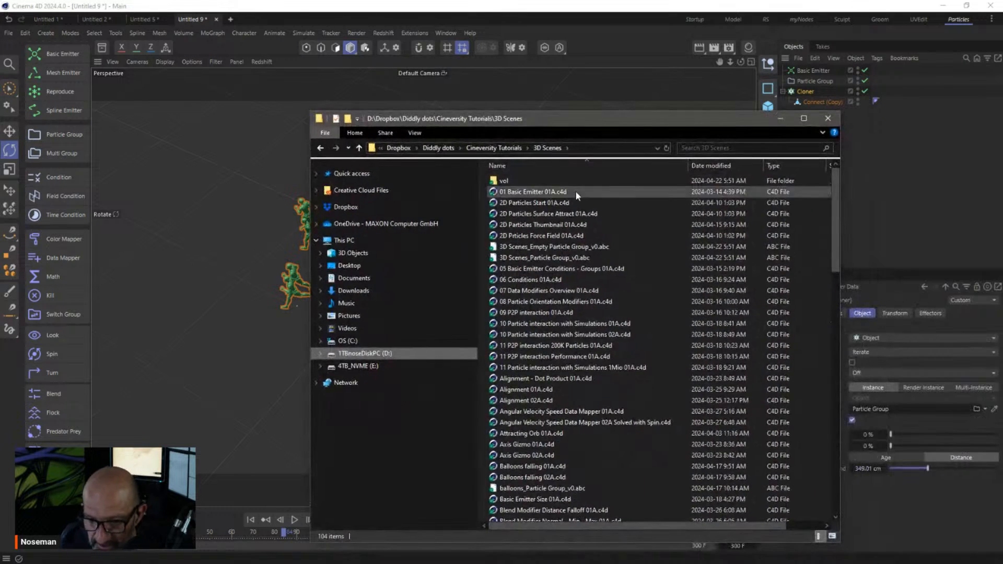
Sort 3D Scenes by Date modified and open Rolling Spheres - MoGraph Map to Distance 01A.c4d
click(711, 166)
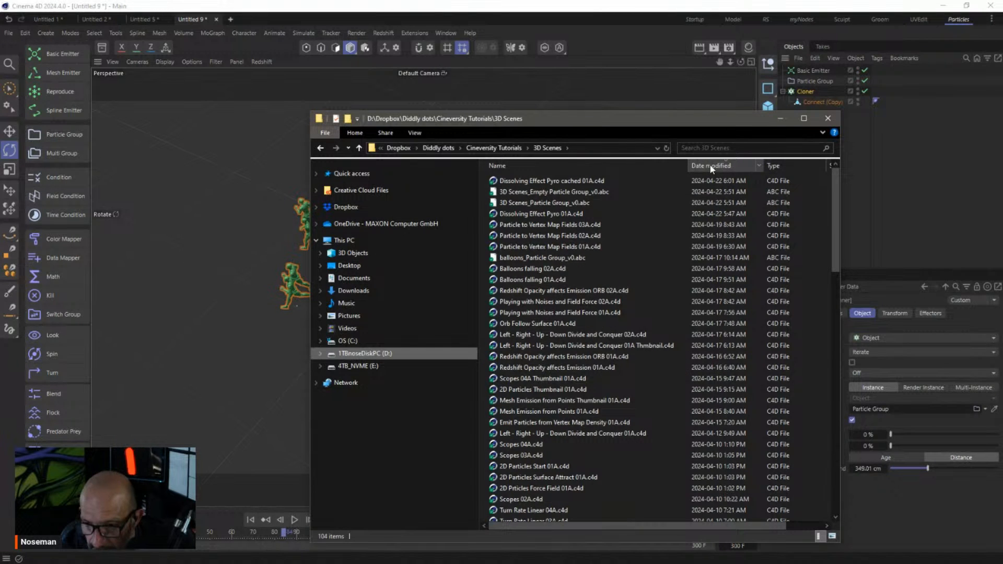
scroll(601, 407, down, 1)
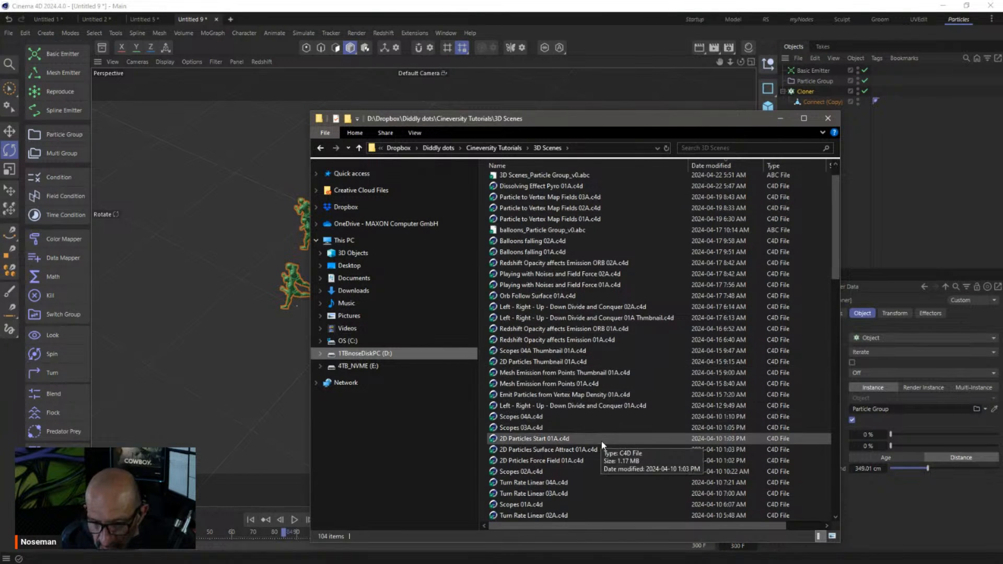
scroll(601, 438, down, 2)
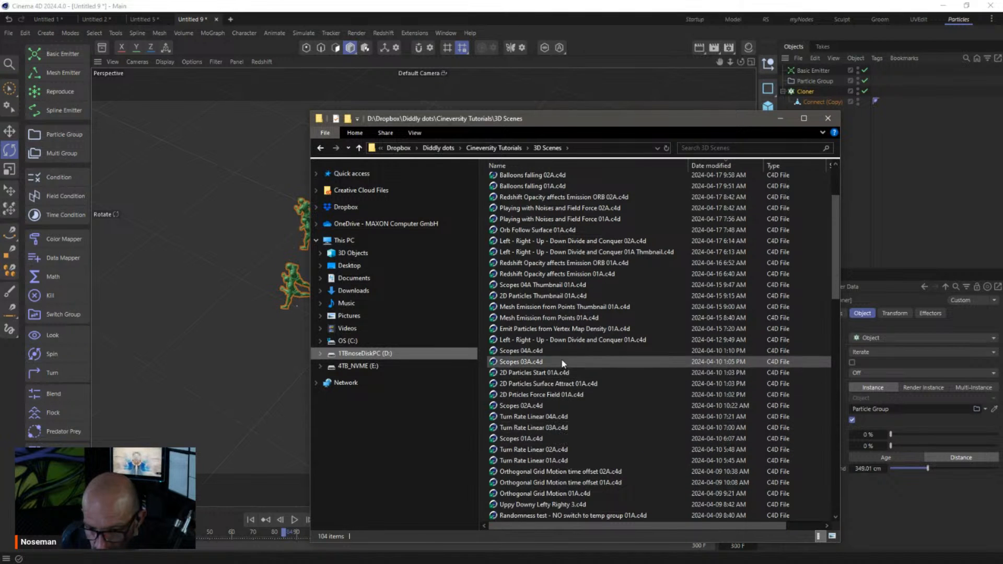
scroll(593, 395, down, 1)
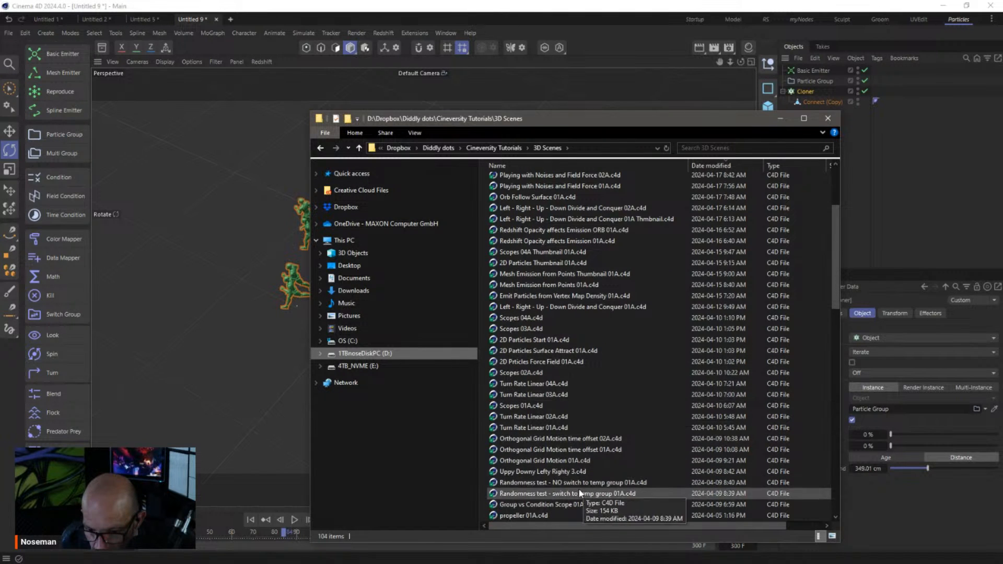
scroll(604, 485, down, 2)
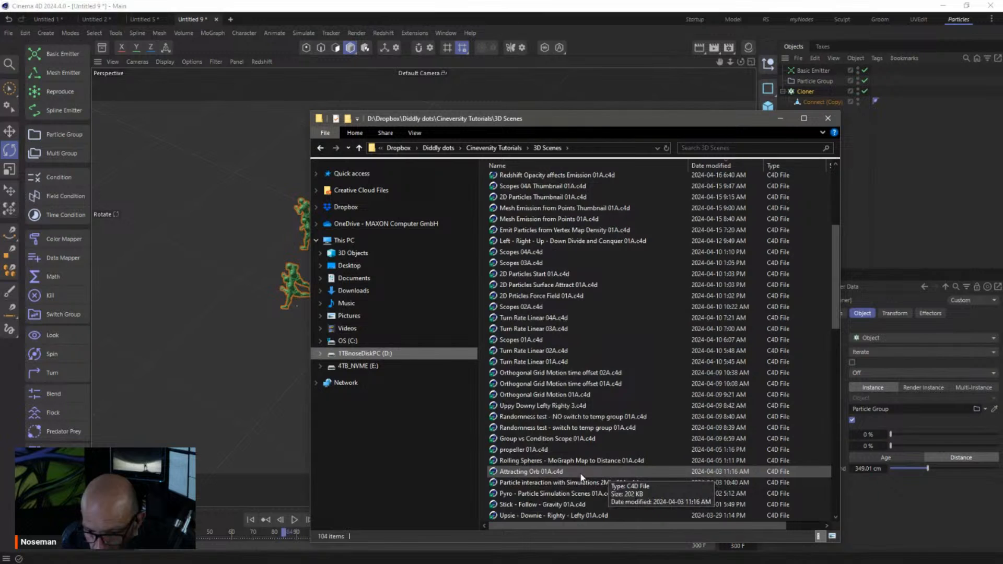
scroll(599, 479, down, 1)
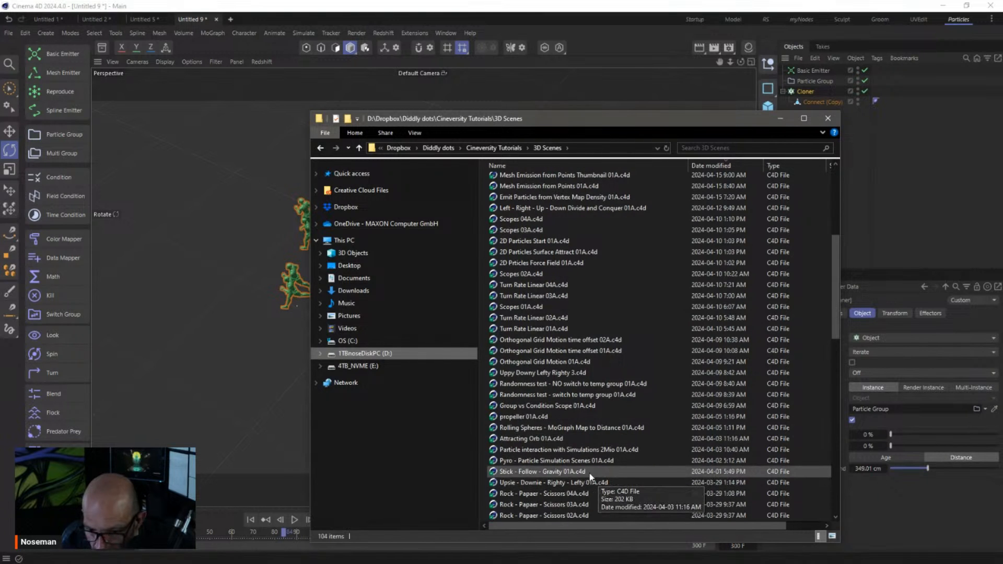
click(541, 429)
double_click(541, 429)
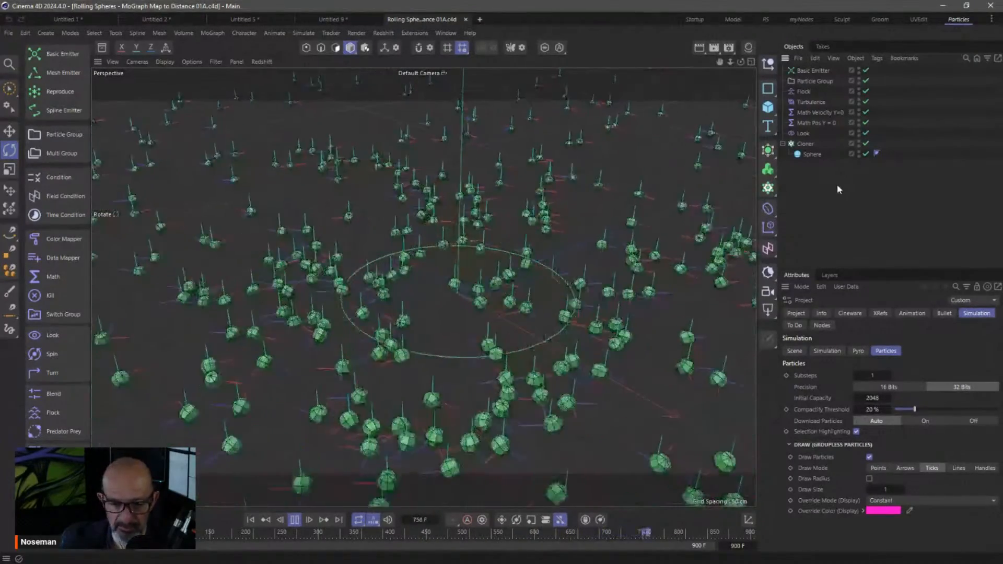
Stop the Rolling Spheres playback and rewind to frame 0
click(295, 522)
click(250, 520)
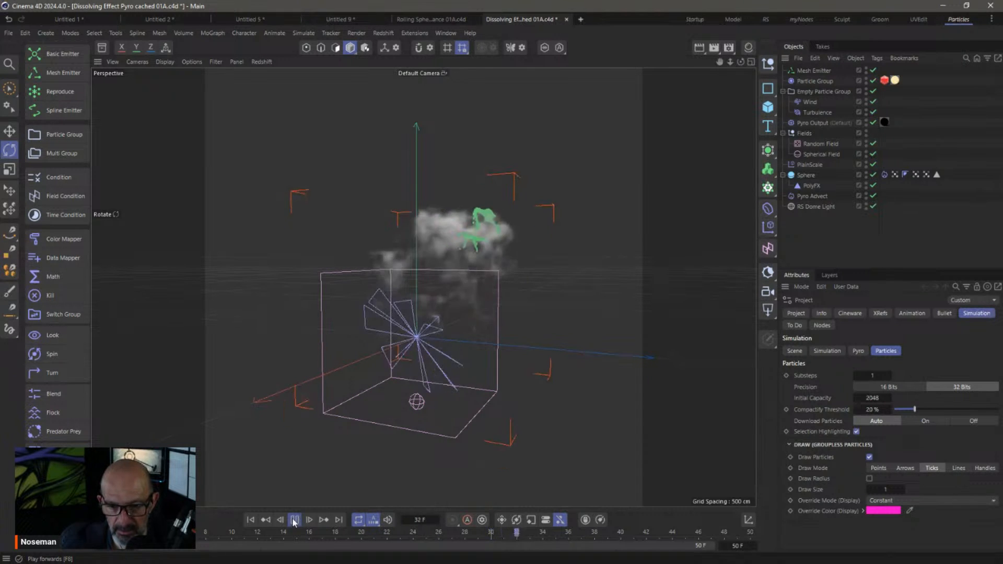
Rewind the dissolve demo to the intact sphere and start new project Untitled 10
click(250, 520)
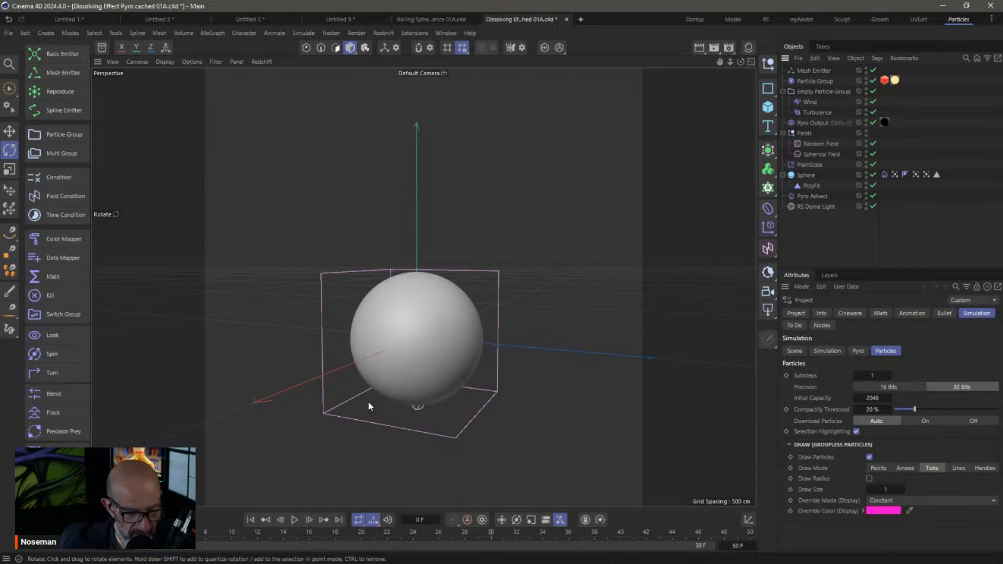
key(ctrl+n)
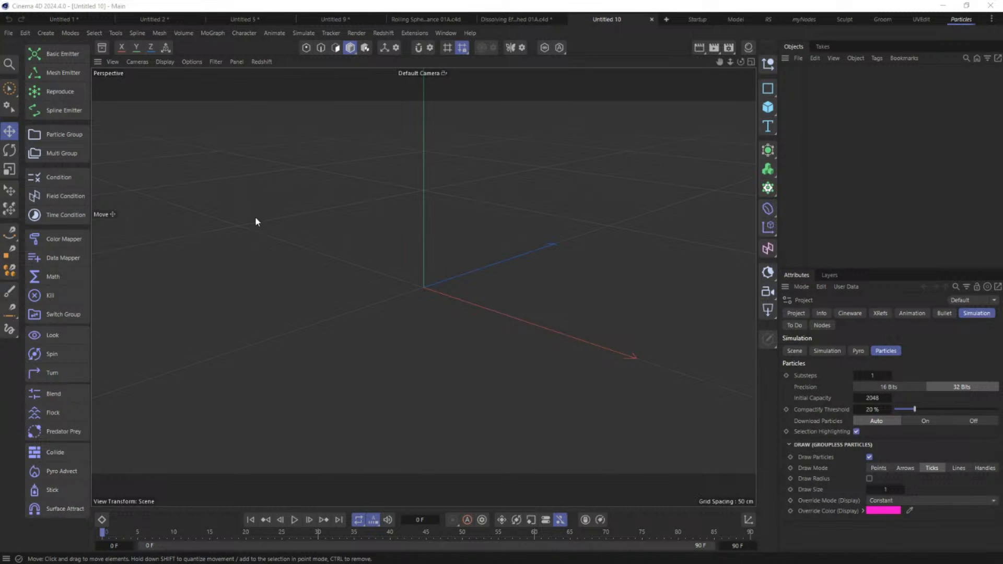
Add a wireframe-shaded Icosahedron Sphere with 215 segments
click(769, 107)
click(872, 163)
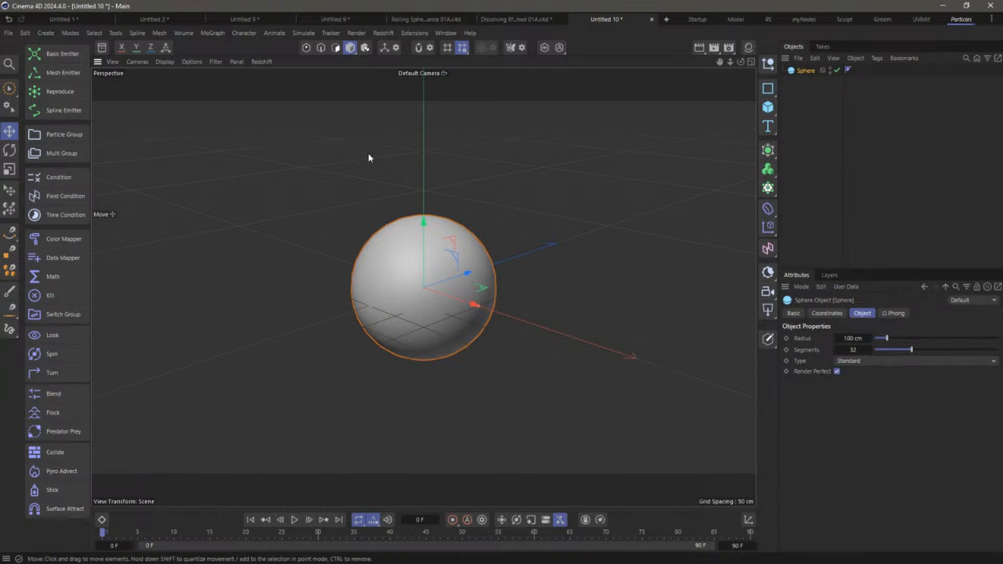
click(164, 62)
click(178, 107)
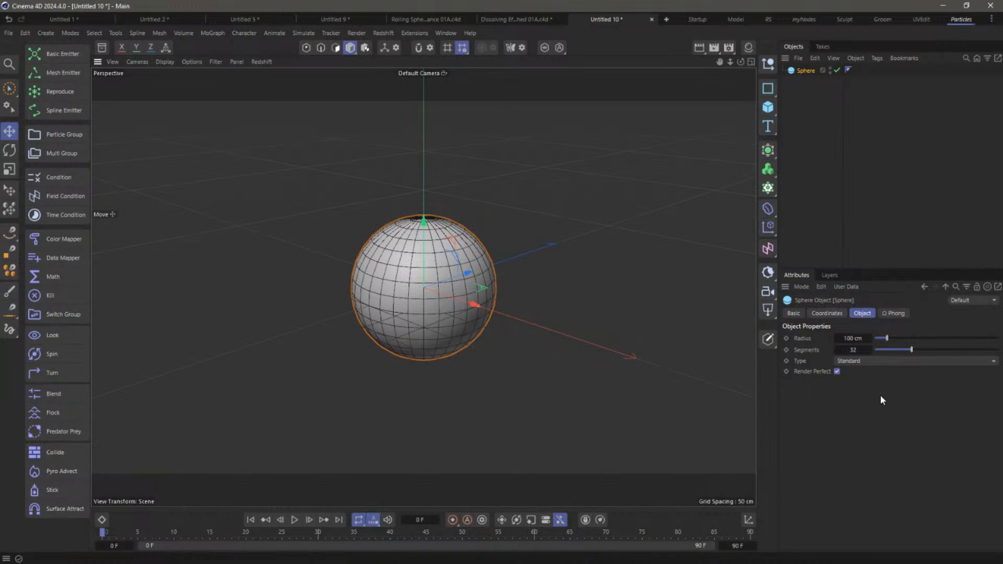
click(891, 361)
click(888, 433)
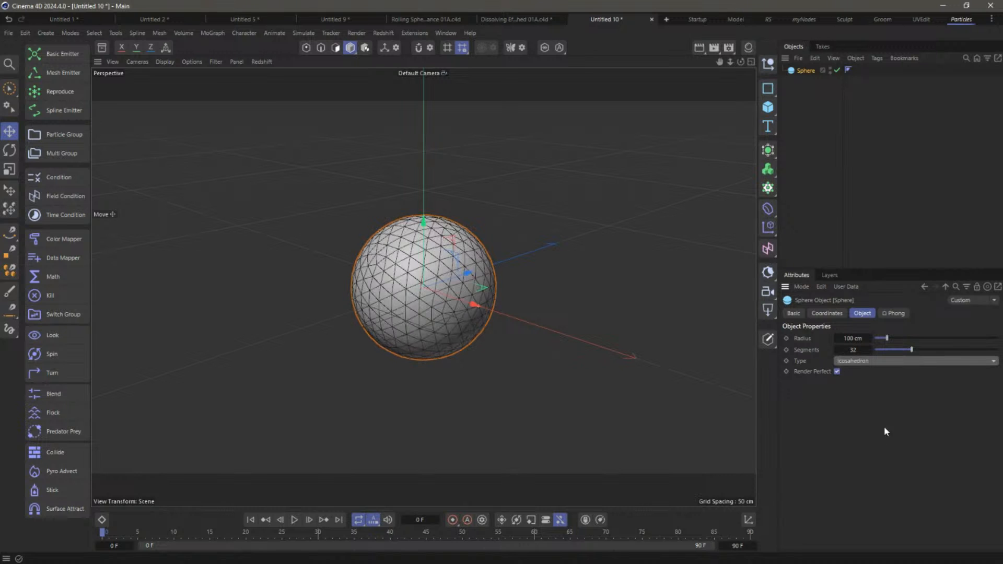
drag(911, 349, 997, 350)
mouse_move(870, 350)
mouse_down()
mouse_move(888, 353)
mouse_move(877, 352)
mouse_up()
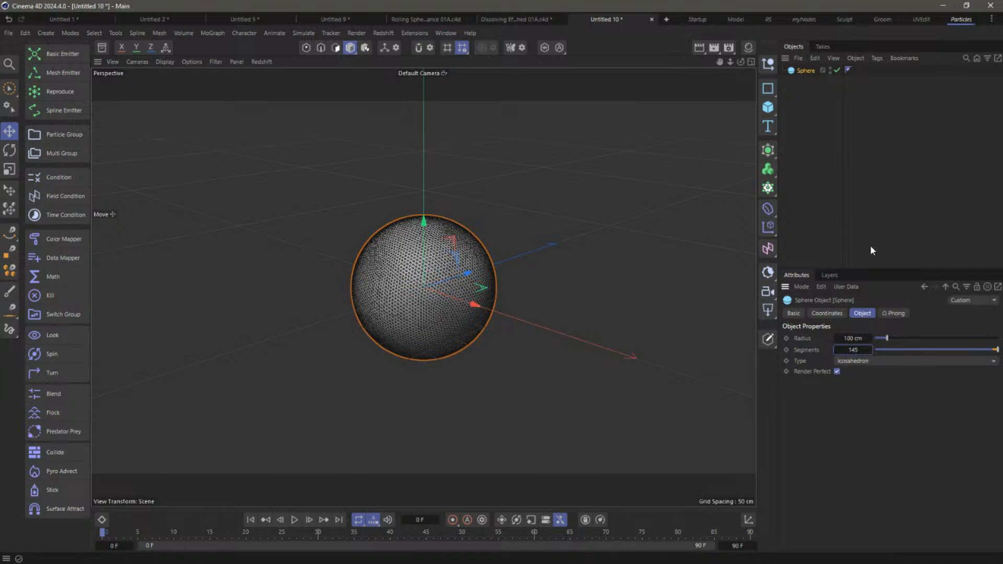
drag(869, 350, 889, 351)
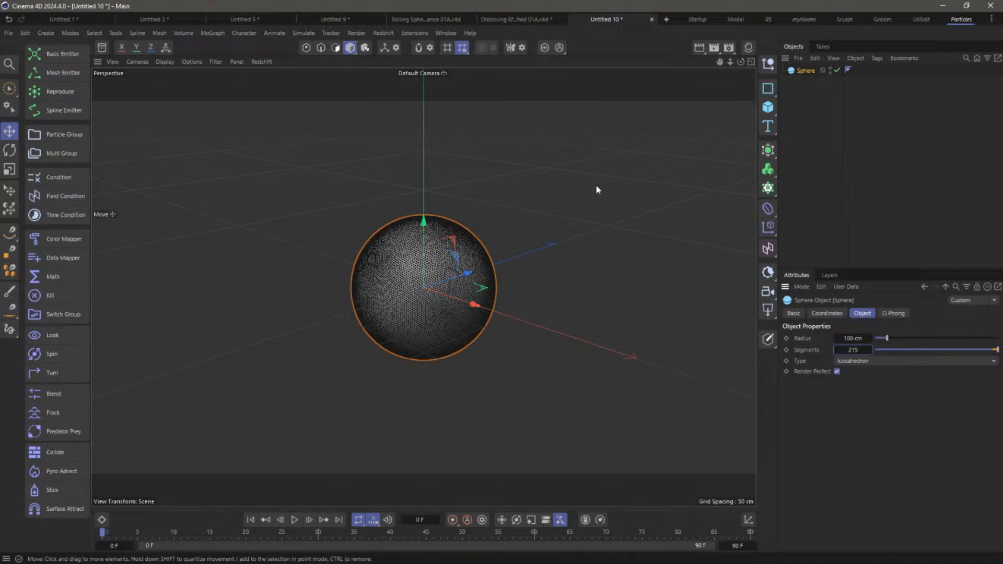
Give the sphere a Vertex Map tag driven by a Spherical Field
right_click(810, 71)
mouse_move(845, 151)
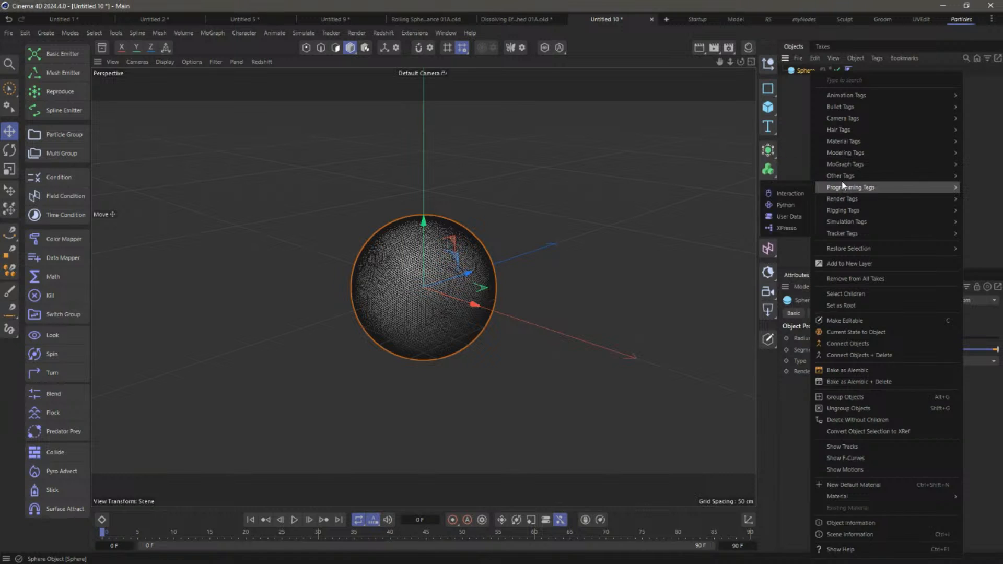
mouse_move(842, 176)
click(752, 286)
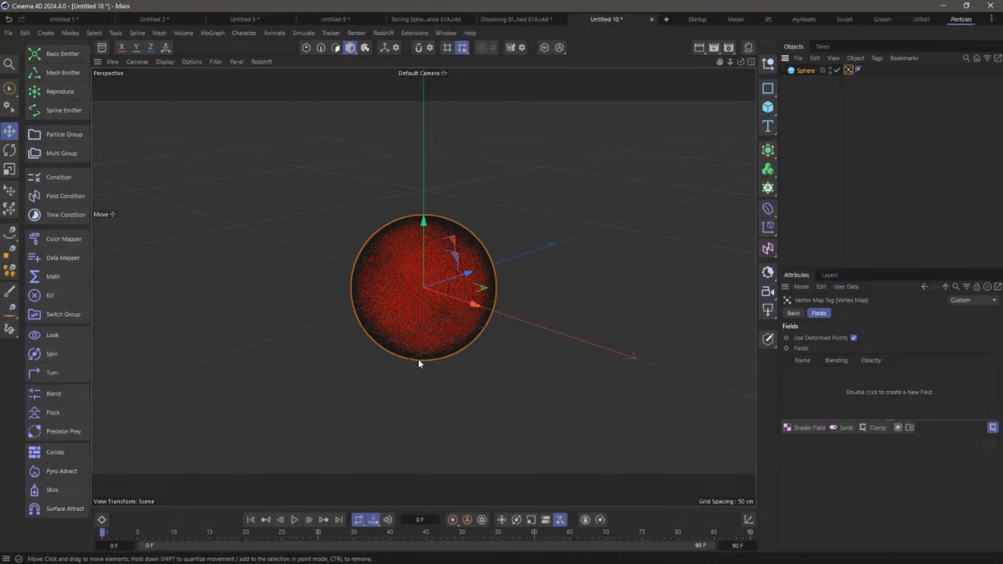
click(804, 427)
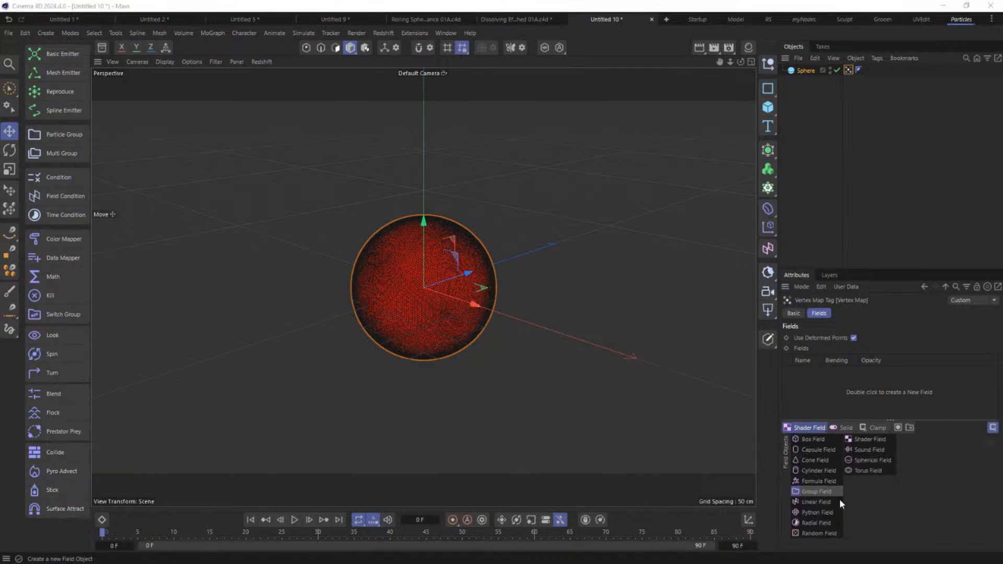
click(875, 460)
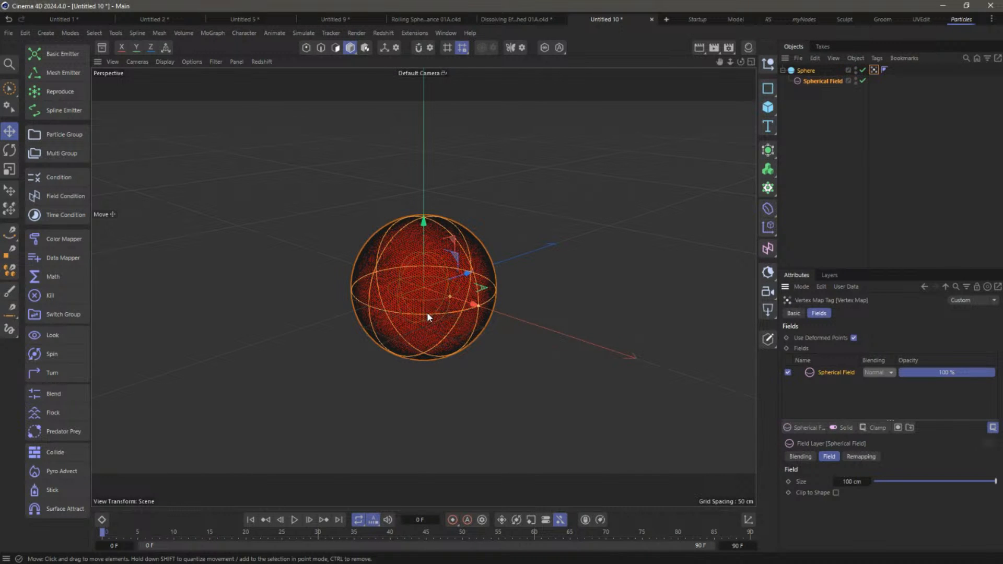
Move the Spherical Field to the root, size it 5 cm, and place it at the sphere's lower edge
click(750, 63)
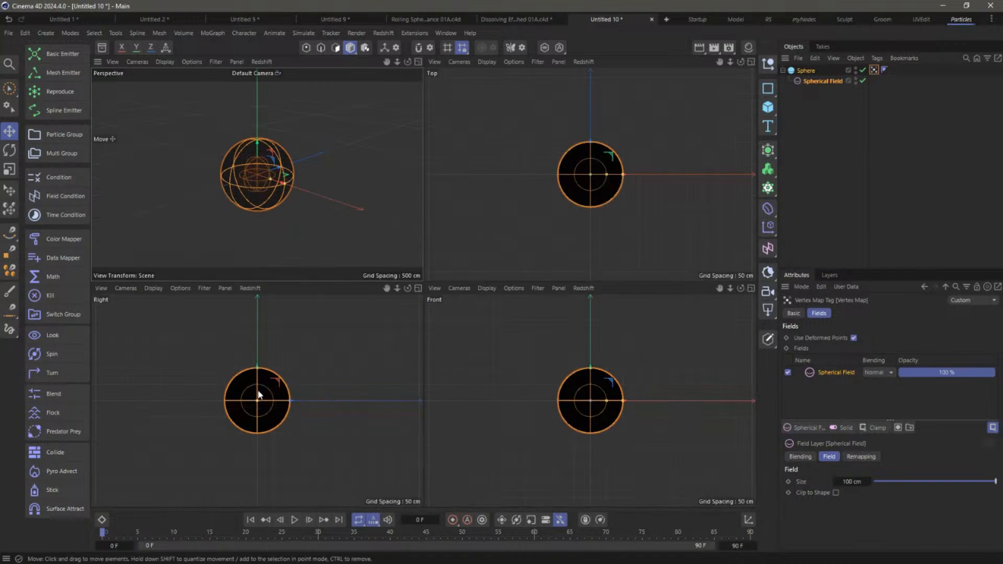
click(312, 380)
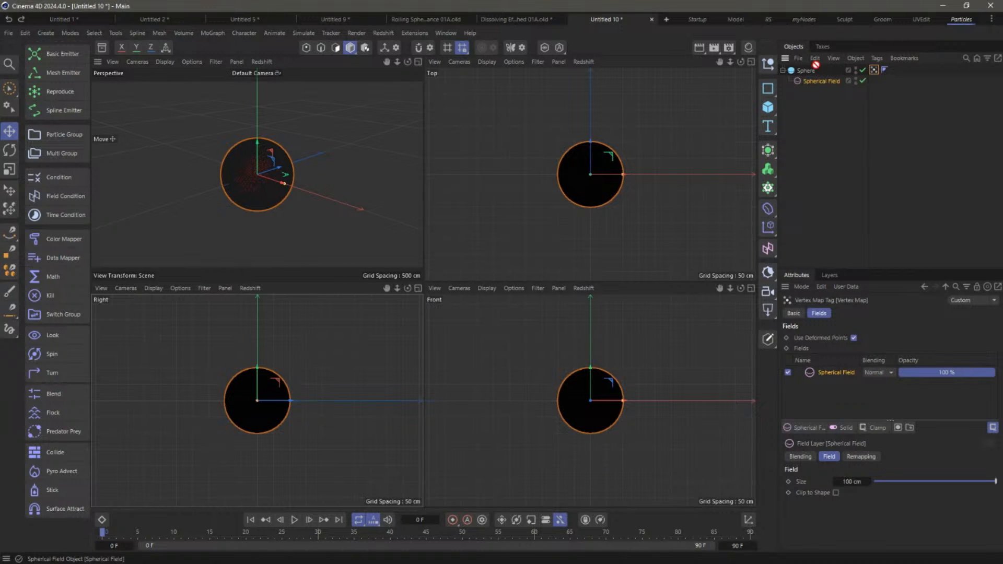
drag(814, 81, 810, 94)
drag(349, 377, 324, 384)
click(849, 352)
text(5)
key(Return)
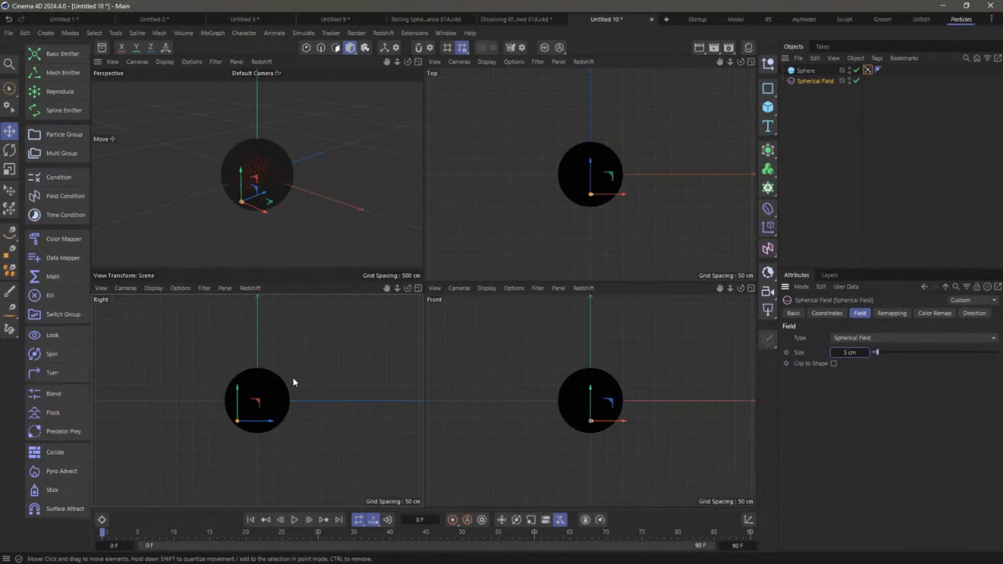
scroll(227, 399, up, 10)
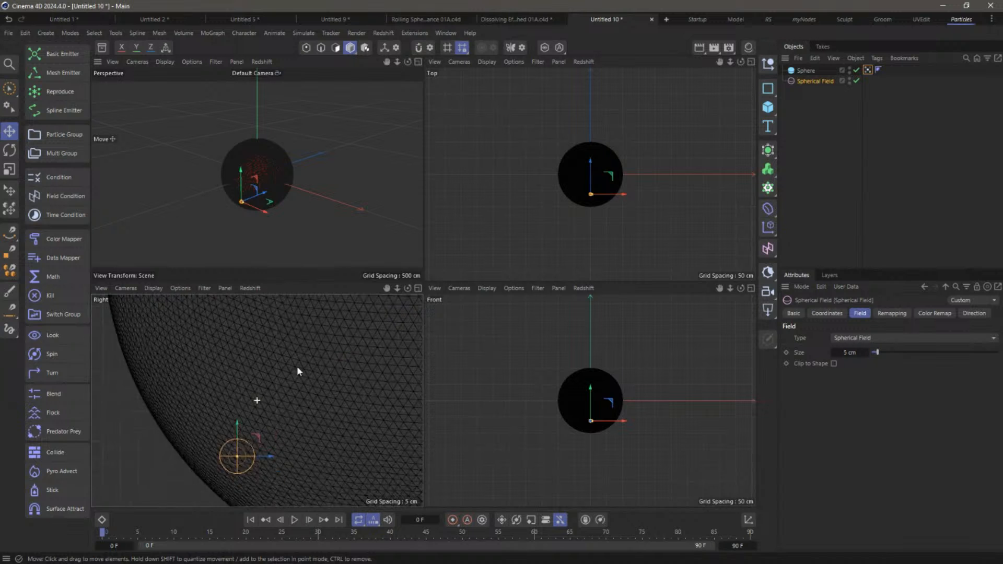
drag(242, 421, 225, 440)
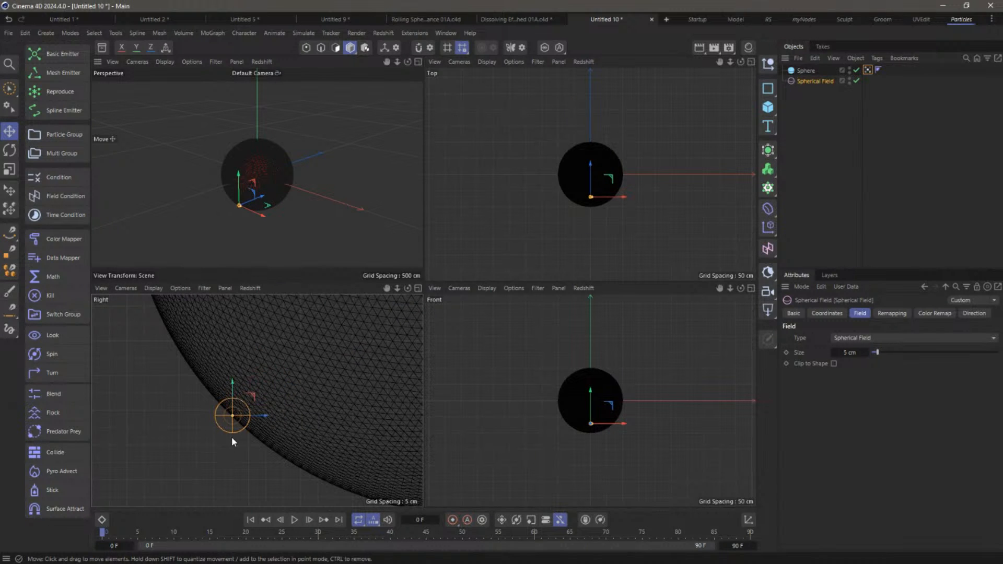
Set the field's Inner Offset to 100% and view the maximised Perspective in Constant Shading
click(897, 314)
drag(941, 436, 999, 433)
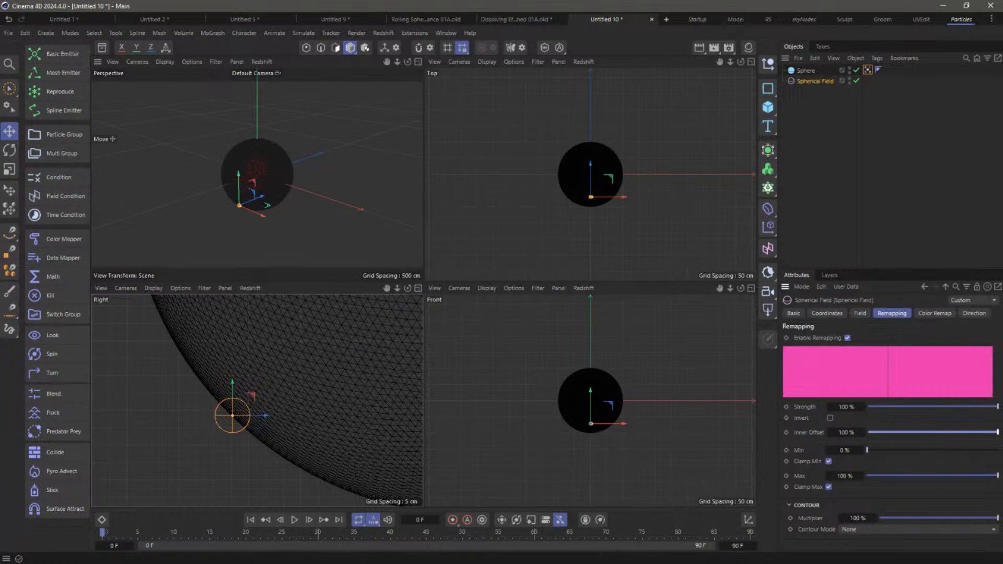
click(418, 62)
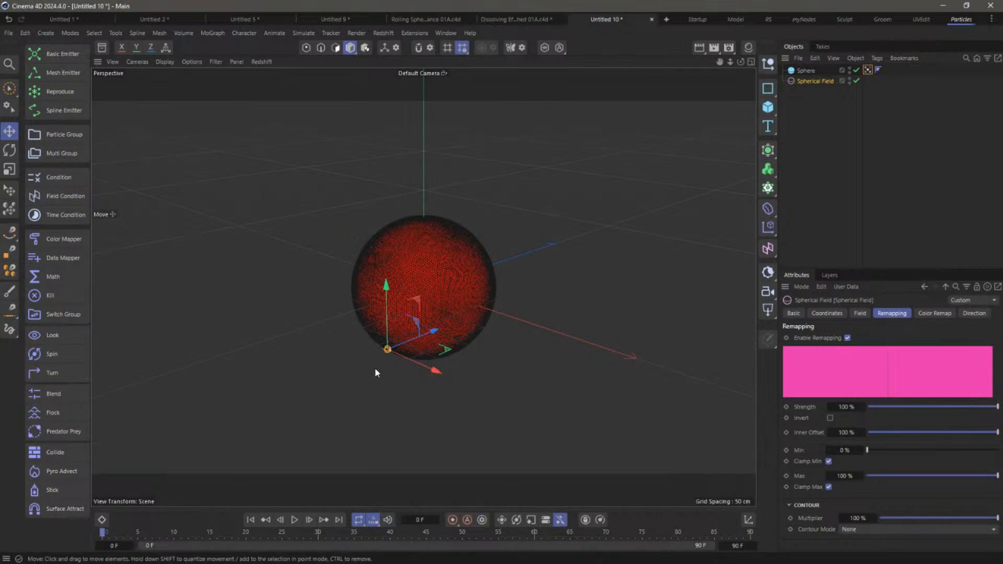
click(165, 62)
click(165, 89)
alt+drag(384, 318, 375, 367)
alt+right_drag(375, 367, 504, 339)
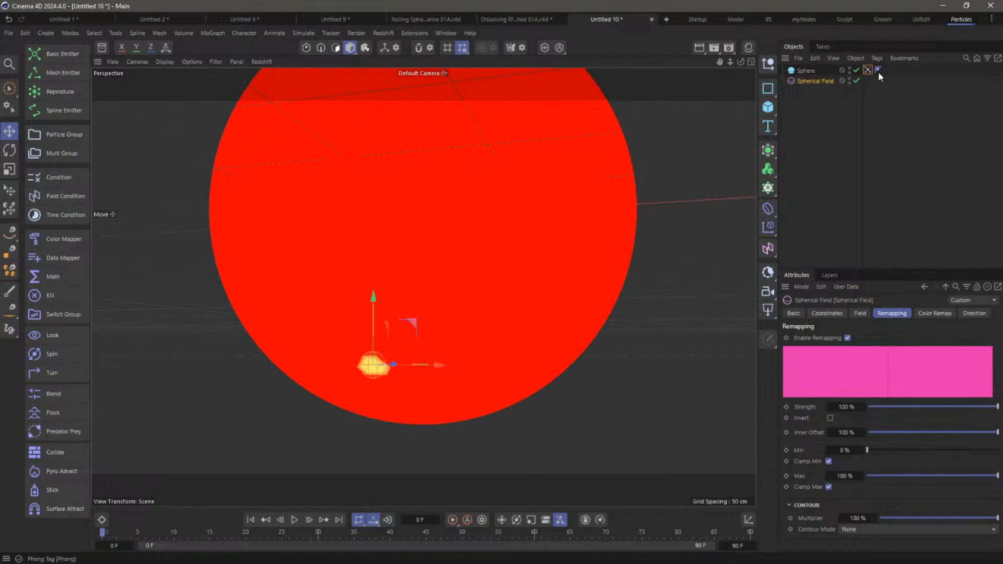
click(866, 70)
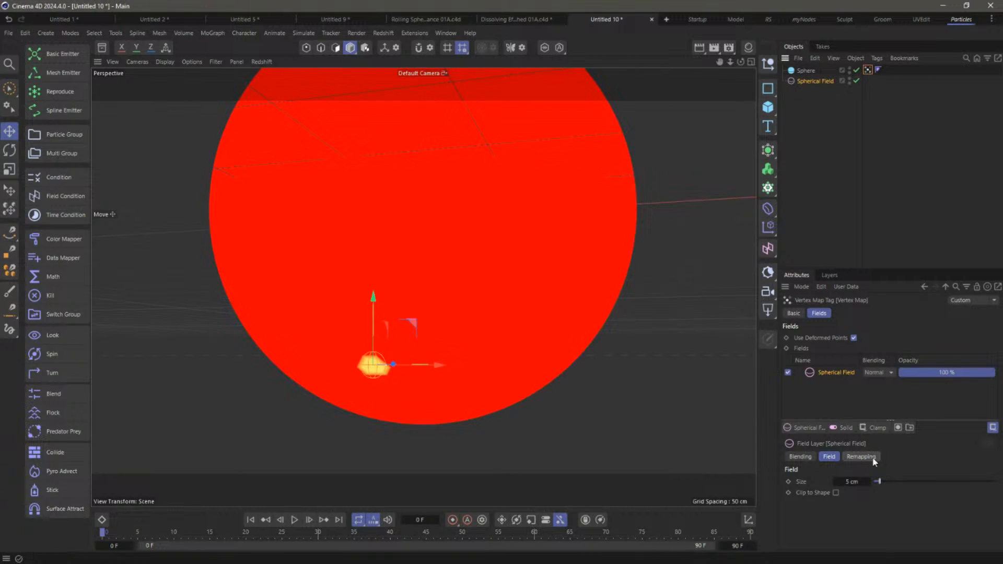
Add a Freeze layer in Grow mode and set the end frame to 300
click(877, 429)
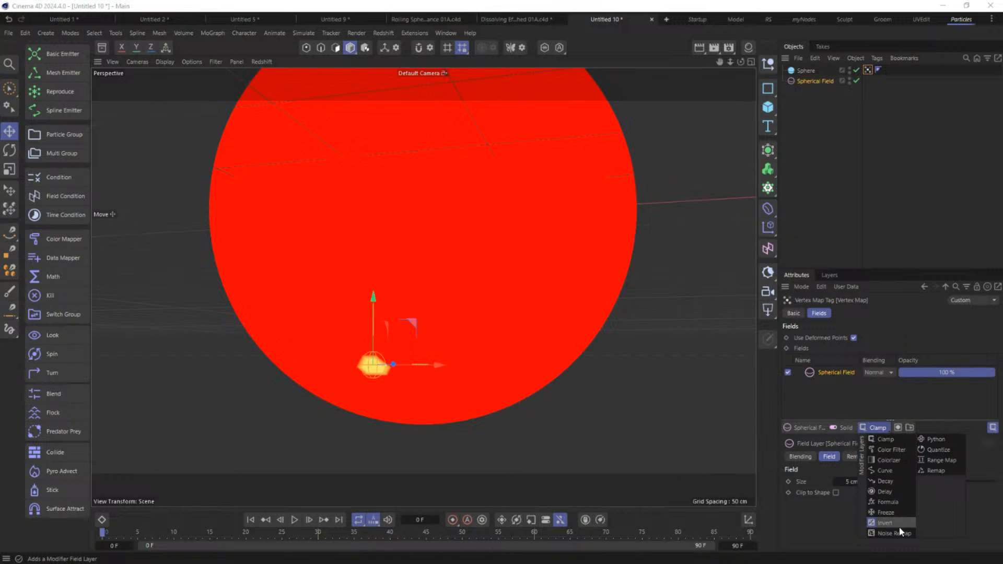
click(888, 513)
click(823, 502)
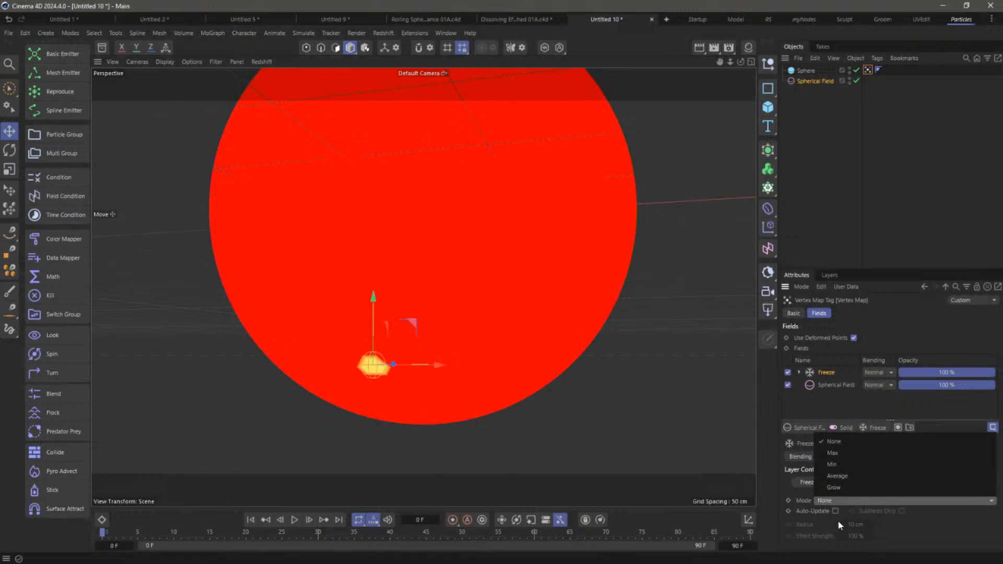
click(848, 485)
click(737, 544)
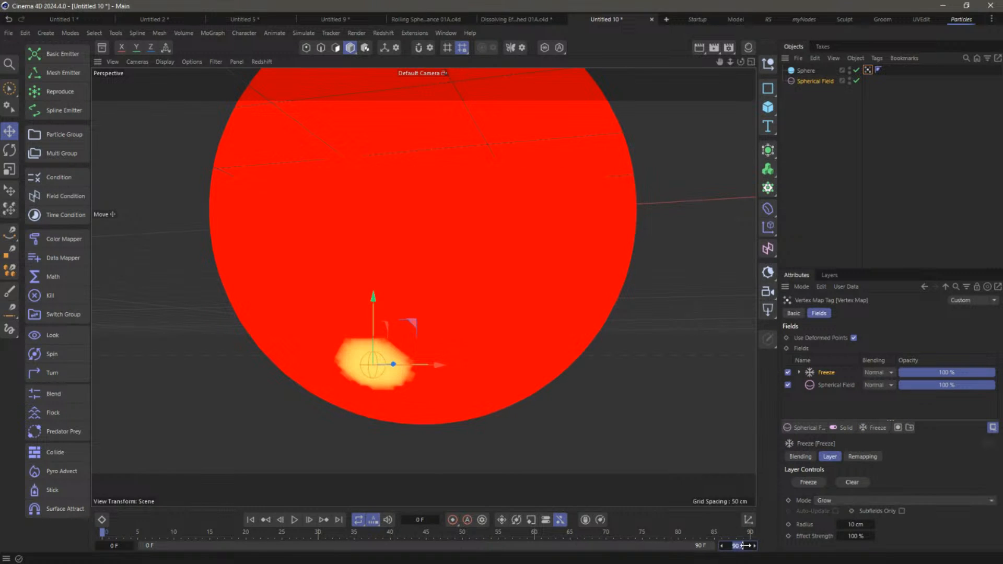
text(300)
key(Return)
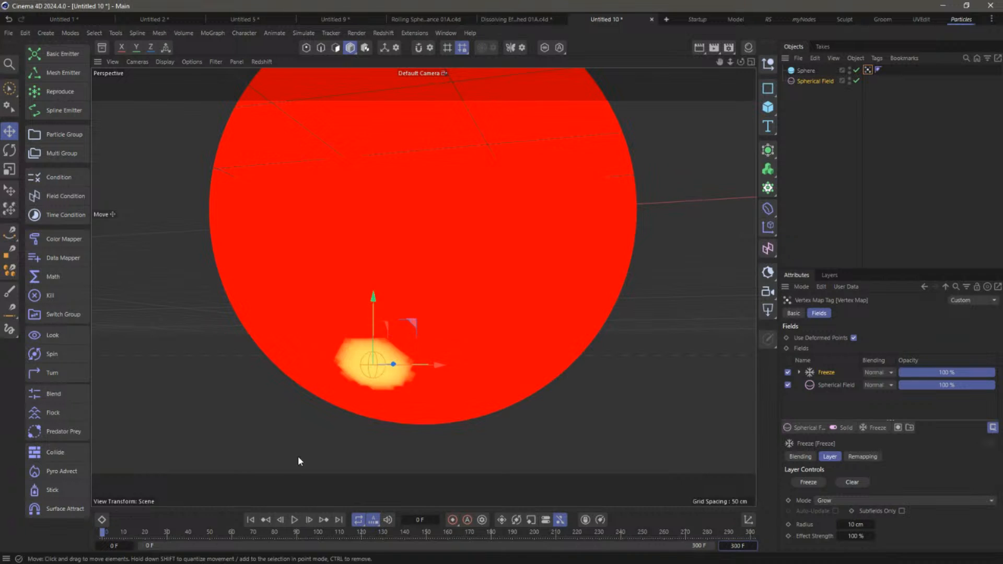
Play the growth from frame 0 a few times from a tilted view
click(295, 520)
click(295, 520)
scroll(470, 240, down, 5)
alt+drag(445, 256, 470, 292)
click(294, 521)
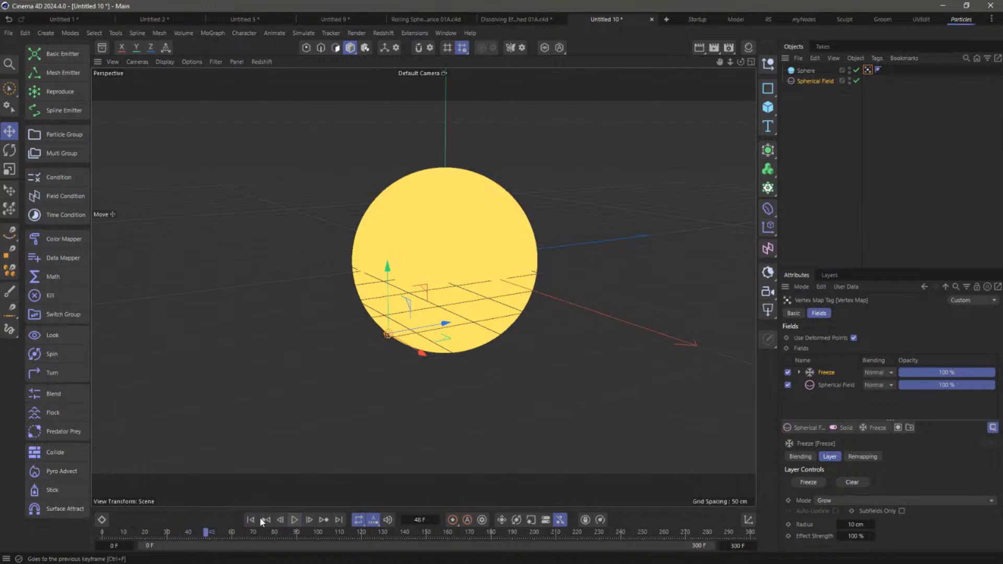
click(251, 519)
click(294, 520)
click(294, 519)
click(250, 520)
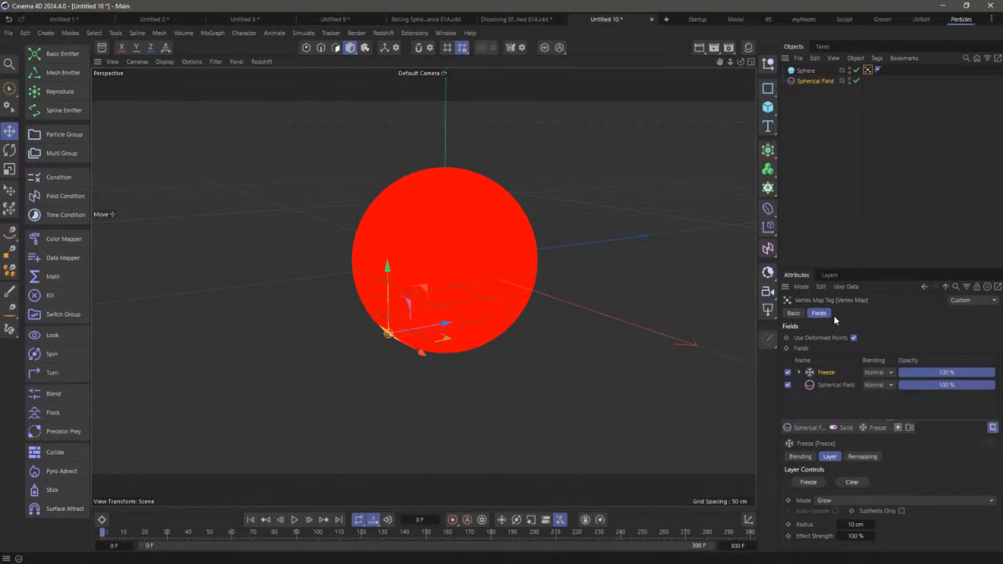
Check the Freeze layer's 10 cm Radius and open the Field Objects list
click(798, 372)
click(827, 384)
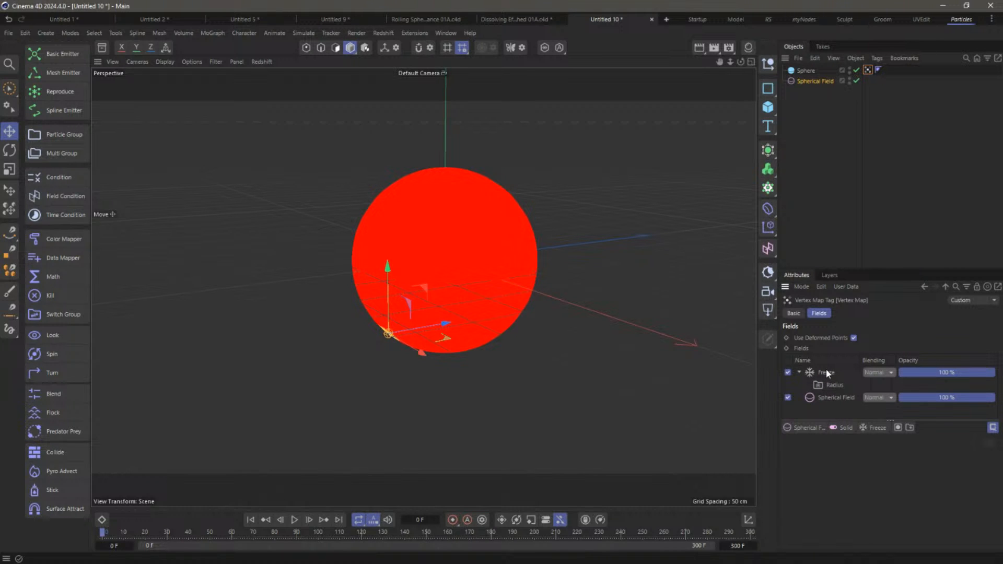
click(826, 371)
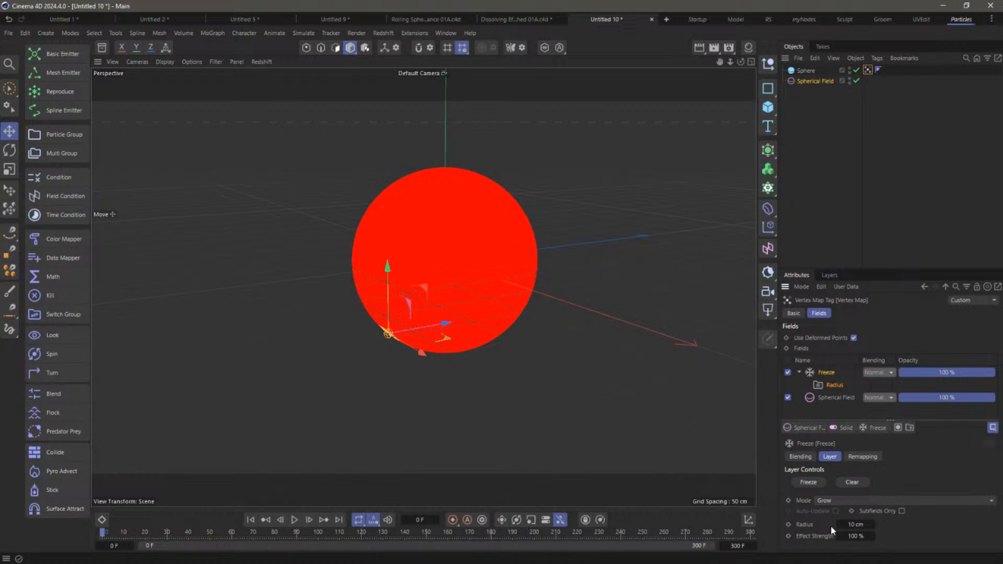
click(804, 427)
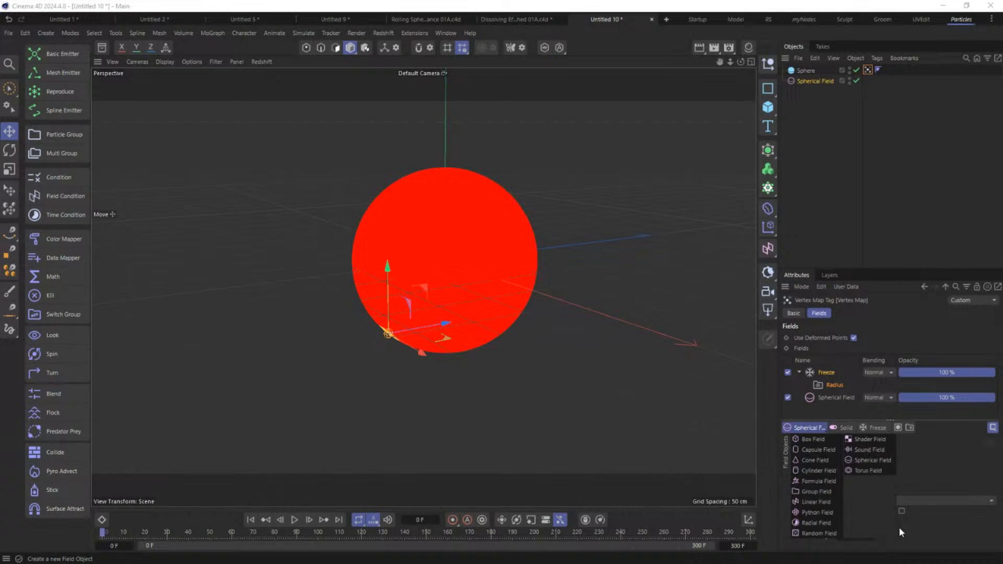
Add a Random Field under the Freeze radius, using Luka noise at 301% scale
click(825, 534)
drag(826, 396, 821, 396)
drag(853, 268, 853, 190)
click(896, 425)
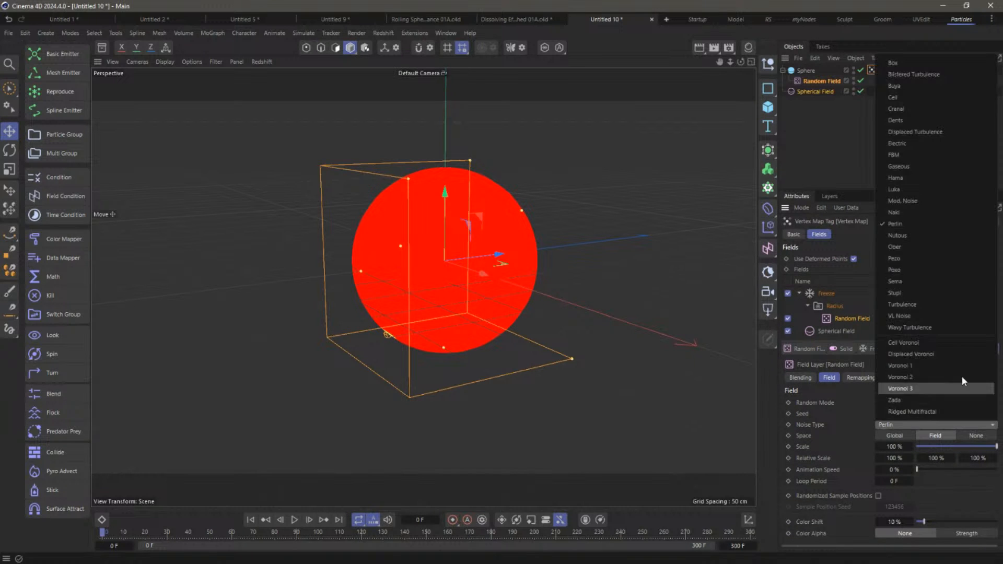
click(943, 187)
drag(893, 446, 996, 469)
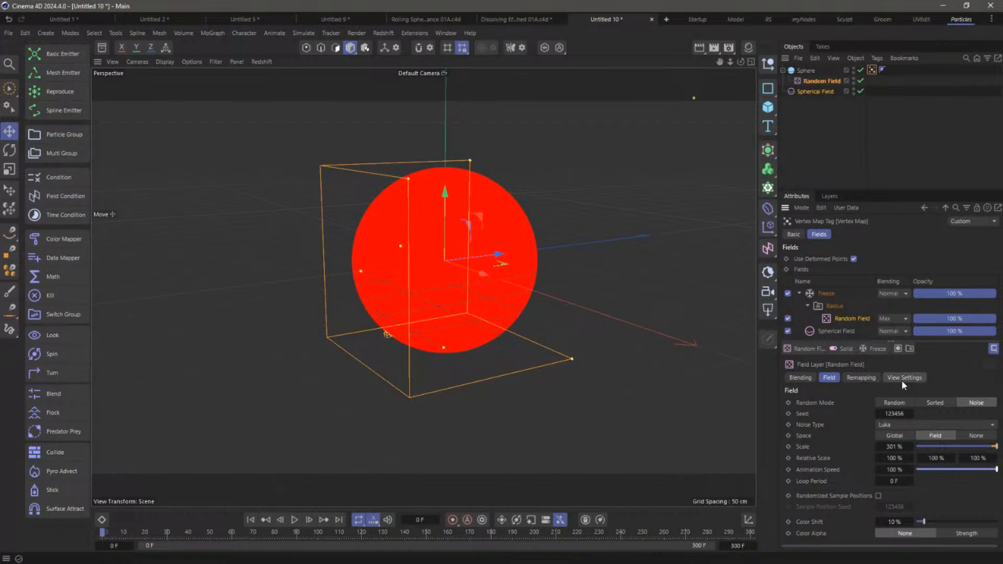
Preview the noisy growth from a frontal view, rewind to frame 0, and select the Freeze layer
click(295, 522)
alt+drag(441, 316, 520, 265)
click(294, 520)
click(250, 520)
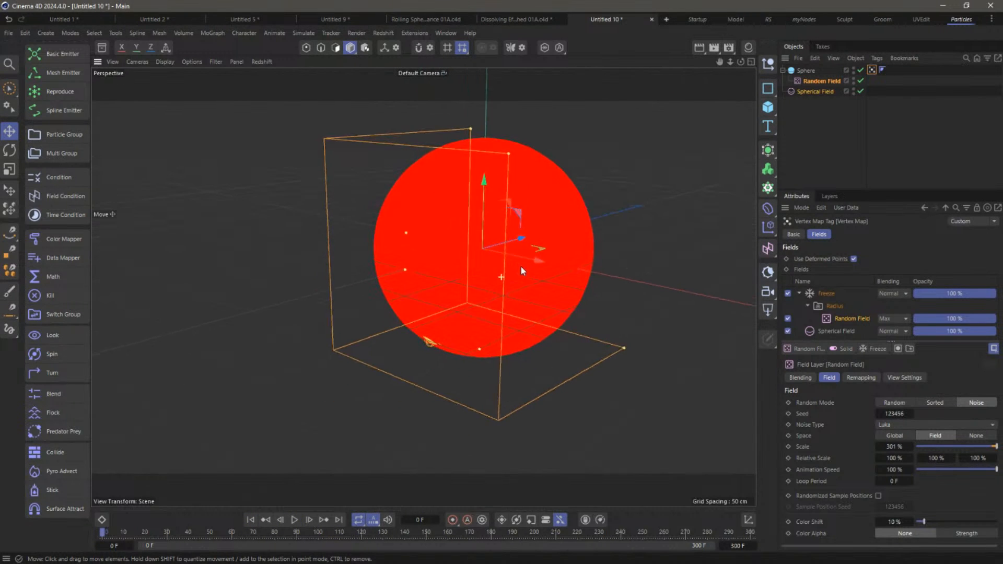
click(837, 293)
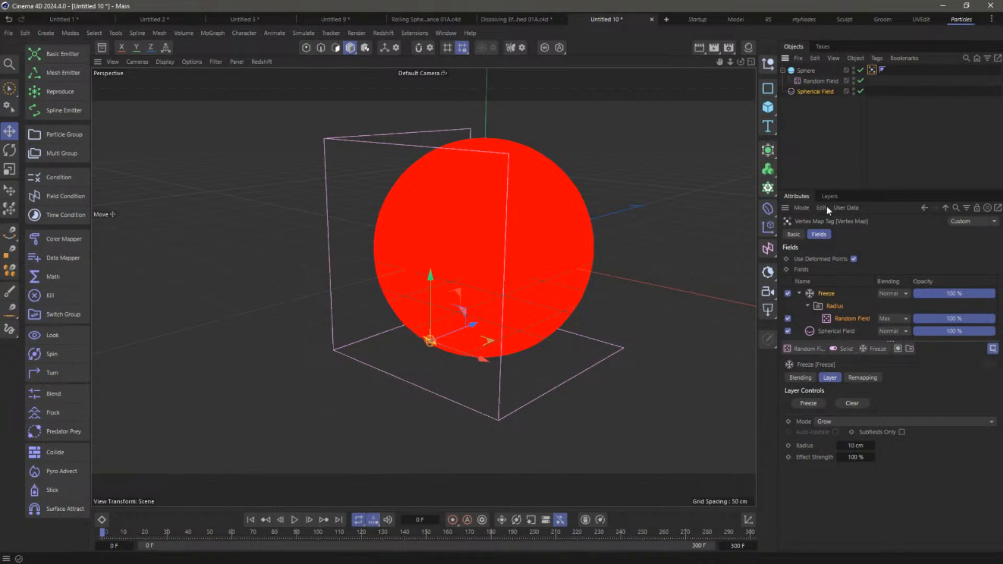
Rename the vertex map tag to 'initial growth'
click(793, 234)
click(891, 274)
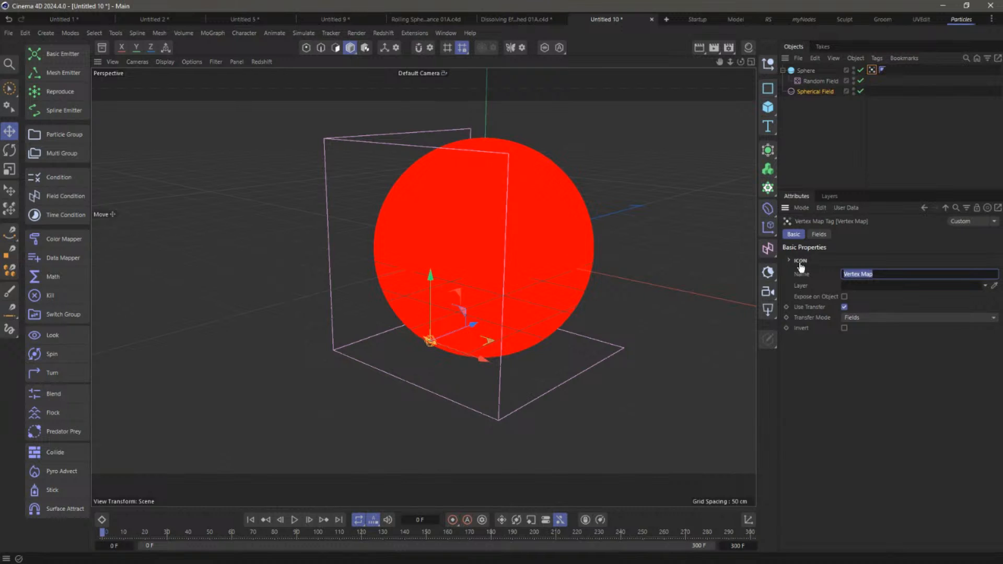
text(initial growth)
key(Return)
Preview the growth up to frame 52 and bring up the Sphere's tag options
click(292, 520)
click(294, 520)
alt+drag(541, 264, 516, 264)
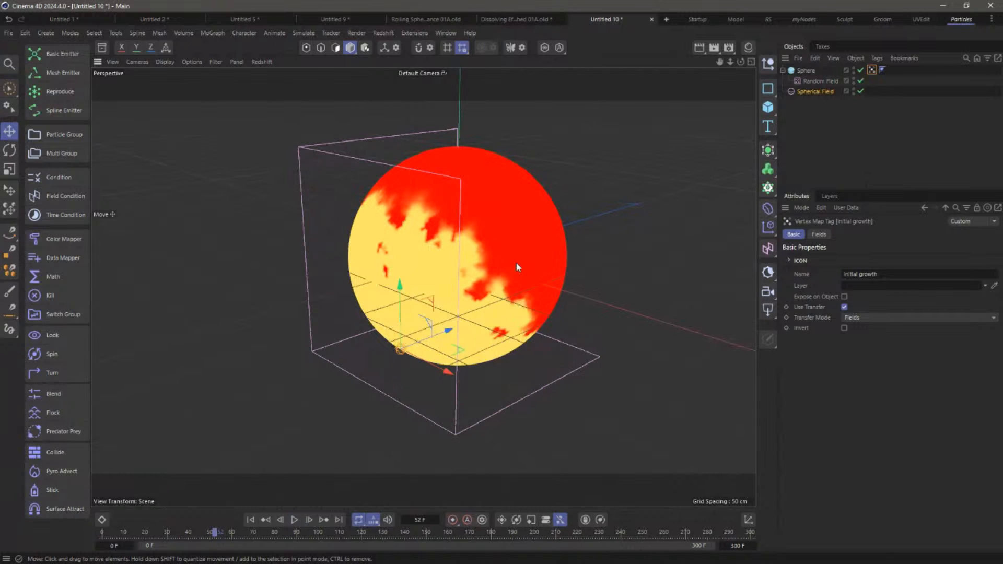
scroll(424, 210, up, 6)
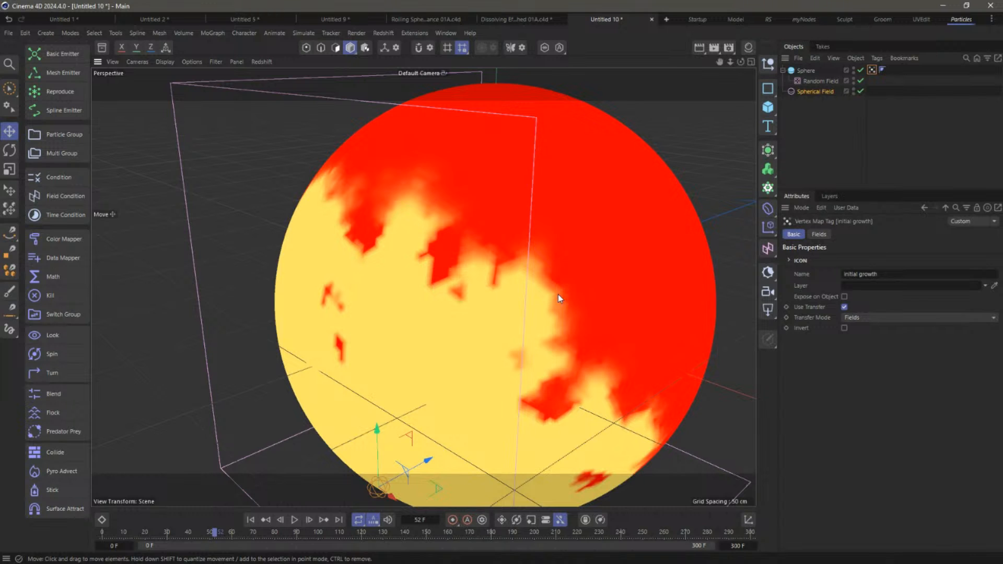
scroll(549, 292, down, 5)
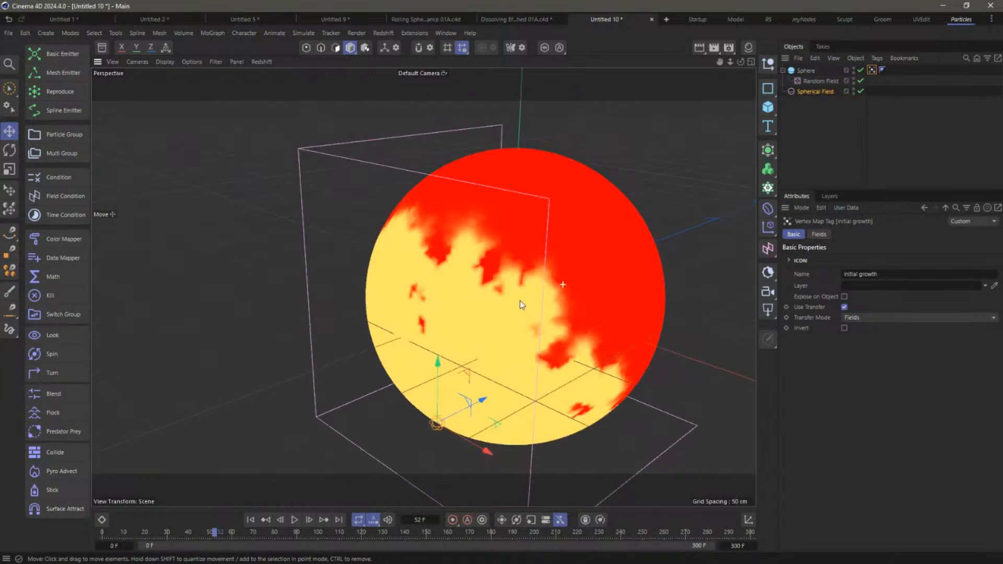
right_click(808, 71)
Add a second Vertex Map tag to the Sphere and name it 'line'
mouse_move(856, 176)
click(780, 286)
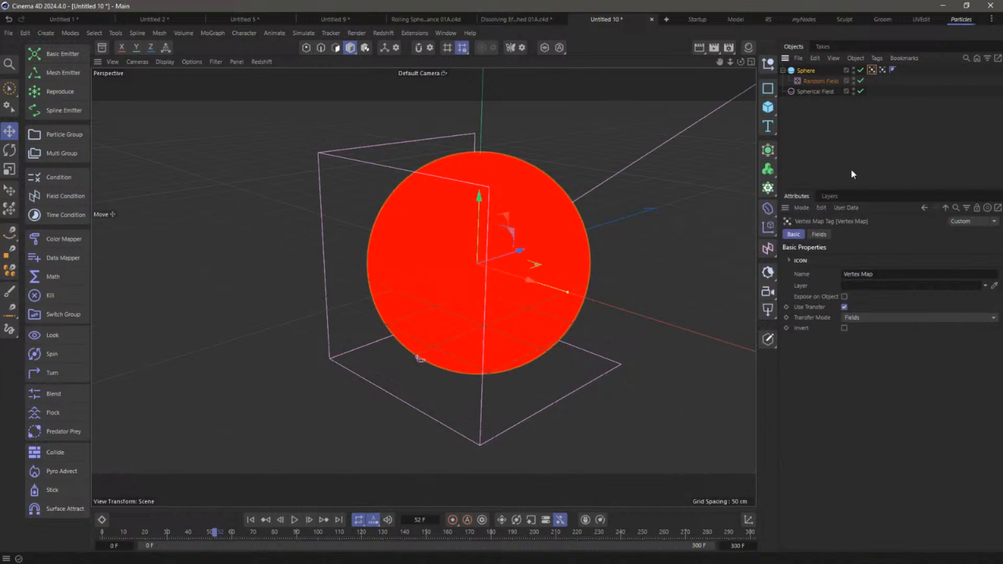
drag(893, 277, 799, 240)
text(line)
key(Return)
Add the initial growth map as a field layer on 'line', topped by a Curve modifier
click(819, 234)
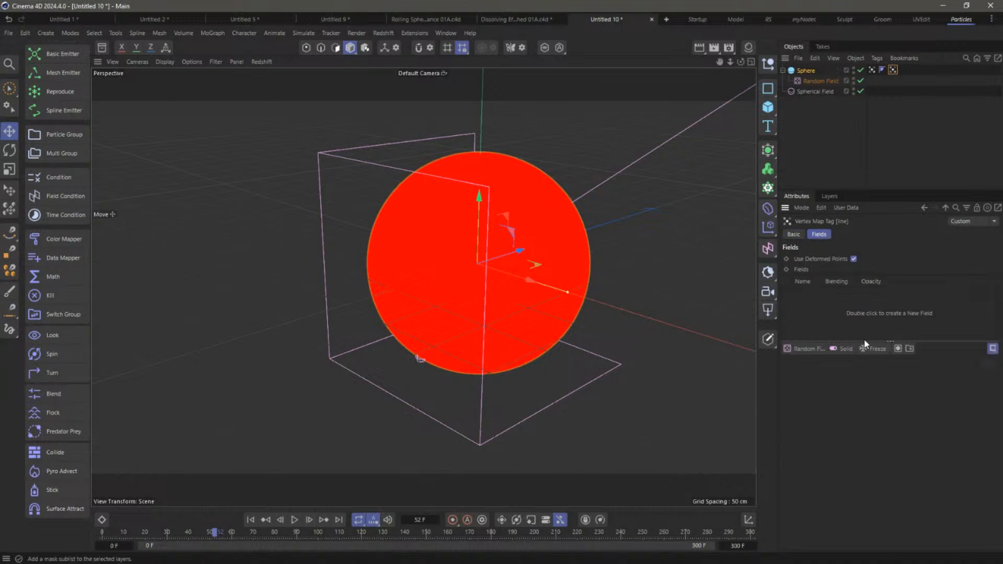
drag(871, 70, 822, 301)
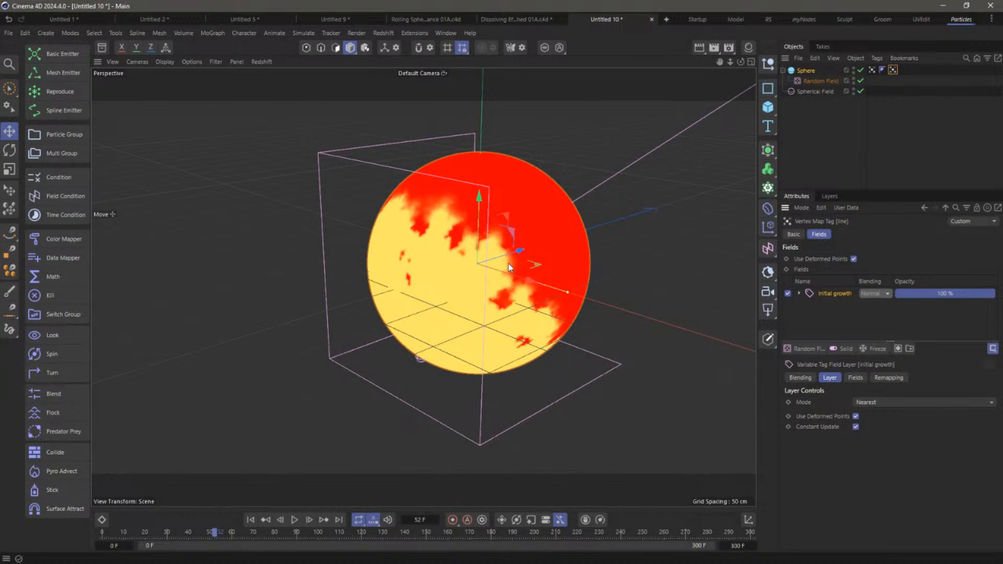
click(874, 349)
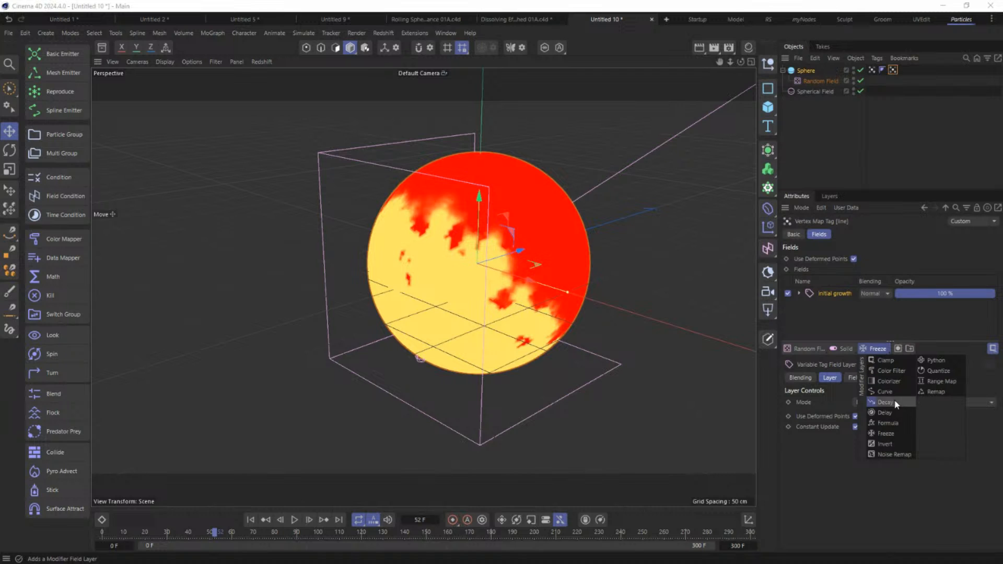
click(885, 391)
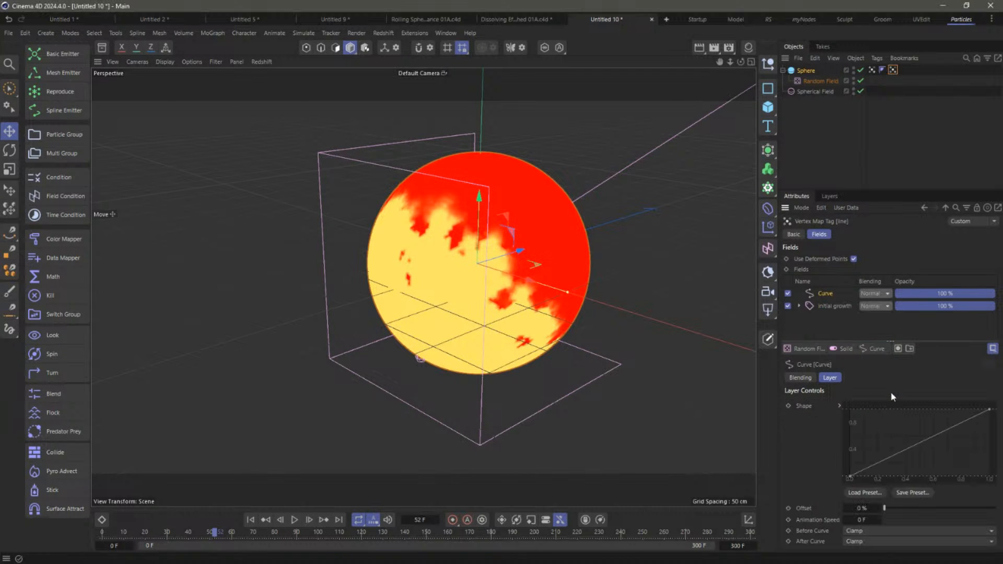
Bend the Curve shape into a steep hump, then disable the Curve layer and select initial growth
drag(874, 465, 874, 416)
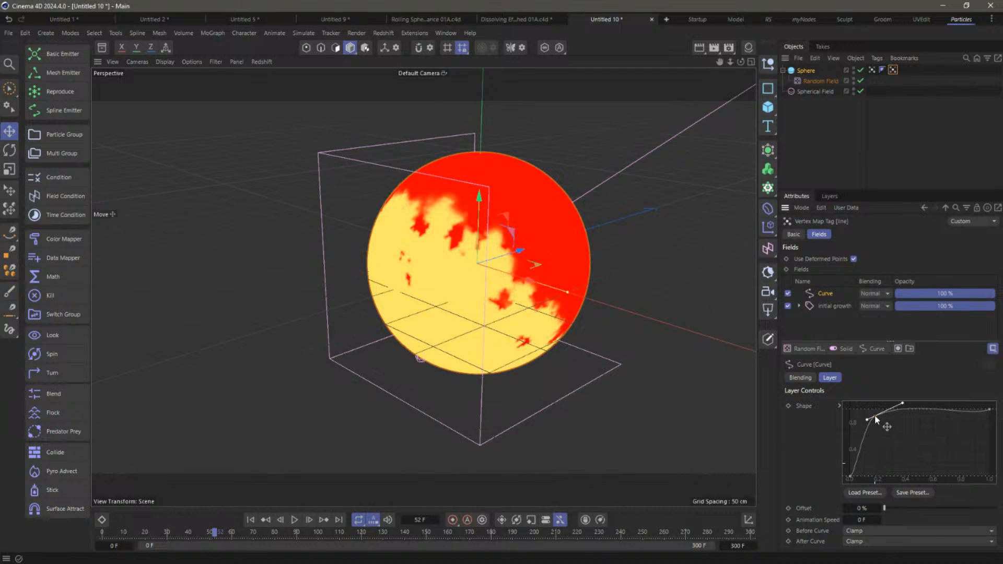
drag(988, 411, 988, 487)
click(906, 419)
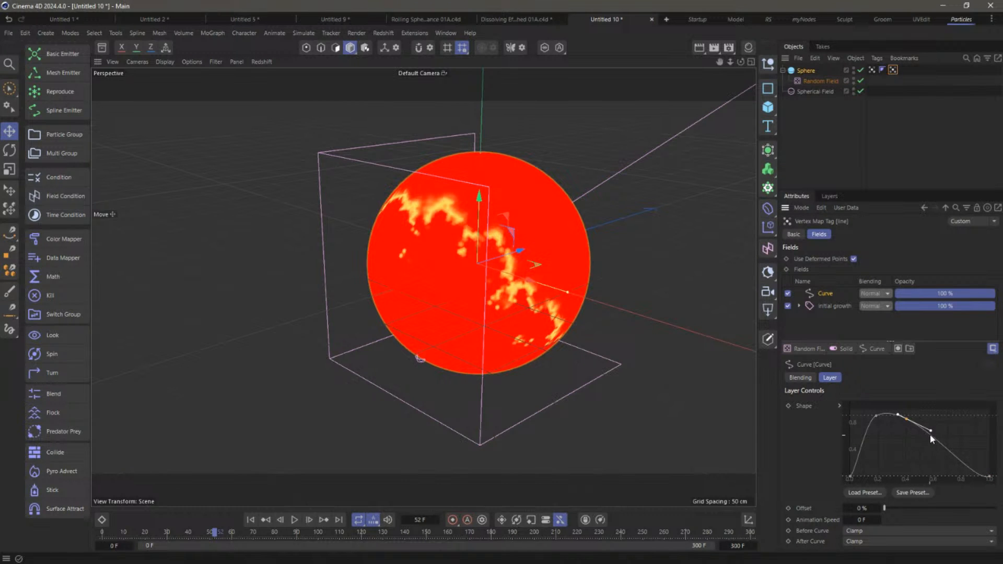
drag(929, 434, 914, 490)
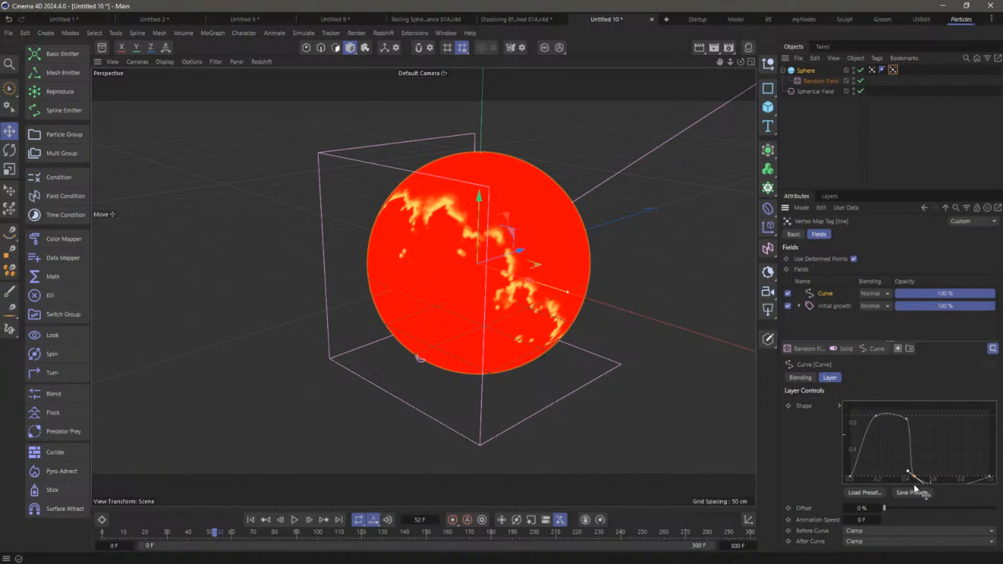
click(850, 476)
drag(854, 474, 850, 450)
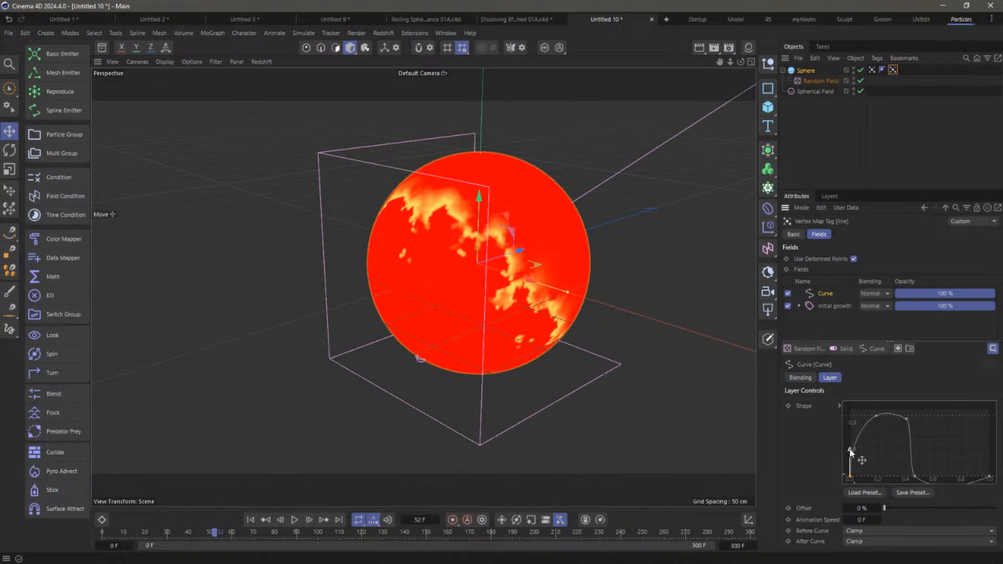
click(877, 416)
drag(907, 419, 905, 420)
drag(916, 475, 919, 466)
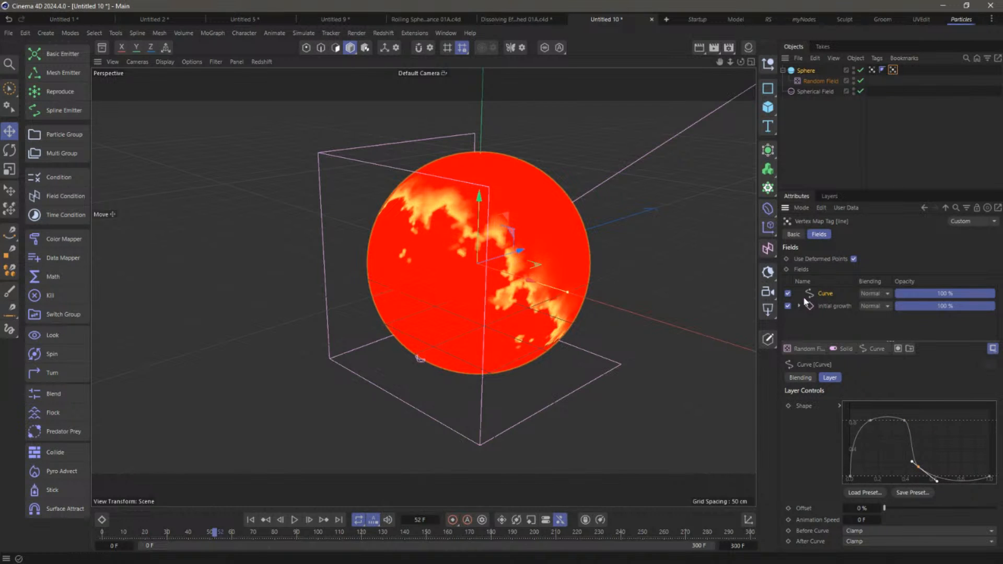
click(788, 293)
click(833, 305)
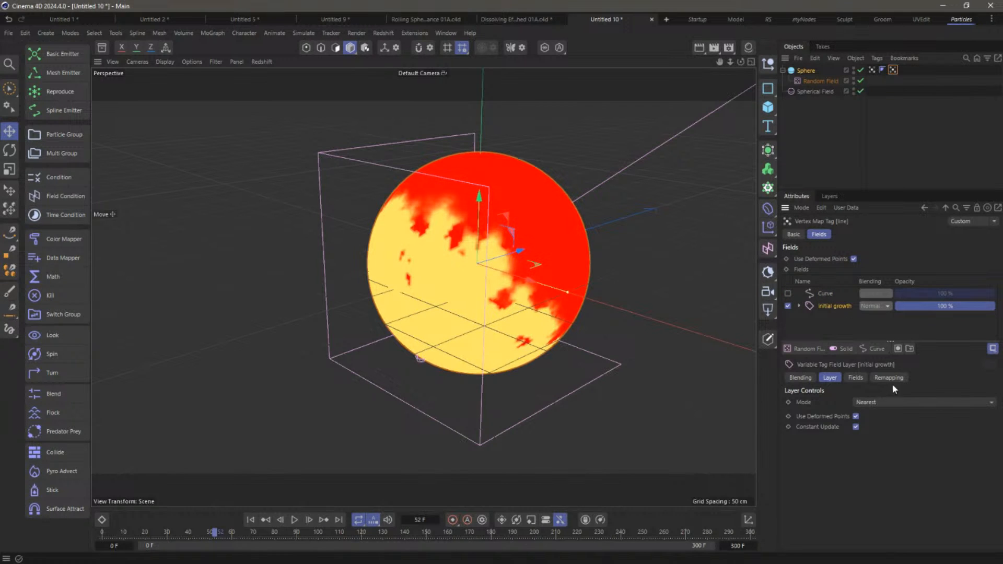
Add a Freeze layer below Curve with Average mode and a 26 cm radius
click(880, 348)
click(883, 433)
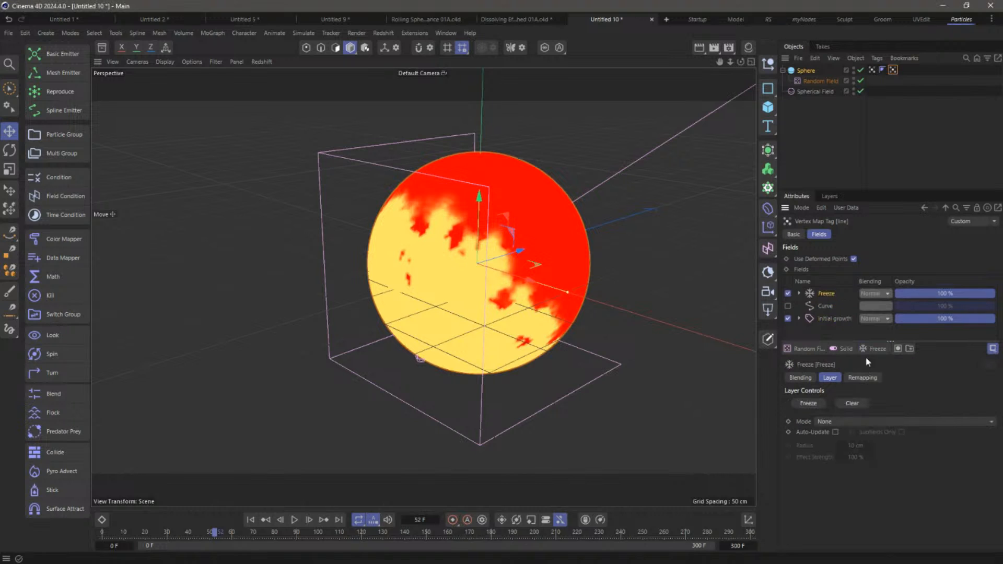
drag(829, 312, 828, 311)
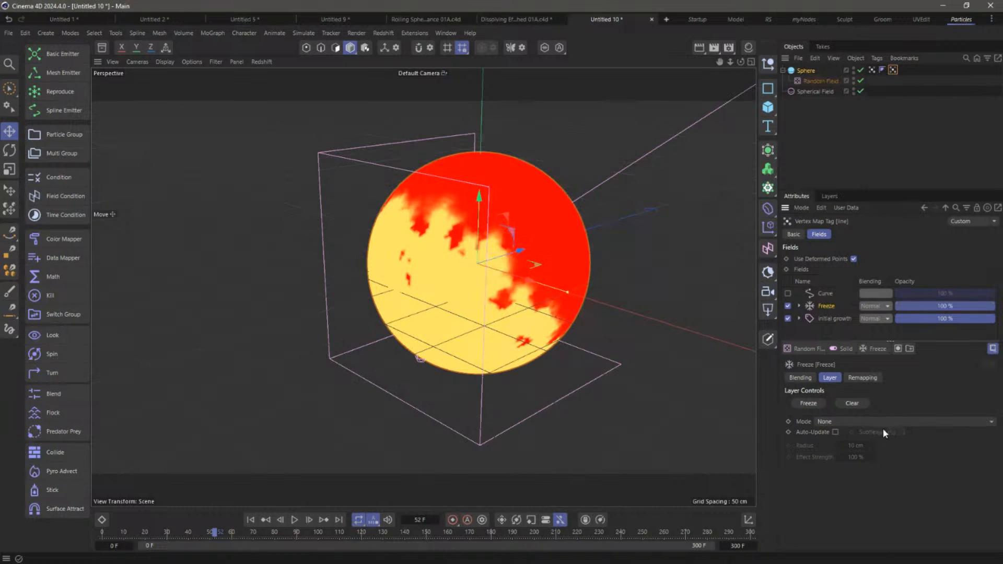
click(839, 424)
click(864, 471)
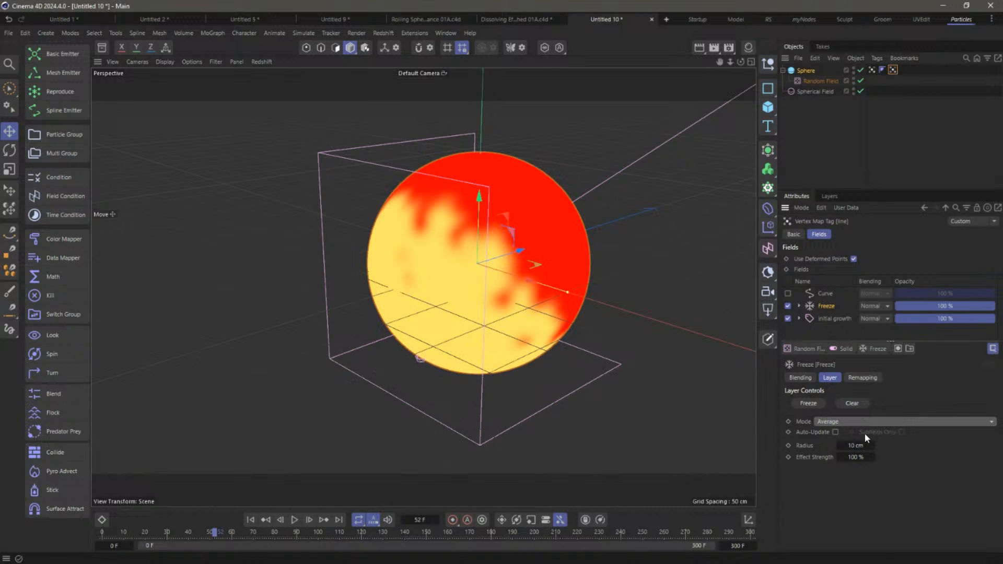
drag(859, 446, 869, 447)
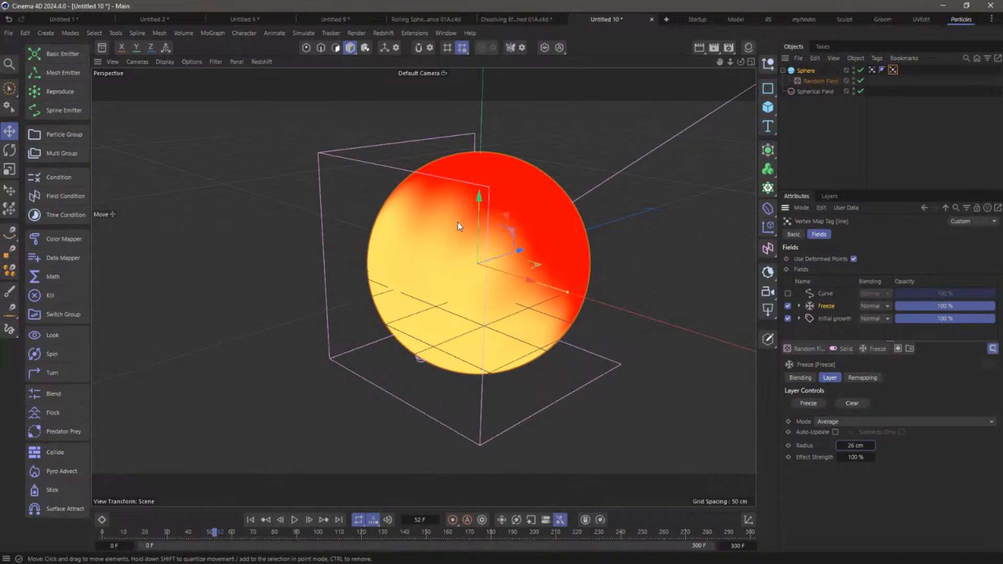
Re-enable the Curve layer, reset its spline, and reshape it into a plateau dropping to zero
click(787, 293)
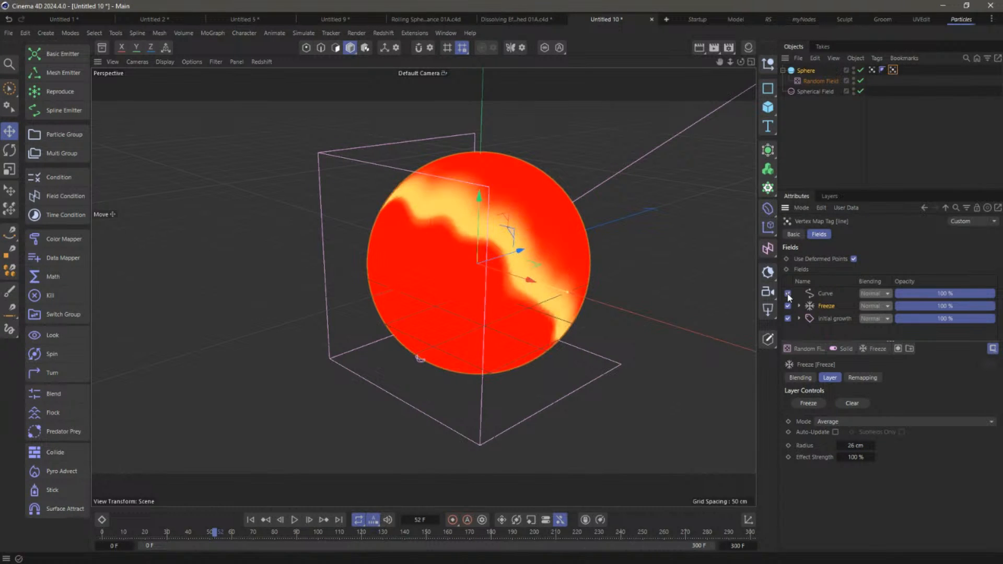
click(818, 293)
right_click(887, 456)
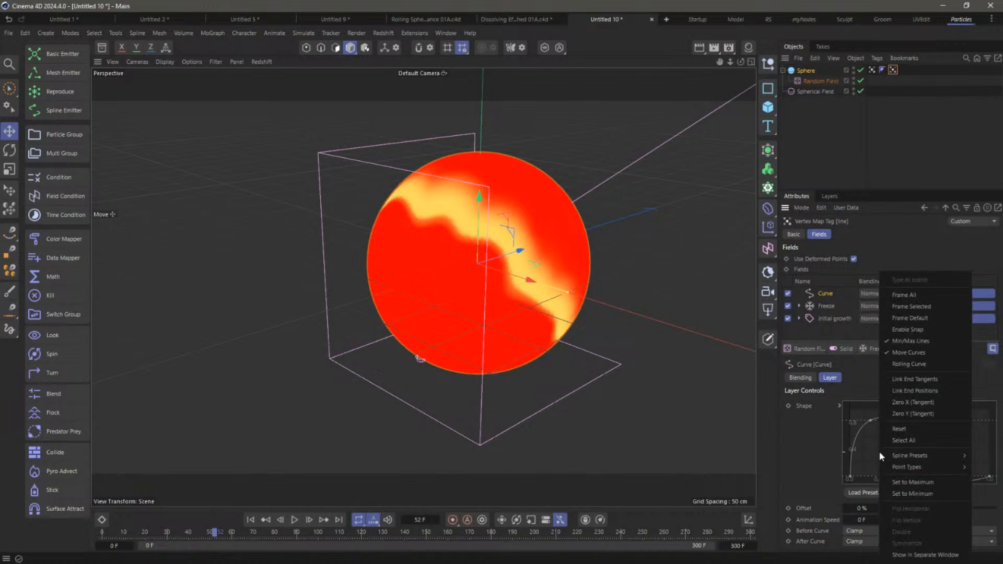
click(917, 429)
drag(893, 458, 883, 433)
drag(850, 477, 857, 475)
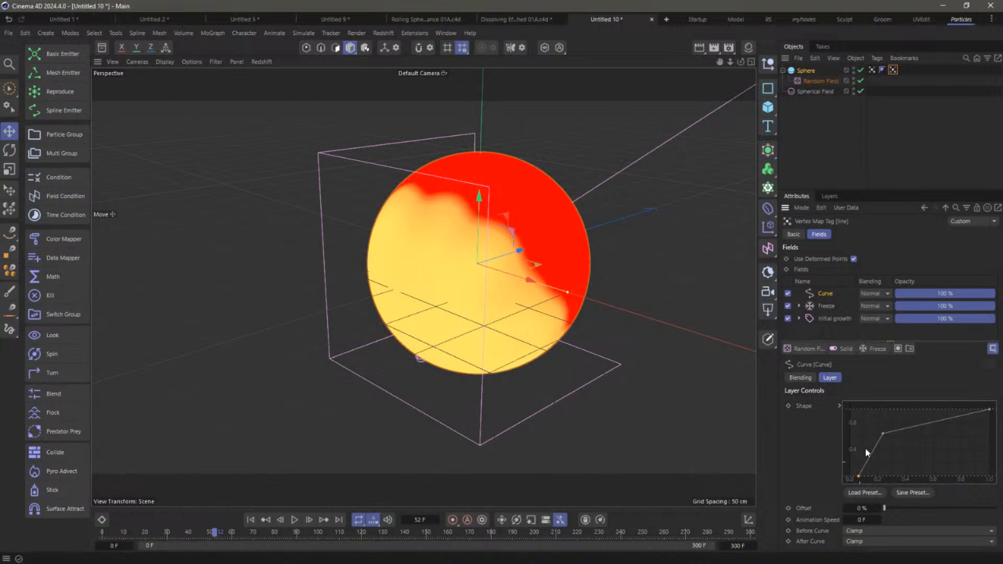
drag(882, 433, 878, 405)
click(926, 412)
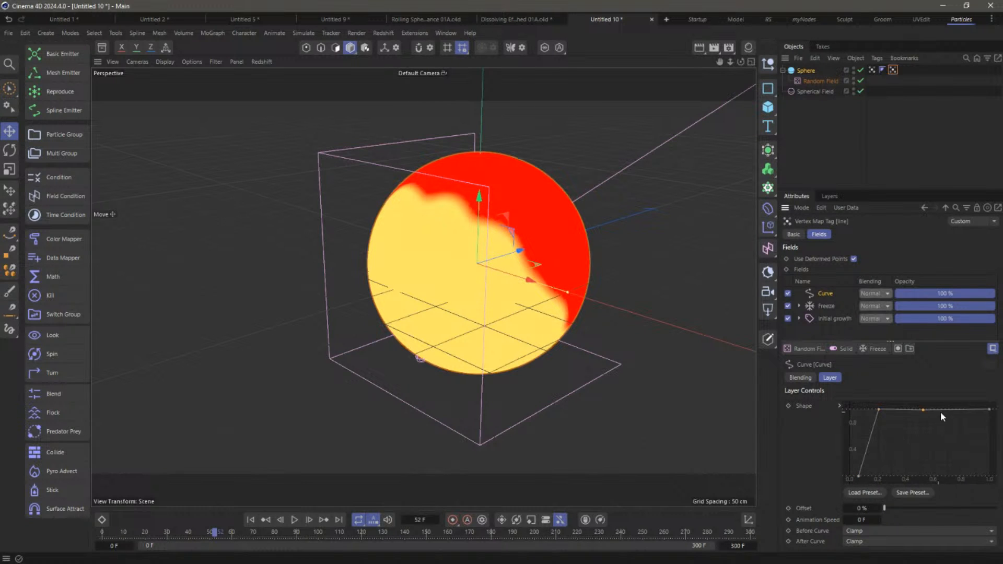
drag(989, 409, 937, 511)
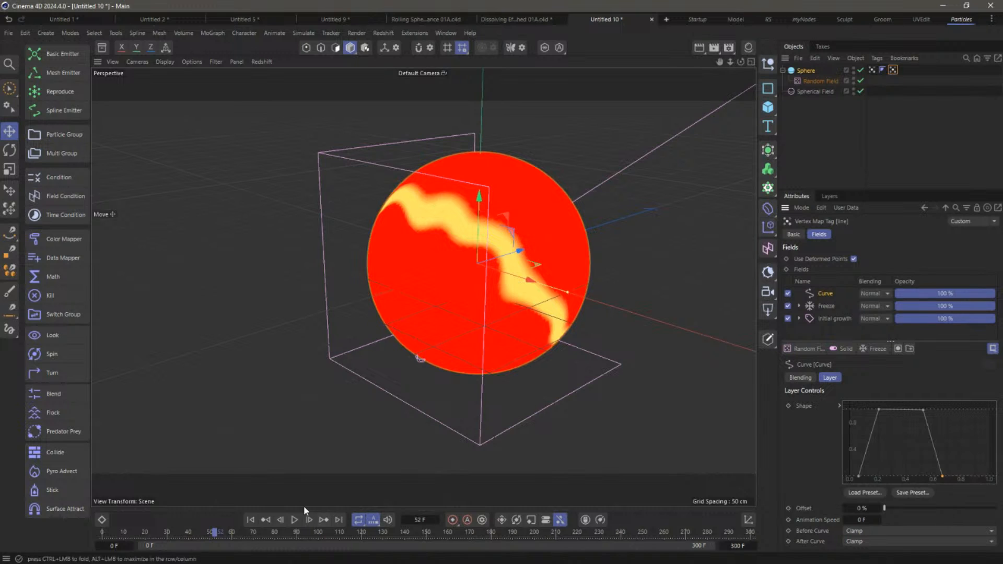
Preview the animation, checking the initial growth map at frame 27 before reselecting the line tag
click(250, 520)
click(294, 519)
click(297, 519)
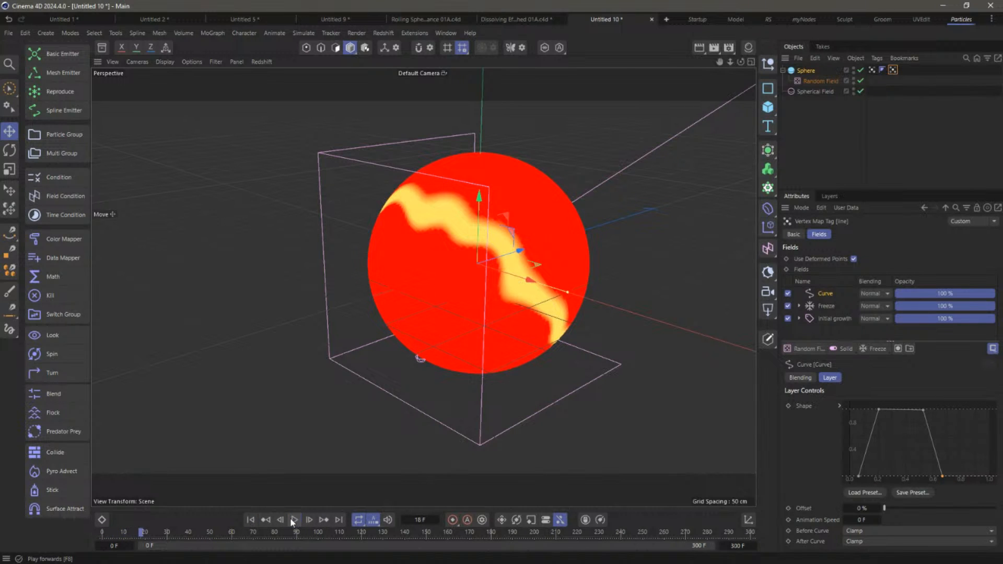
click(251, 521)
click(855, 130)
click(870, 70)
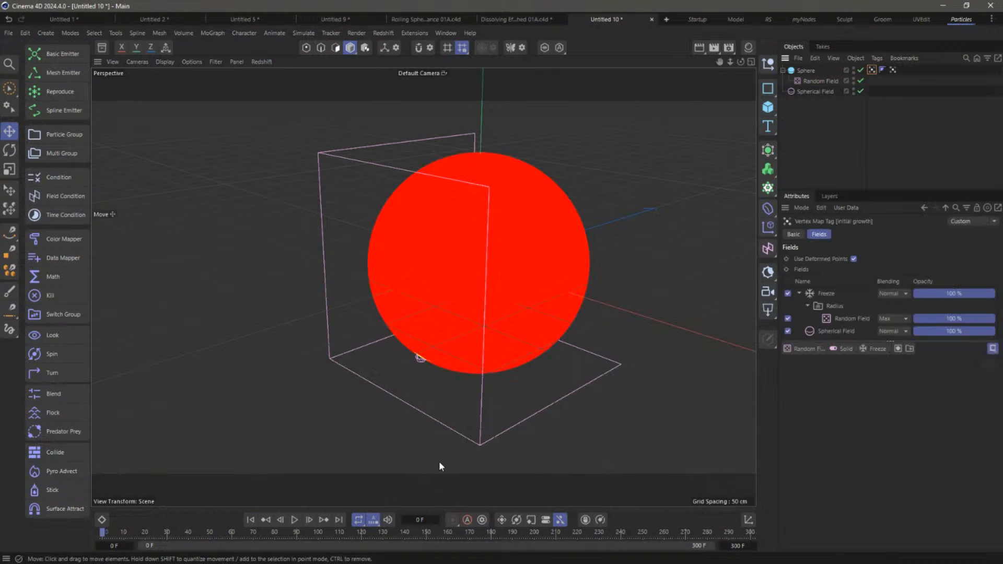
click(295, 519)
click(296, 519)
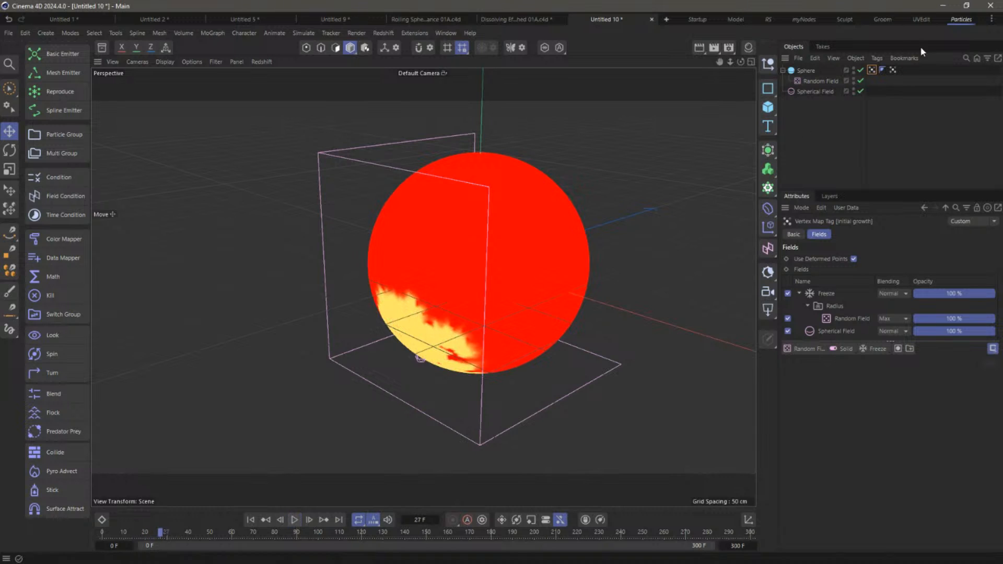
click(891, 69)
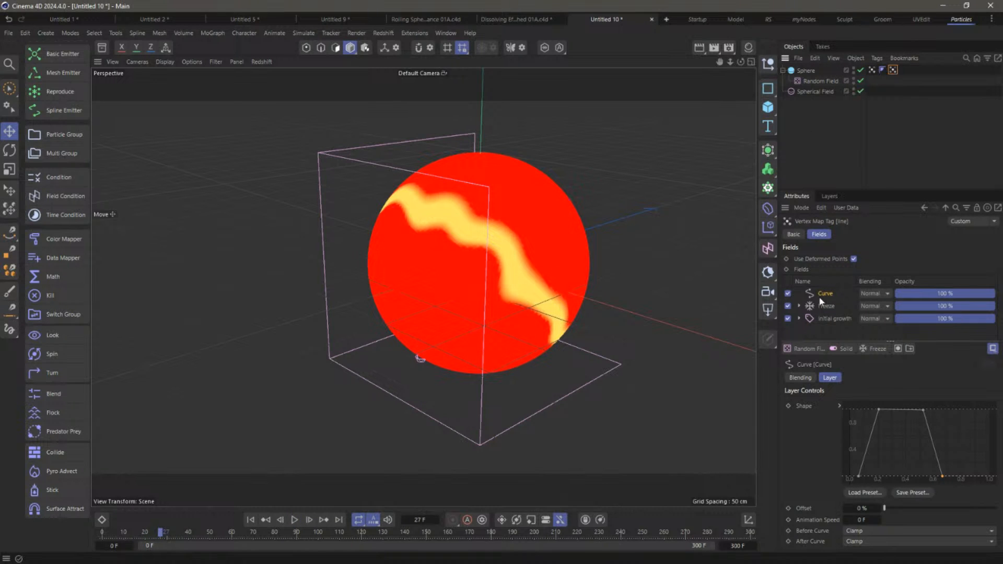
Test the Freeze layer with Auto-Update on and off, keeping Average mode
click(824, 306)
click(835, 432)
click(250, 519)
click(295, 519)
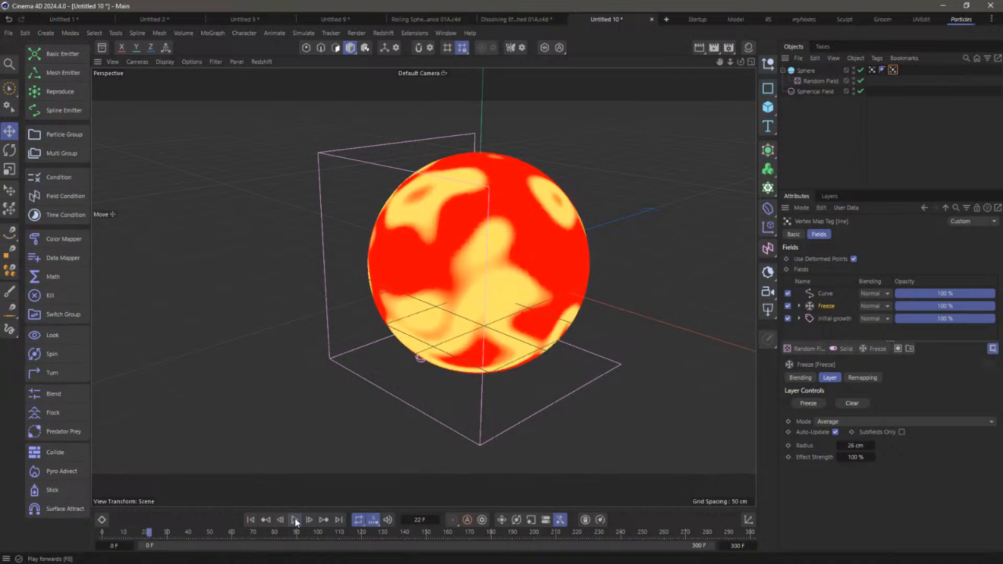
click(248, 519)
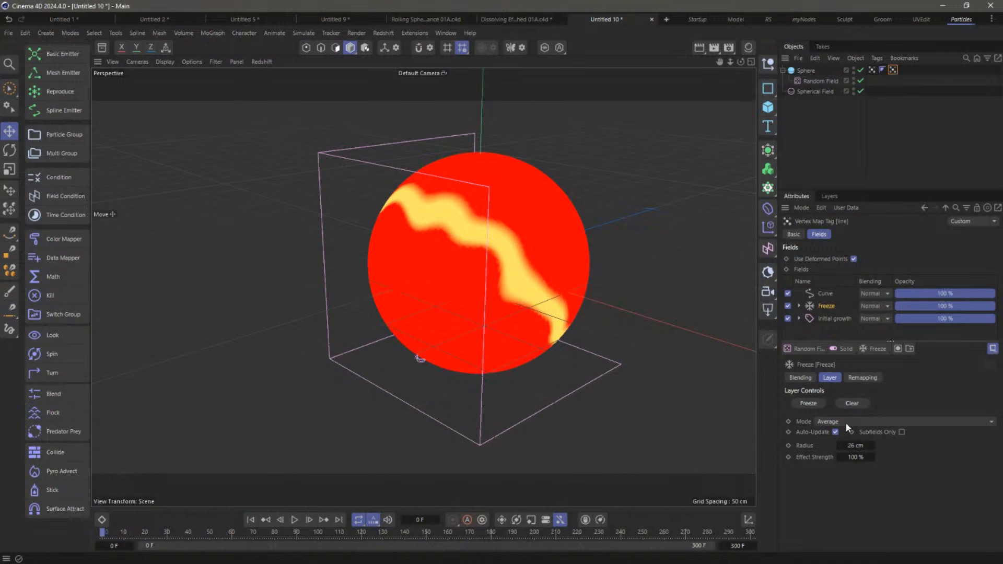
click(835, 432)
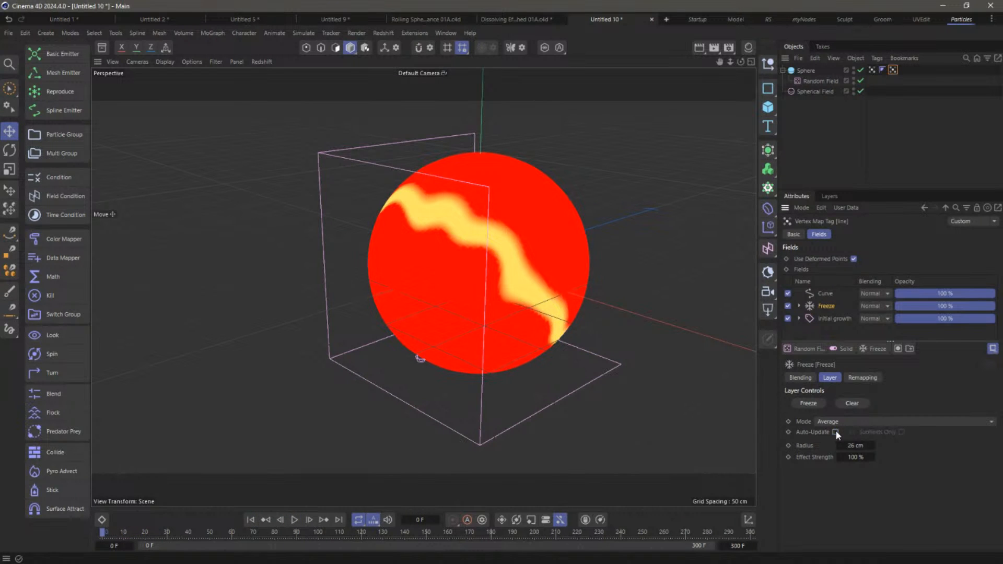
click(295, 519)
click(251, 519)
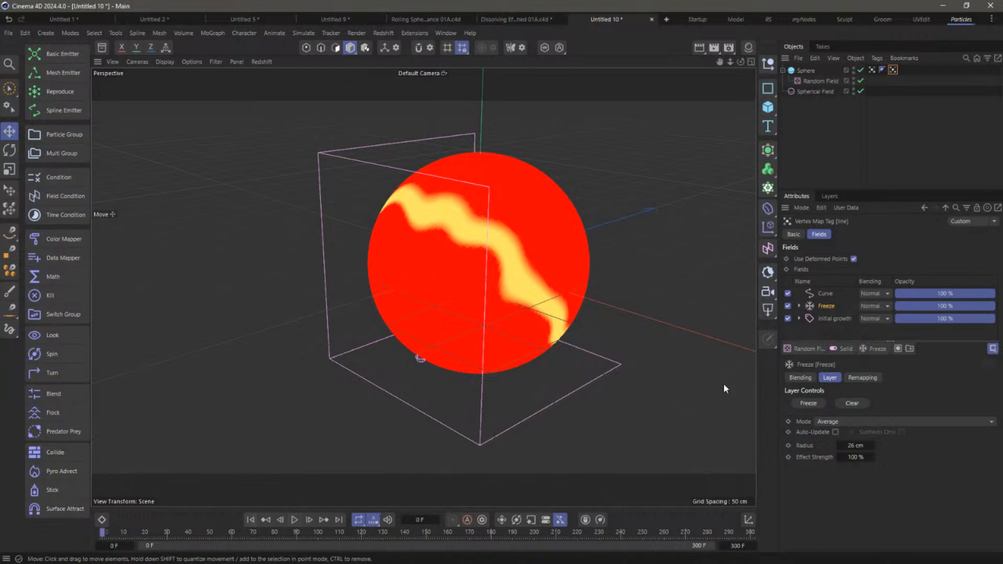
click(836, 421)
click(765, 437)
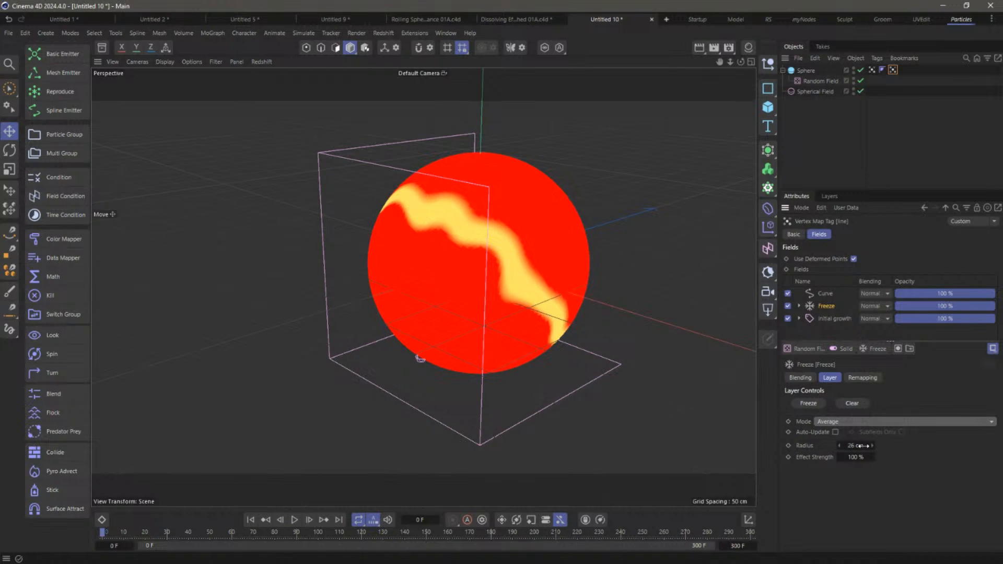
Turn Freeze Auto-Update back on, trial Subfields Only and clearing the frozen data, then replay
click(835, 431)
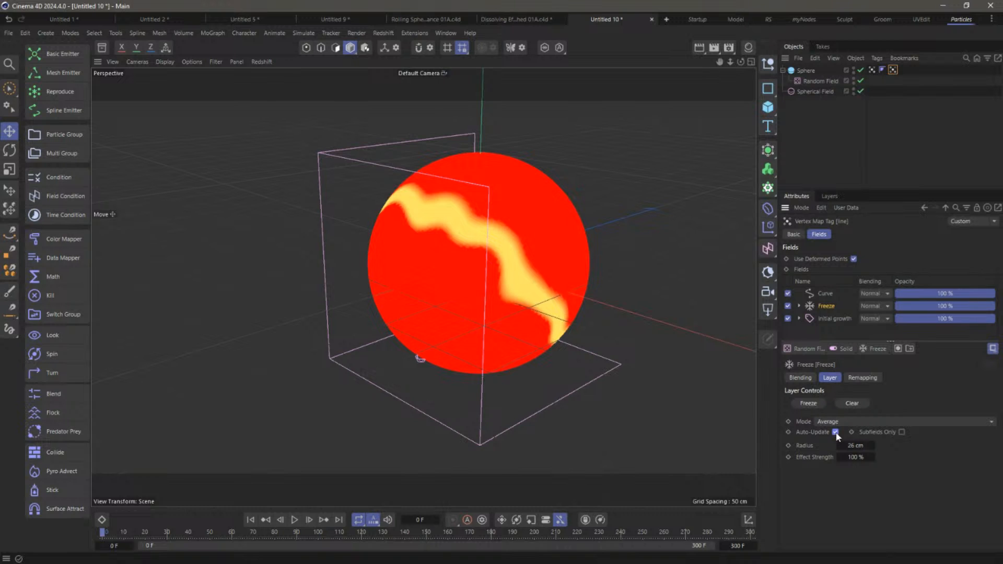
click(902, 432)
click(294, 521)
click(253, 520)
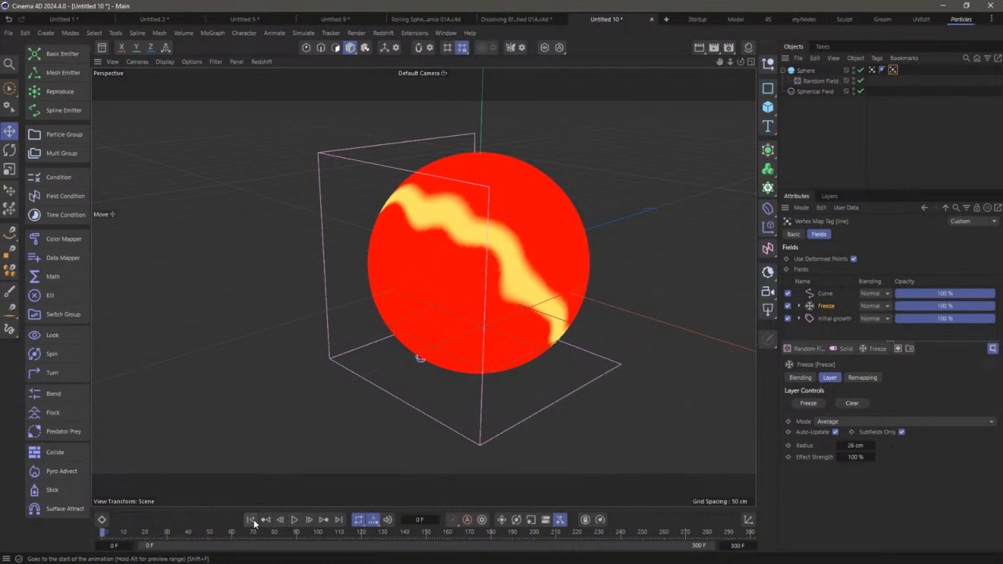
click(849, 405)
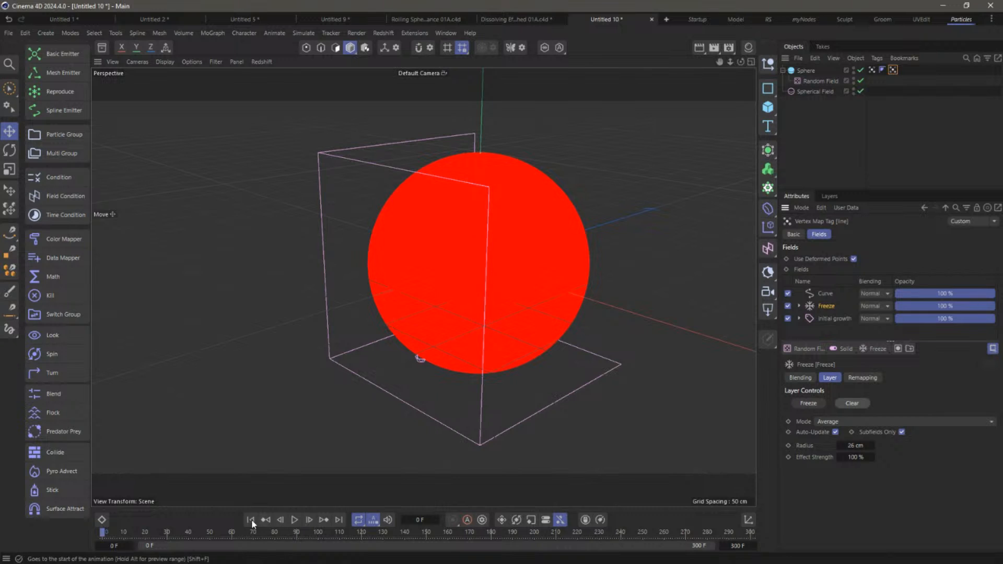
click(294, 521)
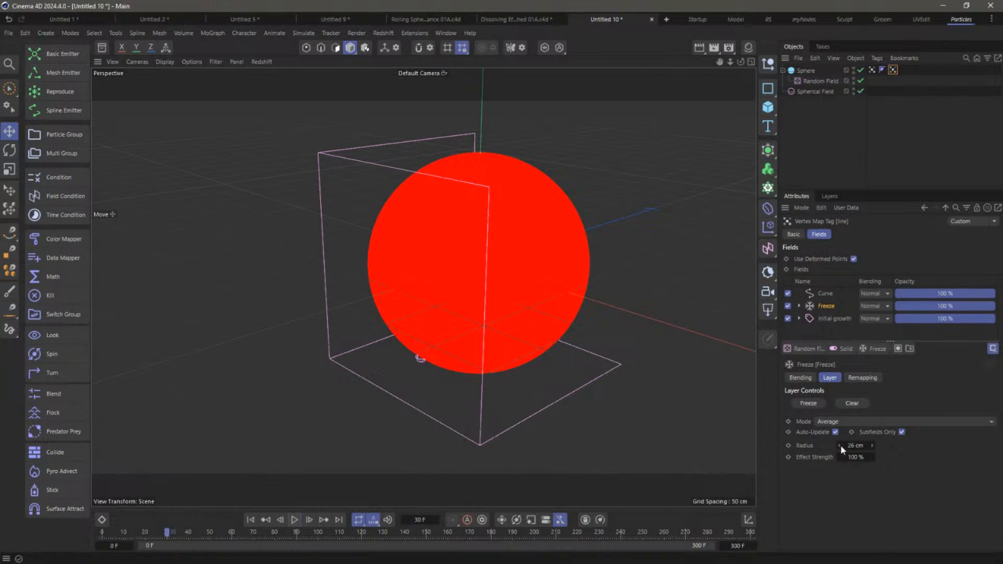
click(902, 432)
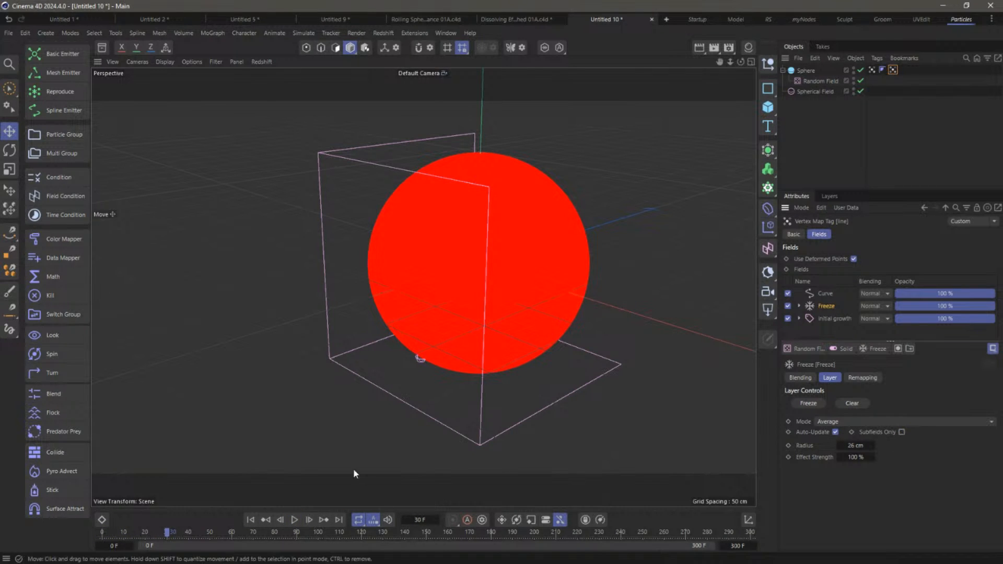
click(250, 520)
click(294, 519)
click(294, 520)
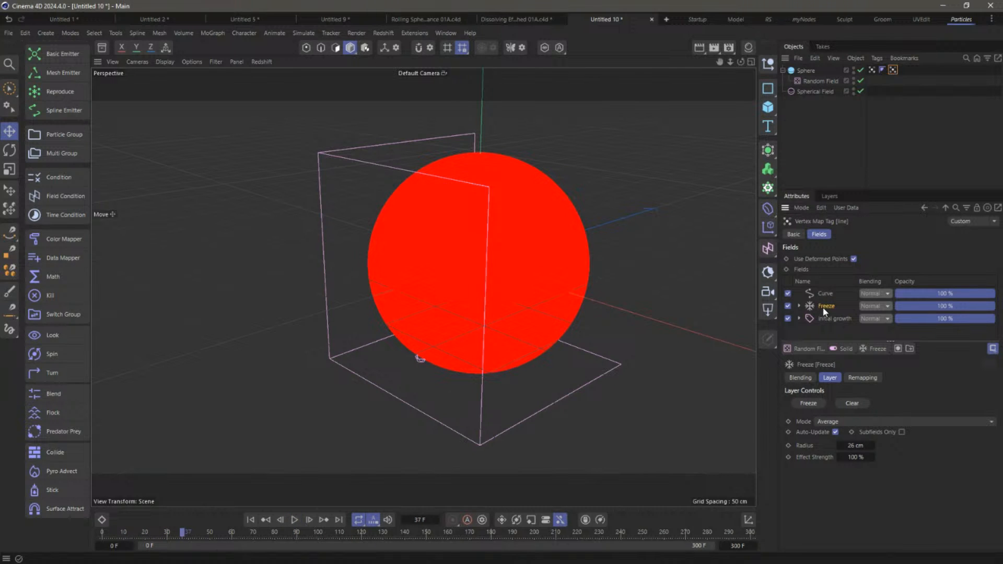
Delete the Freeze layer and stretch the Curve shape's plateau and edges outward on both sides
key(Delete)
click(829, 293)
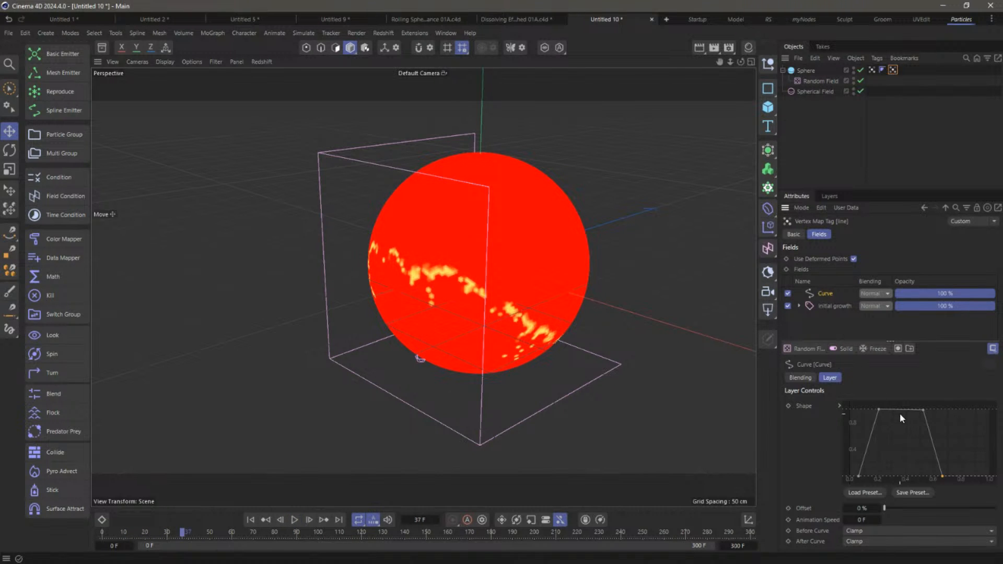
mouse_move(920, 411)
mouse_down()
mouse_move(945, 396)
mouse_move(930, 400)
mouse_up()
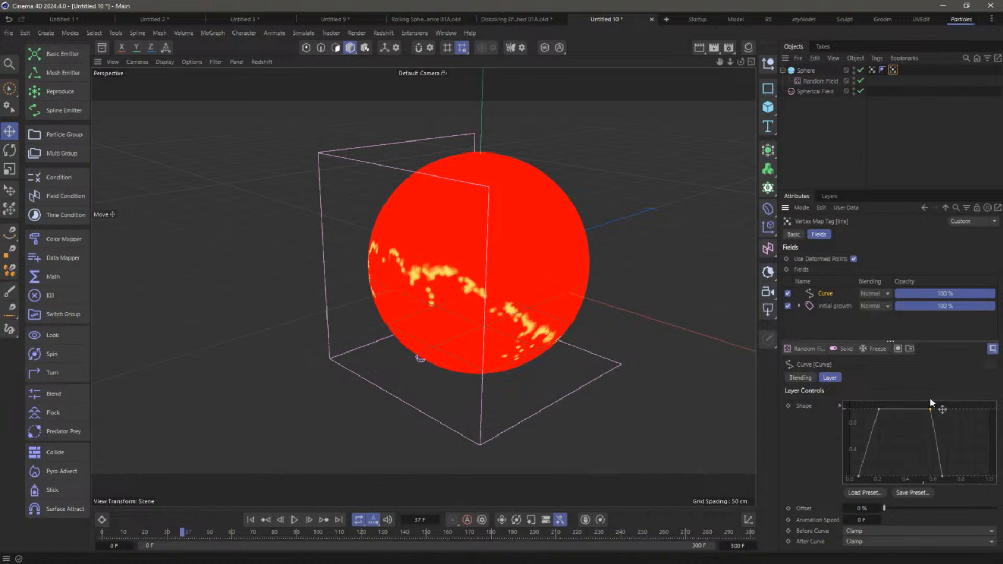
drag(941, 476, 979, 475)
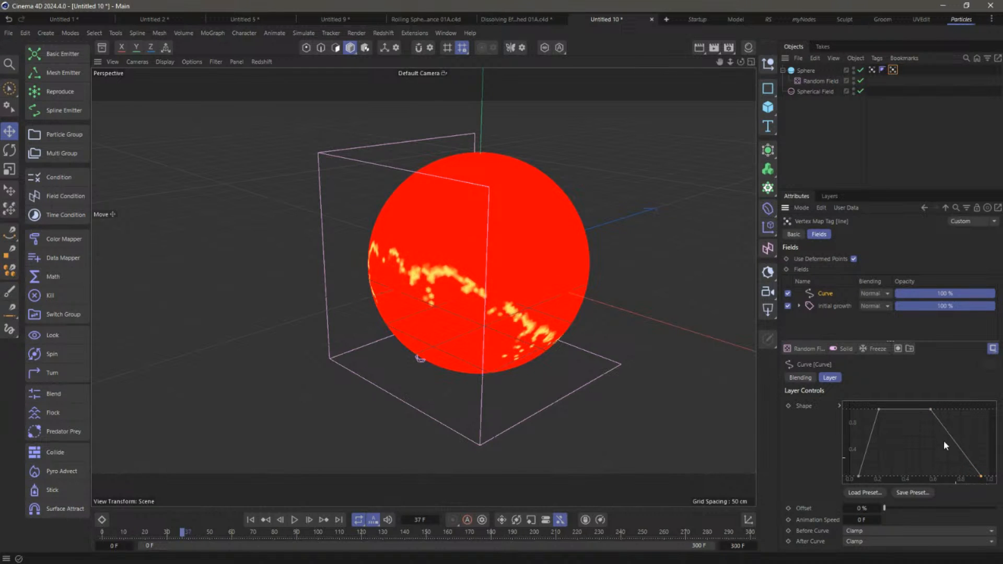
drag(927, 412, 955, 403)
mouse_move(877, 410)
mouse_down()
mouse_move(853, 402)
mouse_move(858, 410)
mouse_up()
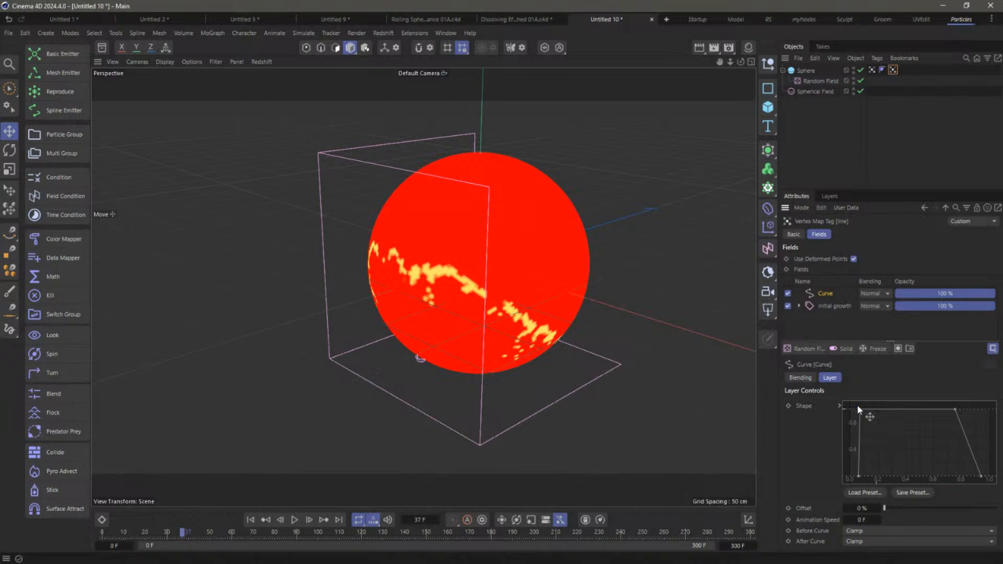
drag(859, 474, 848, 476)
Preview the broader growth band, pausing at frame 67 and again at frame 20
click(250, 519)
click(295, 519)
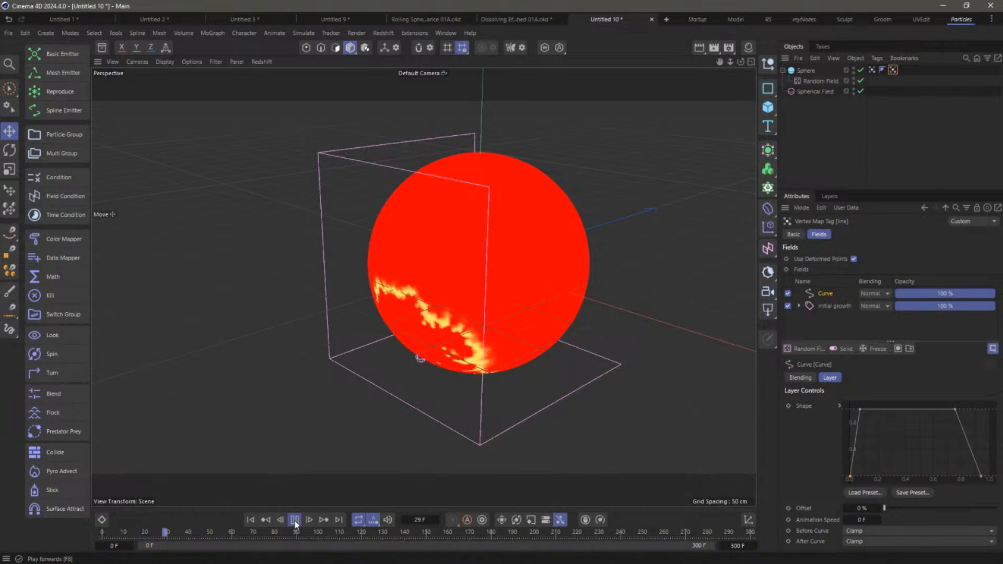
click(295, 520)
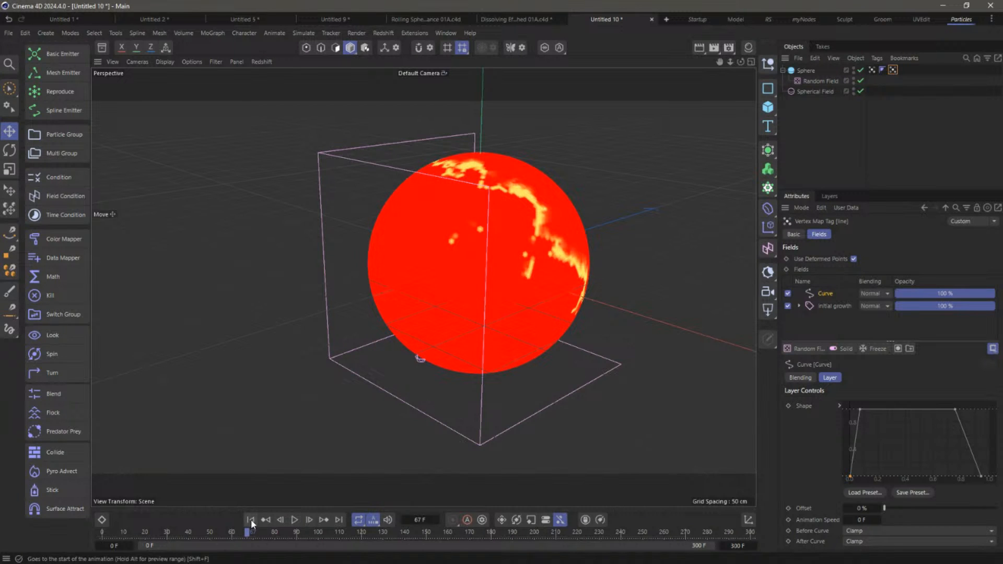
click(251, 519)
click(295, 520)
click(294, 520)
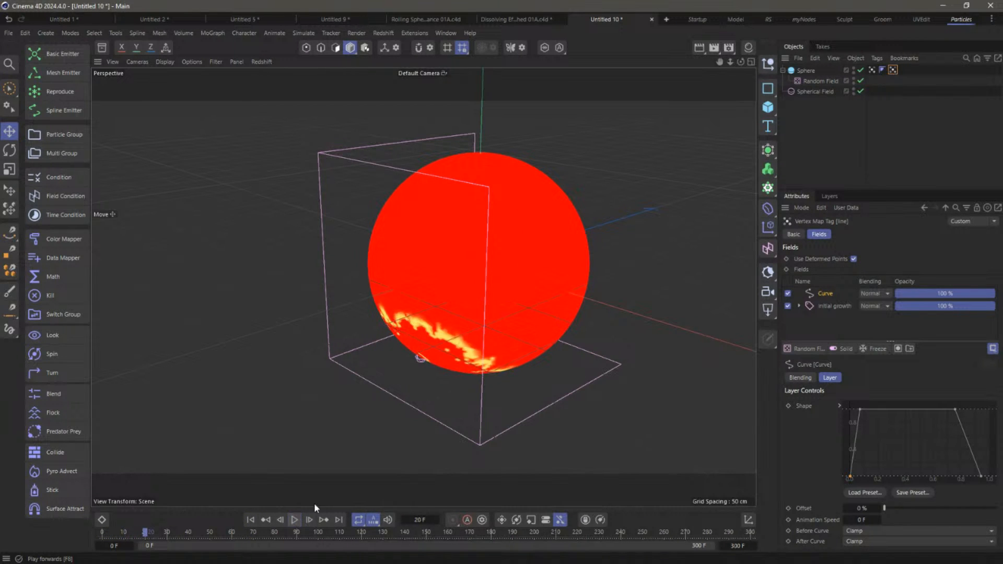
Play the initial growth vertex map's spread and move the Random Field out of the Sphere
click(813, 91)
click(806, 71)
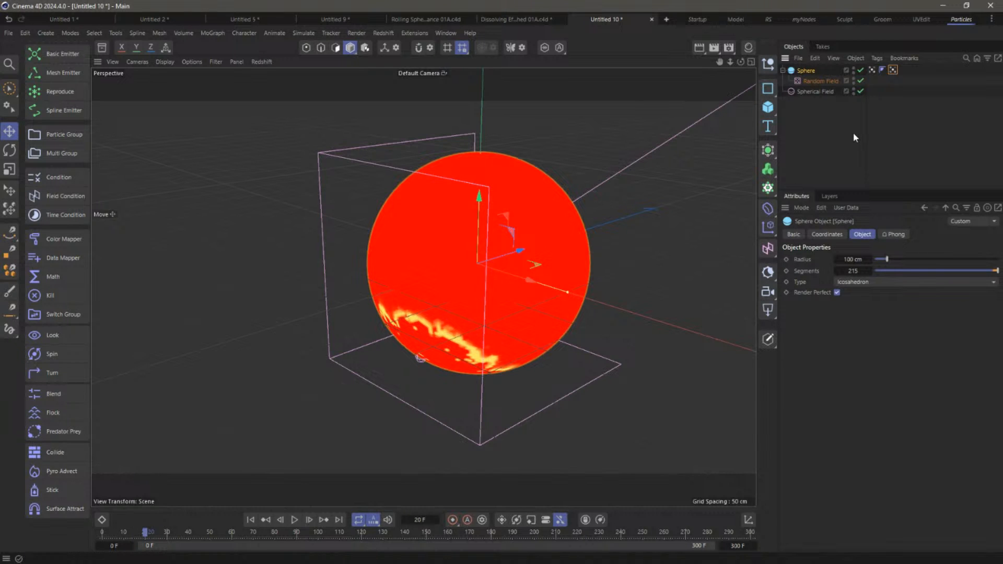
click(871, 69)
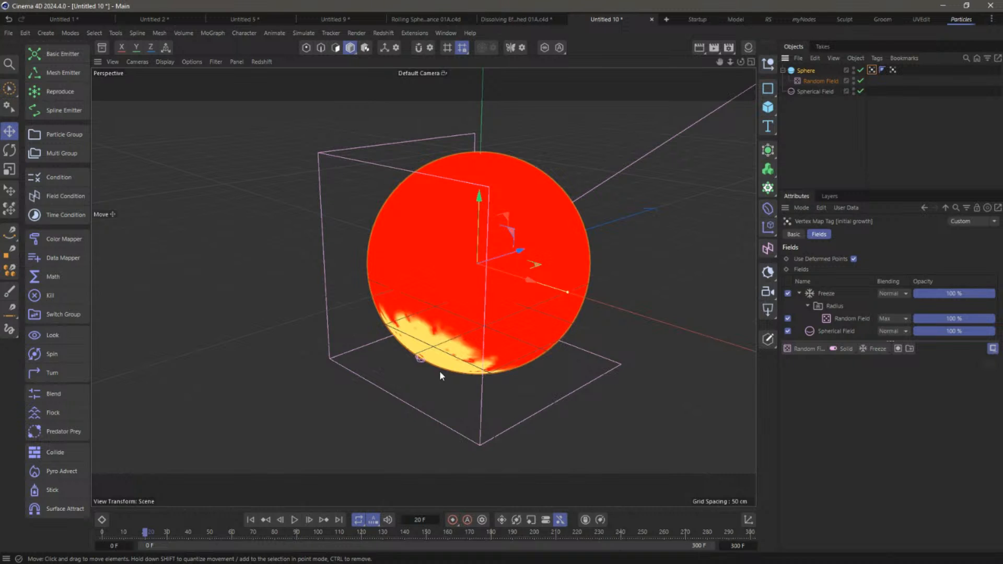
click(295, 519)
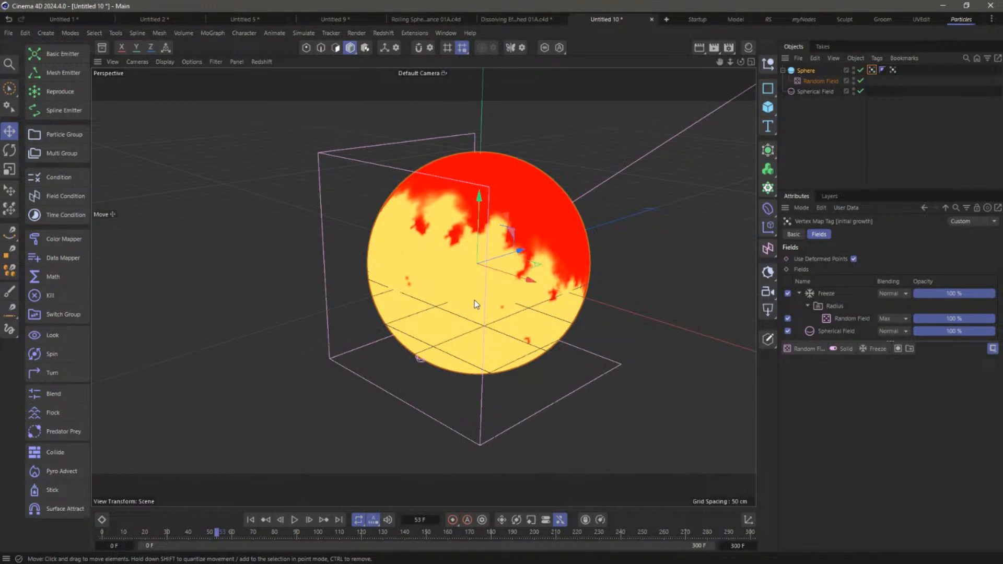
drag(819, 81, 807, 108)
Reorder the Sphere below the Spherical Field and add a PolyFX as the Sphere's child
click(802, 106)
click(804, 92)
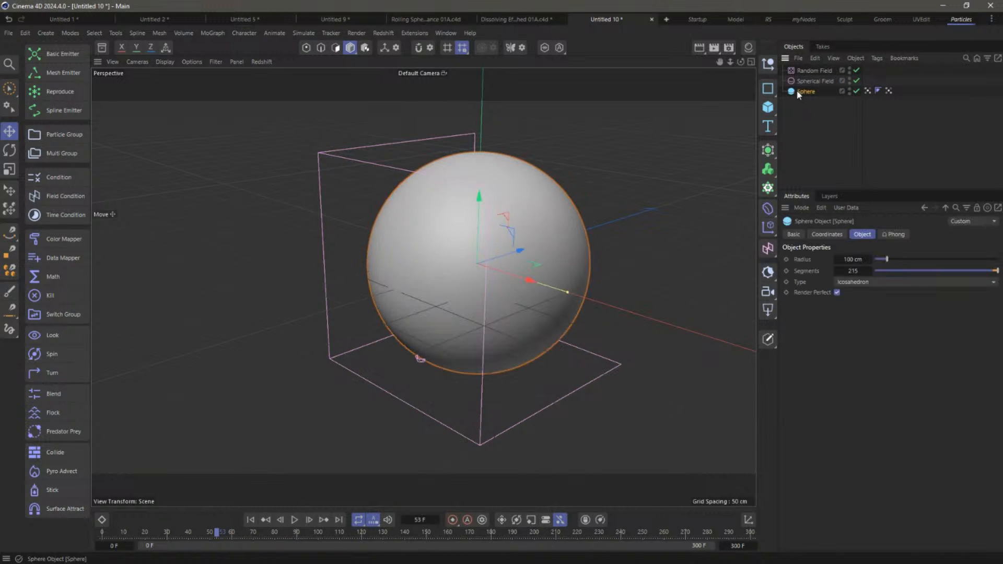
click(212, 33)
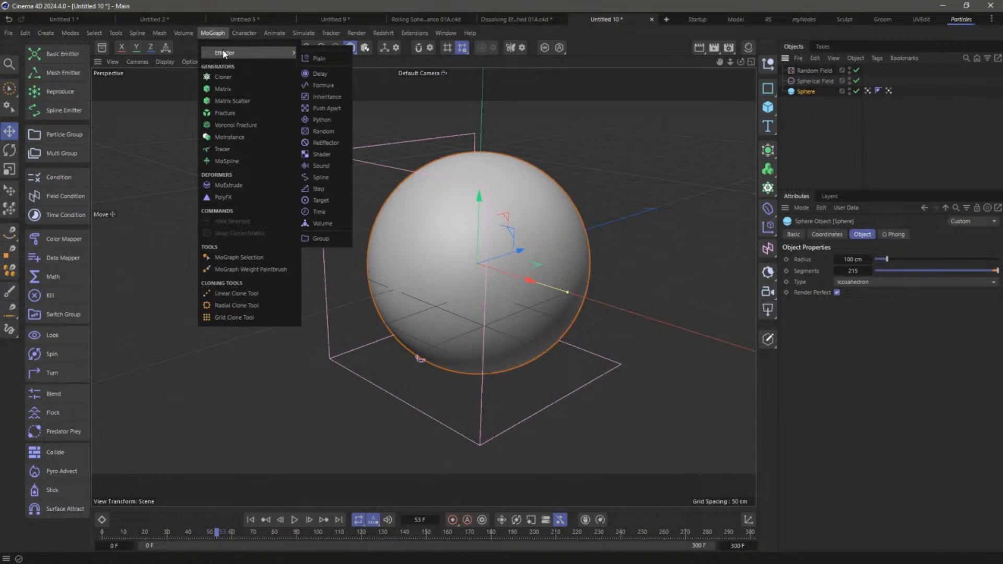
click(228, 197)
drag(809, 99, 808, 101)
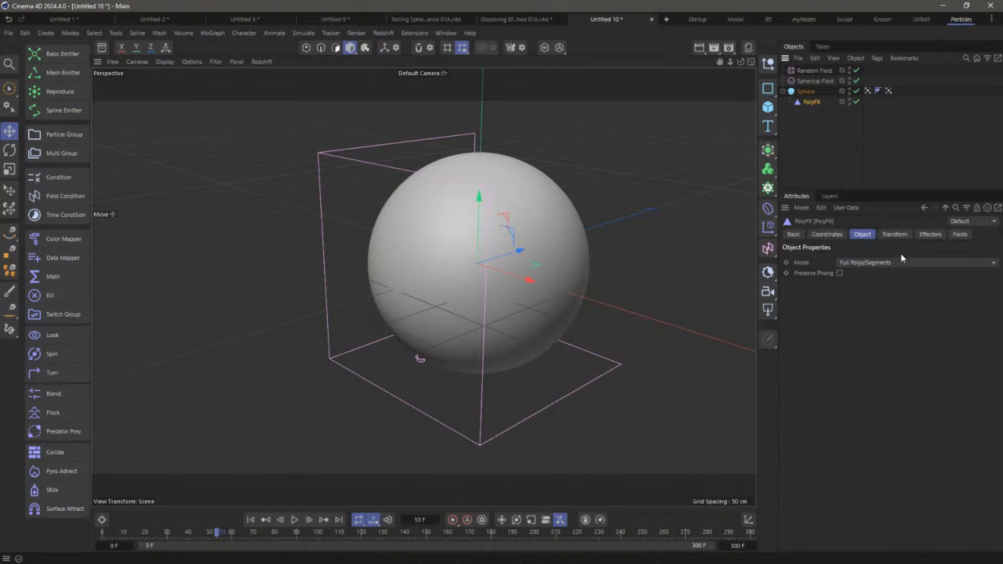
Add a Plain effector and confirm it is linked to the PolyFX
click(926, 235)
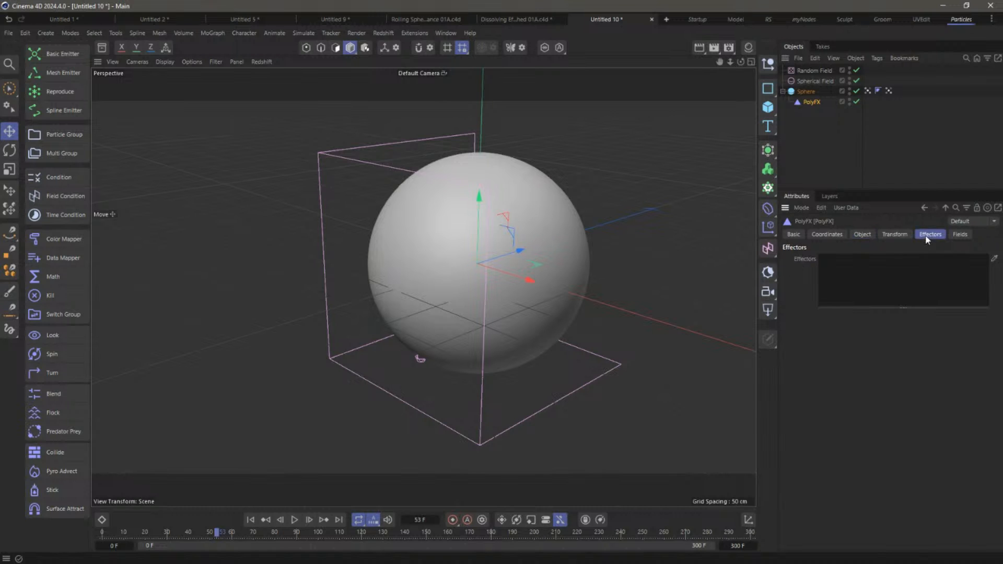
click(215, 32)
mouse_move(282, 53)
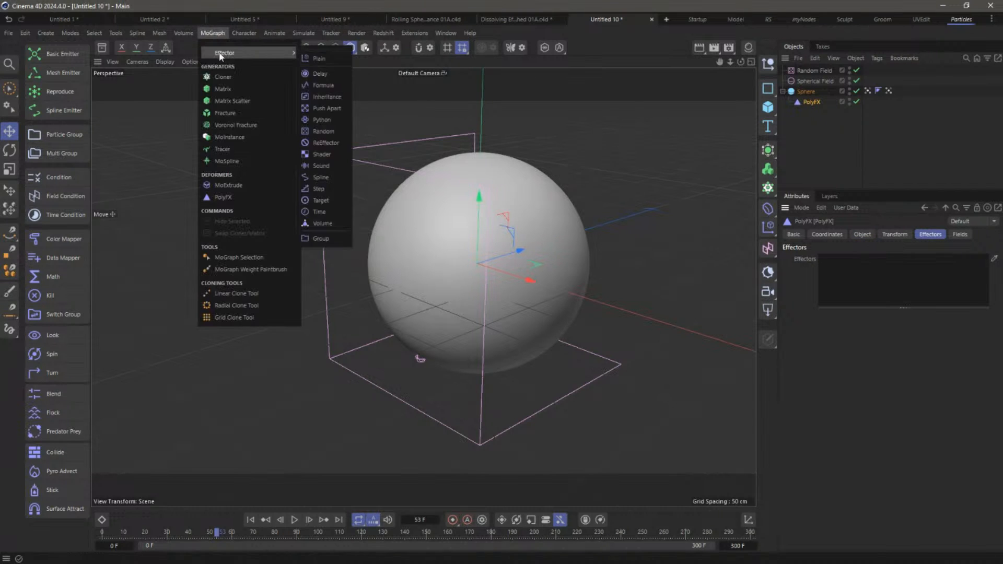
click(328, 55)
click(812, 113)
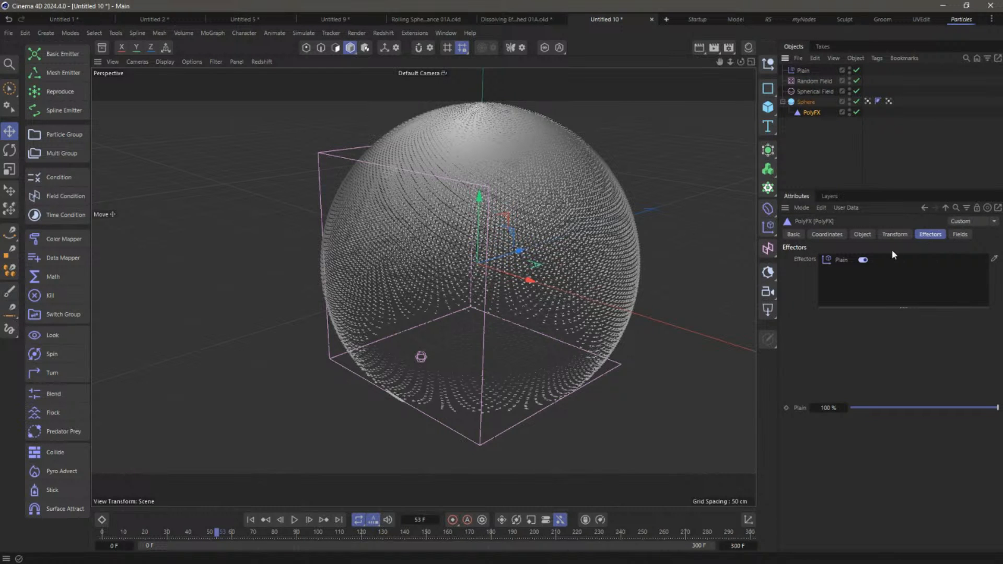
Set the Plain effector to no position offset and a uniform Scale of -1
click(802, 70)
mouse_move(878, 317)
mouse_down()
mouse_move(907, 320)
mouse_move(891, 320)
mouse_up()
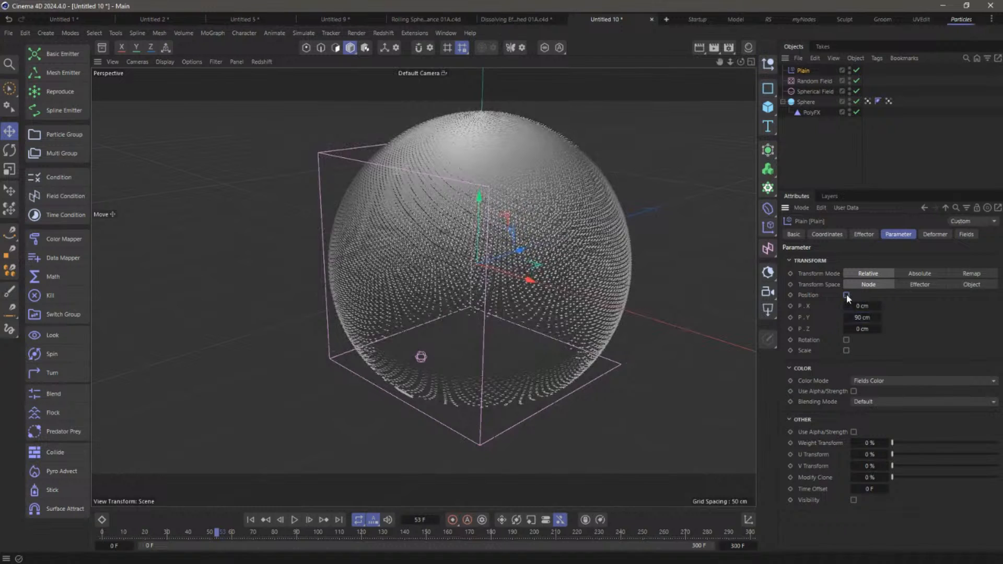
click(846, 296)
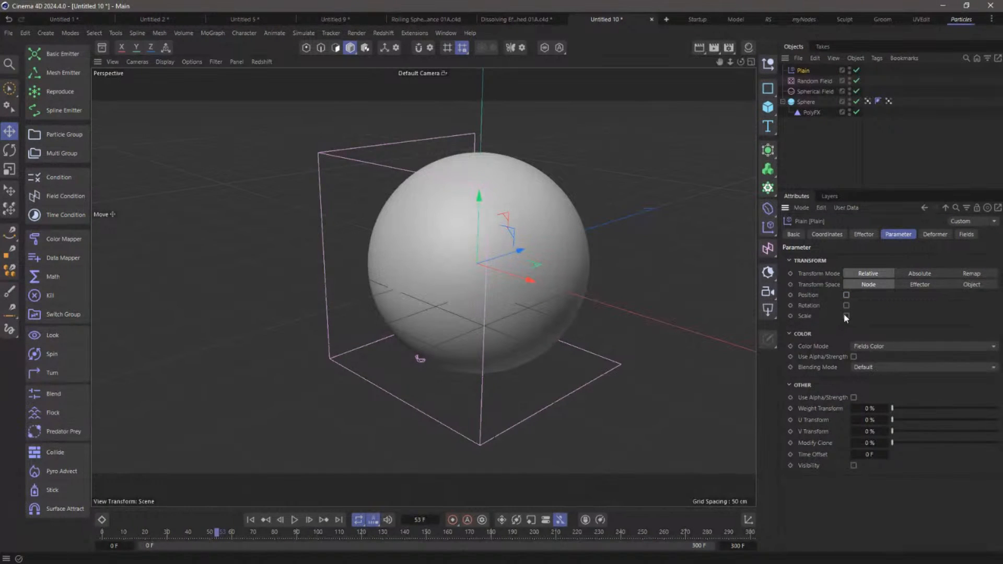
click(846, 316)
click(868, 348)
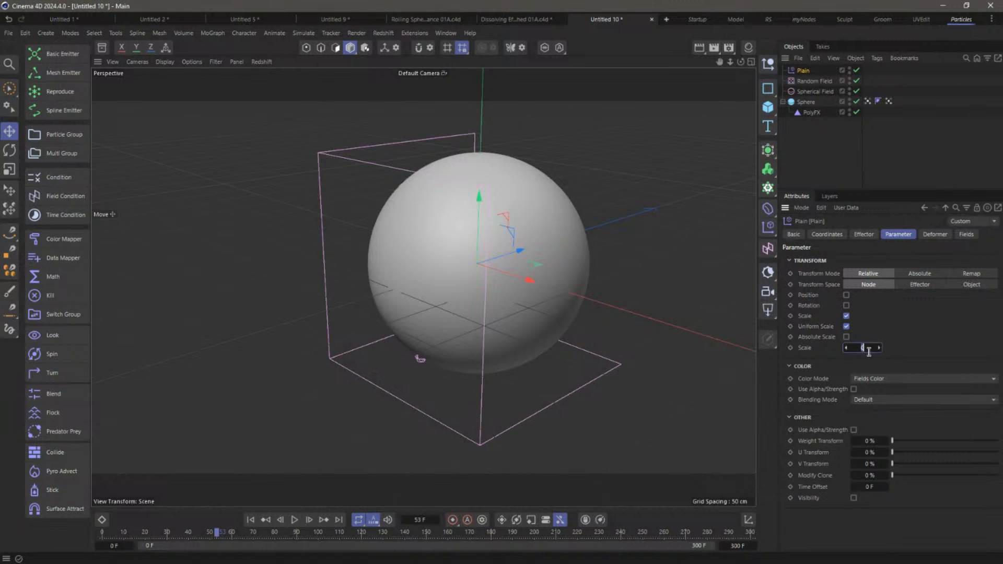
text(-1)
key(Return)
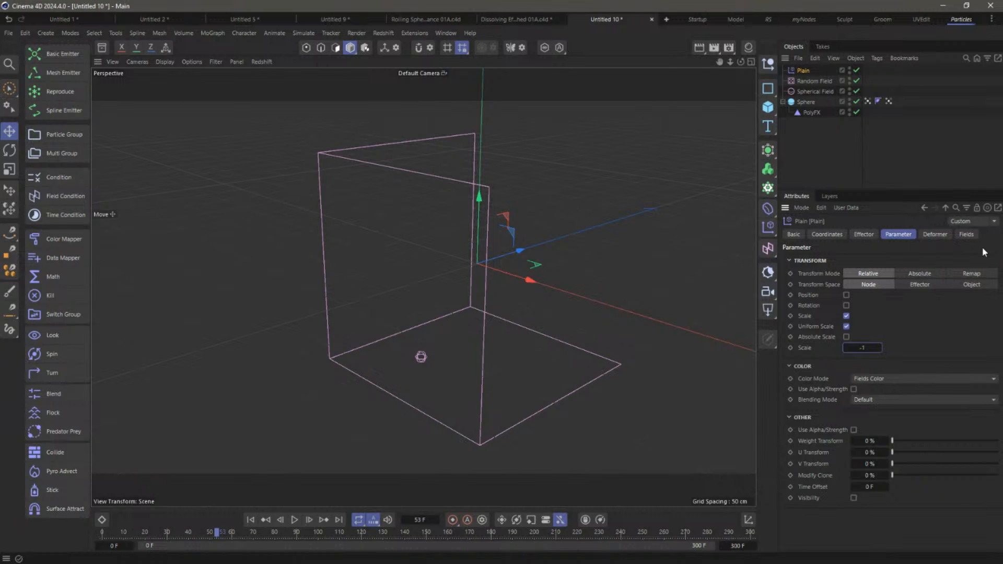
Add the initial growth vertex map to Plain's fields and preview the dissolve to frame 38
click(966, 234)
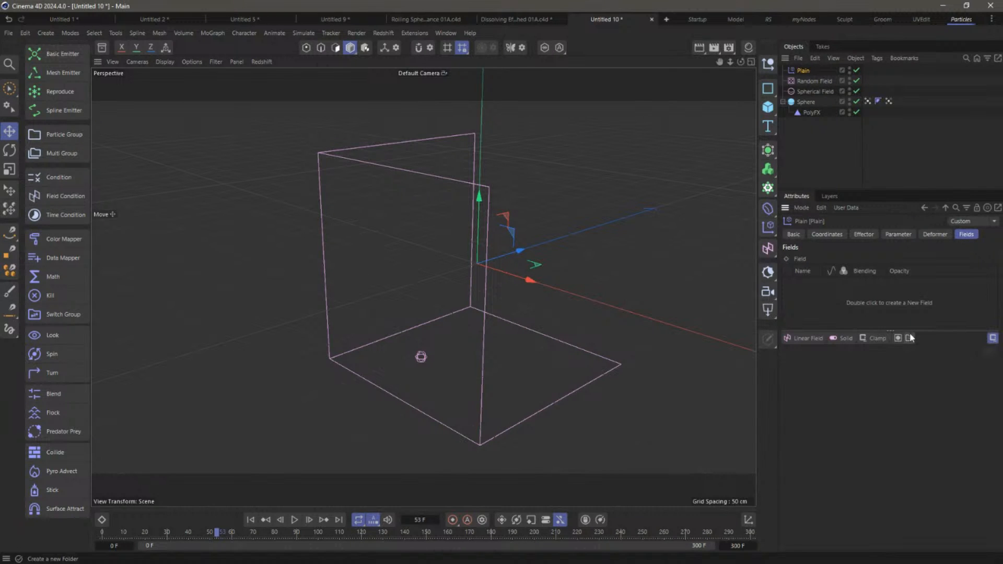
drag(867, 102, 800, 308)
click(251, 519)
click(295, 521)
click(295, 521)
click(251, 520)
Review the PolyFX and both vertex map tags, then replay the dissolve, stopping at frame 41
click(815, 146)
click(815, 113)
click(867, 102)
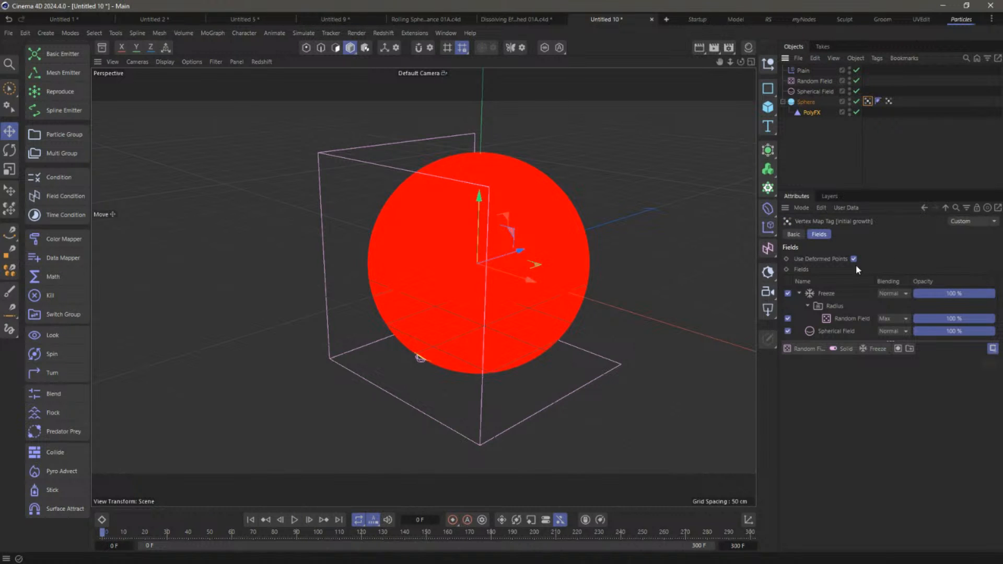
click(888, 101)
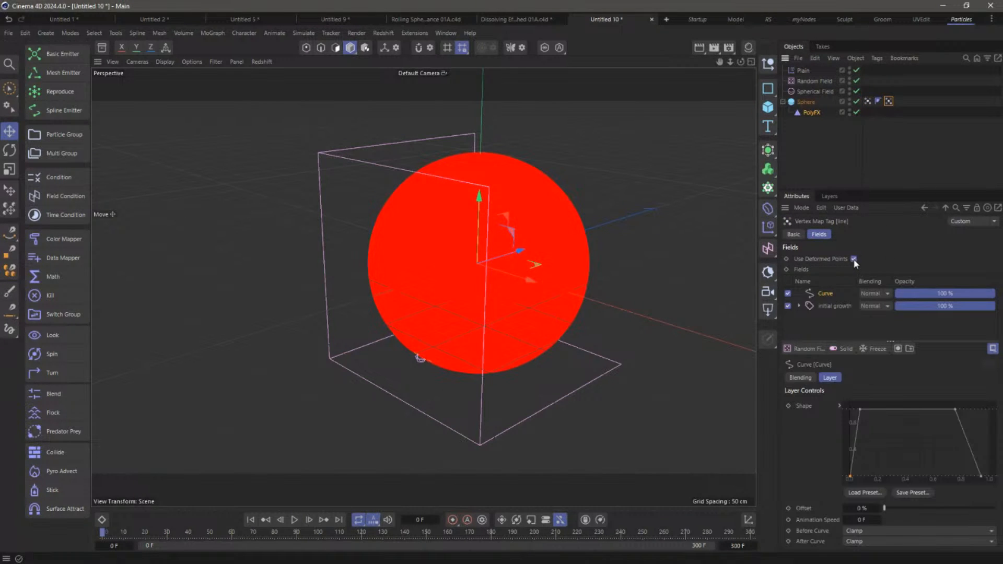
click(295, 519)
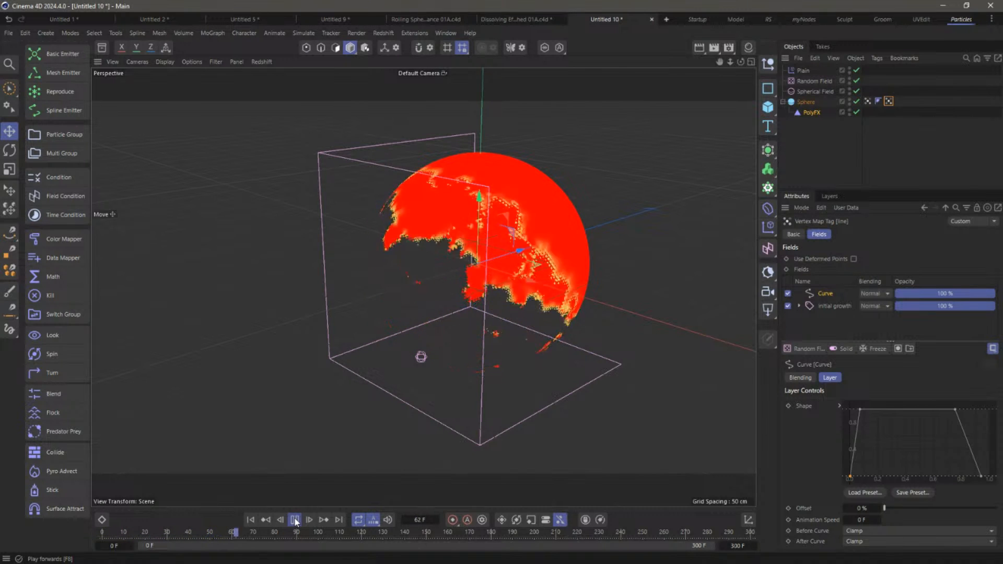
click(295, 521)
click(251, 520)
click(294, 522)
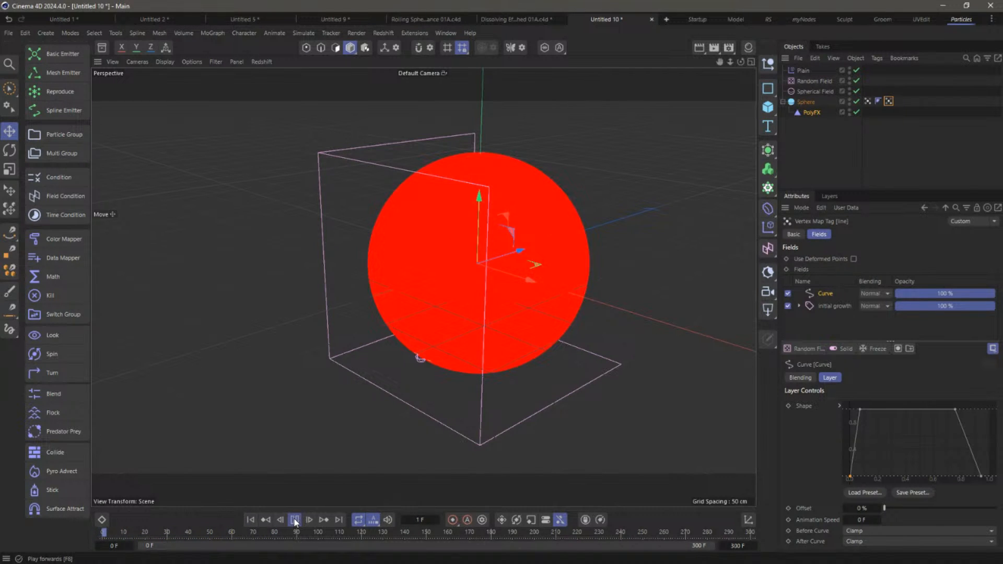
click(295, 520)
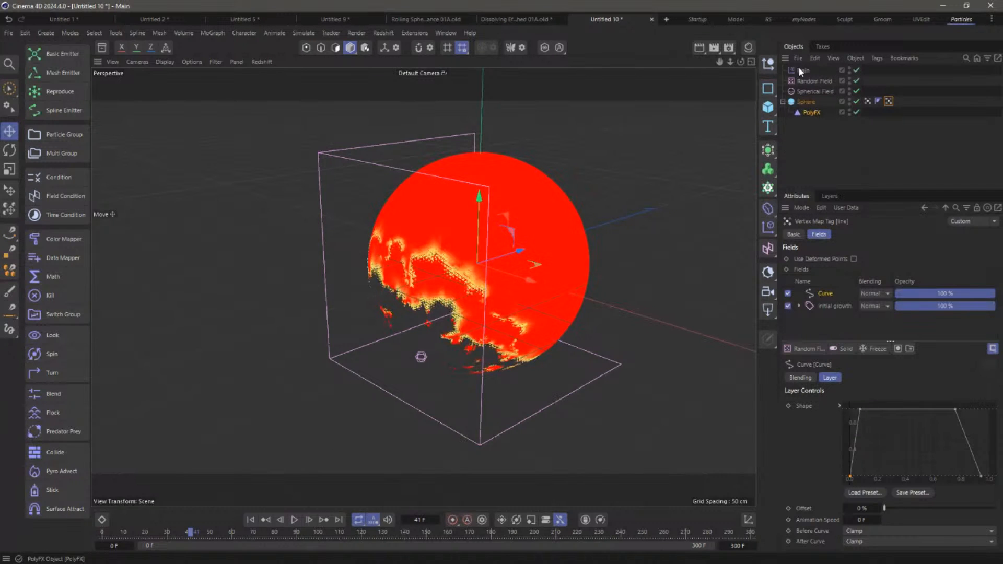
click(811, 113)
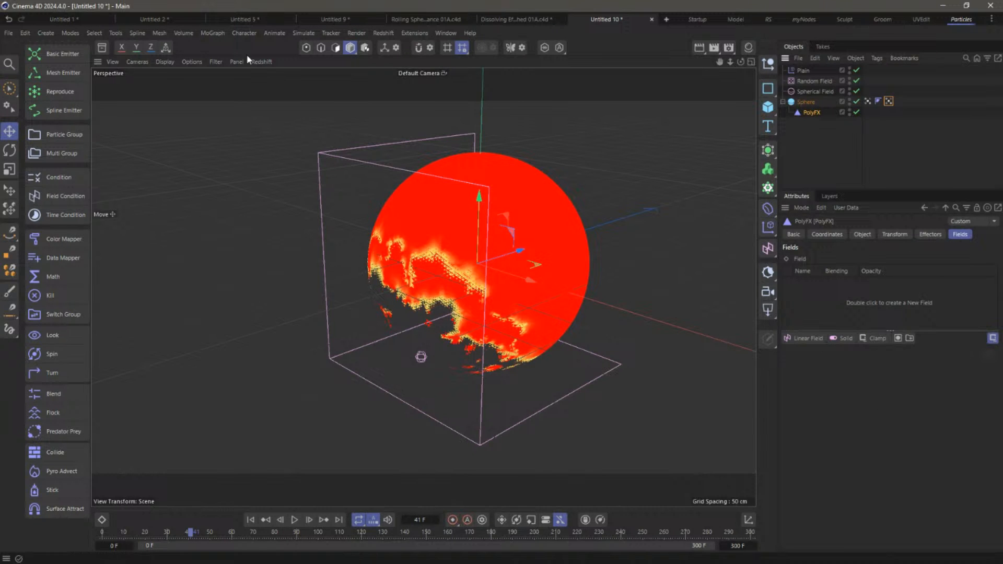
Add a Random effector and use the sphere's vertex map as its field
click(215, 33)
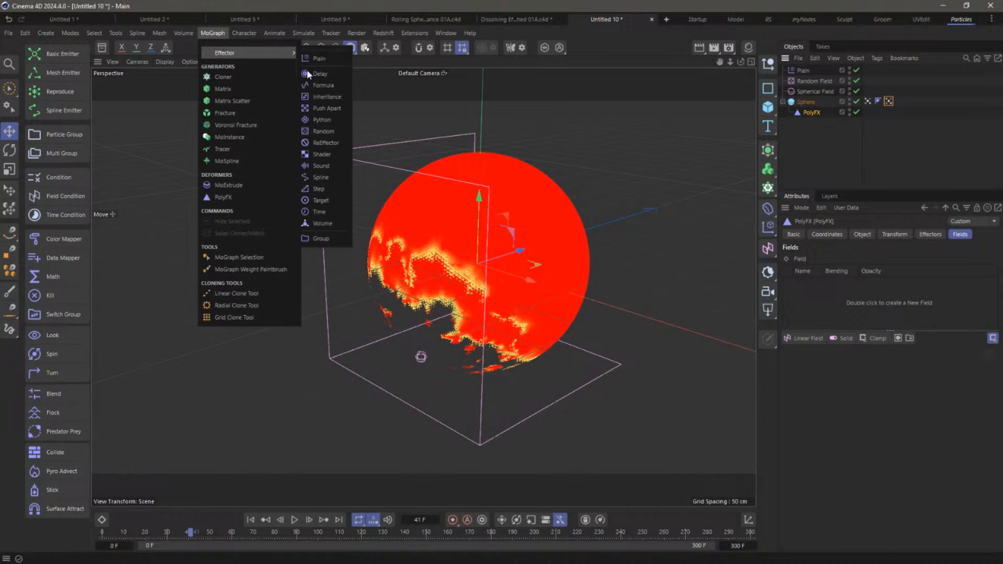
click(324, 131)
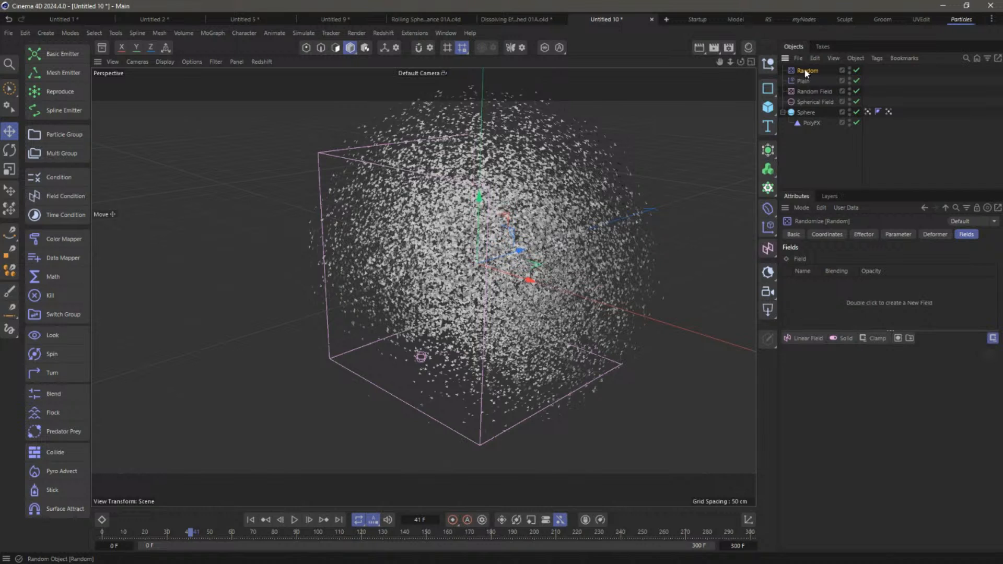
click(804, 81)
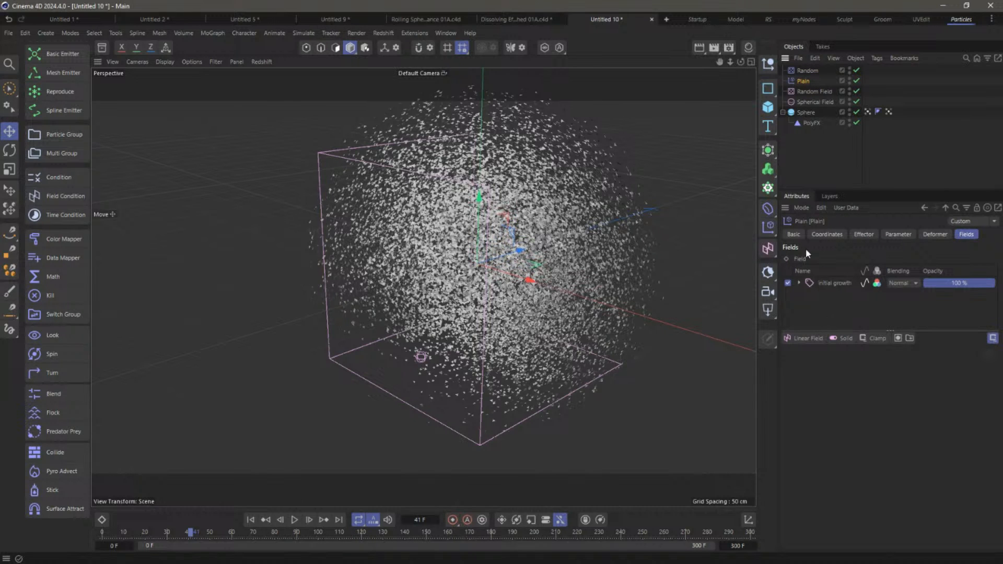
click(807, 71)
drag(867, 112, 820, 299)
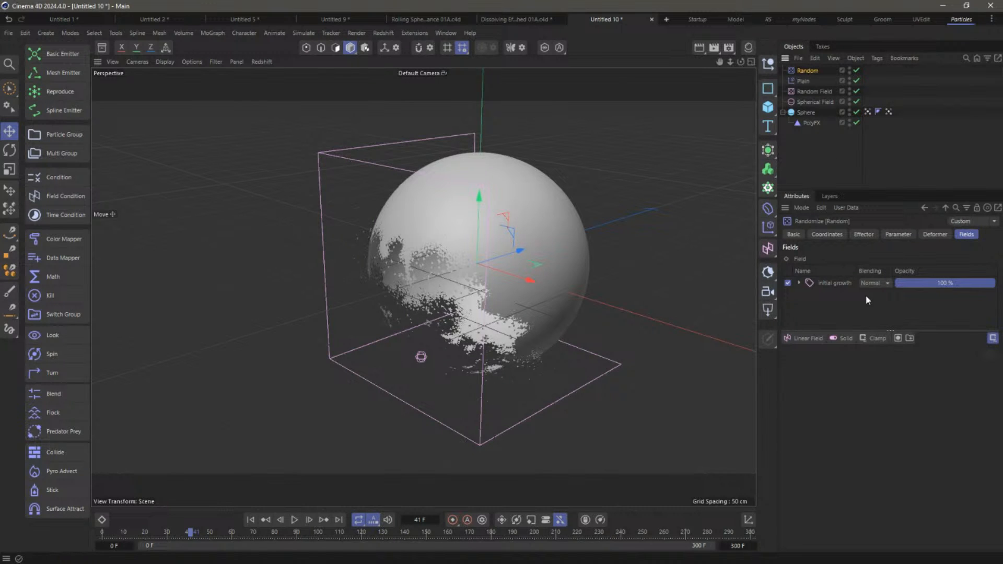
Give the Random effector 20 cm random position and random rotation, then preview the dissolve
click(869, 235)
click(910, 234)
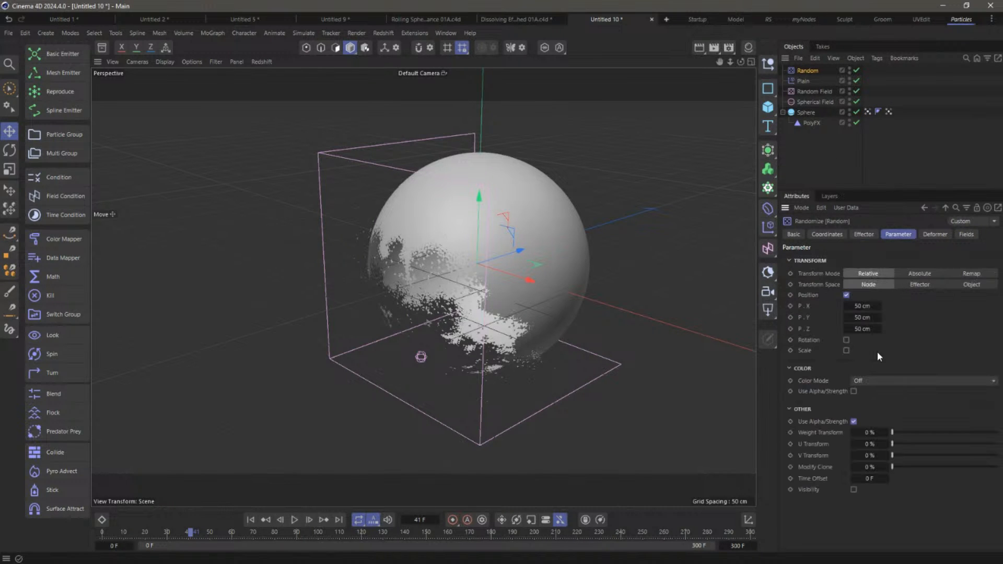
double_click(861, 306)
text(20)
key(Tab)
text(20)
key(Tab)
text(20)
key(Tab)
click(847, 340)
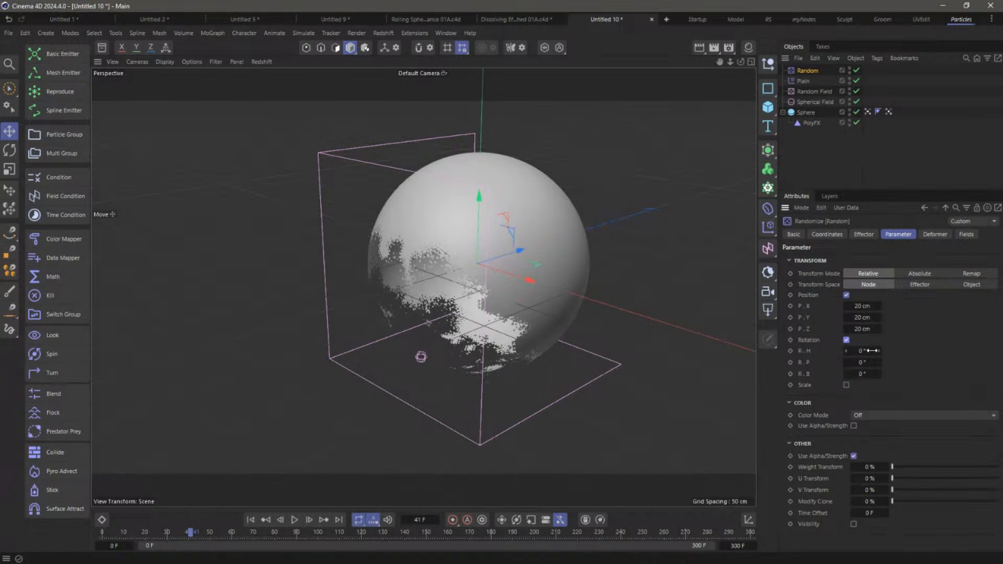
drag(865, 362, 981, 375)
click(251, 520)
click(295, 520)
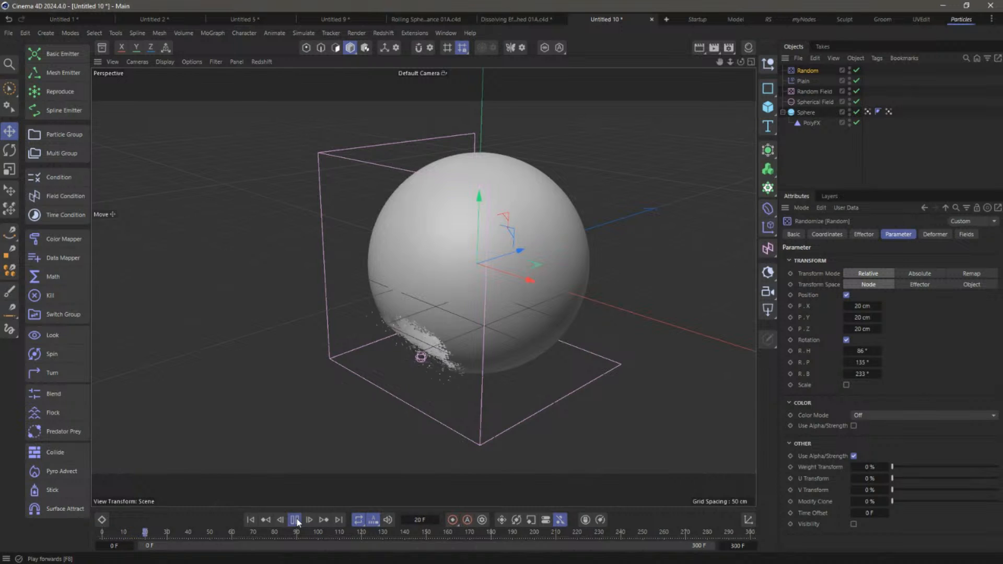
click(295, 519)
Reduce the random position to 5 cm on all axes and replay the dissolve to frame 69
click(861, 317)
text(5)
key(Tab)
text(5)
key(Return)
click(851, 306)
text(5)
key(Return)
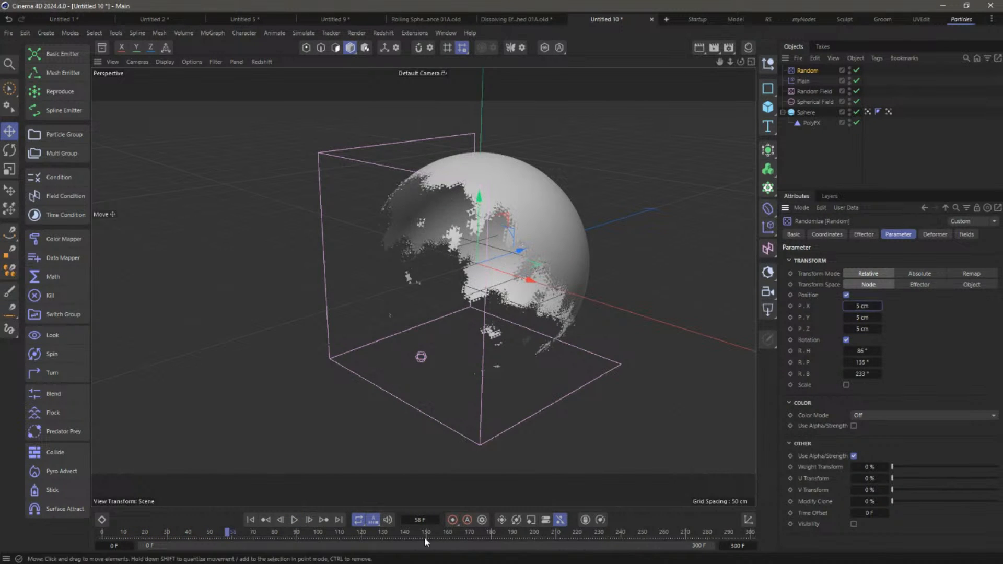
click(251, 519)
click(294, 520)
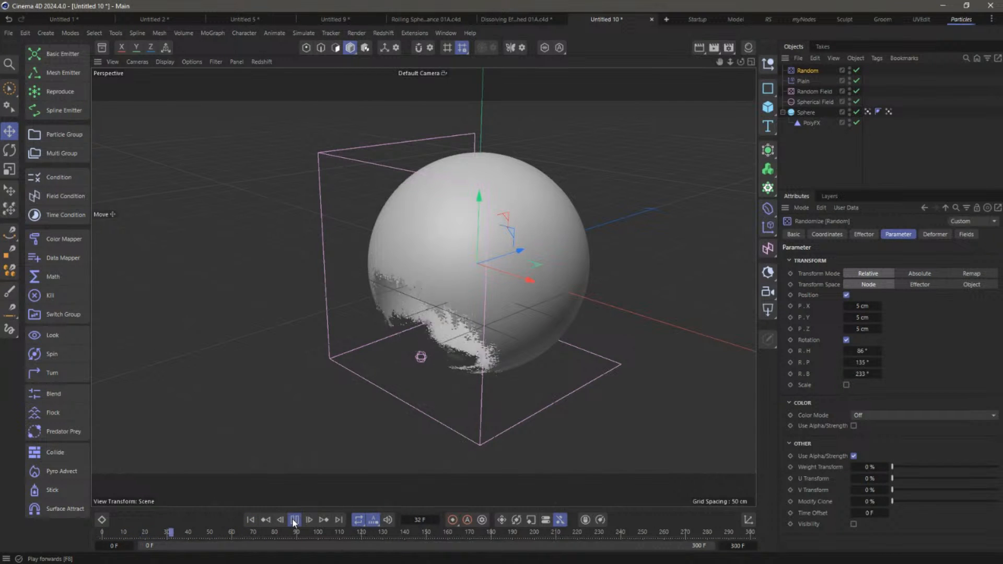
click(294, 520)
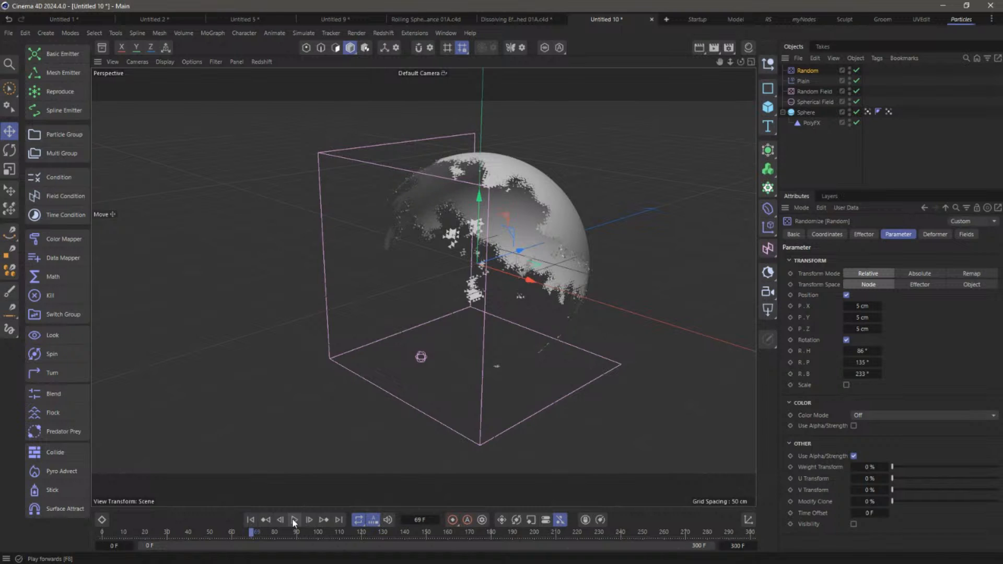
Steepen the falloff curve of the sphere's vertex map
click(839, 145)
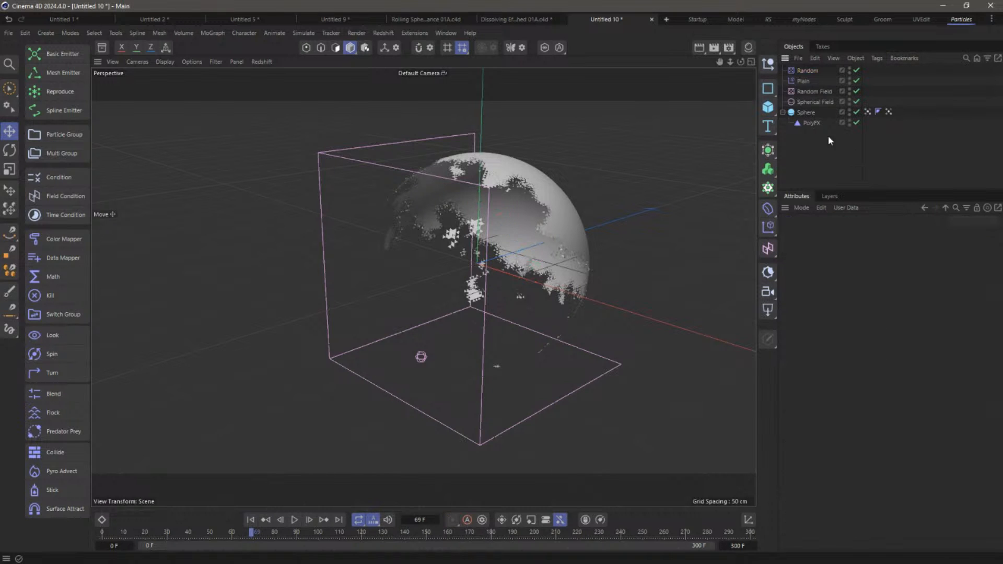
click(808, 112)
click(889, 112)
alt+drag(575, 215, 543, 194)
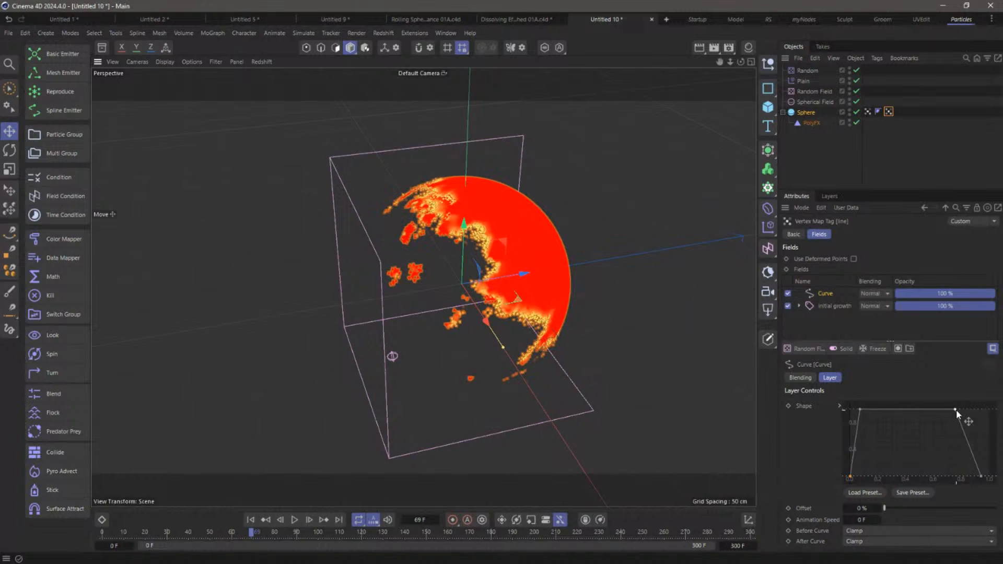
drag(859, 409, 851, 400)
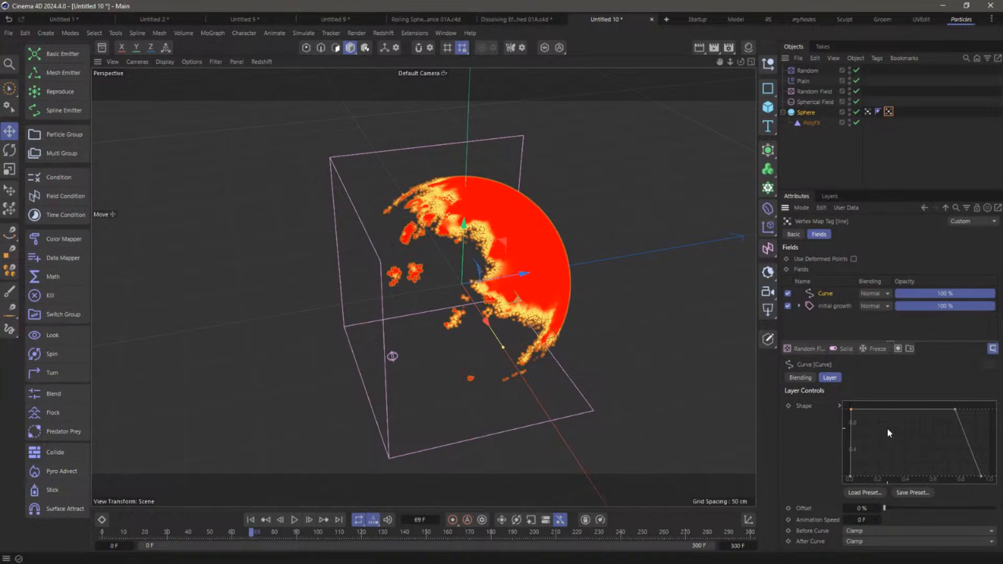
Add a Polygon Selection tag to the Sphere
click(813, 102)
click(805, 112)
right_click(801, 112)
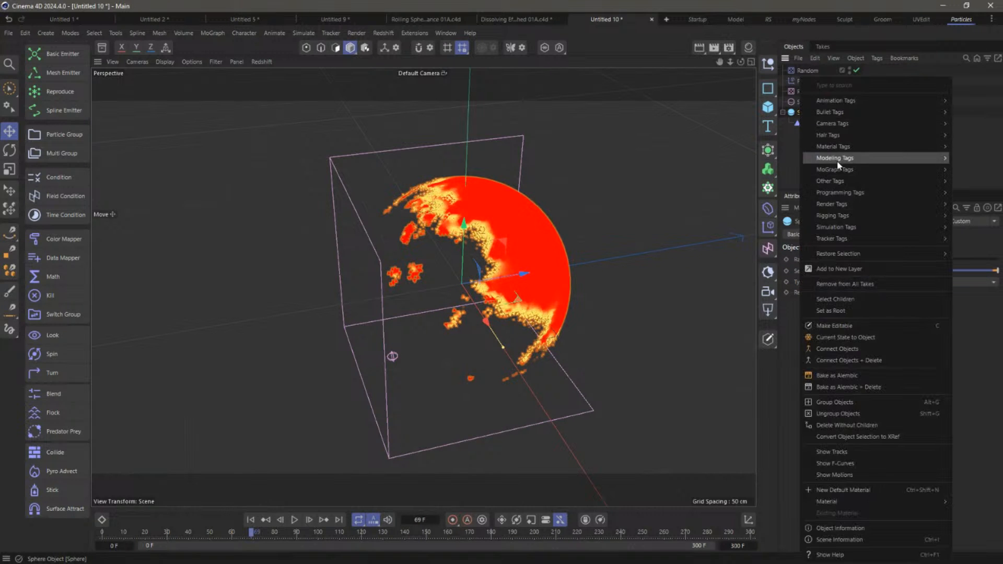
mouse_move(829, 181)
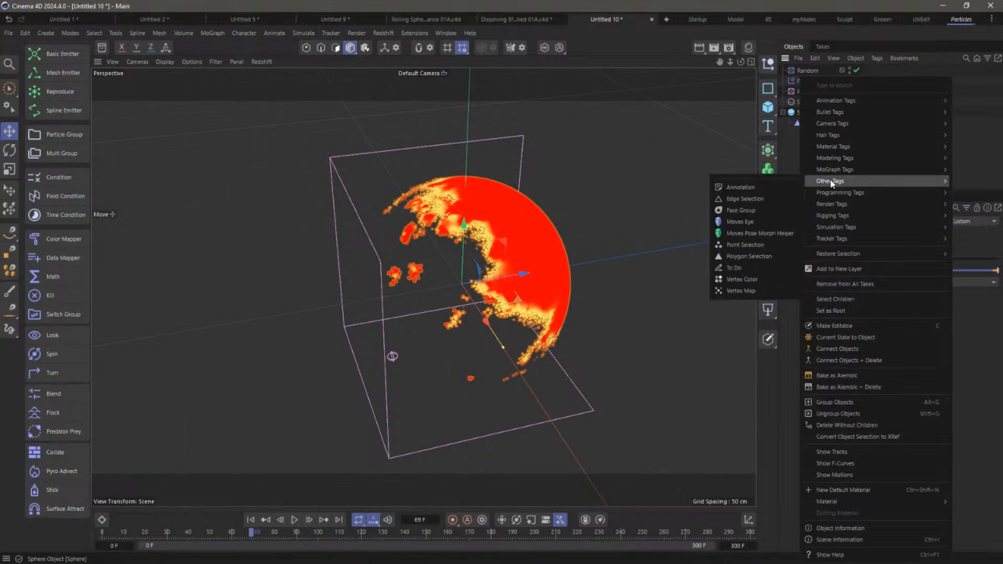
click(749, 257)
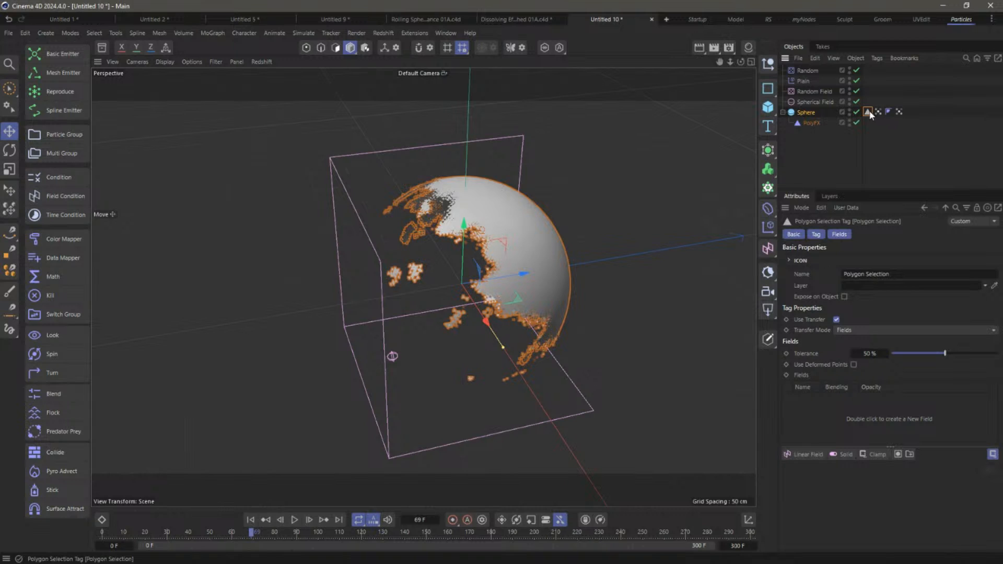
drag(868, 126, 899, 112)
Drive the Polygon Selection tag with the vertex map as its field
click(888, 111)
drag(823, 415, 819, 415)
click(899, 111)
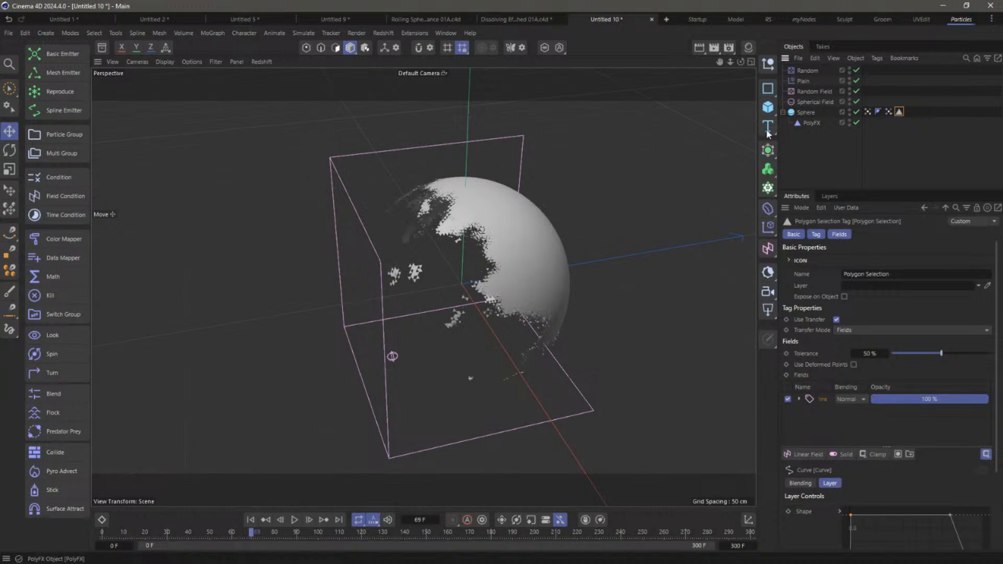
click(889, 112)
click(899, 112)
Apply a new bright red Standard material to the Sphere, limited to the Polygon Selection tag
click(749, 47)
click(695, 76)
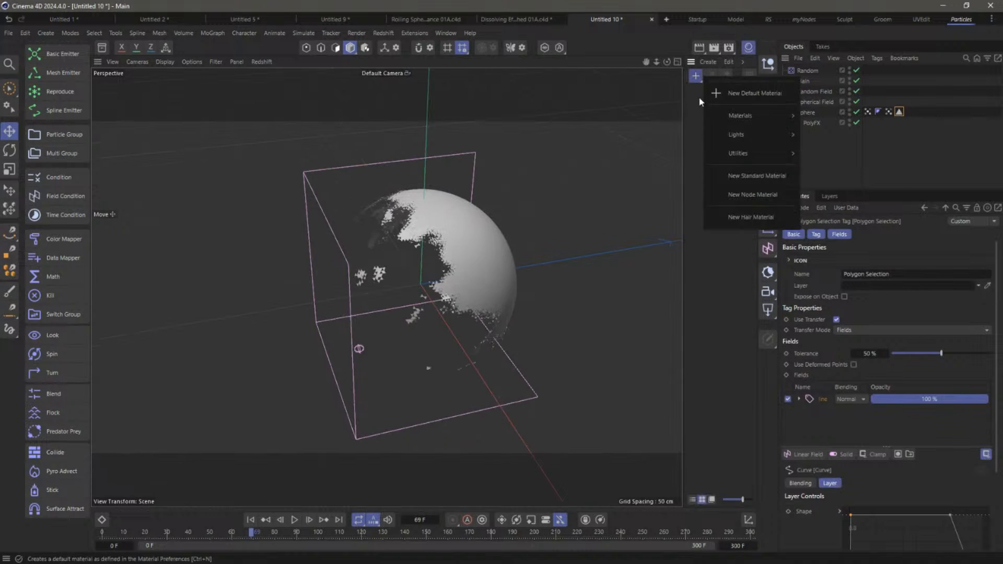
click(726, 179)
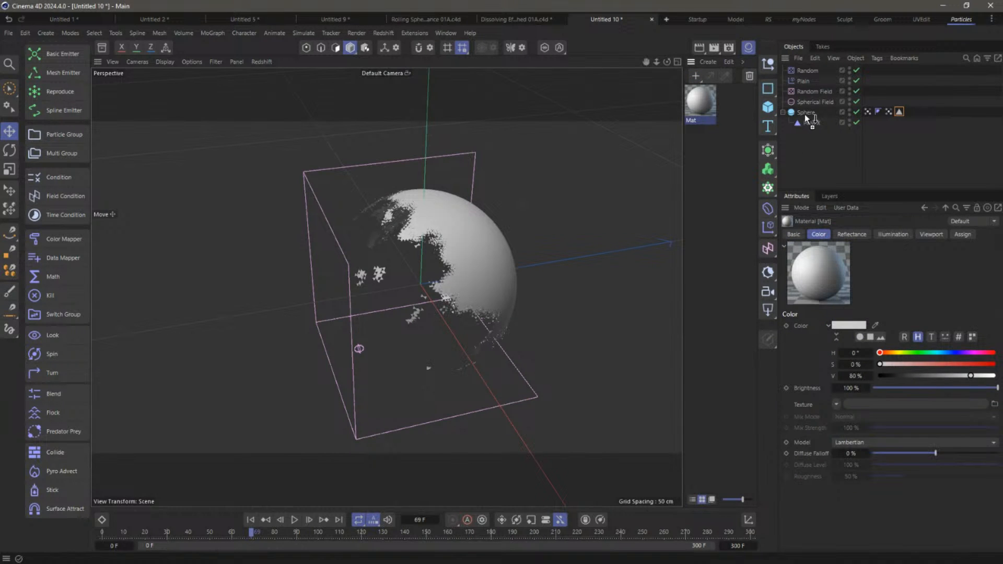
drag(804, 114, 806, 114)
click(709, 119)
drag(973, 365, 996, 375)
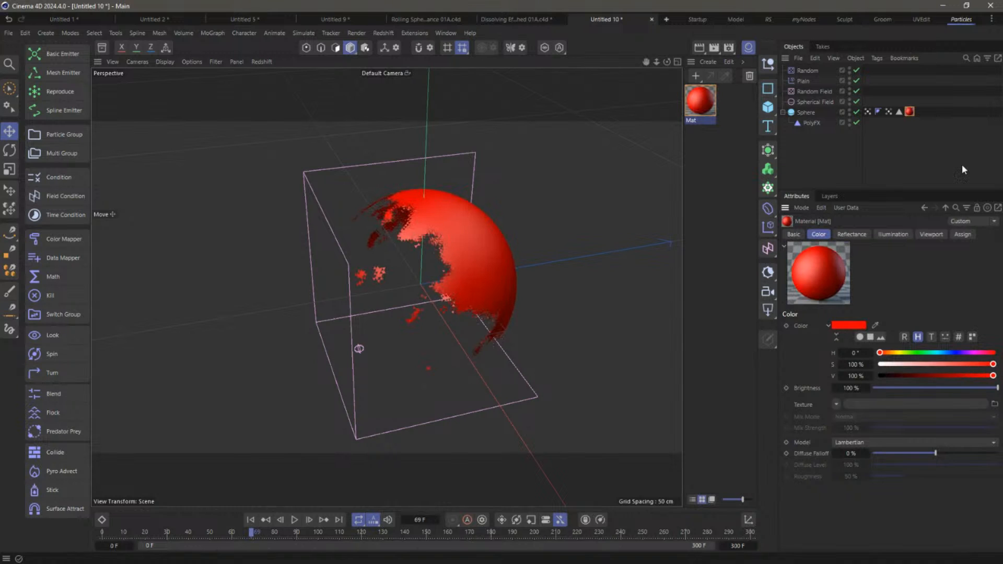
click(909, 111)
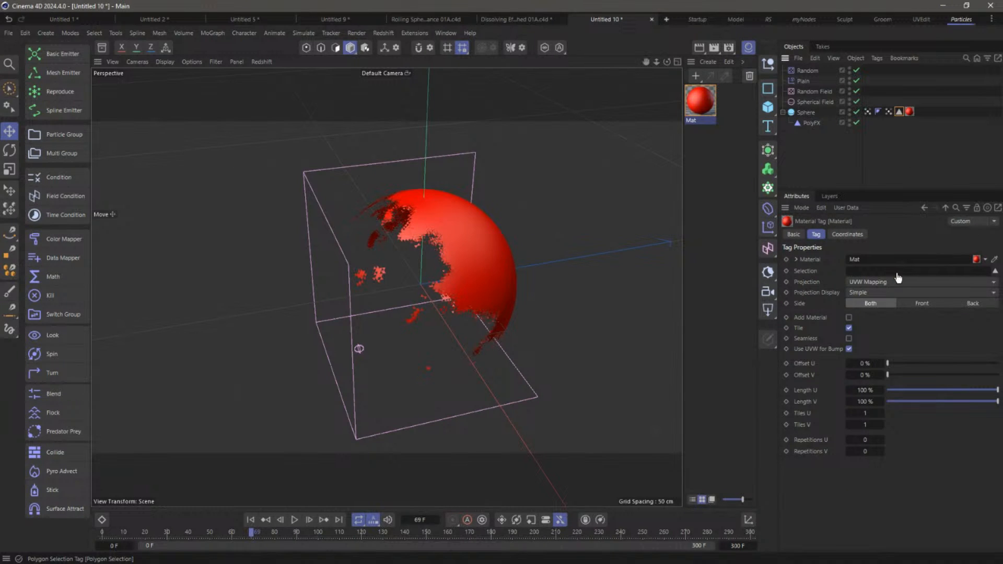
drag(898, 277, 898, 272)
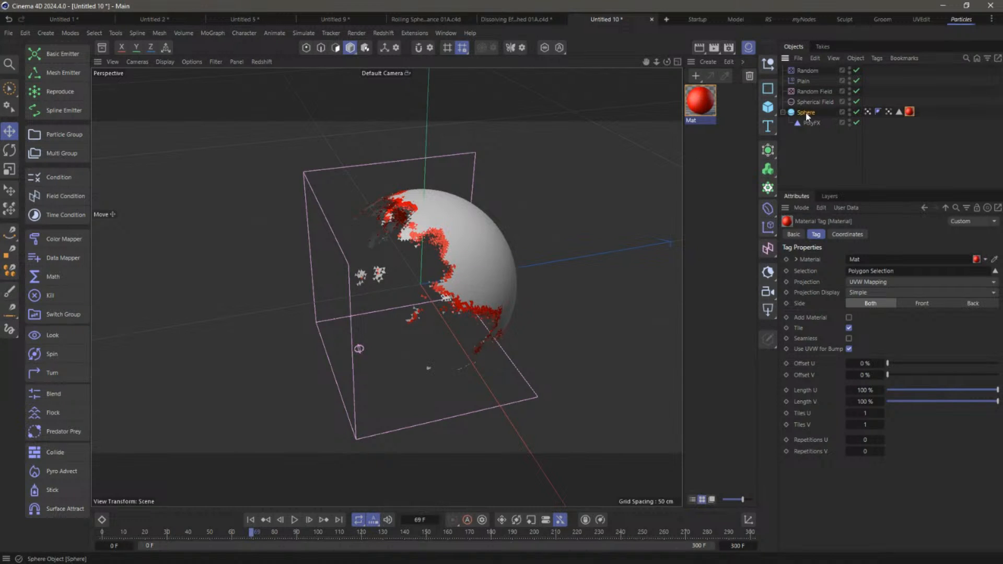
click(791, 115)
Add a Mesh Emitter with a Particle Group and reorder them below PolyFX
click(60, 72)
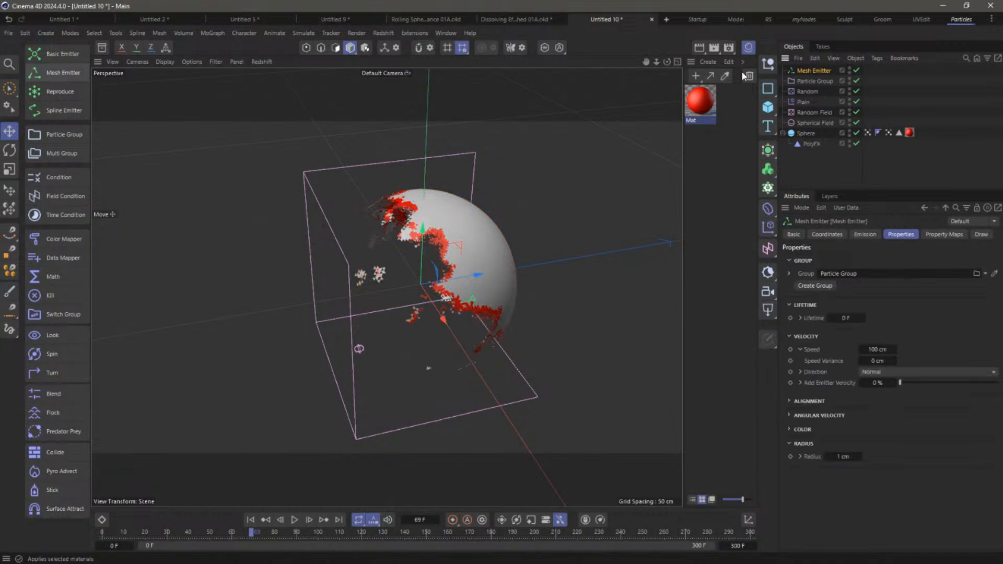
drag(808, 73, 813, 158)
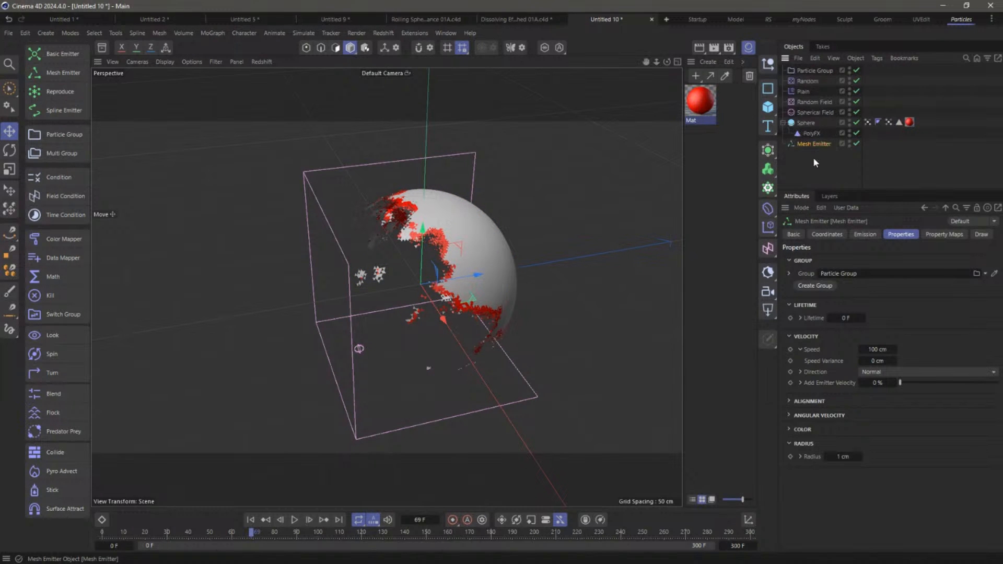
click(250, 520)
drag(814, 71, 815, 149)
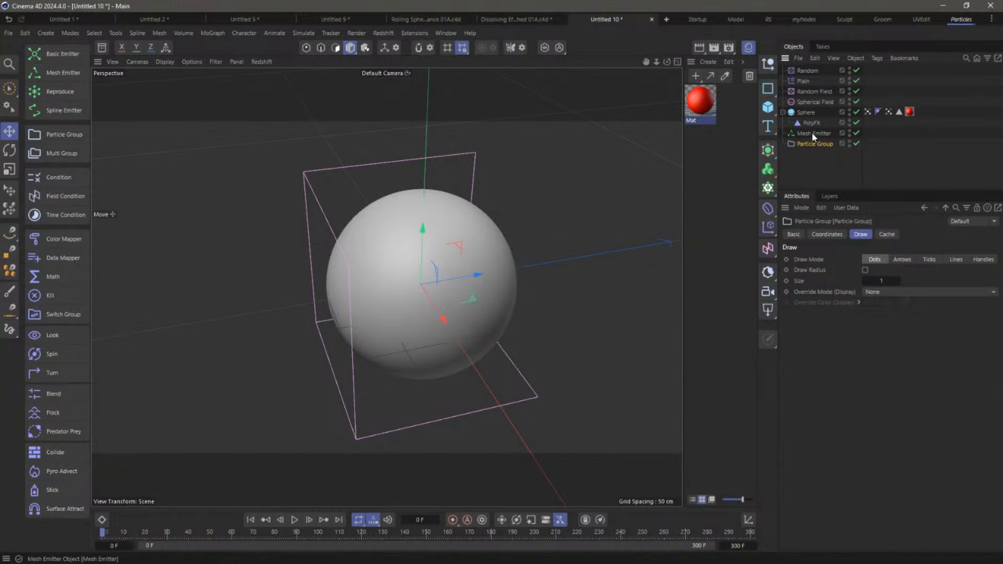
Restrict the emitter to the Polygon Selection, adjust the emission rate, and preview the particles
click(865, 234)
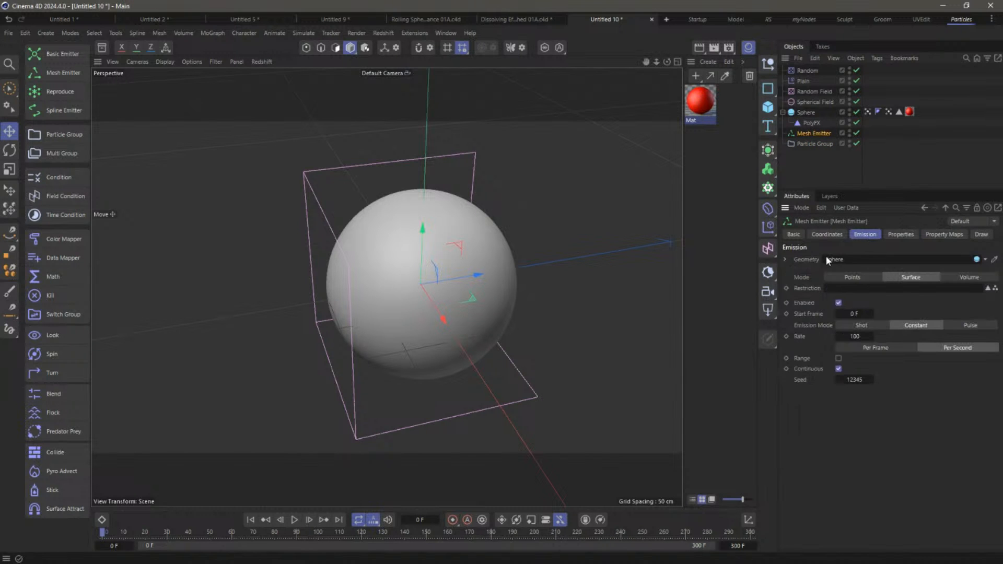
drag(899, 112, 873, 290)
click(864, 336)
click(294, 519)
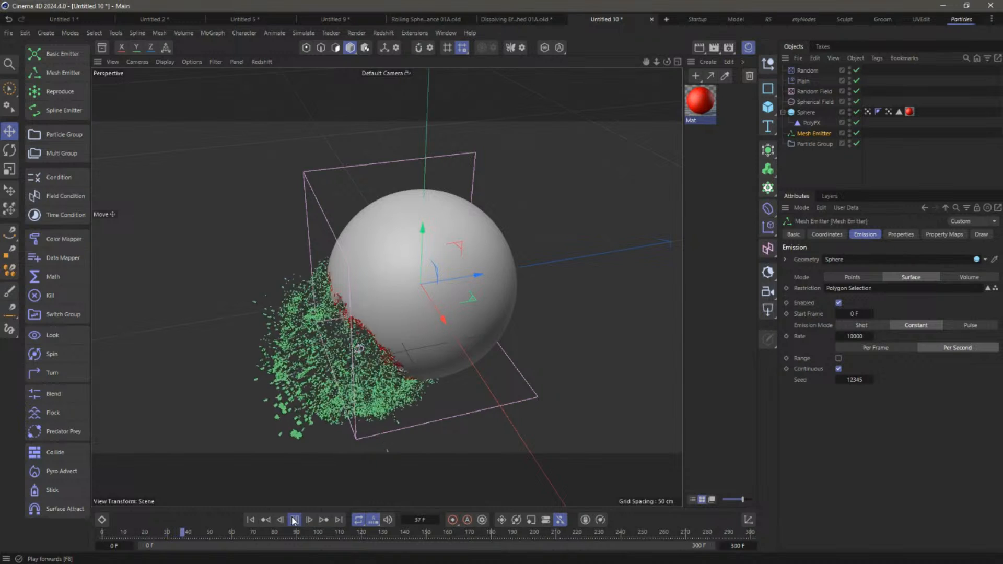
click(294, 519)
Set particle speed 75 cm with 50 cm variance and lifetime 15 F with 10 variance
click(899, 234)
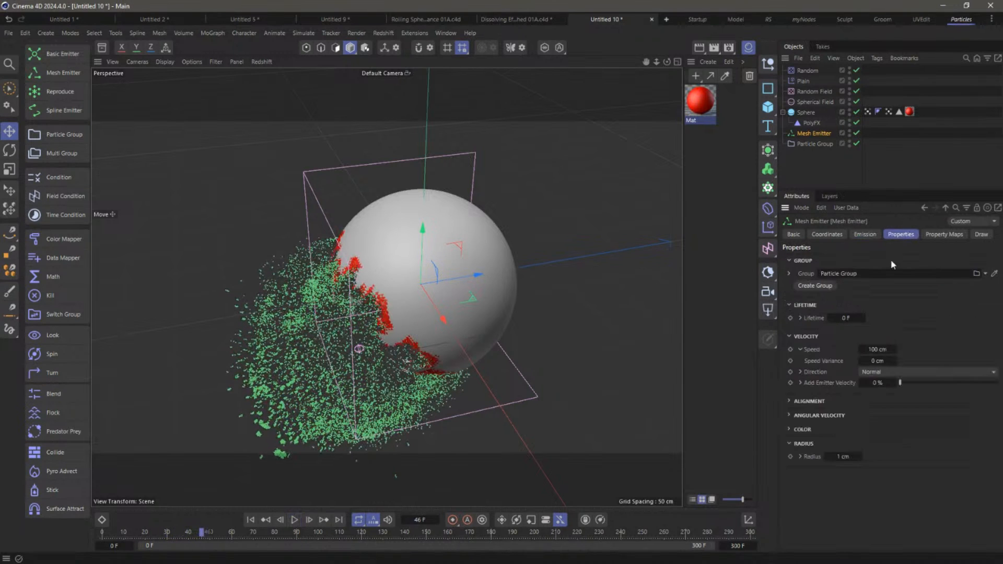
click(878, 351)
text(75)
key(Tab)
text(50)
key(Return)
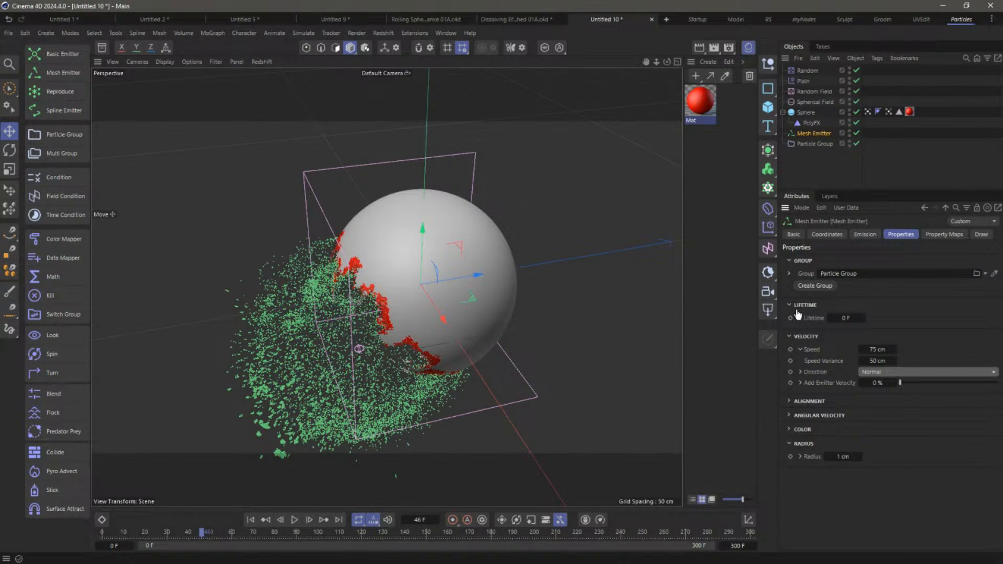
click(799, 318)
click(869, 318)
text(15)
key(Tab)
text(10)
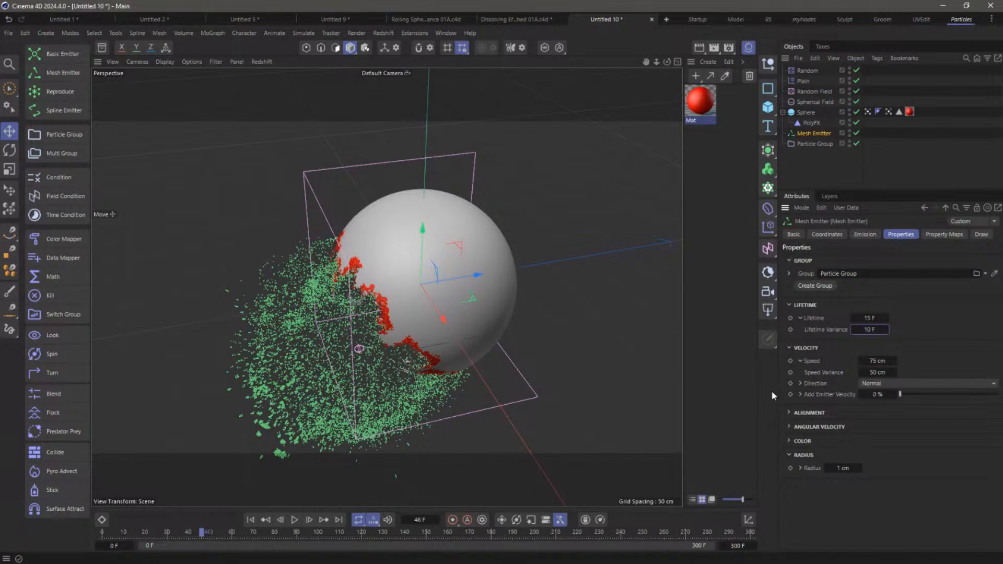
Widen the particle spread to 24° and replay the emission to frame 50
click(800, 384)
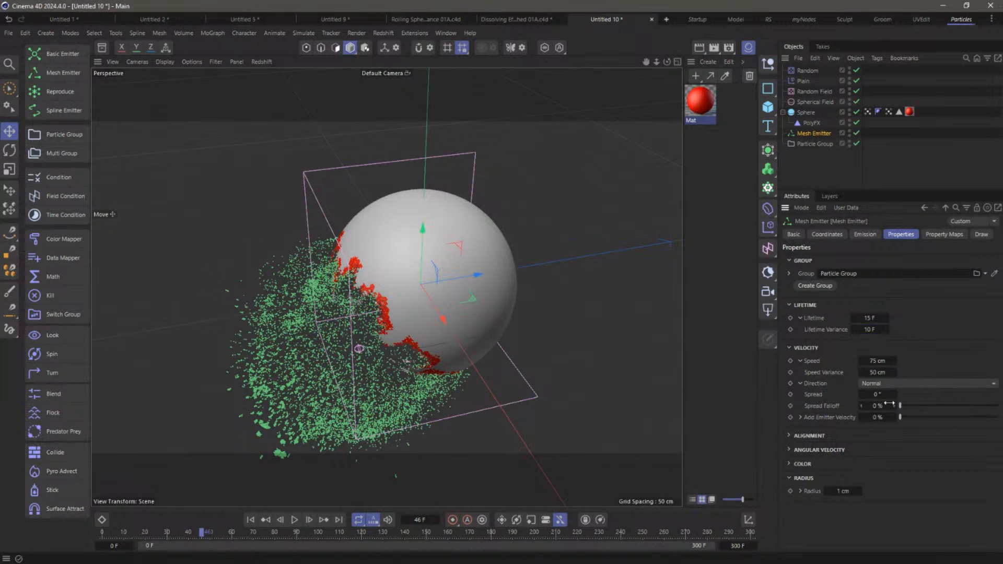
drag(879, 394, 890, 395)
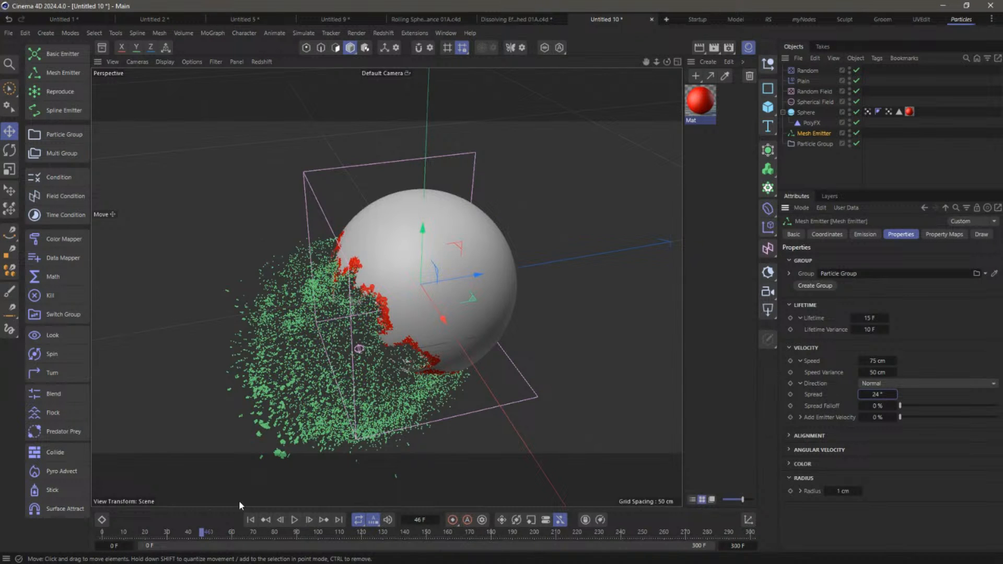
click(250, 519)
click(294, 520)
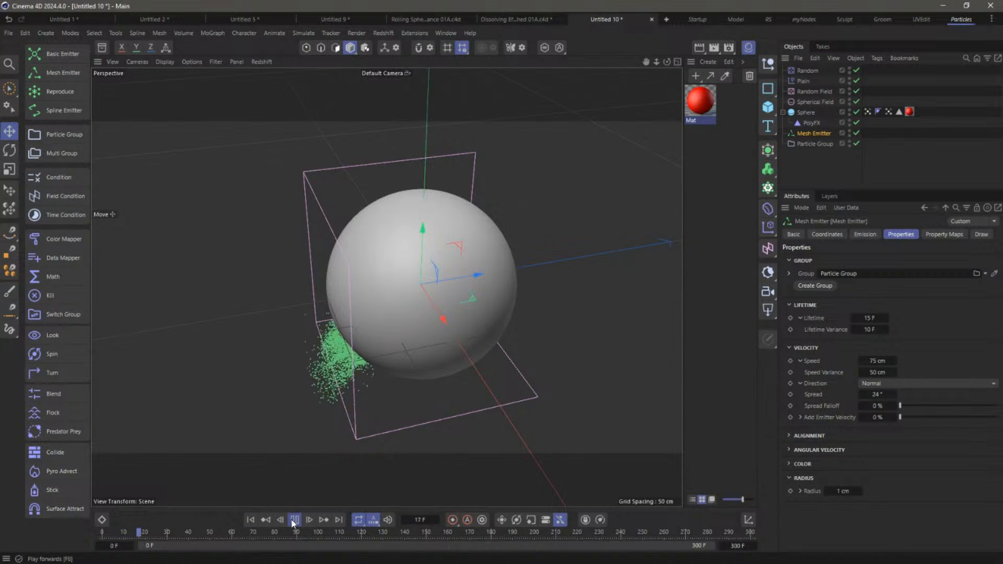
click(294, 520)
alt+drag(464, 341, 429, 320)
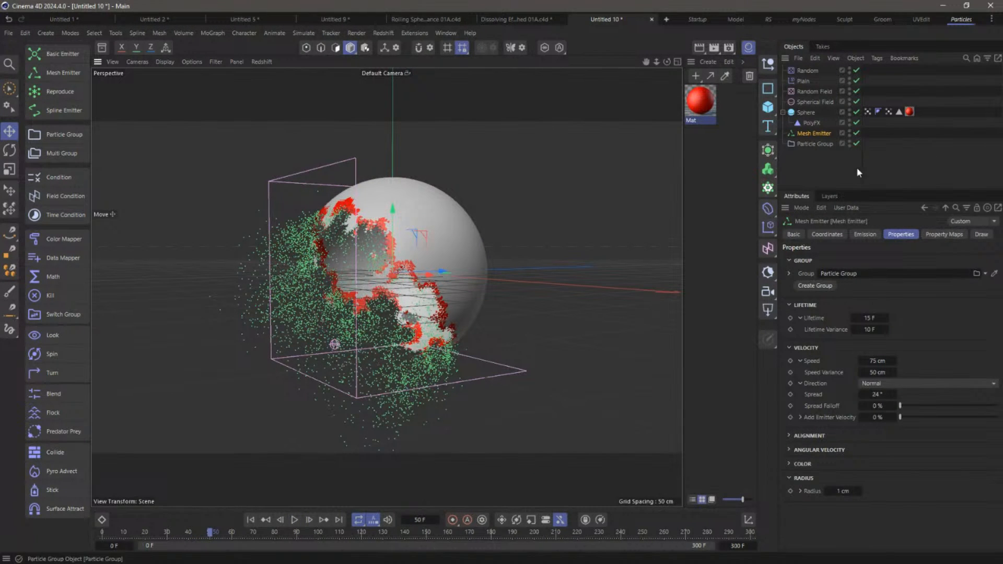
Add a Pyro Emitter tag to the Sphere, disable temperature, and use the line vertex map as Density Map
click(807, 113)
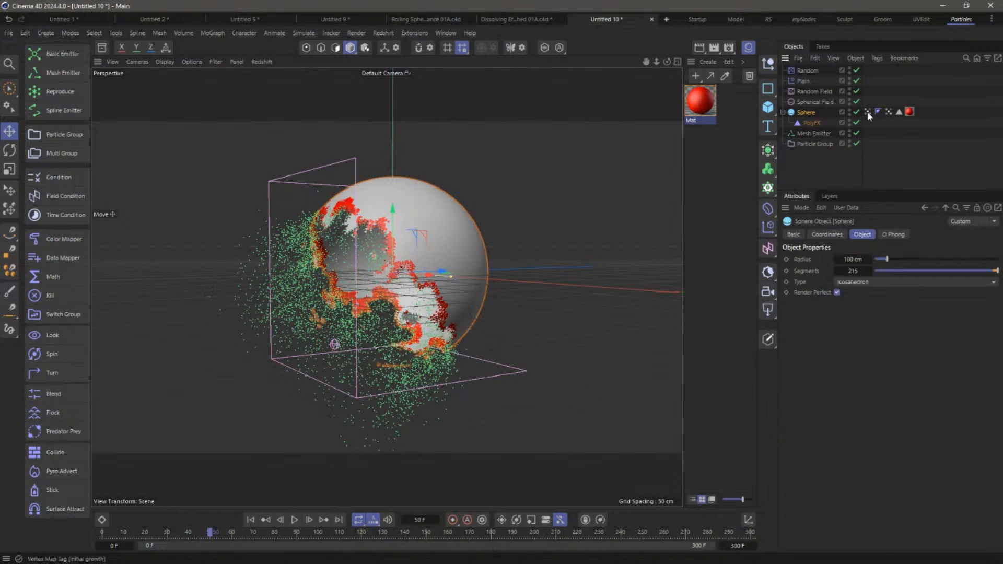
right_click(804, 110)
mouse_move(866, 235)
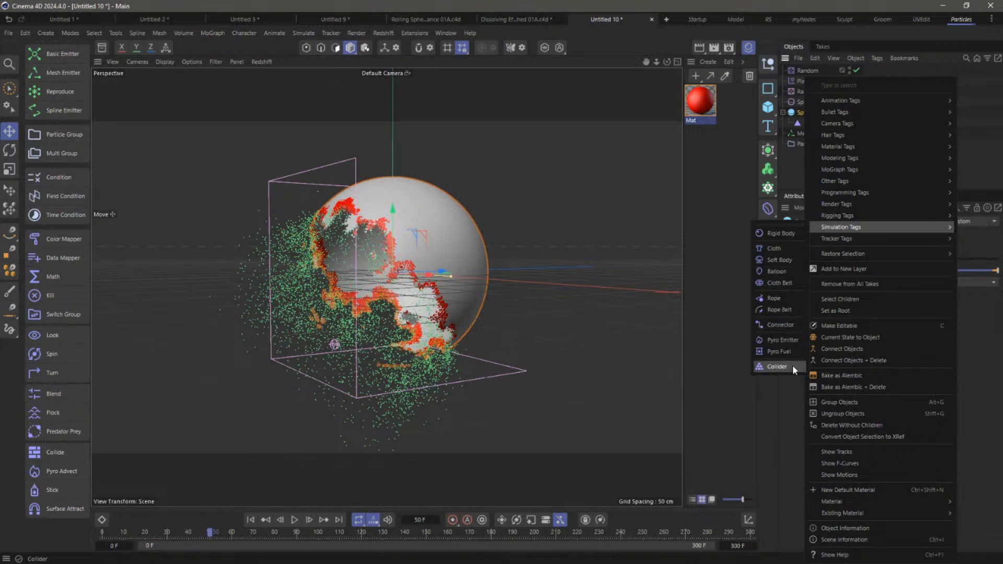
click(782, 339)
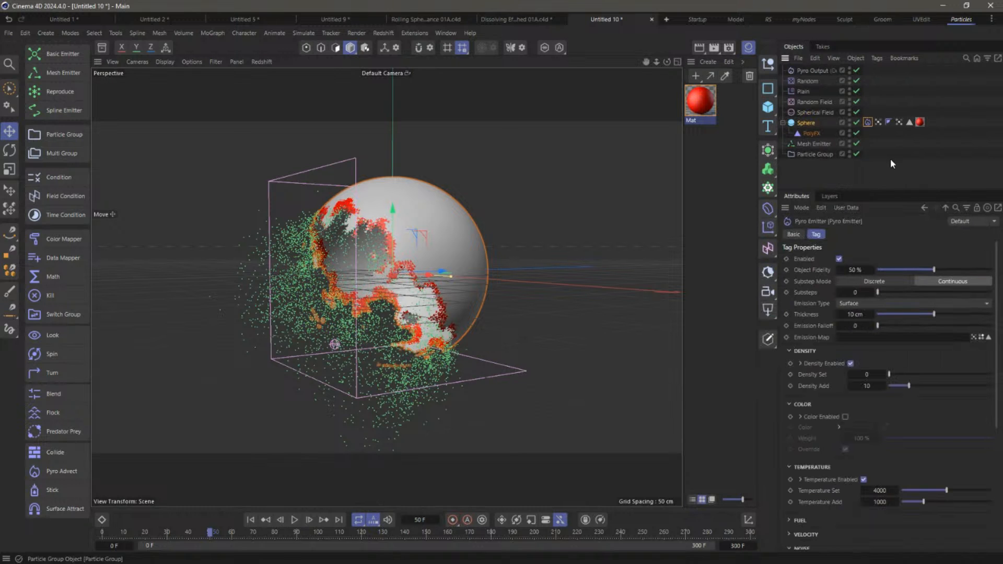
click(863, 480)
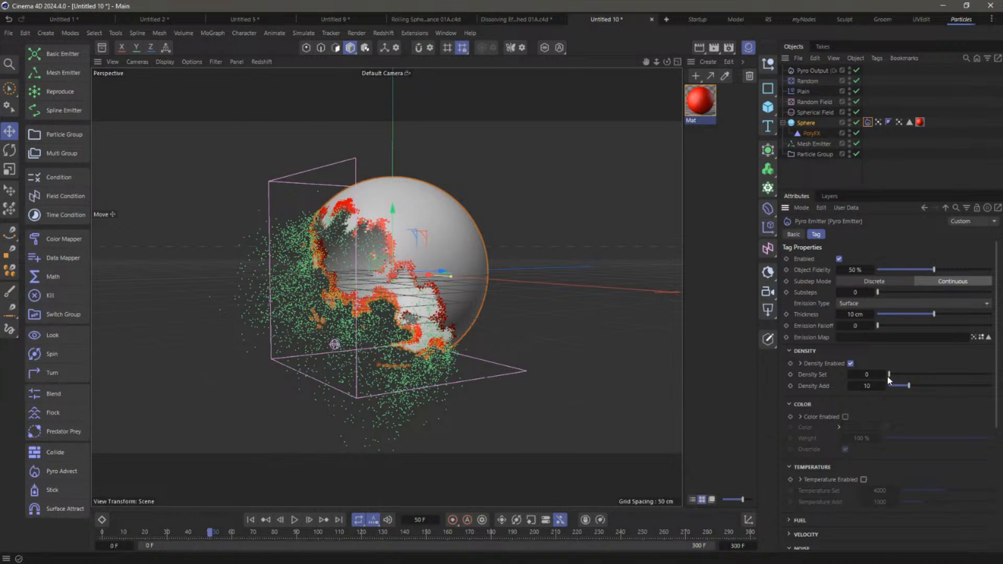
click(800, 364)
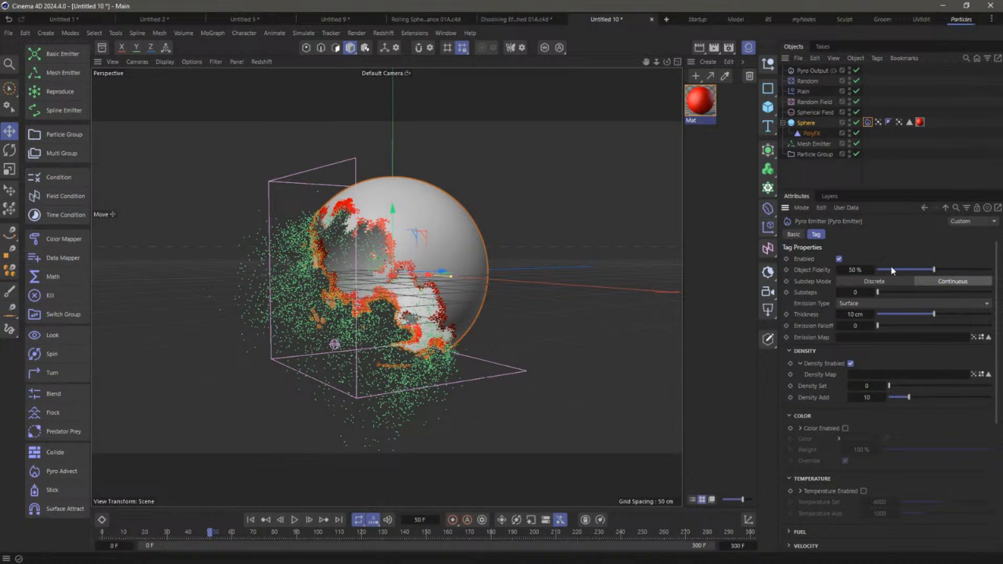
drag(899, 120, 864, 375)
Play the Pyro smoke simulation from the start, stopping at frame 59
click(251, 520)
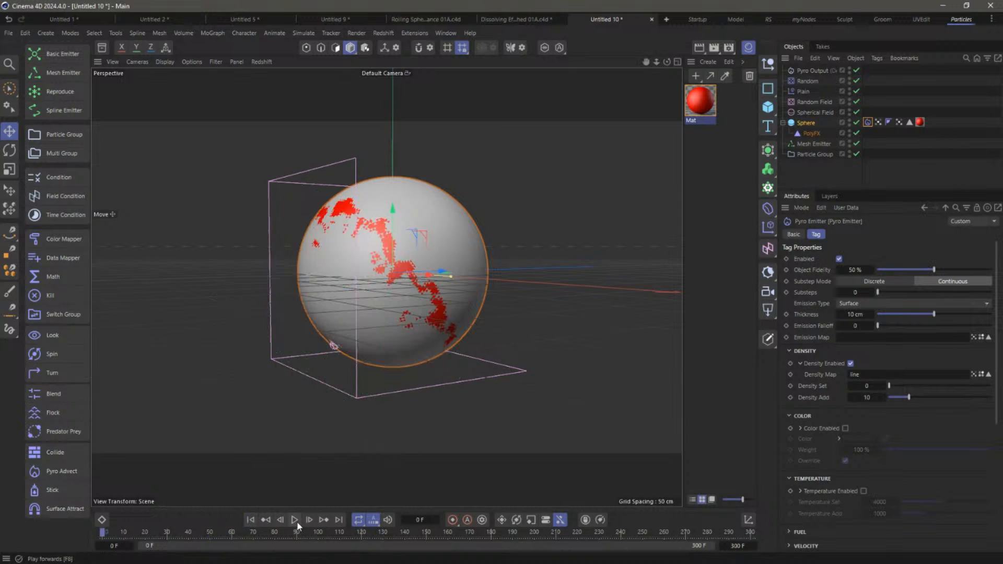
click(294, 520)
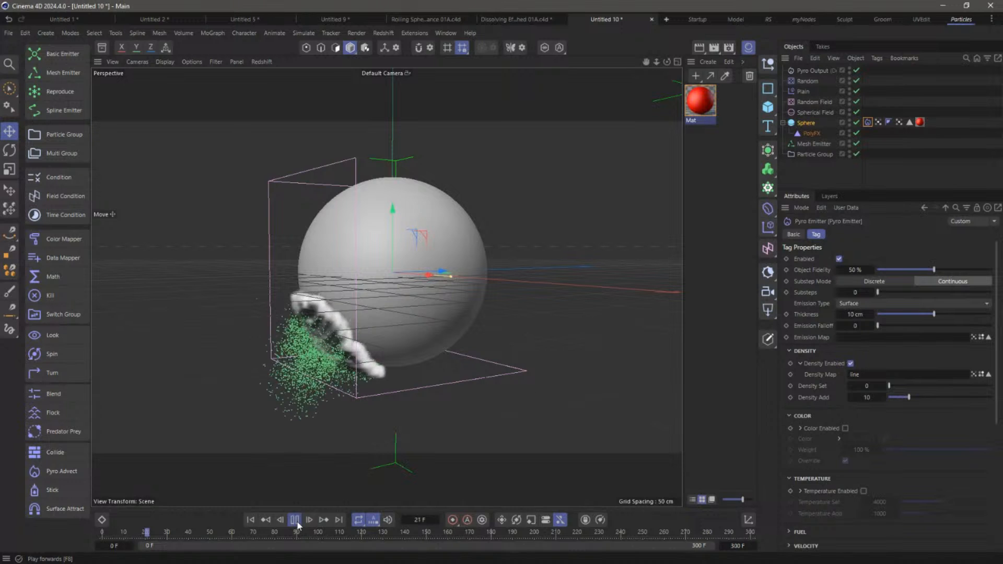
click(294, 519)
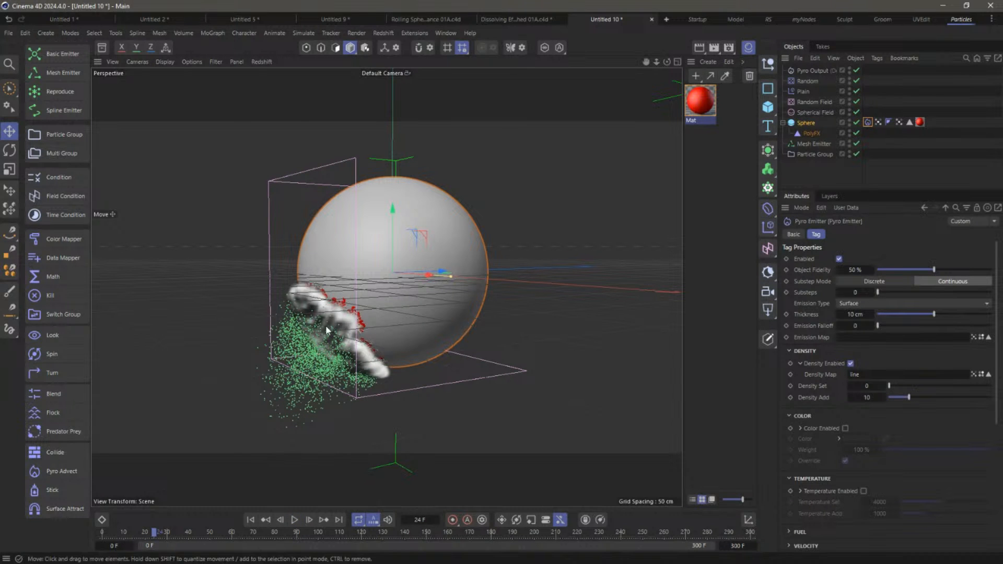
click(294, 519)
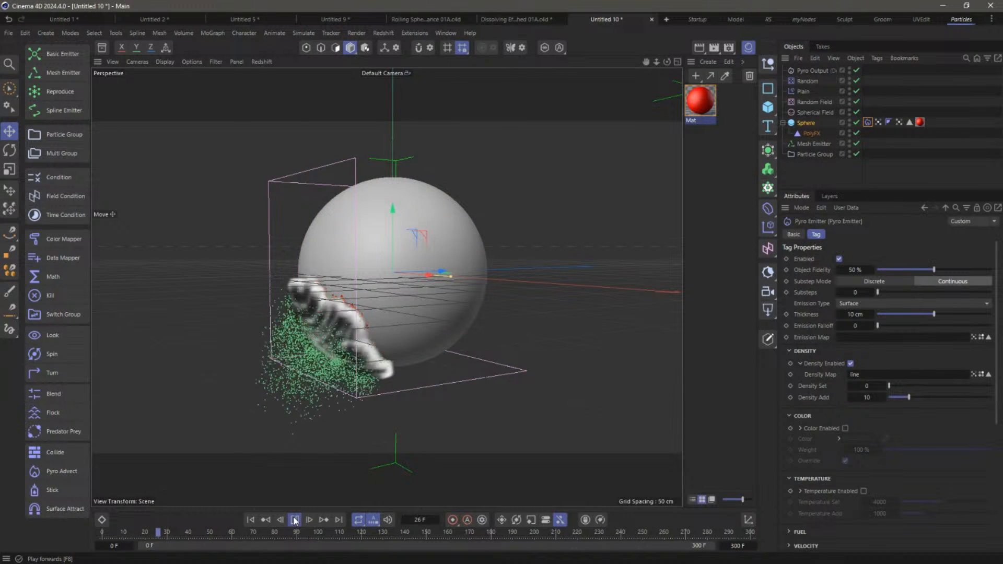
click(294, 519)
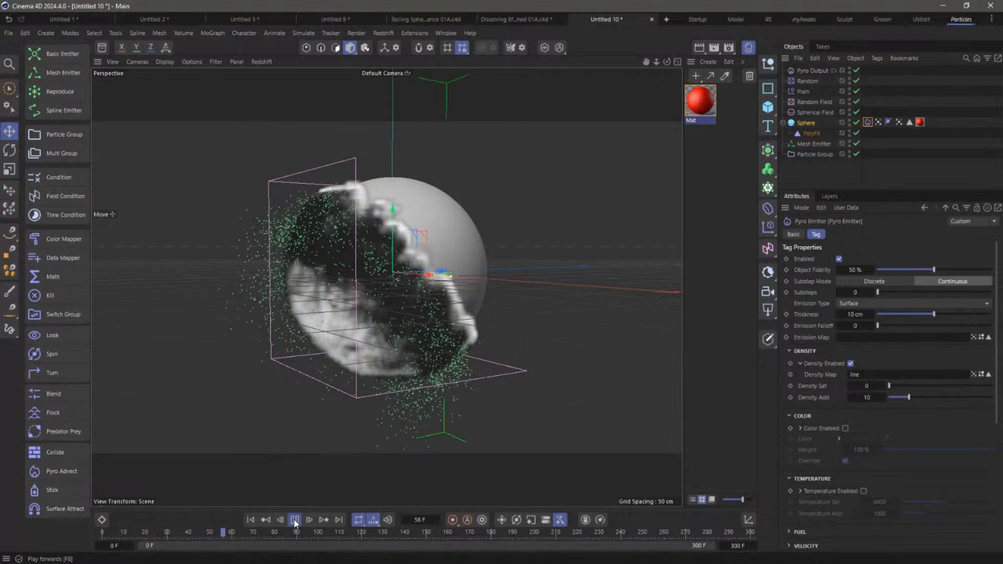
click(294, 520)
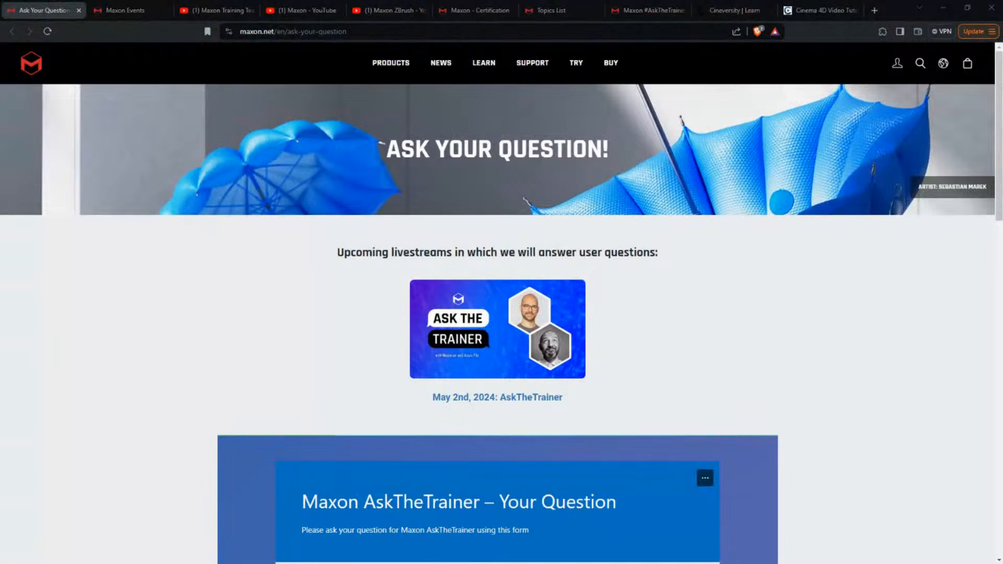
click(359, 31)
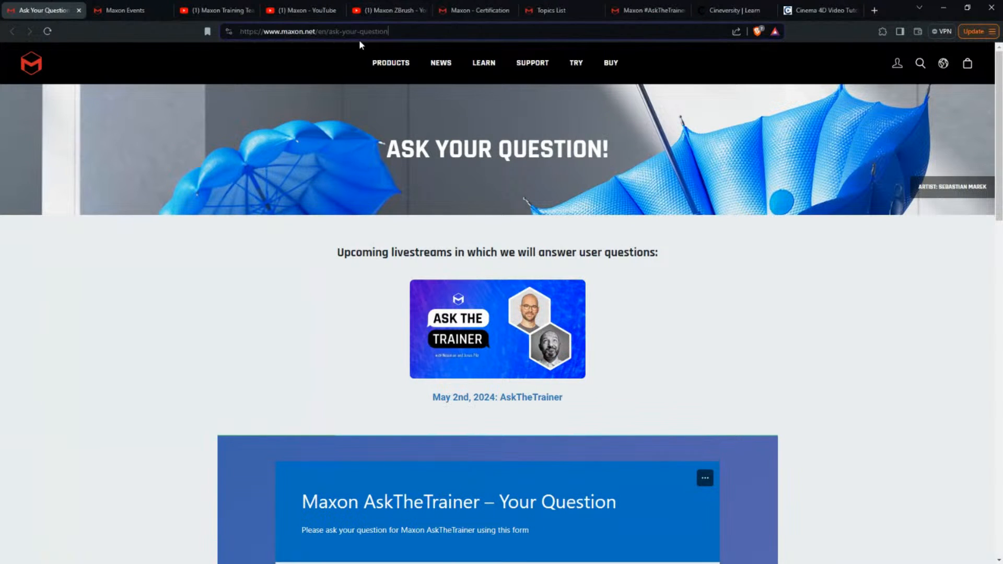
click(361, 38)
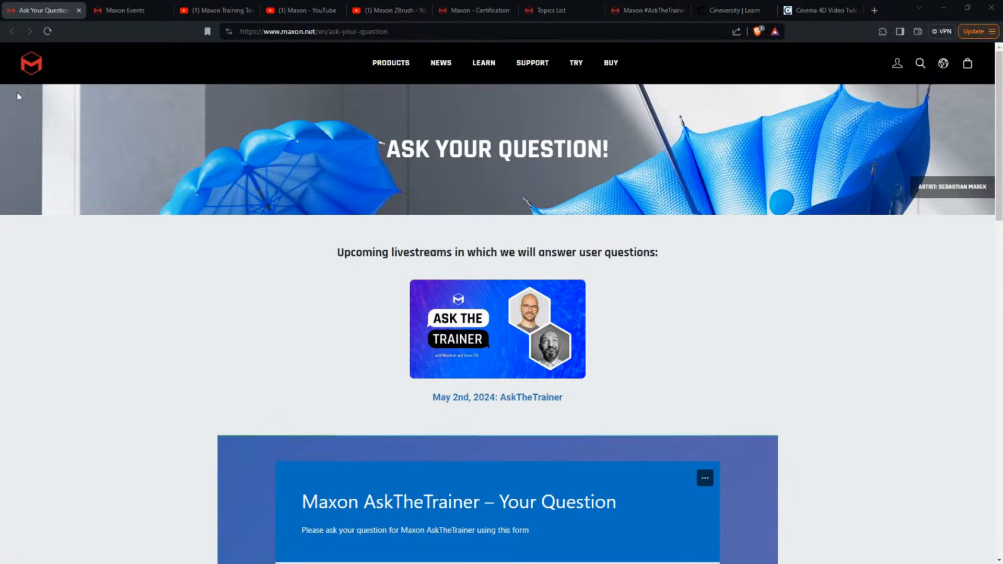
click(119, 10)
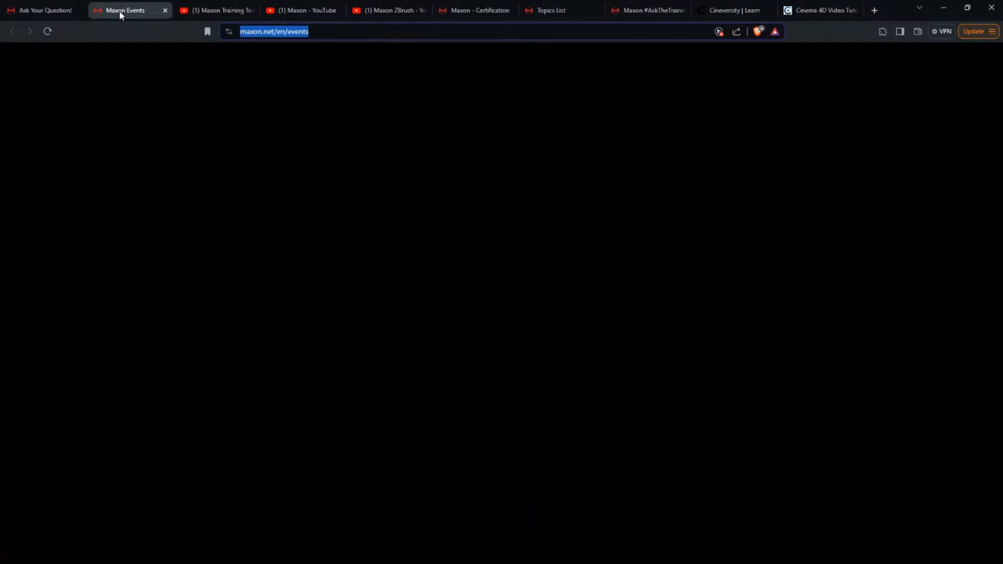
key(alt+Tab)
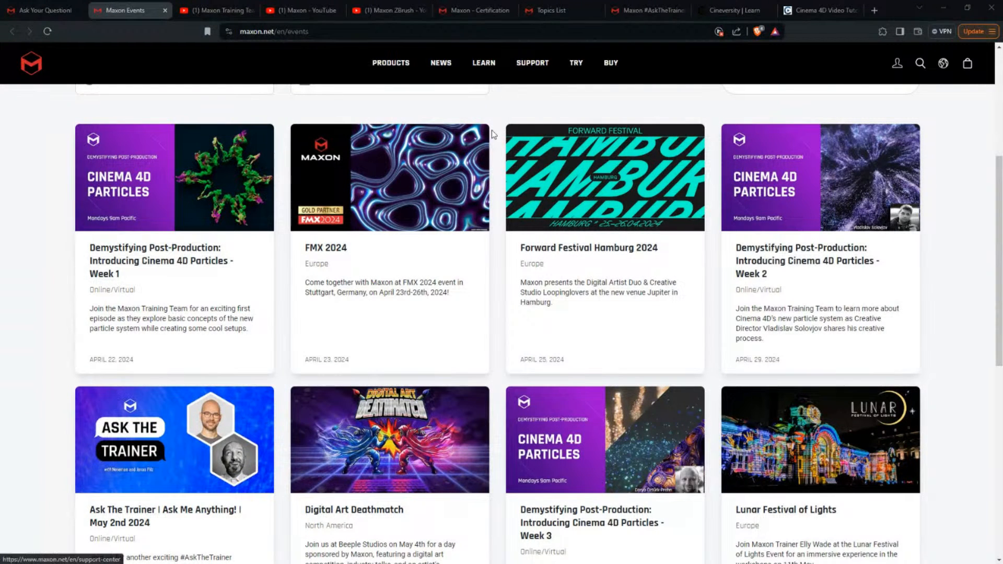
click(224, 11)
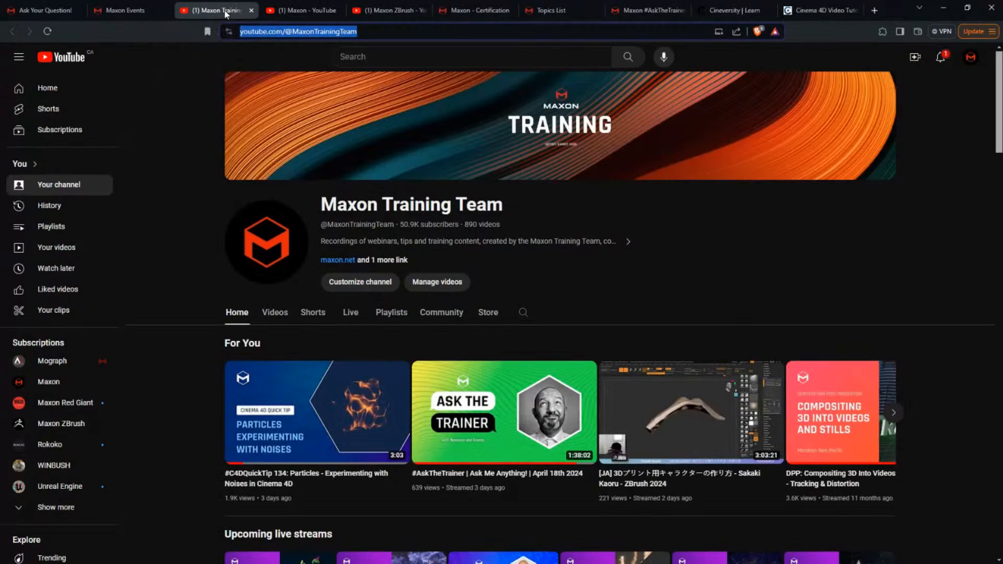
click(136, 11)
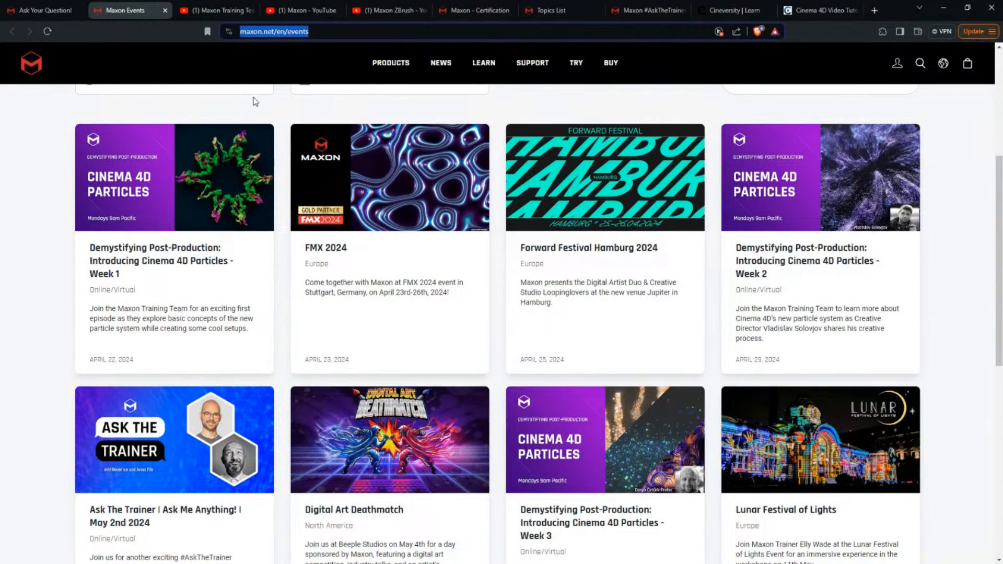
click(58, 12)
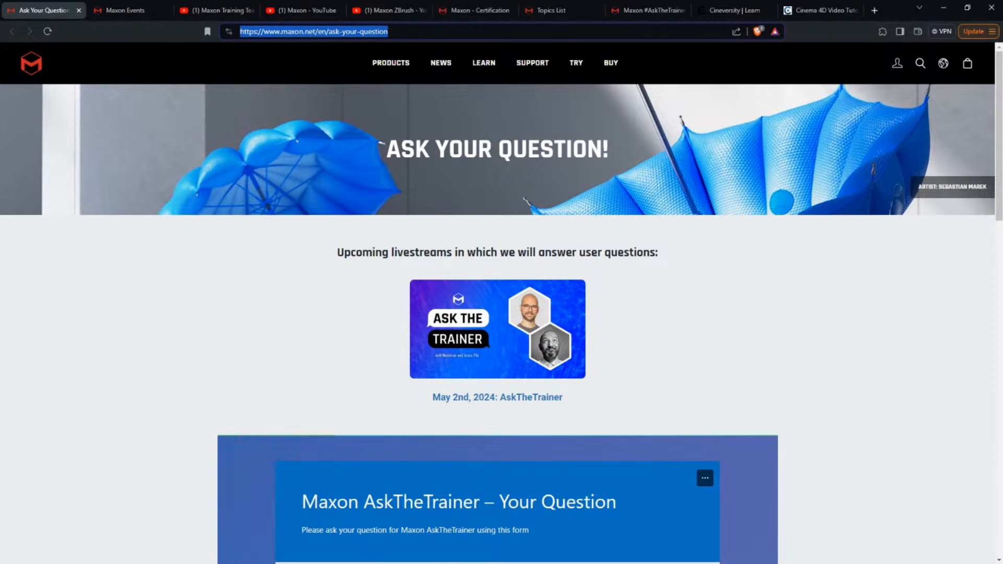
key(alt+Tab)
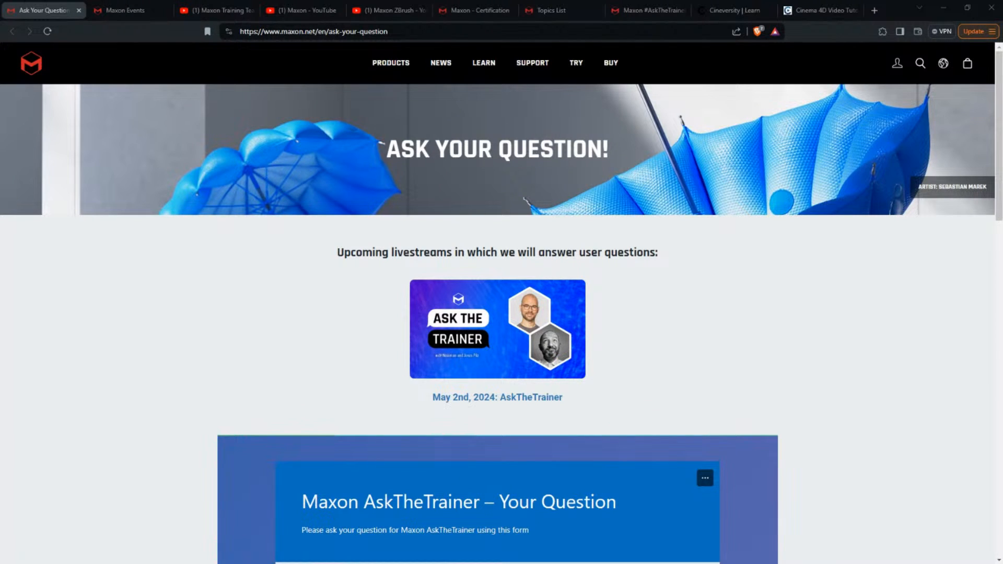
Open the AskTheTrainer merch store page, focus its passcode field, then switch to Cineversity
click(650, 12)
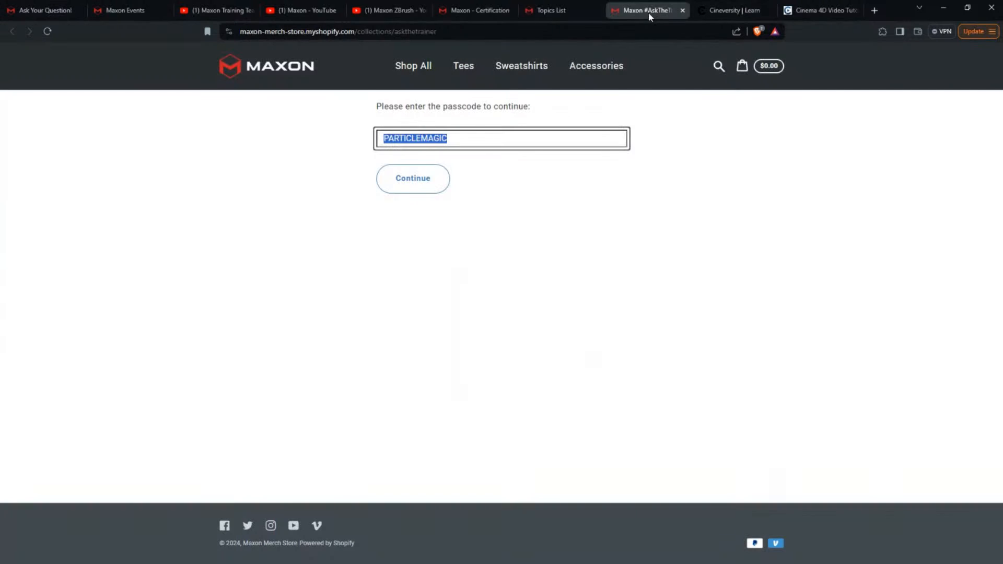
click(472, 36)
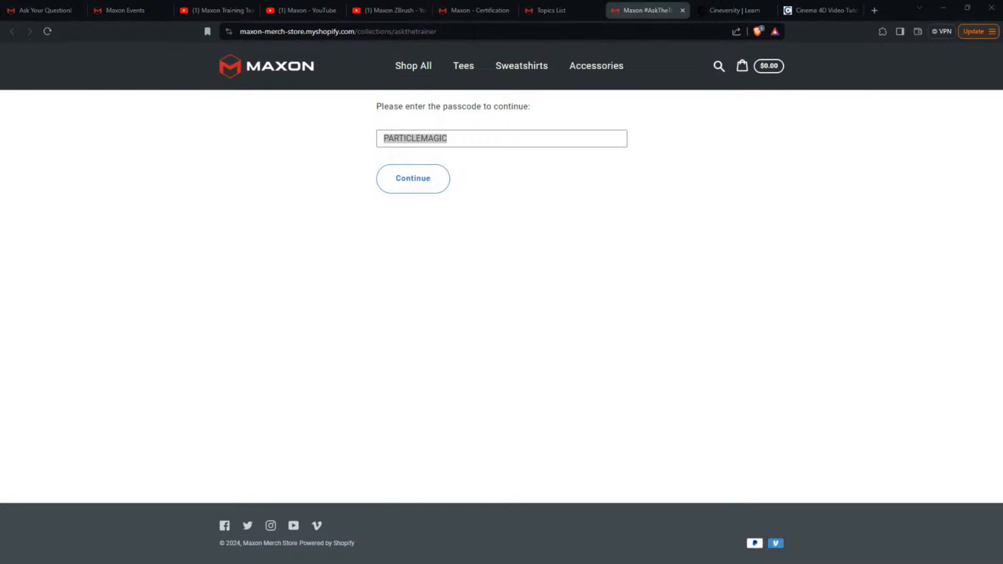
click(471, 142)
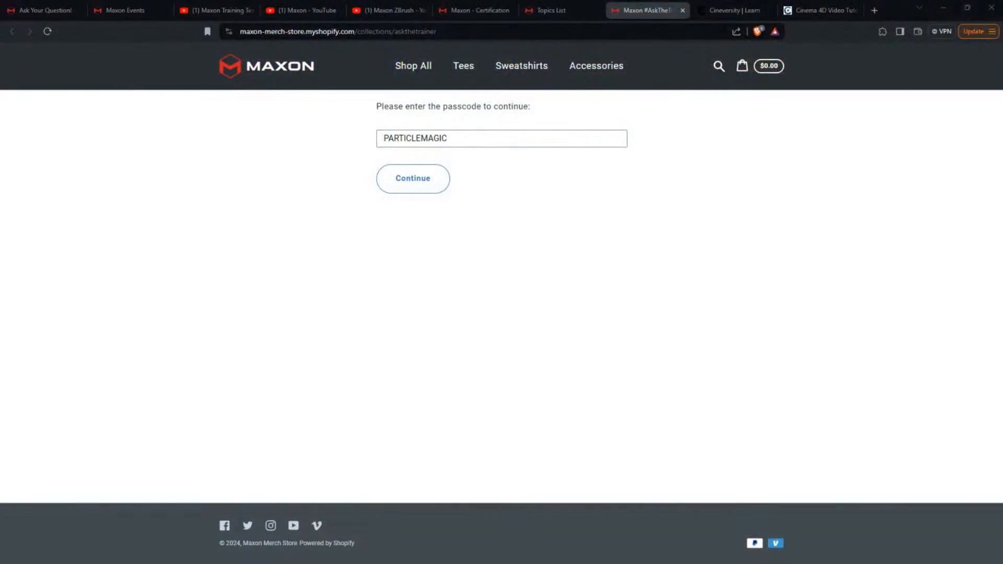
click(734, 10)
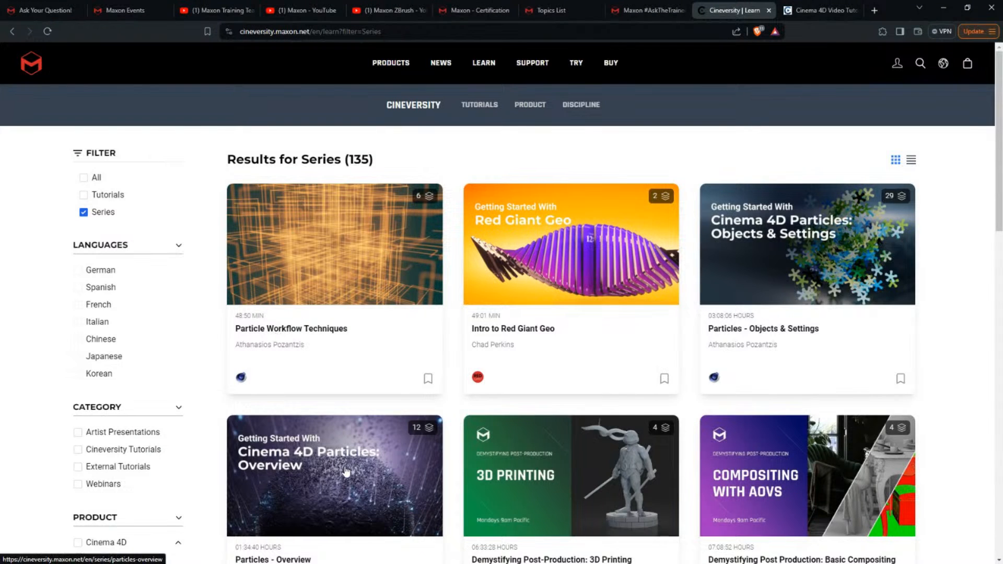
Open the Particle Workflow Techniques series and load its first lesson, How to Emit from Mesh Points
scroll(240, 355, down, 2)
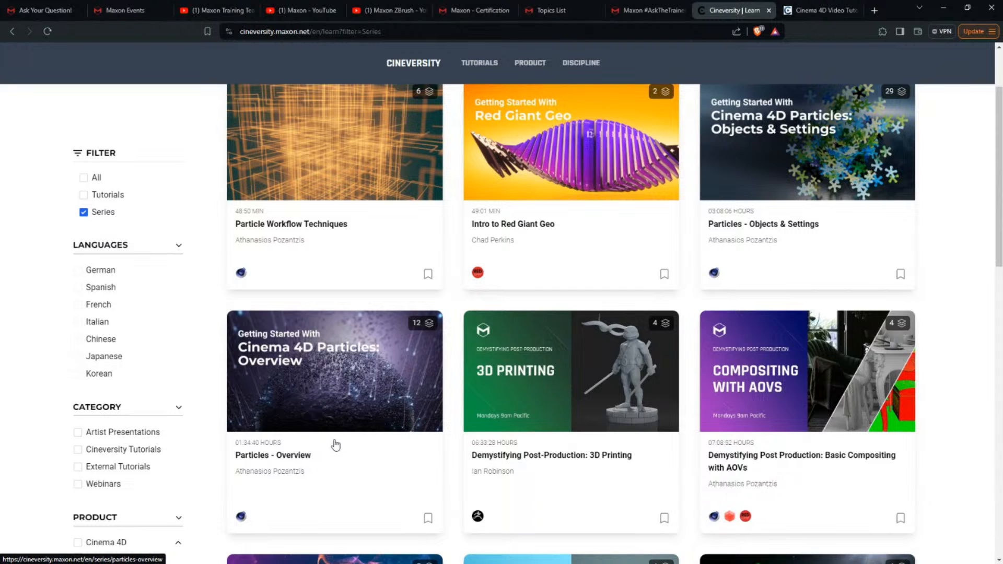
scroll(335, 444, up, 2)
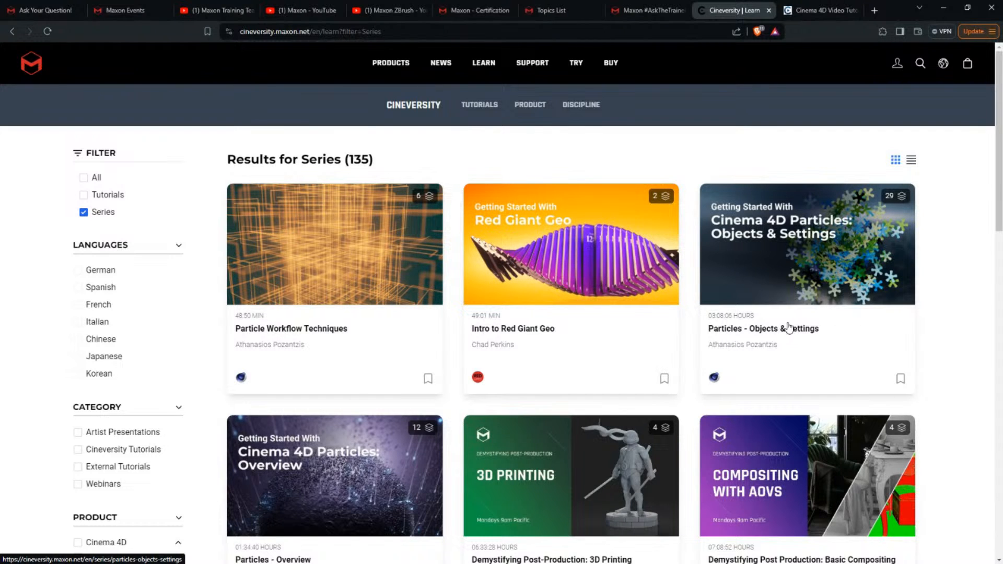
click(354, 340)
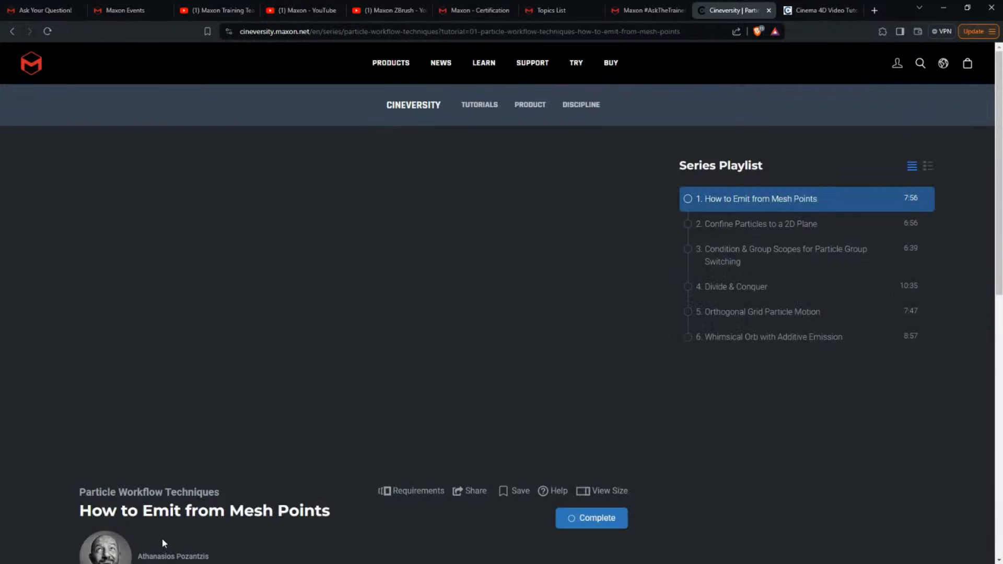
click(97, 456)
click(97, 457)
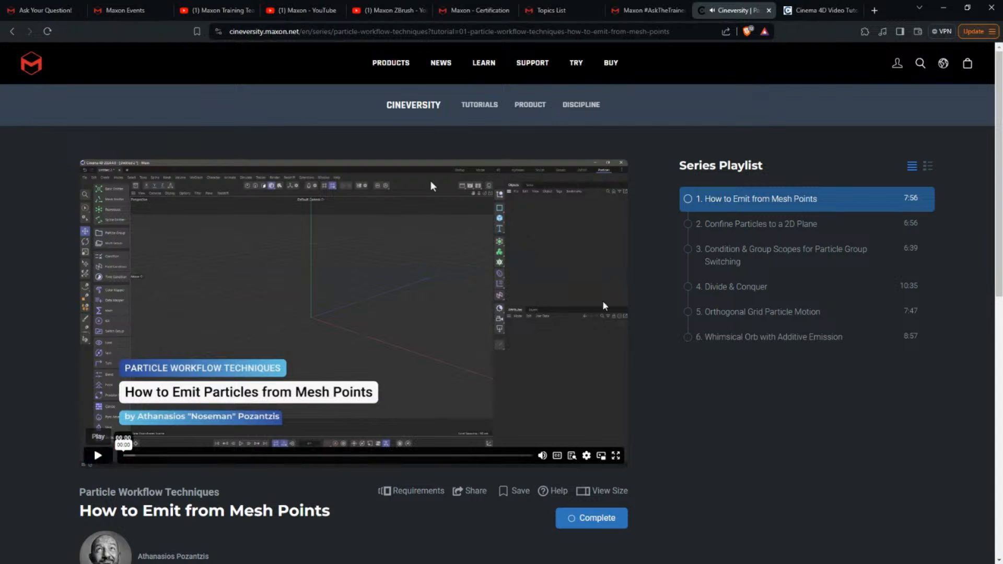